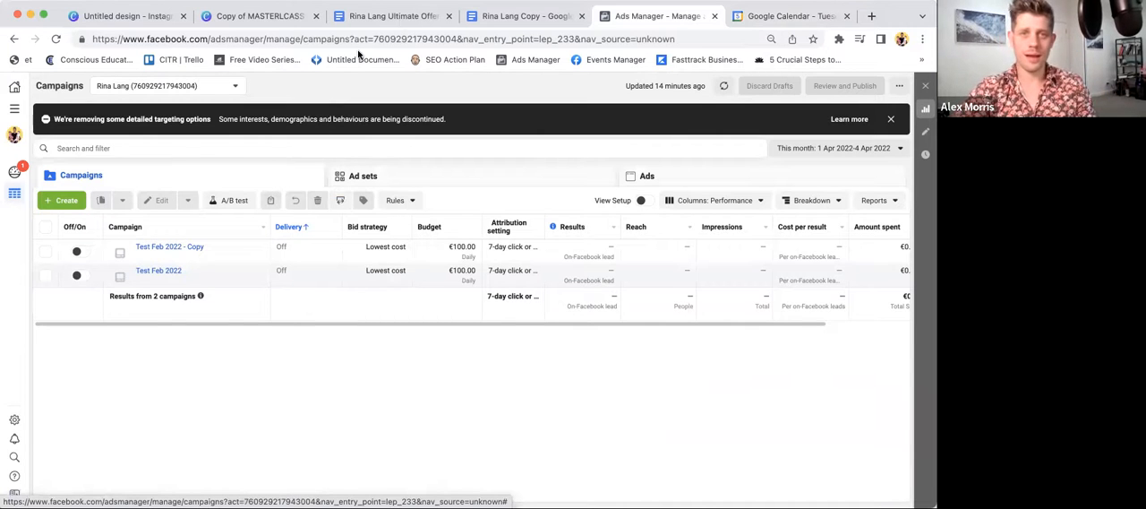
- Look through the open copywriting template, offer formula document and Canva designs, ending at the start of the Ultimate Offer Creation Formula
{"action": "left_click", "coordinate": [489, 16]}
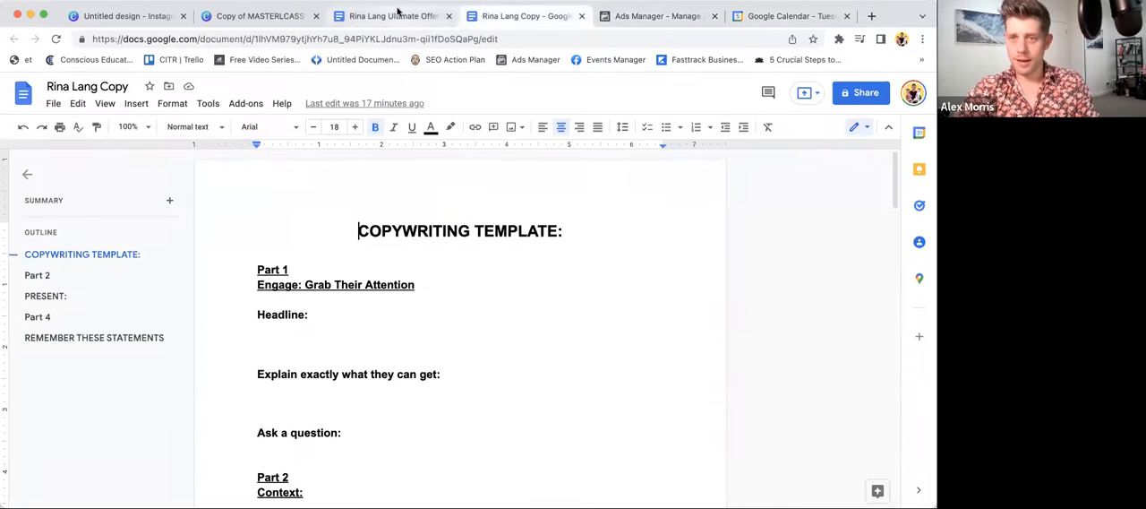
{"action": "left_click", "coordinate": [391, 16]}
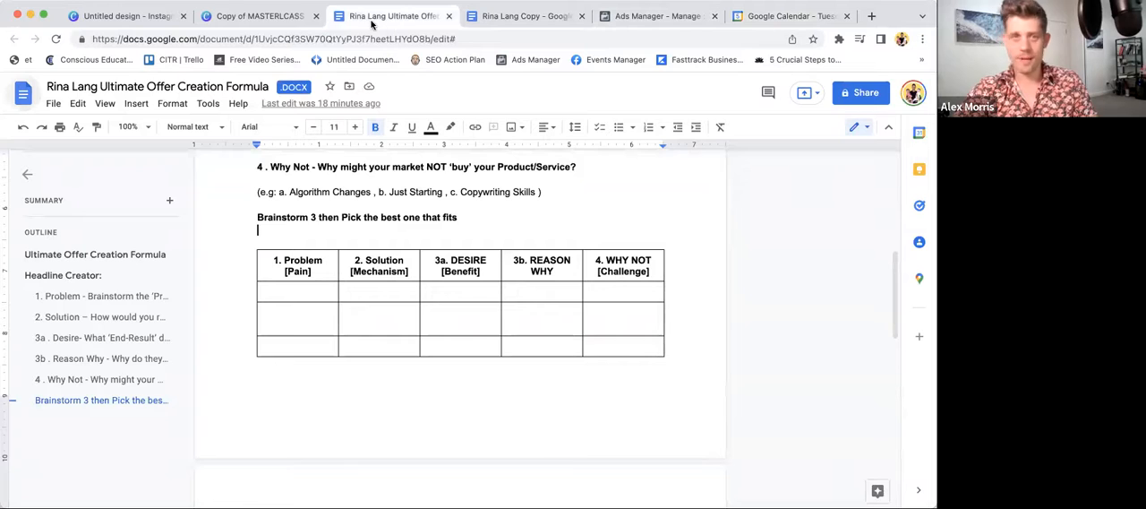
{"action": "left_click", "coordinate": [274, 16]}
{"action": "left_click", "coordinate": [115, 16]}
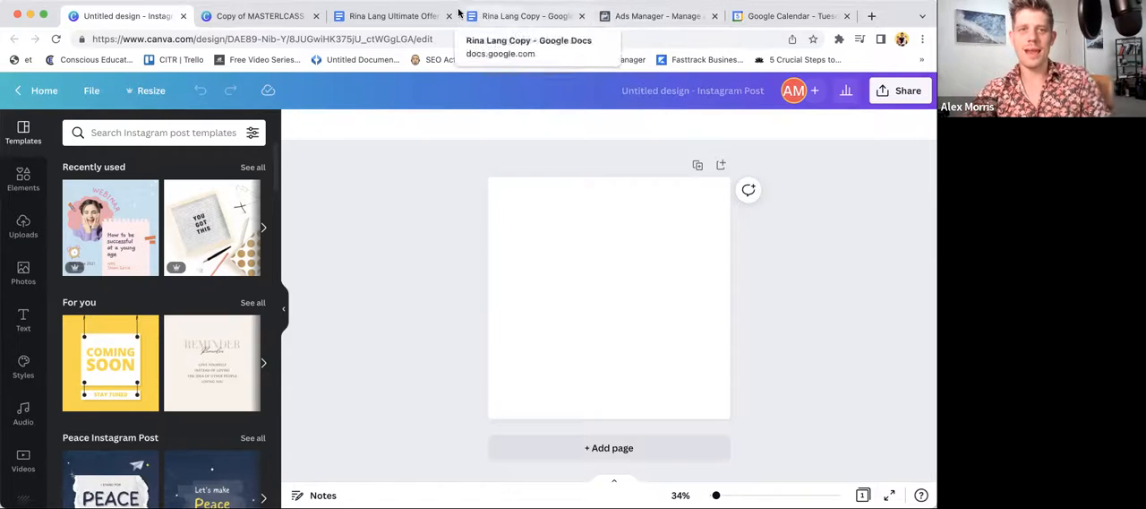
{"action": "left_click", "coordinate": [397, 17]}
{"action": "scroll", "coordinate": [430, 291], "scroll_direction": "up", "scroll_amount": 10}
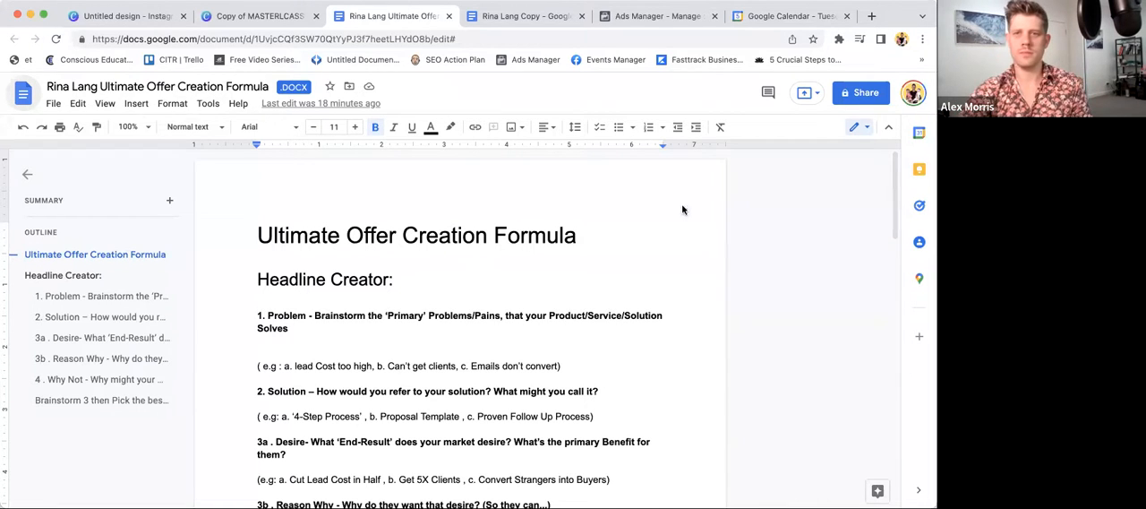
- Open the client's free eBook landing page in a new browser tab and examine its cover and headline
{"action": "left_click", "coordinate": [871, 16]}
{"action": "type", "text": "rinl"}
{"action": "key", "text": "BackSpace"}
{"action": "type", "text": "a"}
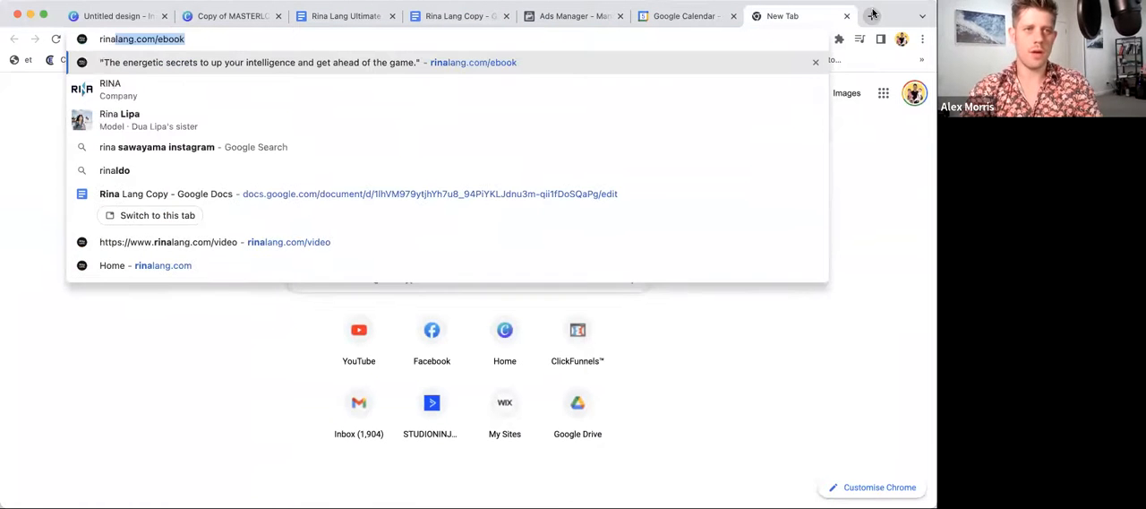
{"action": "key", "text": "Return"}
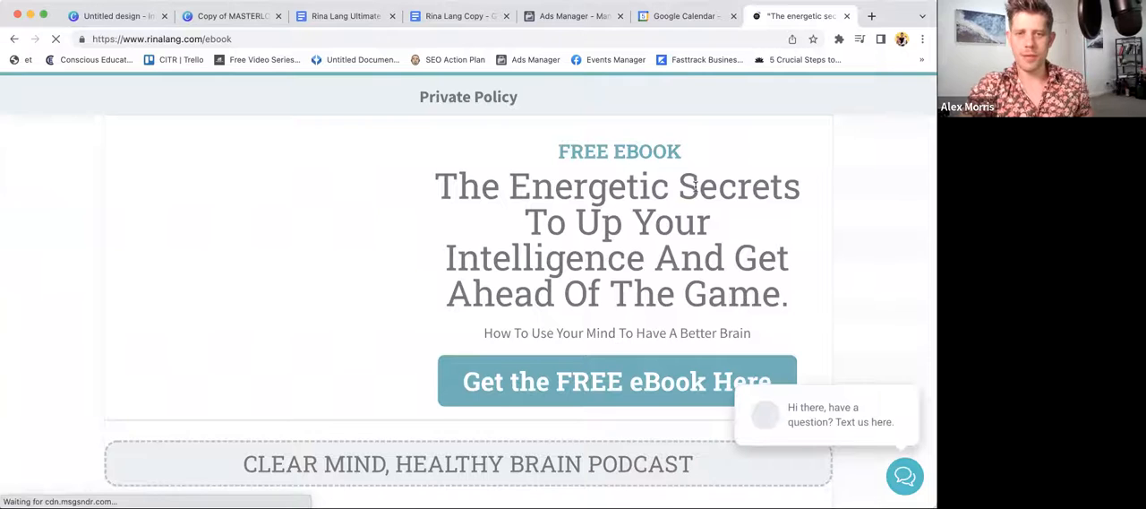
{"action": "scroll", "coordinate": [697, 185], "scroll_direction": "down", "scroll_amount": 1}
{"action": "scroll", "coordinate": [320, 242], "scroll_direction": "up", "scroll_amount": 5, "text": "ctrl"}
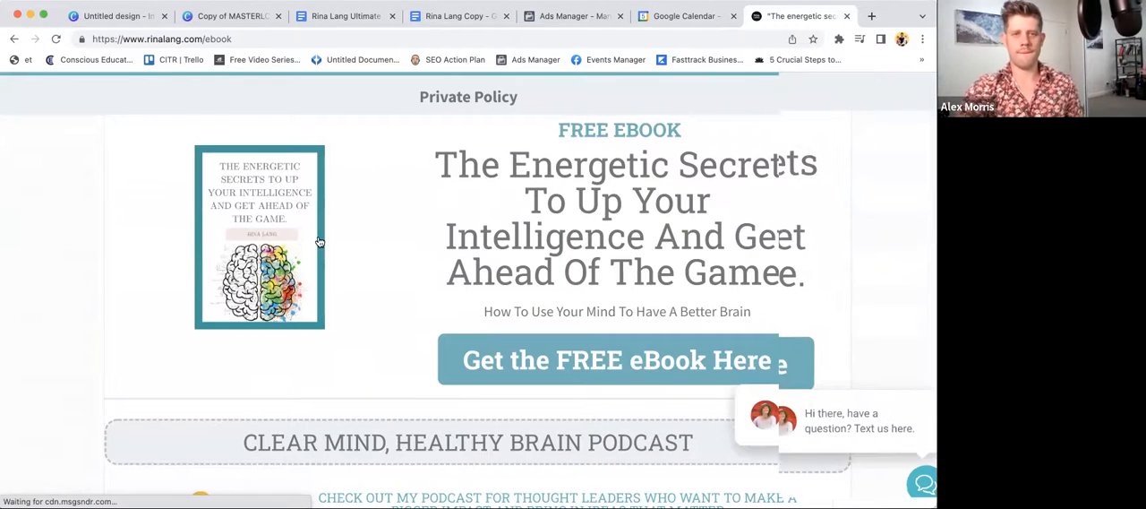
{"action": "scroll", "coordinate": [320, 242], "scroll_direction": "left", "scroll_amount": 1}
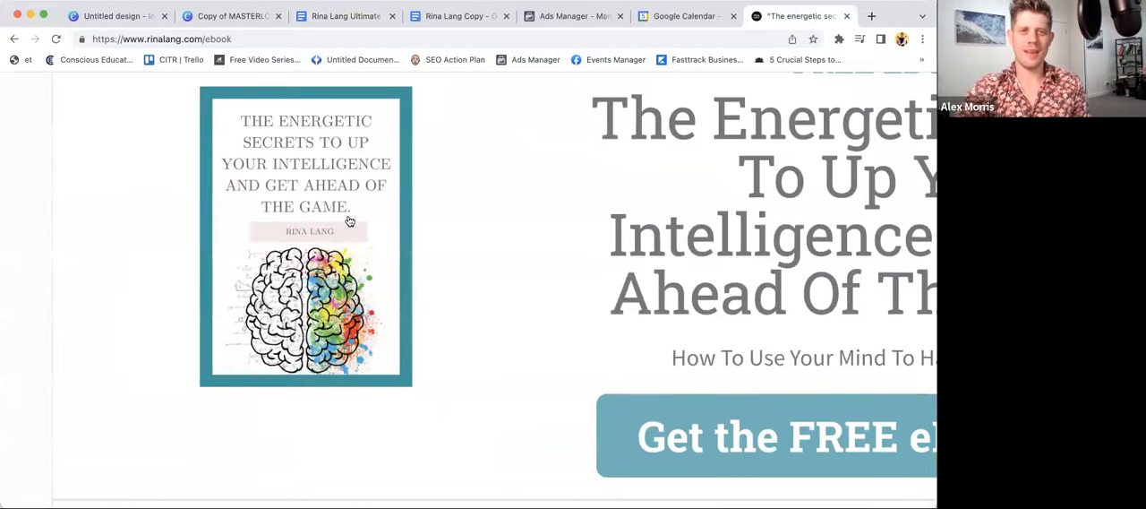
{"action": "scroll", "coordinate": [348, 221], "scroll_direction": "down", "scroll_amount": 5, "text": "ctrl"}
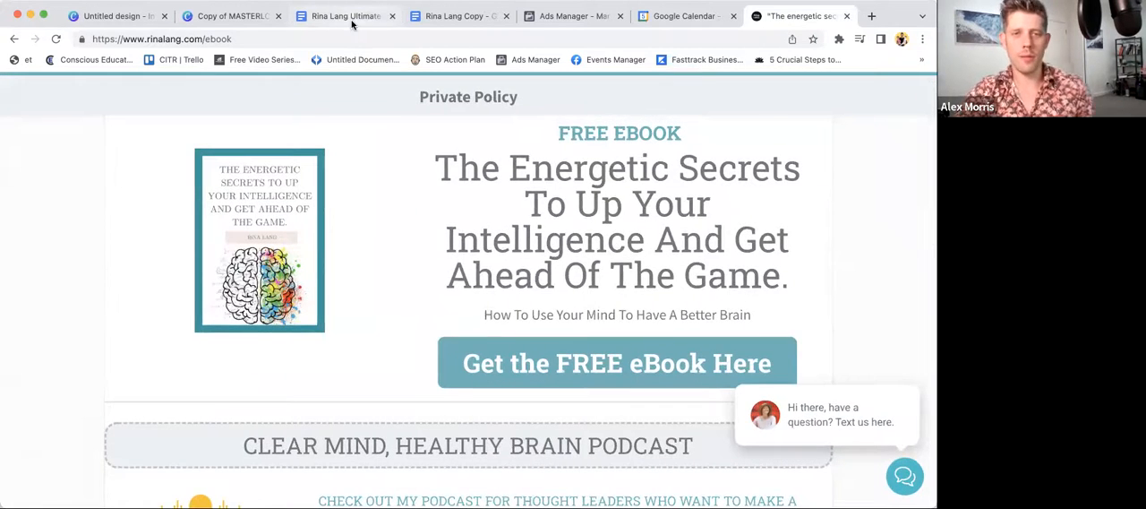
- In the offer formula document, remove the blank line above the Problem examples and add an empty answer line below them
{"action": "left_click", "coordinate": [349, 16]}
{"action": "scroll", "coordinate": [488, 311], "scroll_direction": "down", "scroll_amount": 1}
{"action": "left_click", "coordinate": [462, 315]}
{"action": "key", "text": "Delete"}
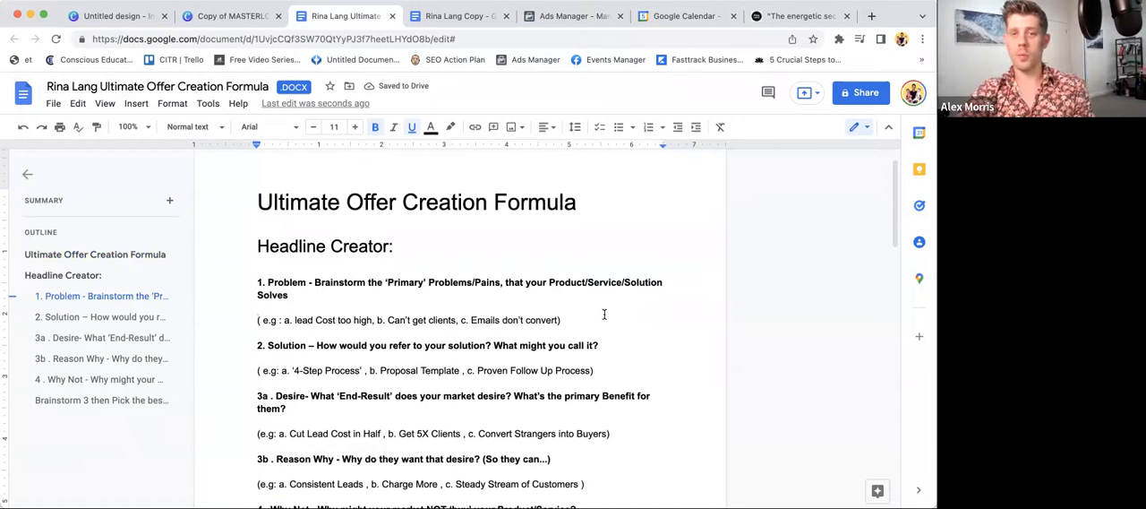
{"action": "left_click", "coordinate": [578, 319]}
{"action": "key", "text": "Return"}
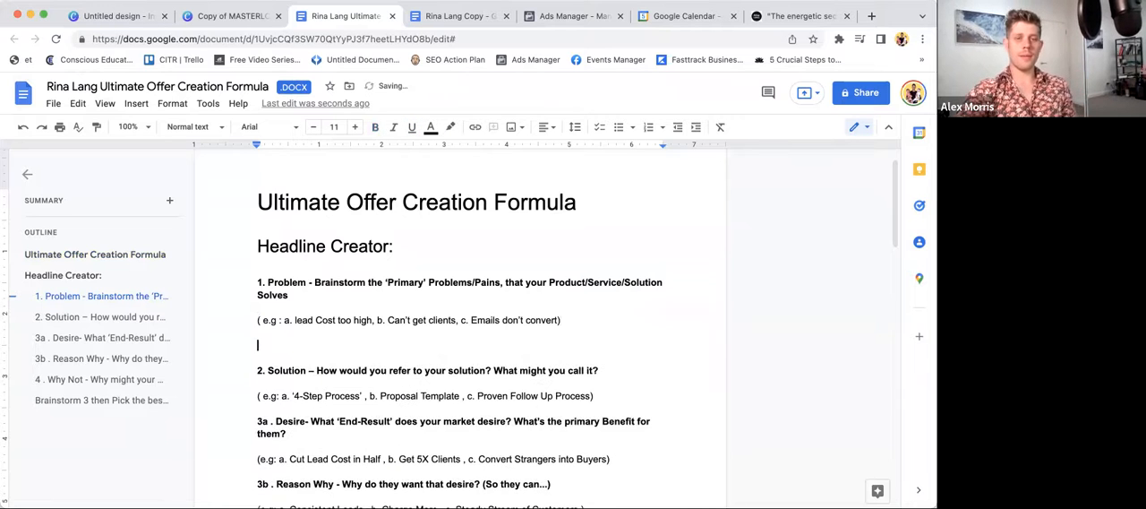
- List "Mental deterioration", "Overwhelm", "Stress" and "Lack of sleep" on separate lines under the Problem examples
{"action": "scroll", "coordinate": [448, 341], "scroll_direction": "down", "scroll_amount": 1}
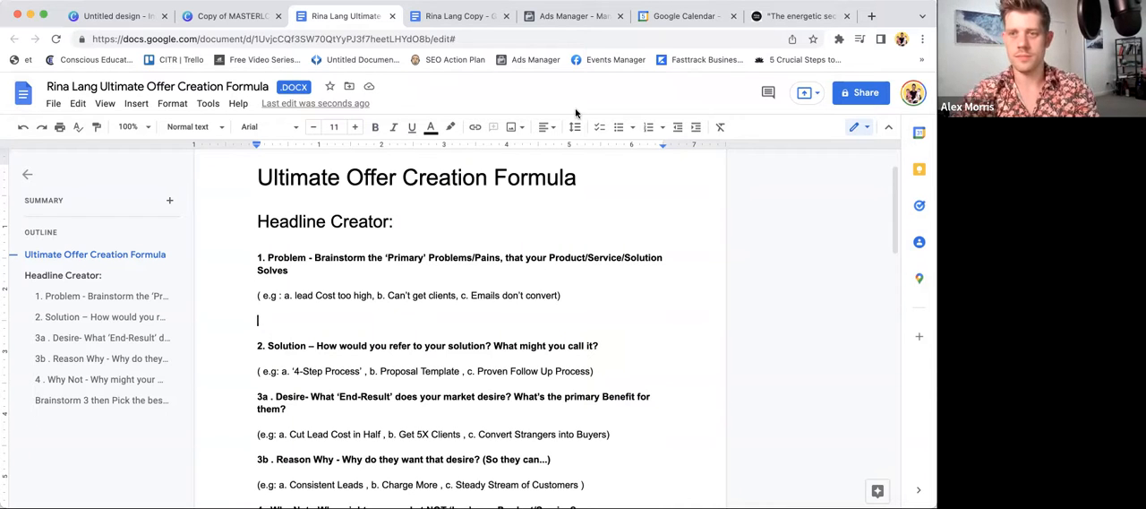
{"action": "type", "text": "Mental det"}
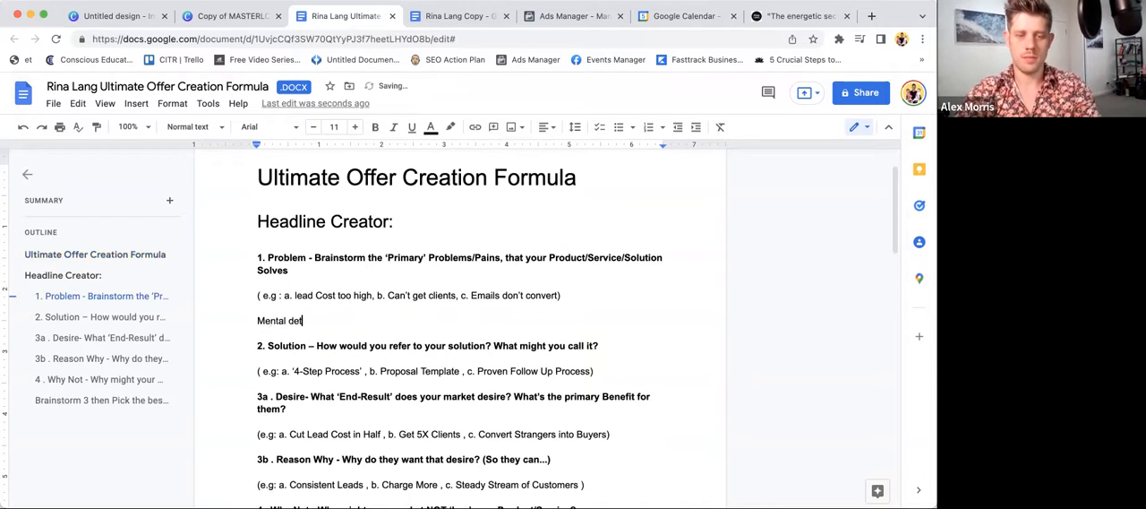
{"action": "type", "text": "erioration"}
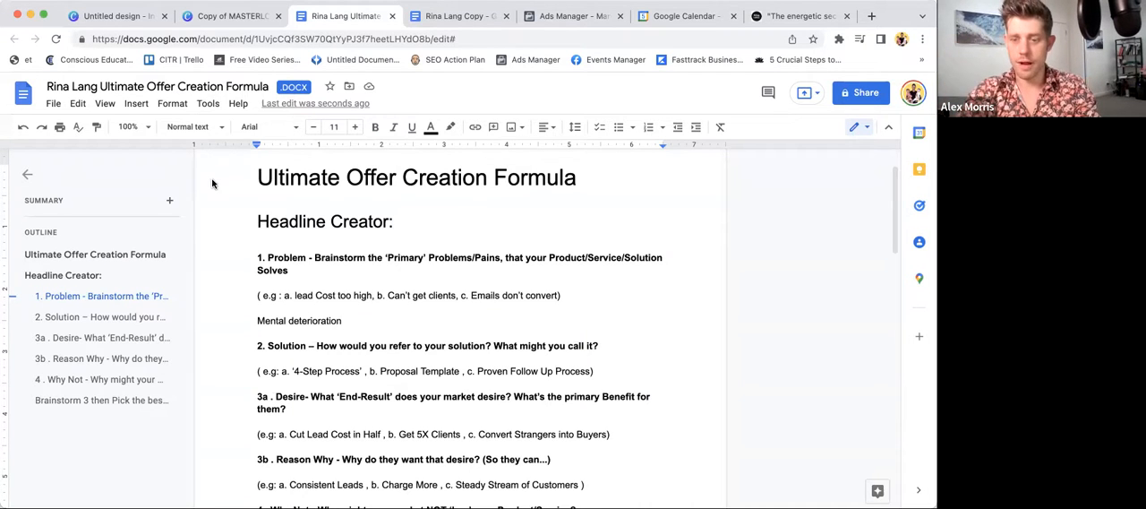
{"action": "key", "text": "Return"}
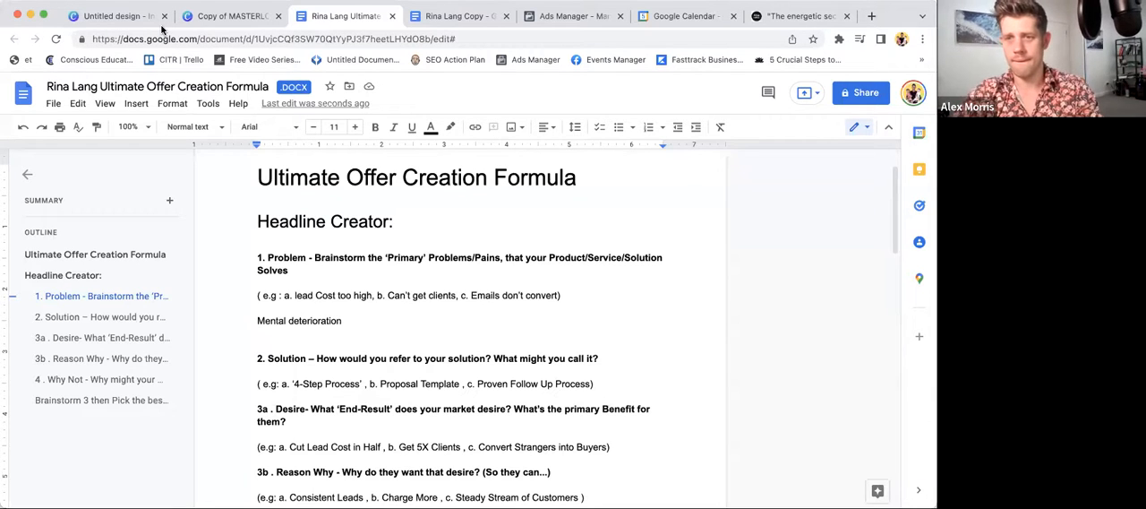
{"action": "type", "text": "Overwhelm"}
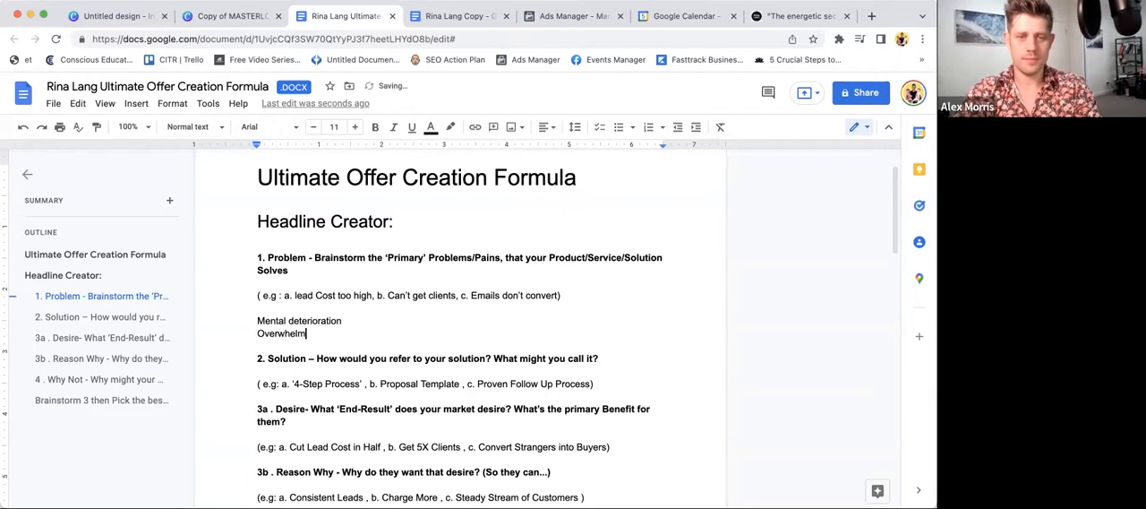
{"action": "key", "text": "Return"}
{"action": "type", "text": "Stress"}
{"action": "key", "text": "Return"}
{"action": "type", "text": "Lack of sleep"}
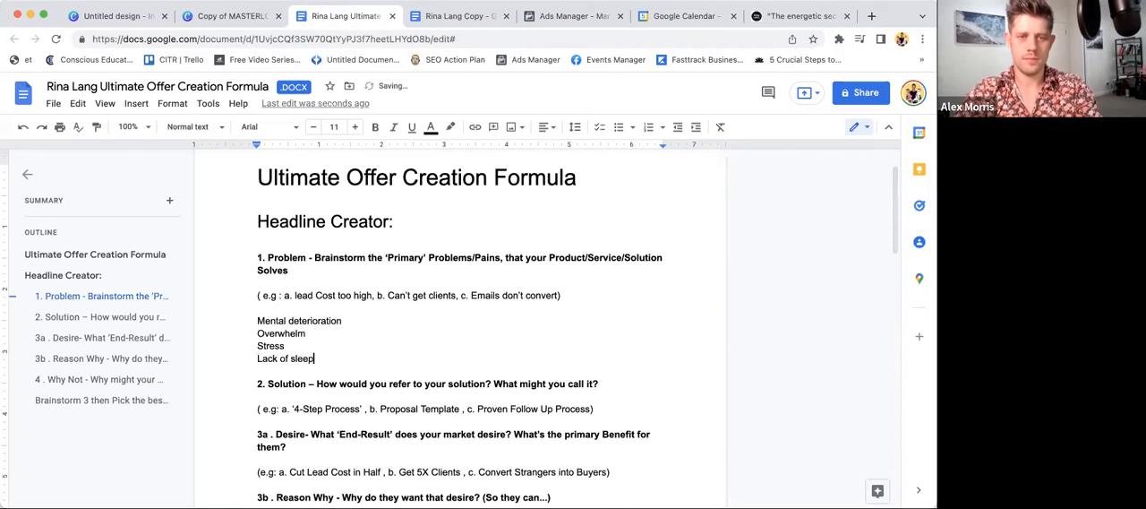
- Add "Procrastination" and "Brain Fog / Mental Fatigue" on separate lines to the Problem list
{"action": "key", "text": "Return"}
{"action": "type", "text": "Procrast"}
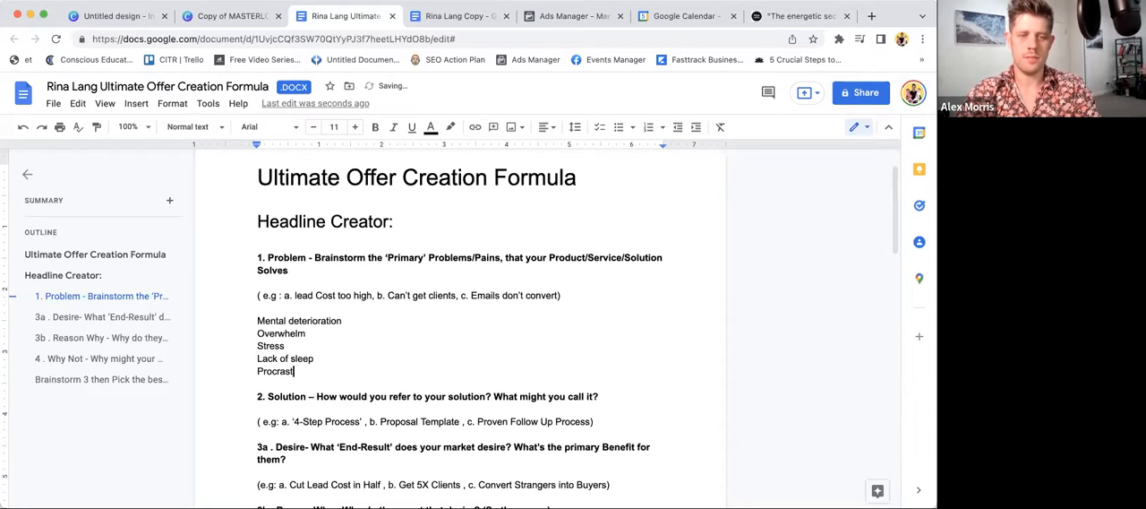
{"action": "type", "text": "ination"}
{"action": "key", "text": "Return"}
{"action": "type", "text": "Bran"}
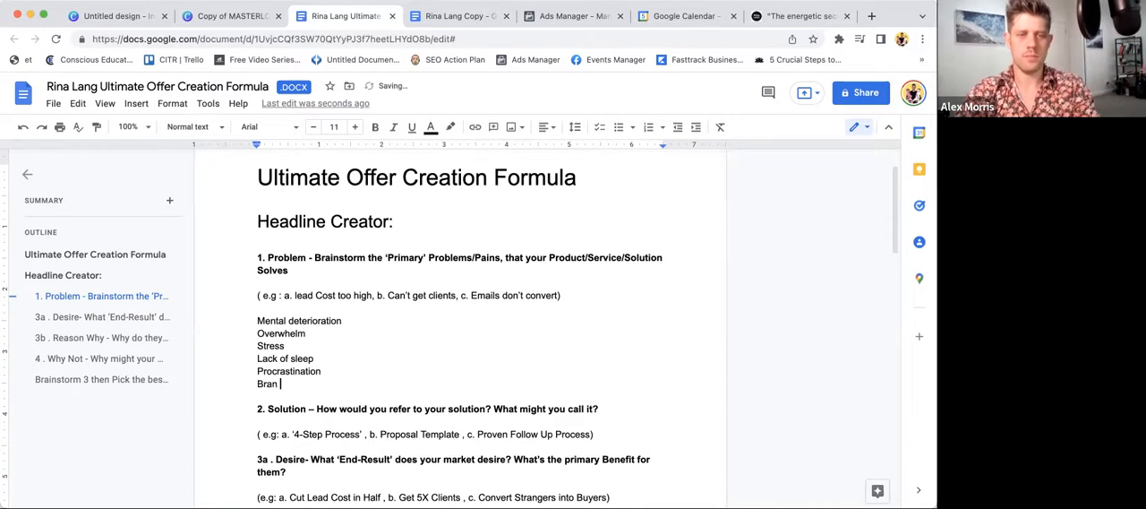
{"action": "key", "text": "BackSpace"}
{"action": "type", "text": "in Fog"}
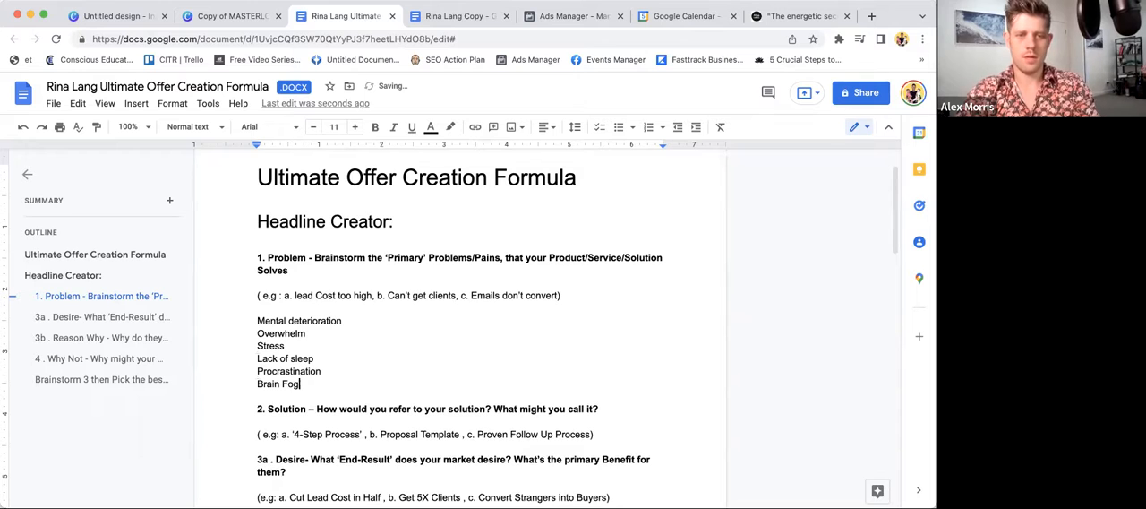
{"action": "type", "text": " / Mental Fat"}
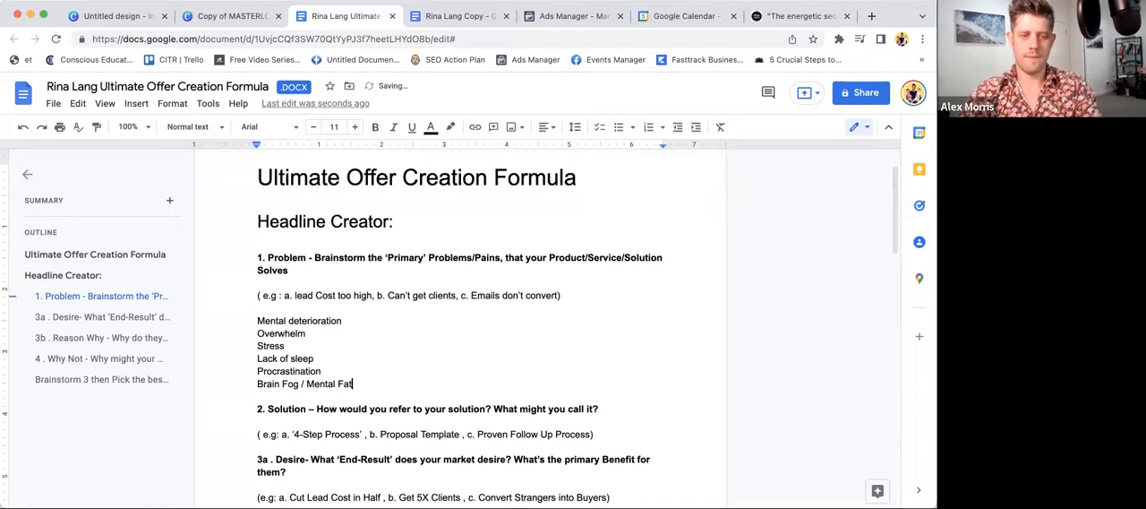
{"action": "type", "text": "igue"}
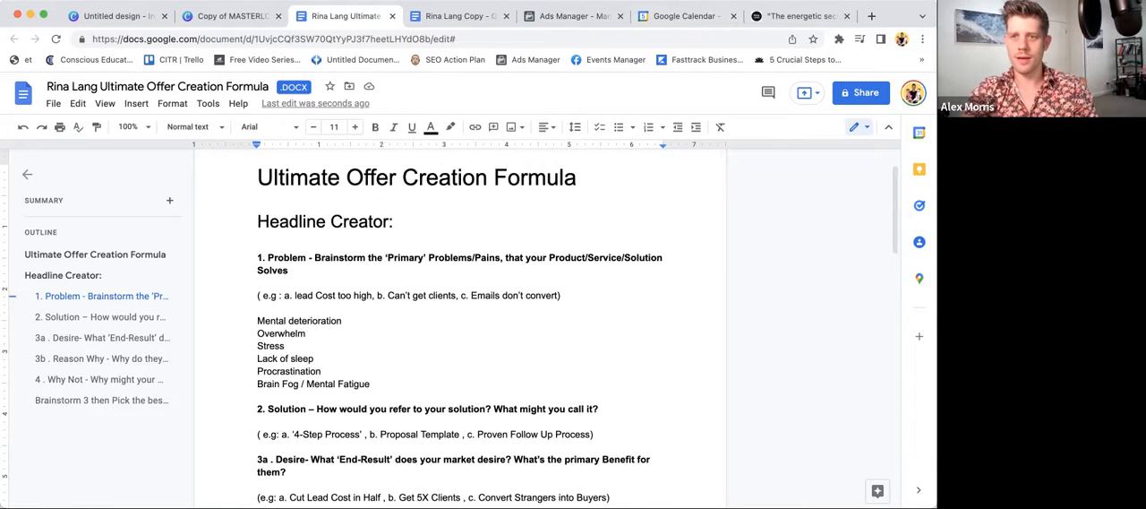
- Review the free eBook landing page again and add an empty answer line below the Solution examples in the offer formula document
{"action": "left_click", "coordinate": [778, 16]}
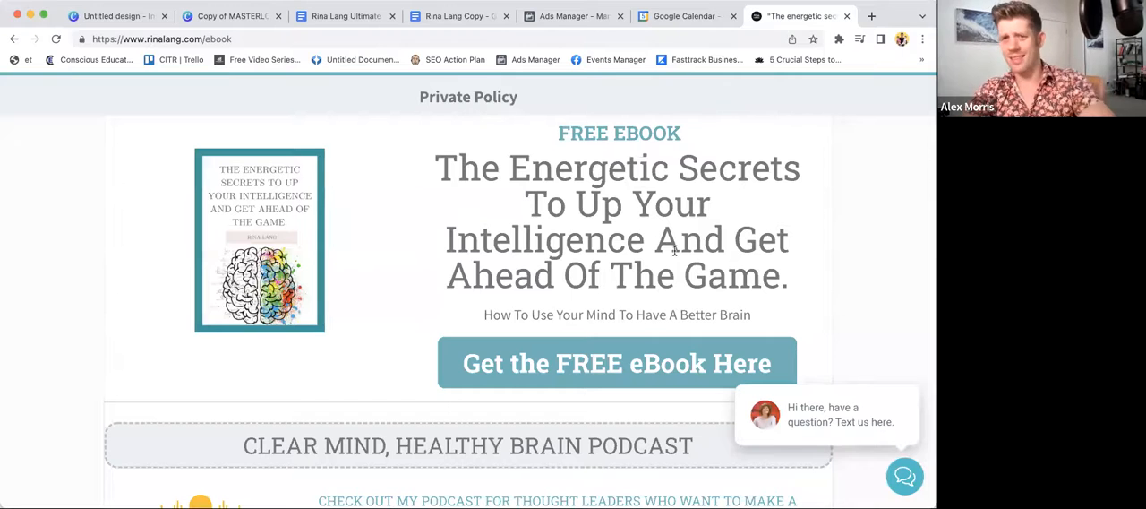
{"action": "scroll", "coordinate": [674, 251], "scroll_direction": "down", "scroll_amount": 2}
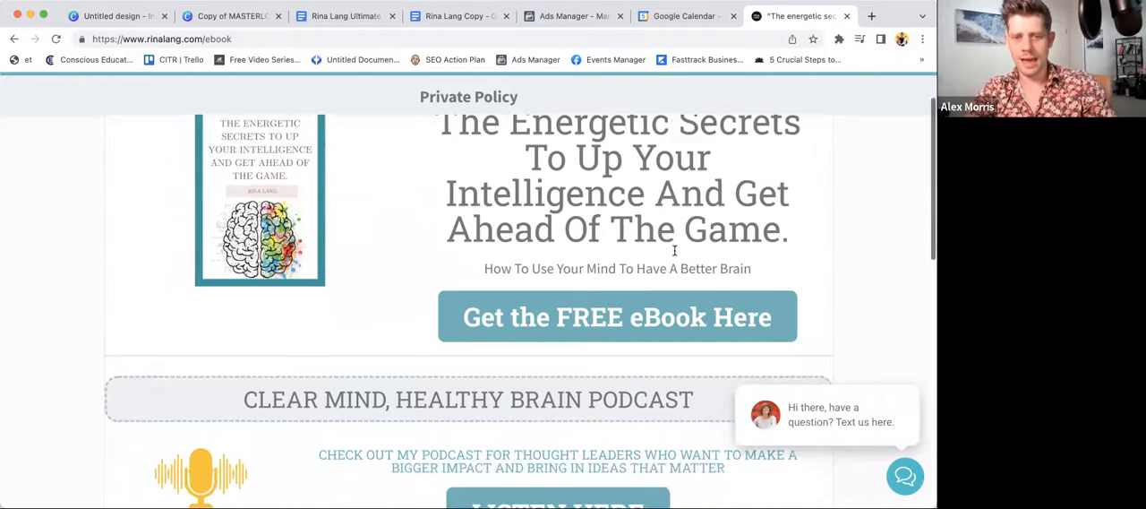
{"action": "scroll", "coordinate": [674, 251], "scroll_direction": "up", "scroll_amount": 3}
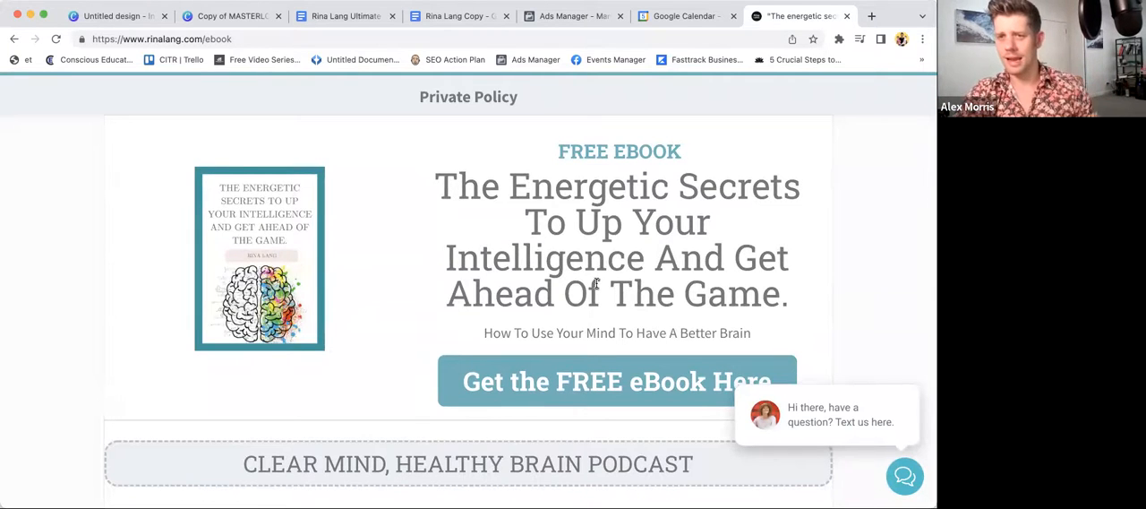
{"action": "left_click", "coordinate": [348, 11]}
{"action": "scroll", "coordinate": [625, 383], "scroll_direction": "down", "scroll_amount": 2}
{"action": "left_click", "coordinate": [604, 383]}
{"action": "key", "text": "Return"}
{"action": "key", "text": "Return"}
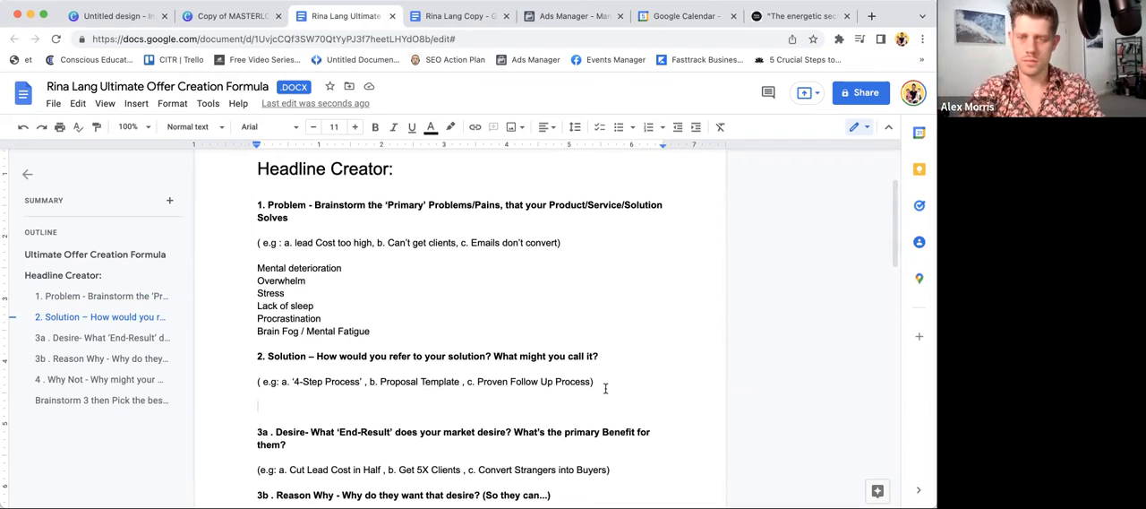
- Write "Insights about energetic composition of the brain" under the Solution examples and begin a second line with "Simple"
{"action": "type", "text": "Ins"}
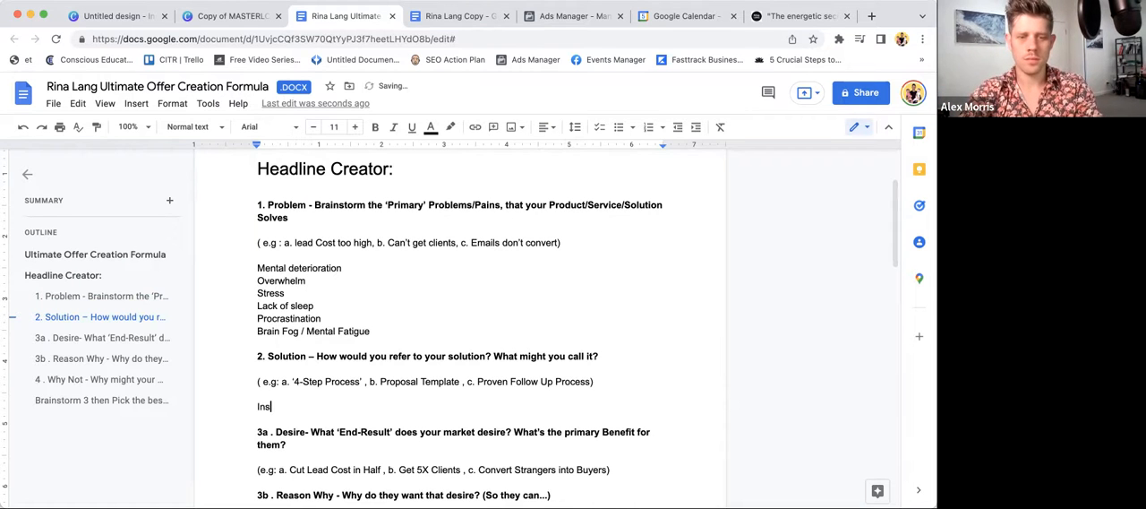
{"action": "type", "text": "ights about "}
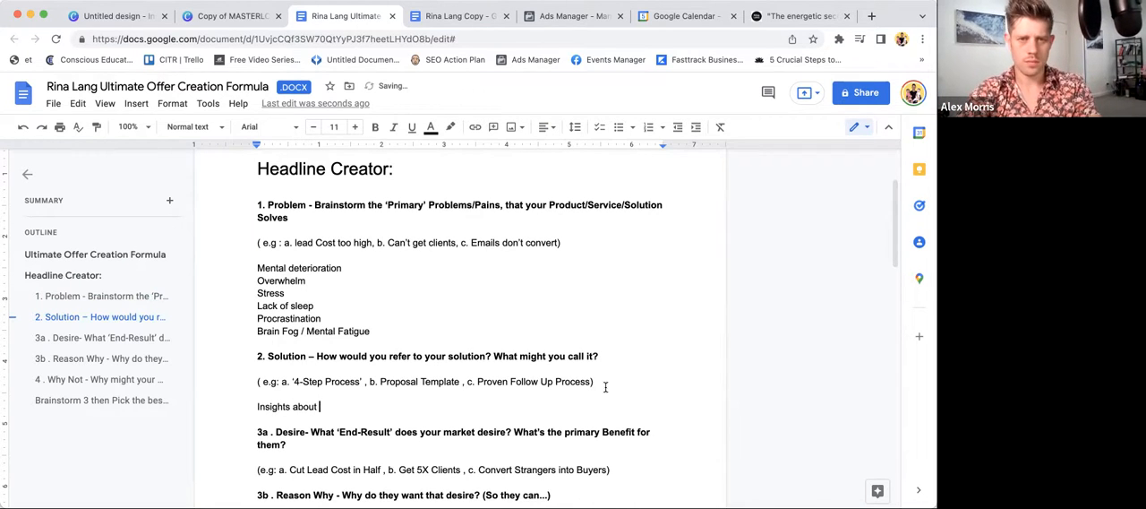
{"action": "type", "text": "energet"}
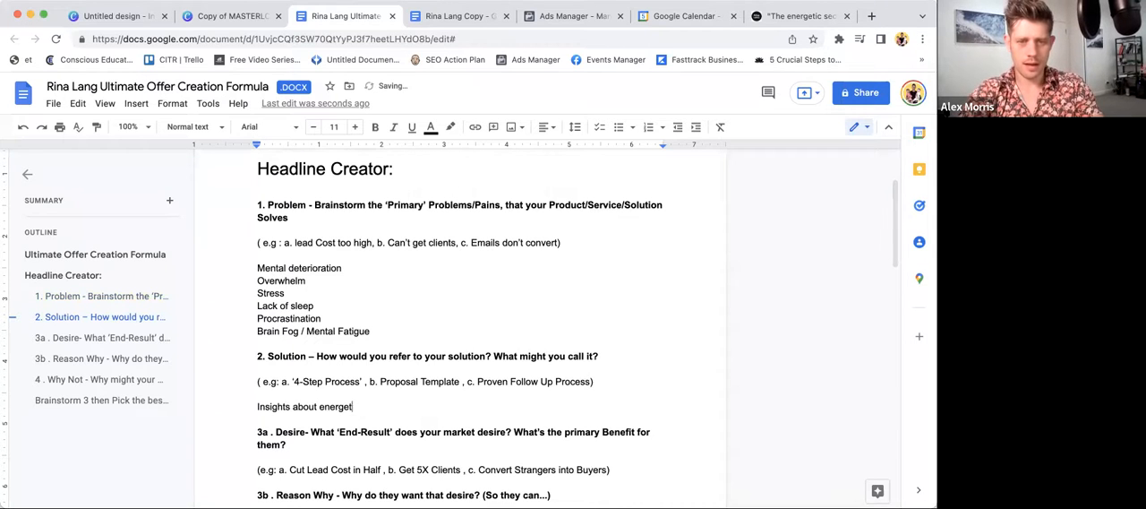
{"action": "type", "text": "ic composition of the "}
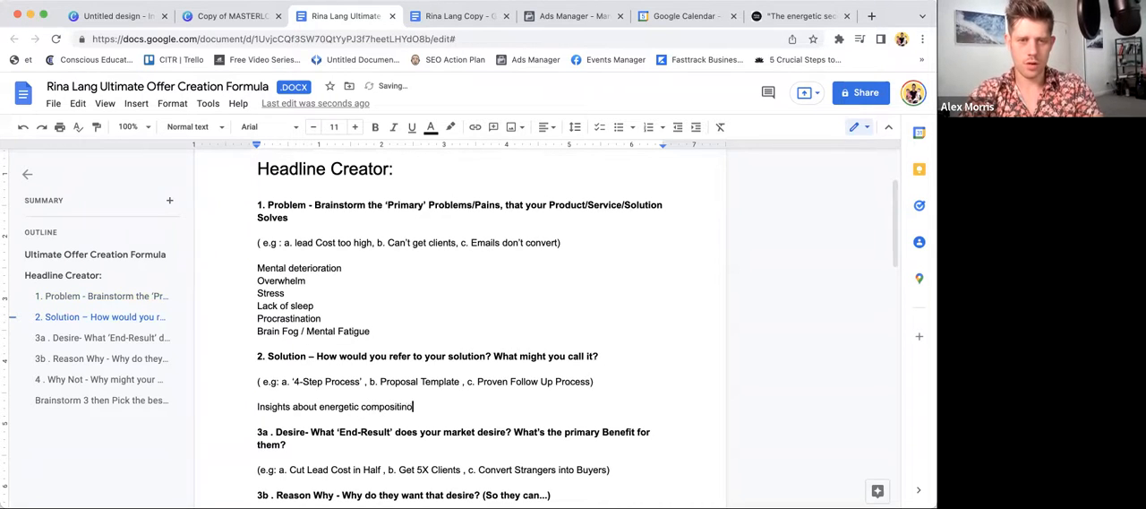
{"action": "type", "text": "brain"}
{"action": "key", "text": "Return"}
{"action": "type", "text": "Simple"}
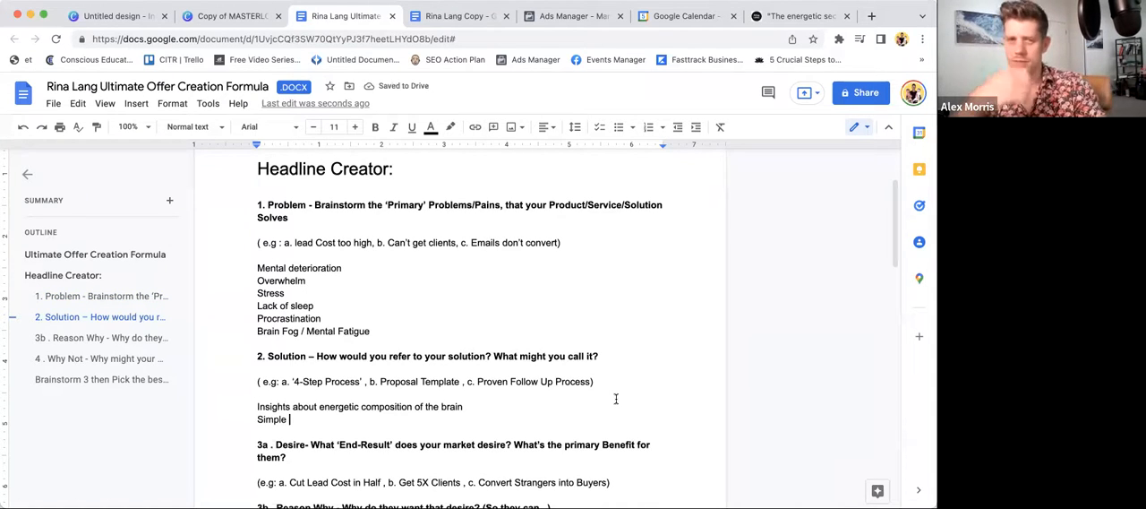
- Append "and mind" to the end of the first Solution answer about the brain's energetic composition
{"action": "left_click", "coordinate": [496, 405]}
{"action": "type", "text": "a"}
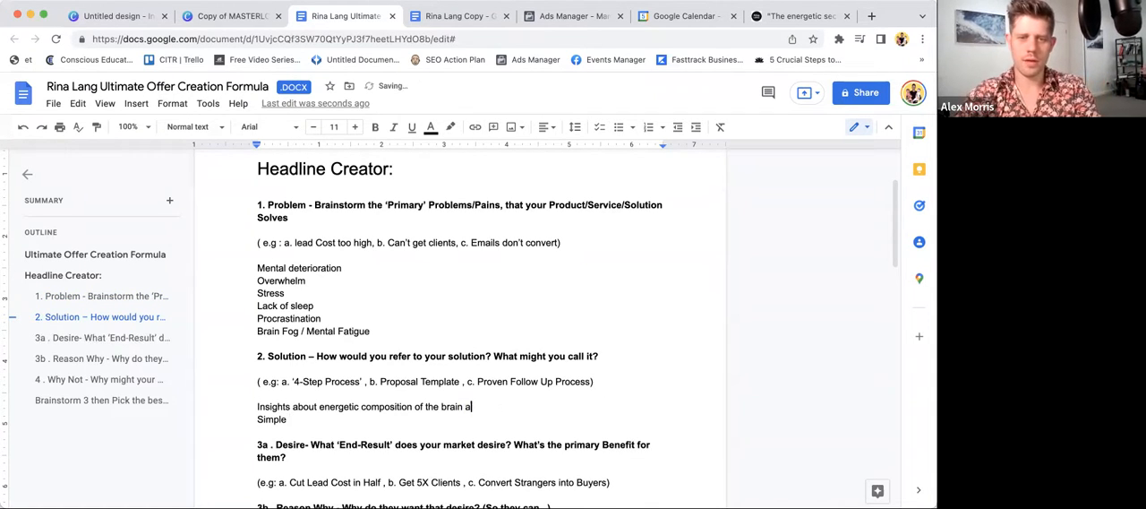
{"action": "type", "text": "nd mind"}
- Complete the second Solution answer so that it reads "Simple daily techniques"
{"action": "left_click", "coordinate": [429, 421]}
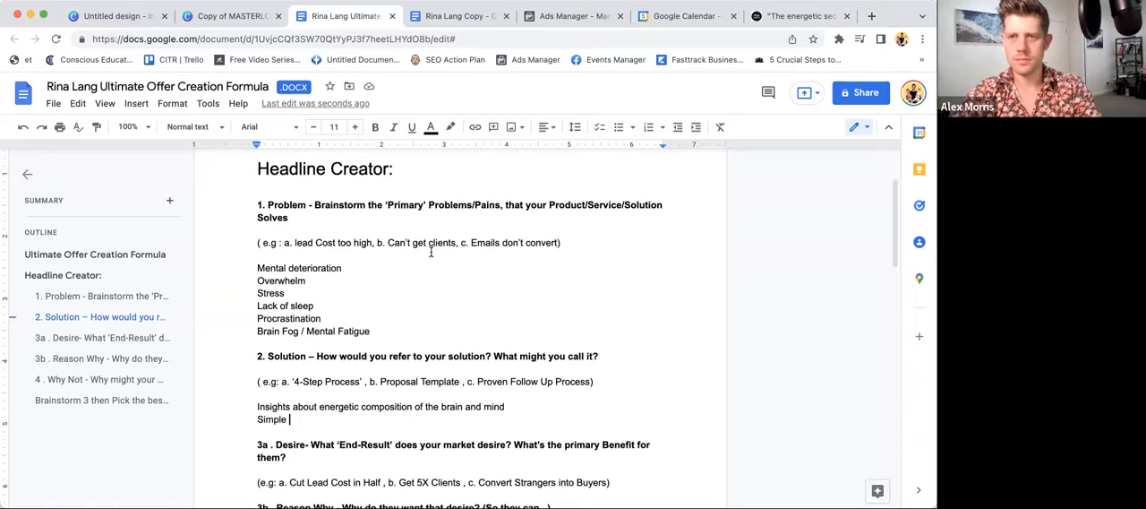
{"action": "type", "text": "daily"}
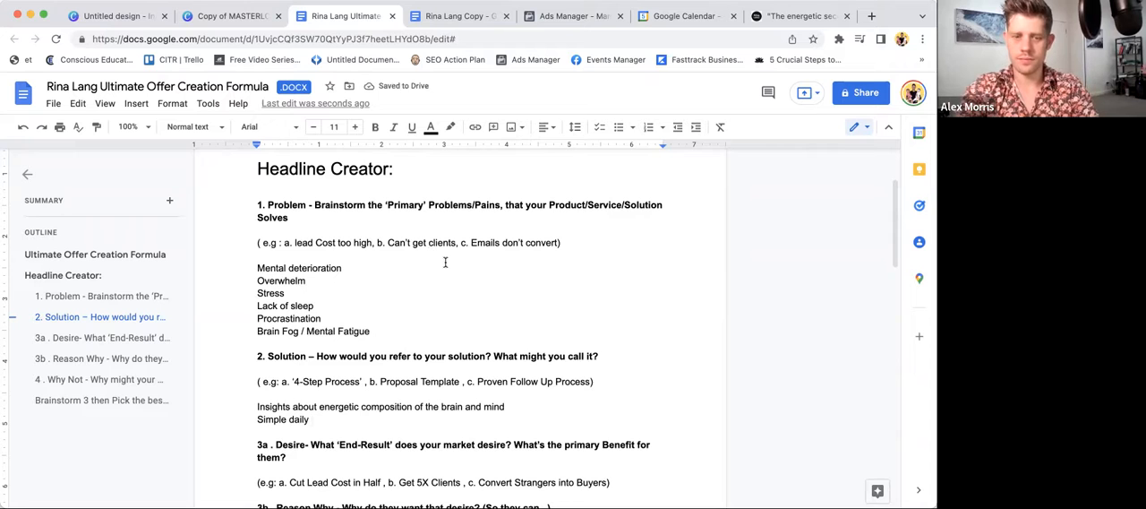
{"action": "key", "text": "BackSpace"}
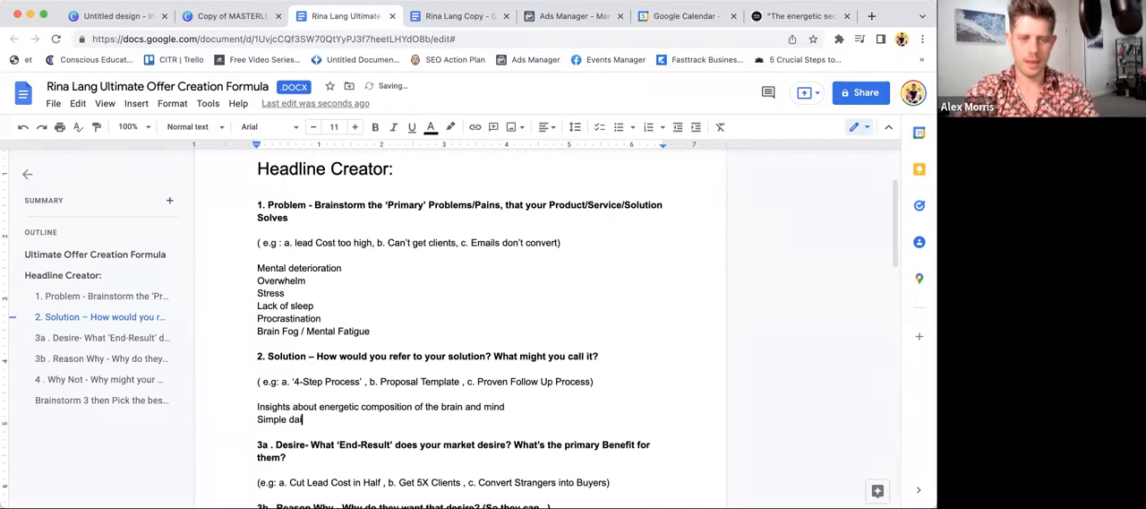
{"action": "type", "text": "techniques"}
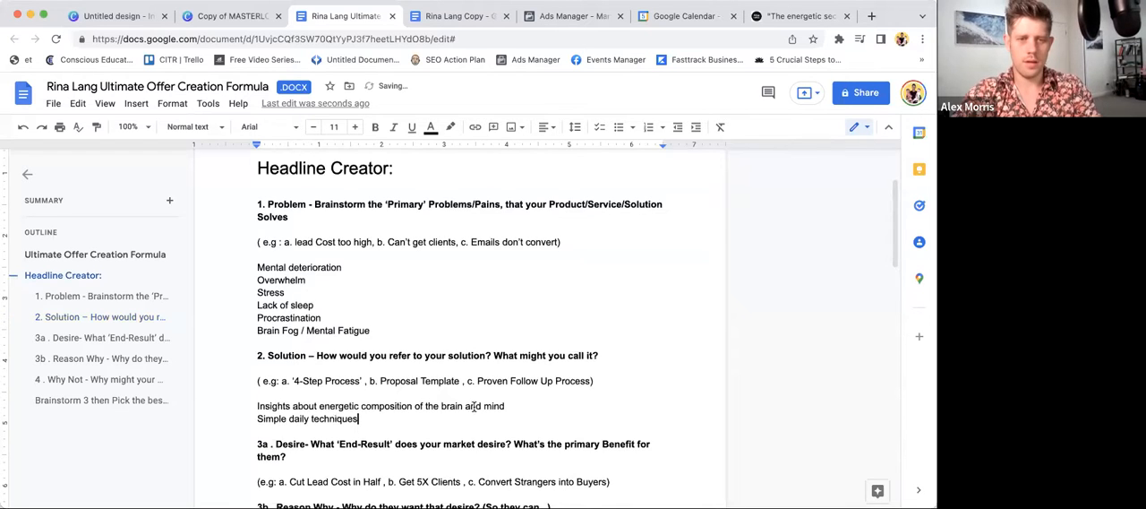
- Add "Better memory" and "Faster processing" on separate lines below the examples of the 3a Desire section
{"action": "scroll", "coordinate": [474, 406], "scroll_direction": "down", "scroll_amount": 3}
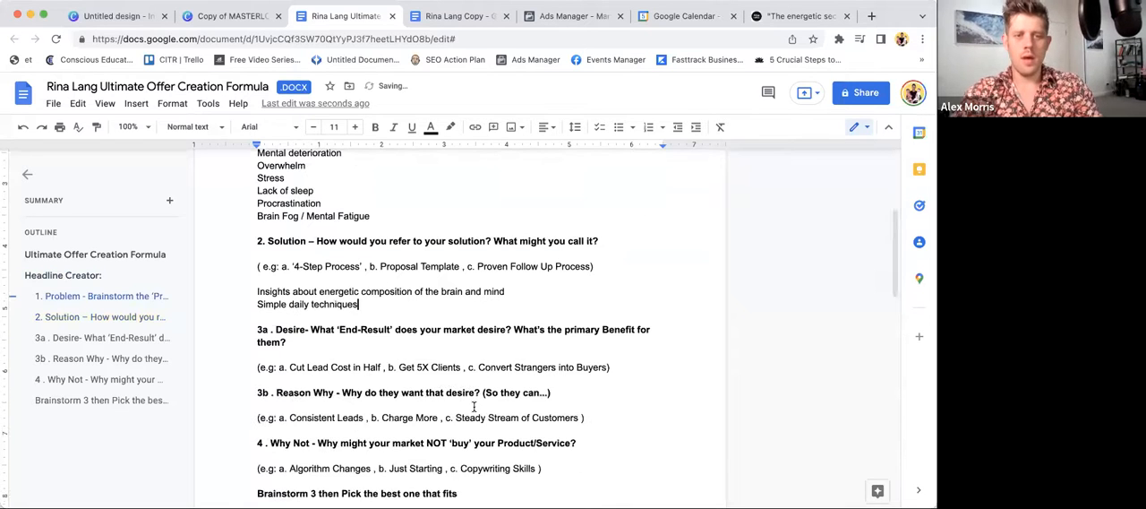
{"action": "left_click", "coordinate": [618, 367]}
{"action": "key", "text": "Return"}
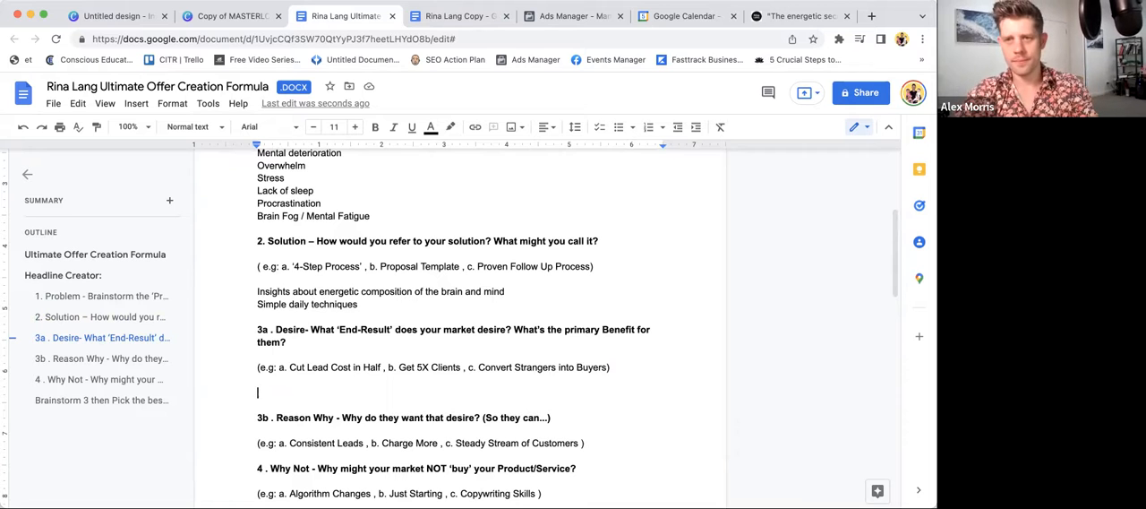
{"action": "type", "text": "Better memory"}
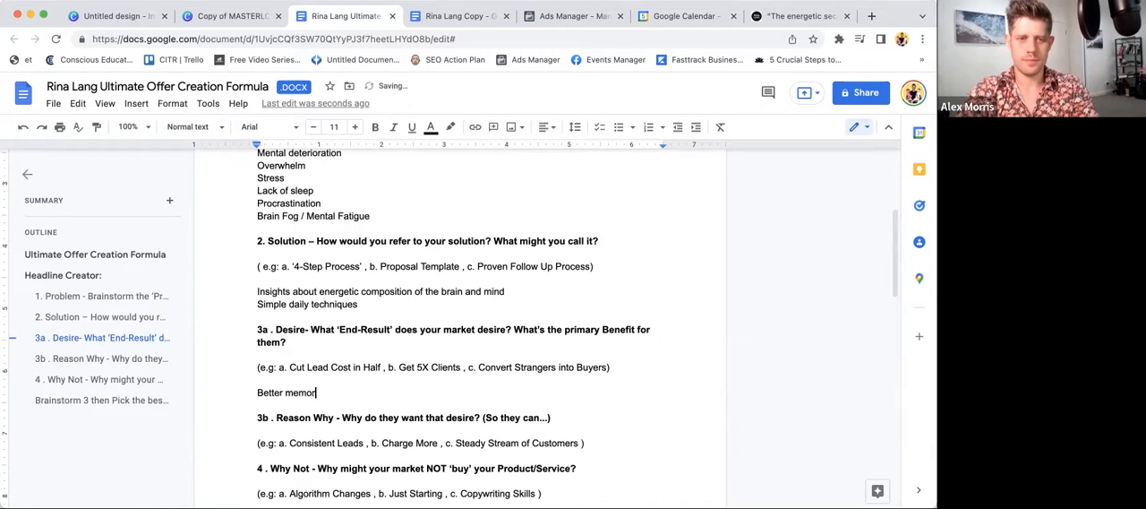
{"action": "key", "text": "Return"}
{"action": "type", "text": "GFa"}
{"action": "key", "text": "BackSpace"}
{"action": "key", "text": "BackSpace"}
{"action": "key", "text": "BackSpace"}
{"action": "type", "text": "Faster processing"}
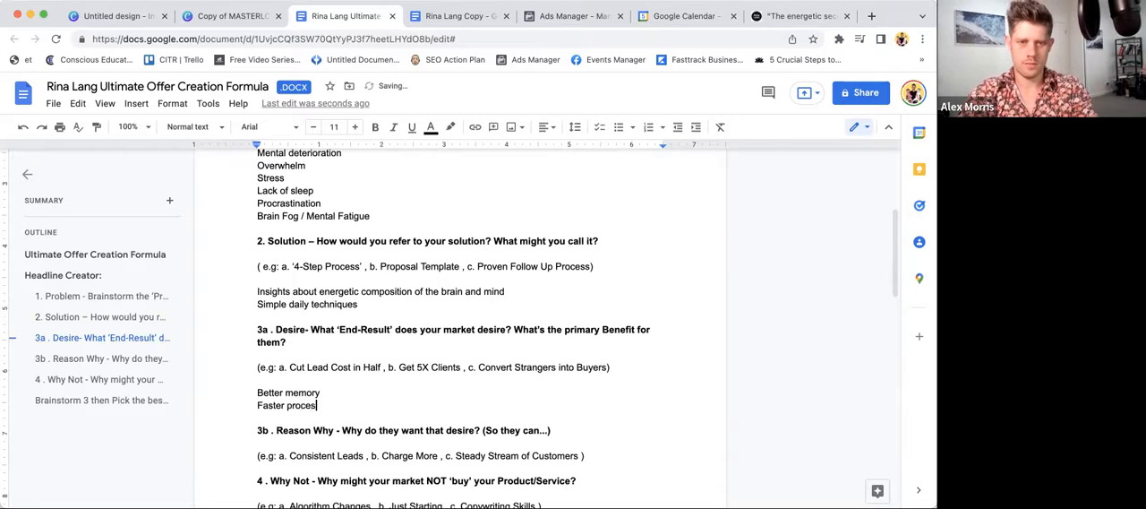
- Add "Intuition" and "Greater clarity" on separate lines to the Desire list
{"action": "key", "text": "Return"}
{"action": "type", "text": "Intuition"}
{"action": "key", "text": "Return"}
{"action": "type", "text": "Greater cla"}
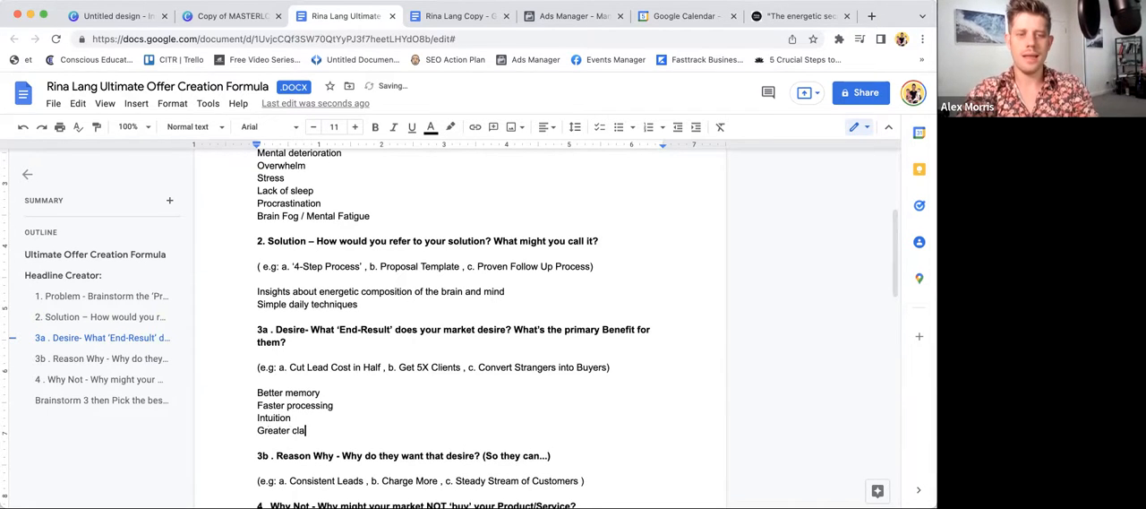
{"action": "type", "text": "rity"}
- Write "Remain relevant in the future" below the examples of the 3b Reason Why section
{"action": "scroll", "coordinate": [458, 322], "scroll_direction": "down", "scroll_amount": 2}
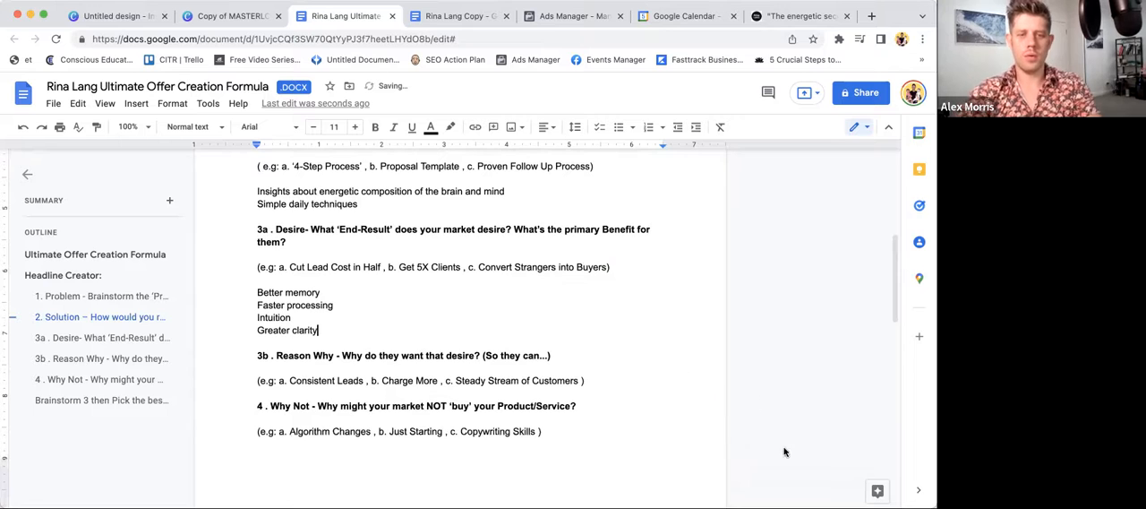
{"action": "left_click", "coordinate": [589, 376]}
{"action": "key", "text": "Return"}
{"action": "key", "text": "Return"}
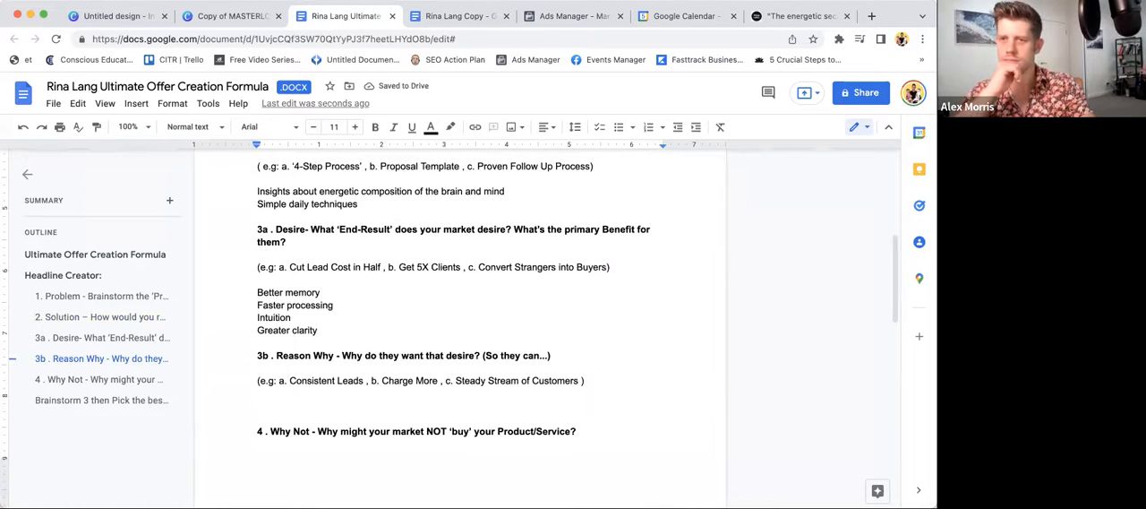
{"action": "type", "text": "Remain relevant in"}
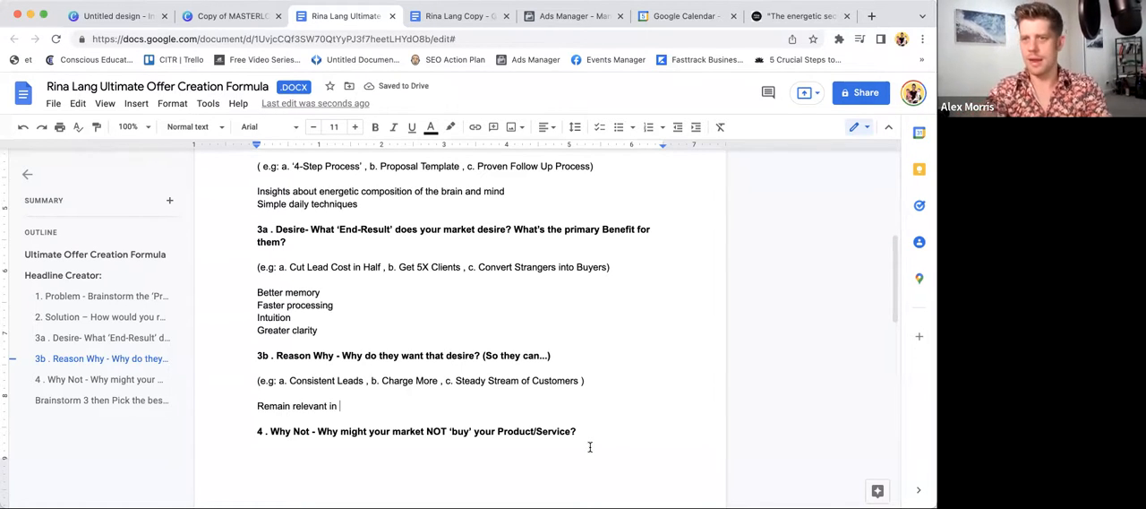
{"action": "type", "text": "t"}
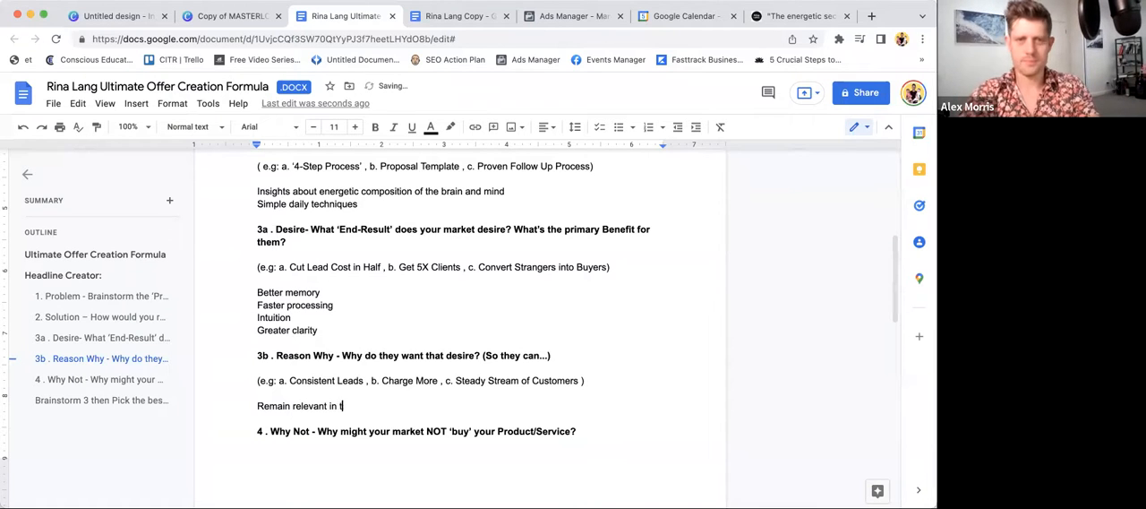
{"action": "type", "text": "he future, in"}
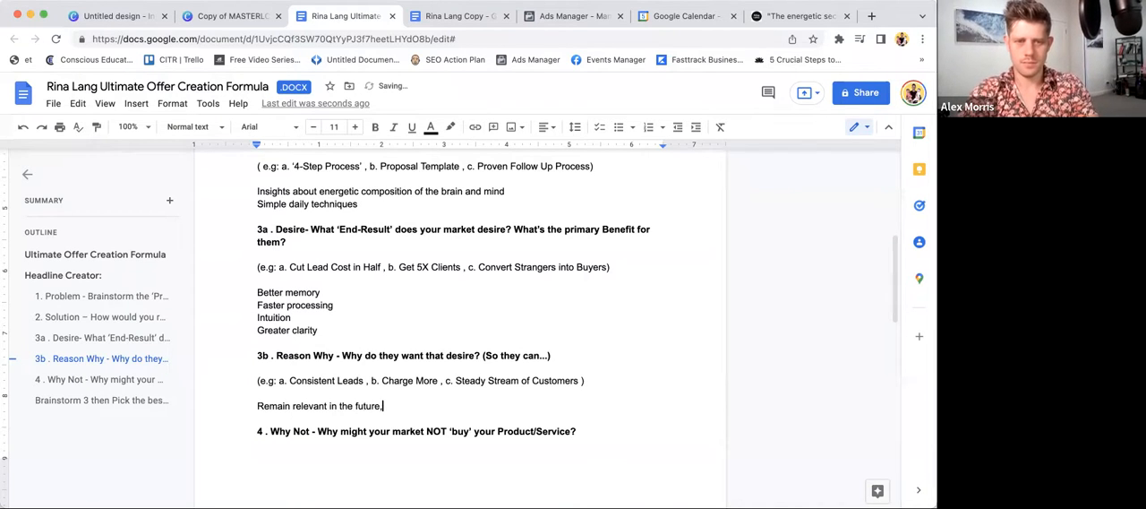
{"action": "key", "text": "BackSpace"}
{"action": "key", "text": "BackSpace"}
{"action": "key", "text": "BackSpace"}
{"action": "key", "text": "BackSpace"}
{"action": "key", "text": "BackSpace"}
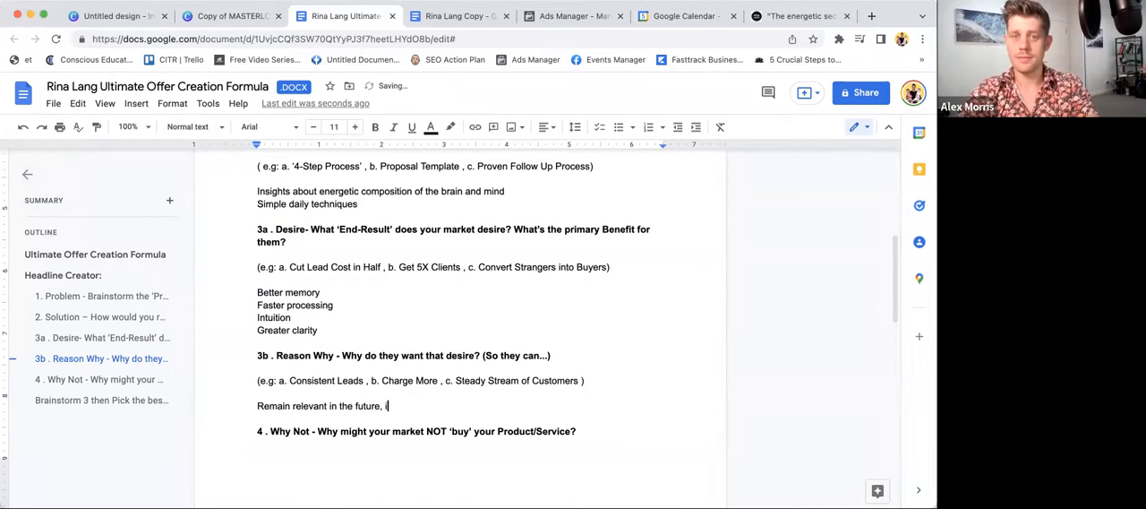
- Add "Not lose their wits" as the second Reason Why answer
{"action": "key", "text": "Return"}
{"action": "type", "text": "Not "}
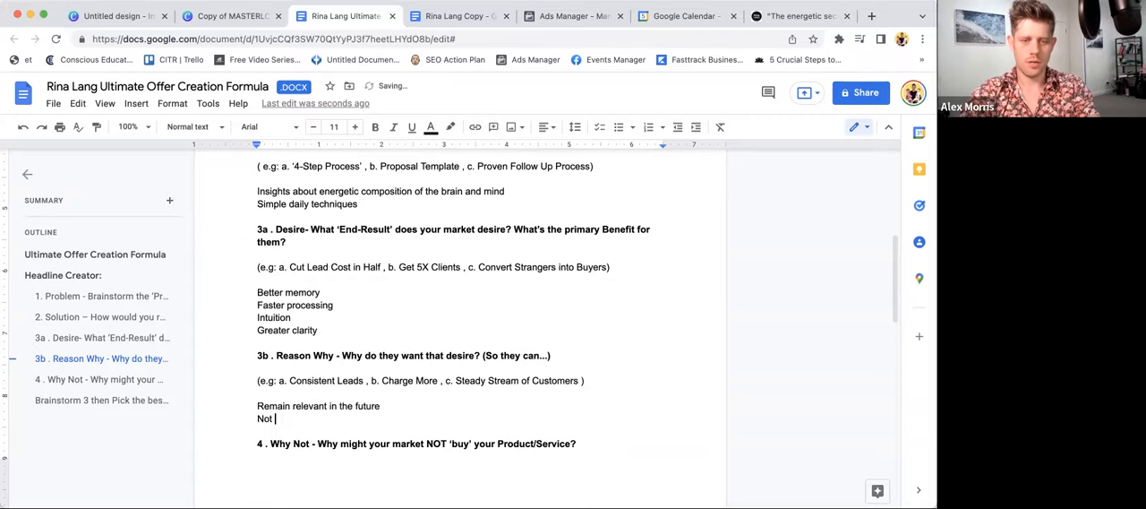
{"action": "type", "text": "lose their wits"}
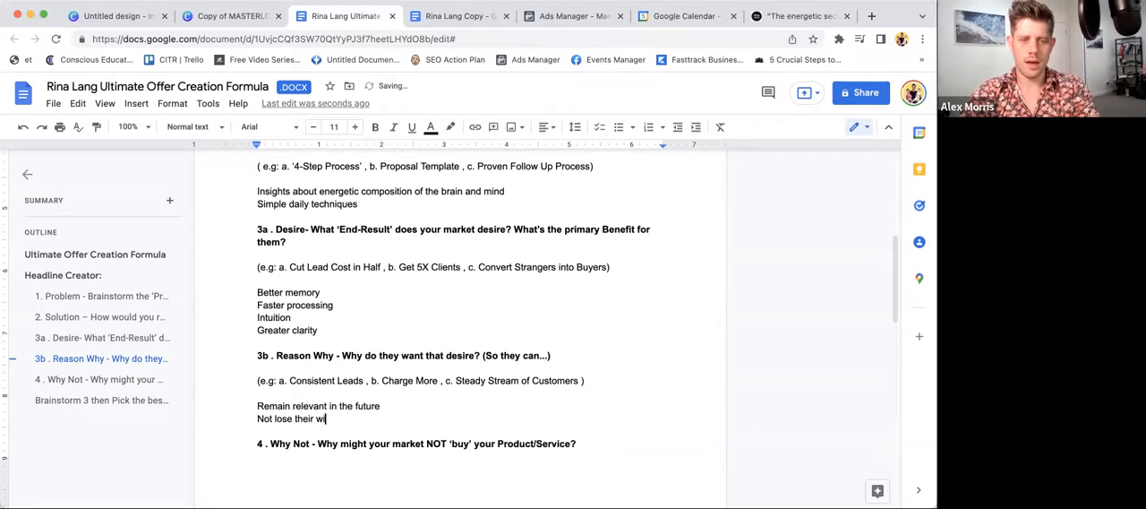
- Add "Return to peak intellectual abilities" as the third Reason Why answer
{"action": "key", "text": "Return"}
{"action": "scroll", "coordinate": [586, 479], "scroll_direction": "down", "scroll_amount": 1}
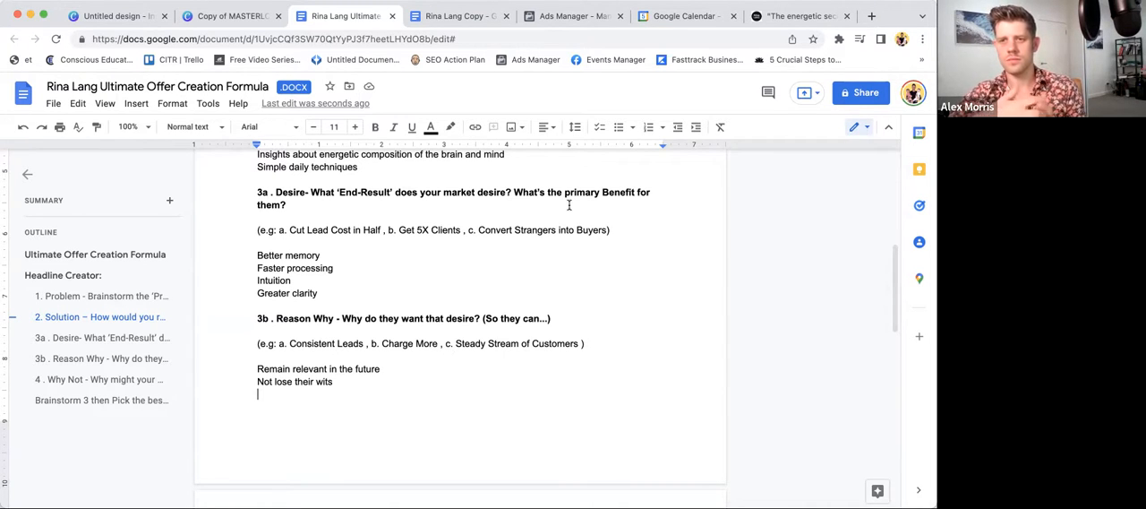
{"action": "type", "text": "P"}
{"action": "type", "text": "int"}
{"action": "key", "text": "BackSpace"}
{"action": "key", "text": "BackSpace"}
{"action": "key", "text": "BackSpace"}
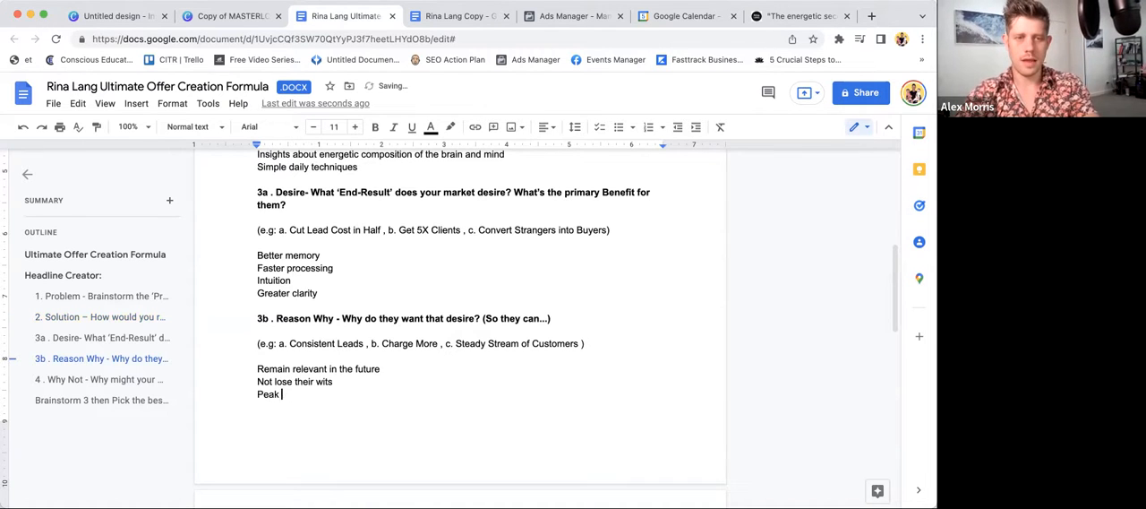
{"action": "key", "text": "BackSpace"}
{"action": "key", "text": "BackSpace"}
{"action": "type", "text": "Return t"}
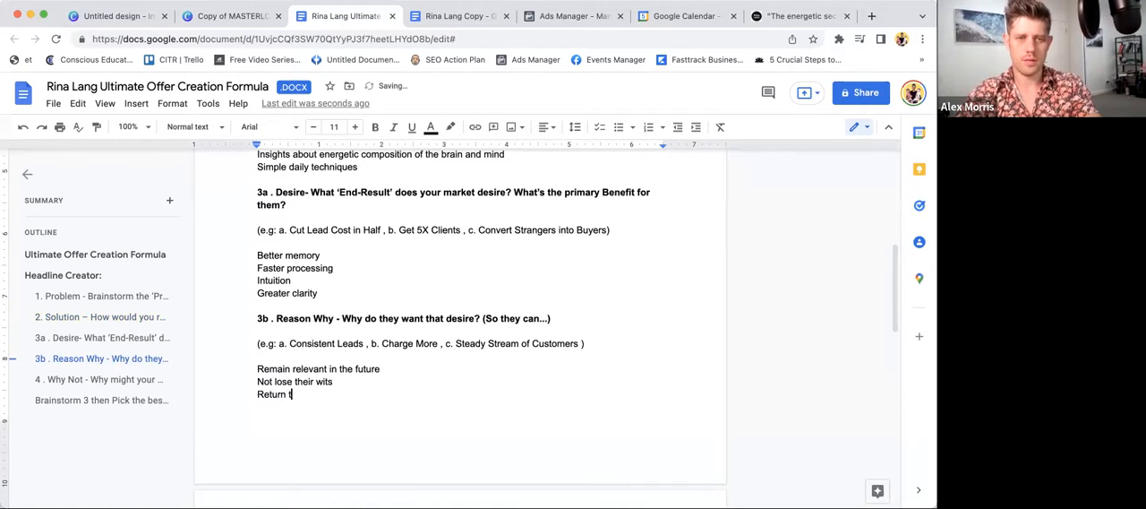
{"action": "type", "text": "o peak intellec"}
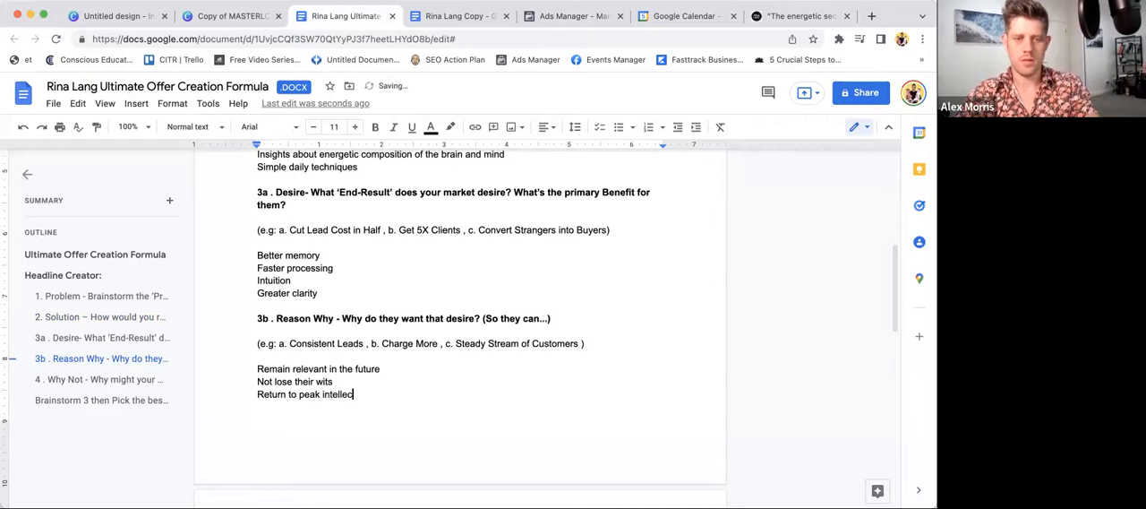
{"action": "type", "text": "tual abilities"}
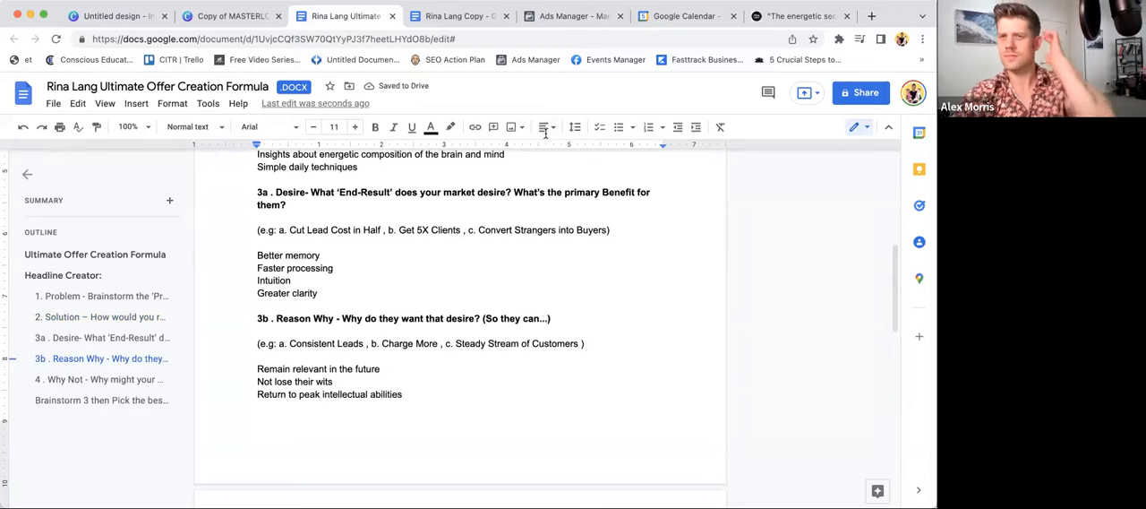
- Insert an empty answer line below the examples of the 4. Why Not section
{"action": "scroll", "coordinate": [643, 295], "scroll_direction": "down", "scroll_amount": 3}
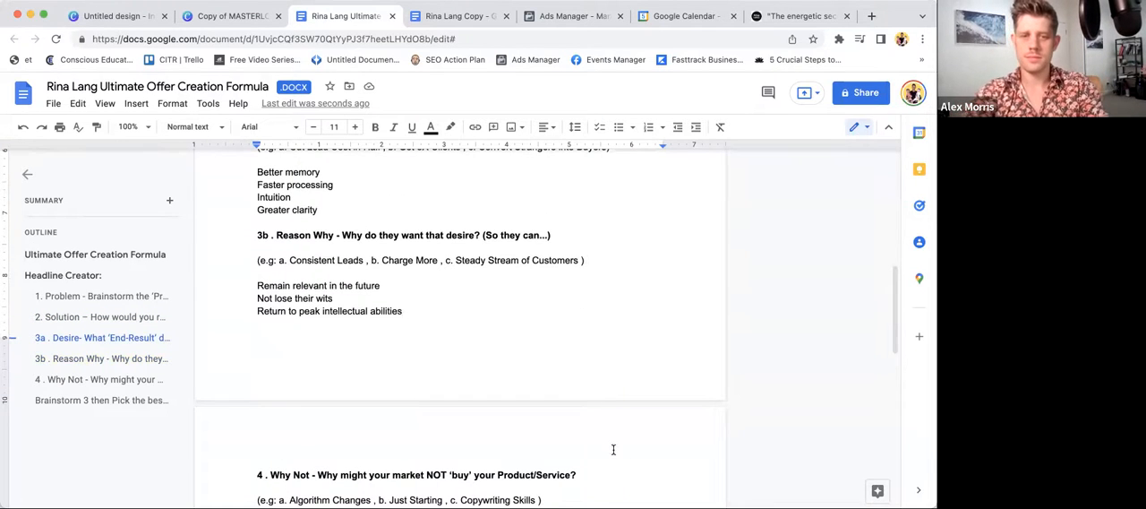
{"action": "scroll", "coordinate": [606, 313], "scroll_direction": "down", "scroll_amount": 3}
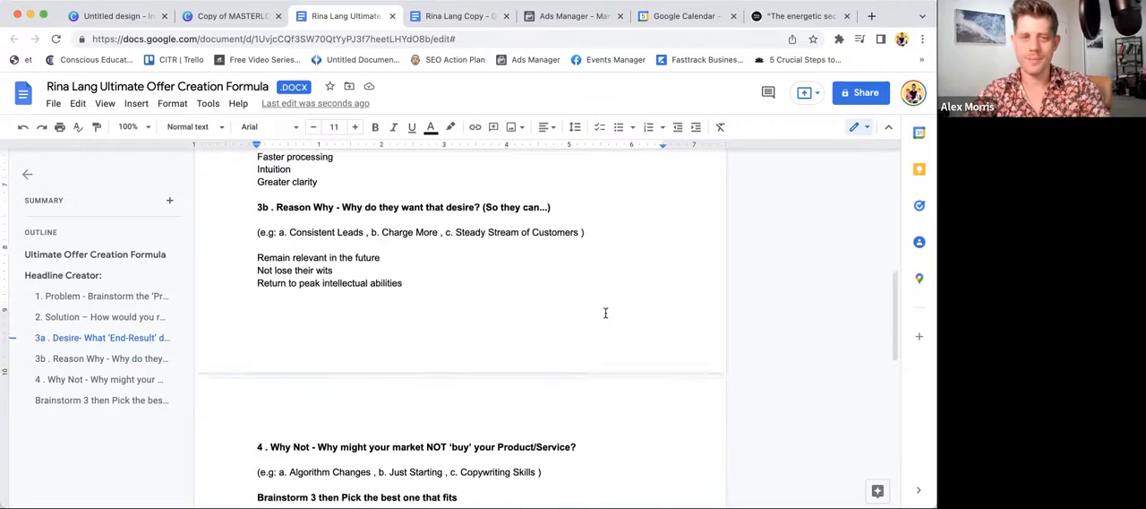
{"action": "left_click", "coordinate": [575, 435]}
{"action": "key", "text": "Return"}
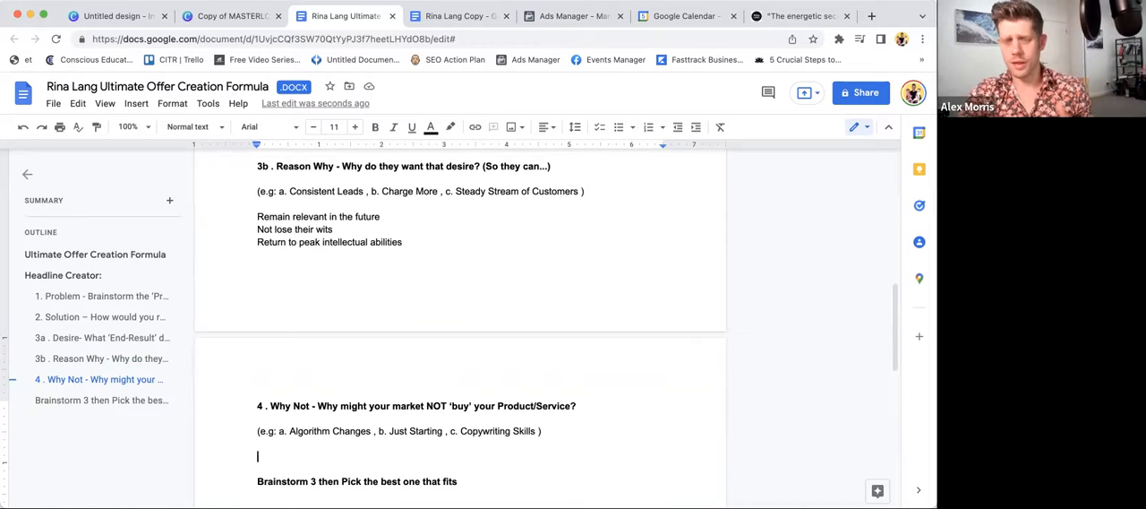
- Review the answers given so far and write "Aging is normal, can't be reversed" as the first Why Not answer
{"action": "scroll", "coordinate": [525, 346], "scroll_direction": "up", "scroll_amount": 2}
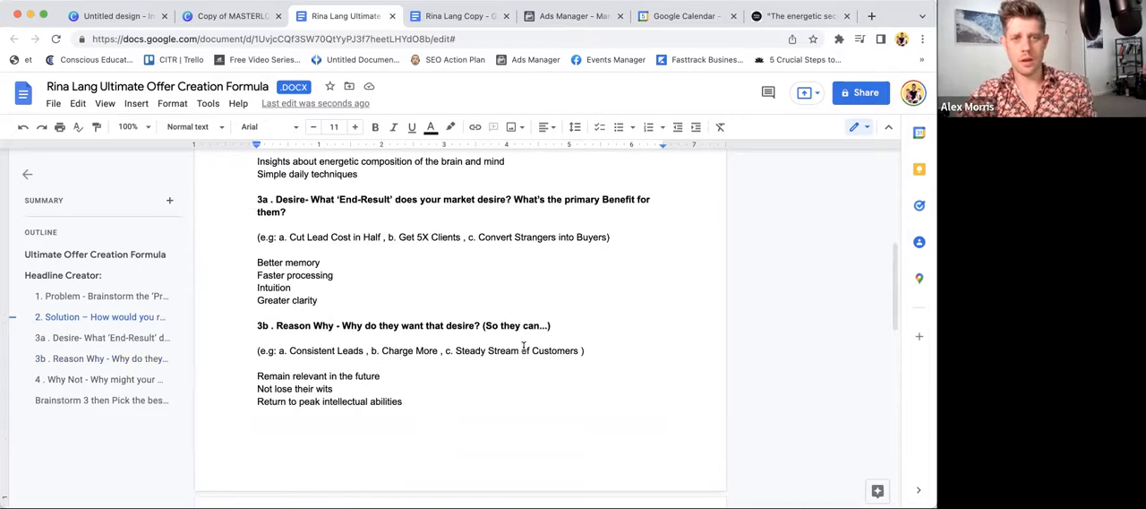
{"action": "scroll", "coordinate": [524, 347], "scroll_direction": "up", "scroll_amount": 2}
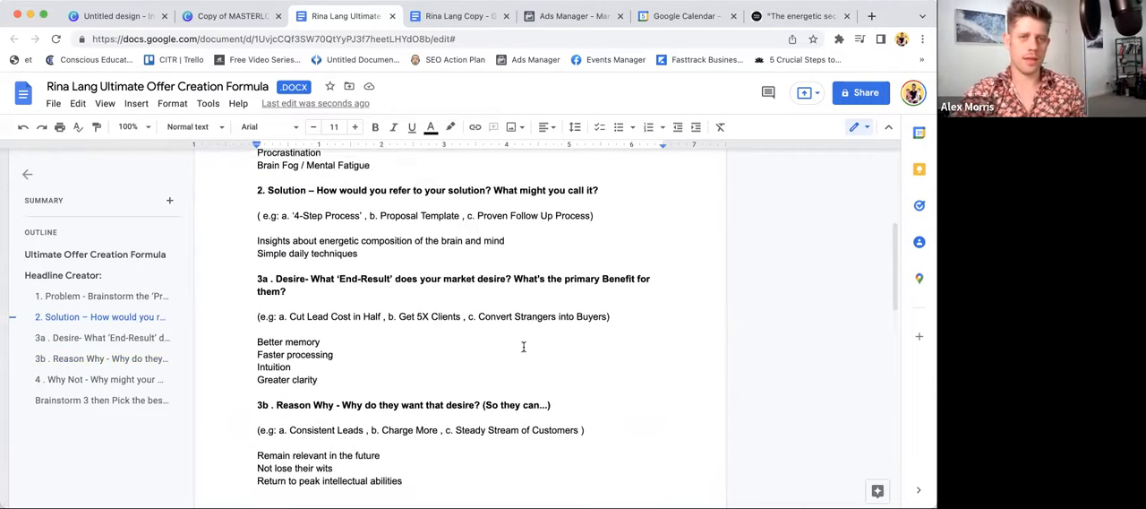
{"action": "scroll", "coordinate": [524, 346], "scroll_direction": "up", "scroll_amount": 1}
{"action": "scroll", "coordinate": [523, 347], "scroll_direction": "up", "scroll_amount": 1}
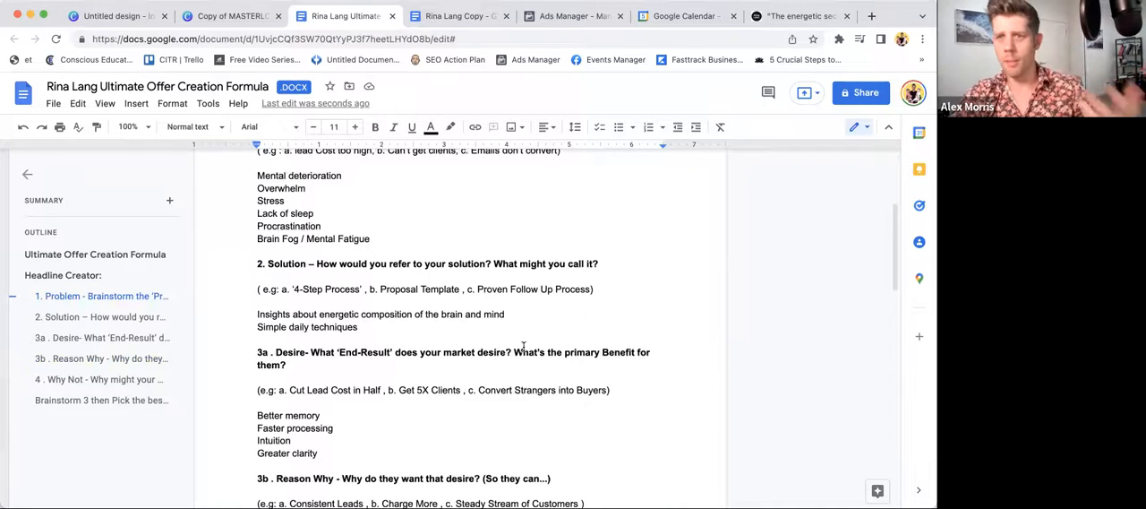
{"action": "scroll", "coordinate": [525, 346], "scroll_direction": "down", "scroll_amount": 10}
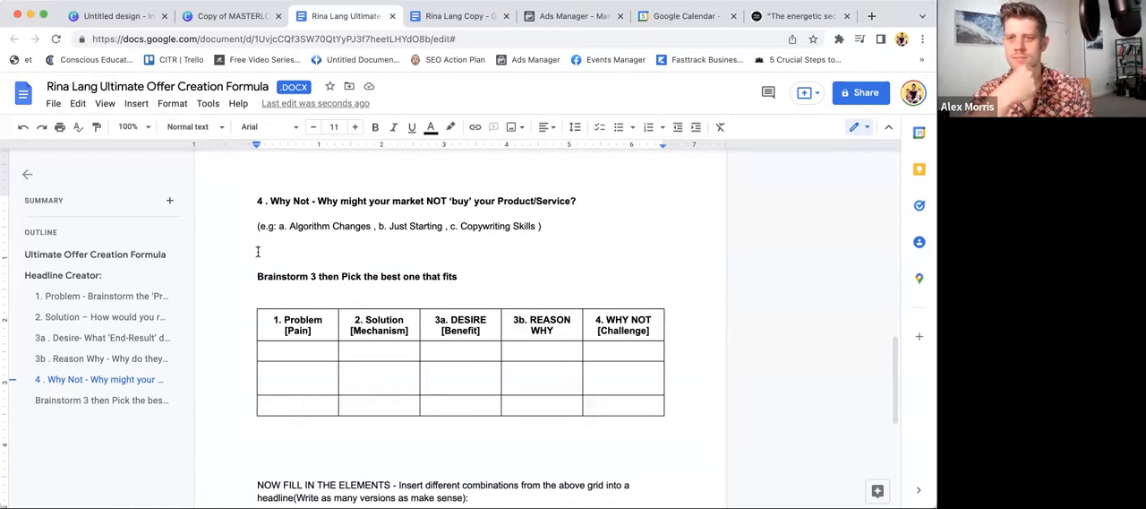
{"action": "type", "text": "Ca"}
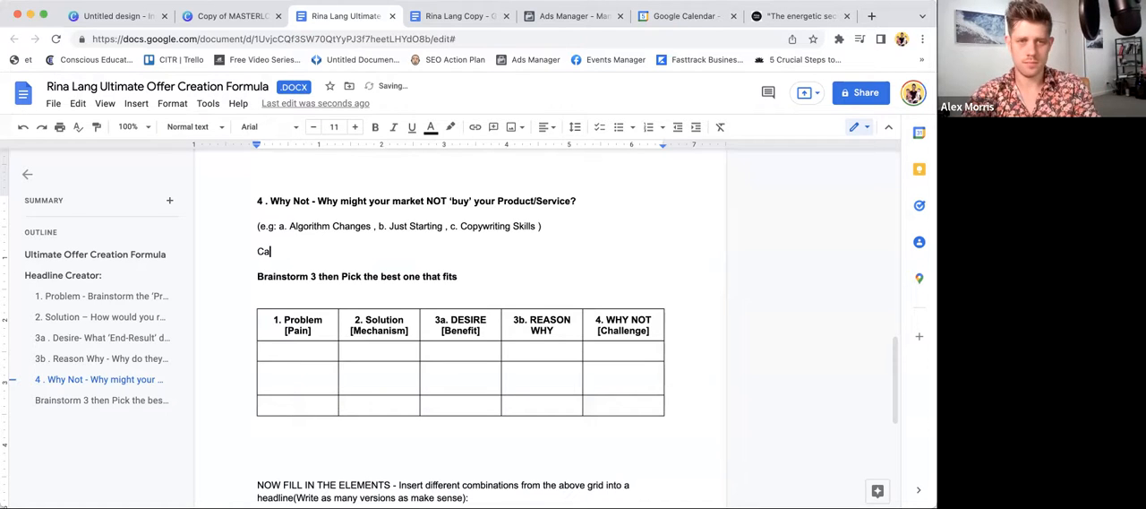
{"action": "key", "text": "BackSpace"}
{"action": "key", "text": "BackSpace"}
{"action": "type", "text": "A"}
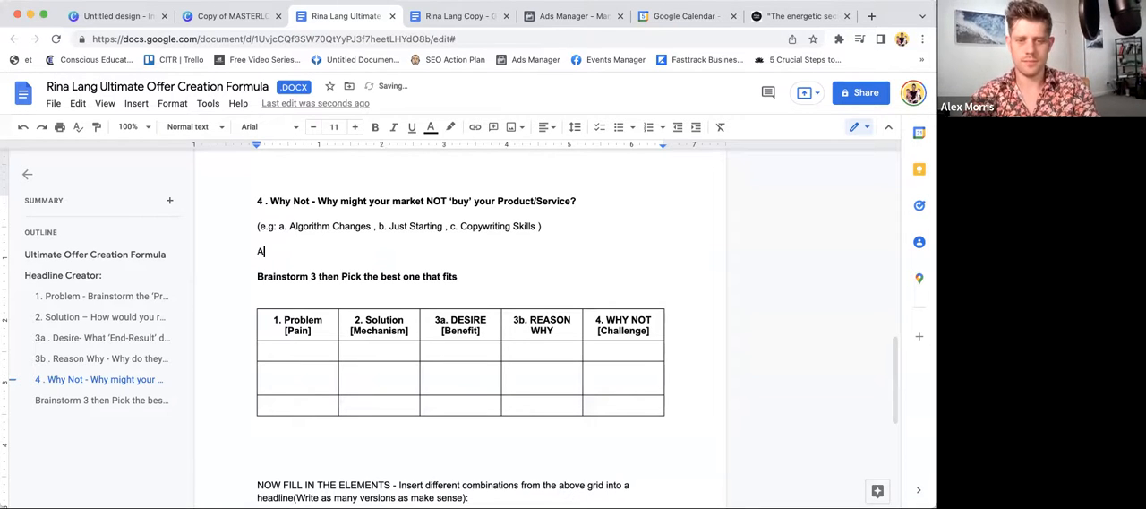
{"action": "type", "text": "ging is normal"}
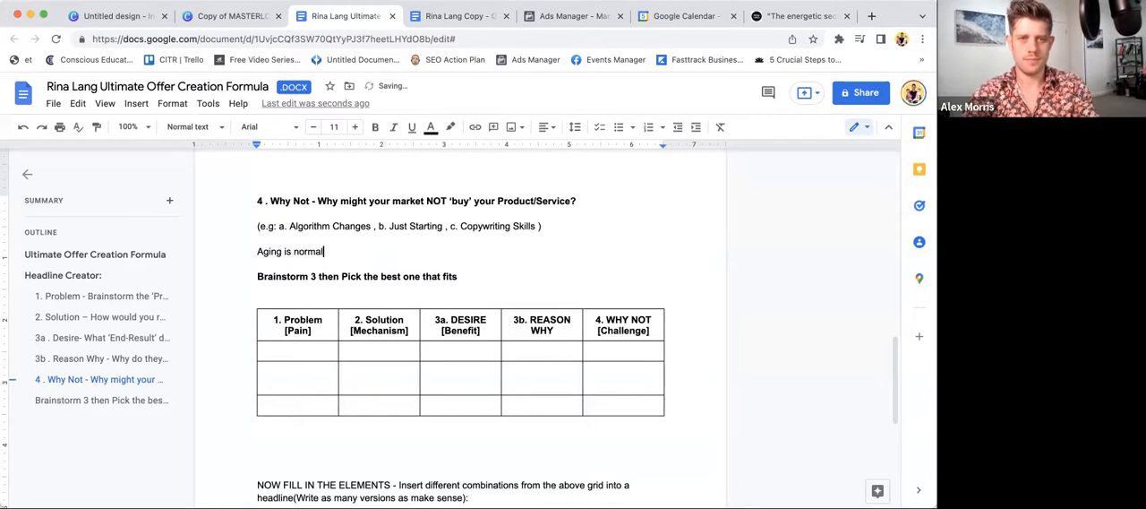
{"action": "type", "text": ", can't be r"}
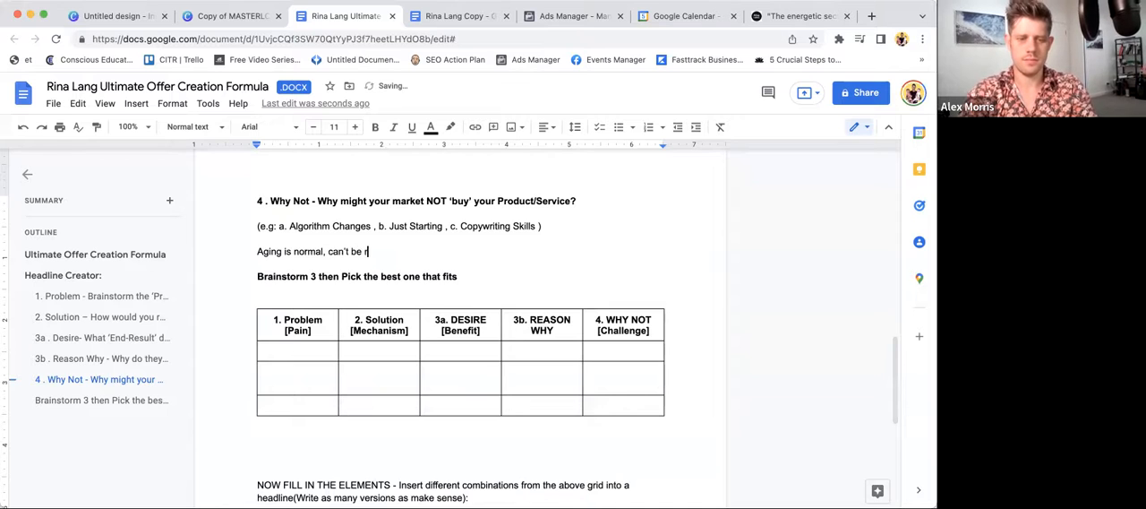
{"action": "type", "text": "eversed"}
- Add "I can't feel my energies / don't know what you're talking about" as the second Why Not answer
{"action": "key", "text": "Return"}
{"action": "type", "text": "I can't feel my "}
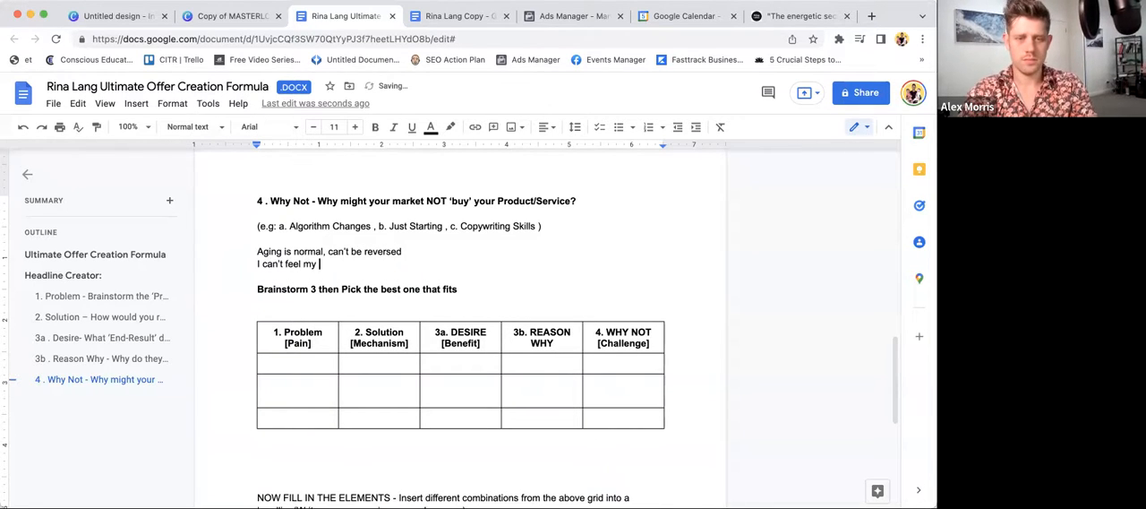
{"action": "type", "text": "energies / do"}
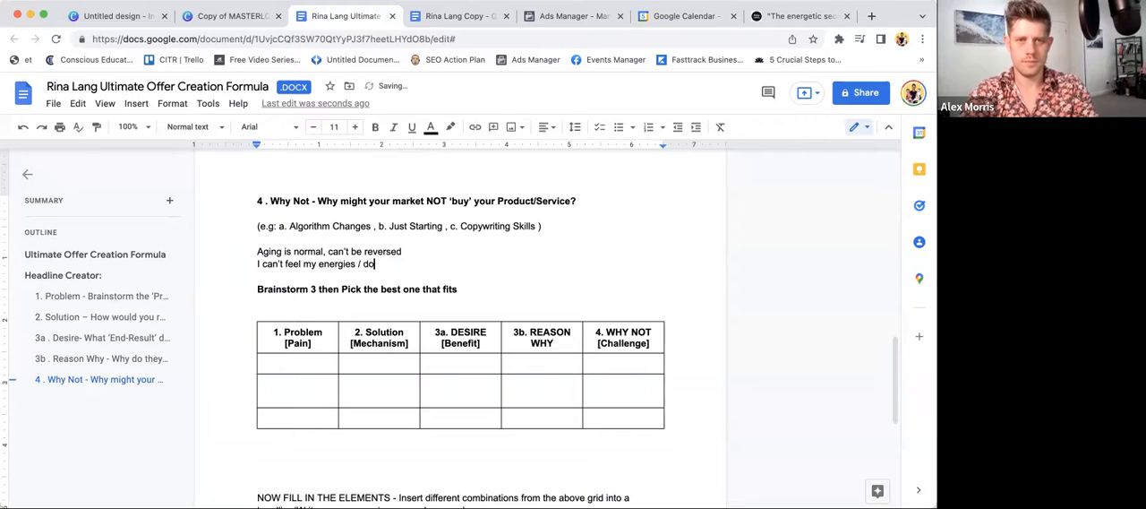
{"action": "type", "text": "nt know what your"}
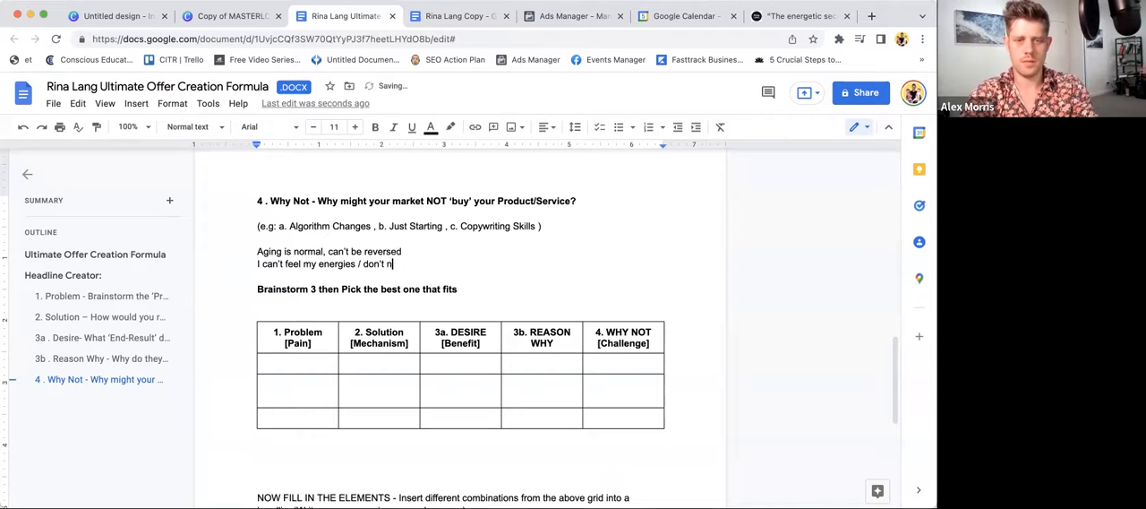
{"action": "key", "text": "BackSpace"}
{"action": "type", "text": "'re talking about"}
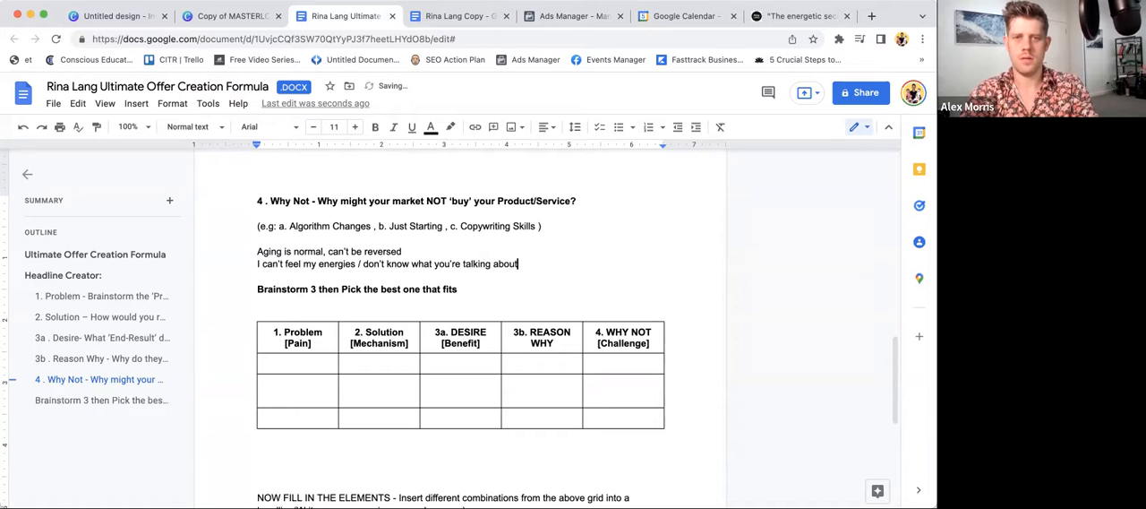
- Add "I've tried everythgn and it didn't help, why would this be any different?" as the third Why Not answer
{"action": "key", "text": "Return"}
{"action": "type", "text": "I've tr"}
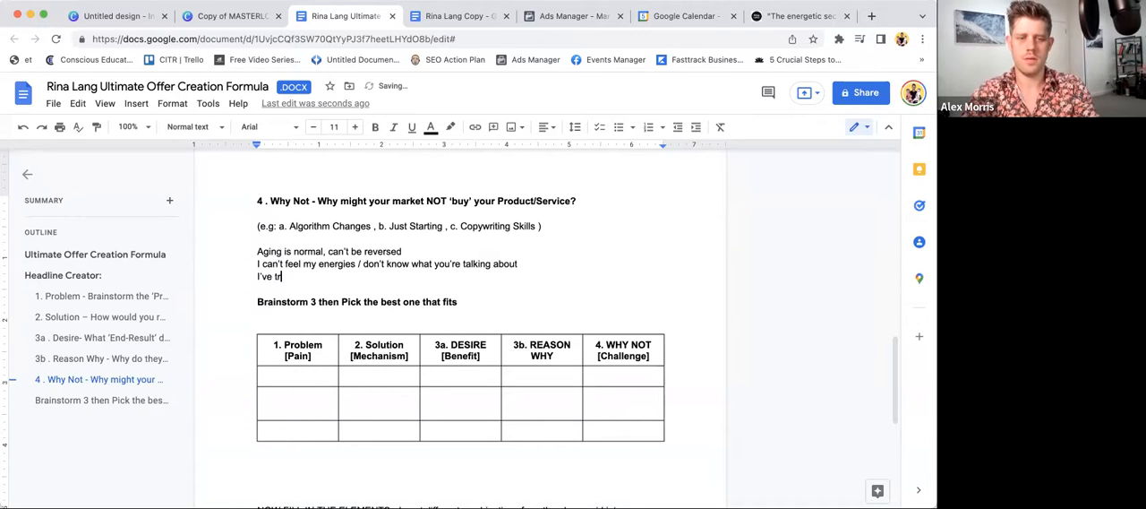
{"action": "type", "text": "ied everythgn and it didn;t"}
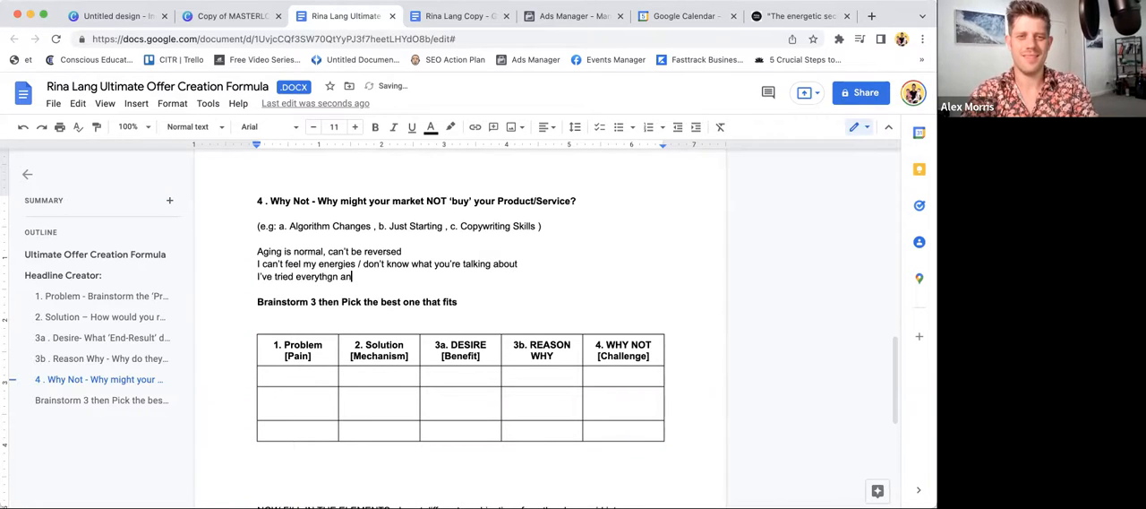
{"action": "key", "text": "BackSpace"}
{"action": "key", "text": "BackSpace"}
{"action": "type", "text": "'t help."}
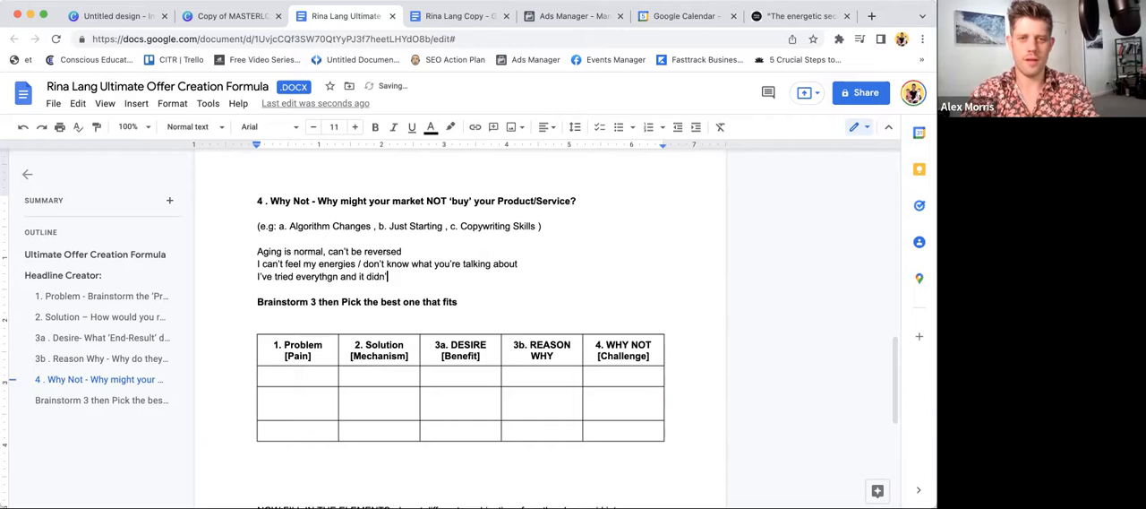
{"action": "type", "text": " wh"}
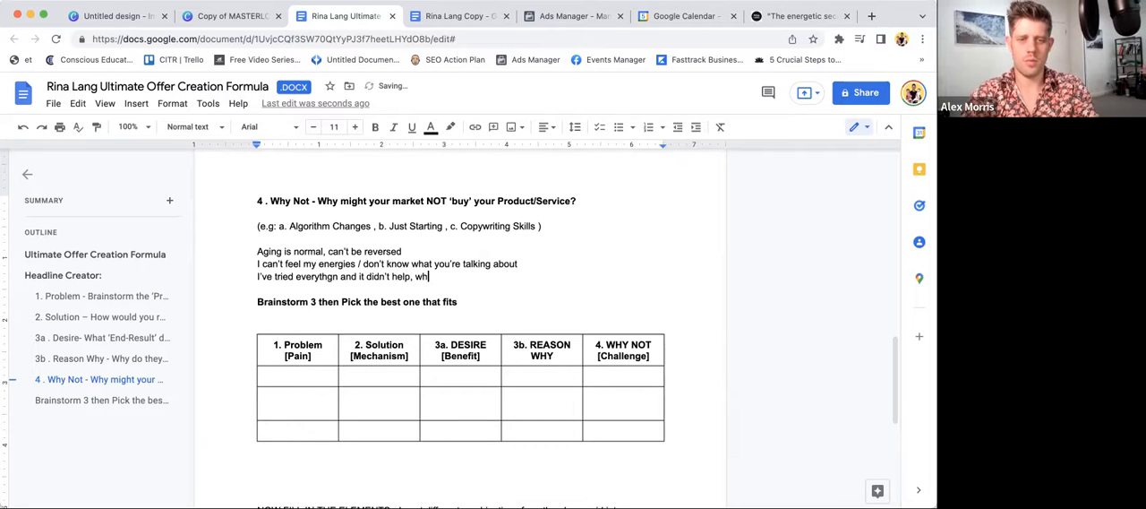
{"action": "type", "text": "y would this be an"}
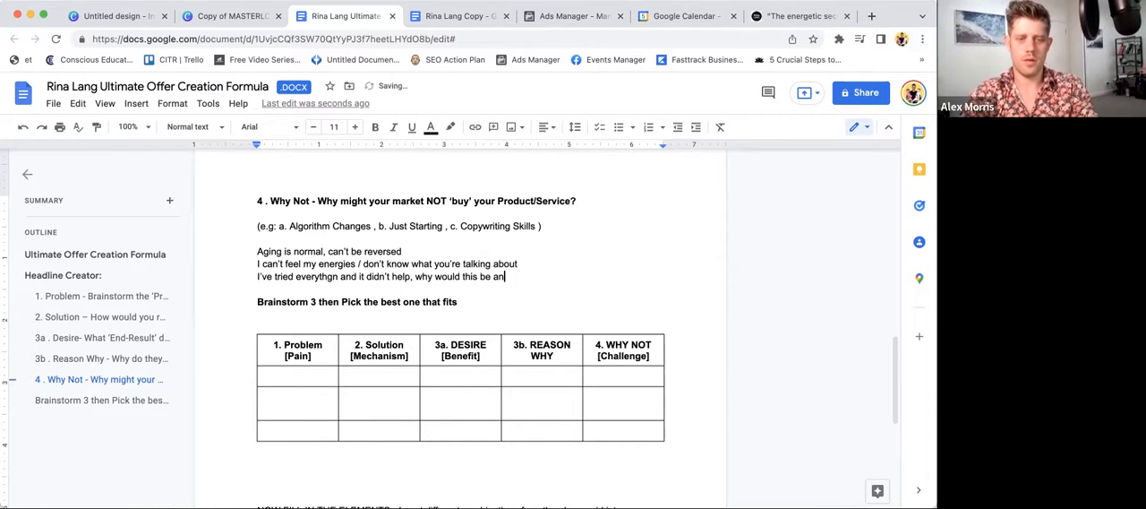
{"action": "type", "text": "y different?"}
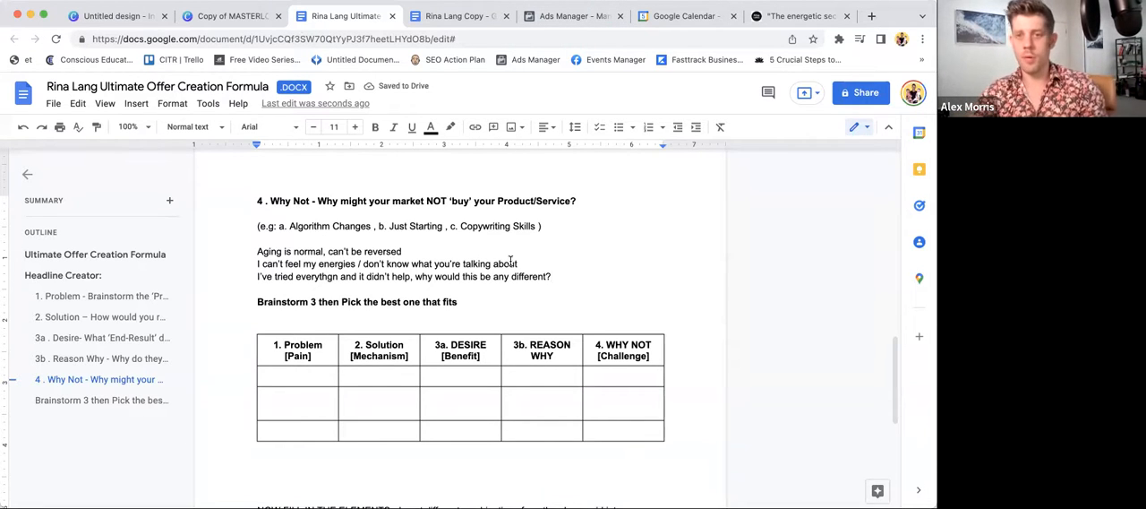
- Check the free eBook landing page, then return to the offer document and remove two empty lines below the brainstorm table
{"action": "left_click", "coordinate": [769, 15]}
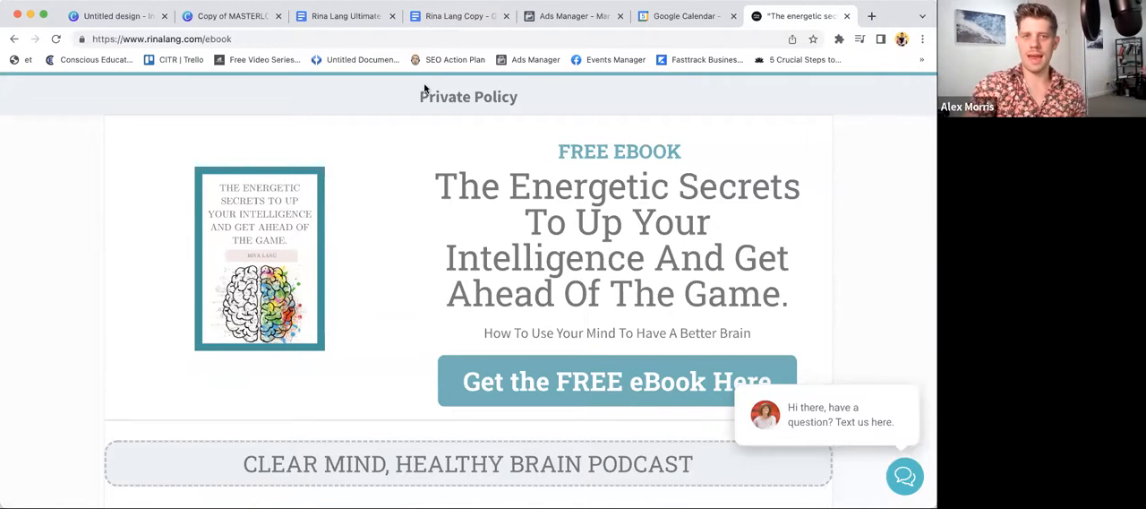
{"action": "left_click", "coordinate": [362, 18]}
{"action": "scroll", "coordinate": [442, 234], "scroll_direction": "down", "scroll_amount": 1}
{"action": "left_click", "coordinate": [328, 362]}
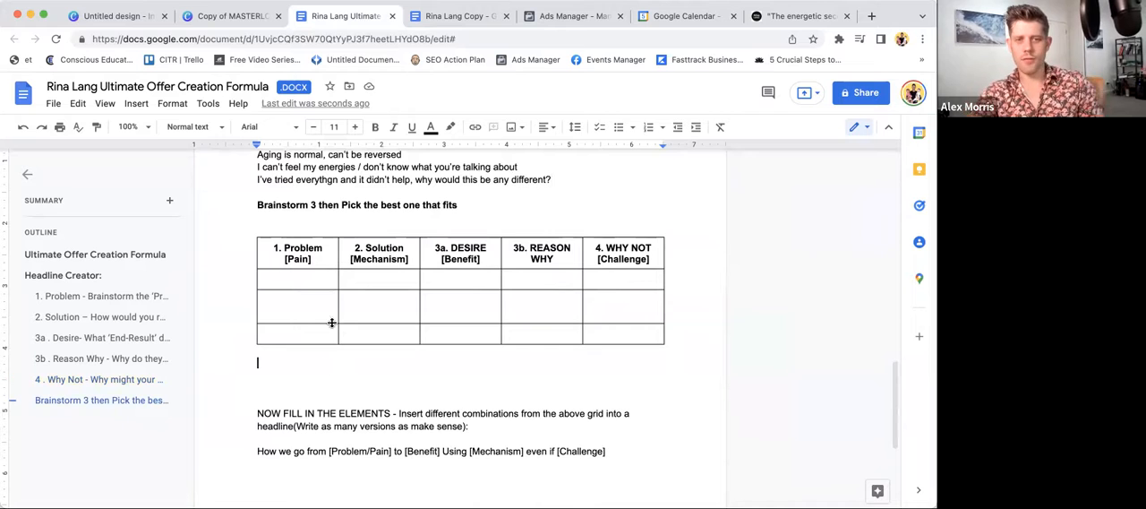
{"action": "key", "text": "BackSpace"}
{"action": "key", "text": "BackSpace"}
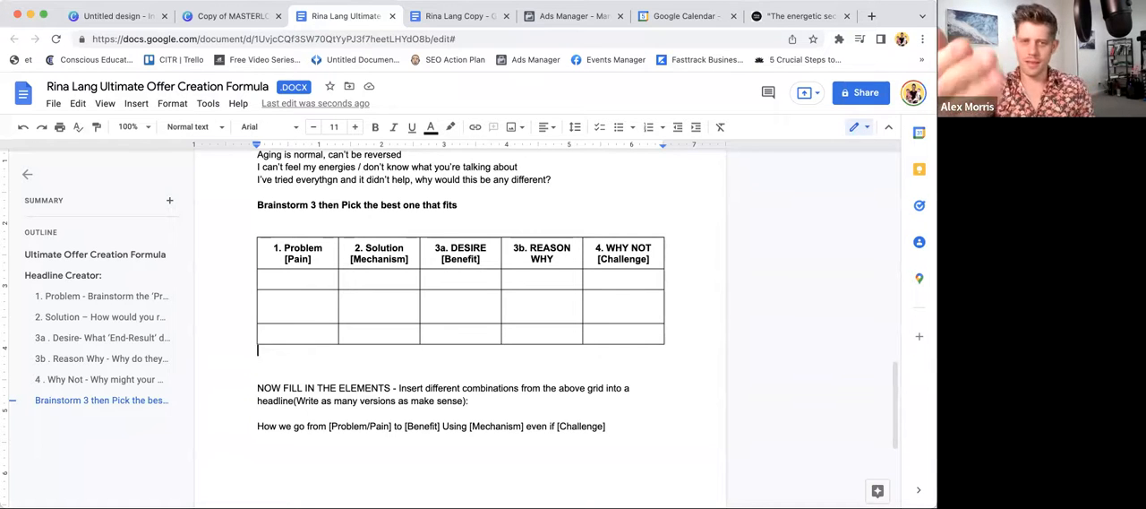
- Copy "Overwhelm" from the Problem answers into the first Problem [Pain] cell of the brainstorm table
{"action": "scroll", "coordinate": [333, 308], "scroll_direction": "up", "scroll_amount": 2}
{"action": "scroll", "coordinate": [335, 309], "scroll_direction": "up", "scroll_amount": 10}
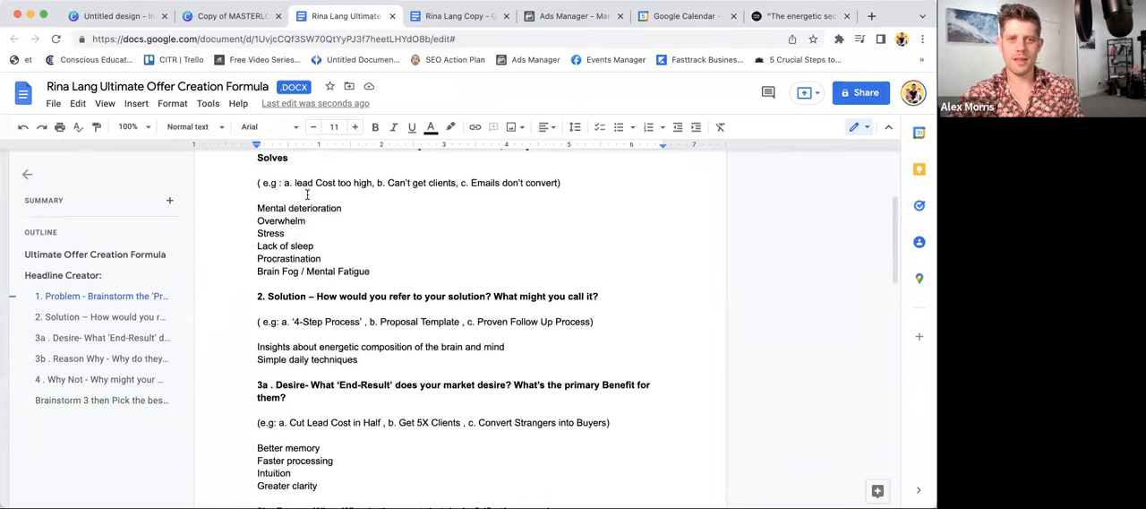
{"action": "left_click", "coordinate": [254, 215]}
{"action": "left_click_drag", "start_coordinate": [254, 220], "coordinate": [320, 225]}
{"action": "key", "text": "super+c"}
{"action": "scroll", "coordinate": [321, 225], "scroll_direction": "down", "scroll_amount": 7}
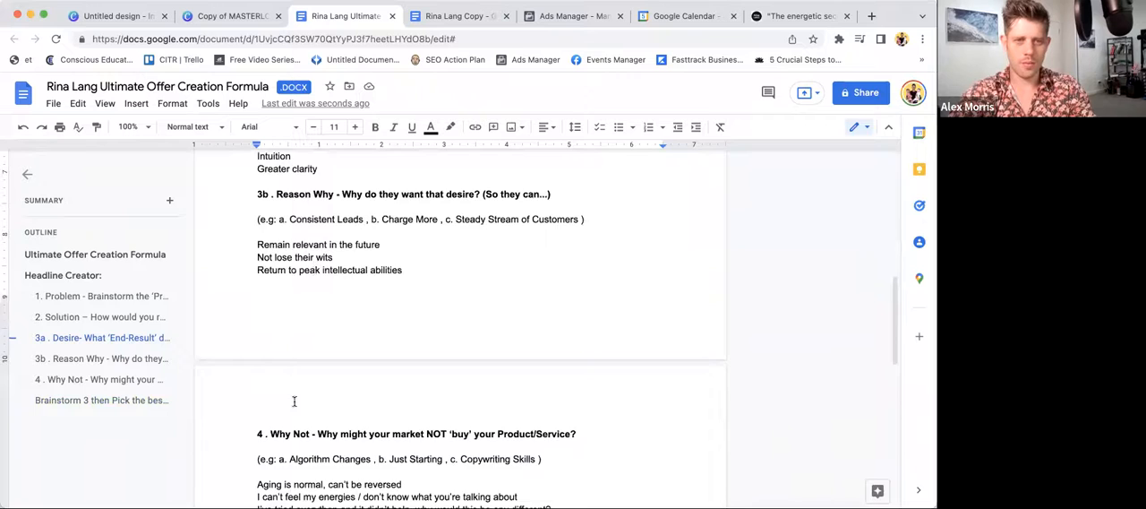
{"action": "double_click", "coordinate": [283, 339]}
{"action": "key", "text": "super+v"}
- Copy "Brain Fog / Mental Fatigue" from the Problem answers into the second Problem [Pain] cell
{"action": "scroll", "coordinate": [283, 339], "scroll_direction": "up", "scroll_amount": 10}
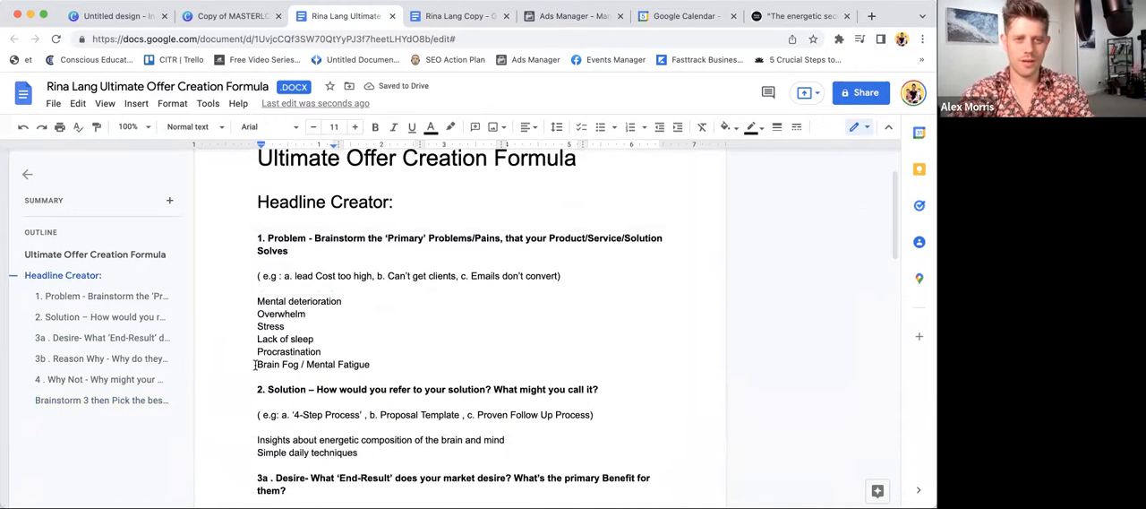
{"action": "left_click_drag", "start_coordinate": [256, 365], "coordinate": [378, 364]}
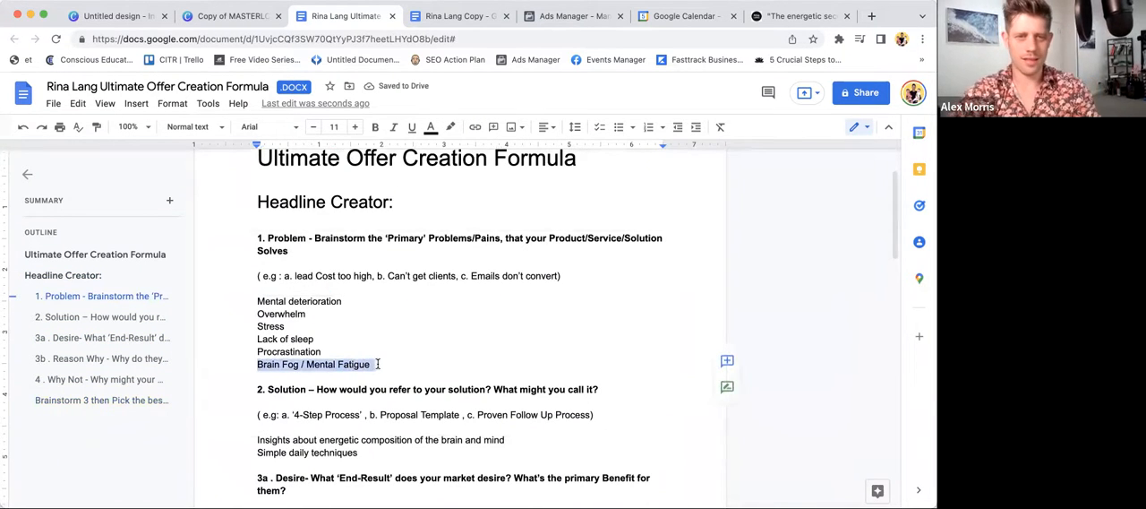
{"action": "scroll", "coordinate": [378, 363], "scroll_direction": "down", "scroll_amount": 10}
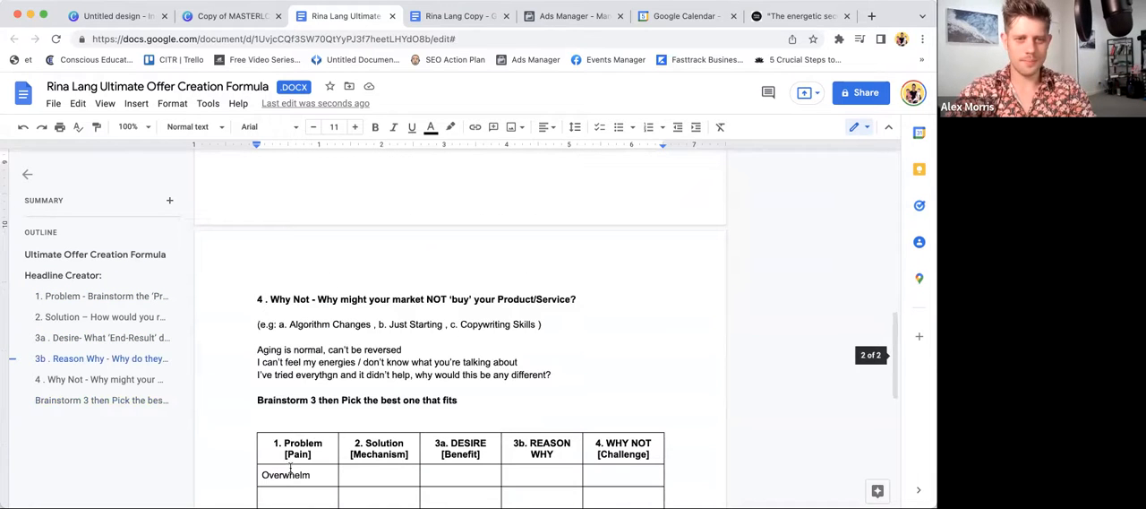
{"action": "left_click", "coordinate": [236, 503]}
- Copy "Procrastination" from the Problem answers into the third Problem [Pain] cell
{"action": "scroll", "coordinate": [307, 243], "scroll_direction": "up", "scroll_amount": 10}
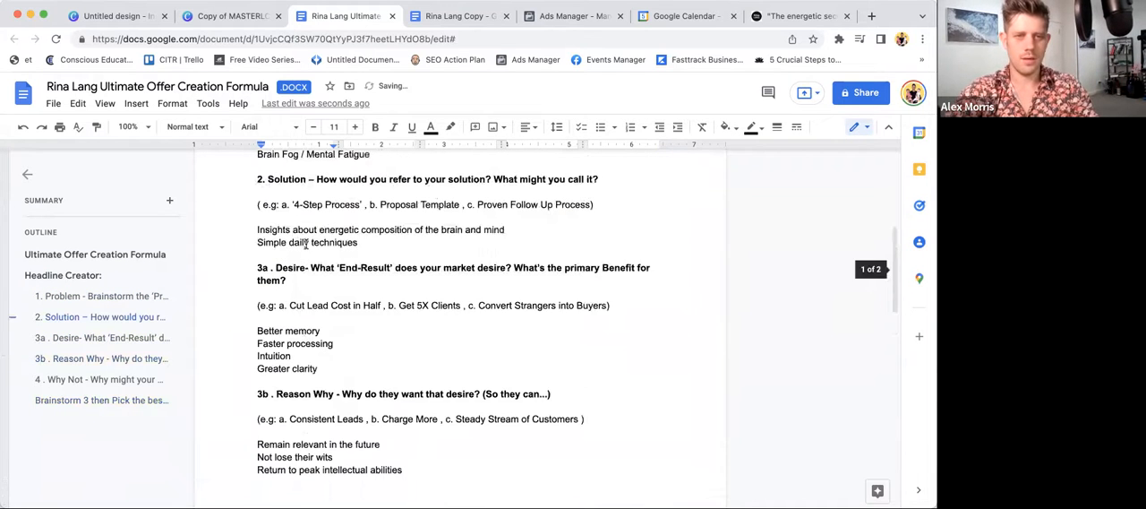
{"action": "left_click", "coordinate": [272, 260]}
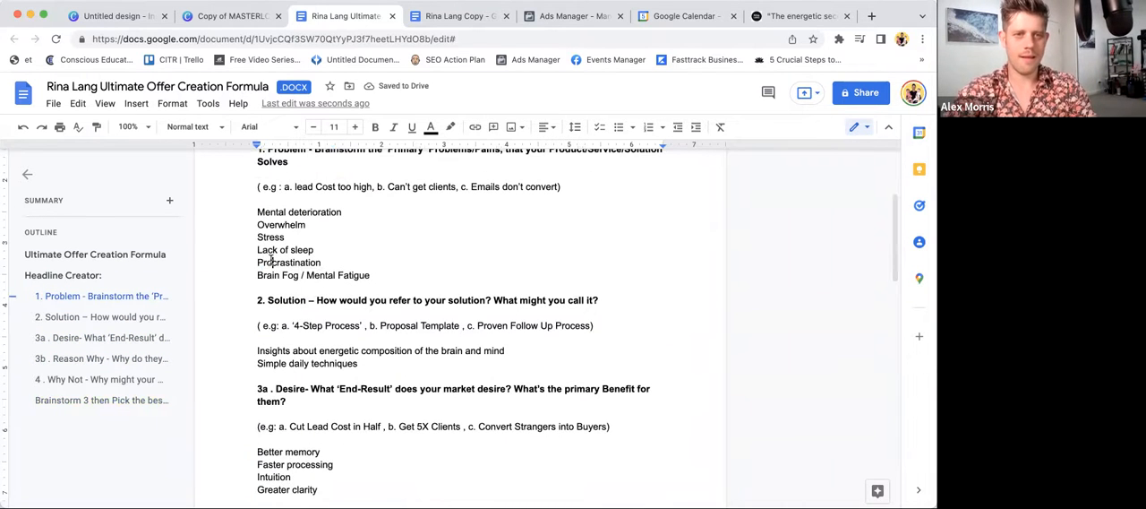
{"action": "double_click", "coordinate": [272, 260]}
{"action": "scroll", "coordinate": [271, 261], "scroll_direction": "down", "scroll_amount": 10}
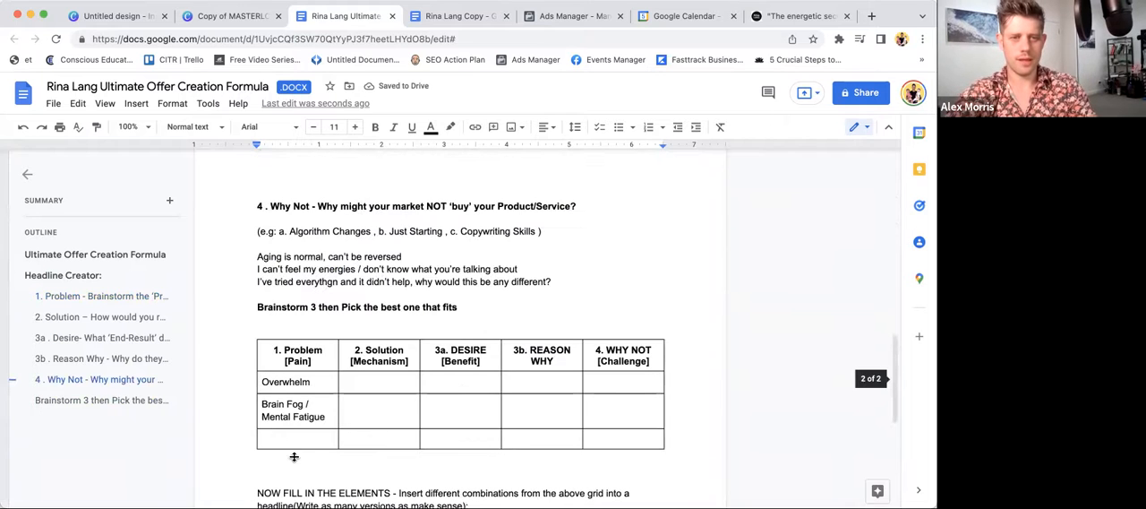
{"action": "left_click", "coordinate": [294, 439]}
{"action": "key", "text": "super+v"}
- Copy "Simple daily techniques" from the Solution answers into the first Solution [Mechanism] cell
{"action": "scroll", "coordinate": [309, 395], "scroll_direction": "up", "scroll_amount": 10}
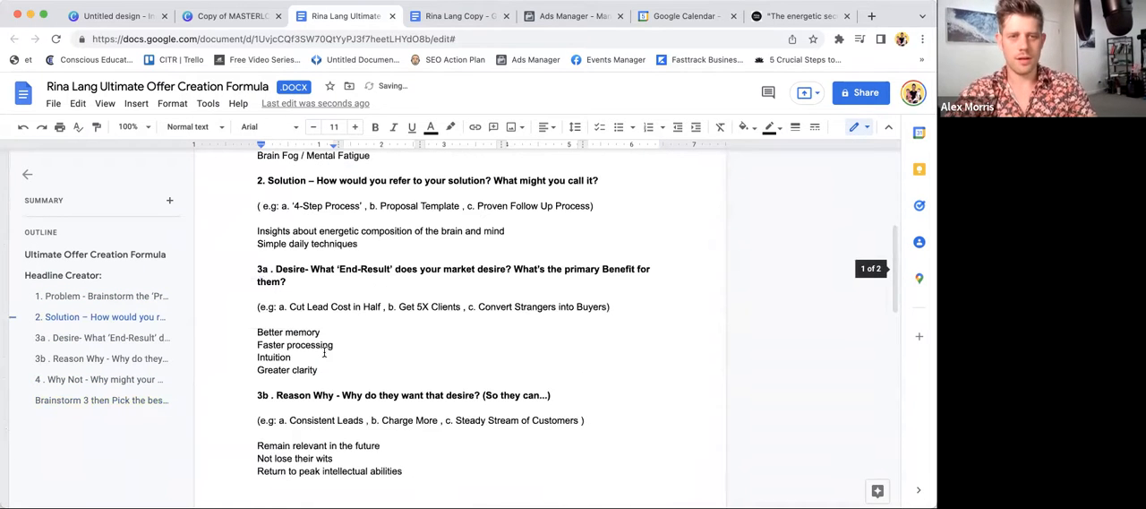
{"action": "scroll", "coordinate": [324, 353], "scroll_direction": "up", "scroll_amount": 1}
{"action": "triple_click", "coordinate": [322, 257]}
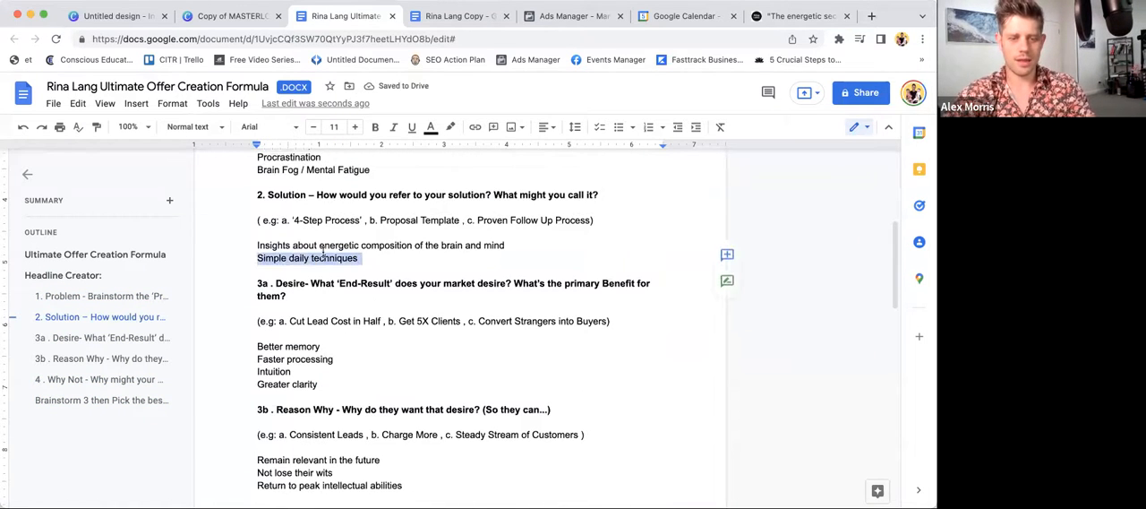
{"action": "scroll", "coordinate": [354, 347], "scroll_direction": "down", "scroll_amount": 3}
{"action": "scroll", "coordinate": [353, 346], "scroll_direction": "down", "scroll_amount": 5}
{"action": "left_click", "coordinate": [365, 454]}
{"action": "key", "text": "super+v"}
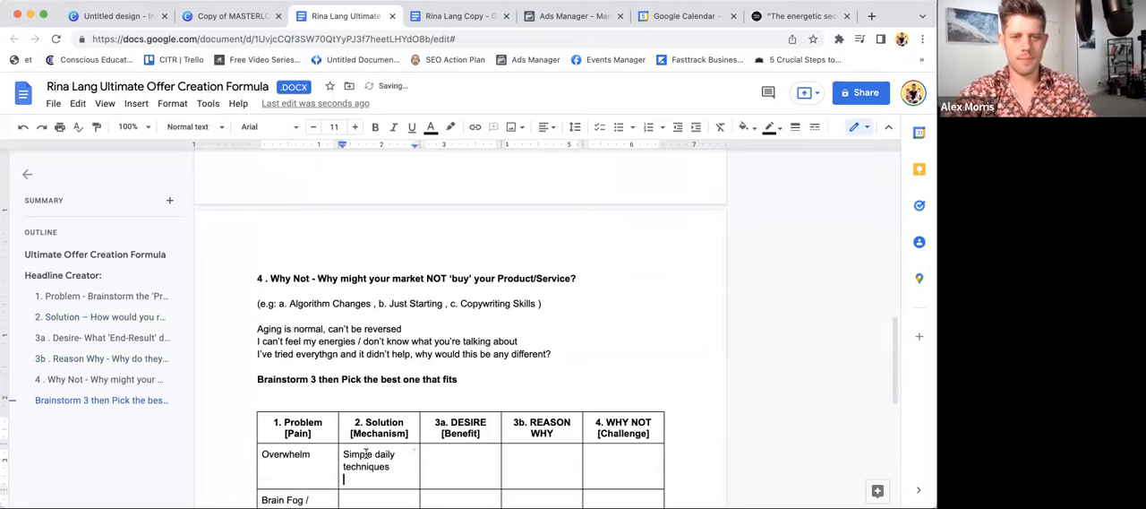
- Copy "Better memory" and "Faster processing" from the Desire answers into the first and second DESIRE [Benefit] cells
{"action": "scroll", "coordinate": [365, 454], "scroll_direction": "up", "scroll_amount": 5}
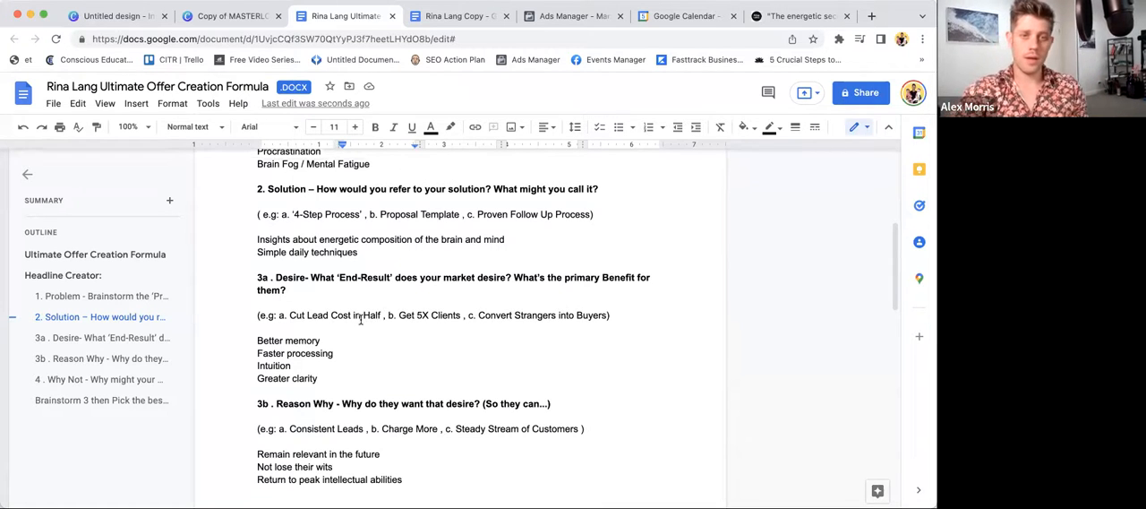
{"action": "scroll", "coordinate": [361, 320], "scroll_direction": "down", "scroll_amount": 1}
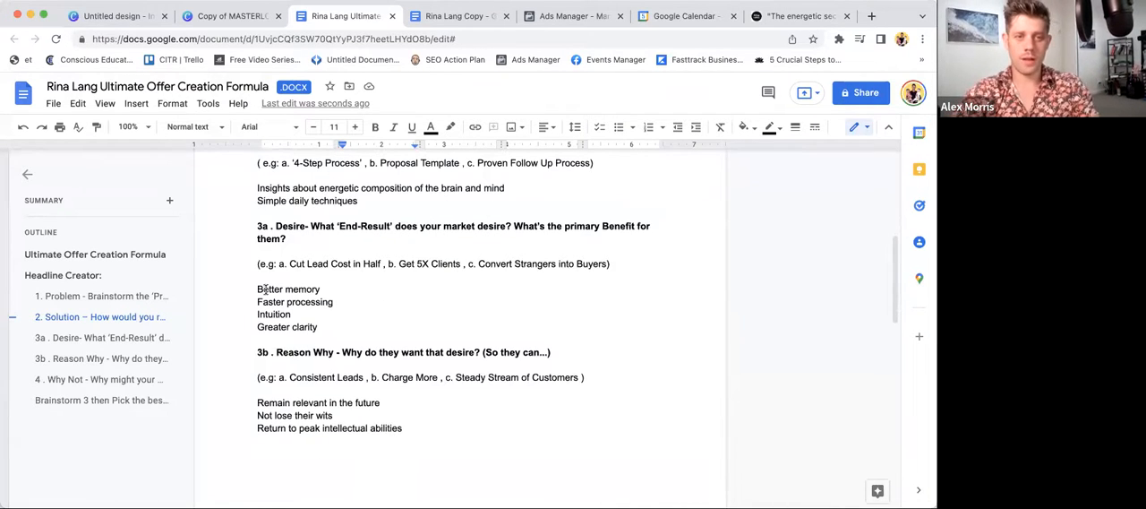
{"action": "left_click_drag", "start_coordinate": [256, 288], "coordinate": [462, 372]}
{"action": "scroll", "coordinate": [462, 372], "scroll_direction": "up", "scroll_amount": 5}
{"action": "triple_click", "coordinate": [309, 269]}
{"action": "left_click_drag", "start_coordinate": [309, 269], "coordinate": [450, 237]}
- Copy "Return to peak intellectual abilities" from the Reason Why answers into the first REASON WHY cell
{"action": "scroll", "coordinate": [450, 237], "scroll_direction": "up", "scroll_amount": 5}
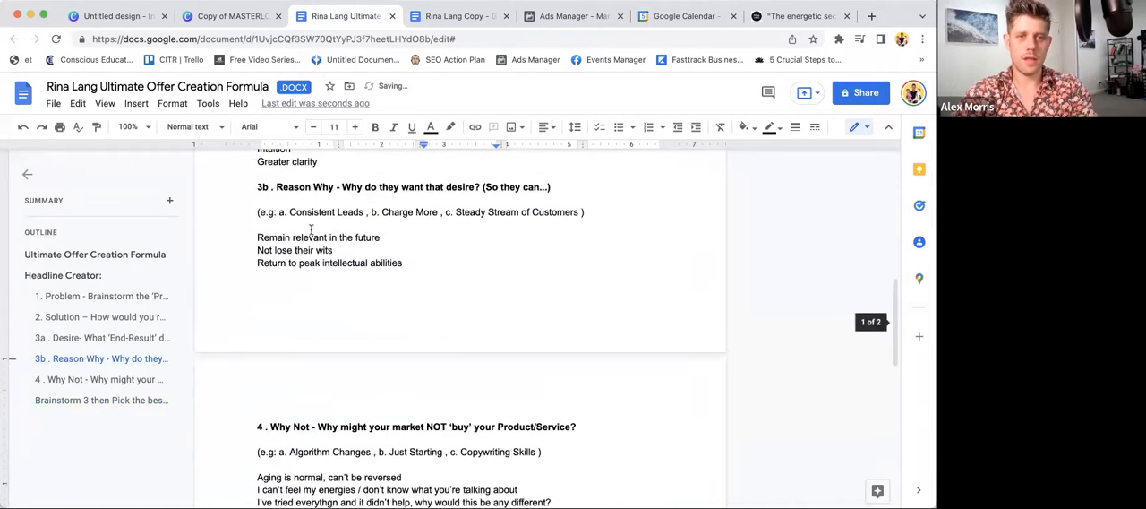
{"action": "triple_click", "coordinate": [291, 262]}
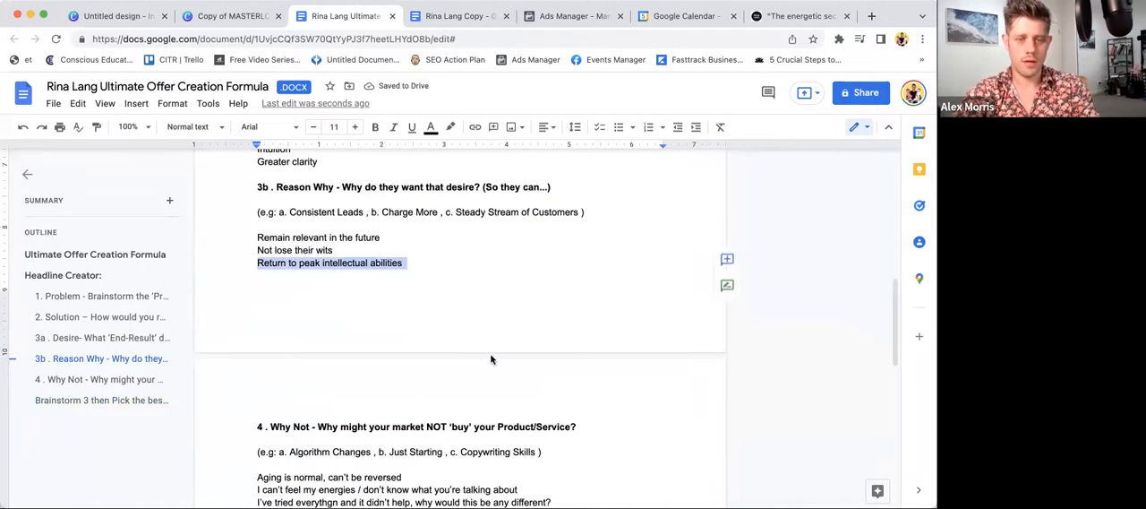
{"action": "scroll", "coordinate": [491, 363], "scroll_direction": "down", "scroll_amount": 3}
{"action": "left_click_drag", "start_coordinate": [495, 370], "coordinate": [528, 476]}
- Copy "Remain relevant in the future" from the Reason Why answers into the second REASON WHY cell
{"action": "scroll", "coordinate": [420, 233], "scroll_direction": "up", "scroll_amount": 3}
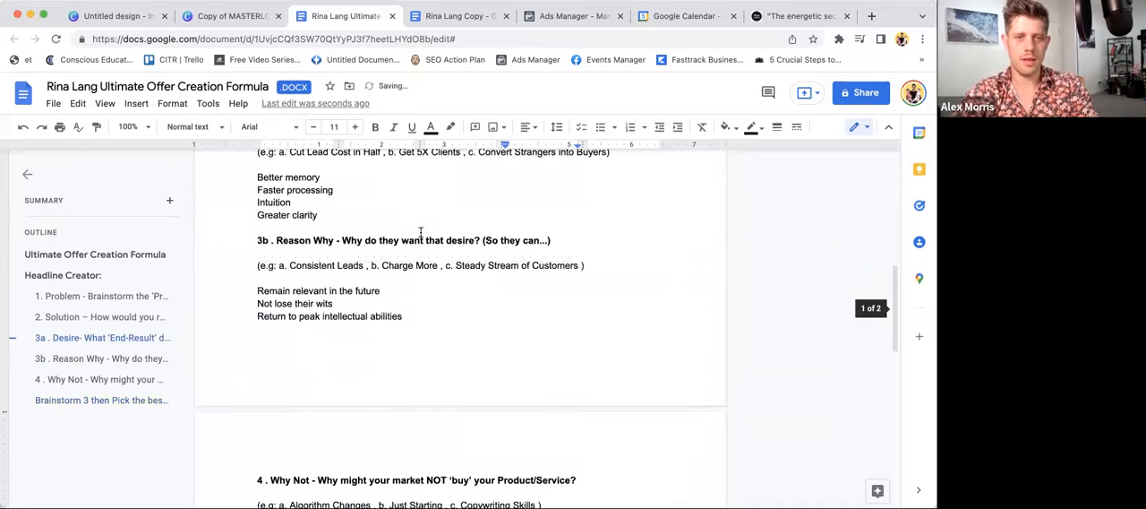
{"action": "triple_click", "coordinate": [291, 290]}
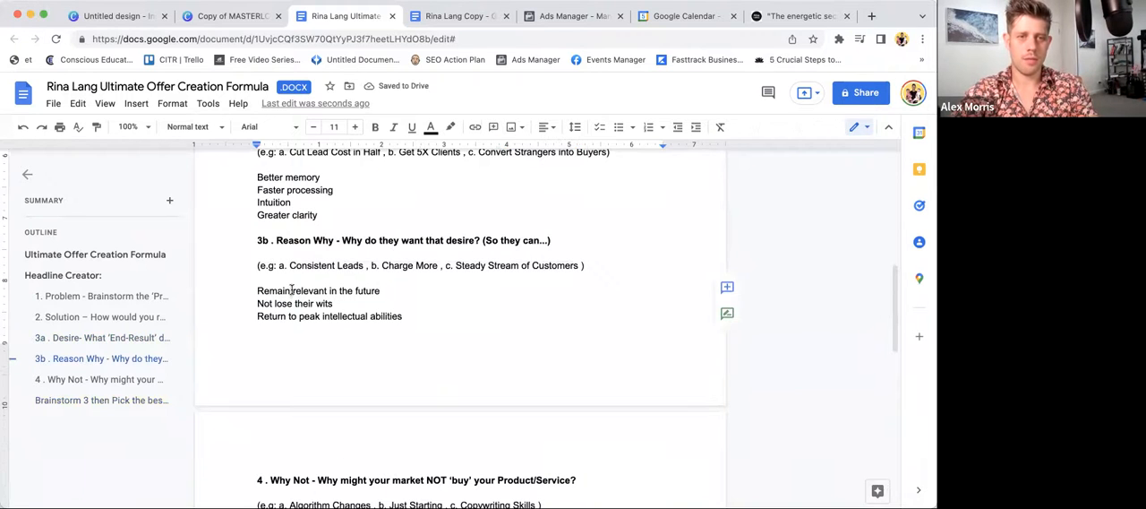
{"action": "left_click_drag", "start_coordinate": [291, 290], "coordinate": [537, 365]}
{"action": "scroll", "coordinate": [525, 402], "scroll_direction": "down", "scroll_amount": 5}
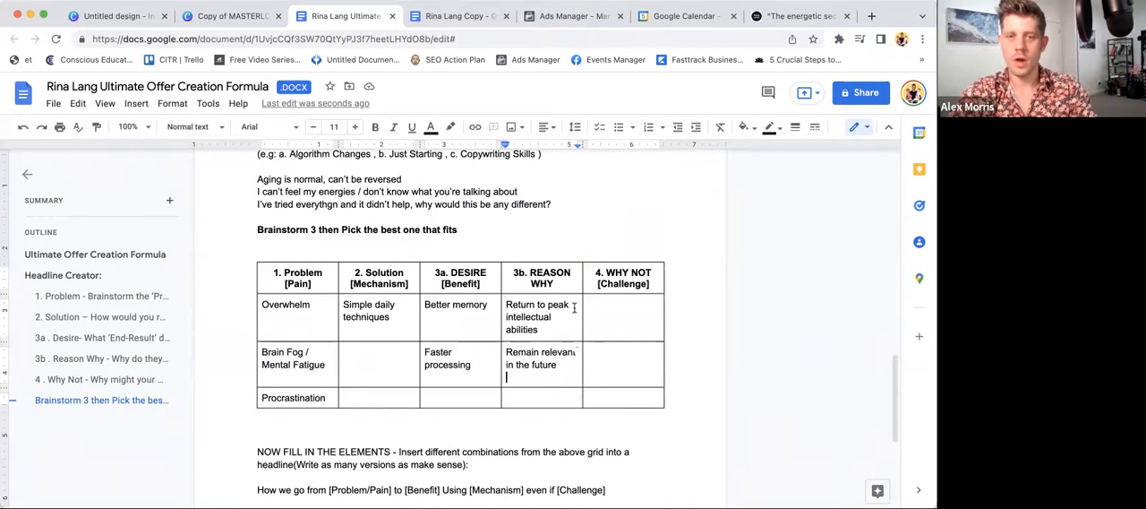
- Enter "Time Freedom" in the third REASON WHY cell of the brainstorm table
{"action": "double_click", "coordinate": [537, 396]}
{"action": "left_click", "coordinate": [527, 397]}
{"action": "type", "text": "Time Freedom /"}
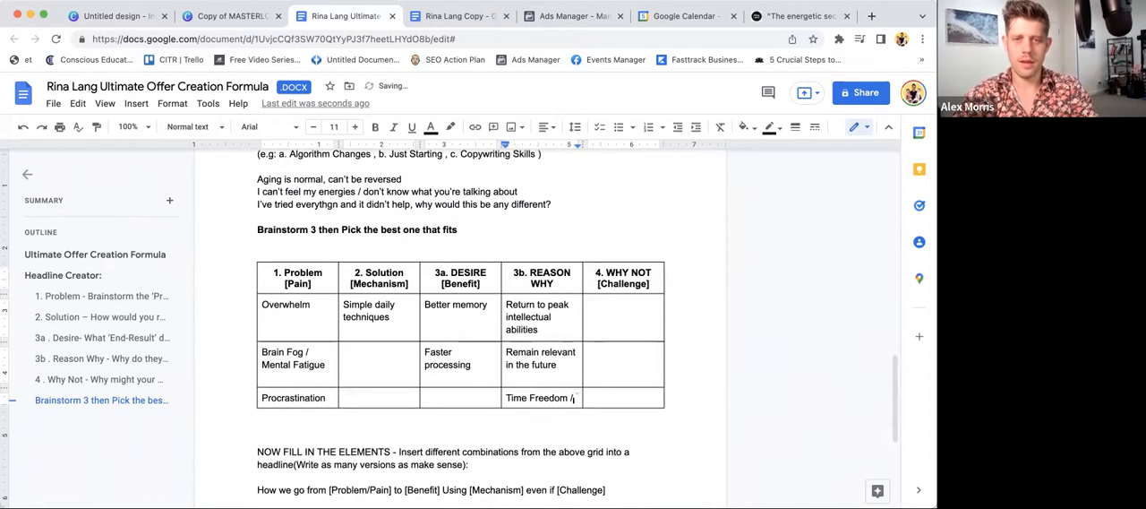
{"action": "key", "text": "BackSpace"}
{"action": "key", "text": "BackSpace"}
- Enter "You've tried everything and it didn't help" in the first WHY NOT [Challenge] cell
{"action": "double_click", "coordinate": [607, 316]}
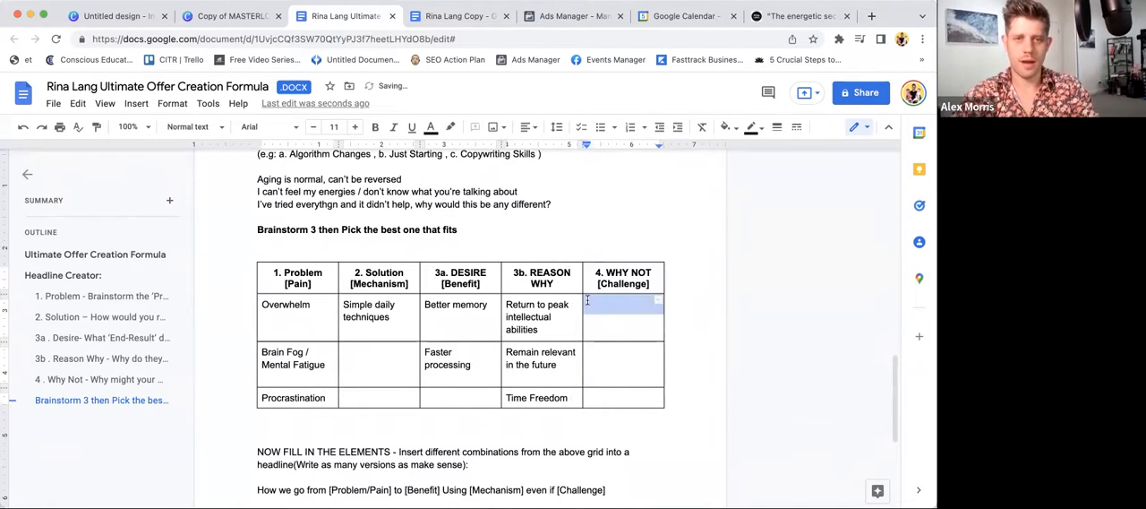
{"action": "left_click", "coordinate": [609, 316]}
{"action": "type", "text": "You've tried everything and it didn't help"}
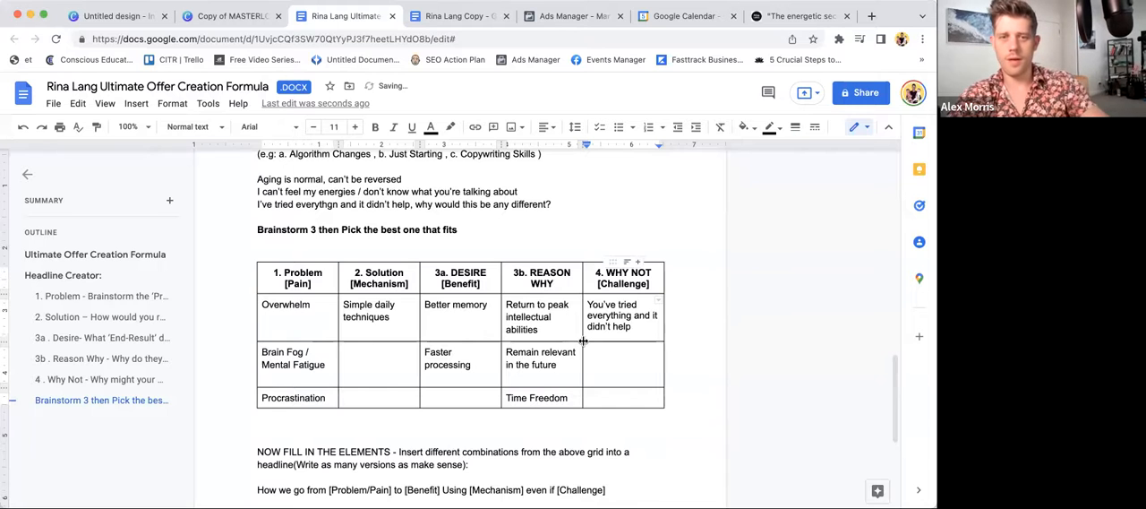
{"action": "scroll", "coordinate": [583, 340], "scroll_direction": "down", "scroll_amount": 1}
{"action": "scroll", "coordinate": [583, 340], "scroll_direction": "down", "scroll_amount": 1}
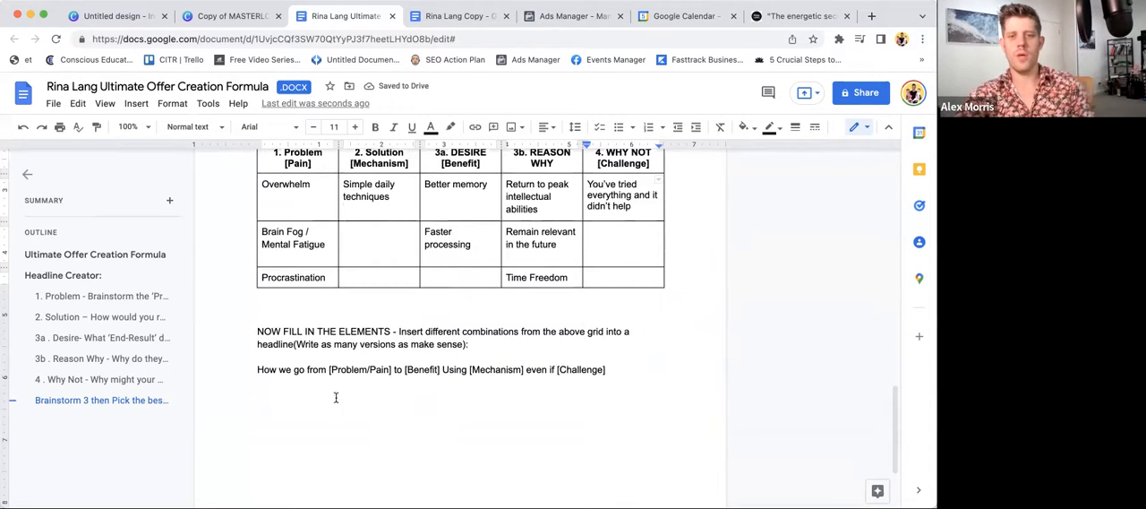
- Review the problem, benefit, mechanism and challenge placeholders of the headline template below the brainstorm table
{"action": "left_click_drag", "start_coordinate": [260, 382], "coordinate": [487, 418]}
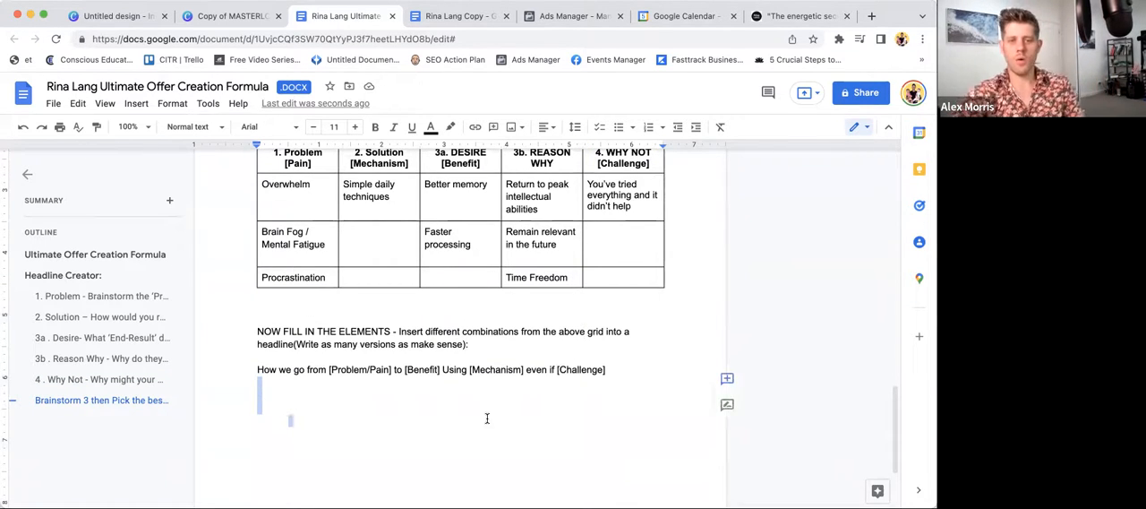
{"action": "left_click", "coordinate": [488, 418]}
{"action": "scroll", "coordinate": [340, 412], "scroll_direction": "down", "scroll_amount": 1}
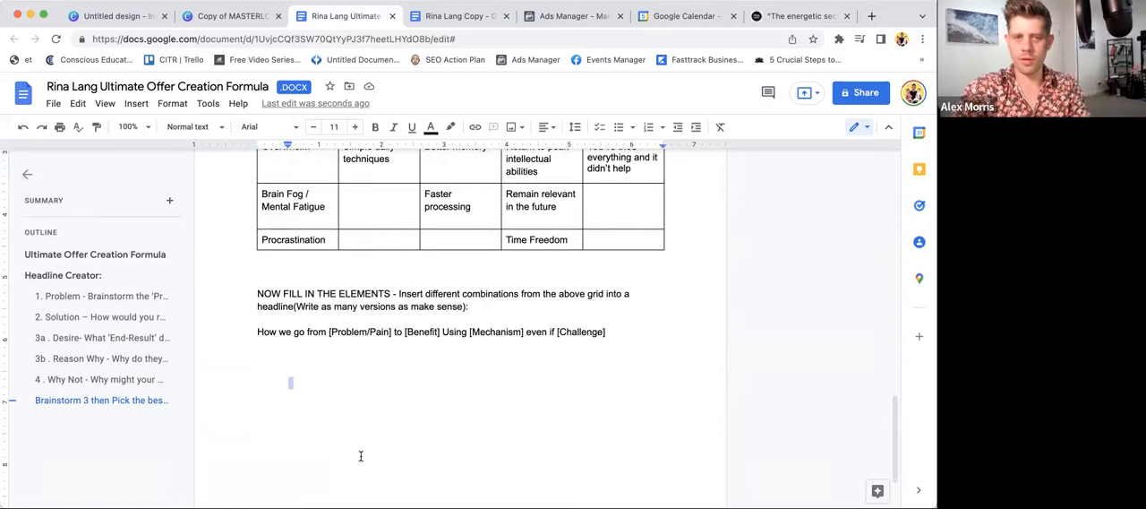
{"action": "left_click", "coordinate": [256, 346]}
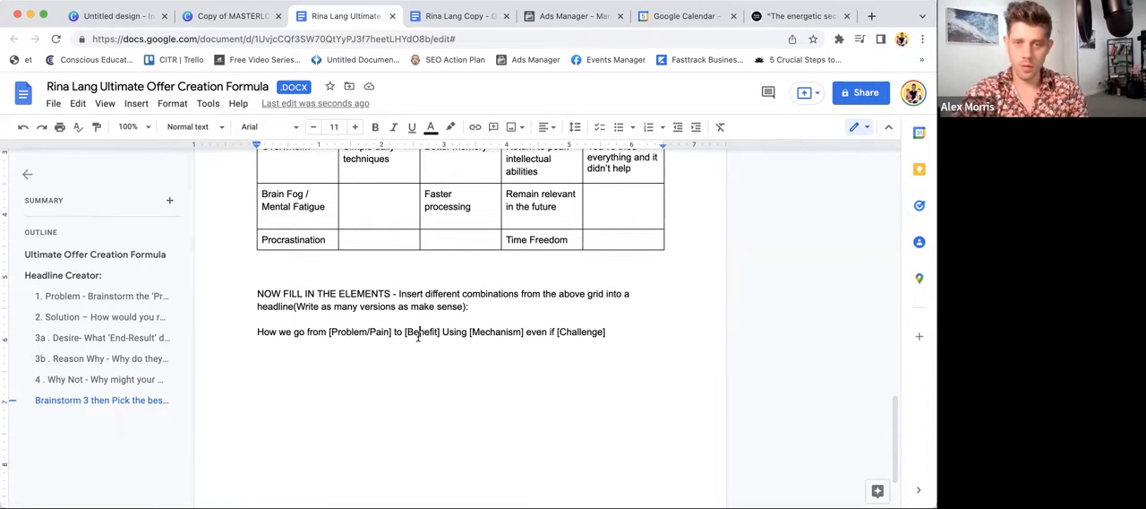
{"action": "left_click", "coordinate": [484, 333]}
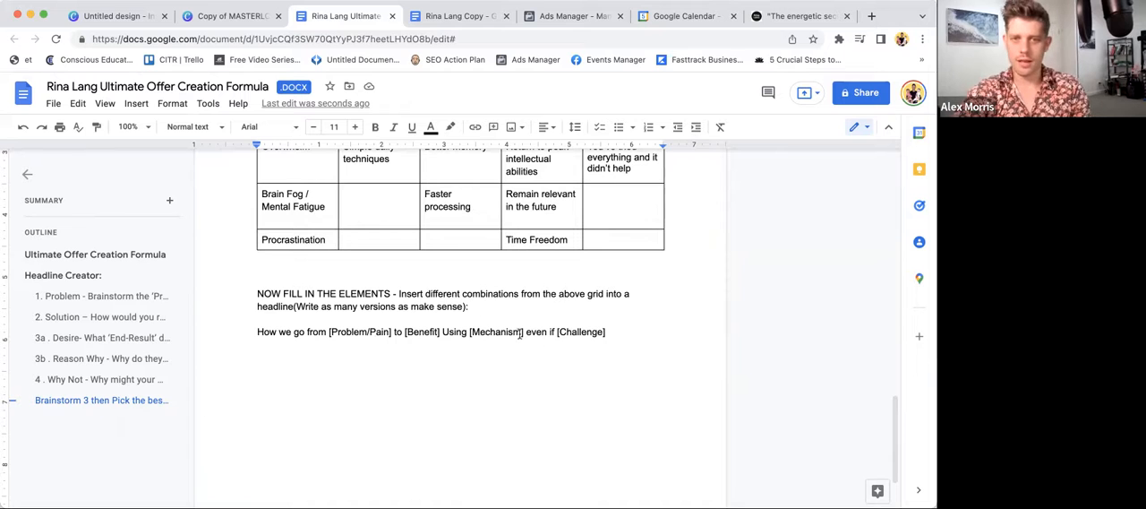
{"action": "left_click", "coordinate": [579, 333]}
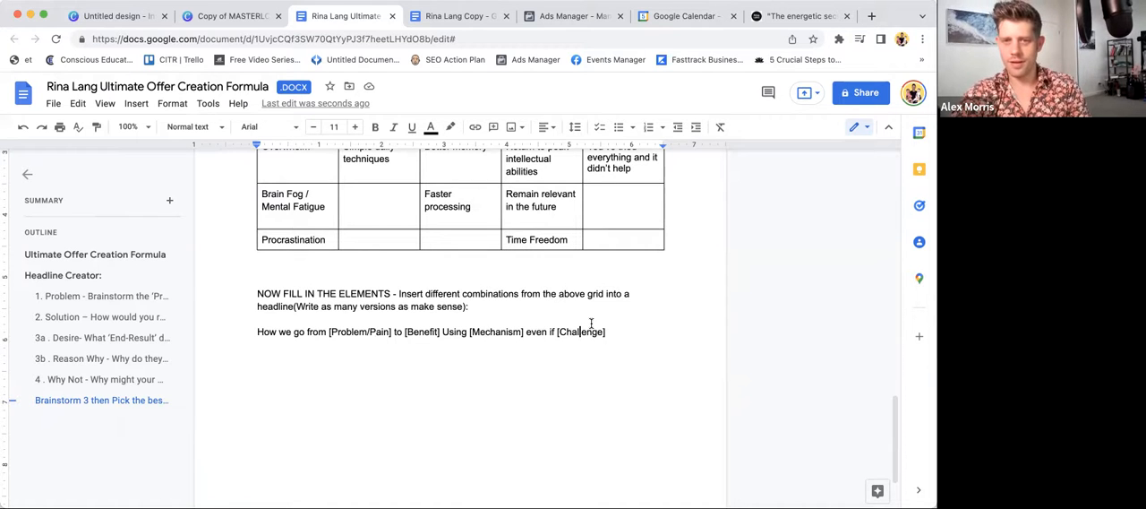
- Add the label "FREE E-Book:" below the headline template
{"action": "left_click", "coordinate": [463, 352]}
{"action": "scroll", "coordinate": [448, 350], "scroll_direction": "up", "scroll_amount": 2}
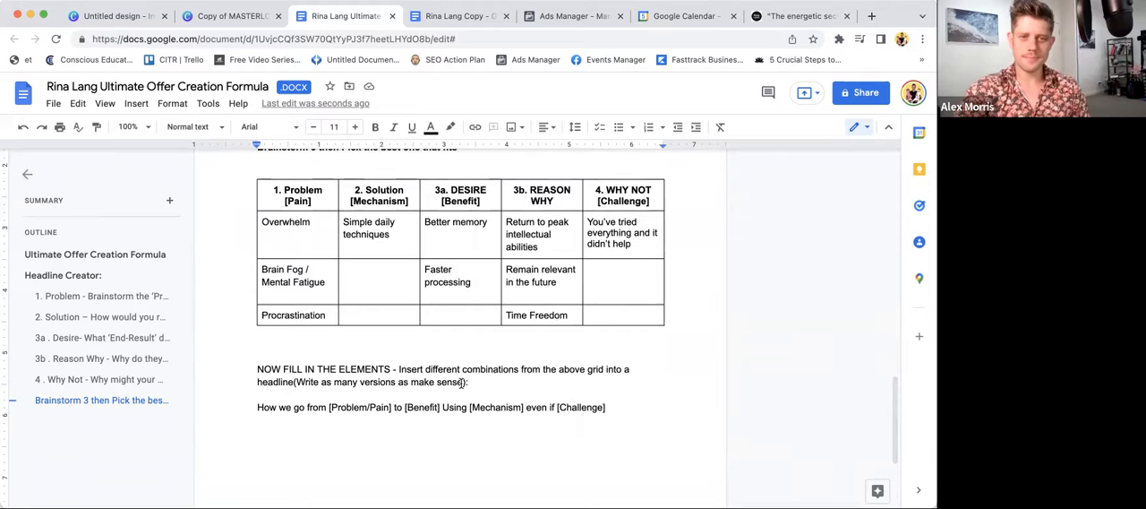
{"action": "type", "text": "H"}
{"action": "key", "text": "BackSpace"}
{"action": "type", "text": "FREE E-B"}
{"action": "type", "text": "ook"}
{"action": "type", "text": ":"}
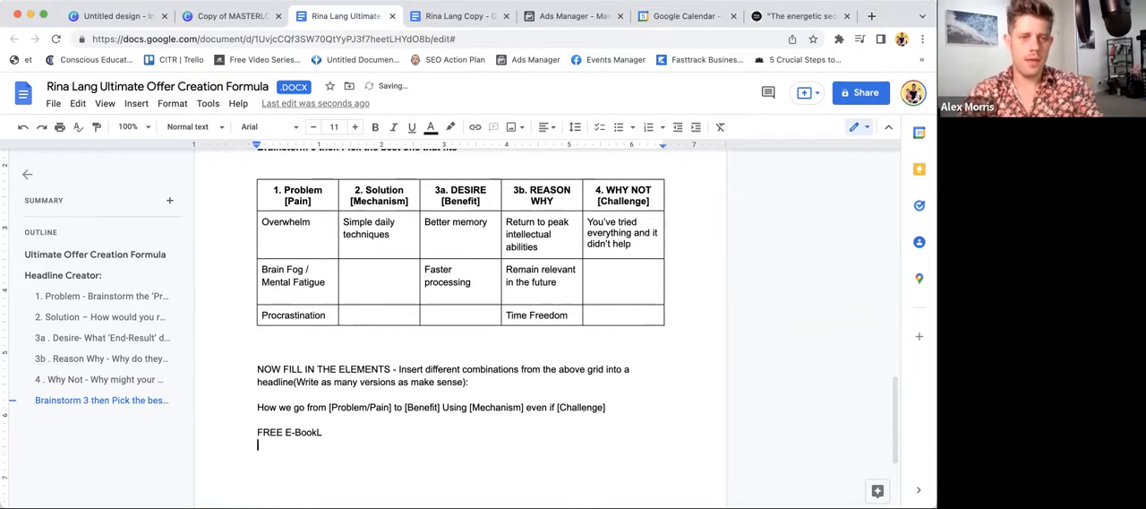
- Start the headline on a new line below the label with "How to go from procrastination and overwhelm to"
{"action": "key", "text": "Return"}
{"action": "type", "text": "How to go free"}
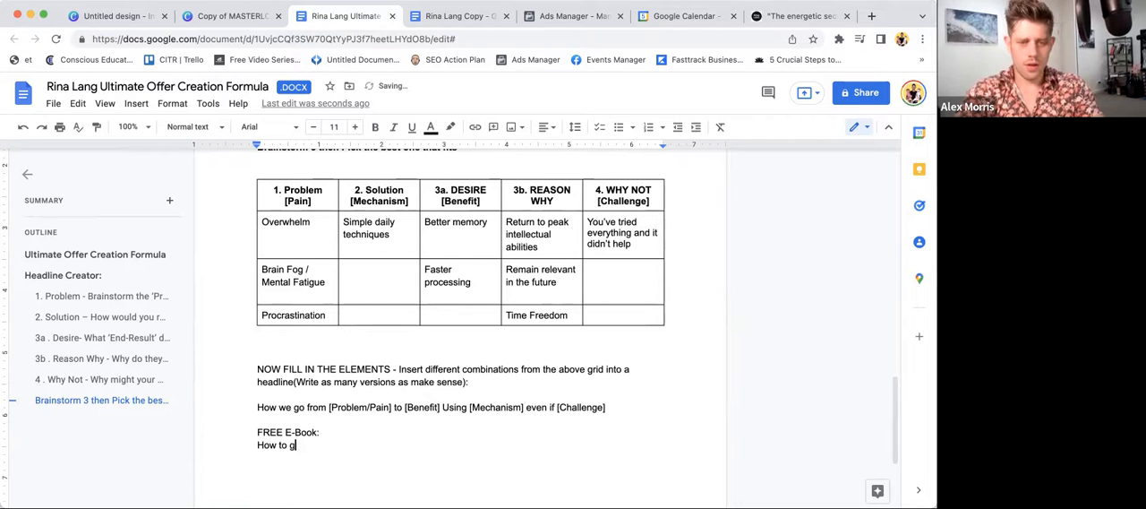
{"action": "key", "text": "BackSpace"}
{"action": "key", "text": "BackSpace"}
{"action": "type", "text": "om "}
{"action": "type", "text": "pro"}
{"action": "type", "text": "crastination"}
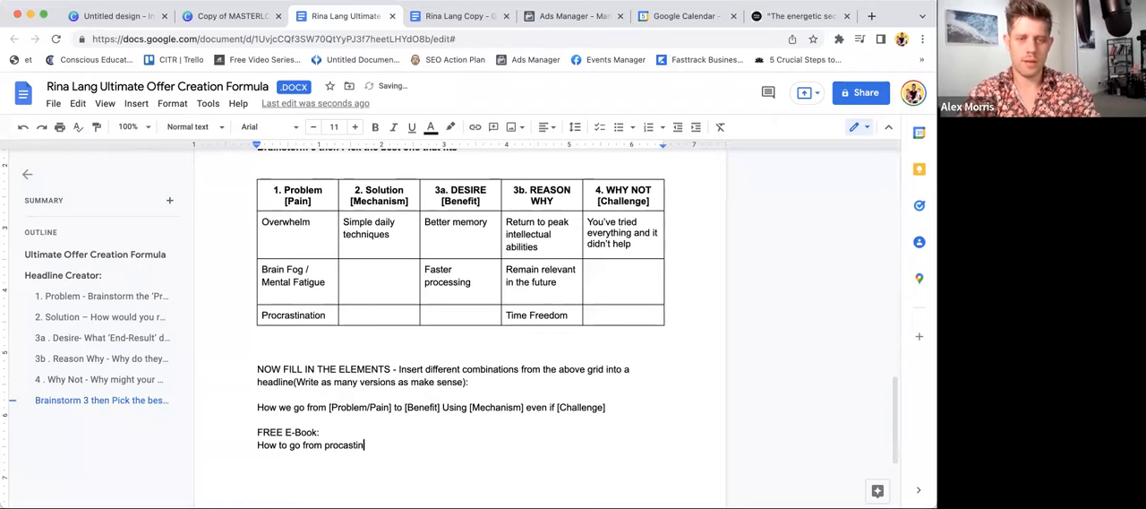
{"action": "type", "text": " and over"}
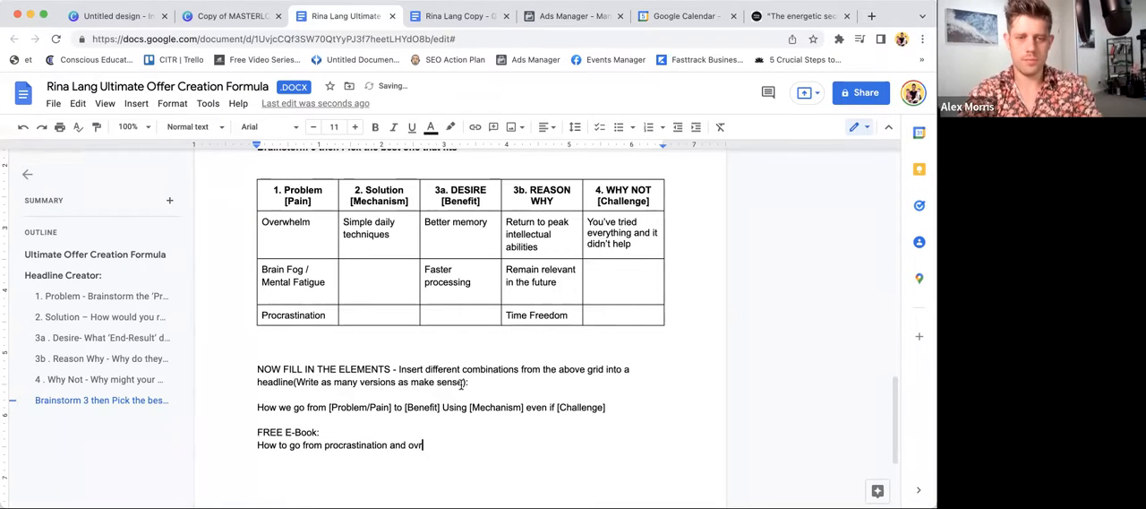
{"action": "type", "text": "whelm to"}
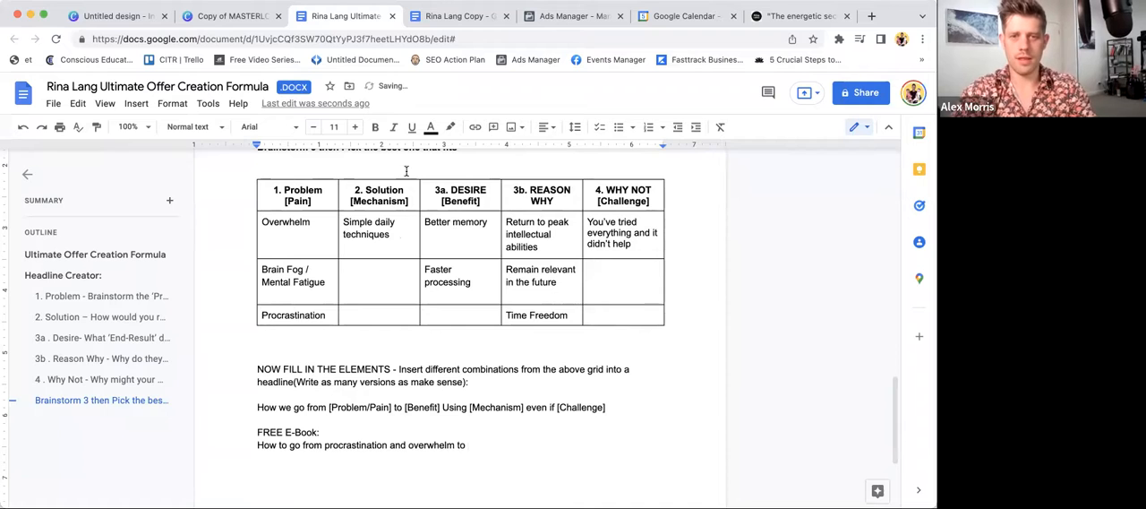
{"action": "left_click", "coordinate": [540, 315]}
{"action": "left_click", "coordinate": [502, 439]}
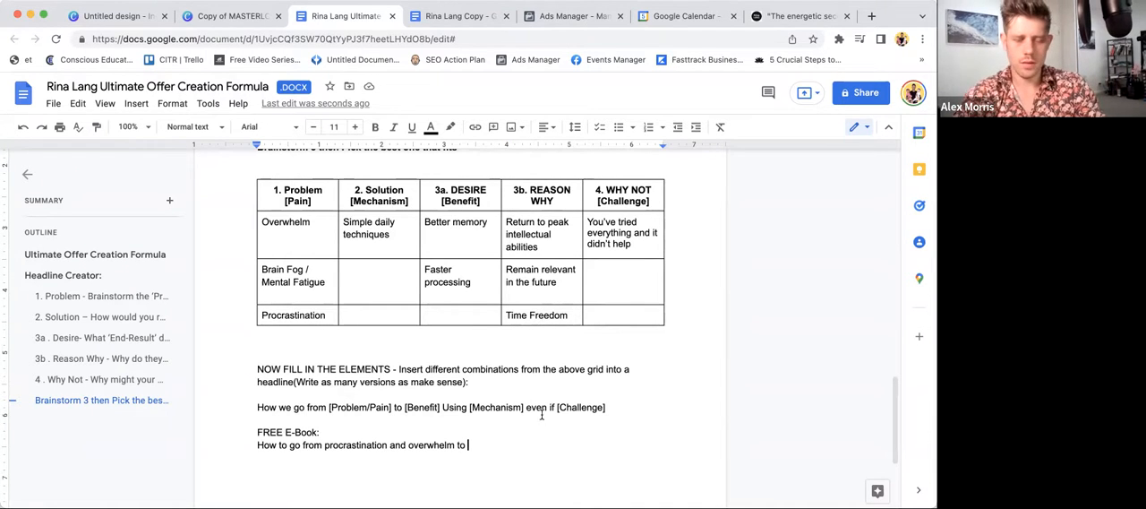
{"action": "type", "text": "your"}
{"action": "key", "text": "BackSpace"}
{"action": "key", "text": "BackSpace"}
{"action": "key", "text": "BackSpace"}
{"action": "key", "text": "BackSpace"}
{"action": "type", "text": "more"}
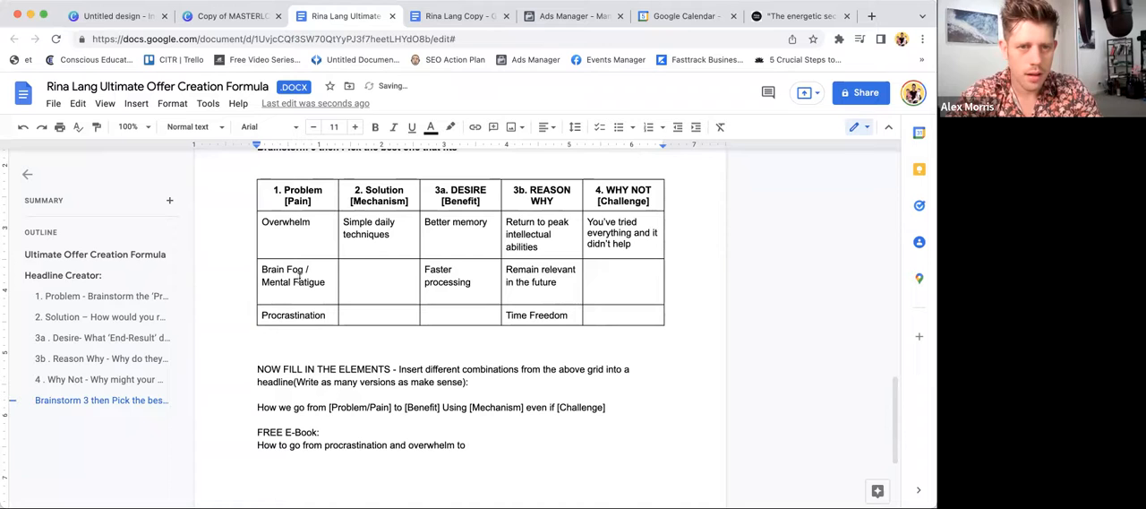
{"action": "double_click", "coordinate": [346, 445]}
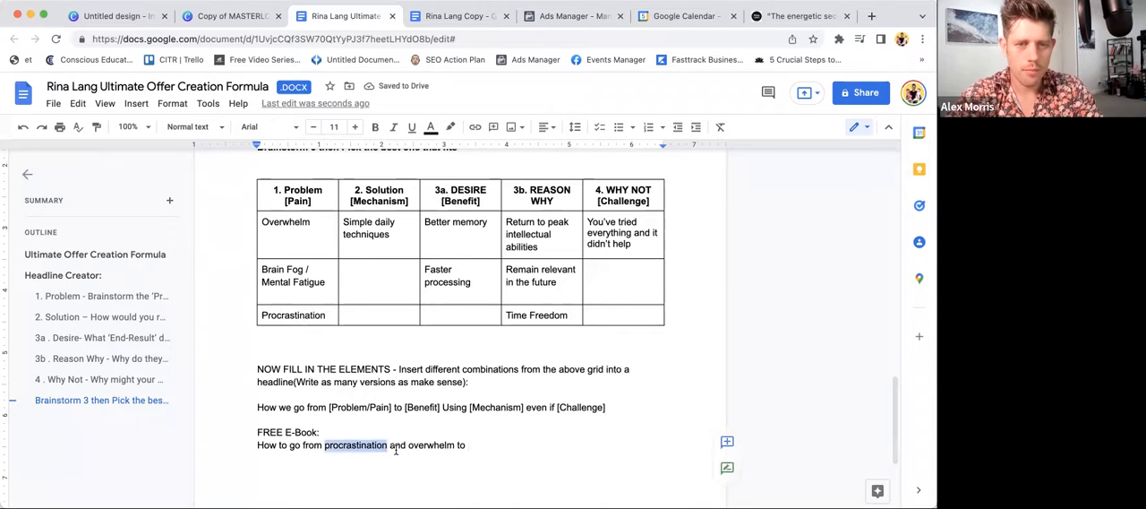
{"action": "left_click", "coordinate": [486, 447]}
{"action": "scroll", "coordinate": [485, 447], "scroll_direction": "up", "scroll_amount": 2}
{"action": "scroll", "coordinate": [485, 447], "scroll_direction": "down", "scroll_amount": 2}
{"action": "scroll", "coordinate": [472, 402], "scroll_direction": "down", "scroll_amount": 1}
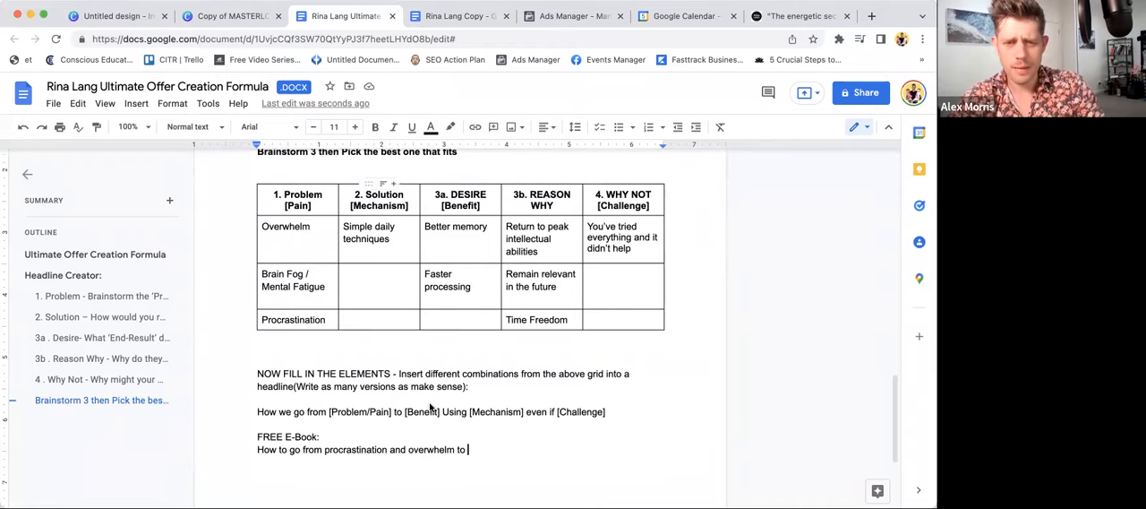
- Continue the headline with "time (WORD) even if", keeping "(WORD)" as a placeholder
{"action": "type", "text": "time"}
{"action": "key", "text": "BackSpace"}
{"action": "key", "text": "BackSpace"}
{"action": "key", "text": "BackSpace"}
{"action": "key", "text": "BackSpace"}
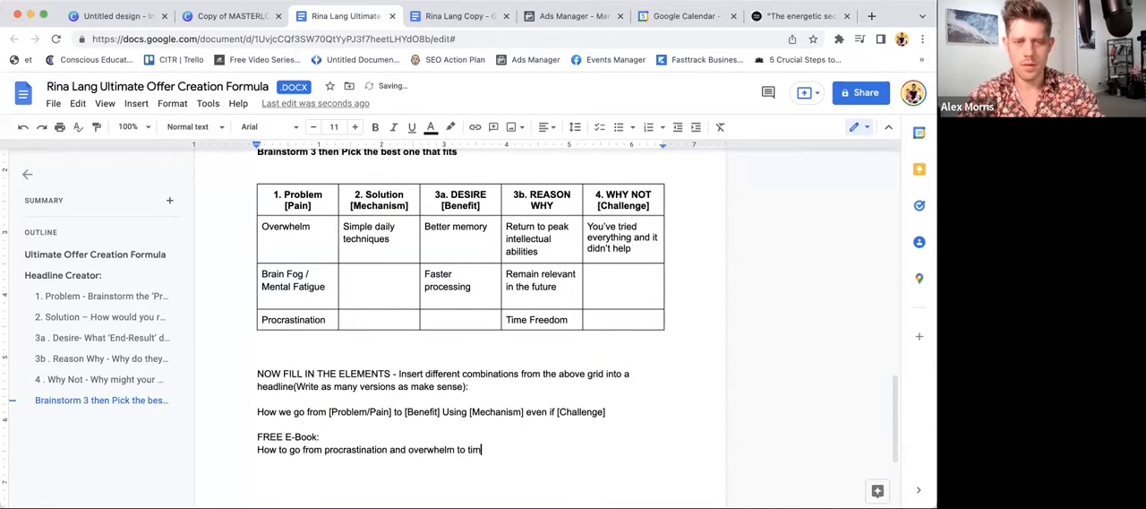
{"action": "type", "text": "ime"}
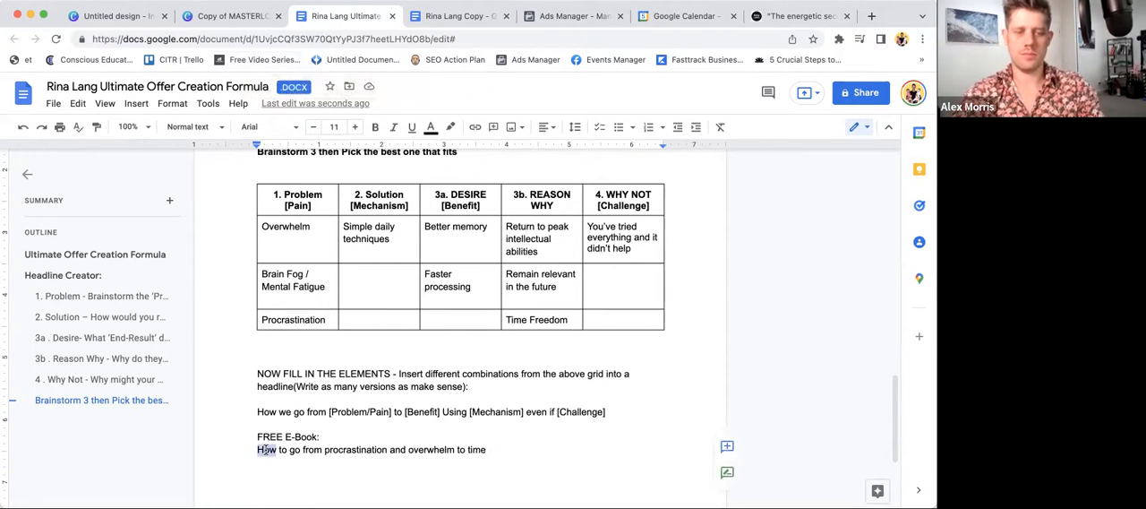
{"action": "left_click", "coordinate": [516, 448]}
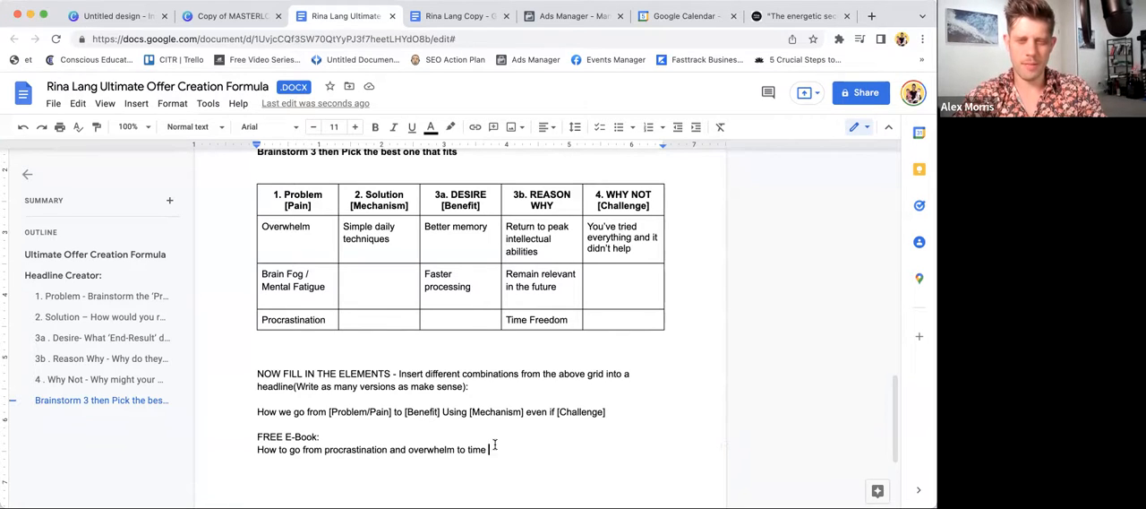
{"action": "type", "text": "("}
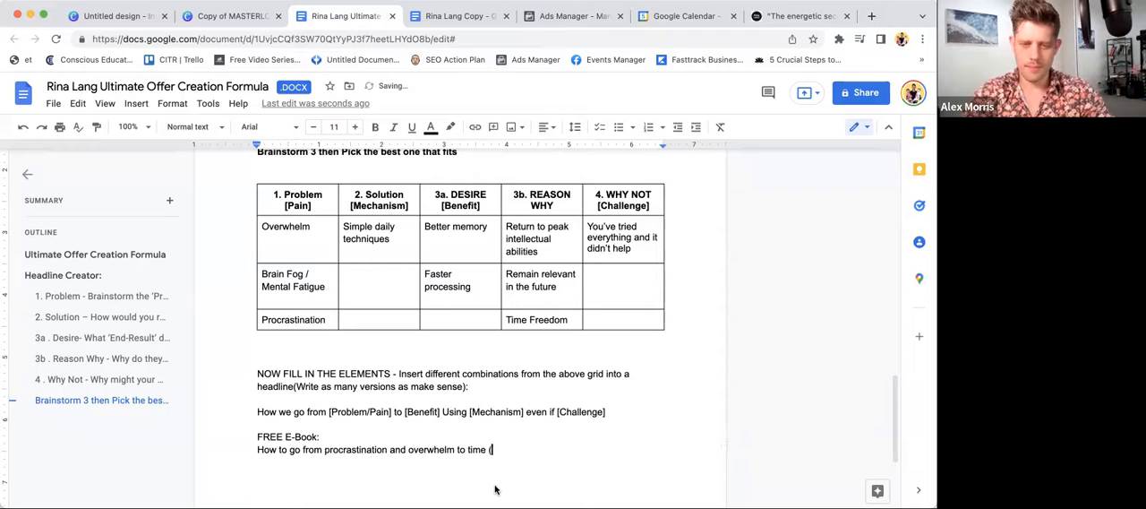
{"action": "type", "text": "WORD) even if "}
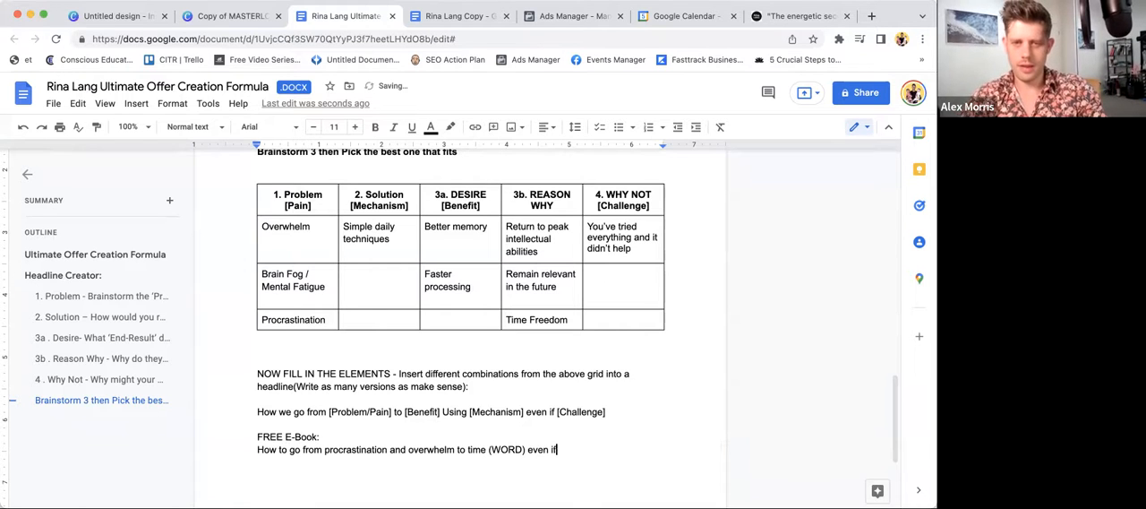
{"action": "type", "text": "you've"}
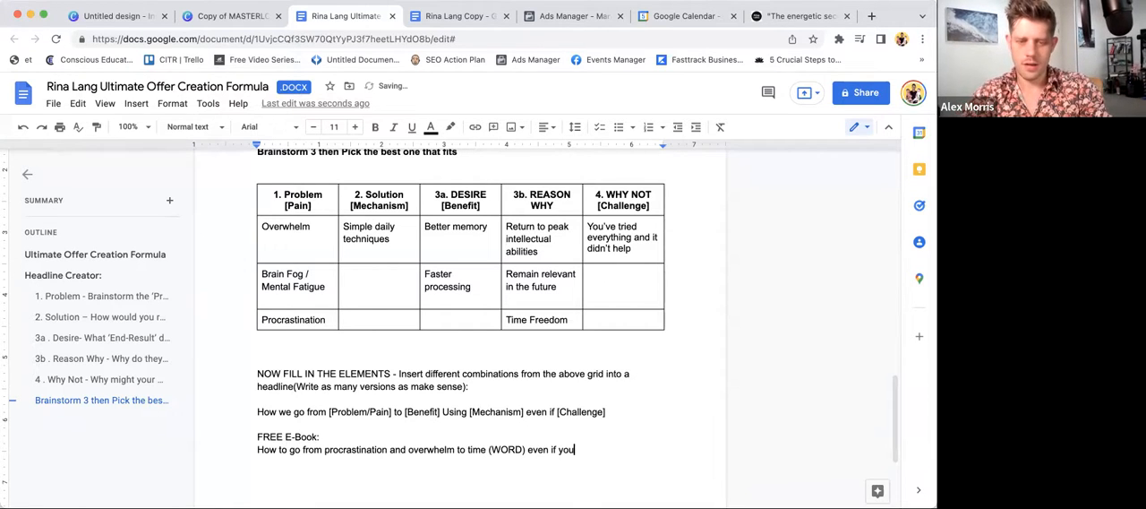
- Finish the headline with the challenge "nothing has worked for you in the past"
{"action": "key", "text": "BackSpace"}
{"action": "key", "text": "BackSpace"}
{"action": "key", "text": "BackSpace"}
{"action": "key", "text": "BackSpace"}
{"action": "key", "text": "BackSpace"}
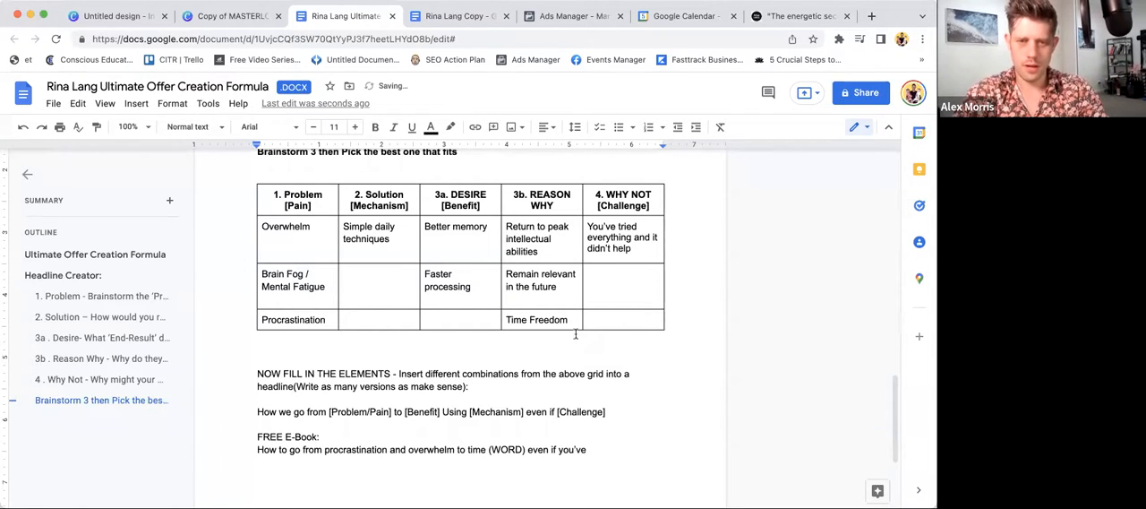
{"action": "key", "text": "BackSpace"}
{"action": "key", "text": "BackSpace"}
{"action": "type", "text": "no"}
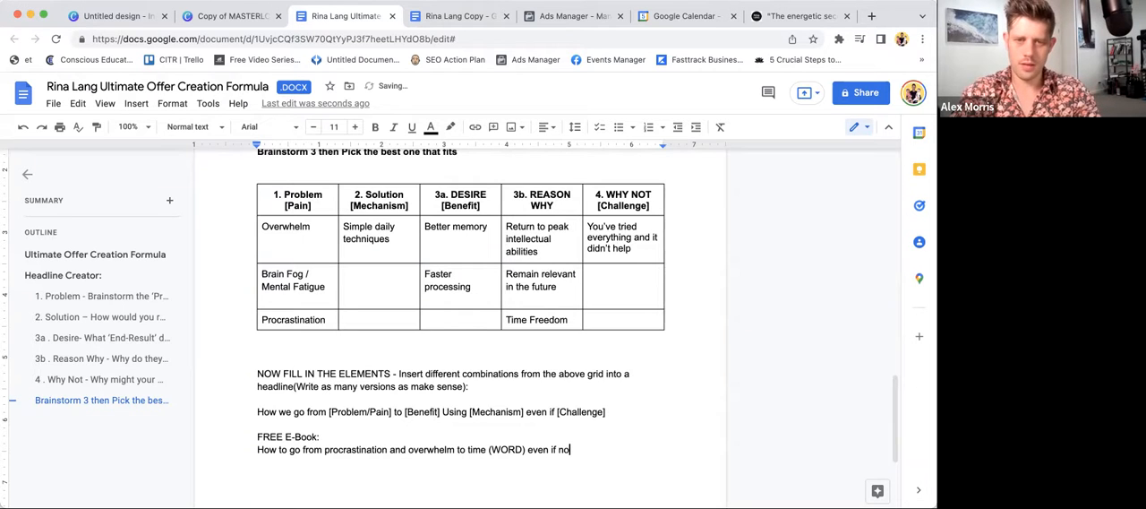
{"action": "type", "text": "thing has worked for you in the past"}
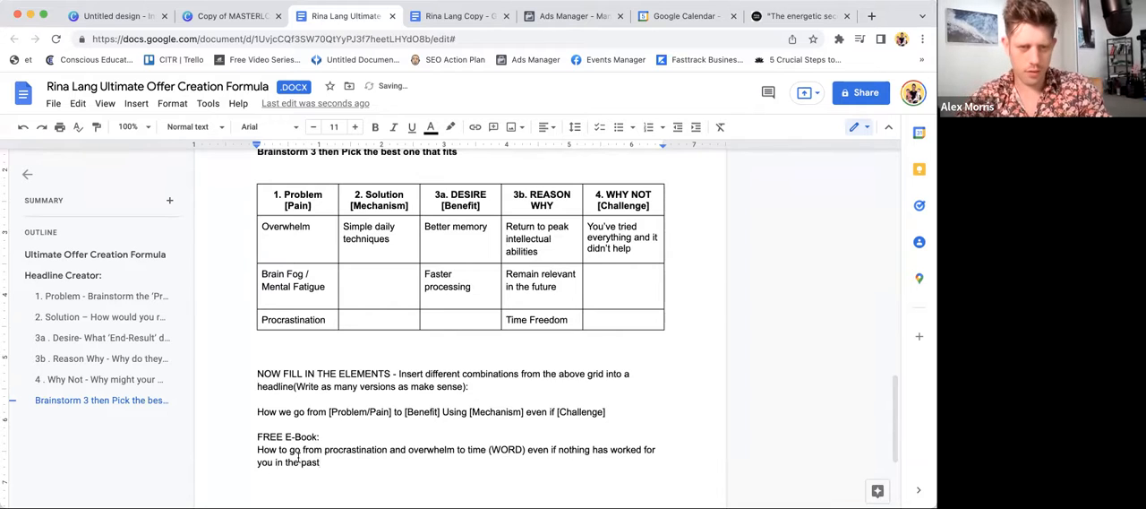
- Replace "How" at the start of the headline with "Simple daily tools"
{"action": "double_click", "coordinate": [266, 448]}
{"action": "type", "text": "Simple daily "}
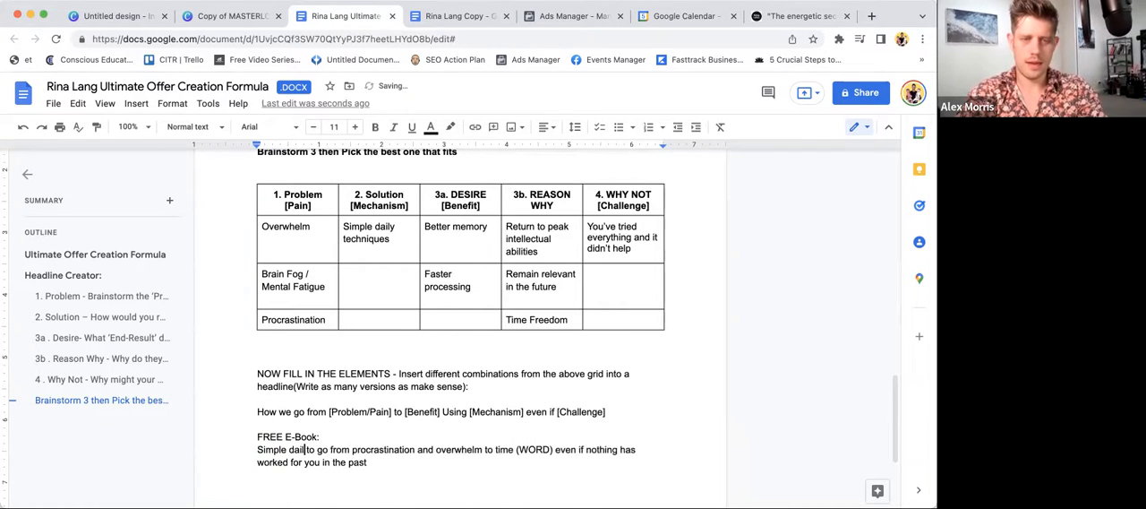
{"action": "type", "text": "tools"}
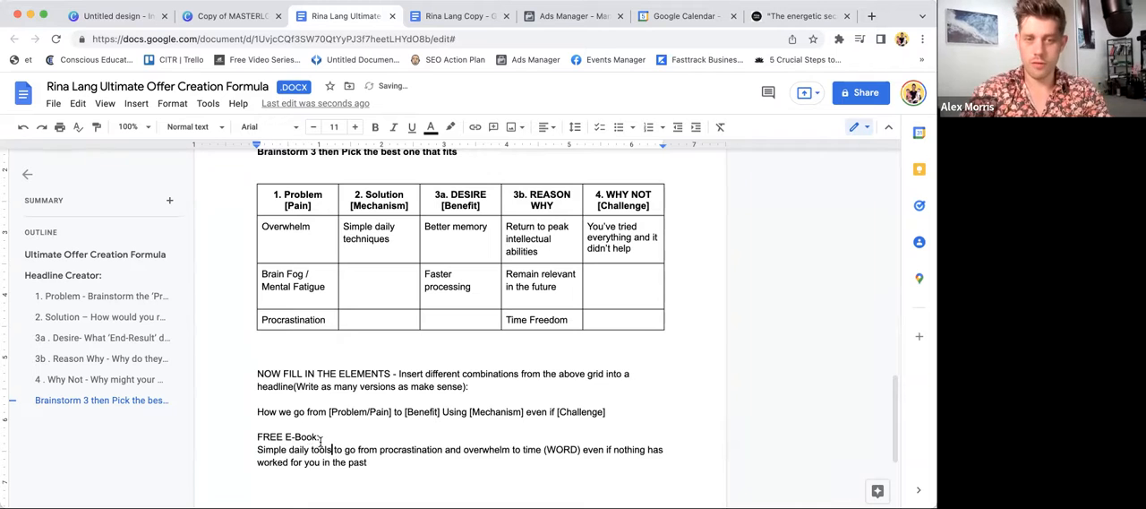
- Replace "time (WORD)" in the headline with the benefit "clarity and time freedom"
{"action": "double_click", "coordinate": [554, 449]}
{"action": "key", "text": "BackSpace"}
{"action": "key", "text": "Delete"}
{"action": "key", "text": "BackSpace"}
{"action": "key", "text": "BackSpace"}
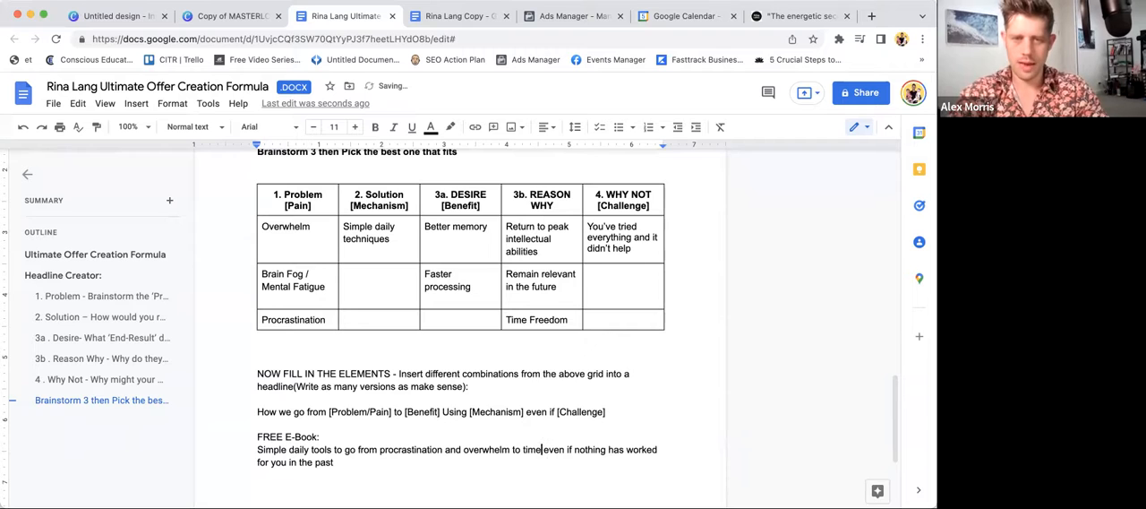
{"action": "left_click", "coordinate": [524, 449]}
{"action": "type", "text": "clarity and"}
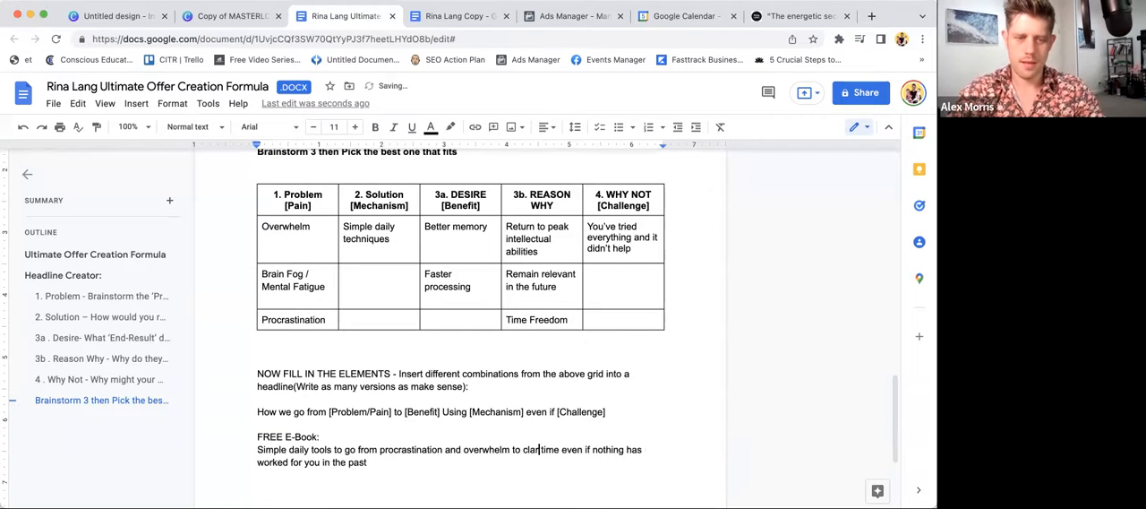
{"action": "left_click", "coordinate": [588, 449]}
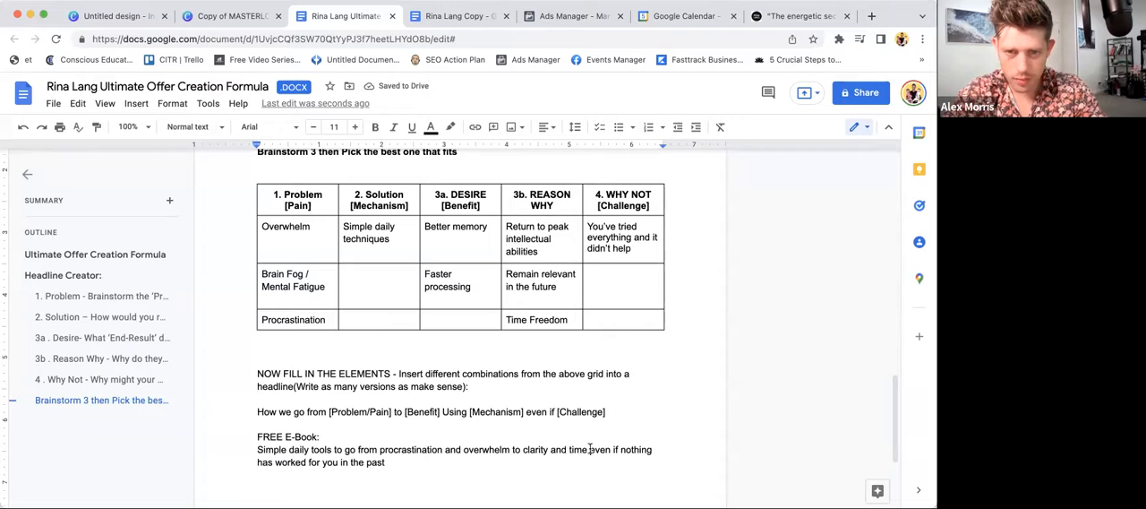
{"action": "type", "text": "freedom"}
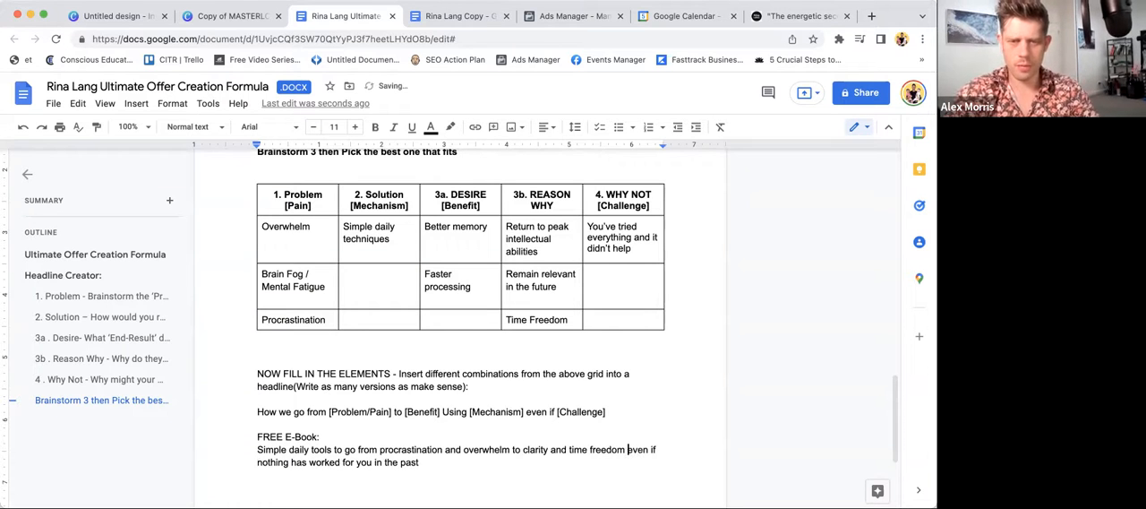
{"action": "type", "text": " ("}
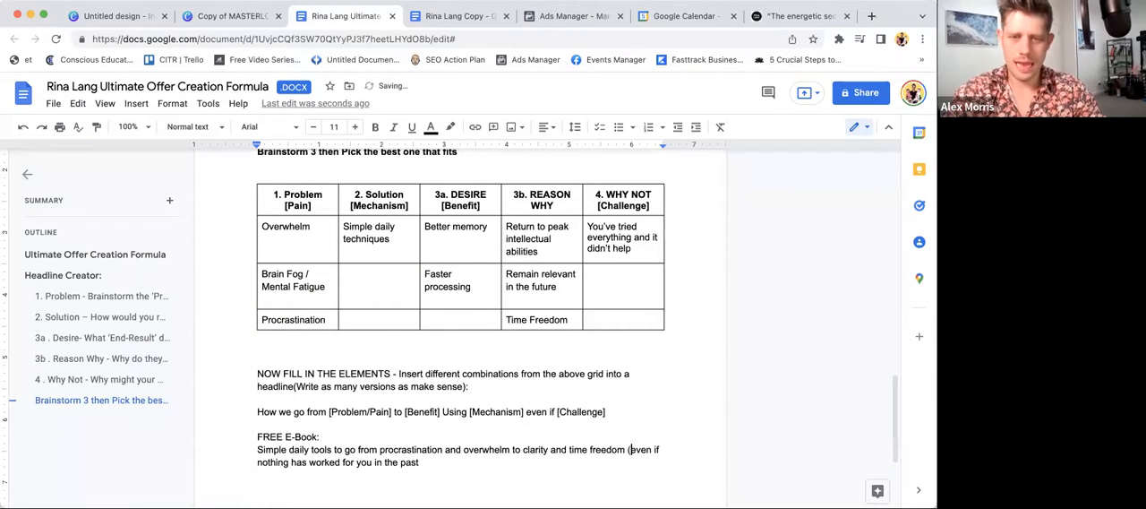
{"action": "type", "text": ")"}
- Enclose the headline's closing phrase "even if nothing has worked for you in the past" in parentheses
{"action": "scroll", "coordinate": [385, 361], "scroll_direction": "up", "scroll_amount": 1}
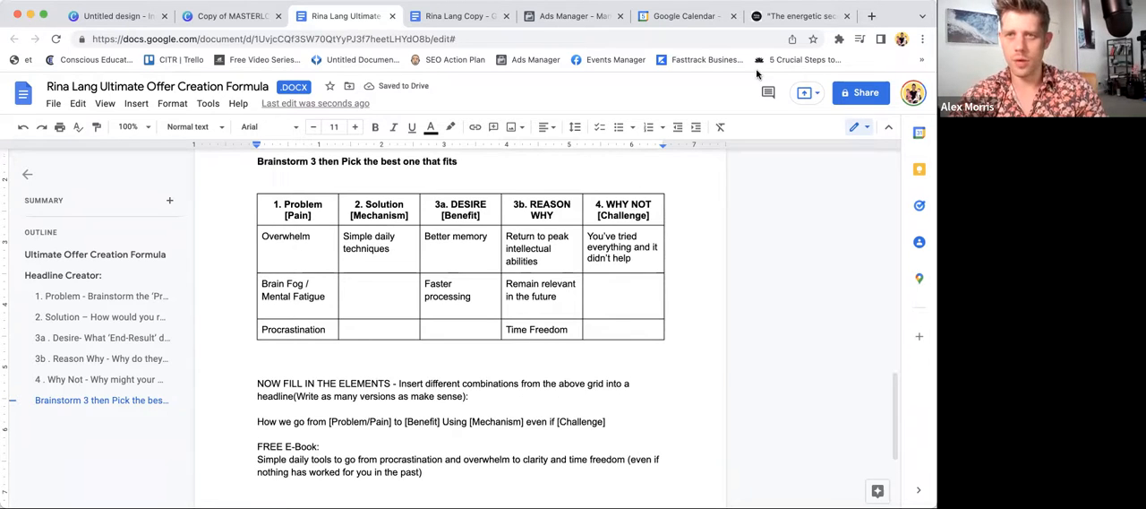
- Check the title on the free eBook landing page and return to the headline in the offer document
{"action": "left_click", "coordinate": [779, 16]}
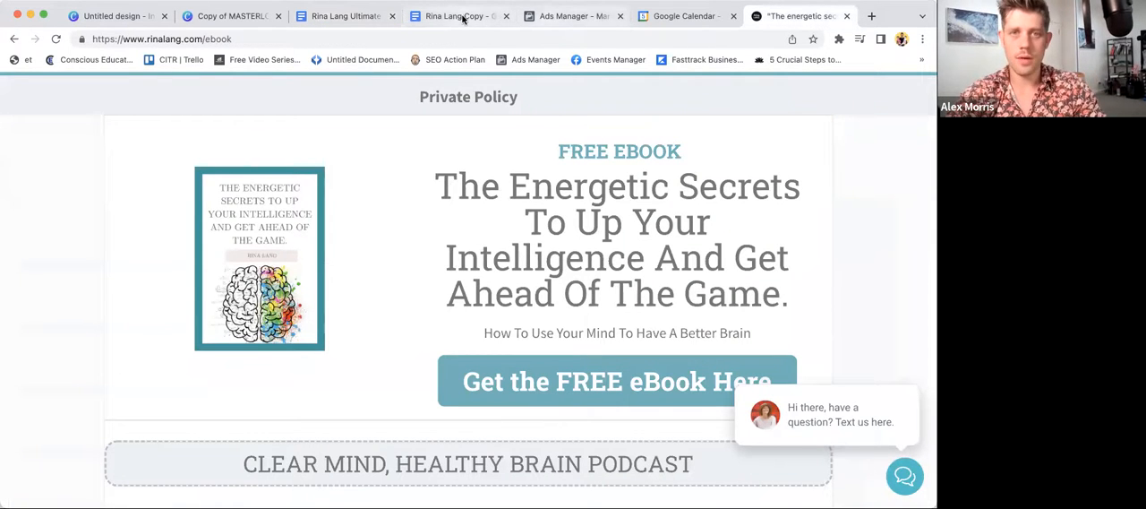
{"action": "left_click", "coordinate": [341, 12]}
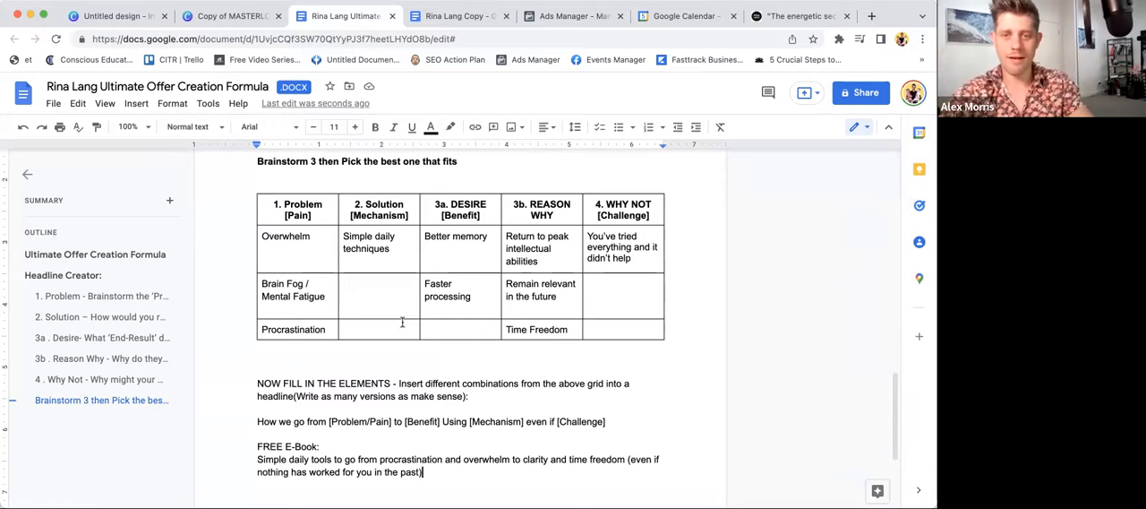
{"action": "left_click", "coordinate": [520, 460]}
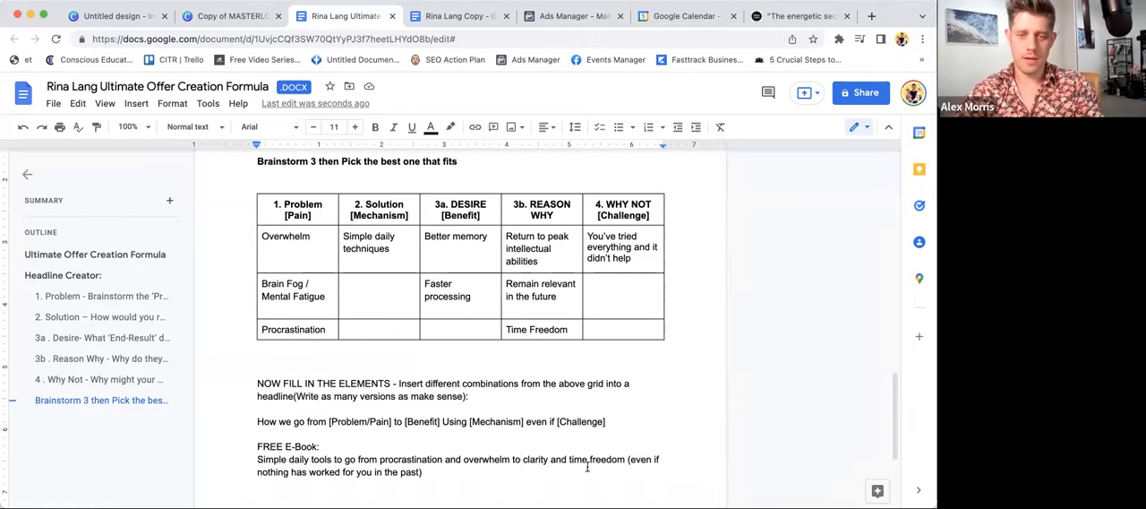
- Insert "peak" before "clarity" in the free eBook headline
{"action": "type", "text": "peak"}
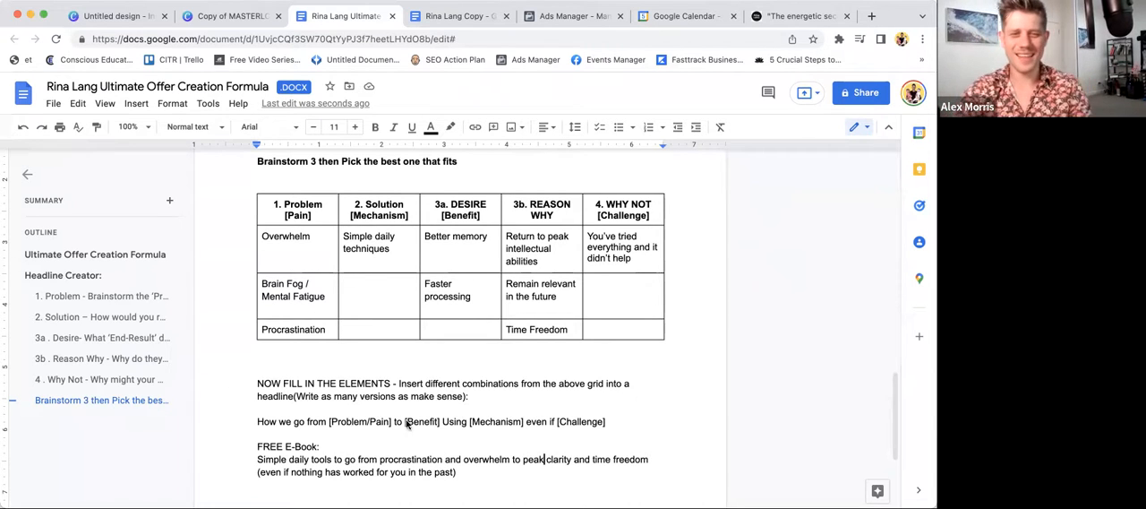
{"action": "scroll", "coordinate": [399, 429], "scroll_direction": "down", "scroll_amount": 1}
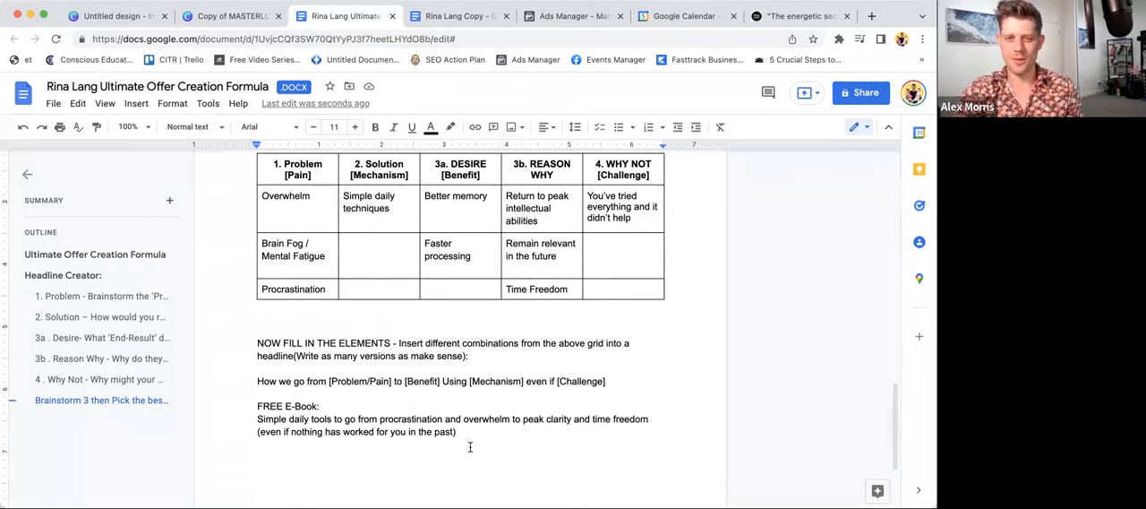
{"action": "left_click_drag", "start_coordinate": [470, 451], "coordinate": [257, 414]}
{"action": "left_click", "coordinate": [521, 429]}
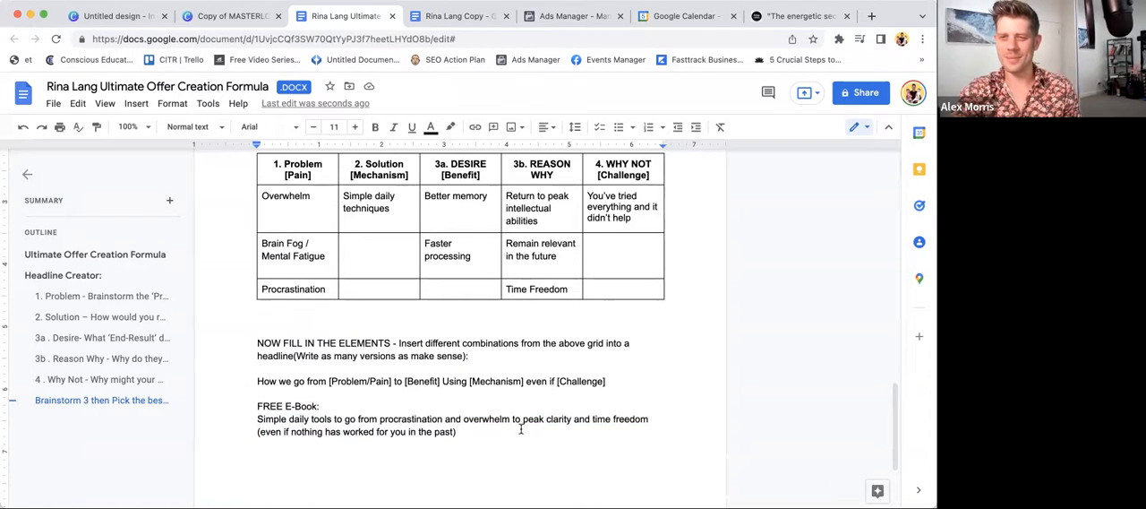
{"action": "left_click", "coordinate": [474, 417]}
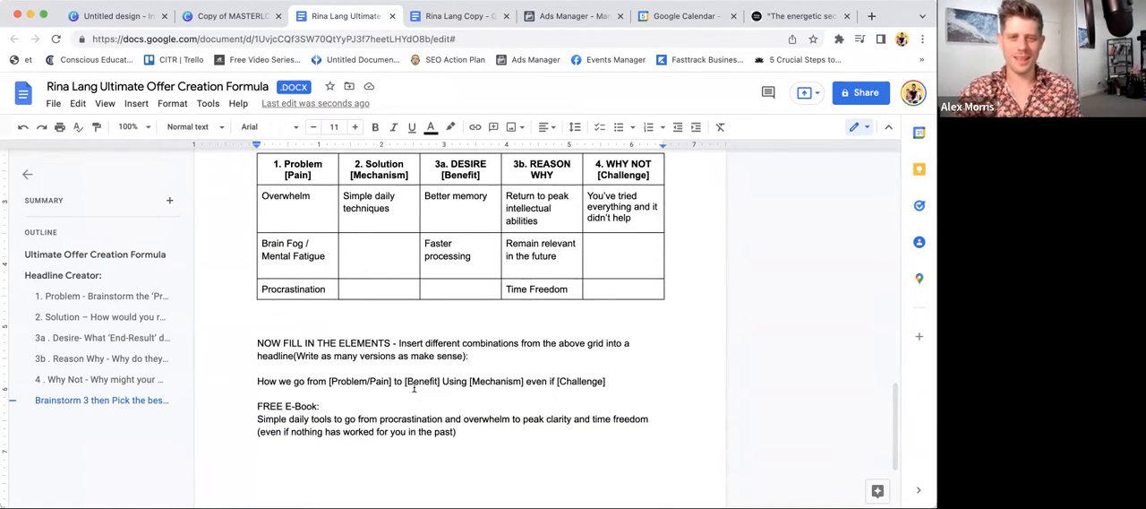
{"action": "scroll", "coordinate": [355, 396], "scroll_direction": "down", "scroll_amount": 1}
{"action": "left_click", "coordinate": [494, 397]}
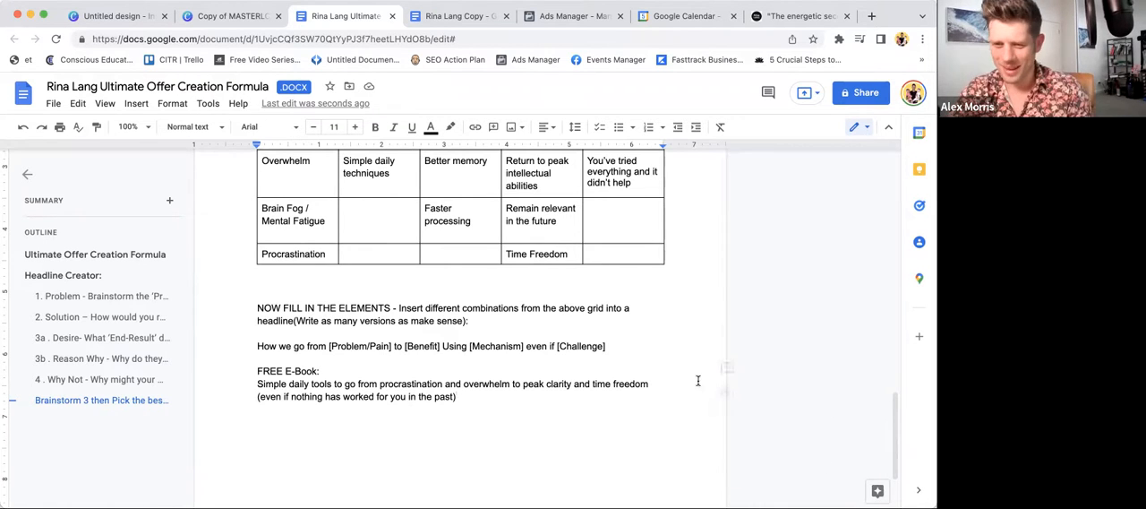
{"action": "left_click", "coordinate": [582, 357]}
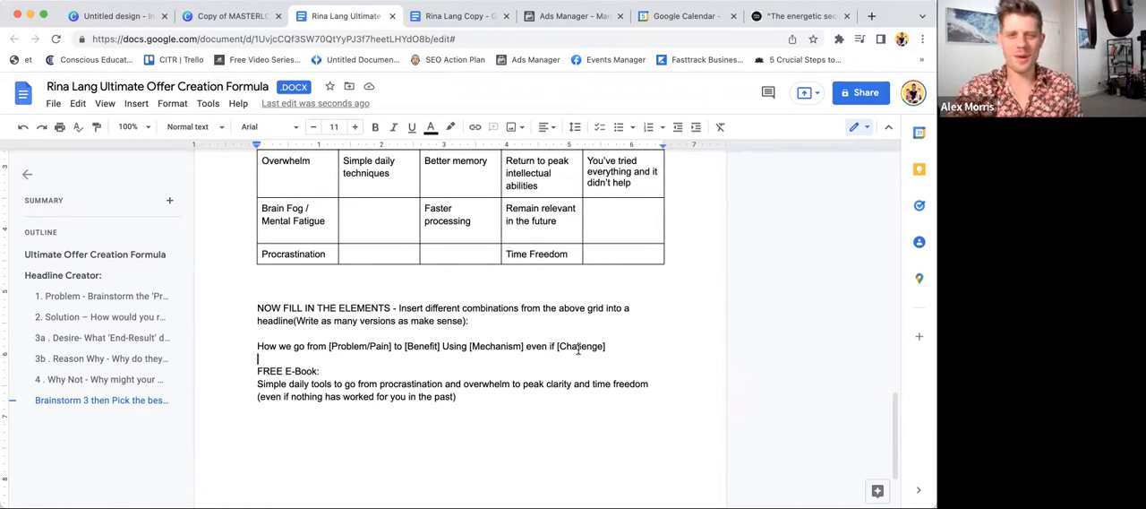
{"action": "left_click", "coordinate": [507, 419]}
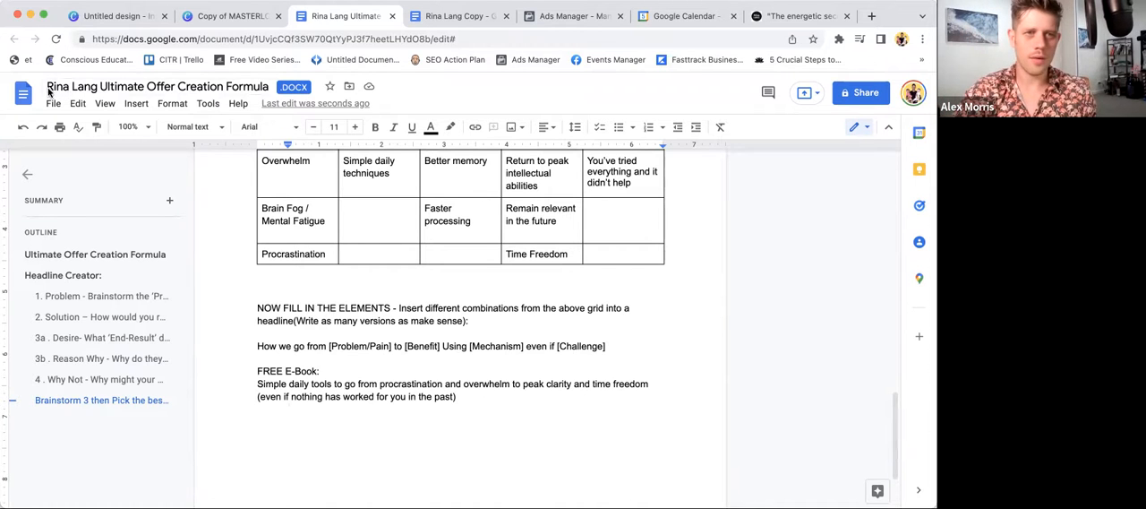
{"action": "left_click", "coordinate": [228, 16]}
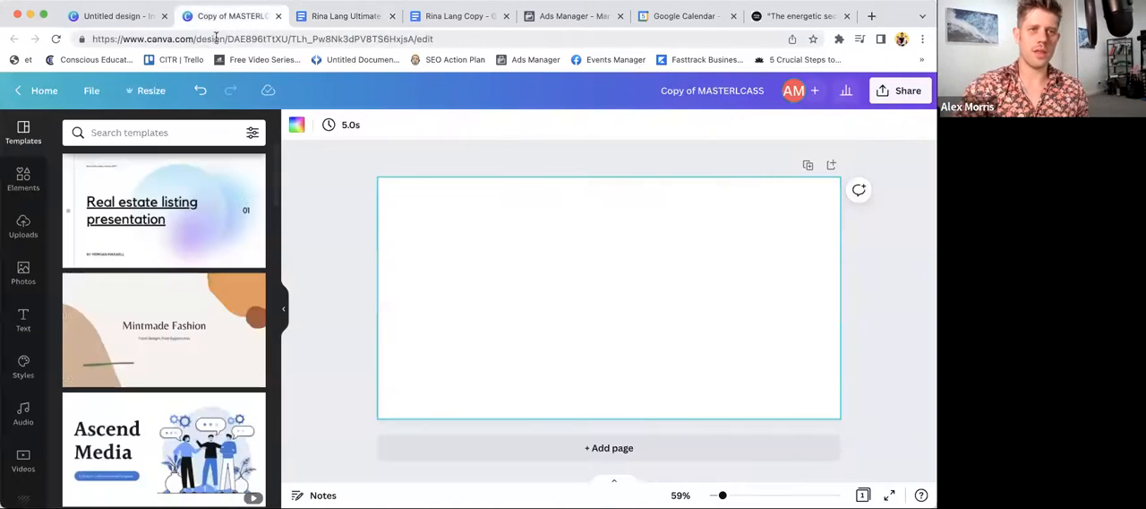
- Return to the offer document and add an "Audience:" heading below the headline, followed by the question "Who are they?"
{"action": "left_click", "coordinate": [334, 16]}
{"action": "key", "text": "BackSpace"}
{"action": "type", "text": "Audience:"}
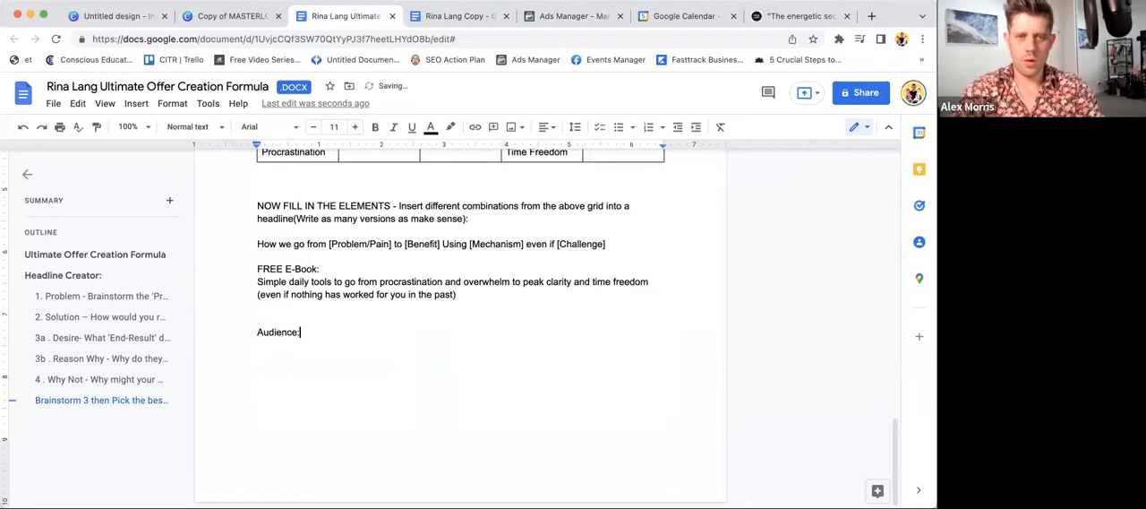
{"action": "key", "text": "Return"}
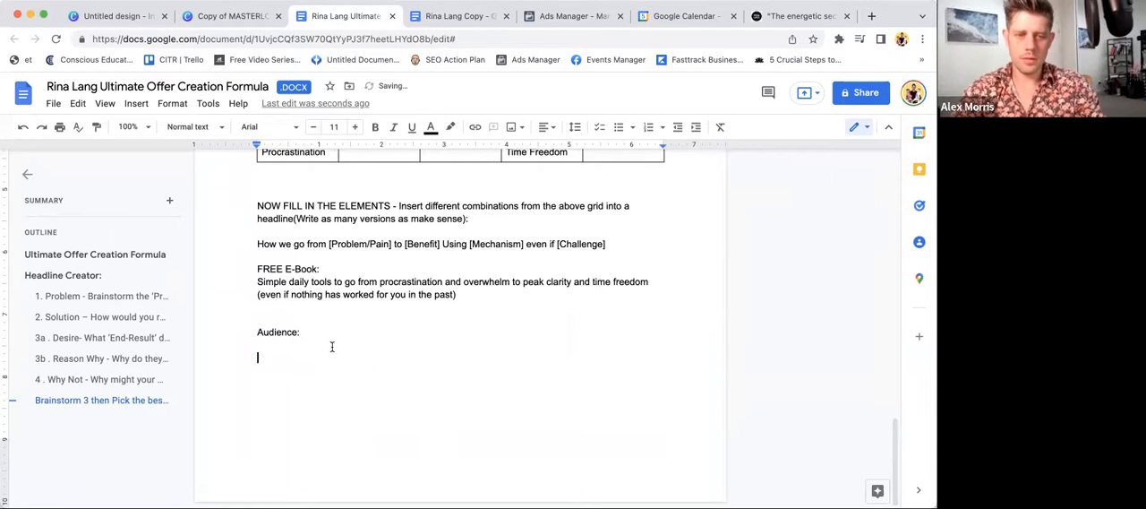
{"action": "type", "text": "Who are they"}
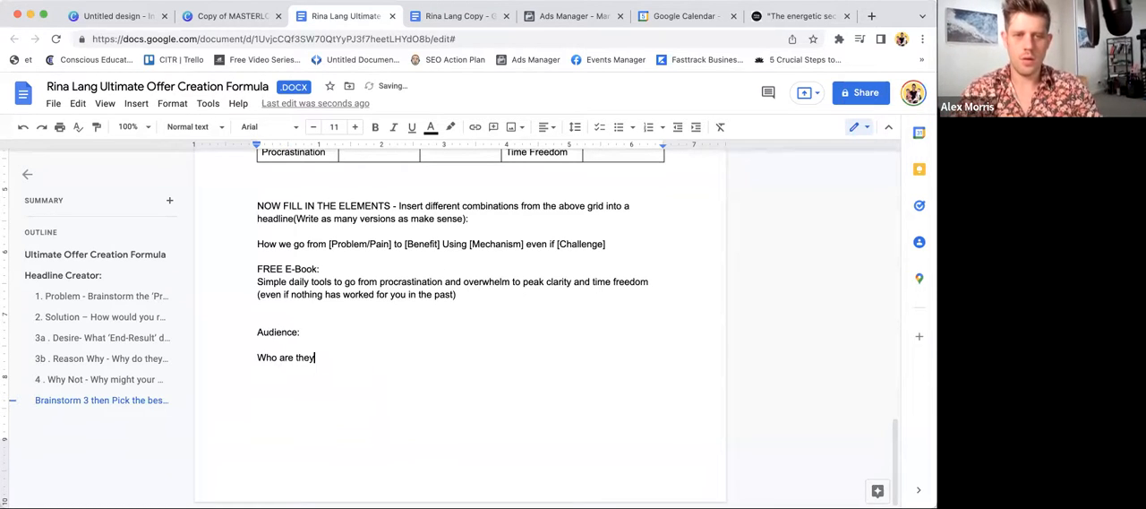
{"action": "type", "text": "?"}
{"action": "key", "text": "Return"}
{"action": "key", "text": "Return"}
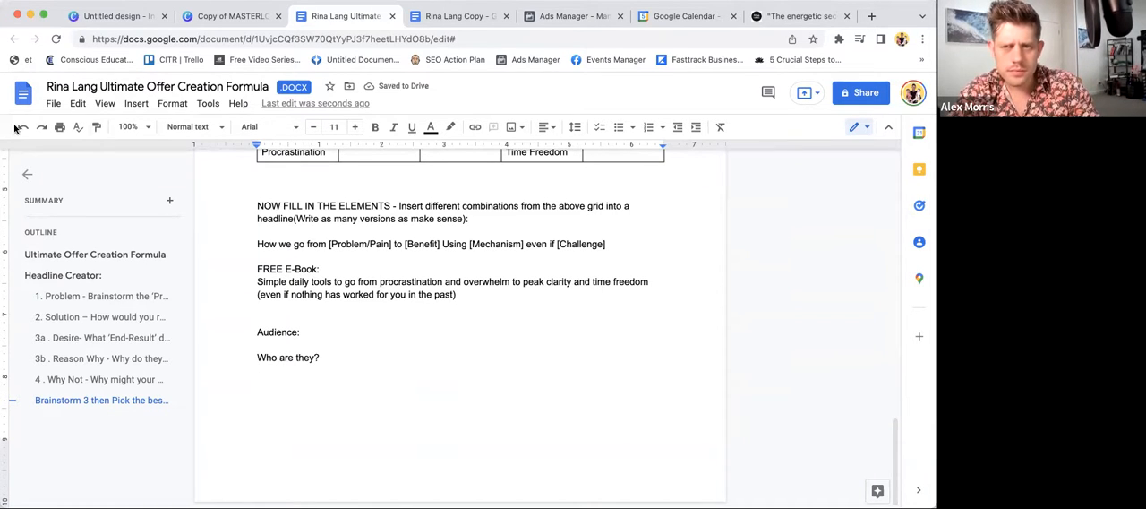
- Enter "30-60 yrs old" as the first audience trait under "Who are they?"
{"action": "type", "text": "30-"}
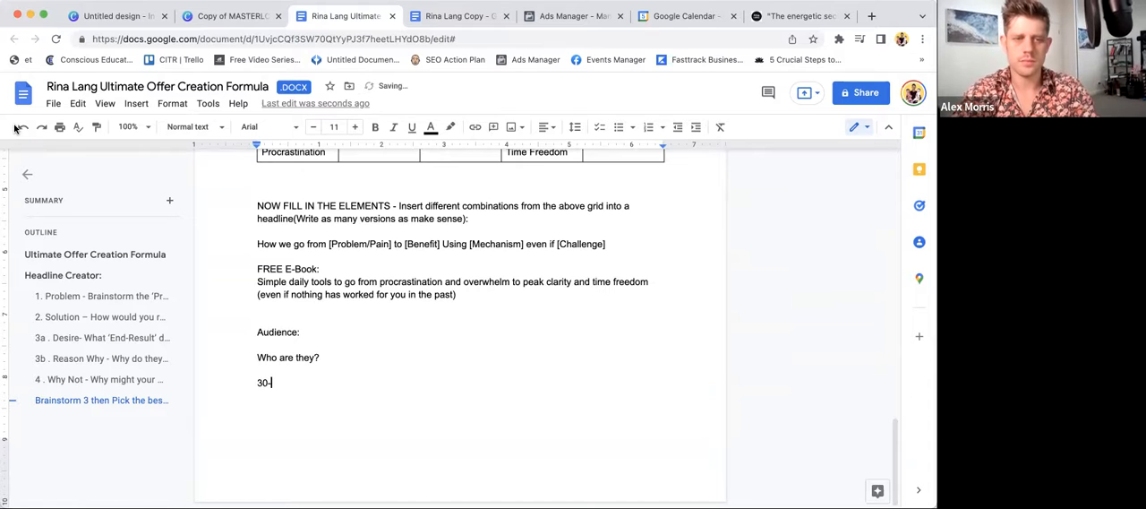
{"action": "type", "text": "60 yrs old"}
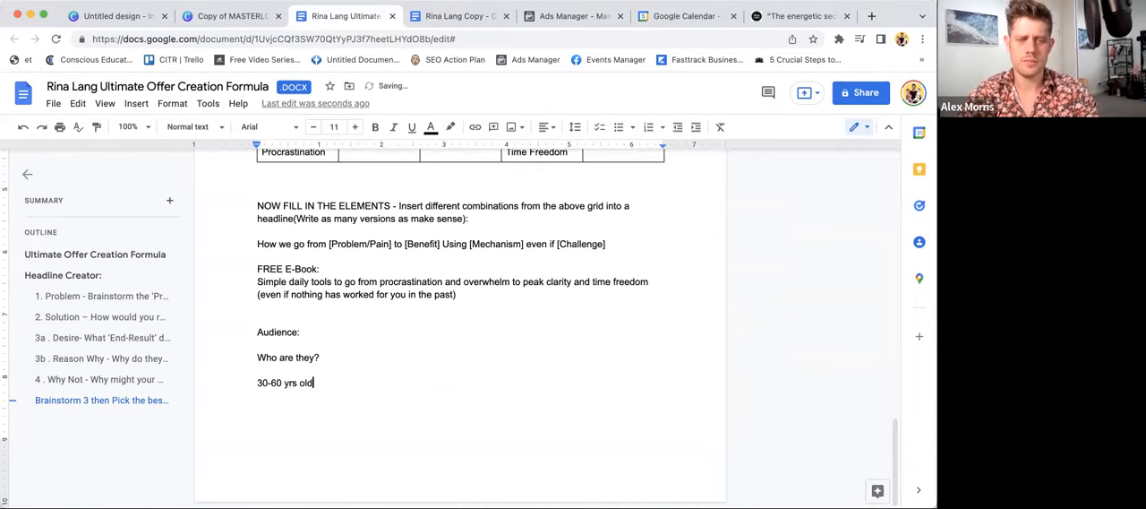
{"action": "key", "text": "Return"}
{"action": "type", "text": "A"}
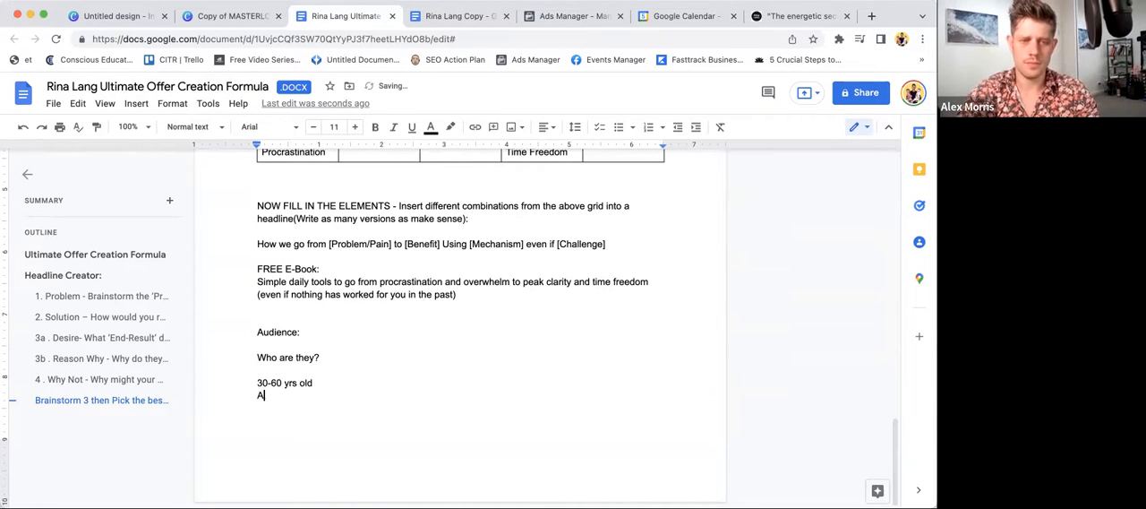
{"action": "key", "text": "BackSpace"}
{"action": "type", "text": "A"}
{"action": "key", "text": "BackSpace"}
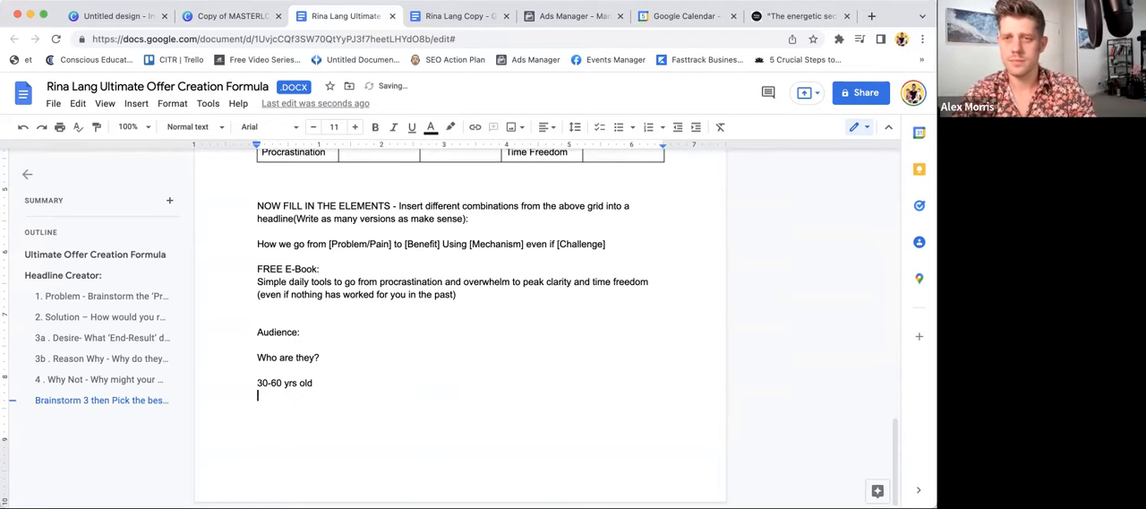
- Add "Business owners / entrepreneurs" on the line below the age range
{"action": "type", "text": "Business a"}
{"action": "key", "text": "BackSpace"}
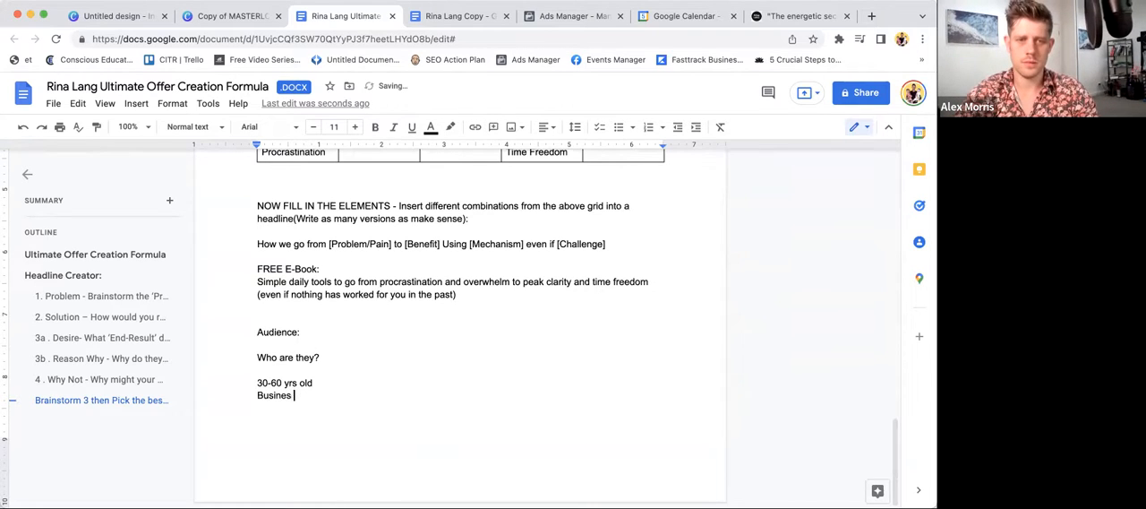
{"action": "type", "text": "owners"}
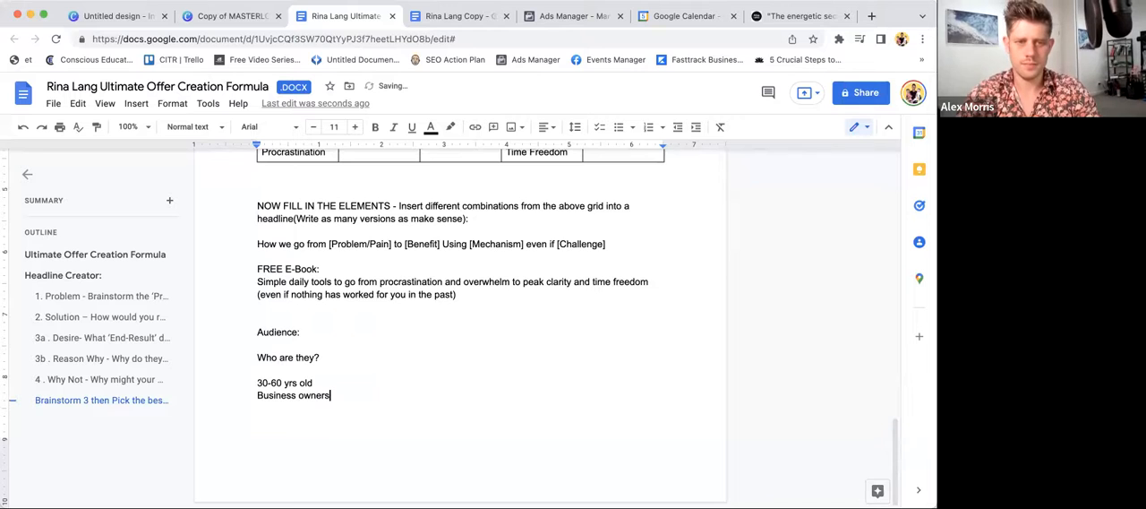
{"action": "type", "text": " / entrepren"}
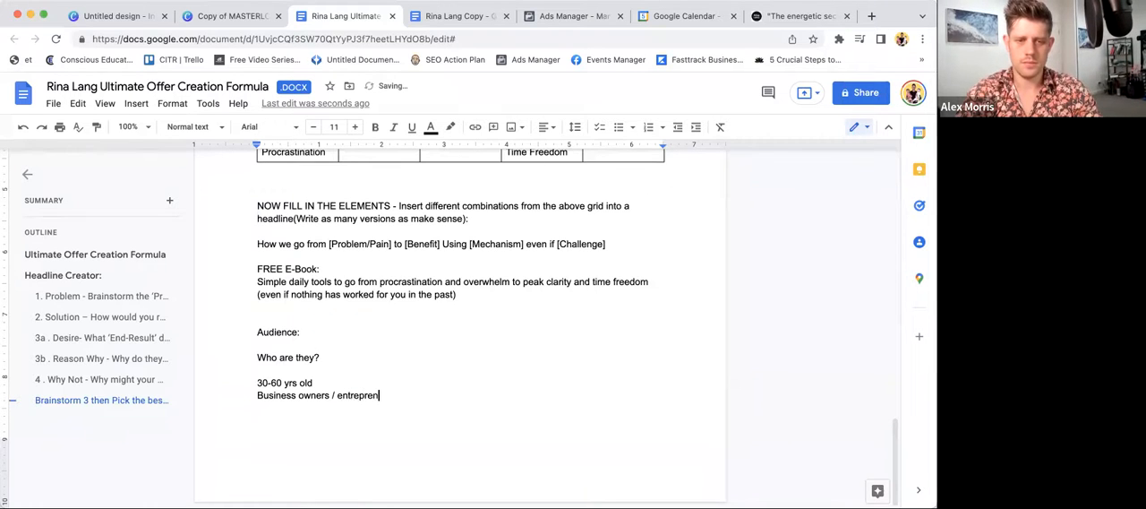
{"action": "type", "text": "eurs"}
{"action": "key", "text": "Return"}
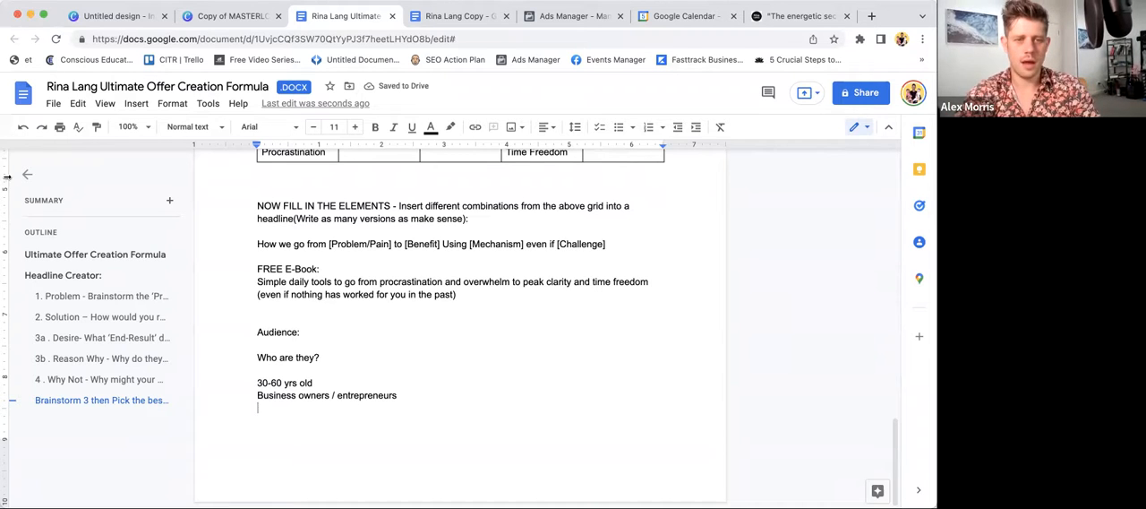
- Add "Still working and active" and "USA" as two further lines in the audience description
{"action": "type", "text": "S"}
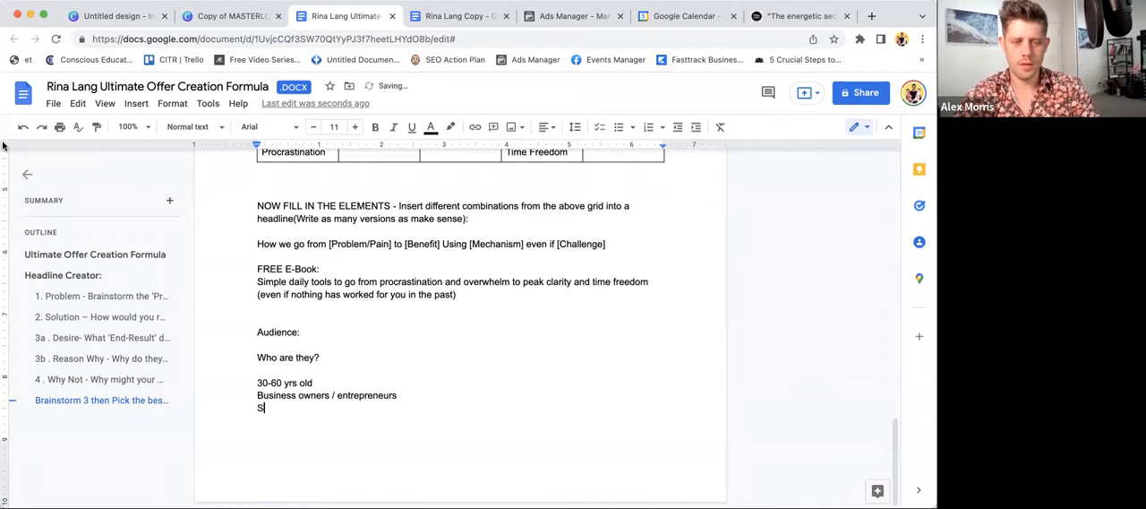
{"action": "type", "text": "till working and active"}
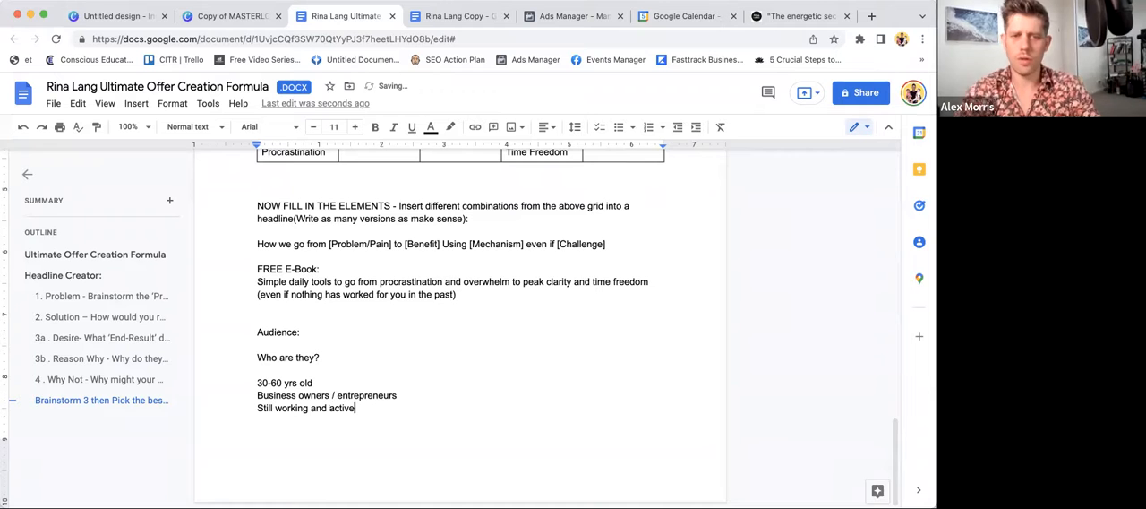
{"action": "key", "text": "Return"}
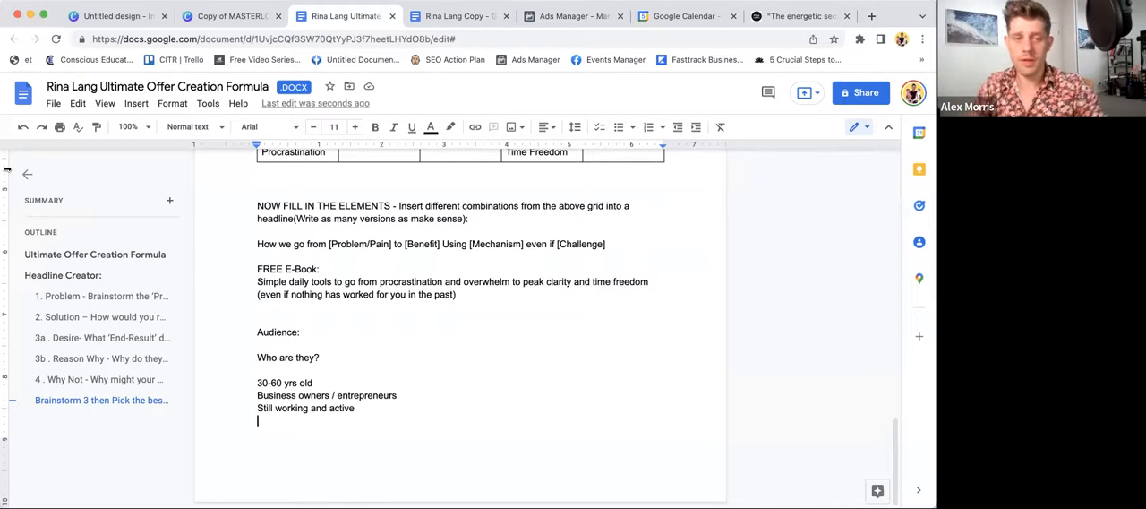
{"action": "type", "text": "USA"}
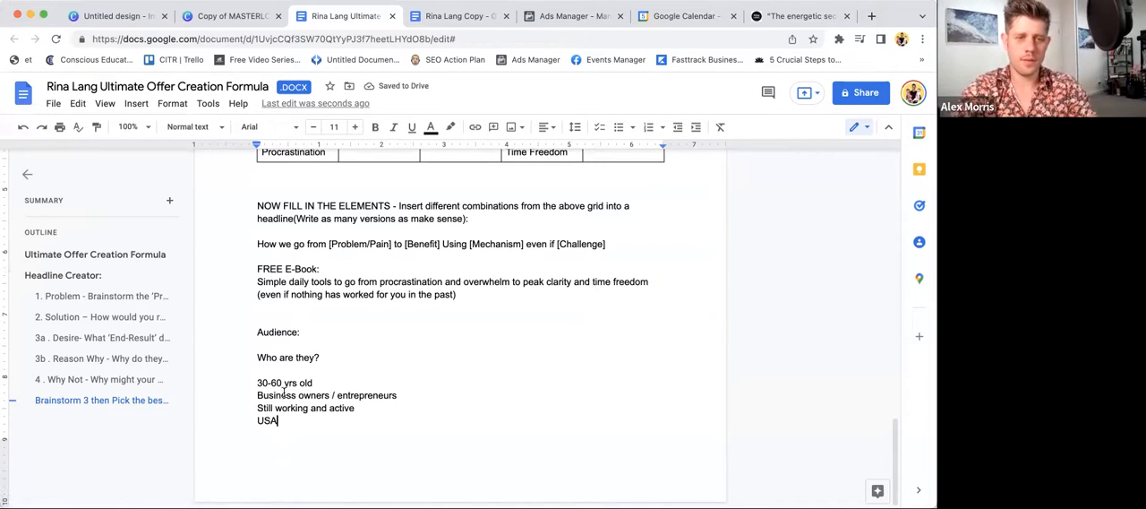
{"action": "key", "text": "Return"}
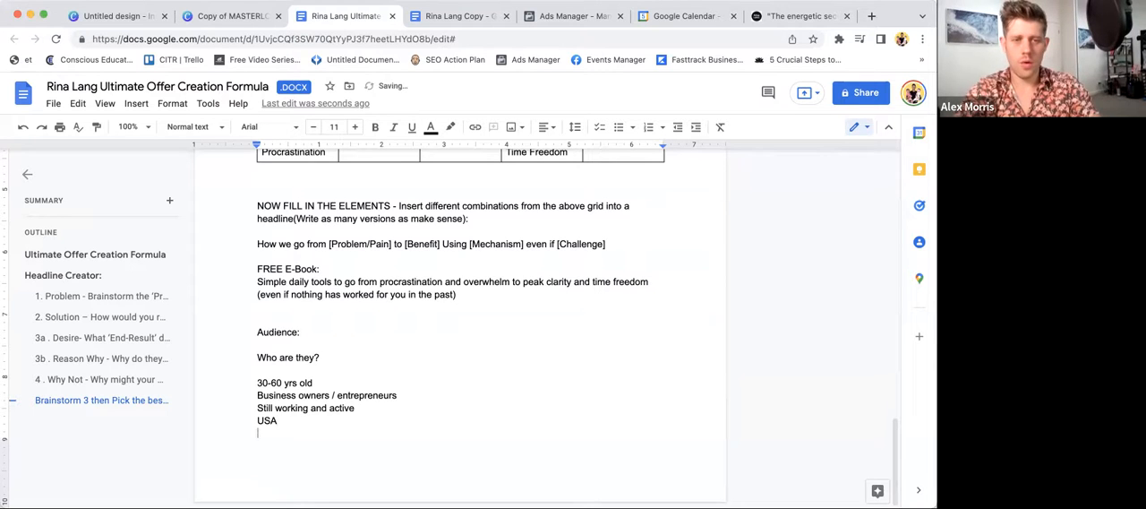
- Remove the extra blank line above "Audience:" and make the "Audience:" and "Who are they?" lines bold
{"action": "left_click", "coordinate": [253, 331]}
{"action": "key", "text": "BackSpace"}
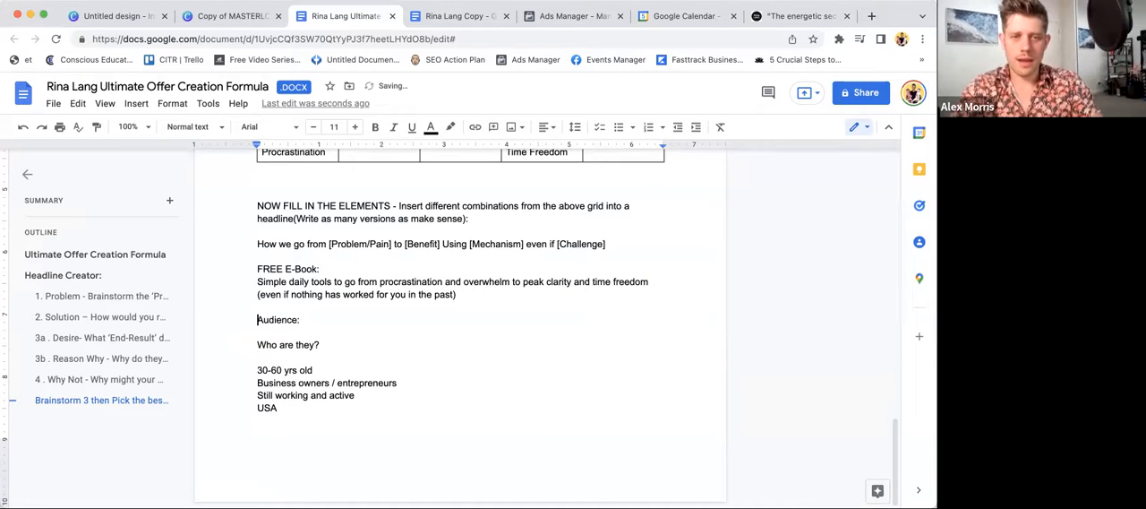
{"action": "left_click_drag", "start_coordinate": [254, 322], "coordinate": [329, 345]}
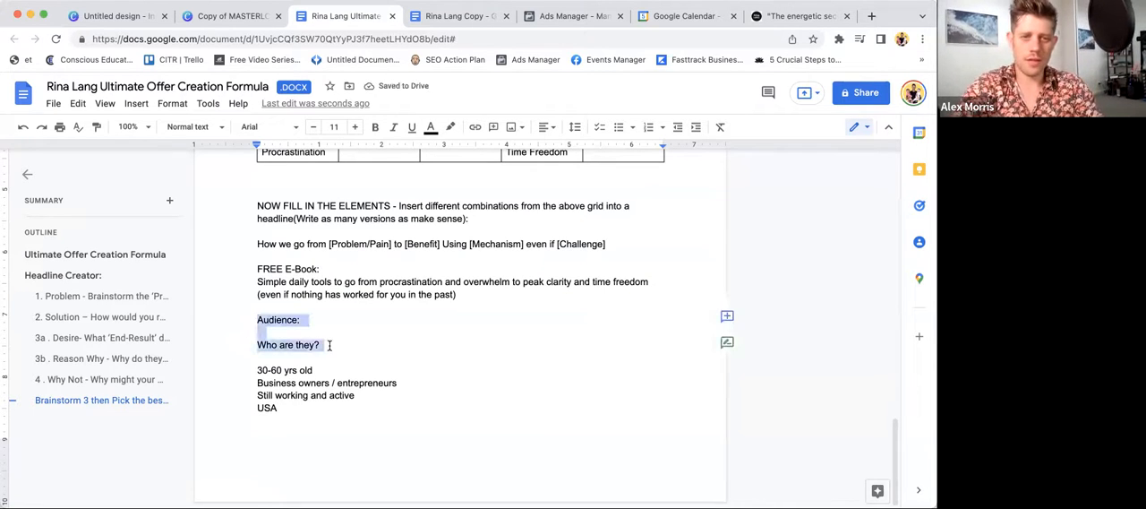
{"action": "key", "text": "ctrl+b"}
- Add the bold question "Who might they be following?" below the "USA" line and answer it with "Jim Kwik" in regular weight
{"action": "left_click", "coordinate": [300, 414]}
{"action": "key", "text": "Return"}
{"action": "key", "text": "ctrl+b"}
{"action": "type", "text": "Who m"}
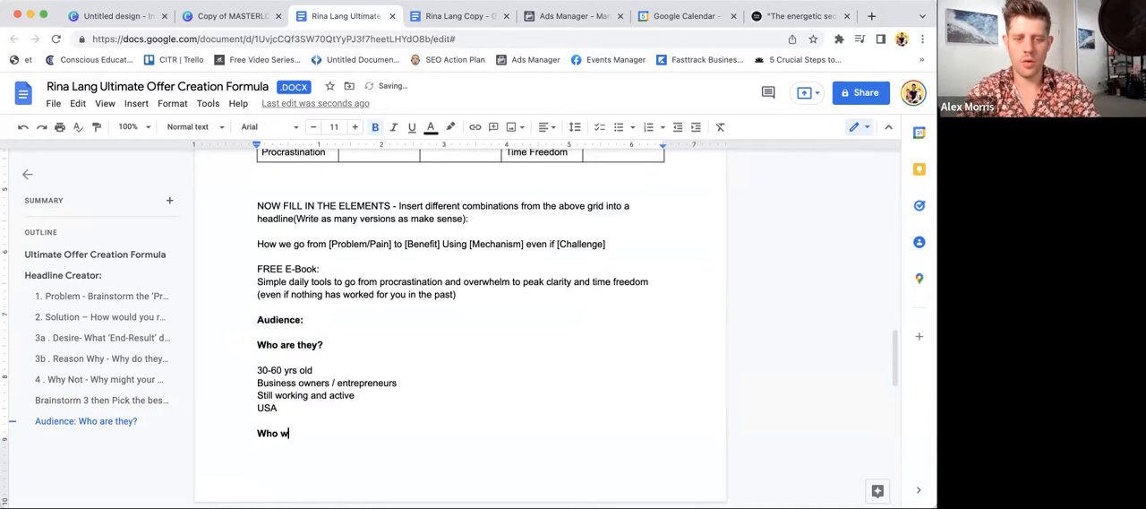
{"action": "type", "text": "ight they b"}
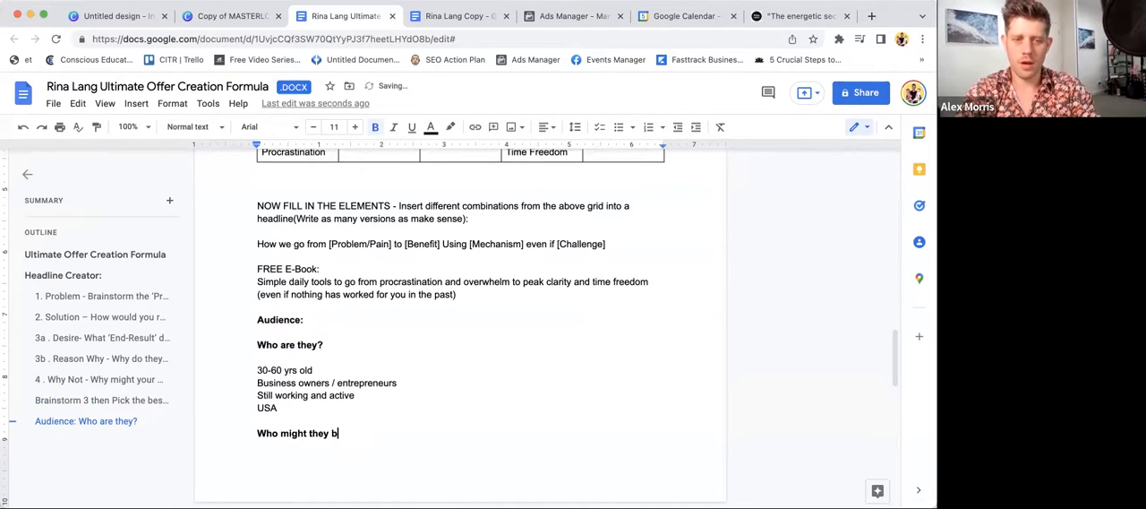
{"action": "type", "text": "e following?"}
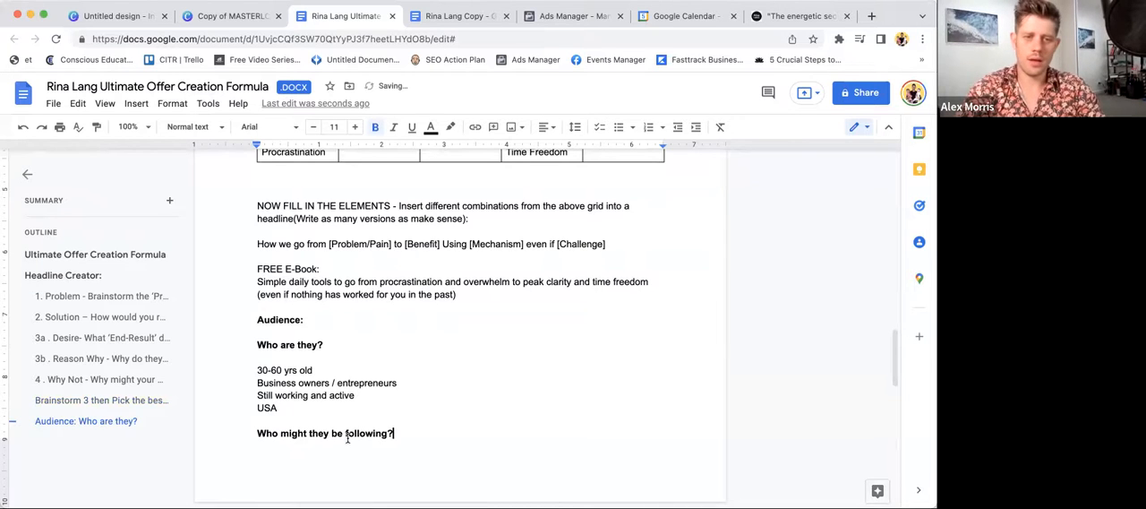
{"action": "key", "text": "Return"}
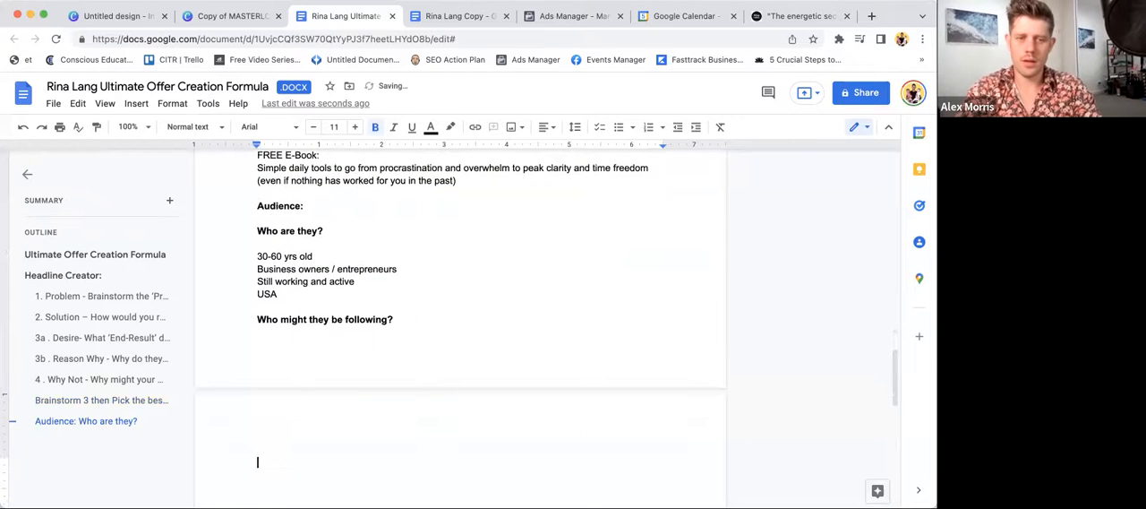
{"action": "key", "text": "ctrl+b"}
{"action": "type", "text": "Jim Kwik"}
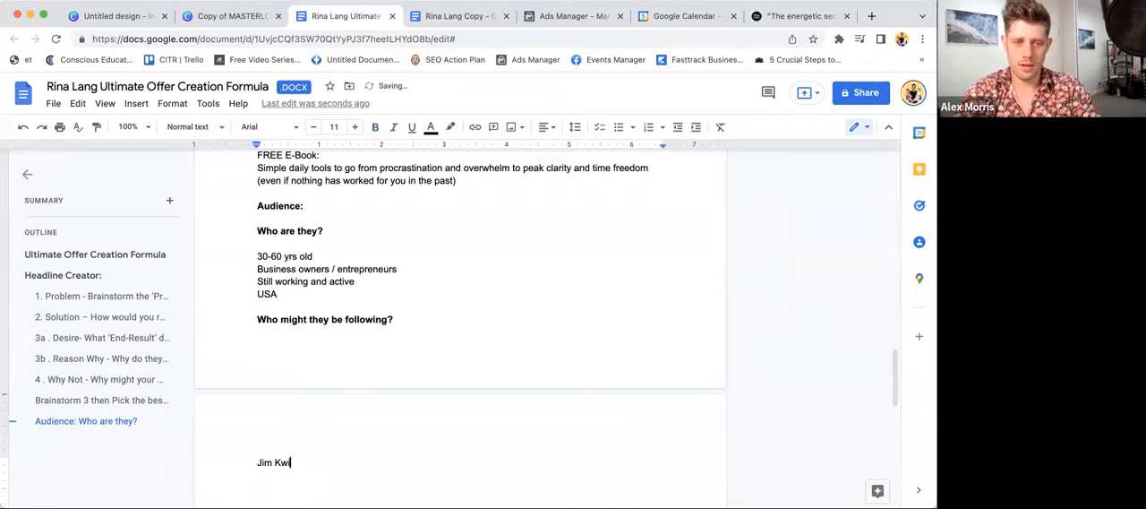
- Insert blank lines before the "Audience:" heading until the whole audience section starts on a new page
{"action": "left_click", "coordinate": [253, 204]}
{"action": "key", "text": "Return"}
{"action": "key", "text": "Return"}
{"action": "key", "text": "Return"}
{"action": "key", "text": "Return"}
{"action": "key", "text": "Return"}
{"action": "key", "text": "Return"}
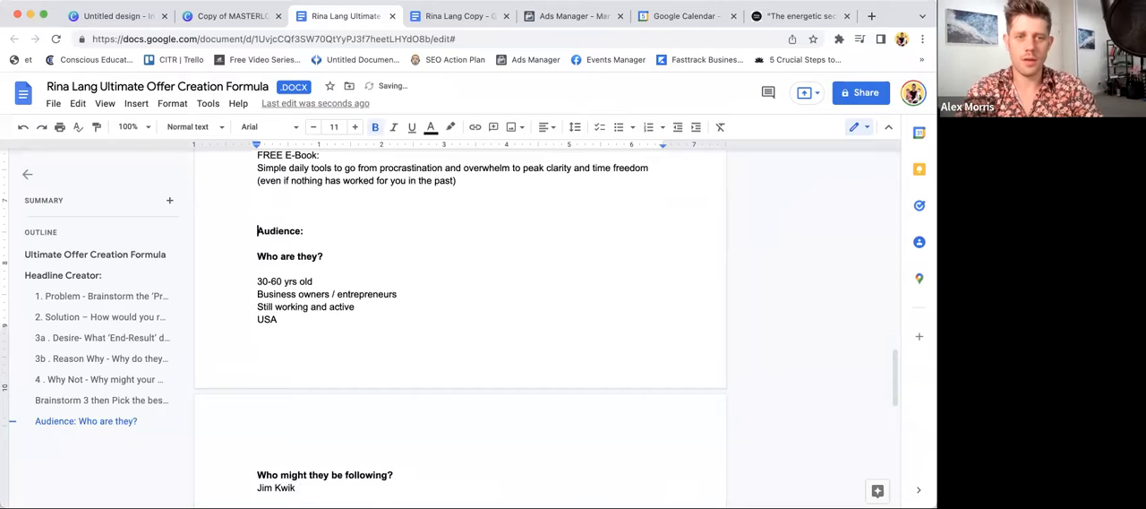
{"action": "key", "text": "Return"}
{"action": "key", "text": "Return"}
{"action": "key", "text": "Return"}
{"action": "key", "text": "Return"}
{"action": "key", "text": "Return"}
{"action": "key", "text": "Return"}
{"action": "key", "text": "Return"}
{"action": "key", "text": "Return"}
{"action": "key", "text": "Return"}
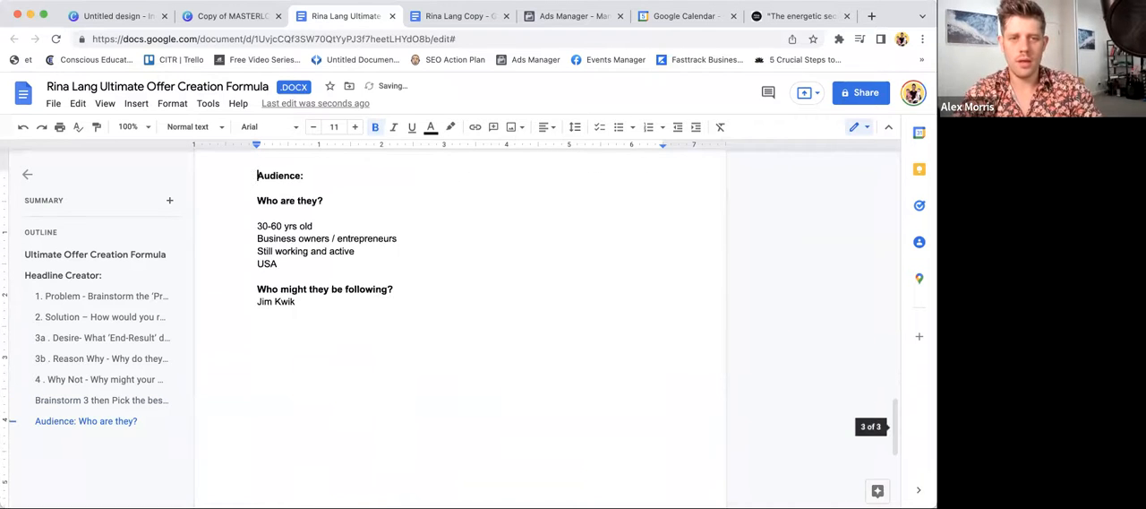
- Insert a blank line between "Who might they be following?" and "Jim Kwik", and place the cursor after that name
{"action": "left_click", "coordinate": [394, 289]}
{"action": "key", "text": "Return"}
{"action": "left_click", "coordinate": [341, 314]}
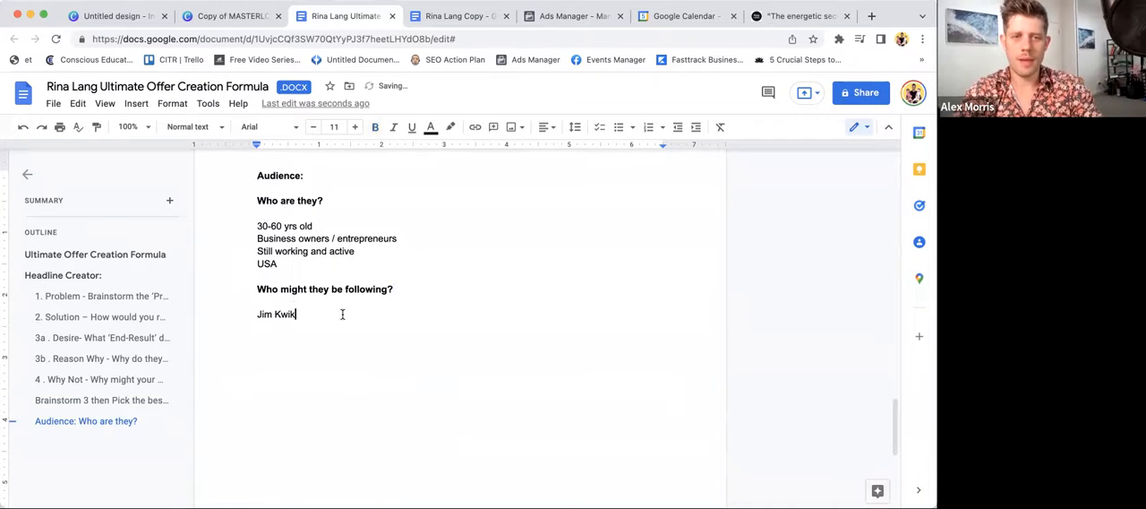
- Add "Ariana Huffington" on its own line below "Jim Kwik", followed by an empty line
{"action": "key", "text": "Return"}
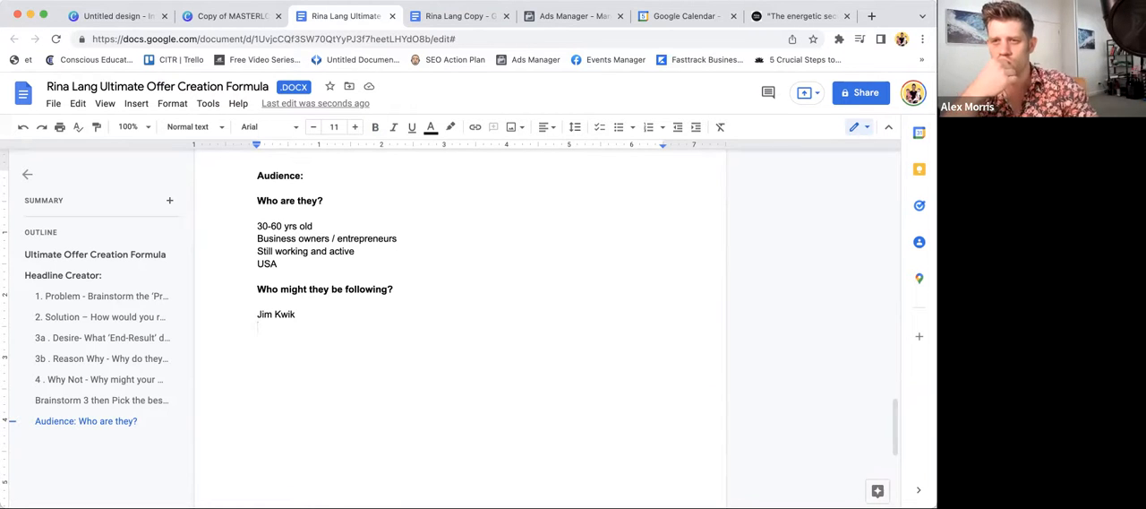
{"action": "type", "text": "Ariana Huffington"}
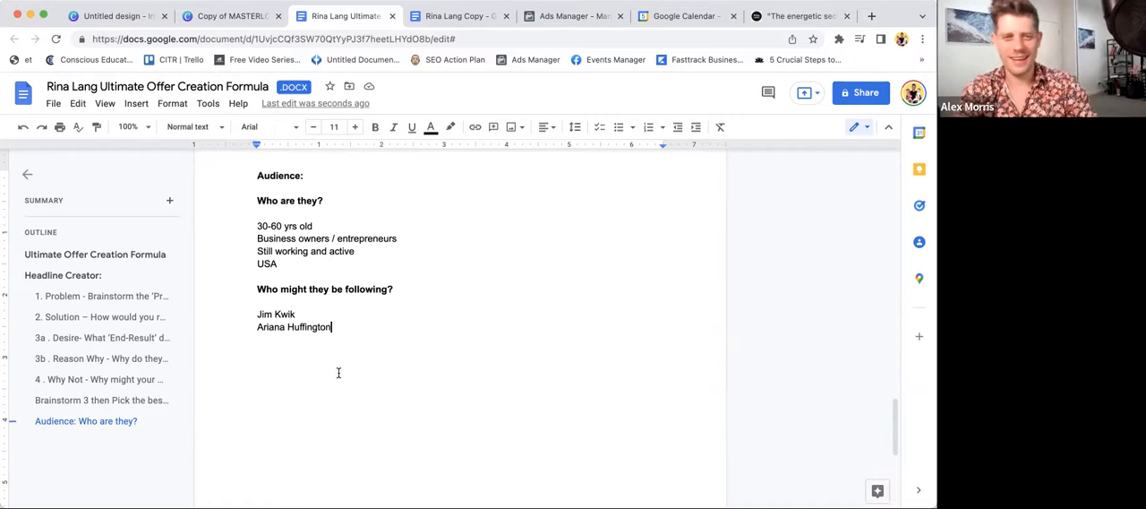
{"action": "key", "text": "Return"}
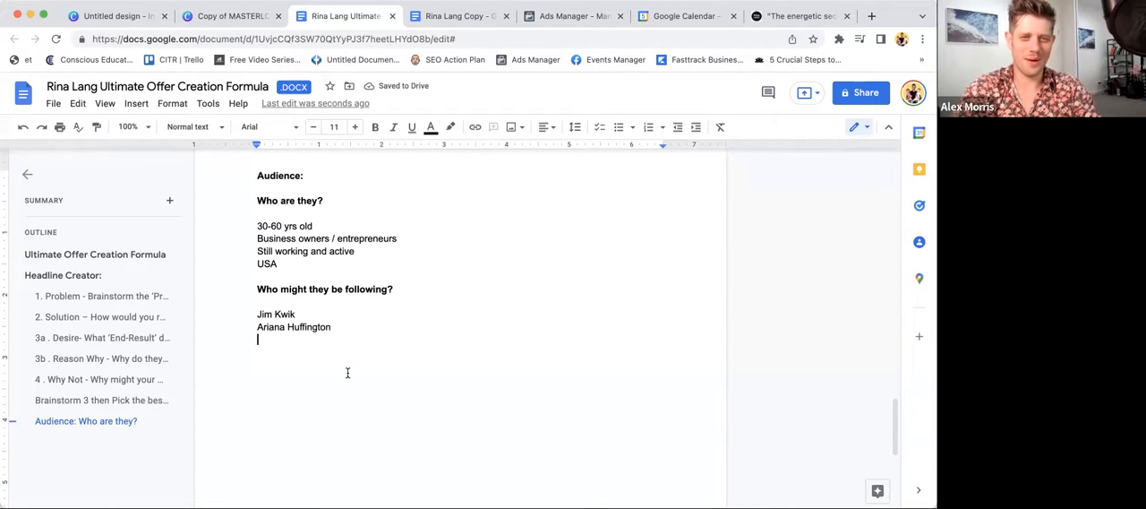
{"action": "scroll", "coordinate": [349, 349], "scroll_direction": "up", "scroll_amount": 1}
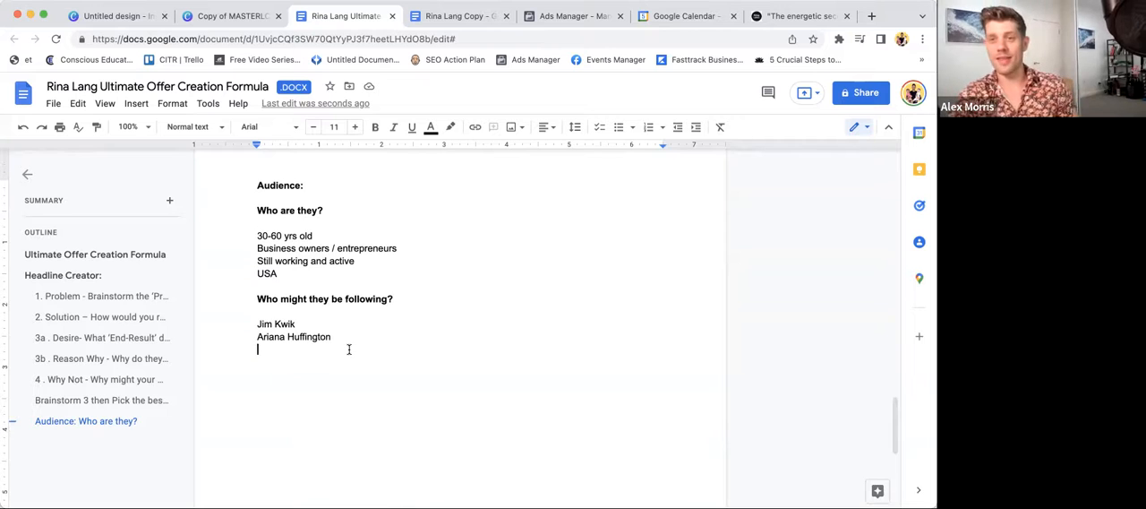
{"action": "left_click", "coordinate": [303, 323]}
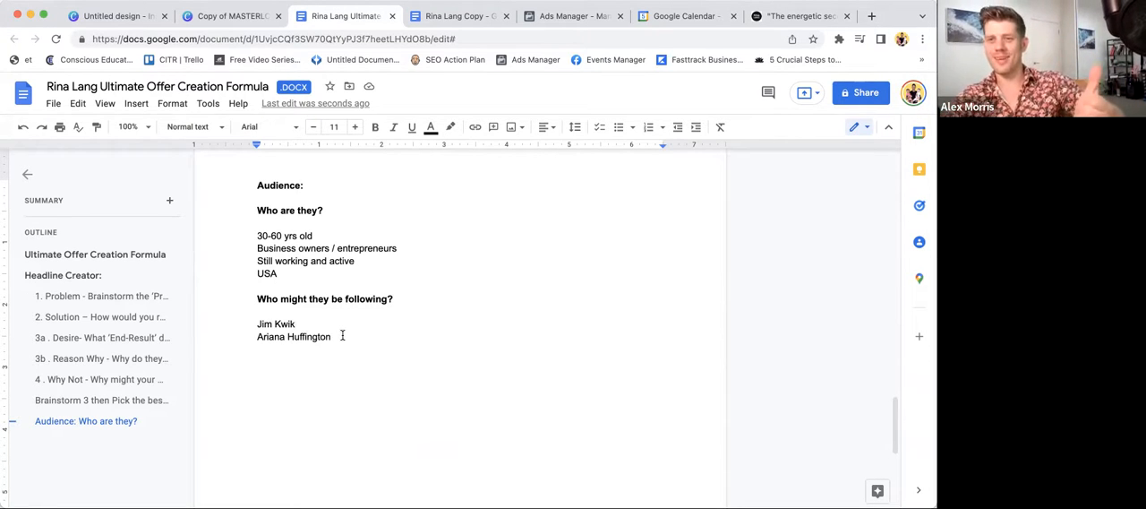
- Review the brainstormed problems, solutions, desires, reasons and objections, down to the combination table and eBook headline
{"action": "scroll", "coordinate": [345, 342], "scroll_direction": "up", "scroll_amount": 20}
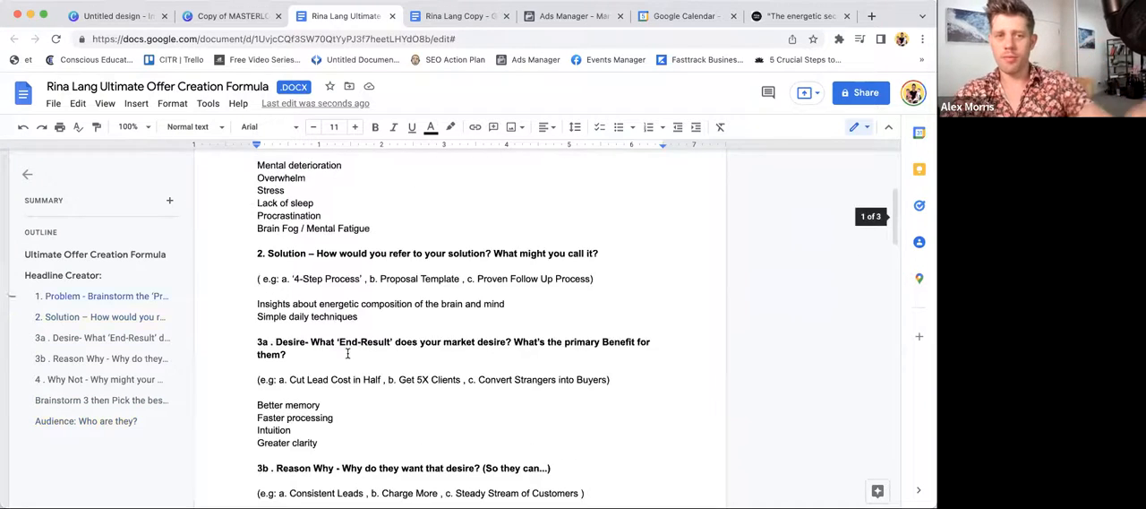
{"action": "scroll", "coordinate": [347, 353], "scroll_direction": "down", "scroll_amount": 3}
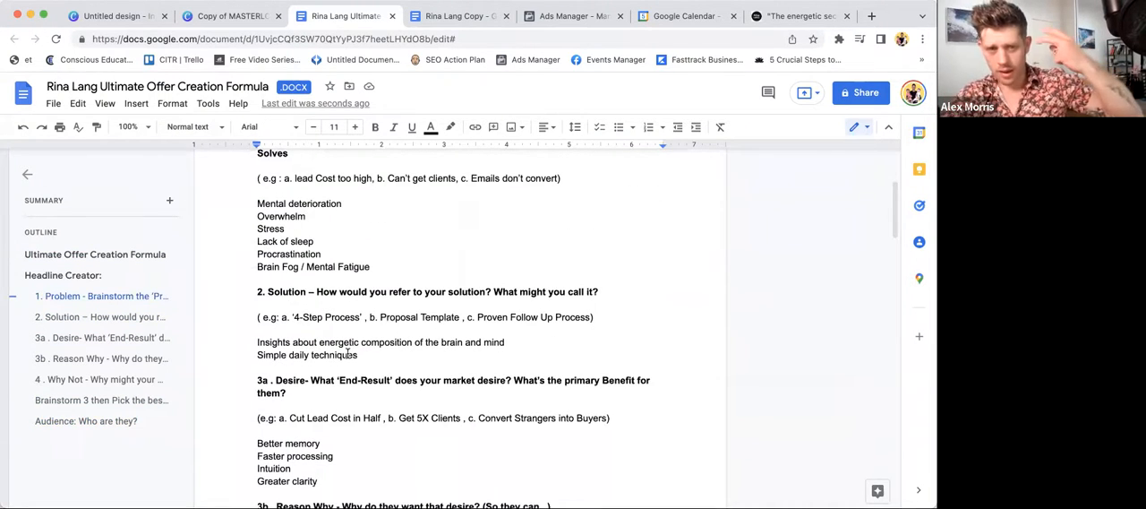
{"action": "scroll", "coordinate": [347, 353], "scroll_direction": "down", "scroll_amount": 3}
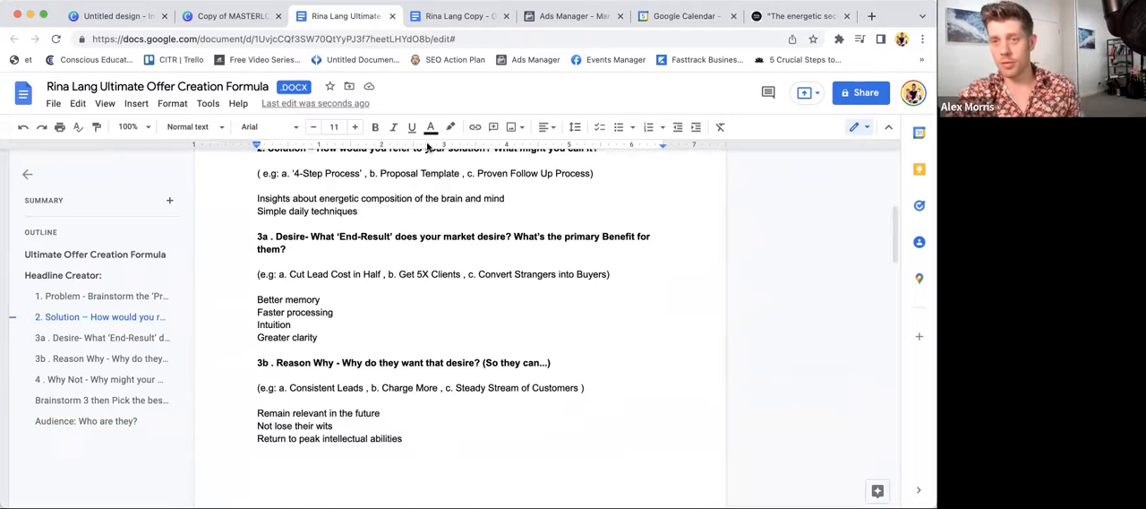
{"action": "scroll", "coordinate": [496, 311], "scroll_direction": "down", "scroll_amount": 1}
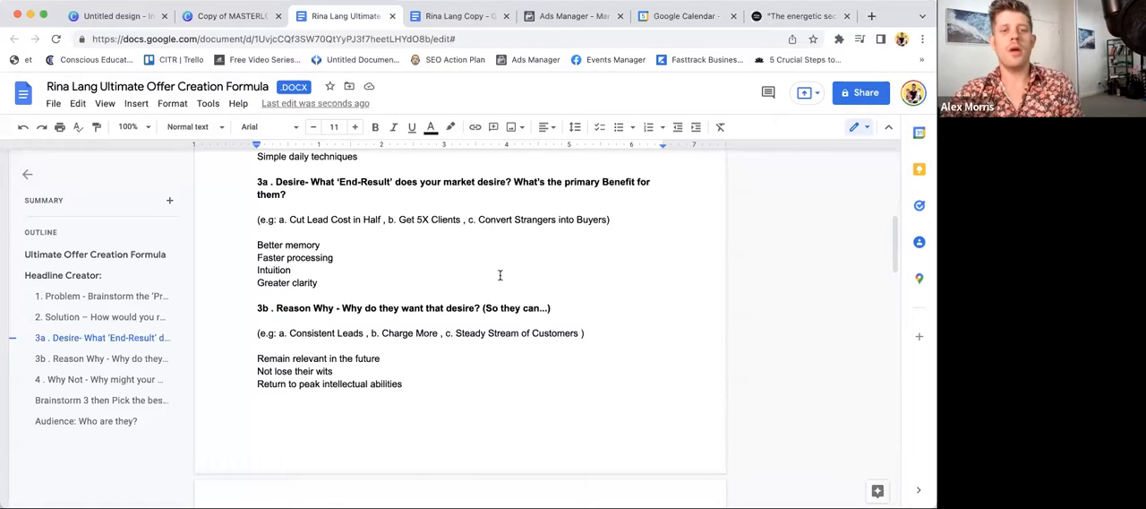
{"action": "scroll", "coordinate": [499, 275], "scroll_direction": "up", "scroll_amount": 10}
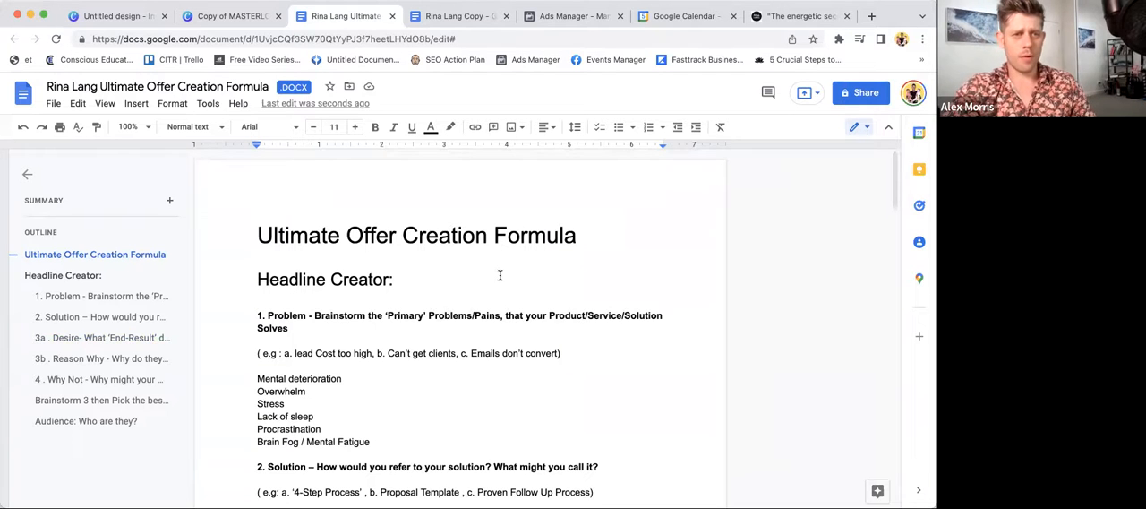
{"action": "scroll", "coordinate": [500, 275], "scroll_direction": "down", "scroll_amount": 5}
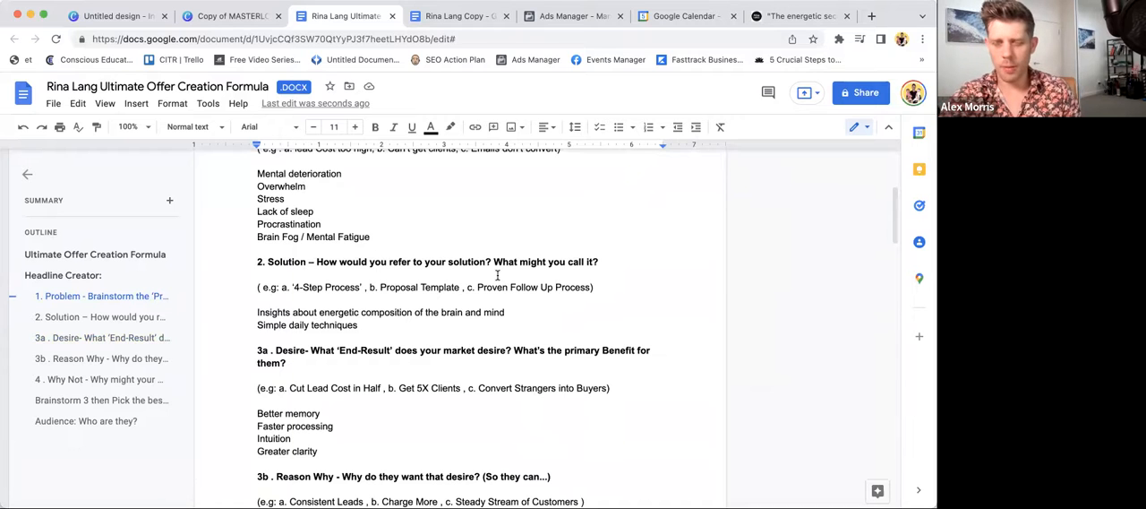
{"action": "scroll", "coordinate": [498, 275], "scroll_direction": "down", "scroll_amount": 5}
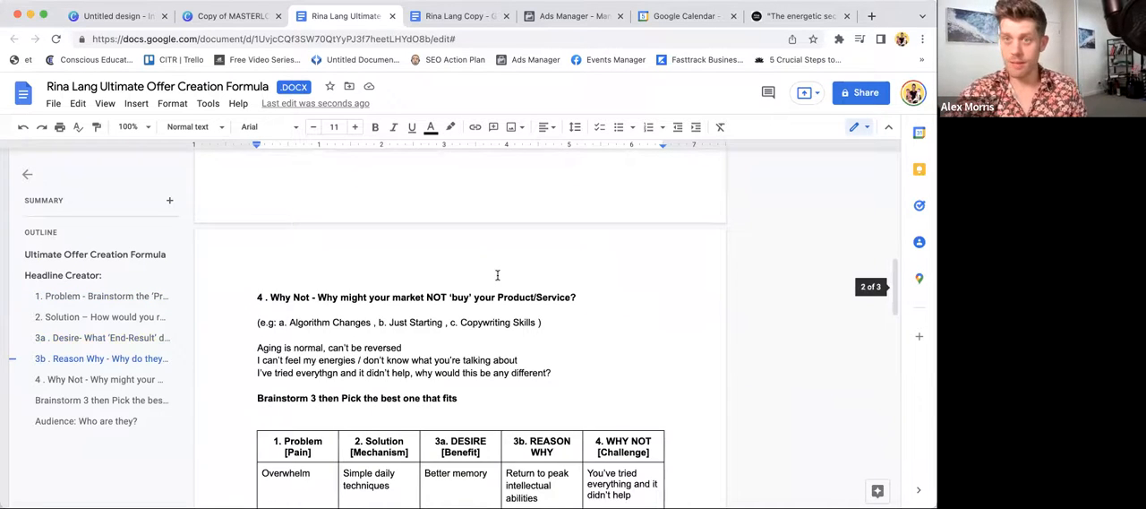
{"action": "scroll", "coordinate": [497, 275], "scroll_direction": "up", "scroll_amount": 3}
{"action": "scroll", "coordinate": [497, 275], "scroll_direction": "down", "scroll_amount": 10}
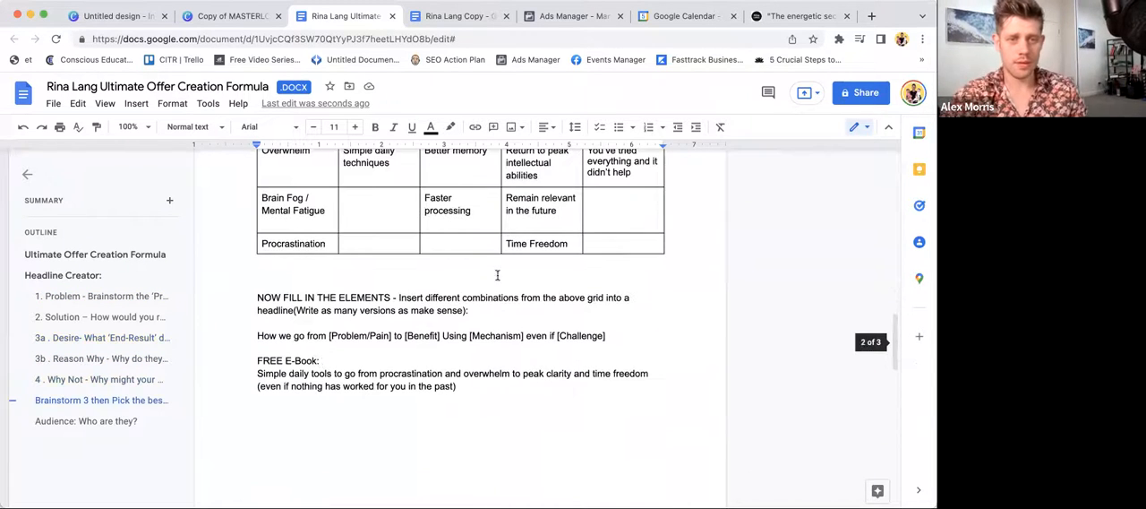
- Add the note "80 pages" below the free eBook headline, separated by a blank line
{"action": "left_click", "coordinate": [373, 394]}
{"action": "key", "text": "Return"}
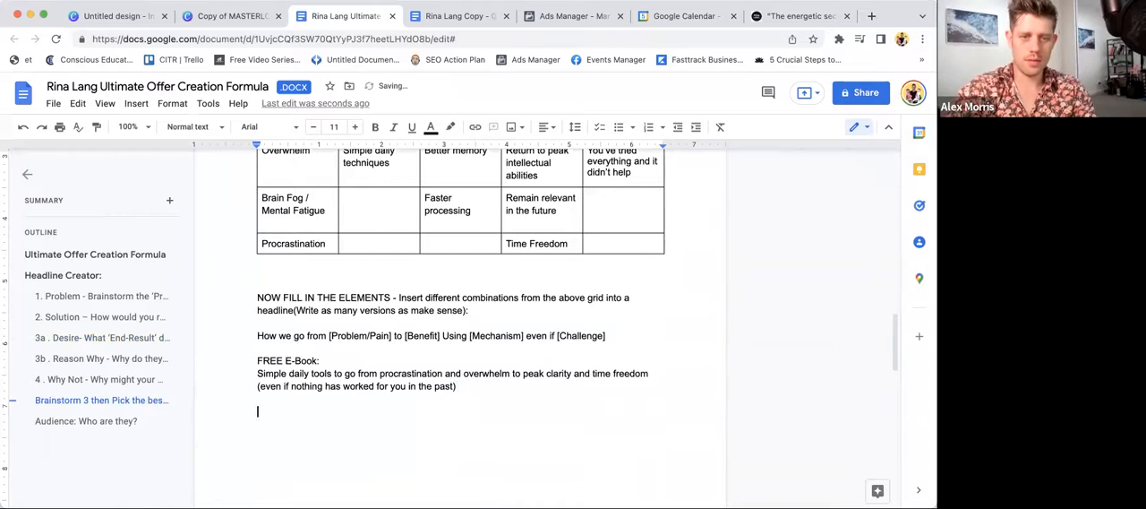
{"action": "type", "text": "80 pages"}
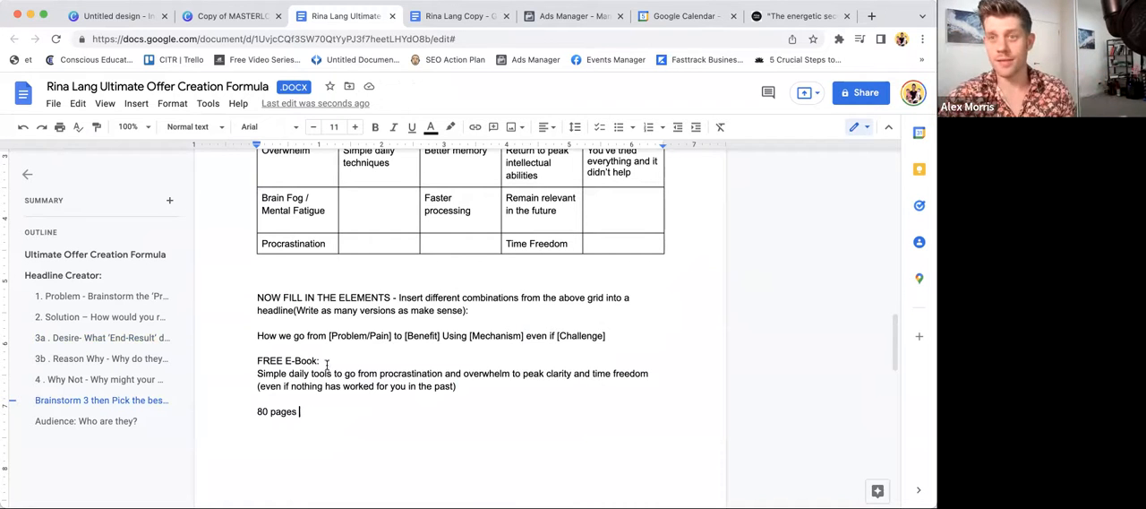
- Switch to the blank Instagram post design in Canva and upload the portrait and book mockup images, keeping the canvas empty
{"action": "left_click", "coordinate": [203, 18]}
{"action": "left_click", "coordinate": [116, 15]}
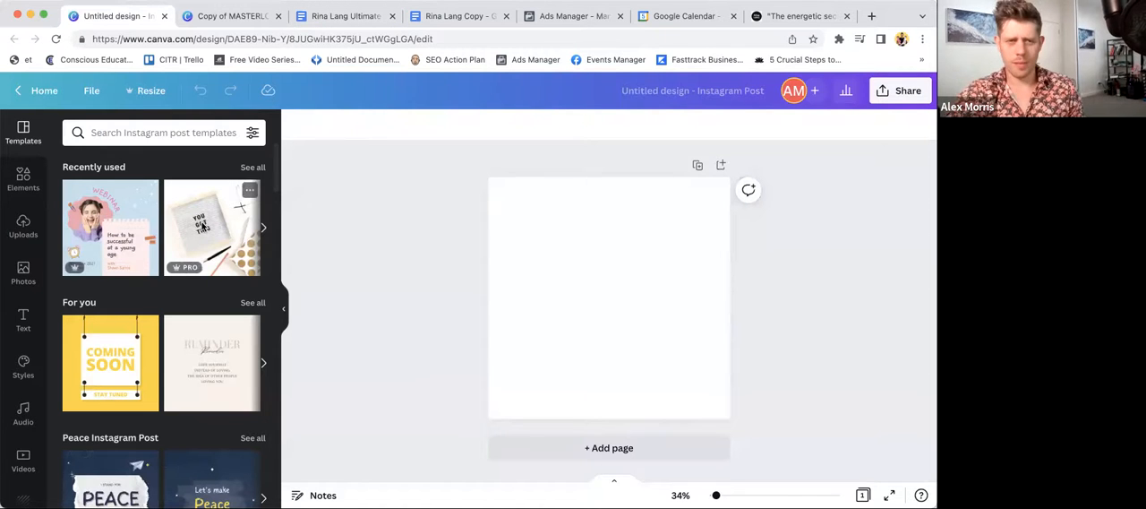
{"action": "left_click", "coordinate": [24, 229]}
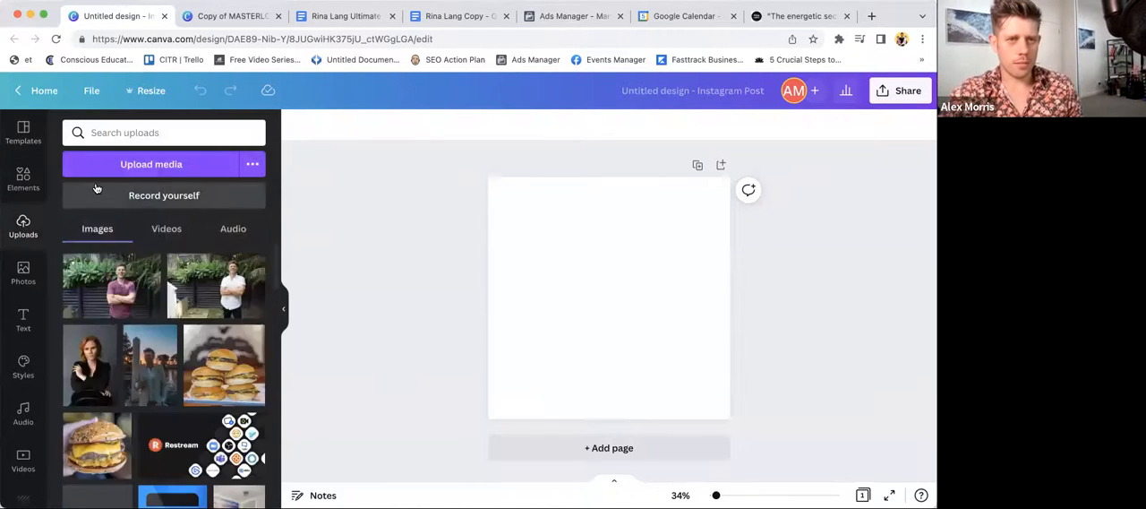
{"action": "left_click", "coordinate": [118, 166]}
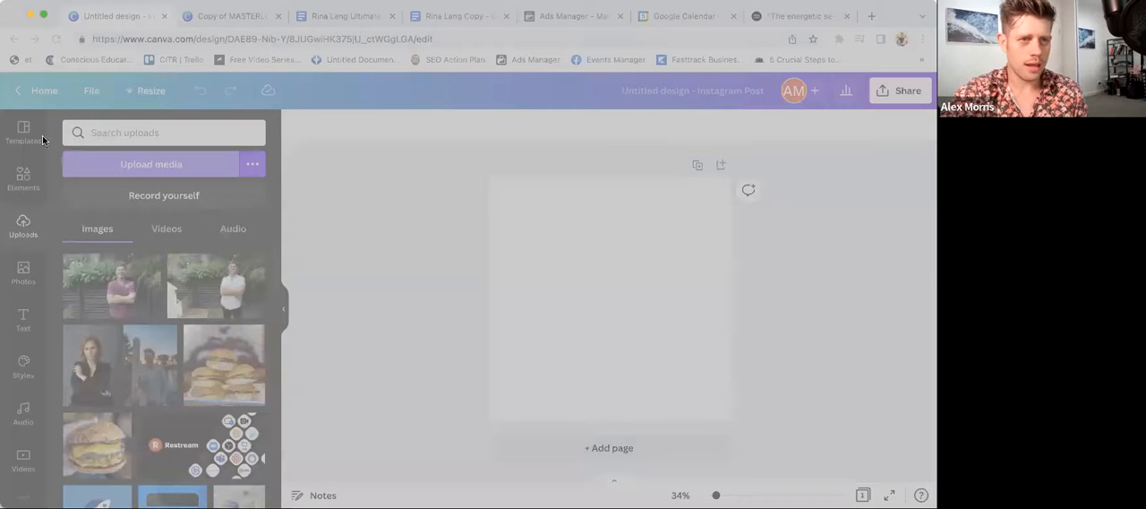
{"action": "double_click", "coordinate": [179, 141]}
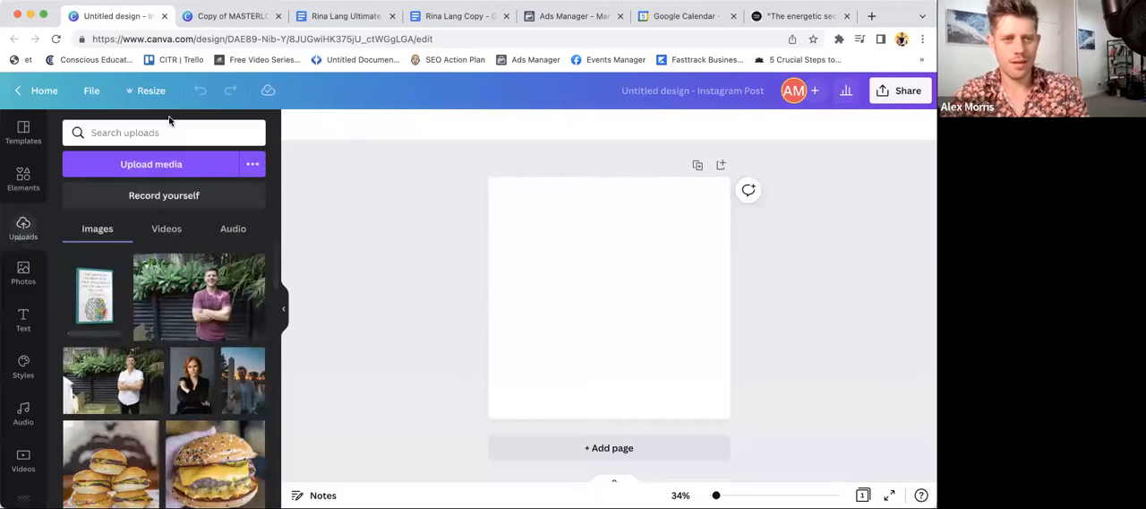
{"action": "left_click", "coordinate": [93, 301]}
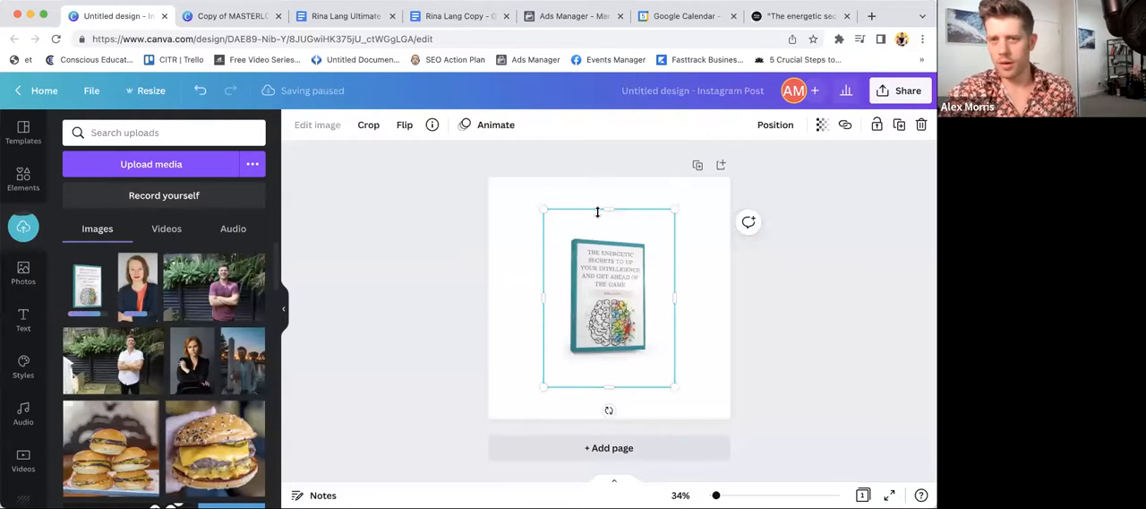
{"action": "key", "text": "Delete"}
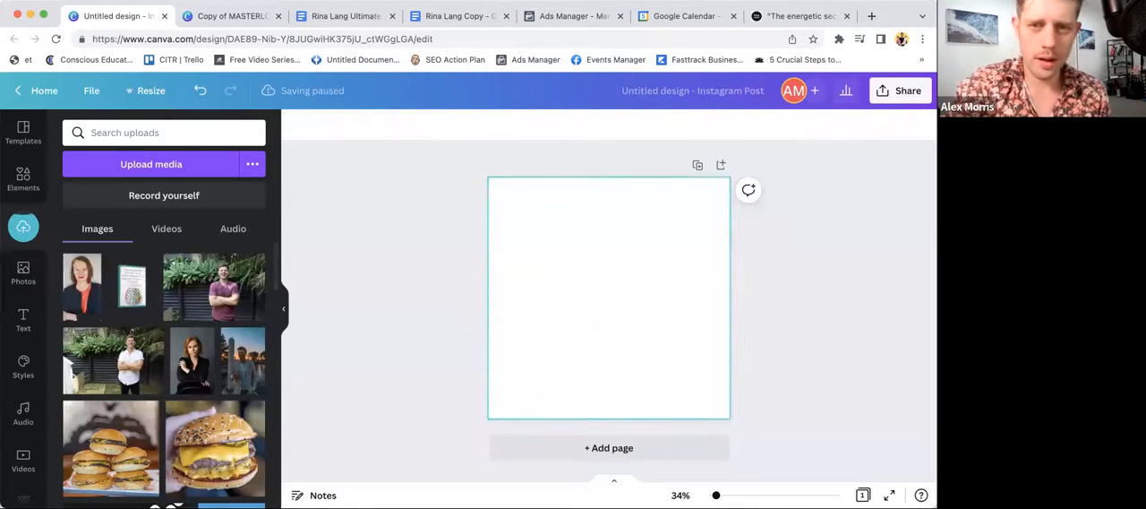
- Place the uploaded portrait in the canvas's lower-left corner, enlarged to about half the canvas width, with its background removed
{"action": "left_click", "coordinate": [82, 292]}
{"action": "left_click_drag", "start_coordinate": [592, 276], "coordinate": [503, 327]}
{"action": "left_click", "coordinate": [306, 127]}
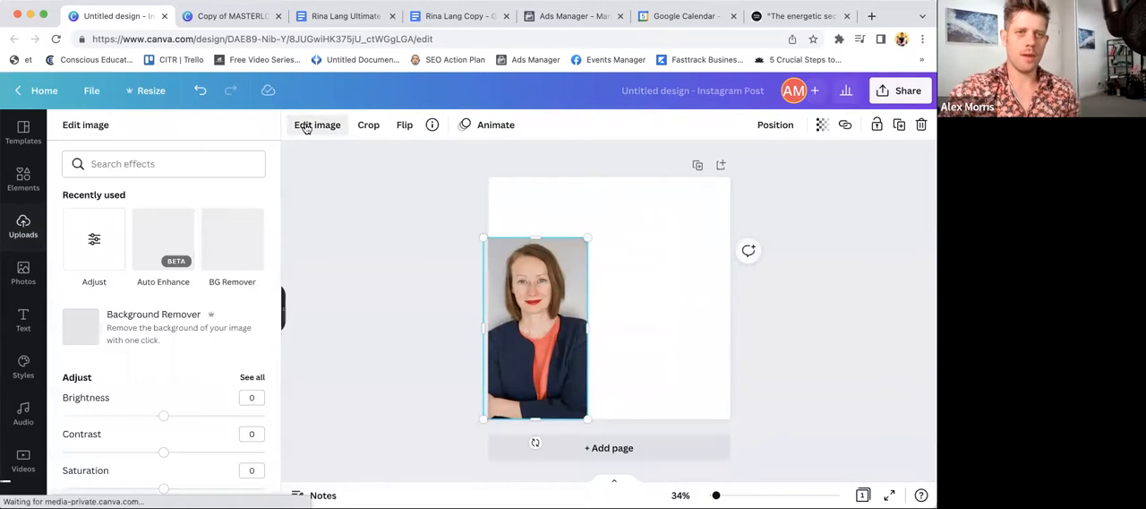
{"action": "left_click", "coordinate": [220, 238]}
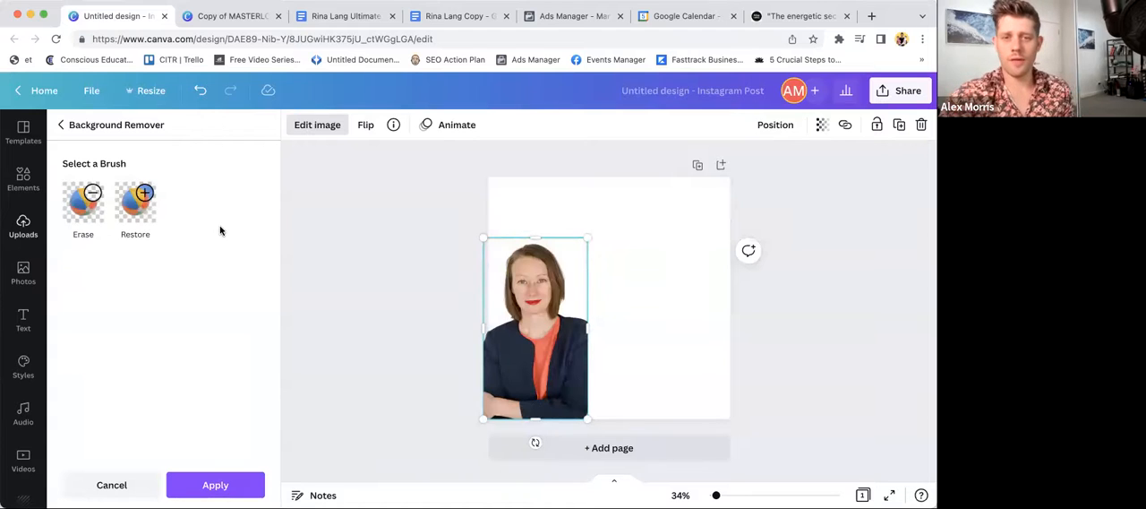
{"action": "left_click_drag", "start_coordinate": [588, 239], "coordinate": [618, 195]}
{"action": "left_click", "coordinate": [549, 302]}
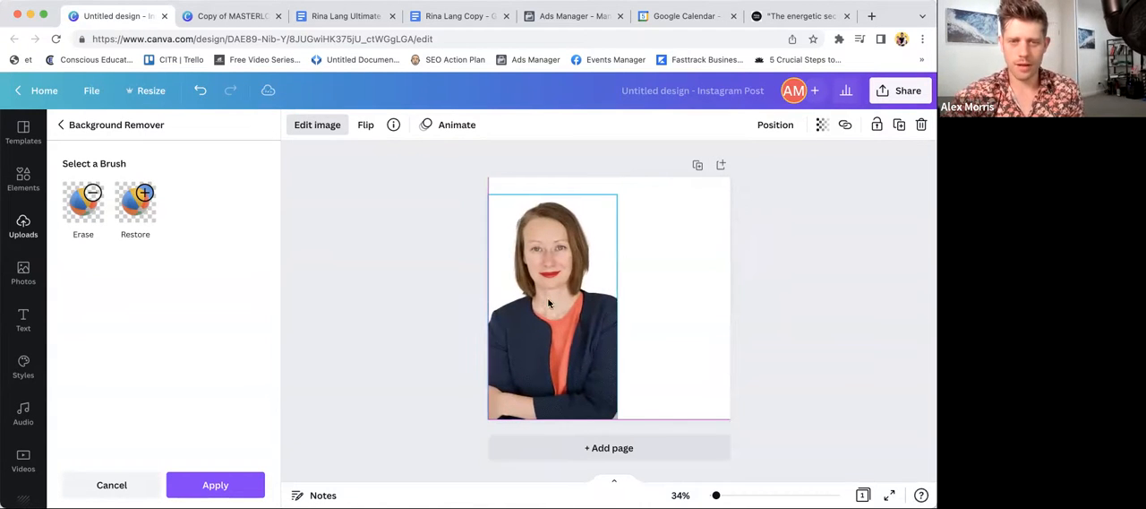
{"action": "left_click", "coordinate": [236, 481]}
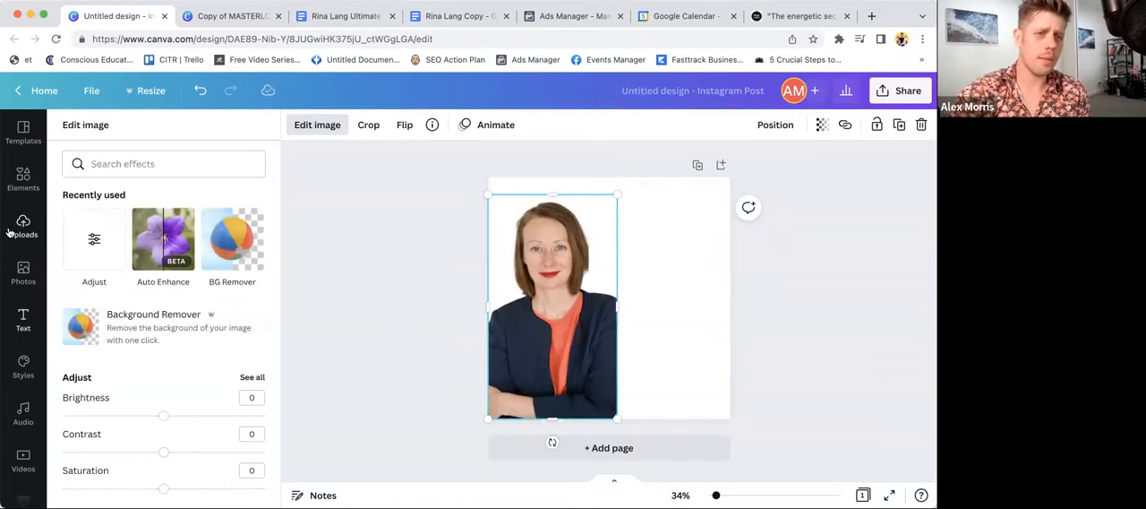
- Add the uploaded book mockup beside the portrait and crop its empty margins at the top, bottom and sides
{"action": "left_click", "coordinate": [23, 226]}
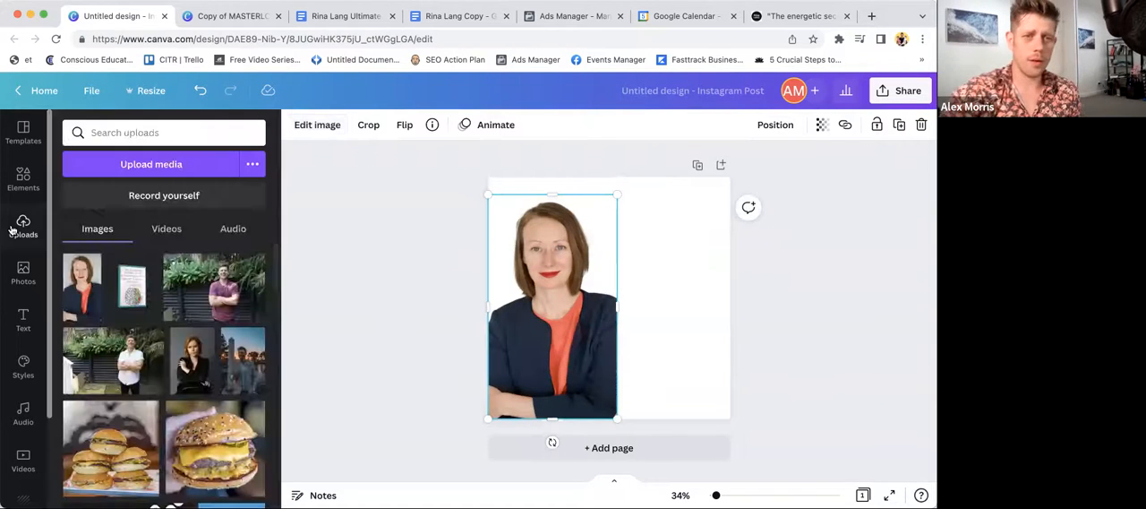
{"action": "left_click", "coordinate": [132, 294]}
{"action": "left_click_drag", "start_coordinate": [625, 264], "coordinate": [656, 272]}
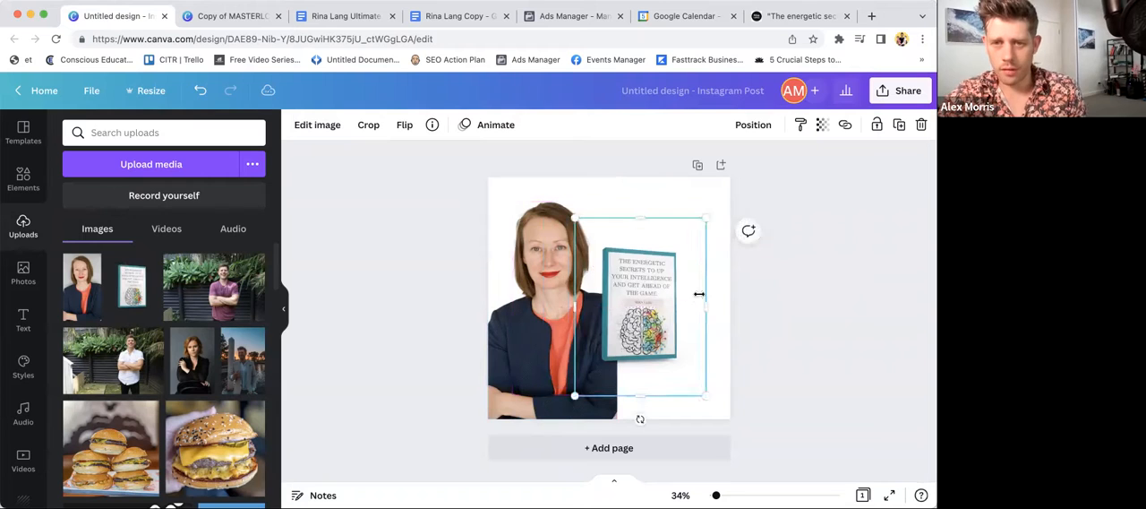
{"action": "left_click_drag", "start_coordinate": [636, 395], "coordinate": [633, 373]}
{"action": "left_click_drag", "start_coordinate": [574, 302], "coordinate": [579, 300]}
{"action": "left_click_drag", "start_coordinate": [635, 218], "coordinate": [634, 231]}
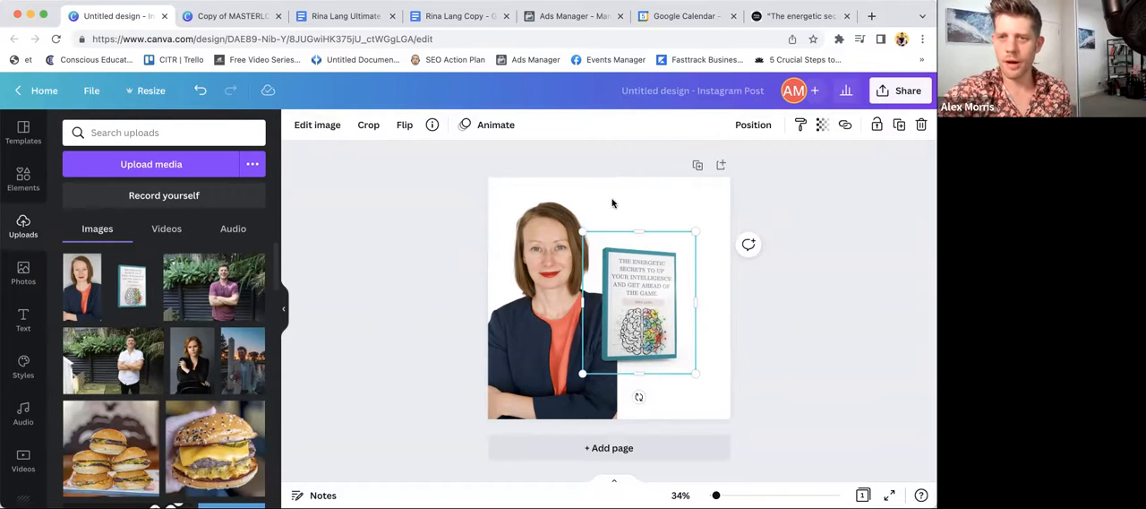
- Move the portrait up to the canvas's top edge and enlarge the book mockup in the lower-right area, slightly overlapping the portrait
{"action": "left_click_drag", "start_coordinate": [545, 224], "coordinate": [546, 205]}
{"action": "left_click_drag", "start_coordinate": [632, 272], "coordinate": [642, 319]}
{"action": "left_click_drag", "start_coordinate": [699, 276], "coordinate": [719, 257]}
{"action": "left_click_drag", "start_coordinate": [661, 330], "coordinate": [660, 337]}
{"action": "left_click_drag", "start_coordinate": [709, 260], "coordinate": [726, 238]}
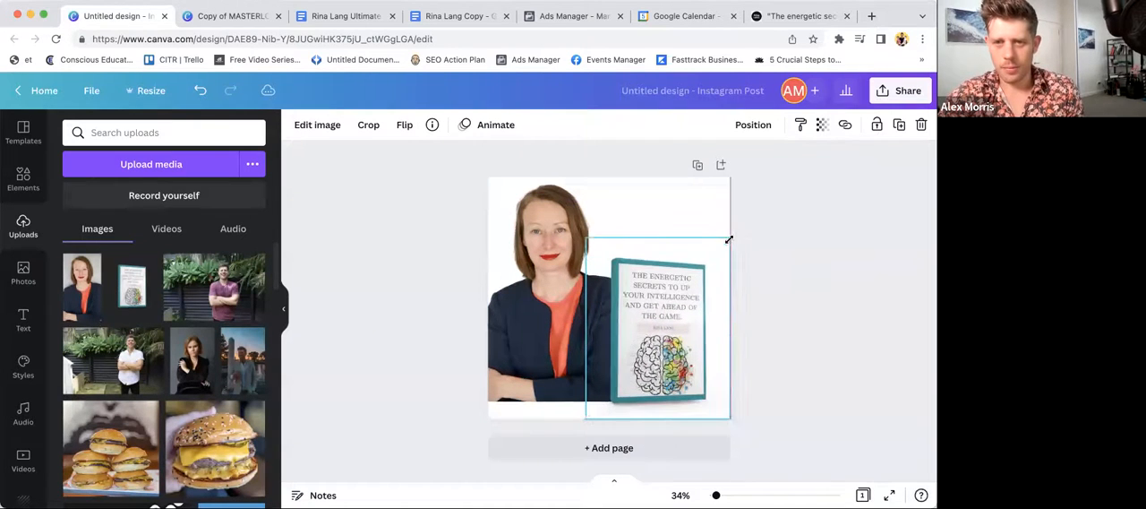
{"action": "left_click_drag", "start_coordinate": [634, 329], "coordinate": [635, 327]}
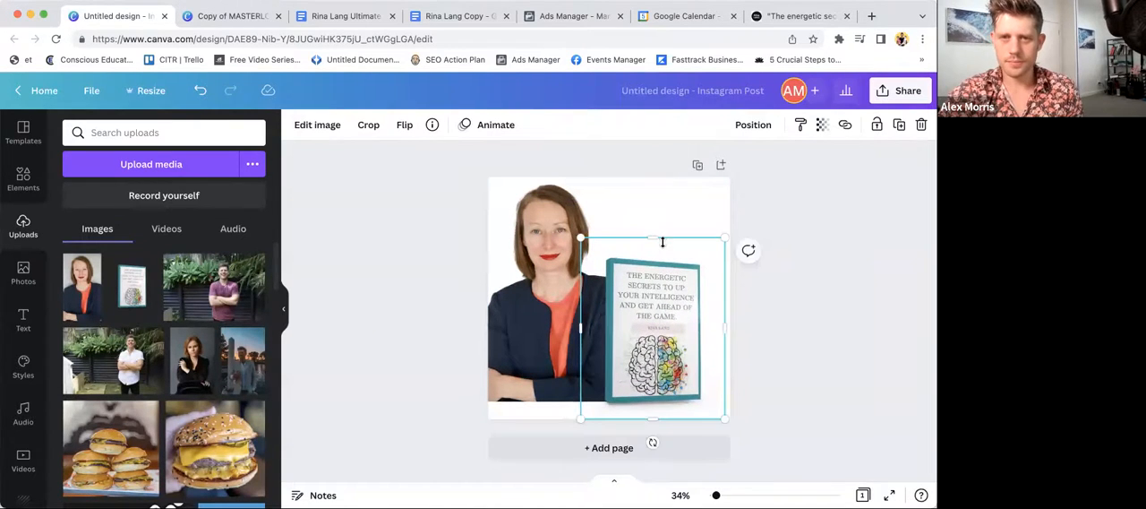
{"action": "left_click_drag", "start_coordinate": [716, 238], "coordinate": [722, 232]}
{"action": "left_click_drag", "start_coordinate": [654, 310], "coordinate": [649, 308]}
{"action": "left_click", "coordinate": [744, 204]}
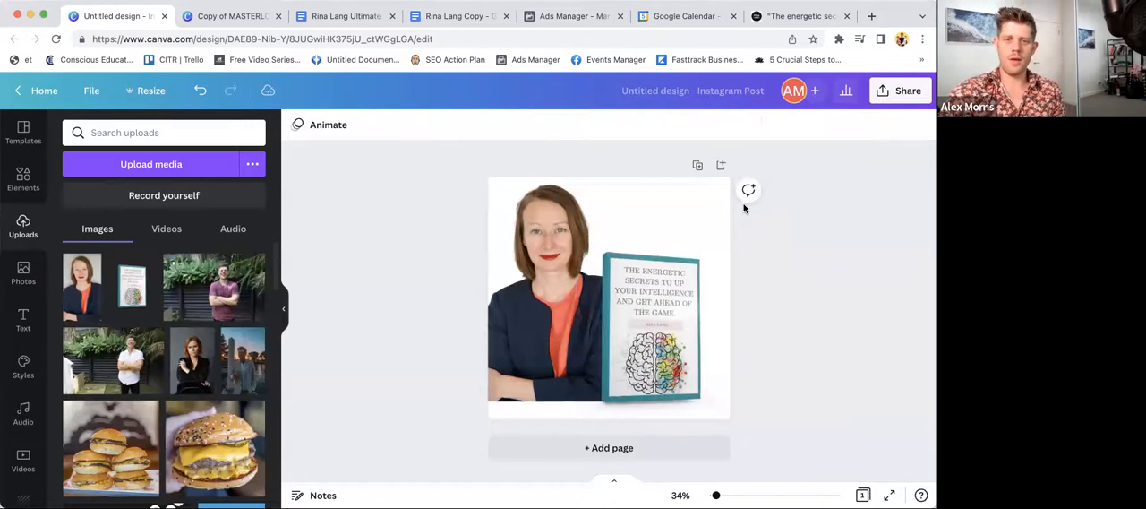
- Shrink the portrait slightly and shift the portrait and book mockup up so their lower edges roughly line up
{"action": "left_click", "coordinate": [558, 282]}
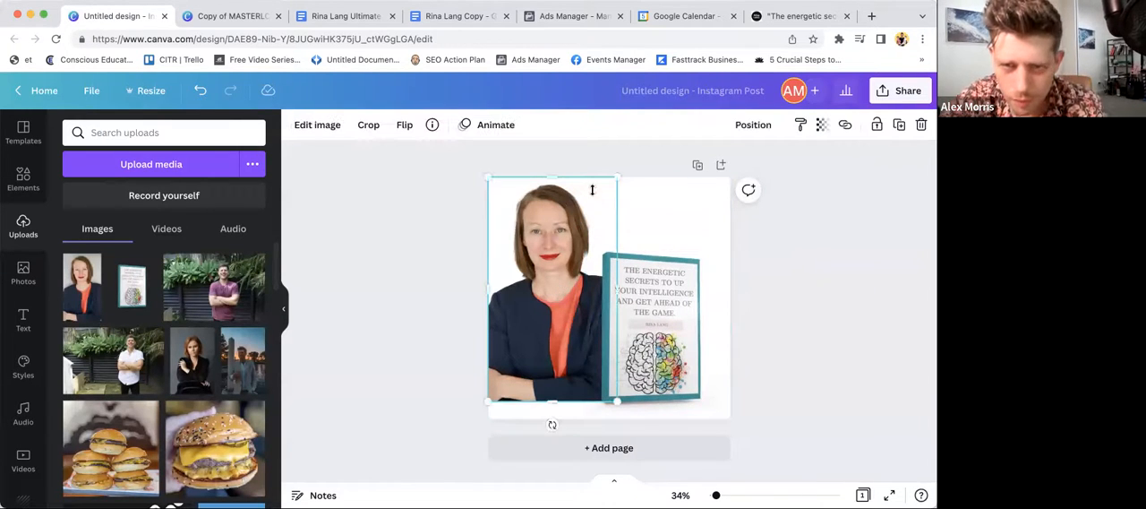
{"action": "left_click_drag", "start_coordinate": [612, 181], "coordinate": [611, 187]}
{"action": "left_click_drag", "start_coordinate": [553, 244], "coordinate": [552, 238]}
{"action": "left_click_drag", "start_coordinate": [640, 306], "coordinate": [639, 297]}
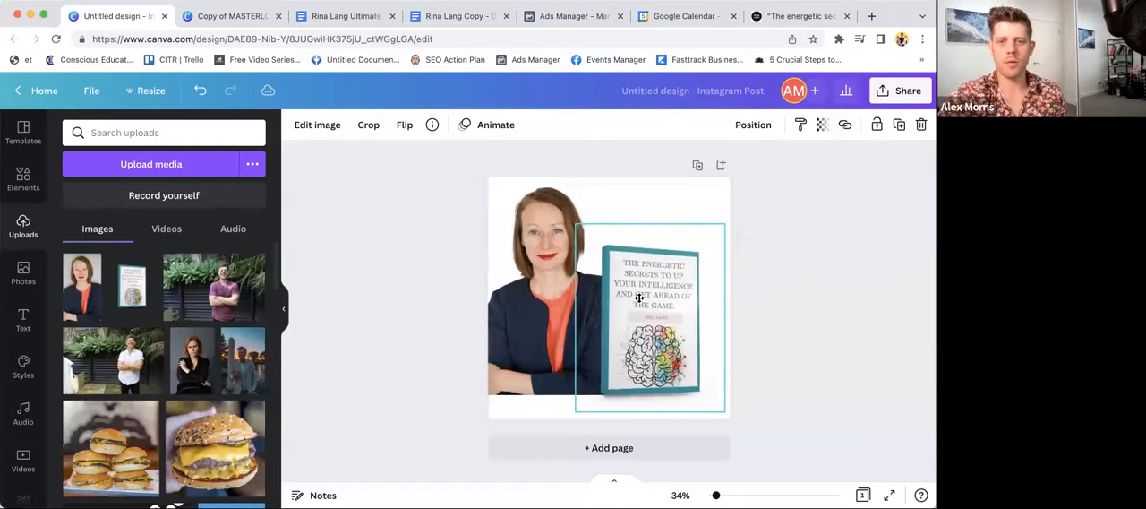
{"action": "left_click", "coordinate": [745, 201]}
- Try yellow and the portrait's peach tone as the page background, and settle on the light grey from the book mockup's photo colors
{"action": "scroll", "coordinate": [16, 215], "scroll_direction": "down", "scroll_amount": 1}
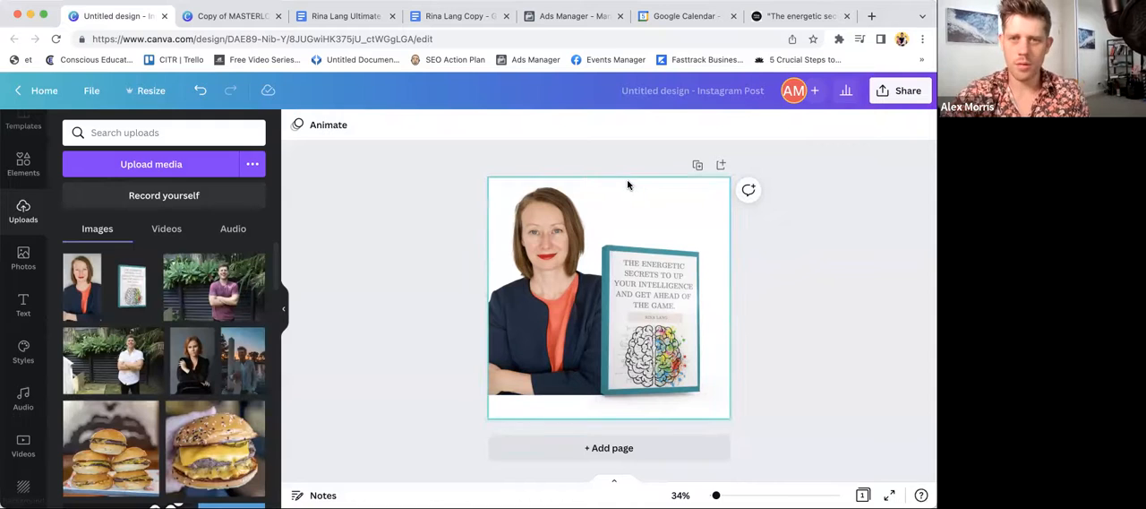
{"action": "left_click", "coordinate": [295, 125]}
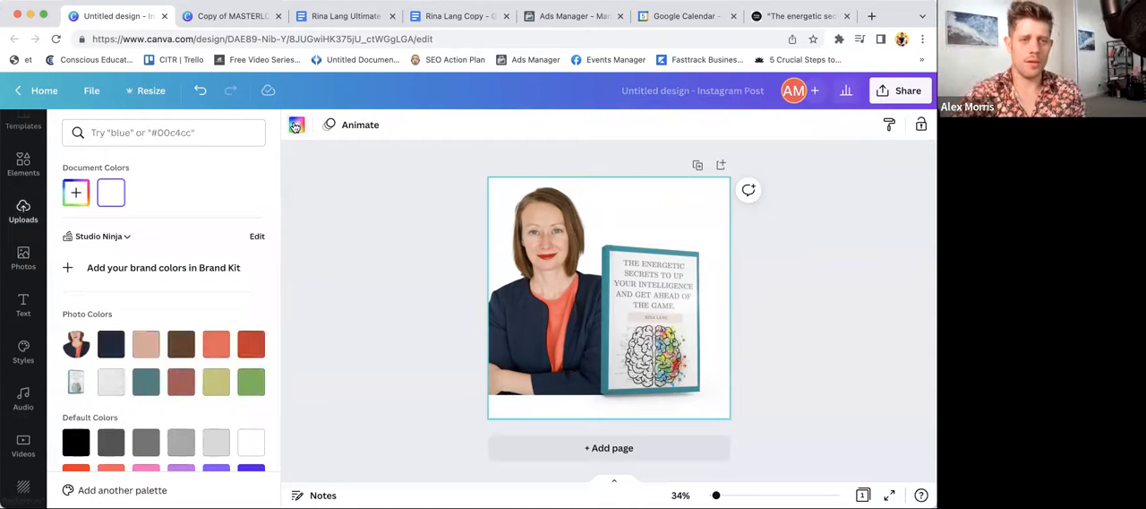
{"action": "scroll", "coordinate": [170, 389], "scroll_direction": "down", "scroll_amount": 3}
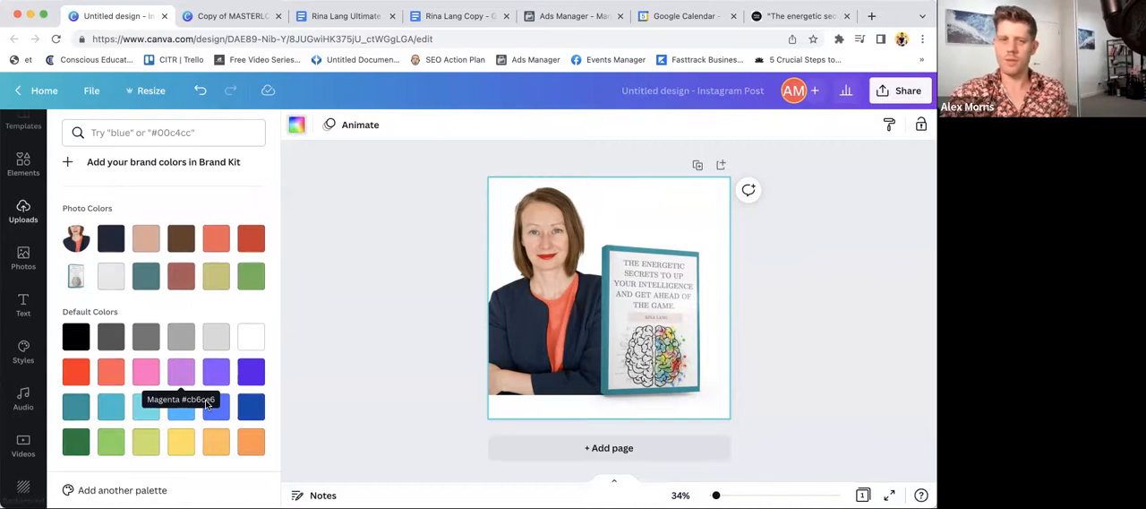
{"action": "left_click", "coordinate": [182, 443]}
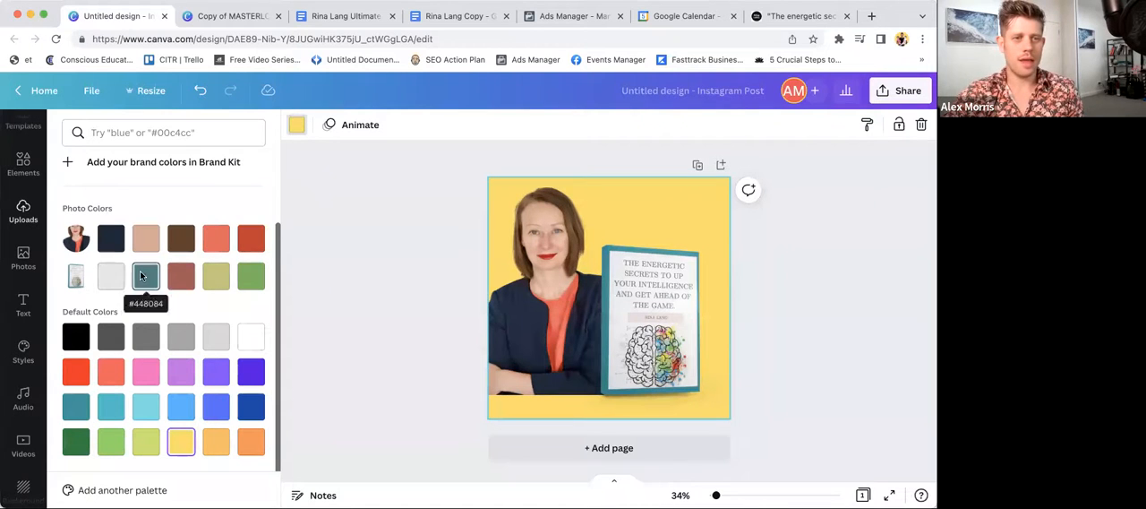
{"action": "left_click", "coordinate": [147, 242]}
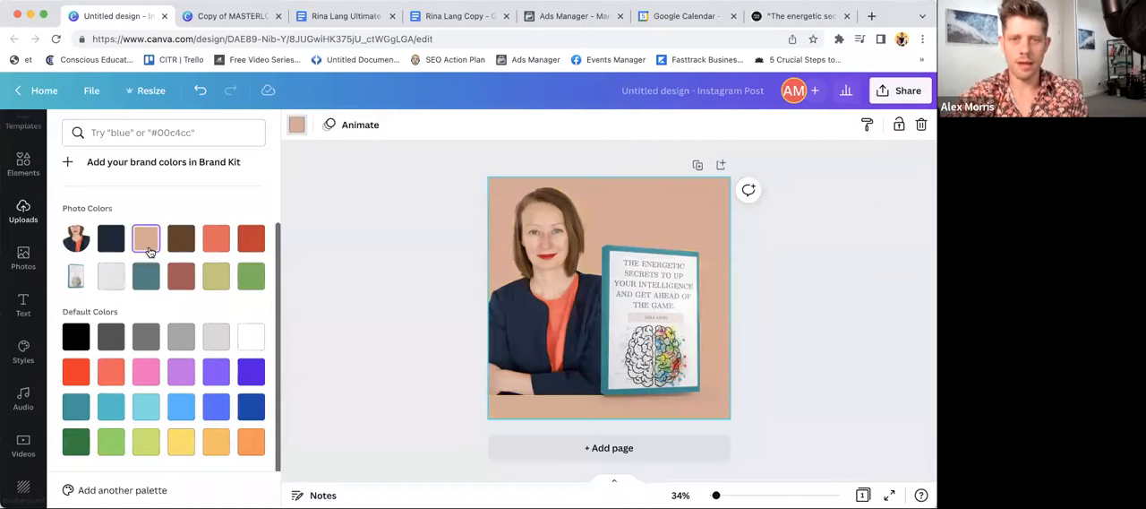
{"action": "left_click", "coordinate": [114, 280]}
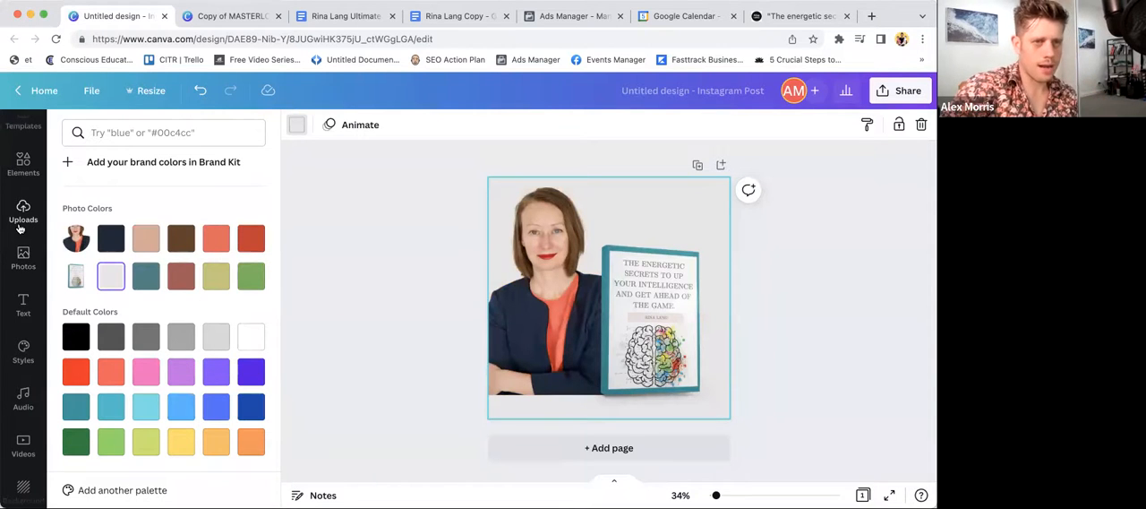
- Search the elements library for "gradient"
{"action": "left_click", "coordinate": [24, 180]}
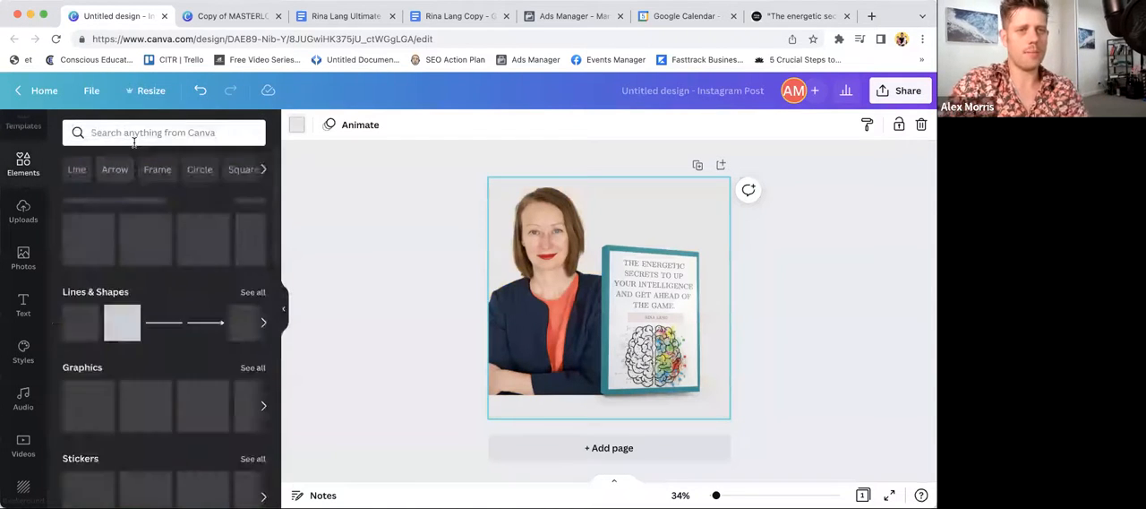
{"action": "left_click", "coordinate": [134, 134]}
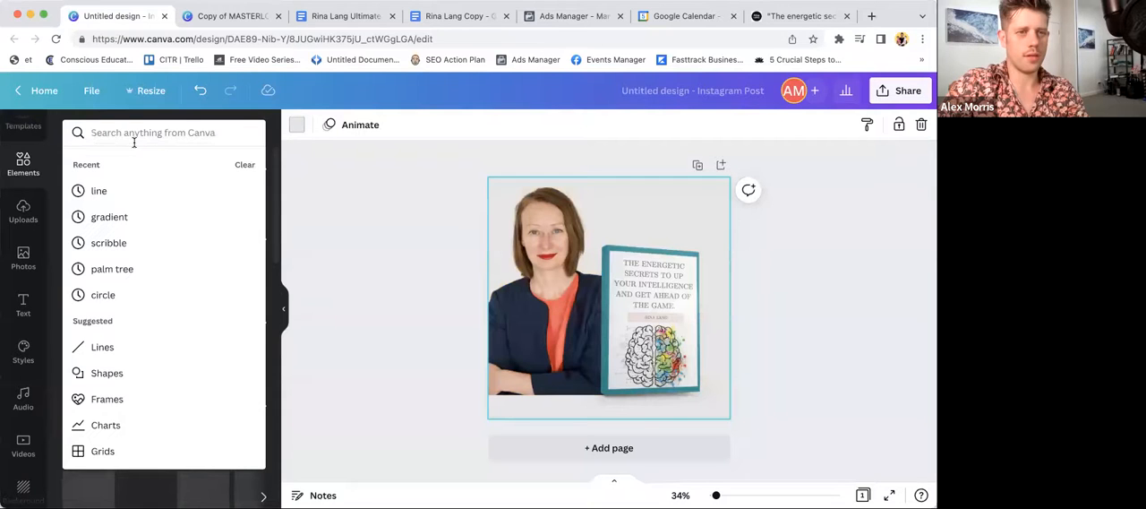
{"action": "type", "text": "gradient"}
{"action": "key", "text": "Return"}
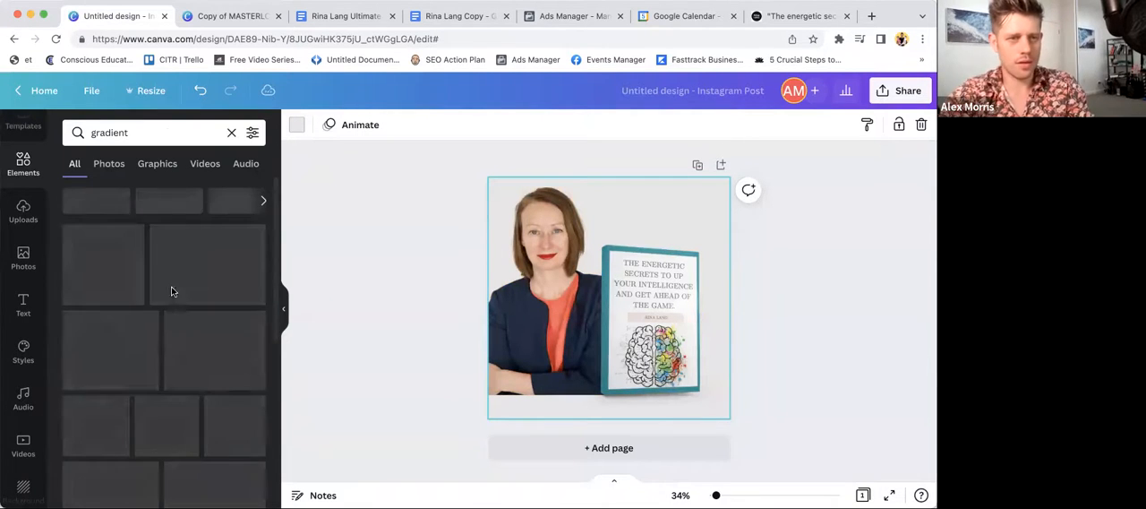
- Look through the gradient results for a background that suits the portrait and book mockup
{"action": "scroll", "coordinate": [172, 303], "scroll_direction": "down", "scroll_amount": 10}
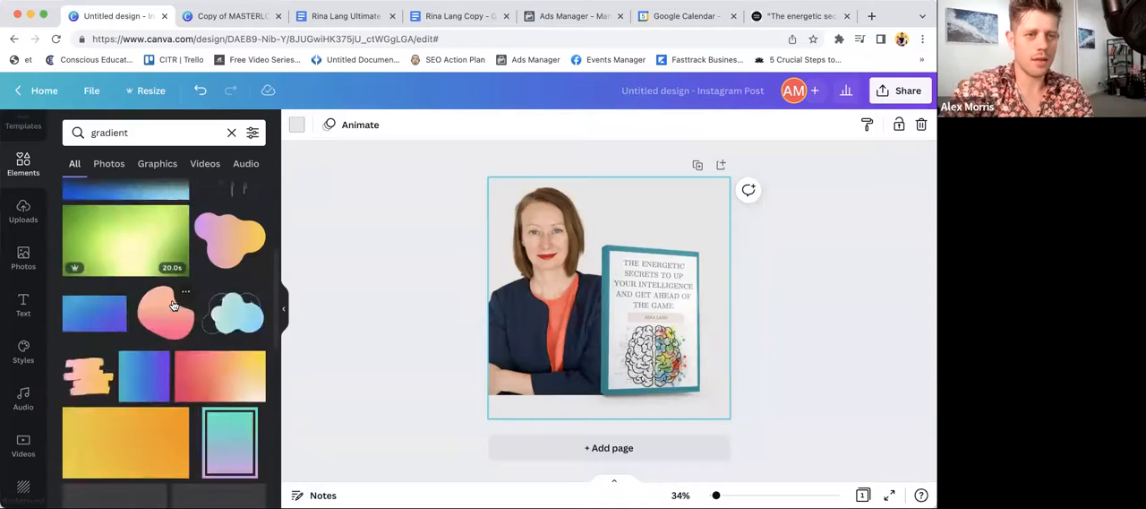
{"action": "scroll", "coordinate": [173, 305], "scroll_direction": "down", "scroll_amount": 10}
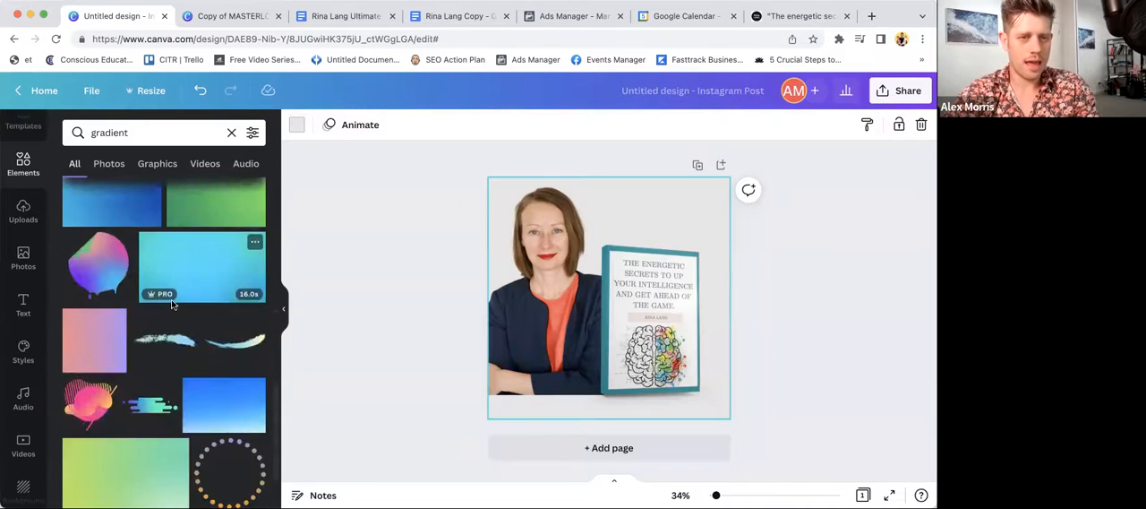
{"action": "scroll", "coordinate": [174, 305], "scroll_direction": "down", "scroll_amount": 10}
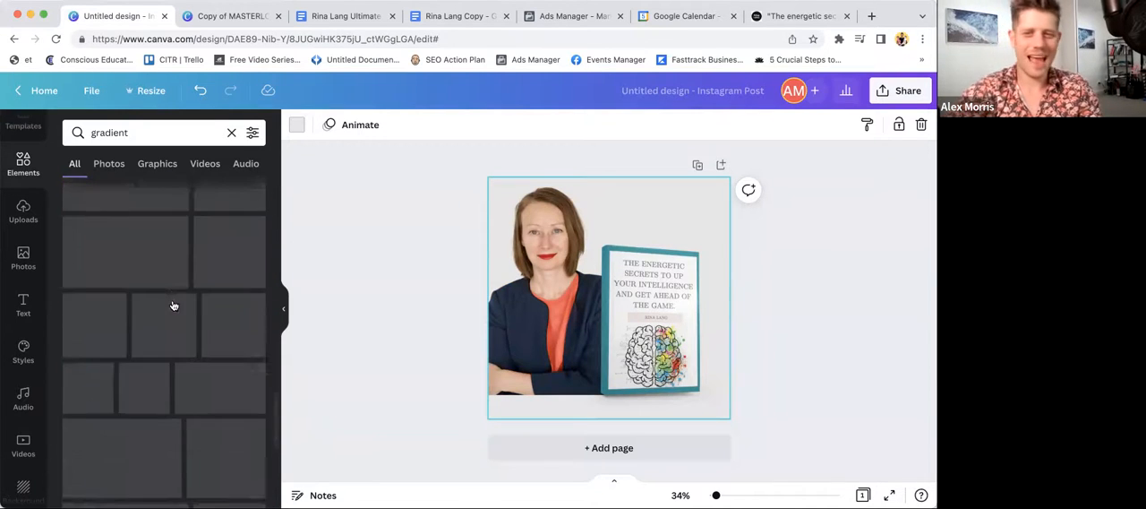
{"action": "scroll", "coordinate": [173, 306], "scroll_direction": "down", "scroll_amount": 5}
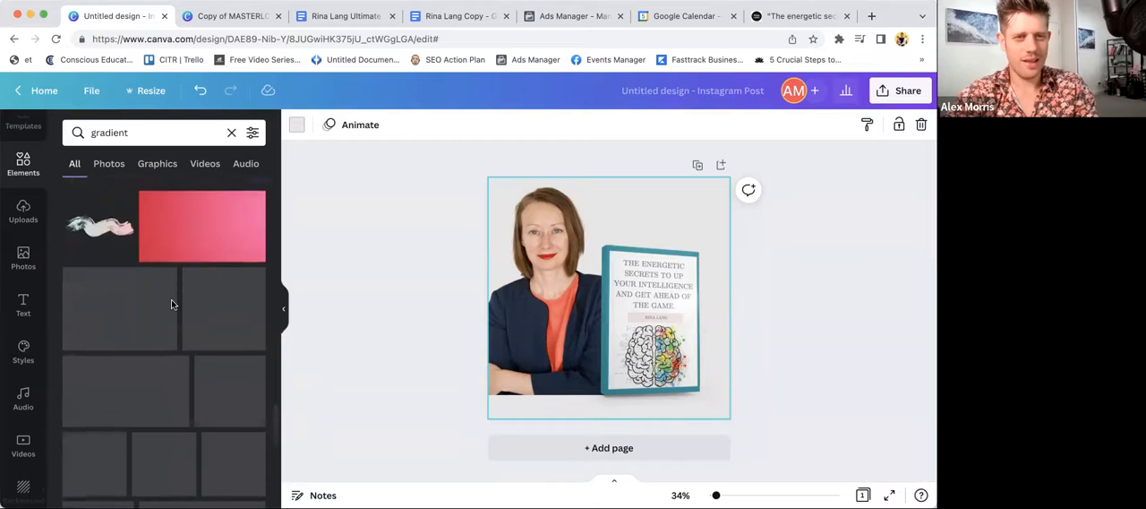
{"action": "scroll", "coordinate": [173, 306], "scroll_direction": "down", "scroll_amount": 10}
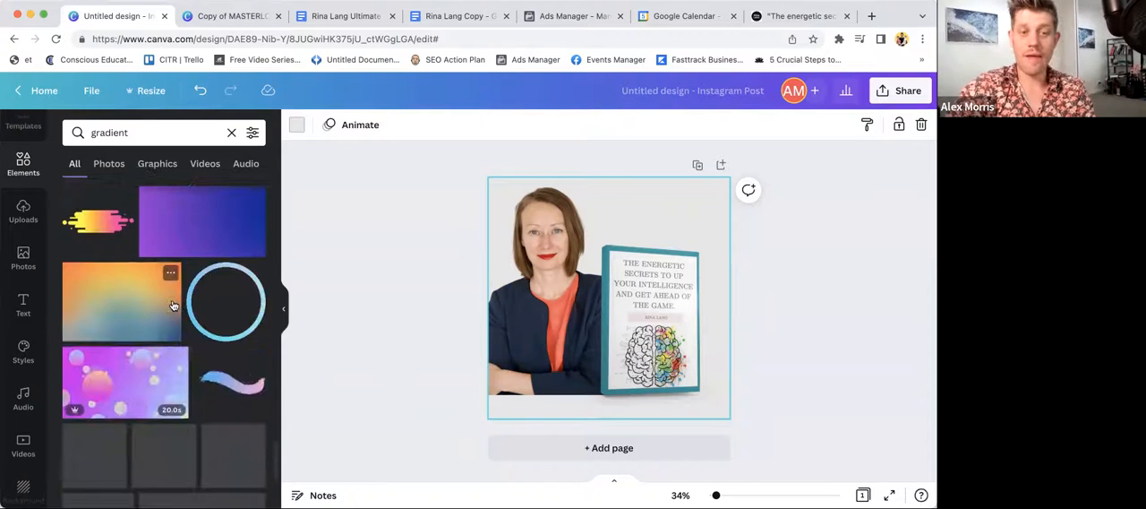
{"action": "scroll", "coordinate": [173, 305], "scroll_direction": "down", "scroll_amount": 5}
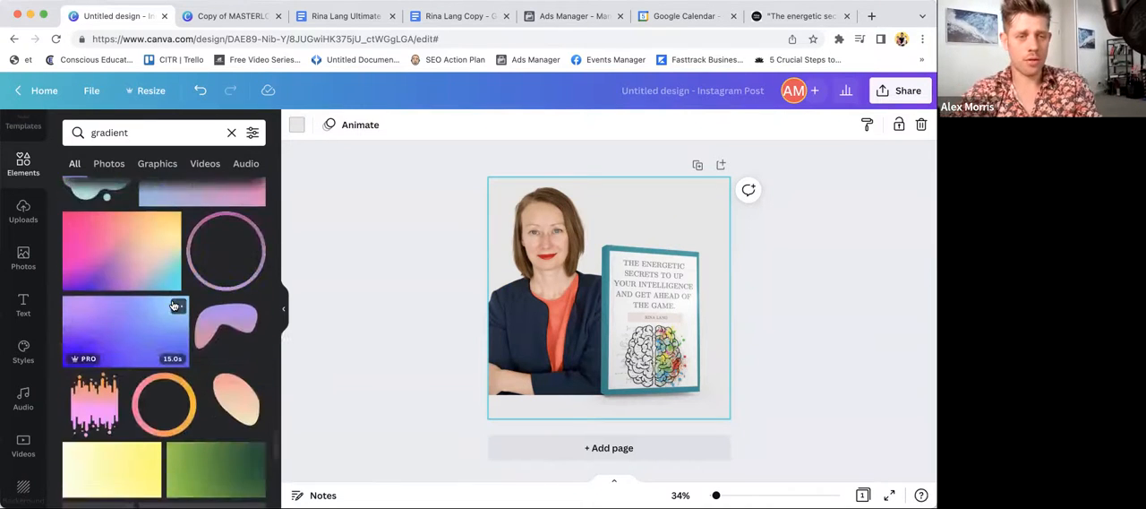
{"action": "scroll", "coordinate": [173, 305], "scroll_direction": "down", "scroll_amount": 10}
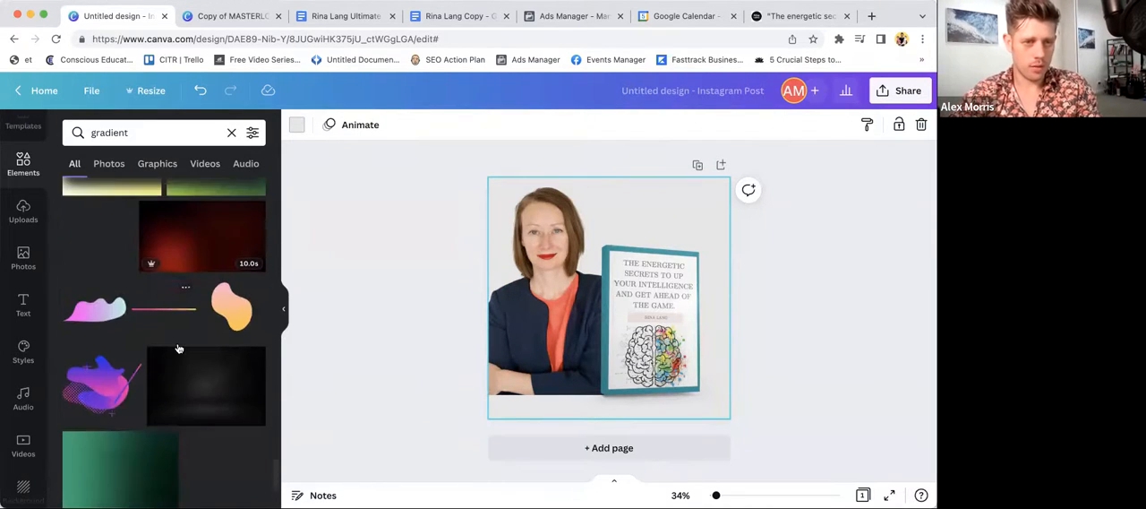
{"action": "scroll", "coordinate": [182, 397], "scroll_direction": "down", "scroll_amount": 10}
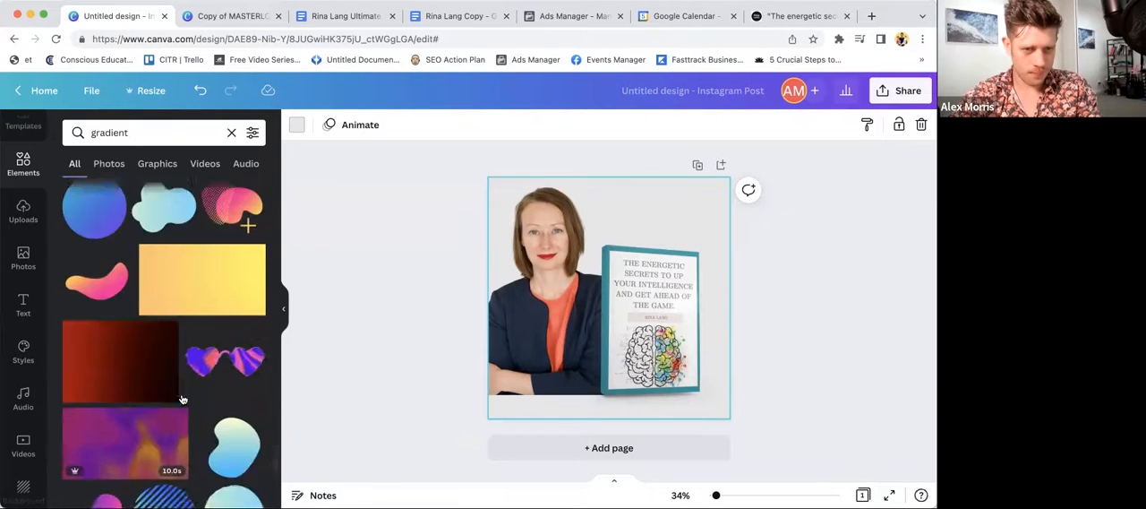
{"action": "scroll", "coordinate": [181, 397], "scroll_direction": "down", "scroll_amount": 10}
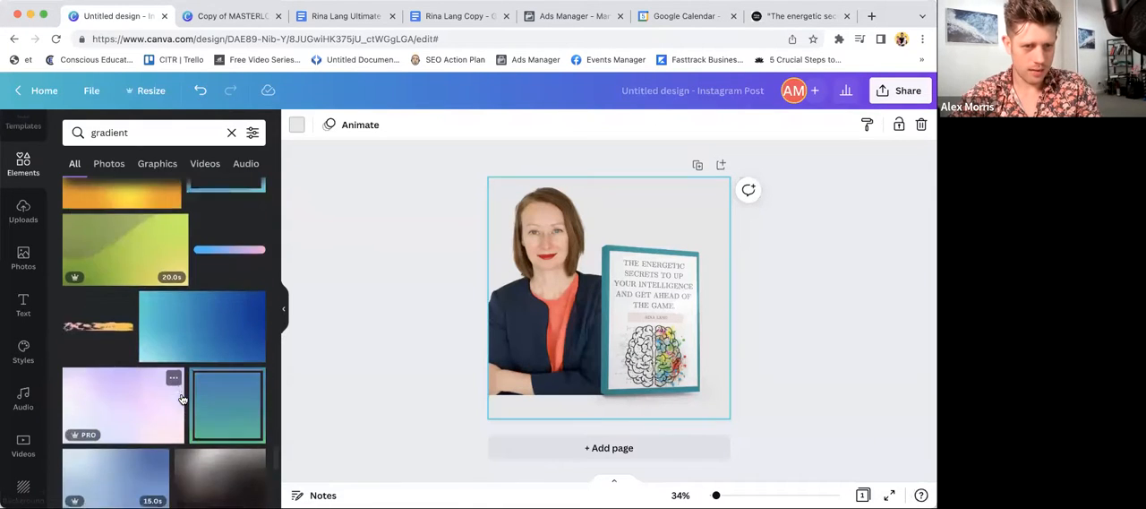
{"action": "scroll", "coordinate": [182, 396], "scroll_direction": "down", "scroll_amount": 10}
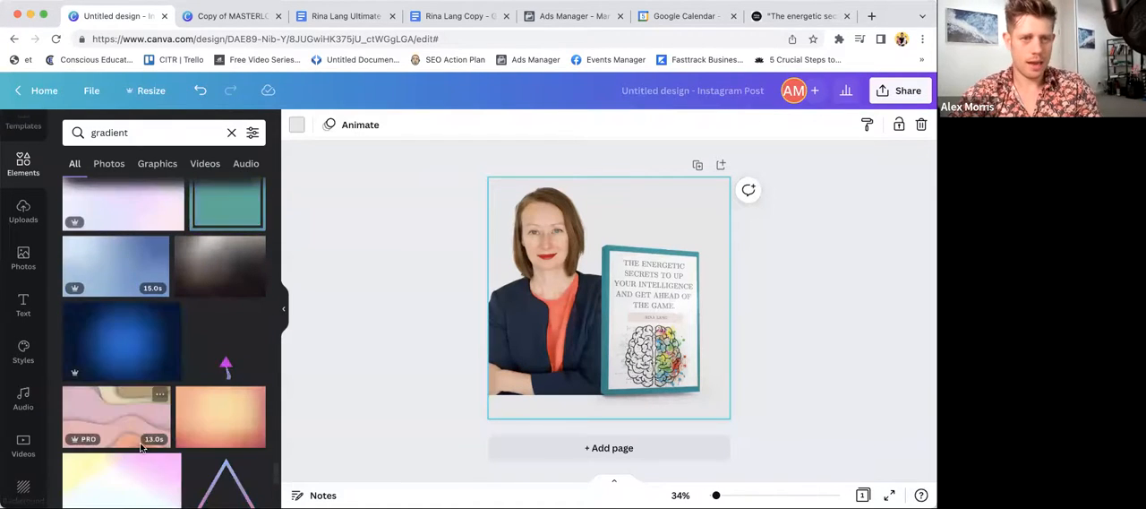
{"action": "scroll", "coordinate": [141, 439], "scroll_direction": "down", "scroll_amount": 3}
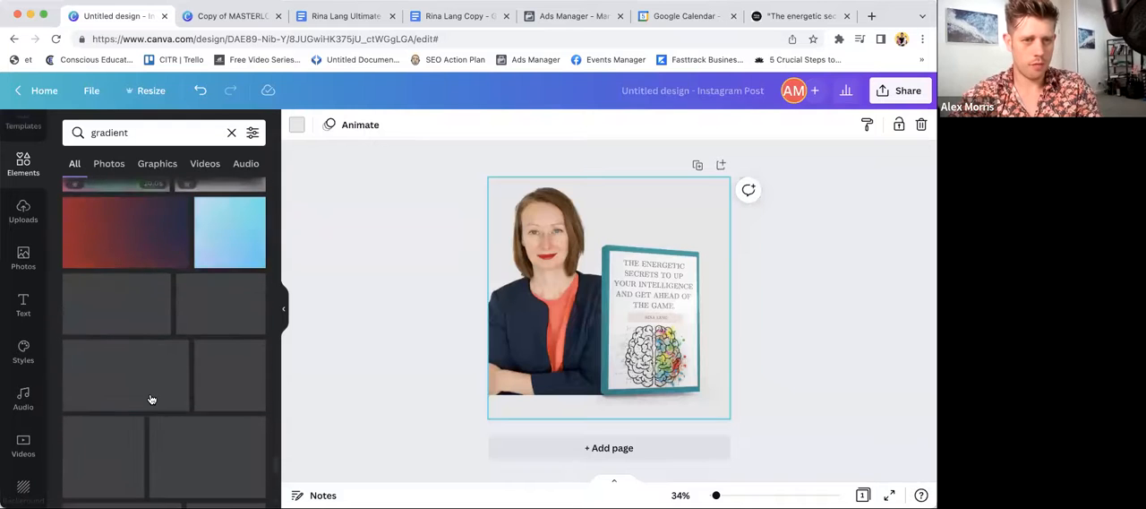
{"action": "scroll", "coordinate": [195, 475], "scroll_direction": "down", "scroll_amount": 4}
{"action": "scroll", "coordinate": [197, 479], "scroll_direction": "down", "scroll_amount": 5}
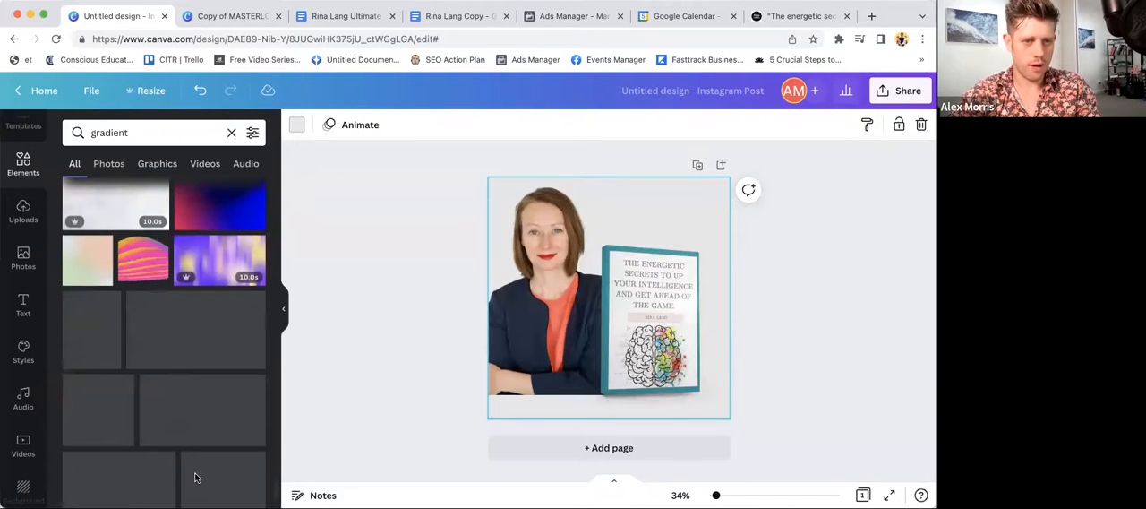
{"action": "scroll", "coordinate": [197, 479], "scroll_direction": "down", "scroll_amount": 5}
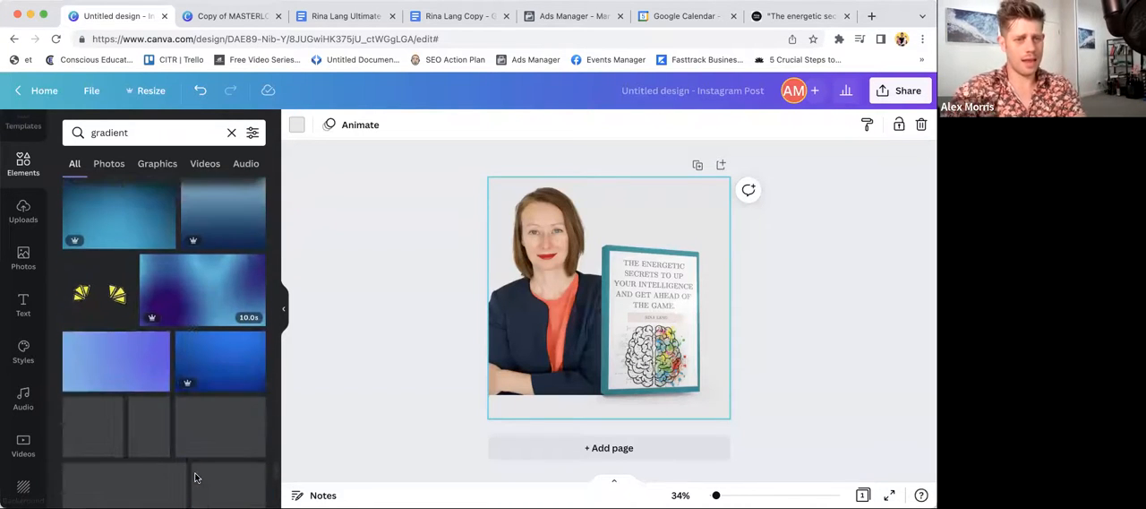
{"action": "scroll", "coordinate": [173, 461], "scroll_direction": "down", "scroll_amount": 8}
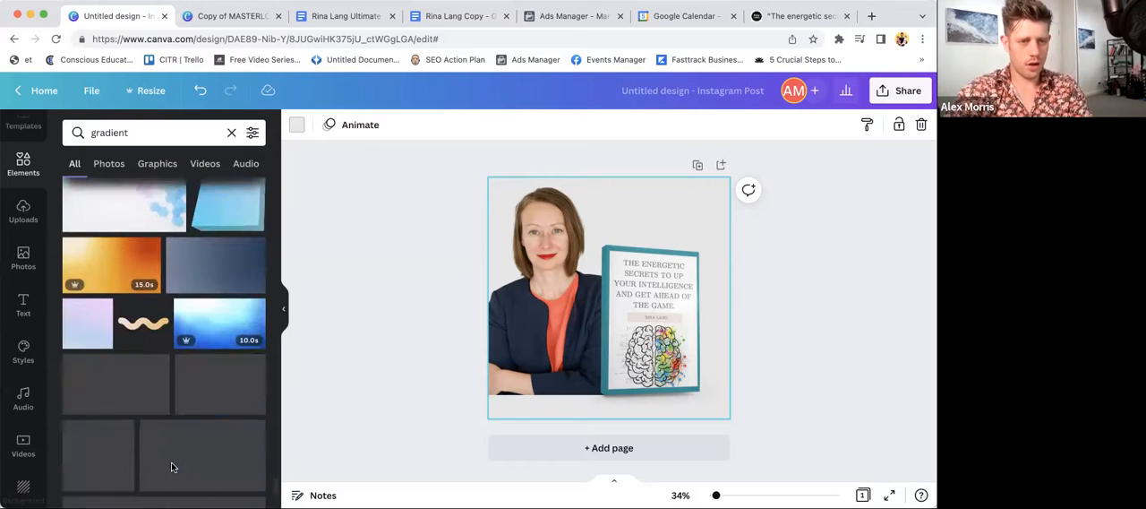
{"action": "scroll", "coordinate": [174, 468], "scroll_direction": "down", "scroll_amount": 8}
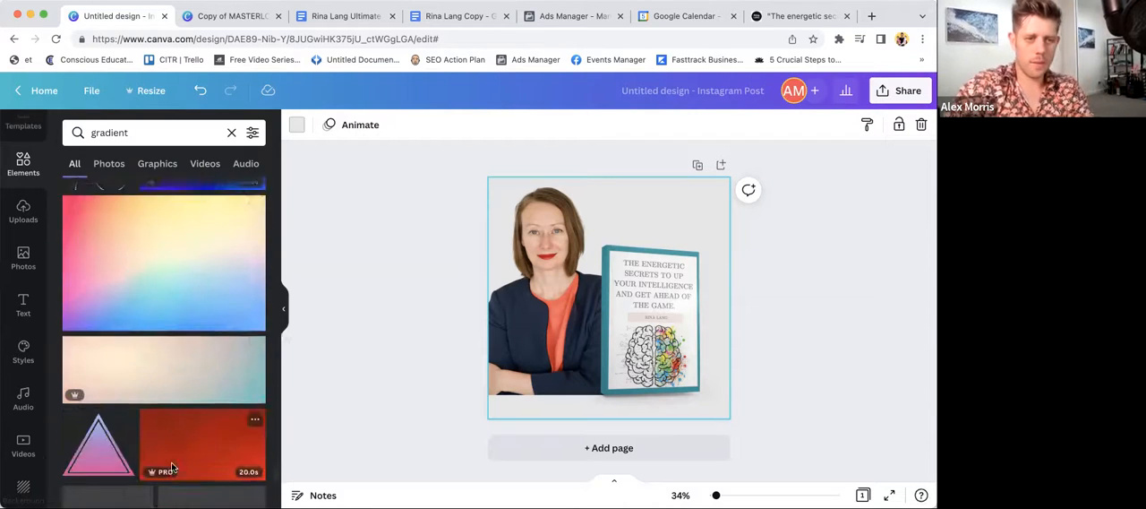
{"action": "scroll", "coordinate": [174, 468], "scroll_direction": "down", "scroll_amount": 8}
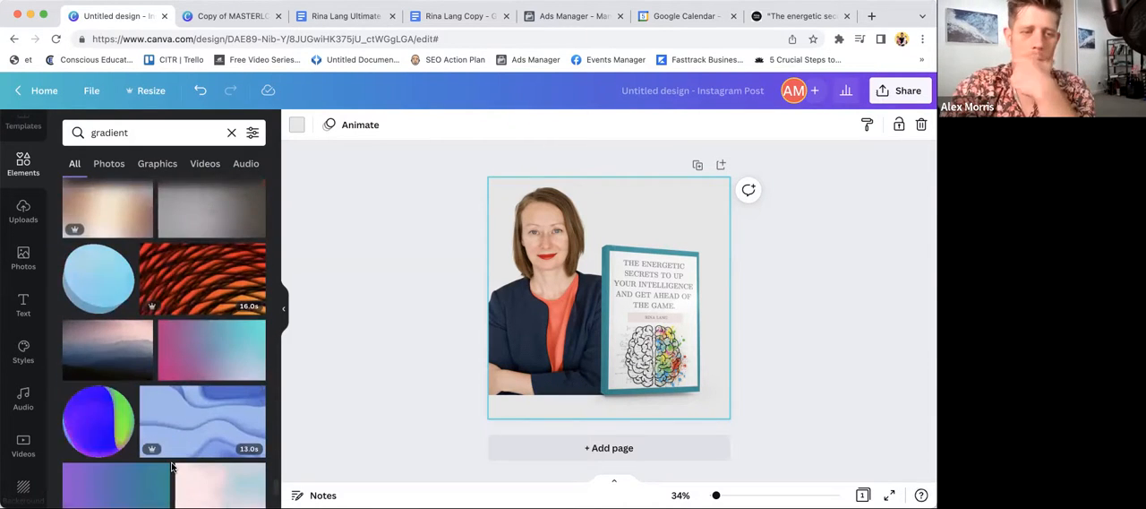
{"action": "scroll", "coordinate": [174, 467], "scroll_direction": "down", "scroll_amount": 8}
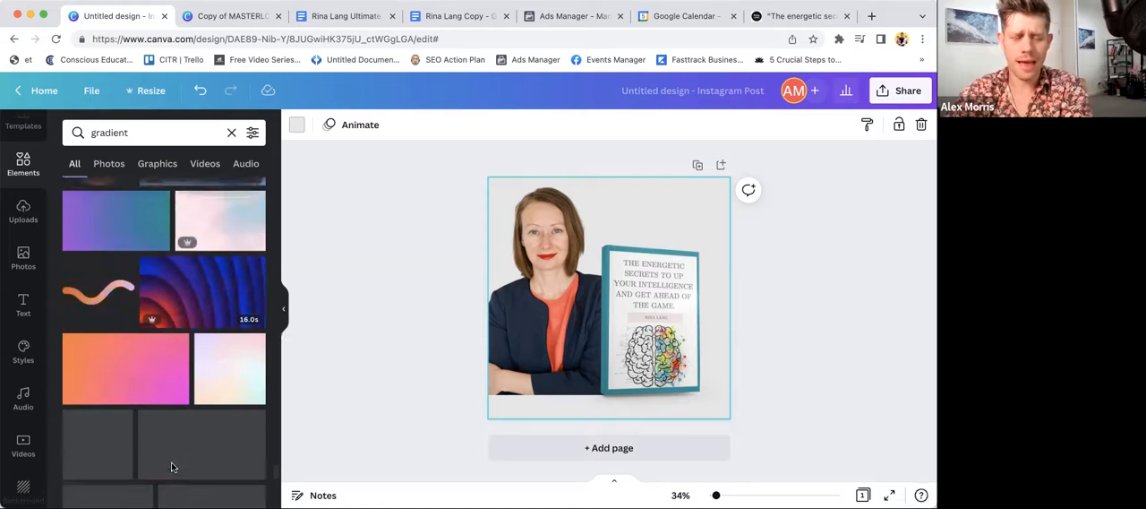
{"action": "scroll", "coordinate": [173, 466], "scroll_direction": "down", "scroll_amount": 3}
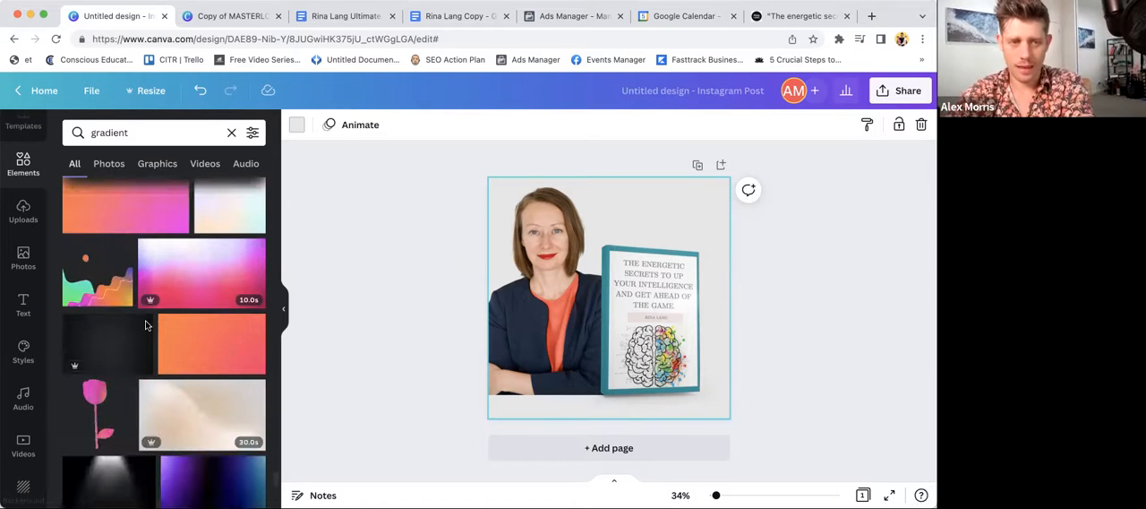
{"action": "scroll", "coordinate": [154, 348], "scroll_direction": "down", "scroll_amount": 10}
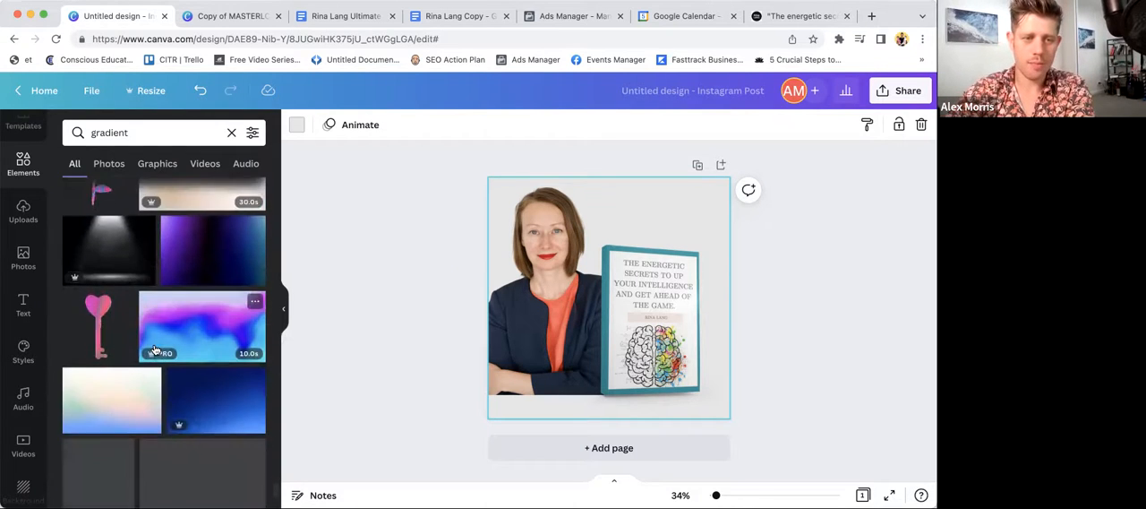
{"action": "scroll", "coordinate": [154, 349], "scroll_direction": "down", "scroll_amount": 10}
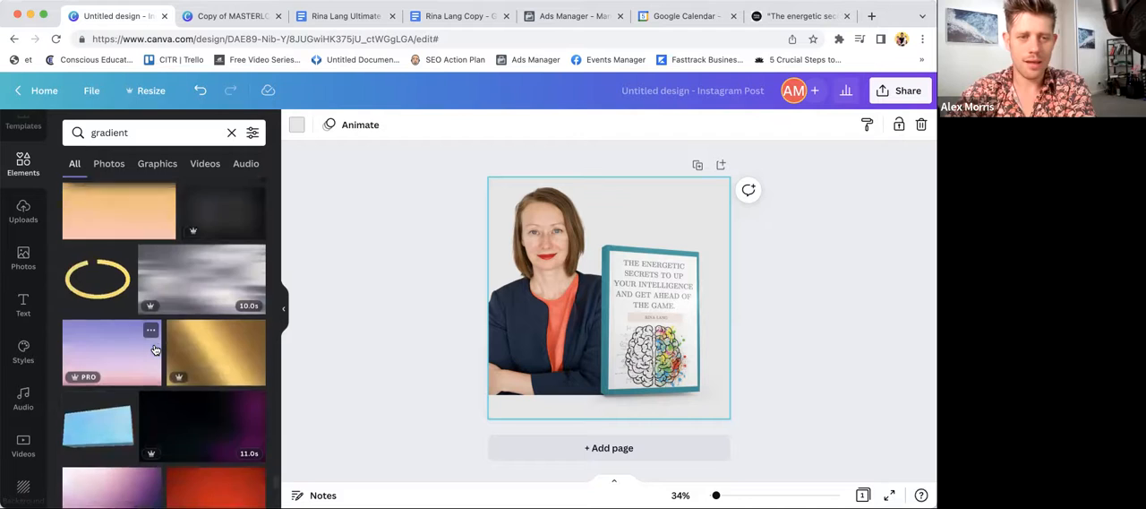
{"action": "scroll", "coordinate": [154, 348], "scroll_direction": "down", "scroll_amount": 12}
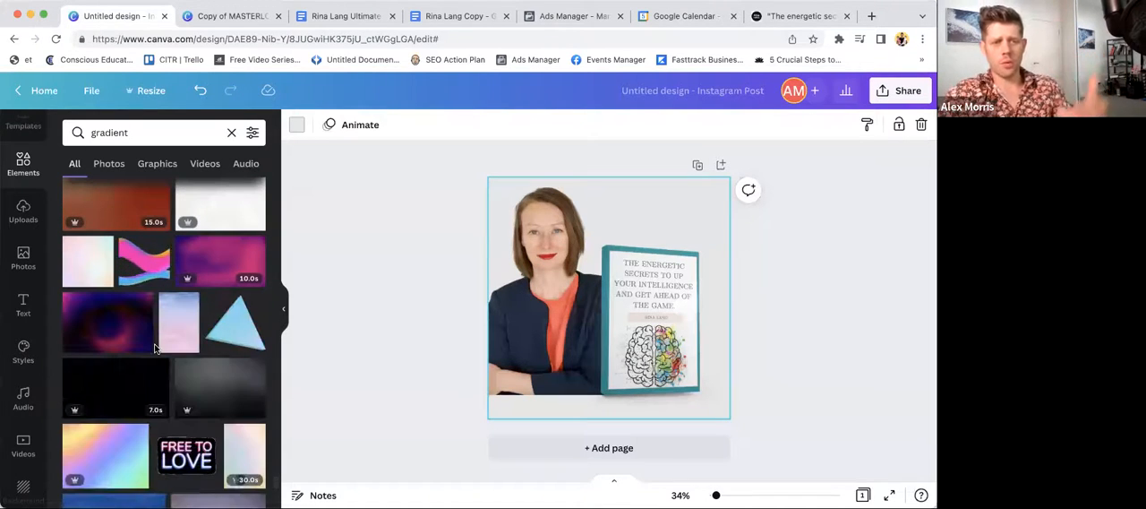
{"action": "scroll", "coordinate": [154, 348], "scroll_direction": "down", "scroll_amount": 5}
{"action": "scroll", "coordinate": [154, 348], "scroll_direction": "down", "scroll_amount": 8}
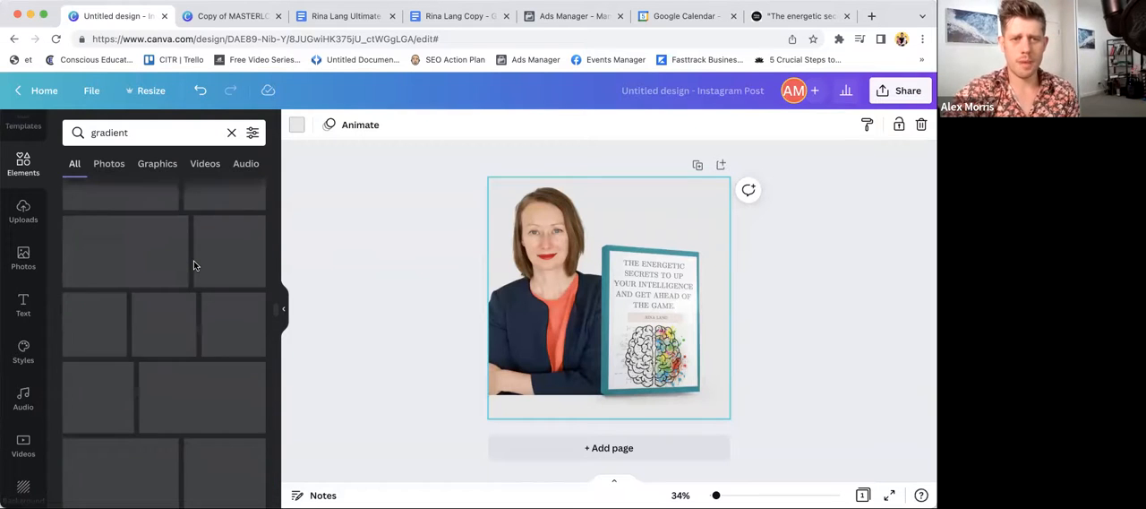
{"action": "scroll", "coordinate": [265, 314], "scroll_direction": "up", "scroll_amount": 4}
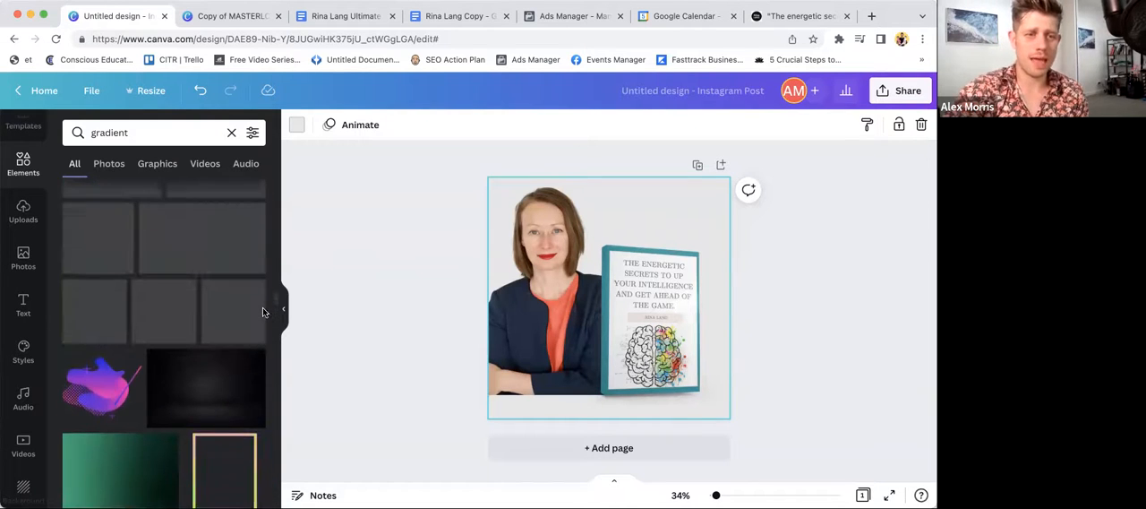
{"action": "scroll", "coordinate": [265, 313], "scroll_direction": "up", "scroll_amount": 5}
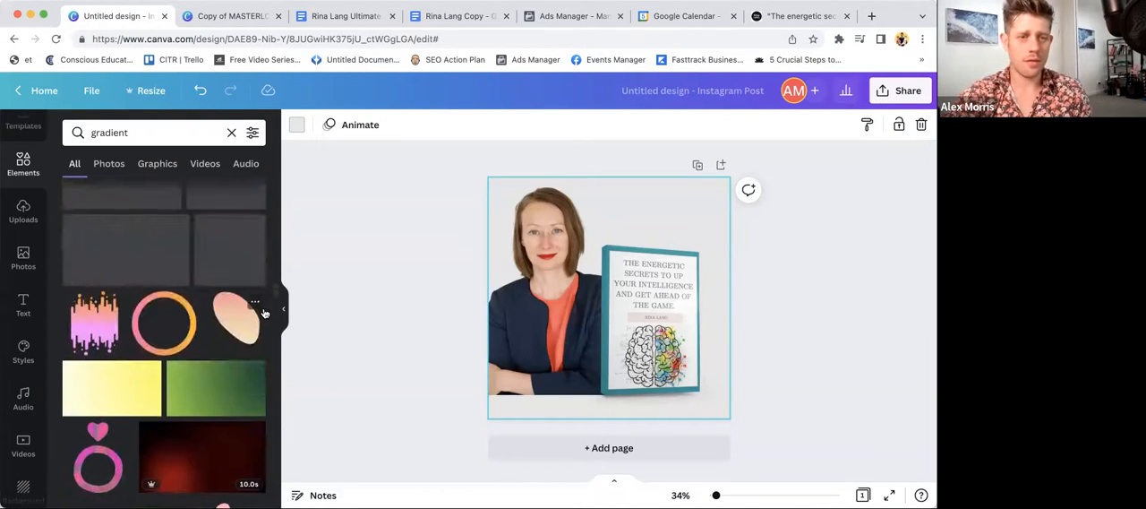
{"action": "scroll", "coordinate": [216, 347], "scroll_direction": "up", "scroll_amount": 5}
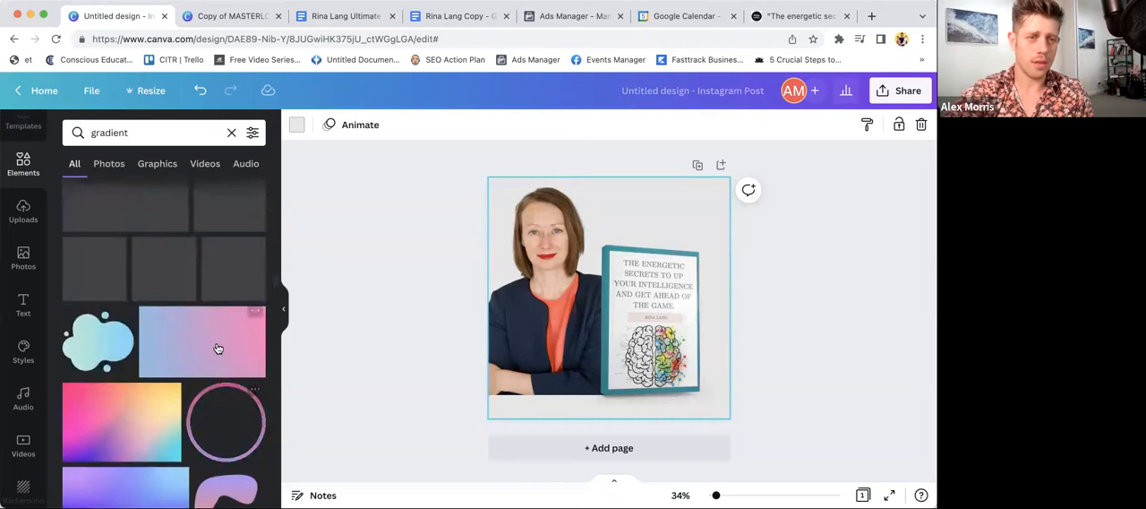
{"action": "scroll", "coordinate": [216, 348], "scroll_direction": "up", "scroll_amount": 5}
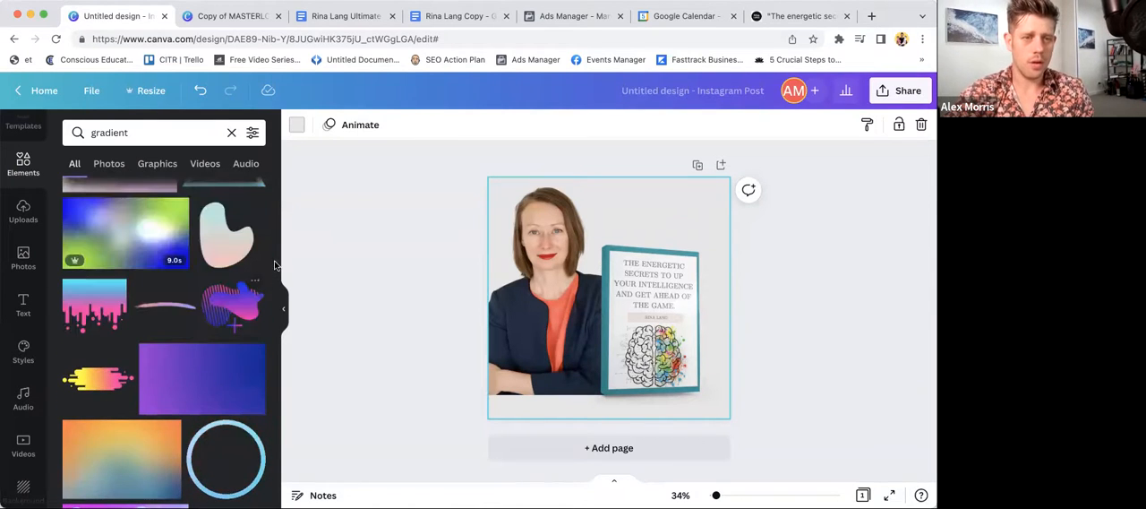
- Add the purple gradient that fades to transparent from the search results to the design
{"action": "scroll", "coordinate": [274, 267], "scroll_direction": "up", "scroll_amount": 10}
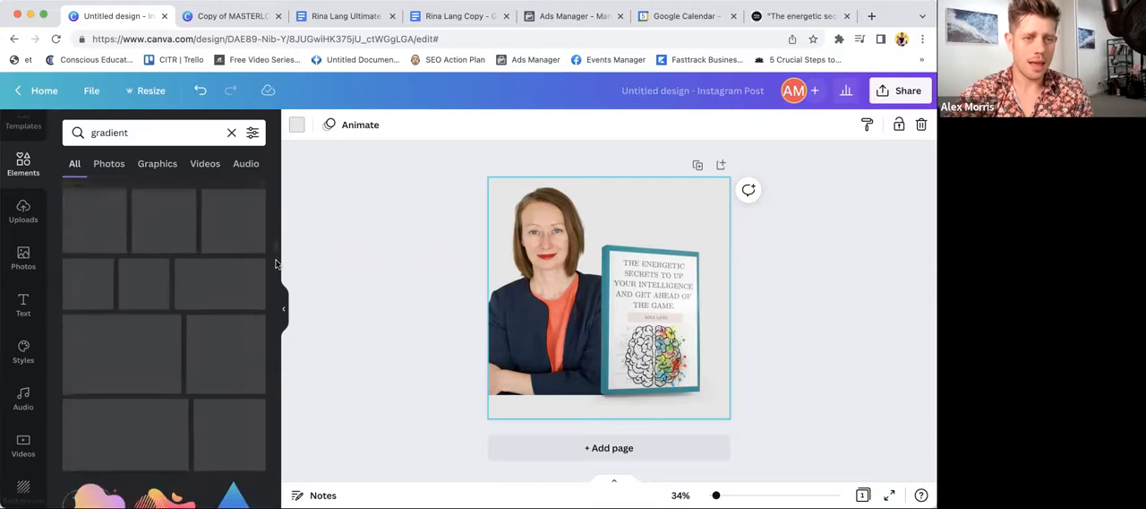
{"action": "scroll", "coordinate": [265, 277], "scroll_direction": "up", "scroll_amount": 5}
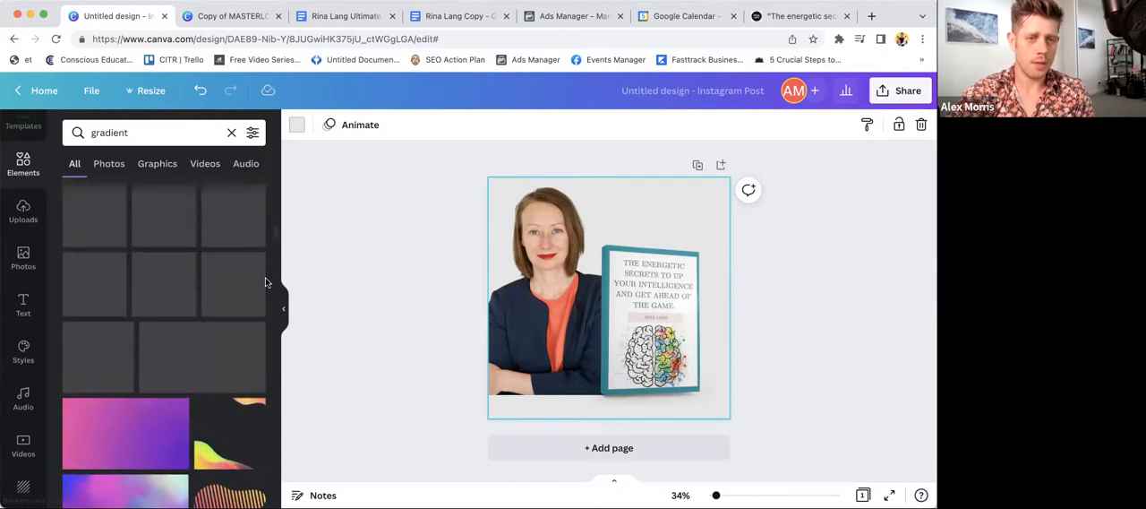
{"action": "scroll", "coordinate": [265, 277], "scroll_direction": "up", "scroll_amount": 5}
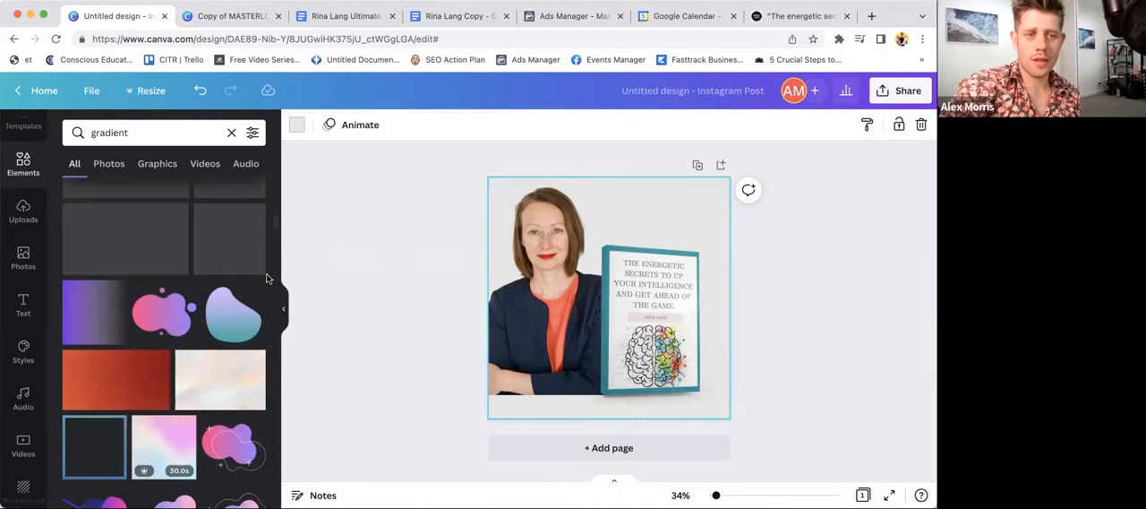
{"action": "left_click", "coordinate": [83, 308]}
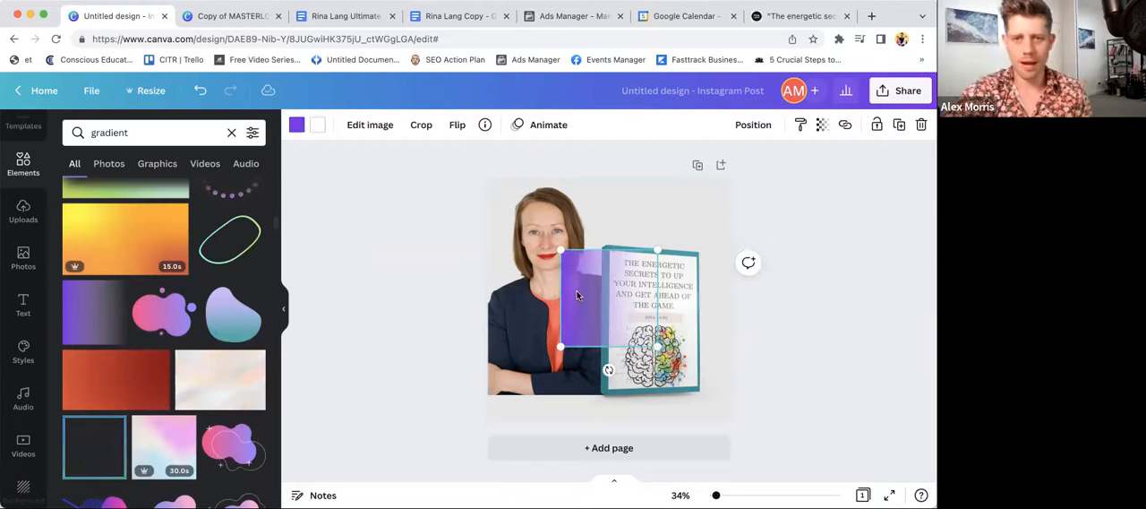
- Rotate the gradient so its purple edge faces up, and enlarge it across almost the full page width, overlapping the page's upper edge
{"action": "left_click_drag", "start_coordinate": [577, 290], "coordinate": [584, 262]}
{"action": "left_click_drag", "start_coordinate": [618, 342], "coordinate": [459, 266]}
{"action": "left_click_drag", "start_coordinate": [584, 260], "coordinate": [444, 160]}
{"action": "left_click_drag", "start_coordinate": [622, 189], "coordinate": [683, 269]}
{"action": "left_click_drag", "start_coordinate": [533, 162], "coordinate": [466, 144]}
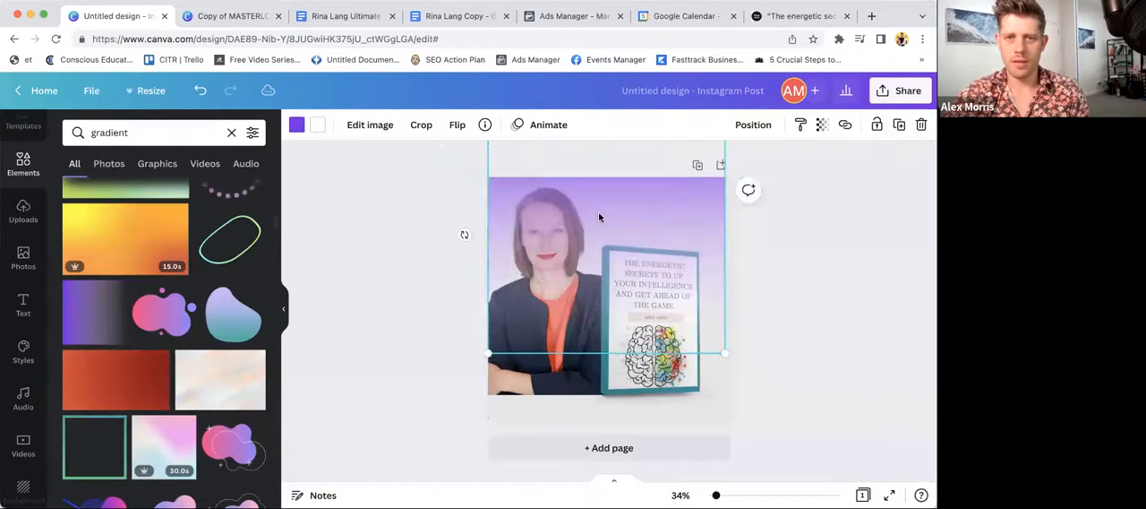
- Send the gradient backward until it sits behind both the portrait and the book mockup
{"action": "left_click", "coordinate": [753, 125]}
{"action": "left_click", "coordinate": [692, 164]}
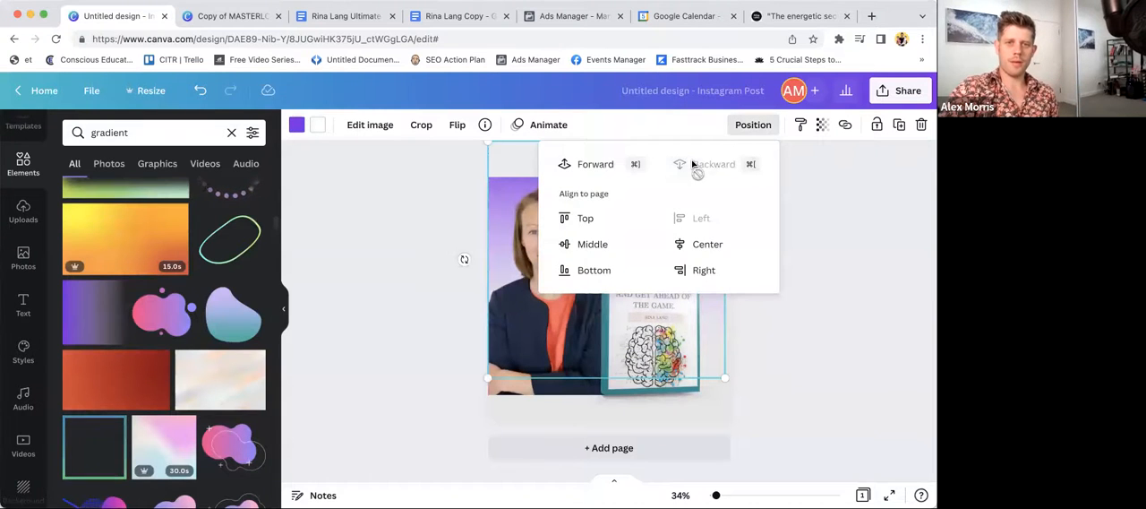
{"action": "left_click", "coordinate": [416, 219]}
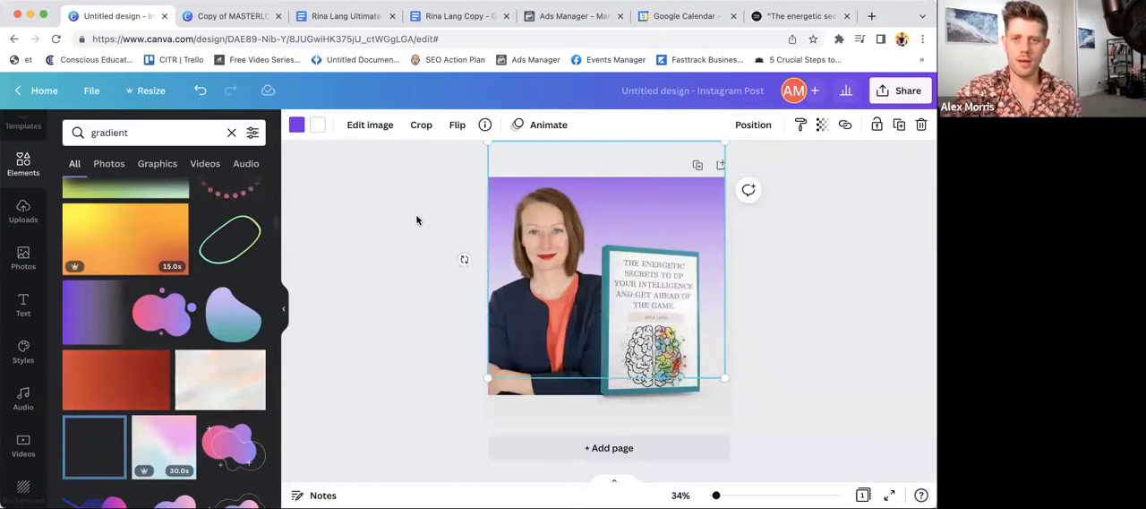
{"action": "left_click", "coordinate": [750, 376]}
{"action": "left_click", "coordinate": [682, 207]}
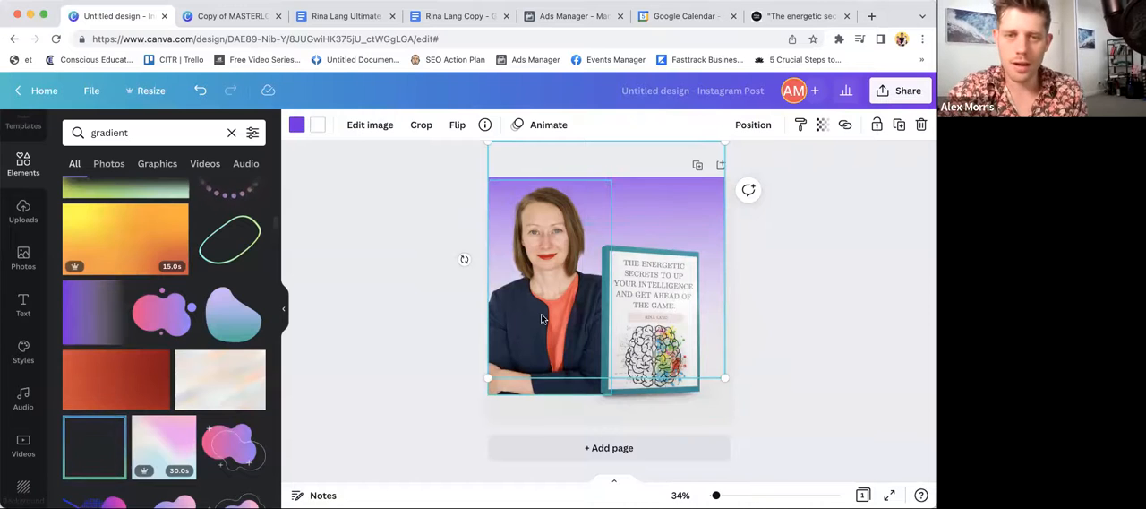
{"action": "left_click", "coordinate": [535, 248]}
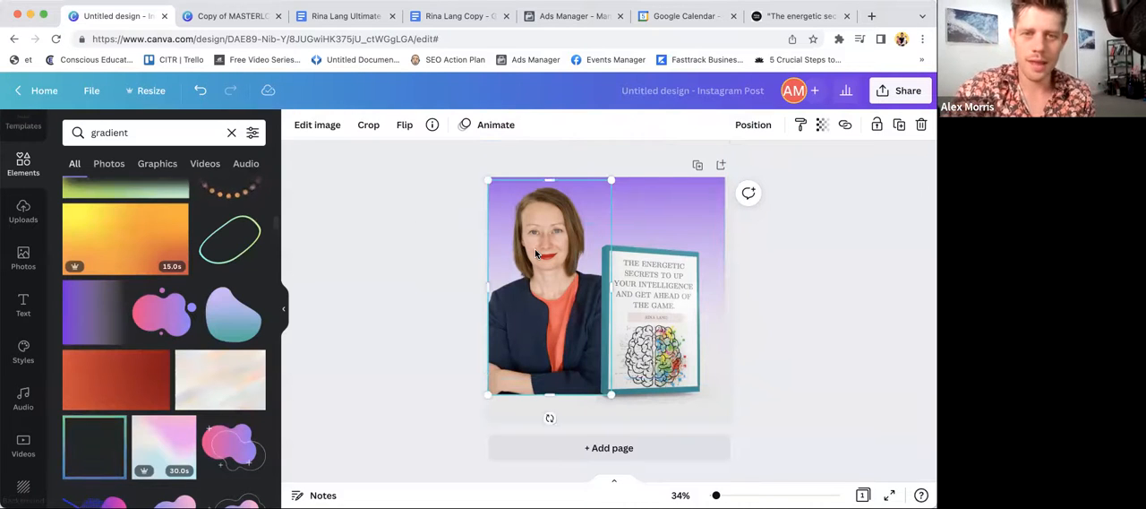
{"action": "left_click", "coordinate": [313, 124]}
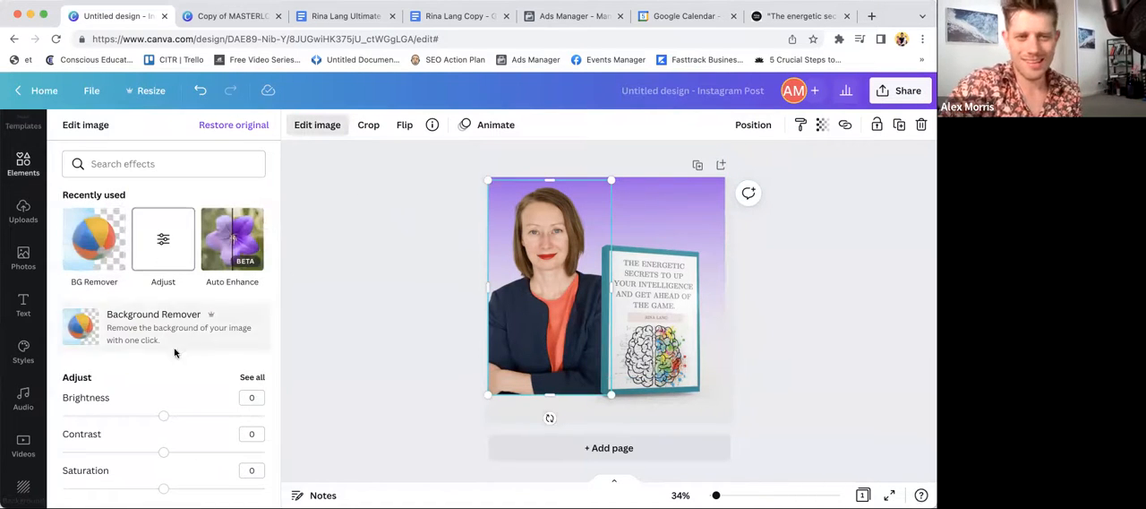
{"action": "scroll", "coordinate": [144, 376], "scroll_direction": "down", "scroll_amount": 1}
- Recolor the gradient's purple with the teal from the book mockup's photo colors
{"action": "left_click", "coordinate": [547, 198]}
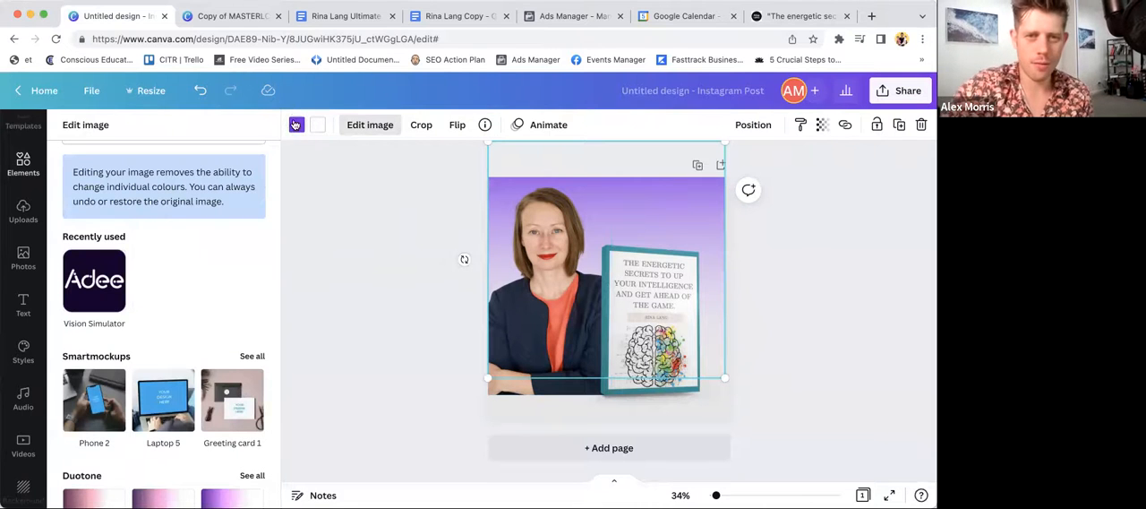
{"action": "left_click", "coordinate": [296, 125]}
{"action": "scroll", "coordinate": [115, 373], "scroll_direction": "down", "scroll_amount": 1}
{"action": "left_click", "coordinate": [146, 351]}
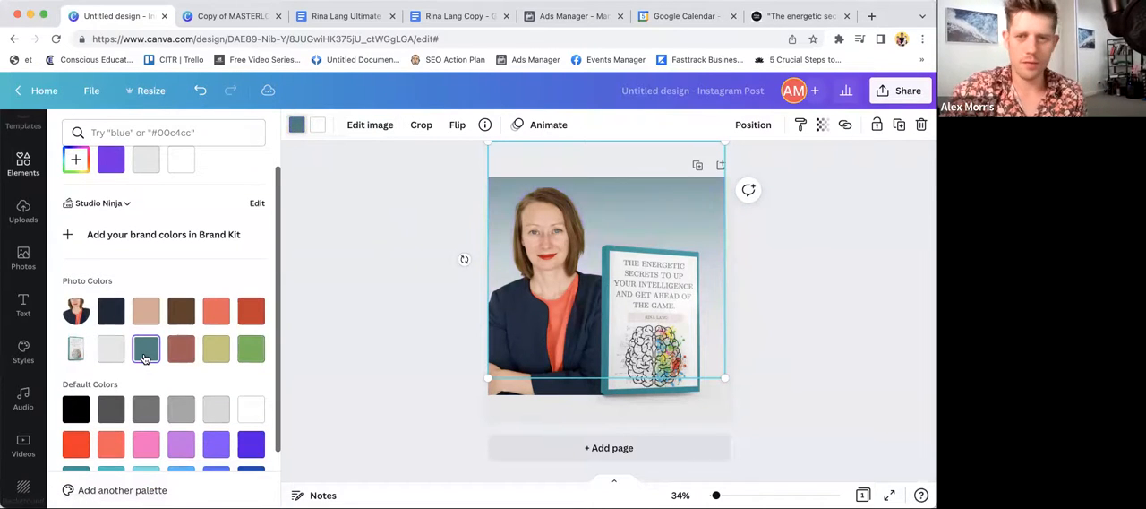
- Change the page background to white
{"action": "left_click", "coordinate": [707, 421]}
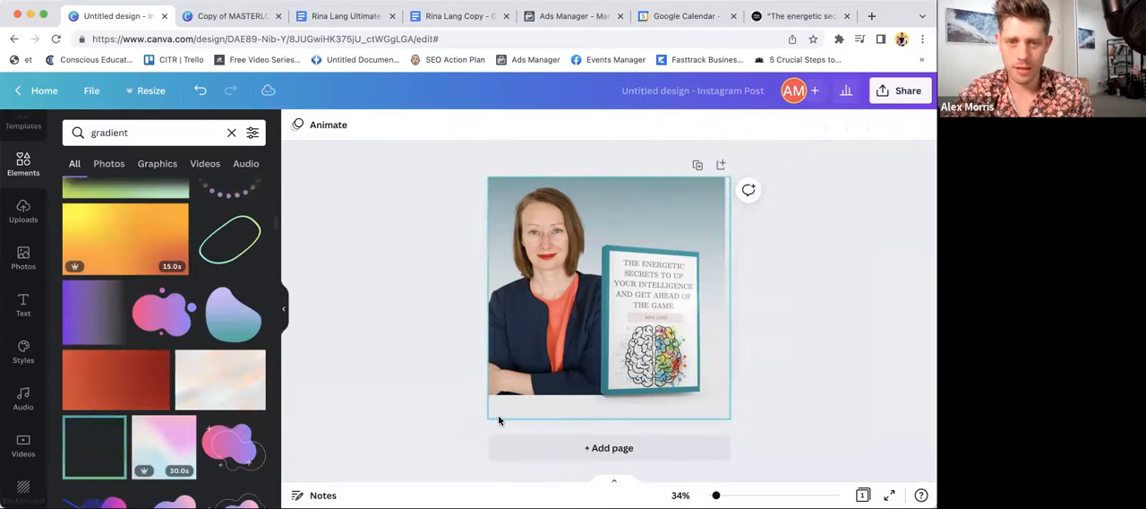
{"action": "left_click", "coordinate": [296, 124]}
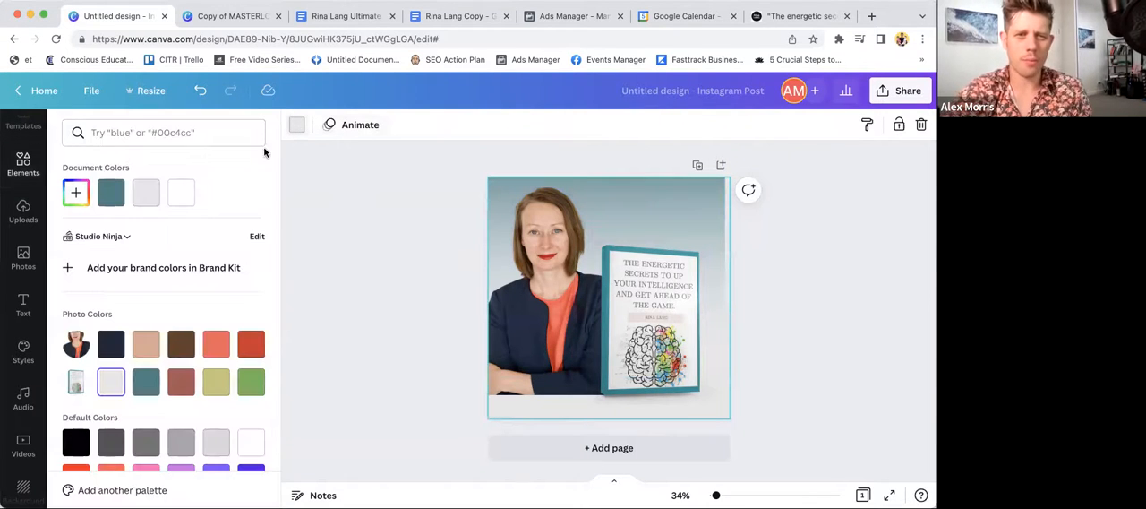
{"action": "left_click", "coordinate": [183, 200]}
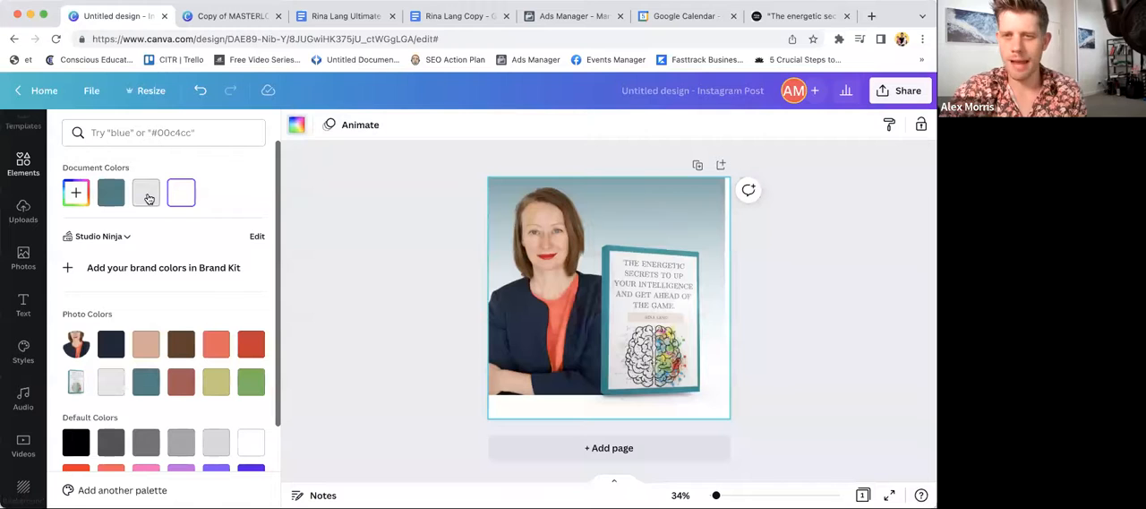
- Enlarge the gradient slightly so it covers the full width of the page
{"action": "left_click", "coordinate": [699, 199]}
{"action": "left_click_drag", "start_coordinate": [726, 143], "coordinate": [743, 133]}
{"action": "left_click", "coordinate": [448, 244]}
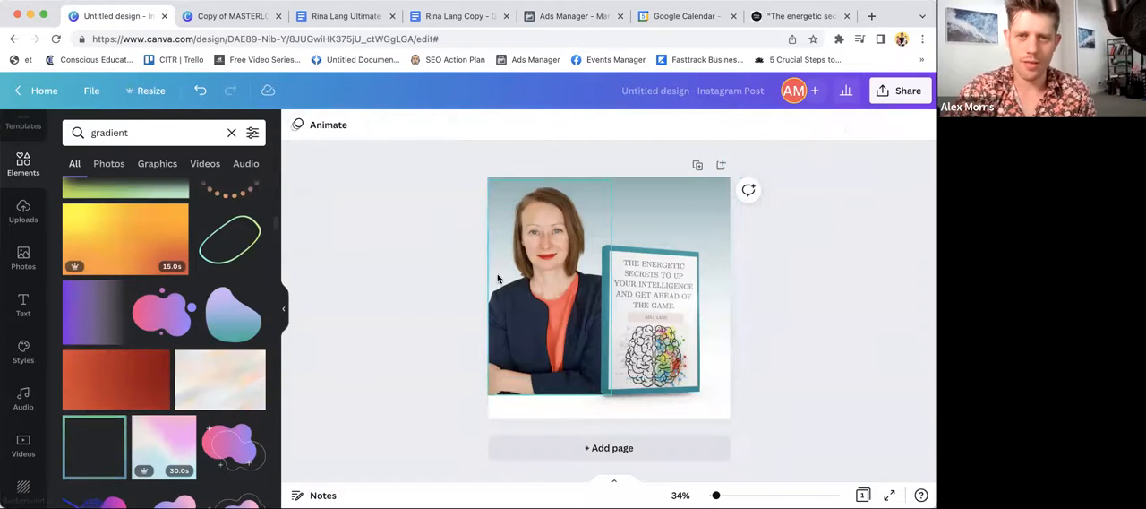
- Try light orange as the gradient color, and return it to the teal from the book mockup's photo colors
{"action": "left_click", "coordinate": [583, 190]}
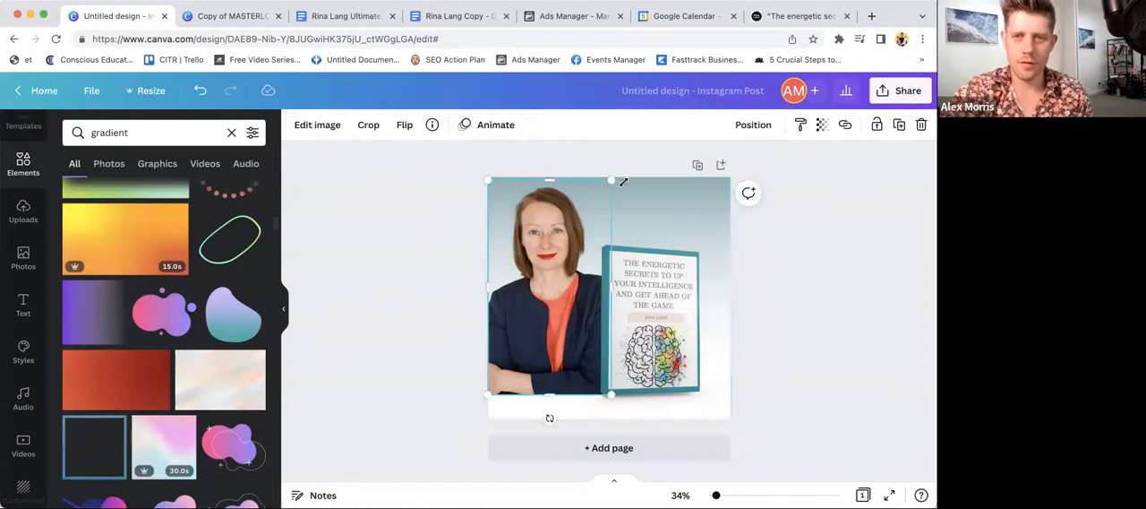
{"action": "left_click", "coordinate": [296, 124]}
{"action": "scroll", "coordinate": [125, 345], "scroll_direction": "down", "scroll_amount": 3}
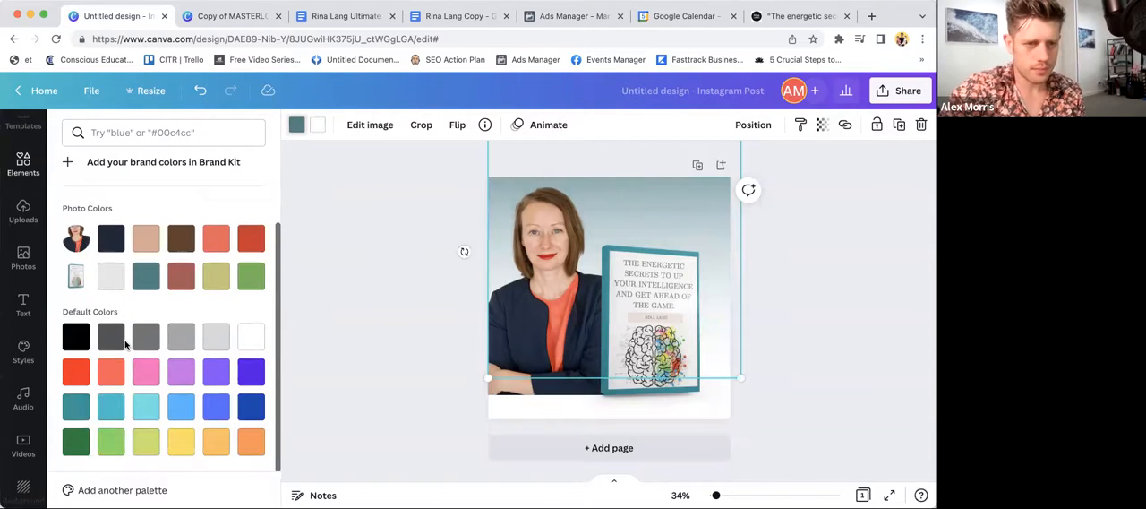
{"action": "left_click", "coordinate": [252, 441]}
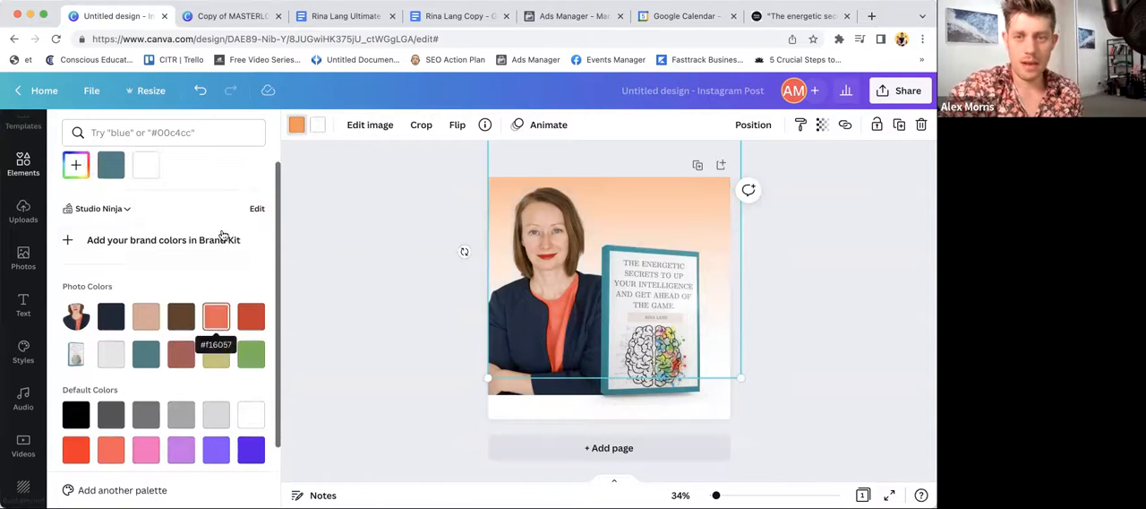
{"action": "left_click", "coordinate": [147, 352]}
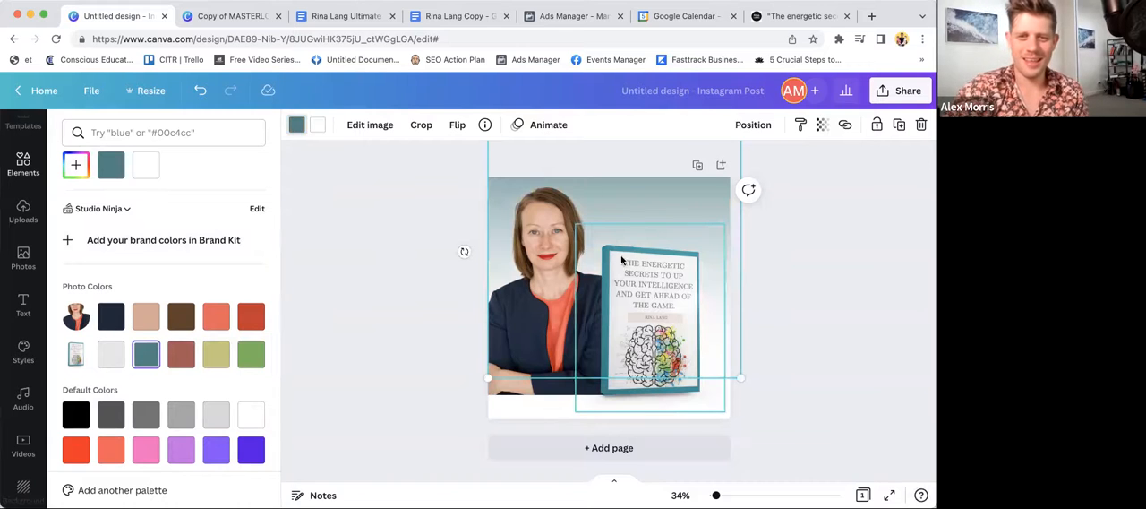
{"action": "left_click", "coordinate": [341, 226]}
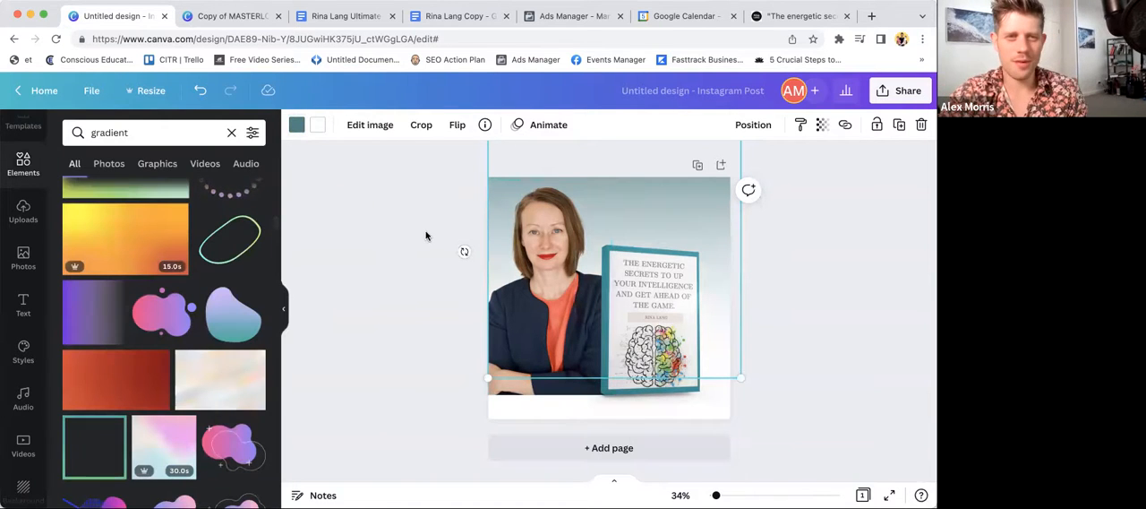
- Give the gradient a brighter custom aqua color, #2BC5CF
{"action": "left_click", "coordinate": [312, 148]}
{"action": "left_click", "coordinate": [636, 188]}
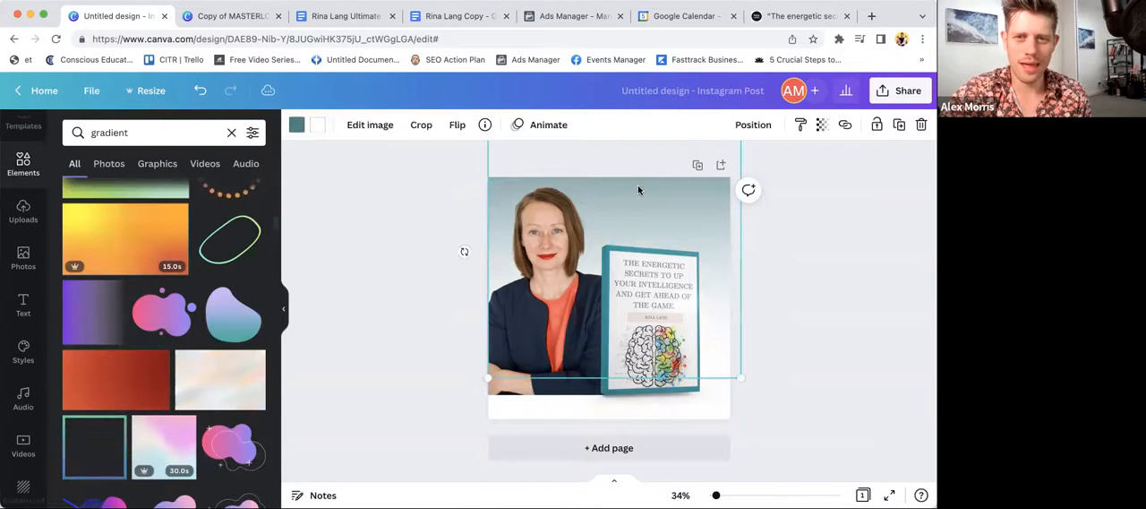
{"action": "left_click", "coordinate": [296, 125]}
{"action": "left_click", "coordinate": [75, 194]}
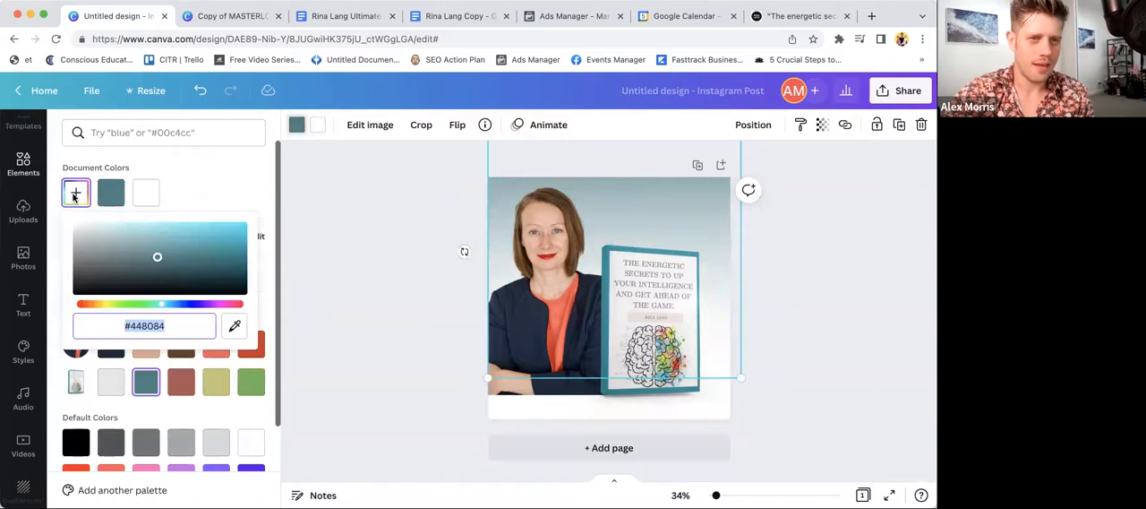
{"action": "left_click_drag", "start_coordinate": [157, 257], "coordinate": [212, 234]}
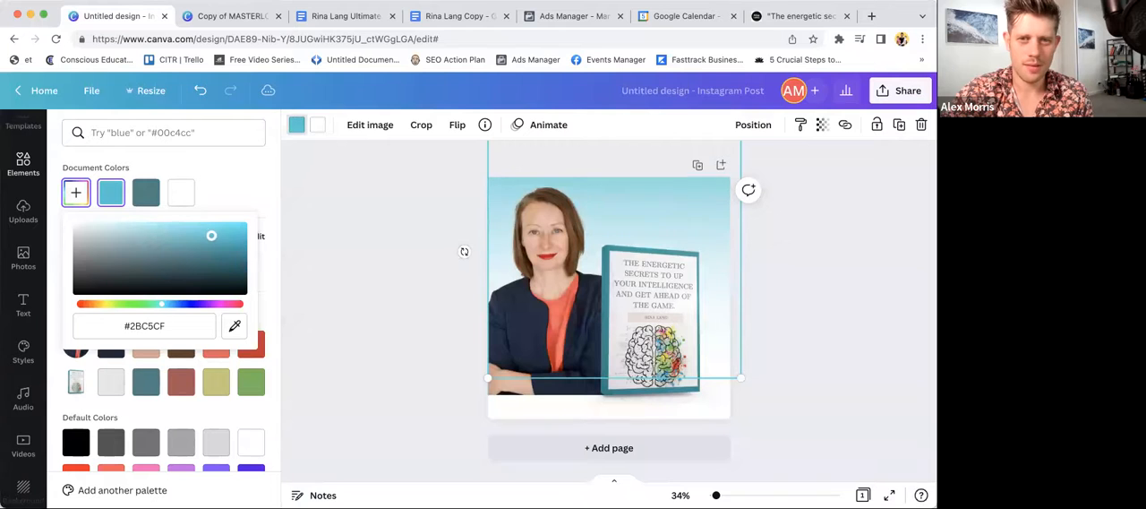
{"action": "left_click", "coordinate": [416, 187]}
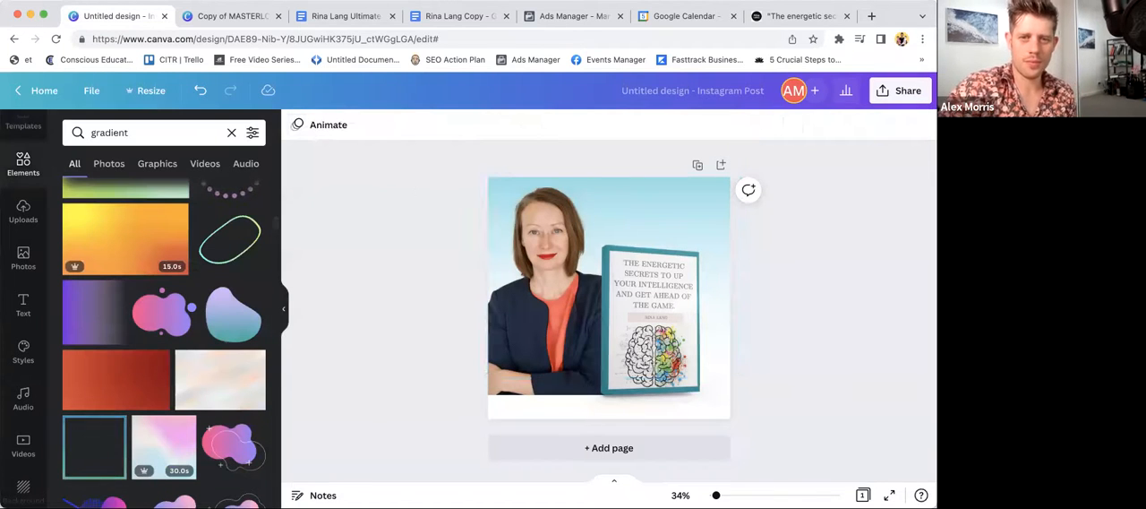
- Make the portrait slightly transparent so it blends softly with the gradient background
{"action": "left_click", "coordinate": [556, 249]}
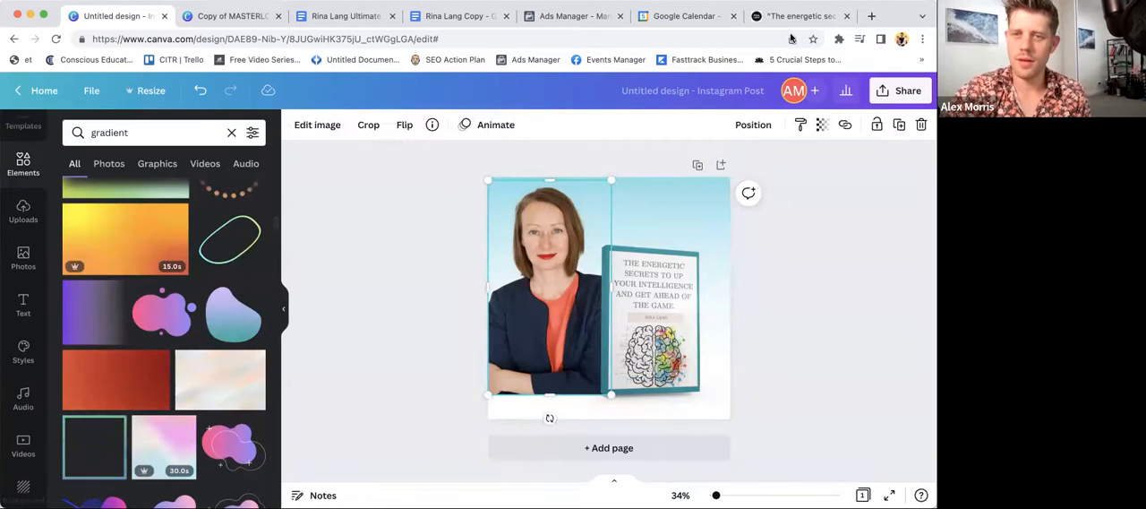
{"action": "left_click", "coordinate": [822, 125]}
{"action": "left_click_drag", "start_coordinate": [817, 178], "coordinate": [799, 180]}
{"action": "left_click", "coordinate": [821, 289]}
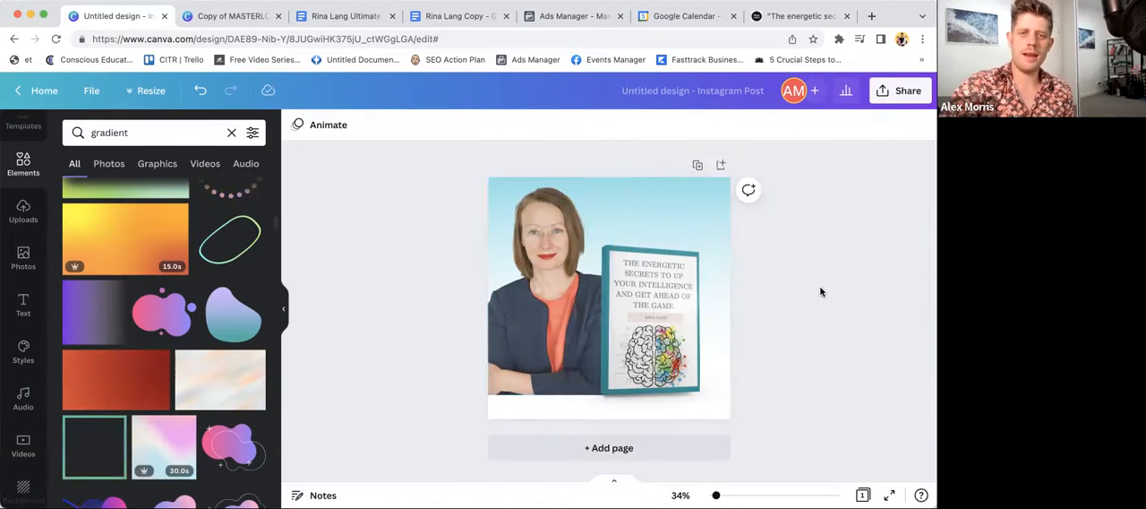
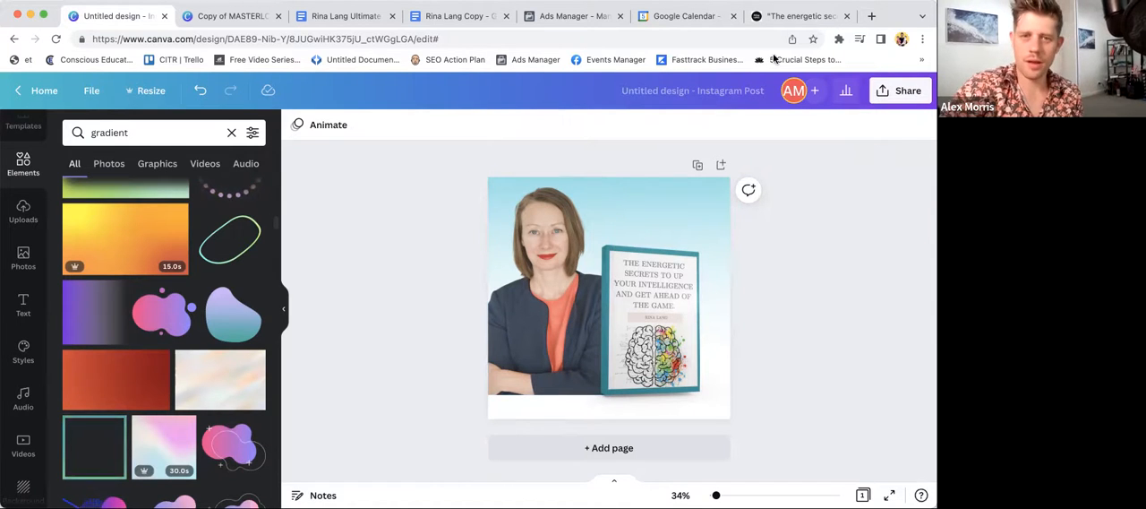
- Open the Shadows effects in the image editing options for the client's portrait
{"action": "left_click", "coordinate": [535, 278]}
{"action": "left_click", "coordinate": [311, 125]}
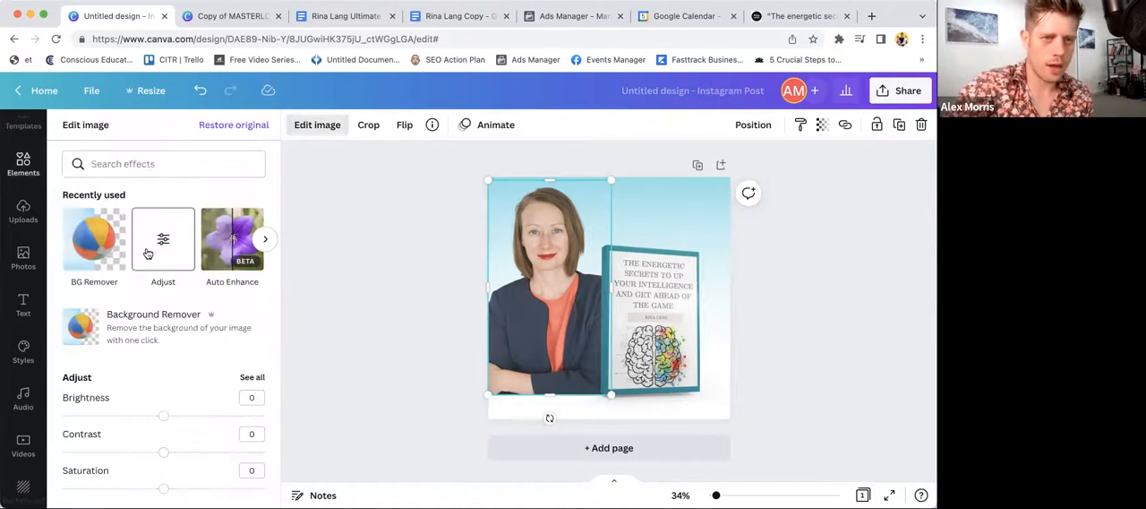
{"action": "scroll", "coordinate": [158, 287], "scroll_direction": "down", "scroll_amount": 1}
{"action": "left_click", "coordinate": [155, 232]}
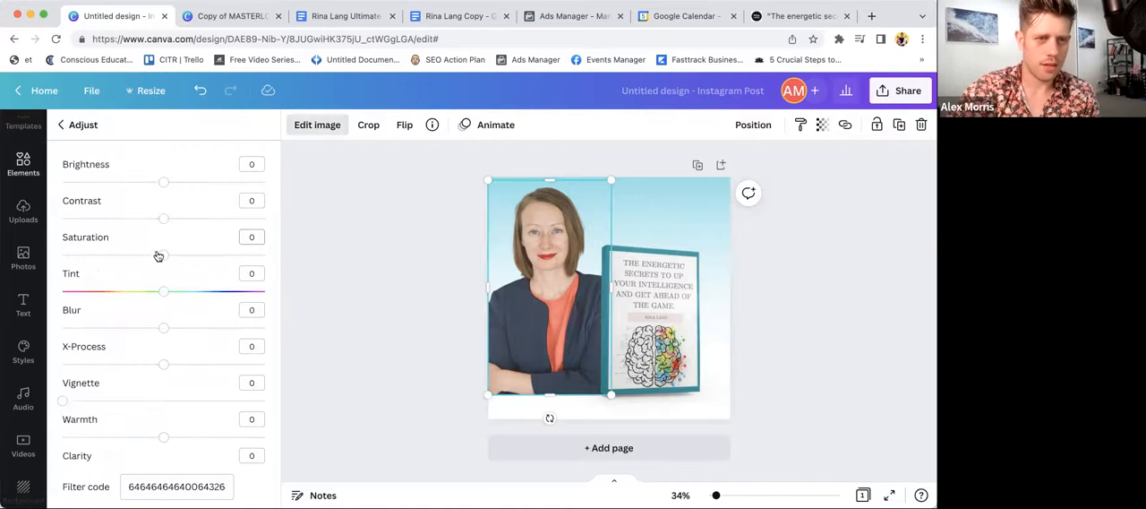
{"action": "left_click", "coordinate": [59, 123]}
{"action": "scroll", "coordinate": [121, 284], "scroll_direction": "down", "scroll_amount": 4}
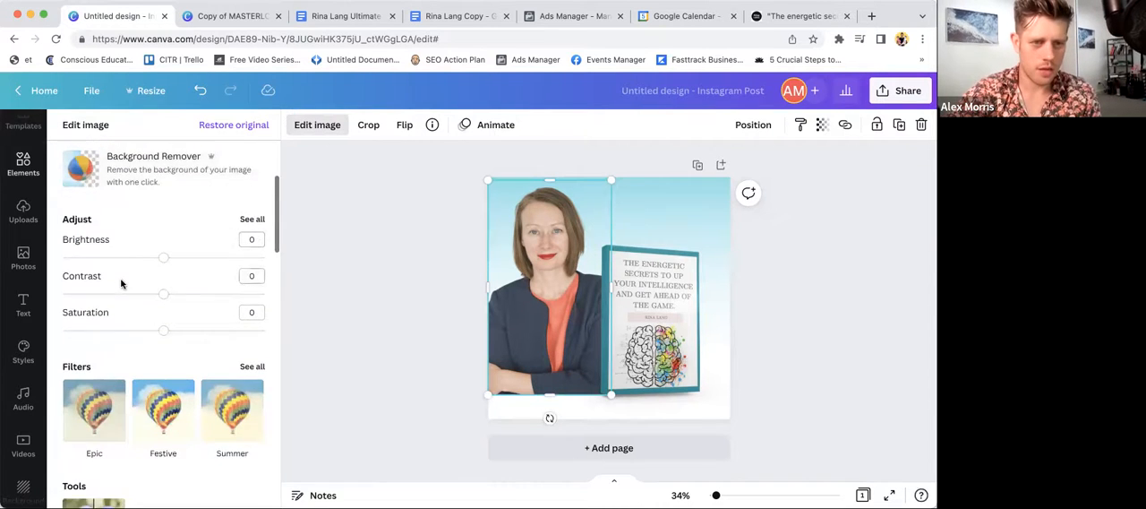
{"action": "scroll", "coordinate": [121, 284], "scroll_direction": "up", "scroll_amount": 4}
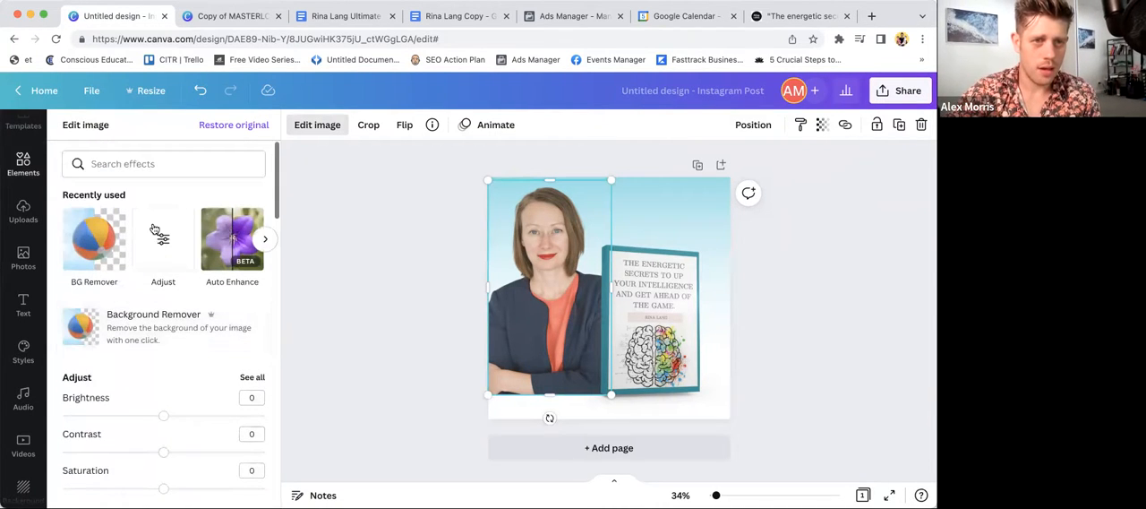
{"action": "left_click", "coordinate": [265, 239]}
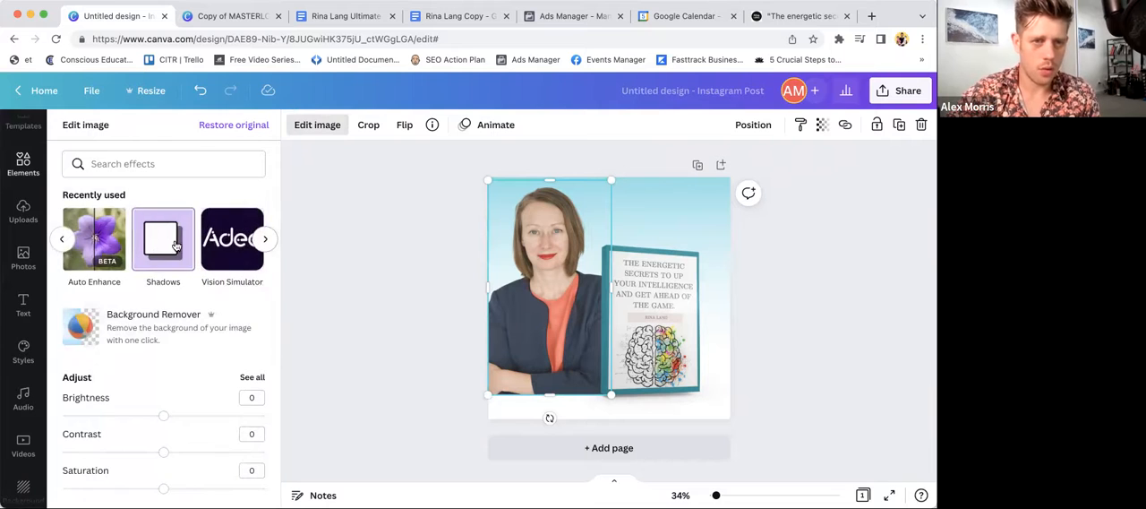
{"action": "left_click", "coordinate": [175, 244]}
{"action": "left_click", "coordinate": [166, 205]}
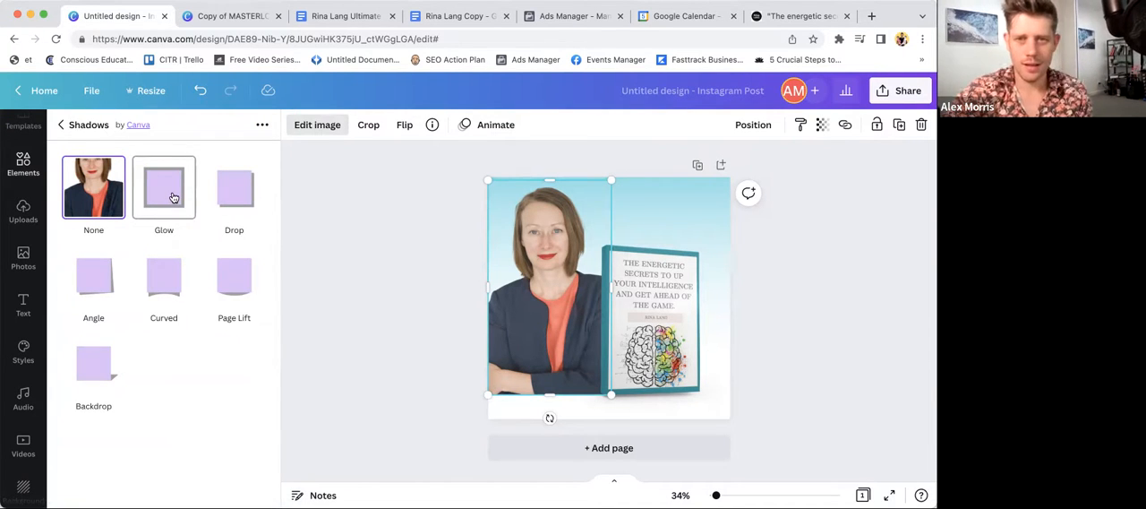
- Give the portrait a Glow shadow and set the glow color to white
{"action": "left_click", "coordinate": [163, 196]}
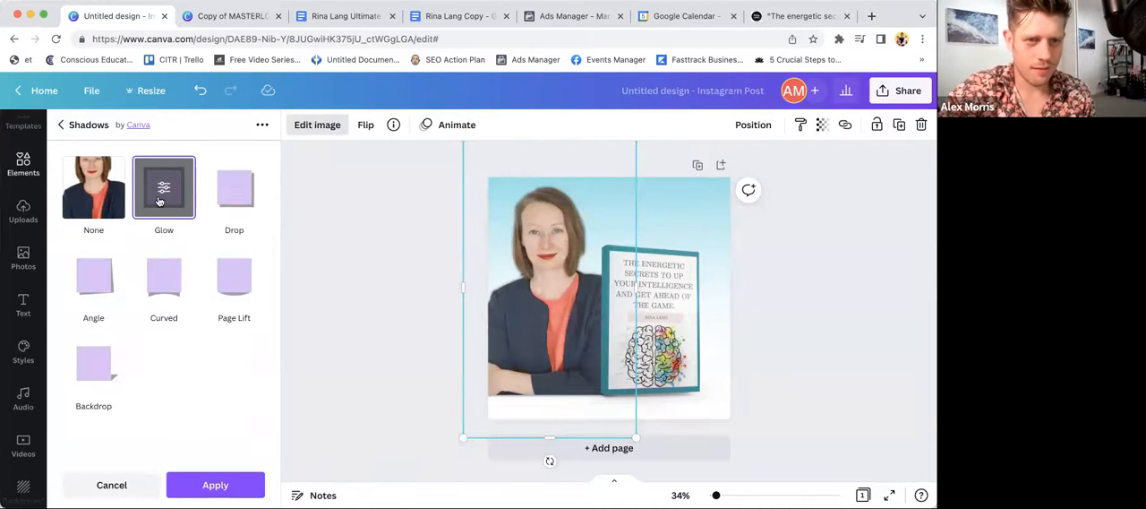
{"action": "left_click", "coordinate": [161, 195]}
{"action": "left_click", "coordinate": [256, 298]}
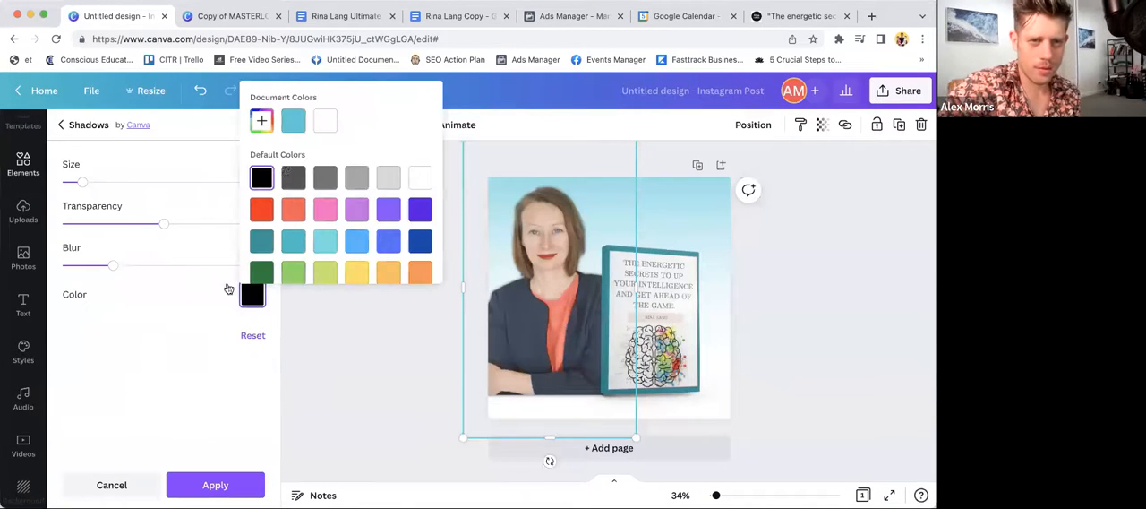
{"action": "left_click", "coordinate": [327, 122]}
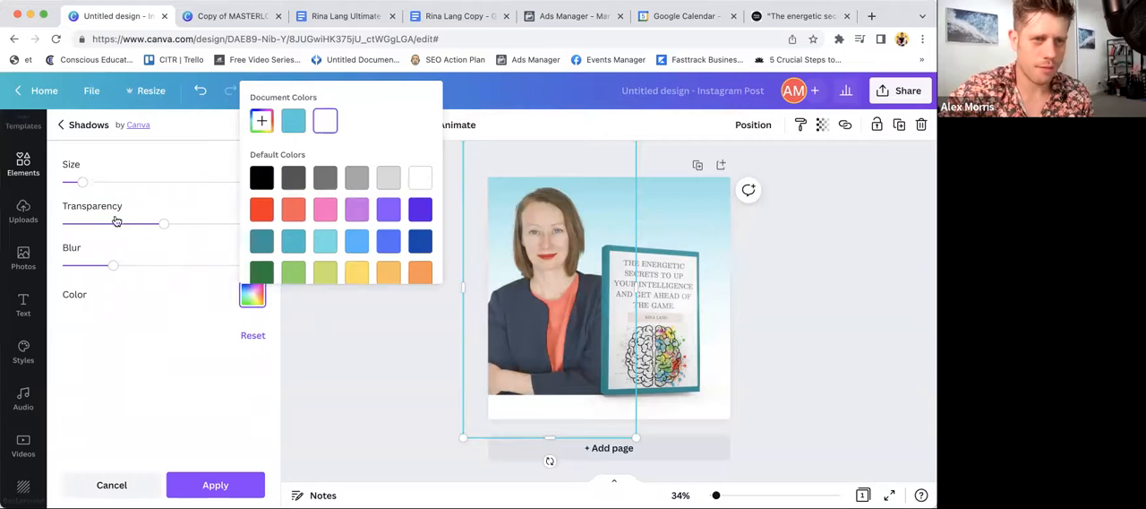
- Increase the size, transparency and blur settings of the portrait's white glow, and apply the effect
{"action": "left_click", "coordinate": [87, 181]}
{"action": "left_click_drag", "start_coordinate": [86, 181], "coordinate": [125, 182]}
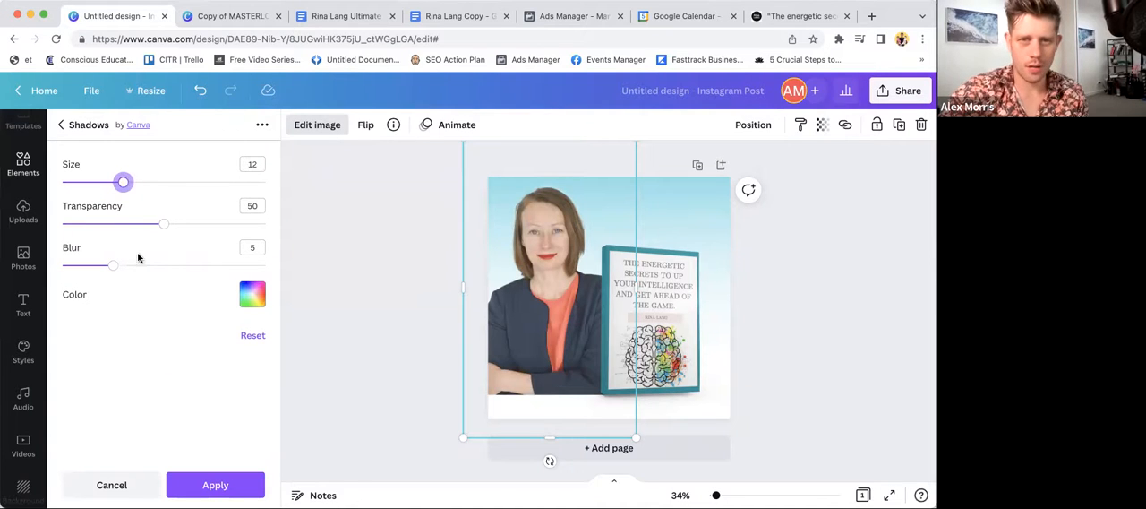
{"action": "left_click_drag", "start_coordinate": [171, 231], "coordinate": [188, 224]}
{"action": "left_click_drag", "start_coordinate": [113, 265], "coordinate": [176, 269]}
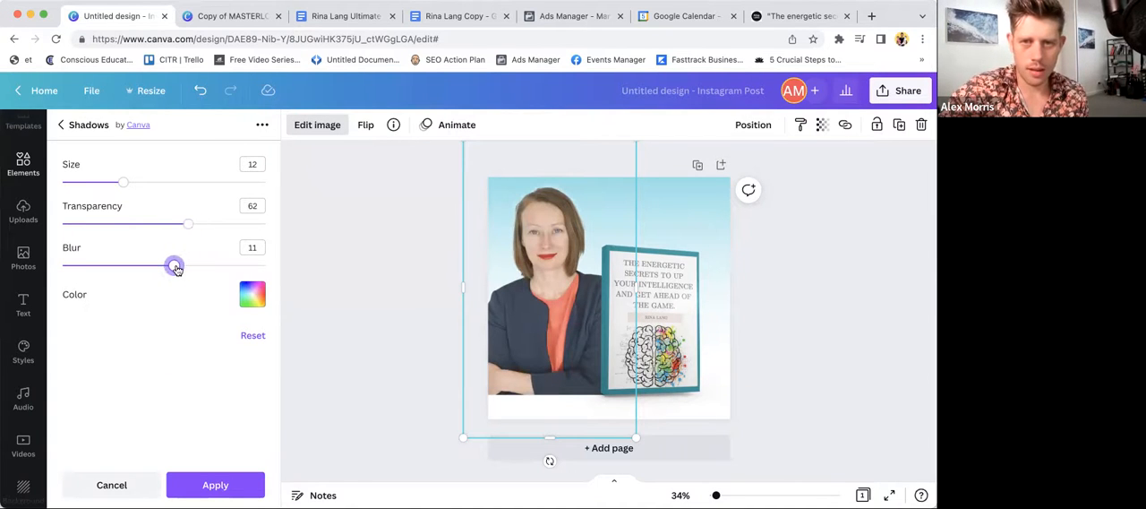
{"action": "left_click_drag", "start_coordinate": [122, 182], "coordinate": [178, 182]}
{"action": "left_click_drag", "start_coordinate": [173, 266], "coordinate": [235, 266]}
{"action": "left_click_drag", "start_coordinate": [180, 223], "coordinate": [252, 224]}
{"action": "left_click", "coordinate": [216, 484]}
{"action": "left_click", "coordinate": [389, 277]}
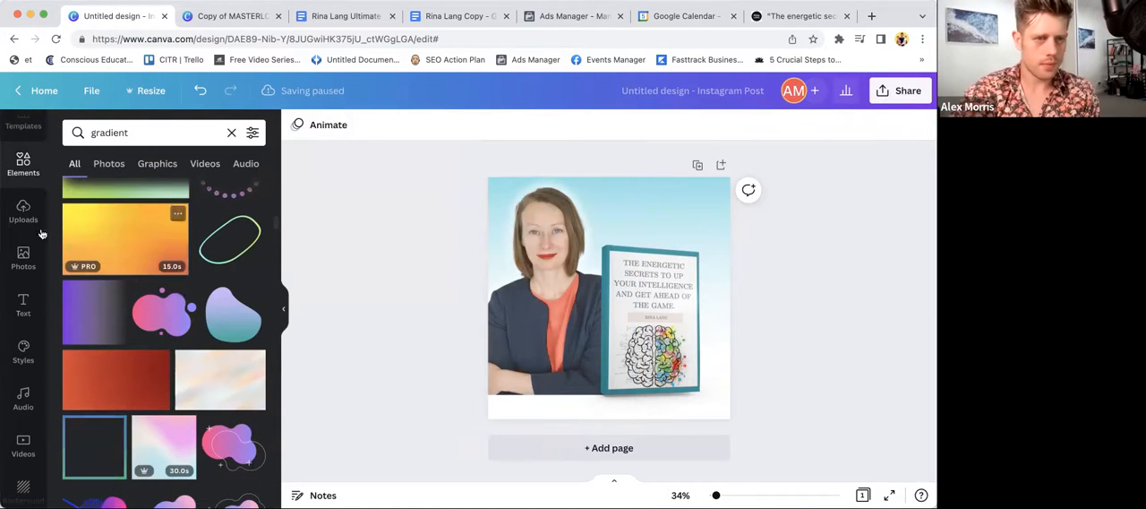
- Add the "HUGE SALE" text combination to the page, shrink it and place it directly above the book mockup
{"action": "left_click", "coordinate": [24, 306]}
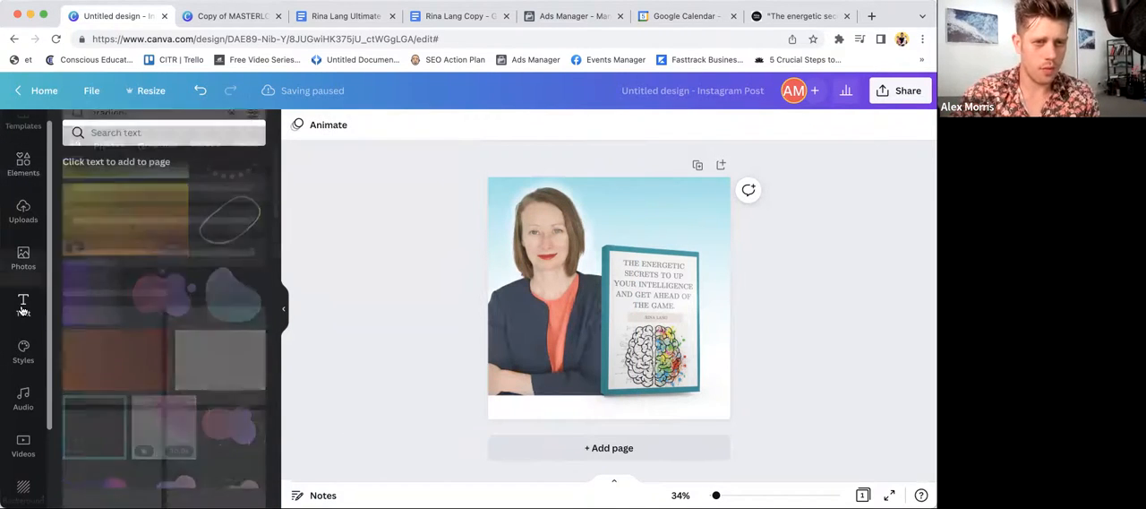
{"action": "scroll", "coordinate": [126, 310], "scroll_direction": "down", "scroll_amount": 1}
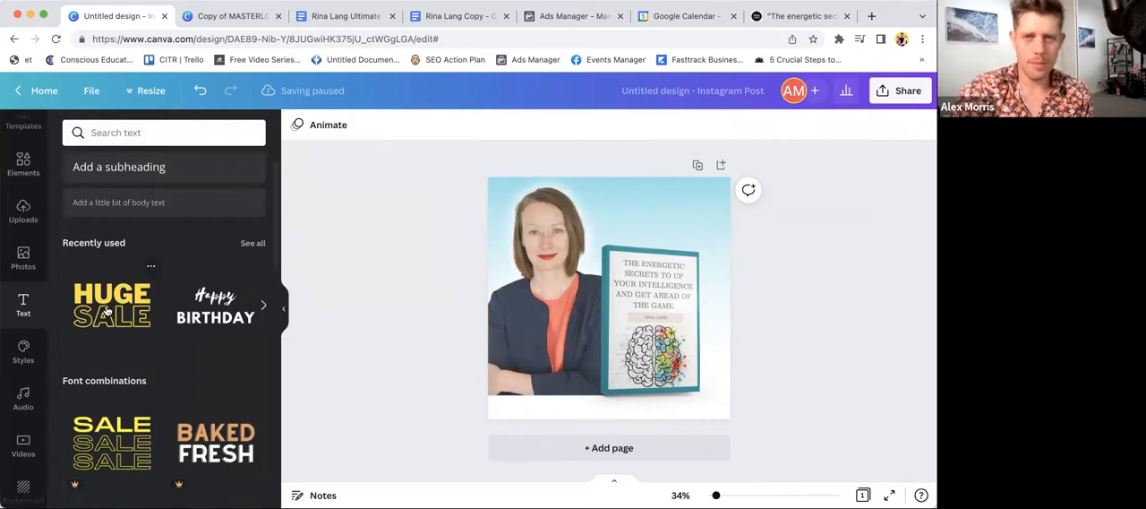
{"action": "left_click", "coordinate": [106, 310]}
{"action": "left_click_drag", "start_coordinate": [511, 236], "coordinate": [607, 297]}
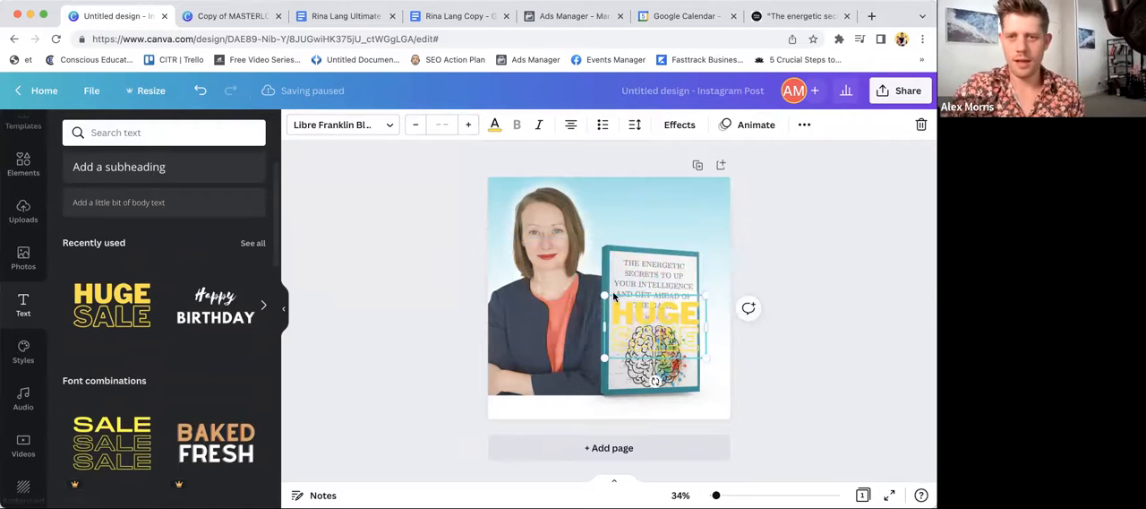
{"action": "left_click_drag", "start_coordinate": [671, 331], "coordinate": [663, 208]}
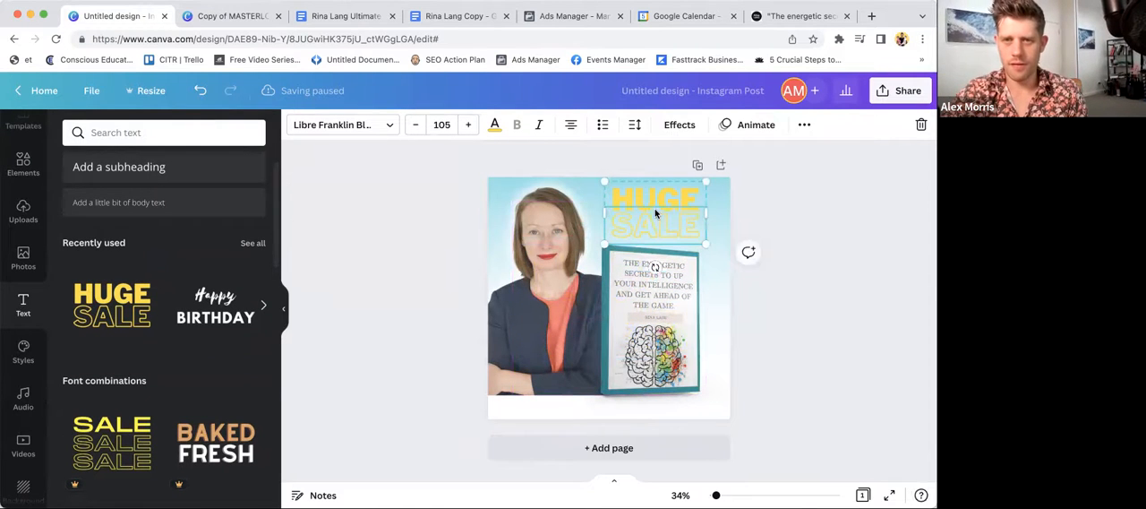
- Replace the two lines of the "HUGE SALE" text with "FREE" and "BOOK"
{"action": "type", "text": "FREE"}
{"action": "left_click", "coordinate": [647, 224]}
{"action": "type", "text": "BOO"}
{"action": "double_click", "coordinate": [640, 226]}
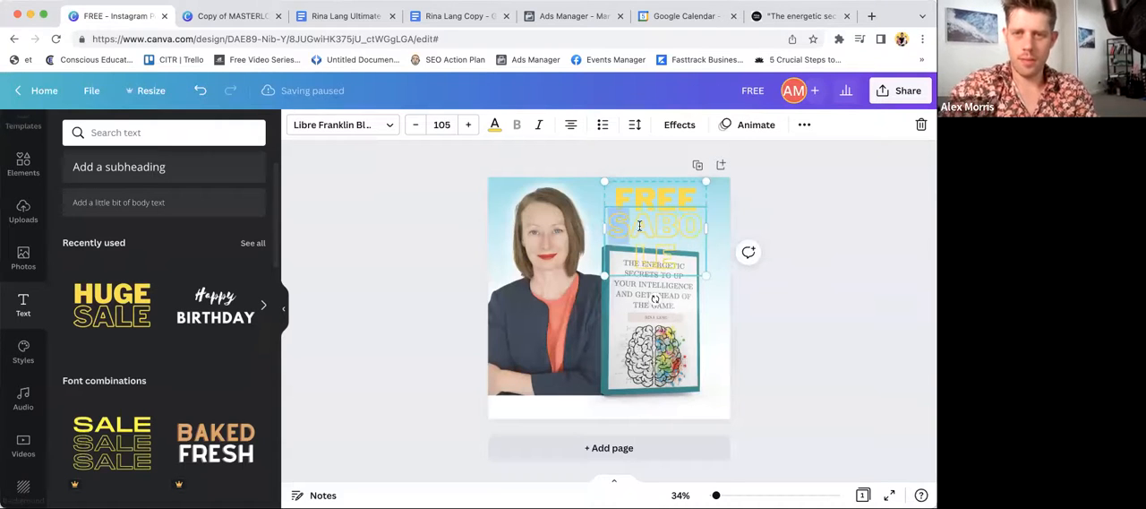
{"action": "type", "text": "BOOK"}
{"action": "left_click", "coordinate": [777, 299]}
- Recolor the words "BOOK" and "FREE" with the teal from the book mockup's photo colors
{"action": "left_click", "coordinate": [682, 219]}
{"action": "left_click", "coordinate": [494, 125]}
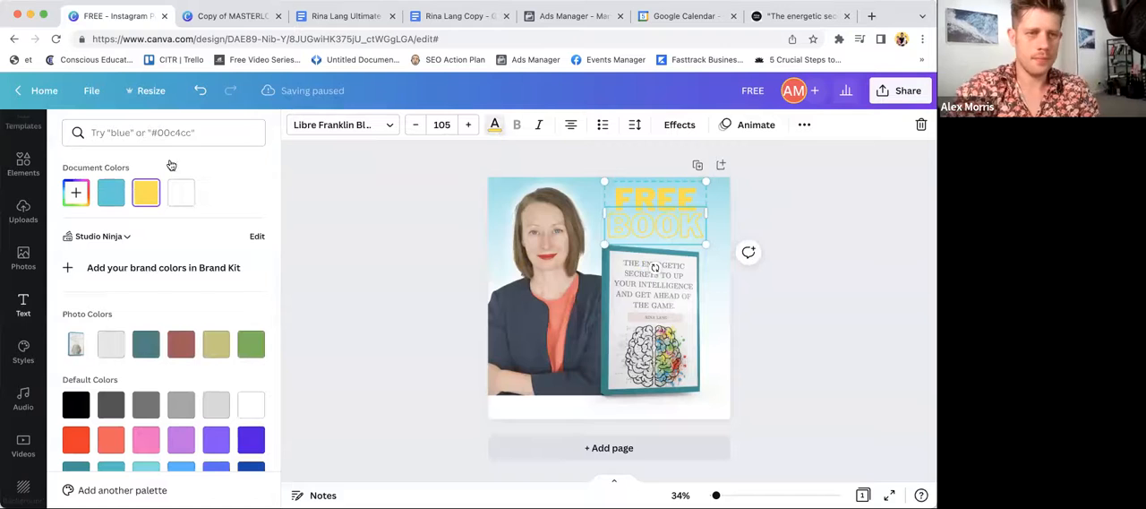
{"action": "left_click", "coordinate": [147, 353]}
{"action": "left_click", "coordinate": [660, 199]}
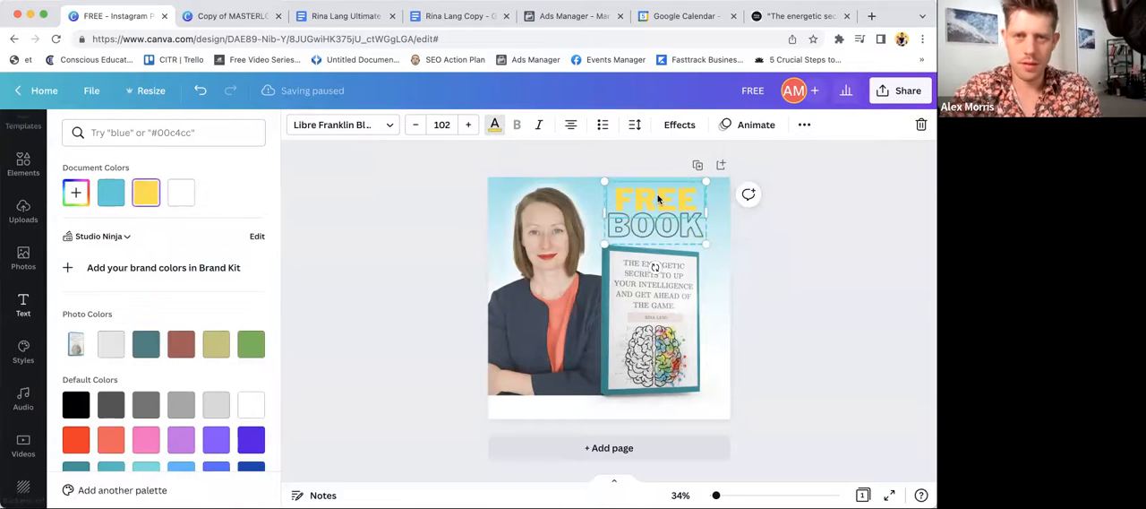
{"action": "left_click", "coordinate": [148, 353]}
- Change the hollow style of "BOOK" to the Lift effect, and apply Lift to "FREE" as well
{"action": "left_click", "coordinate": [657, 216]}
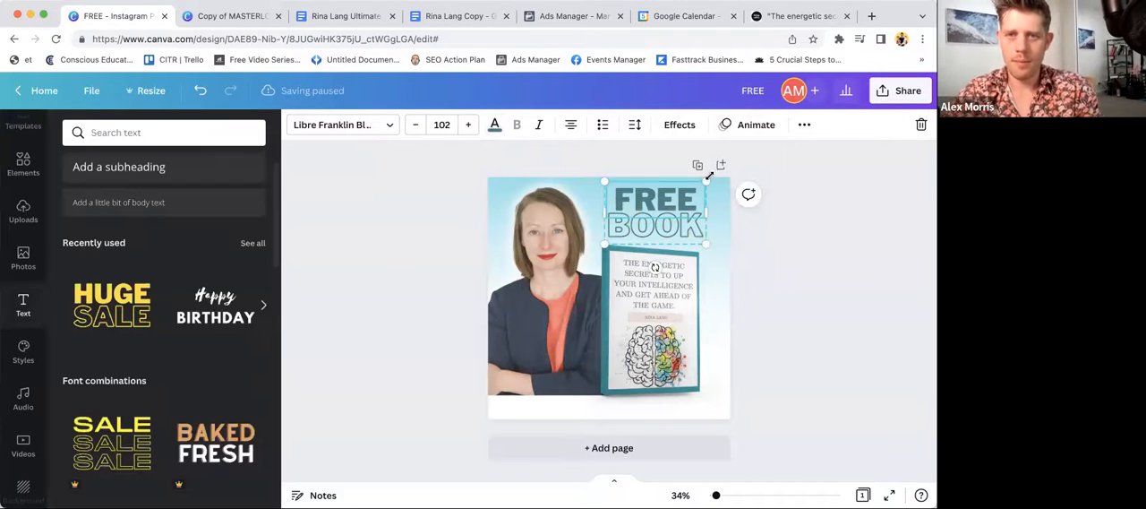
{"action": "left_click", "coordinate": [663, 232]}
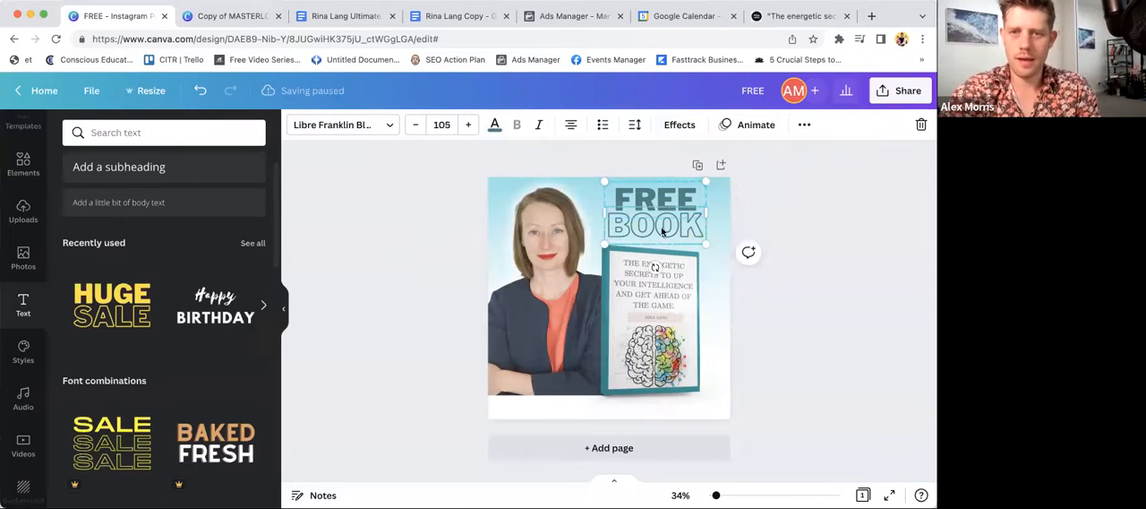
{"action": "left_click", "coordinate": [685, 147]}
{"action": "left_click", "coordinate": [666, 231]}
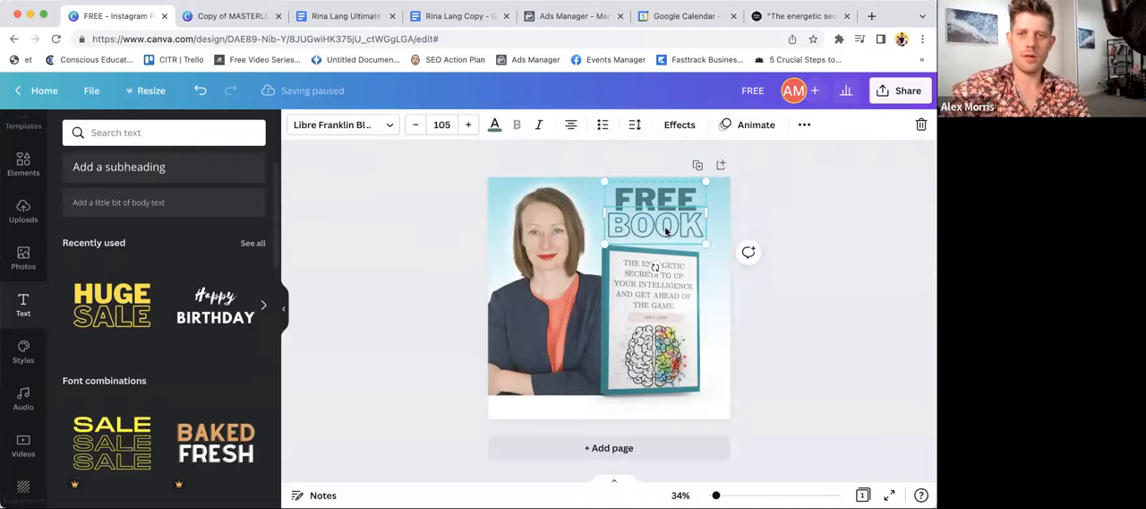
{"action": "left_click", "coordinate": [679, 125]}
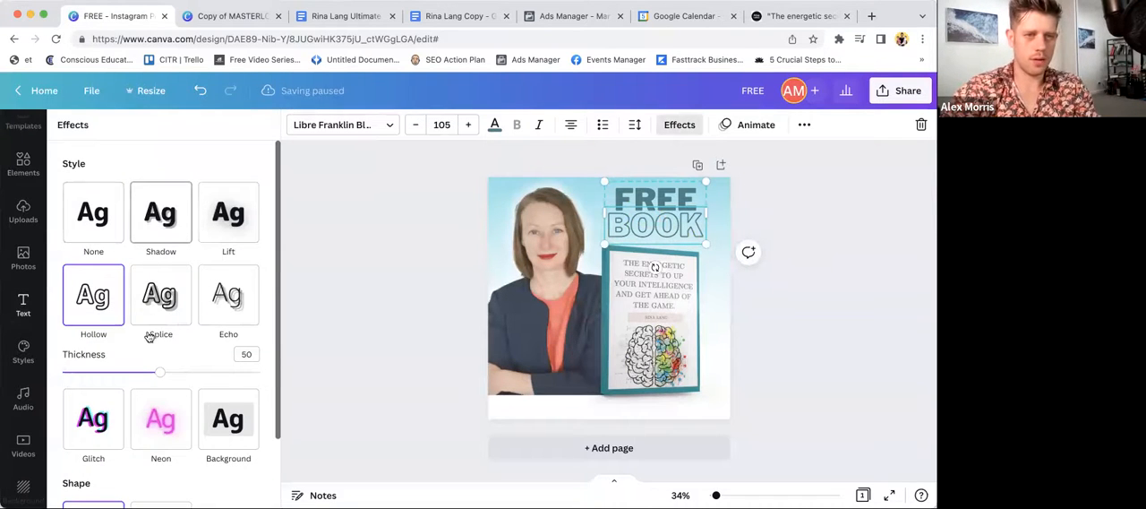
{"action": "left_click", "coordinate": [93, 212]}
{"action": "left_click", "coordinate": [161, 212]}
{"action": "left_click", "coordinate": [238, 217]}
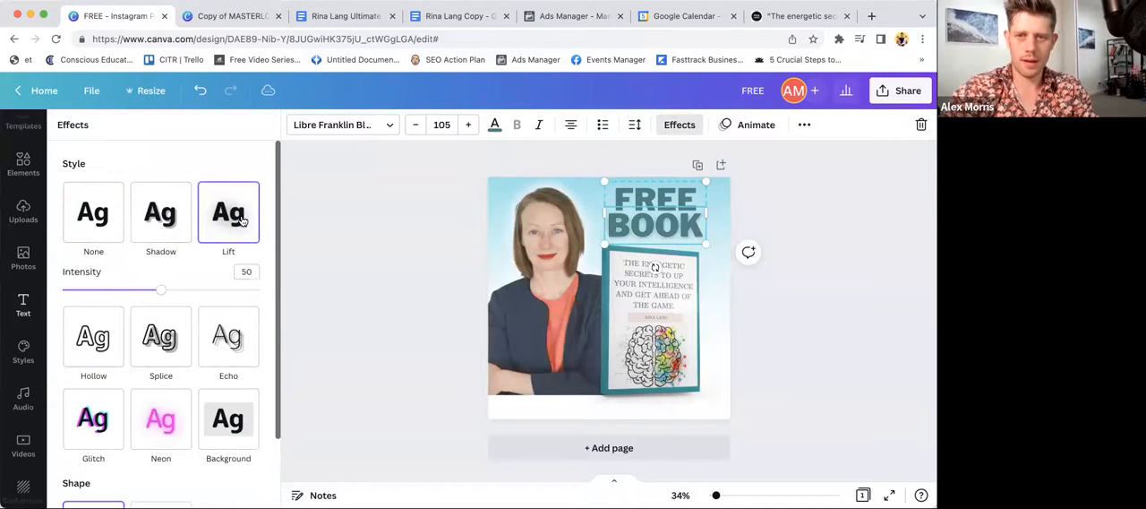
{"action": "left_click", "coordinate": [643, 203]}
{"action": "left_click", "coordinate": [229, 212]}
{"action": "left_click", "coordinate": [778, 253]}
- From the color options of "FREE", add a new color to the Studio Ninja brand palette
{"action": "left_click", "coordinate": [657, 205]}
{"action": "left_click", "coordinate": [494, 125]}
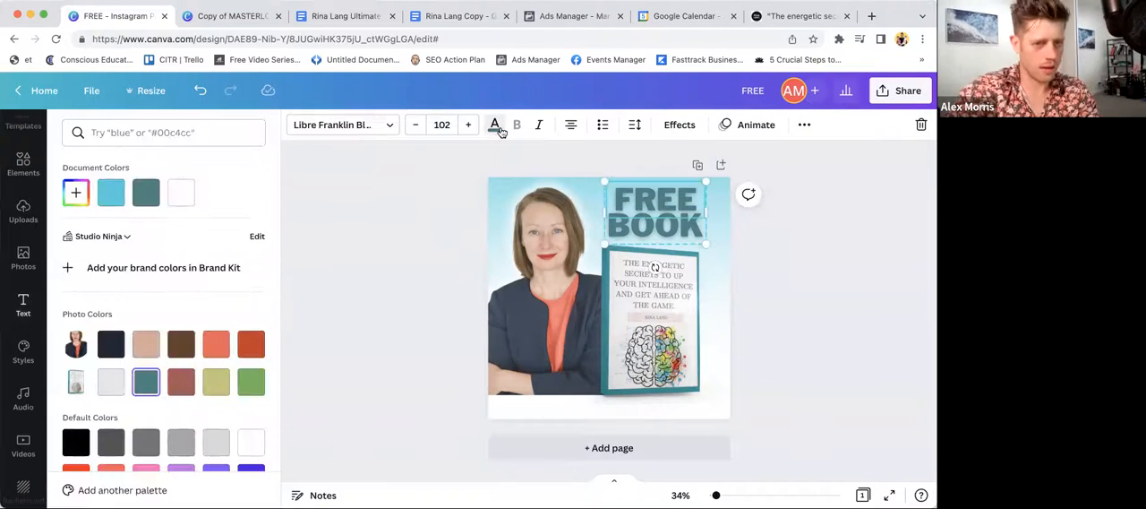
{"action": "scroll", "coordinate": [179, 340], "scroll_direction": "down", "scroll_amount": 2}
{"action": "scroll", "coordinate": [191, 346], "scroll_direction": "down", "scroll_amount": 1}
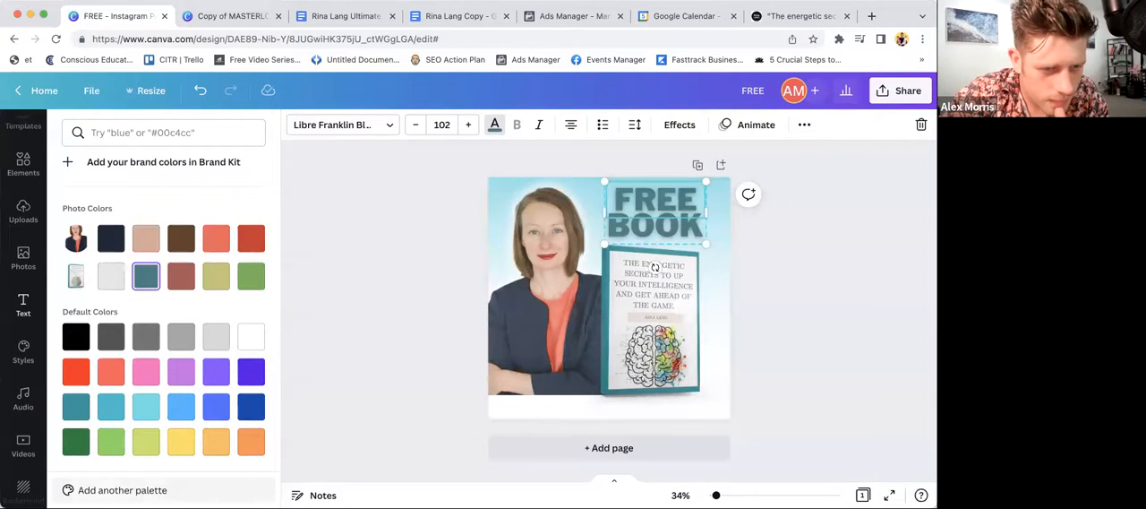
{"action": "left_click", "coordinate": [135, 490]}
{"action": "left_click", "coordinate": [240, 308]}
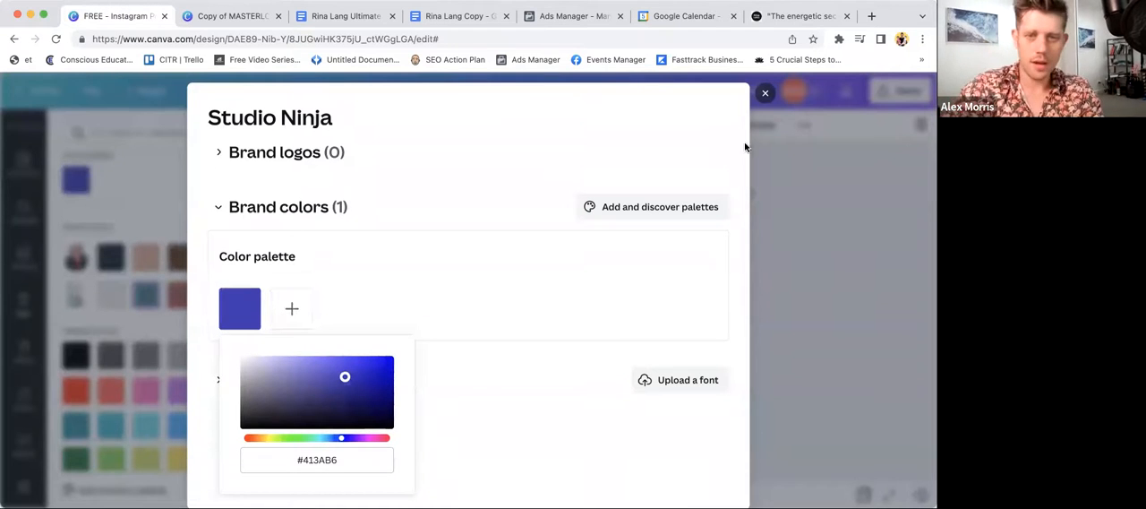
{"action": "left_click", "coordinate": [688, 94]}
{"action": "left_click", "coordinate": [766, 333]}
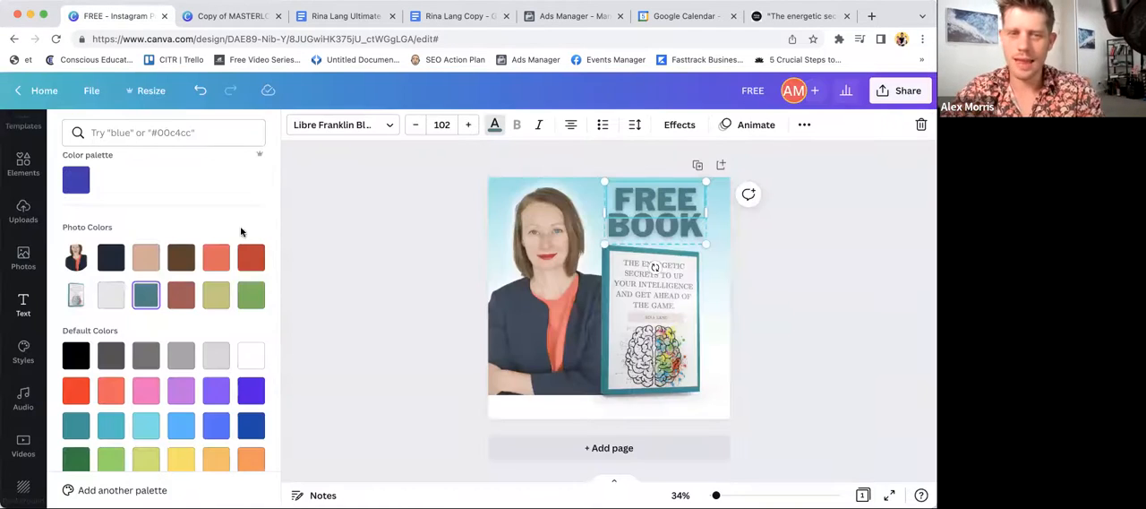
{"action": "left_click", "coordinate": [415, 317]}
- Copy the hex code of the teal text color used for "BOOK"
{"action": "left_click", "coordinate": [669, 229]}
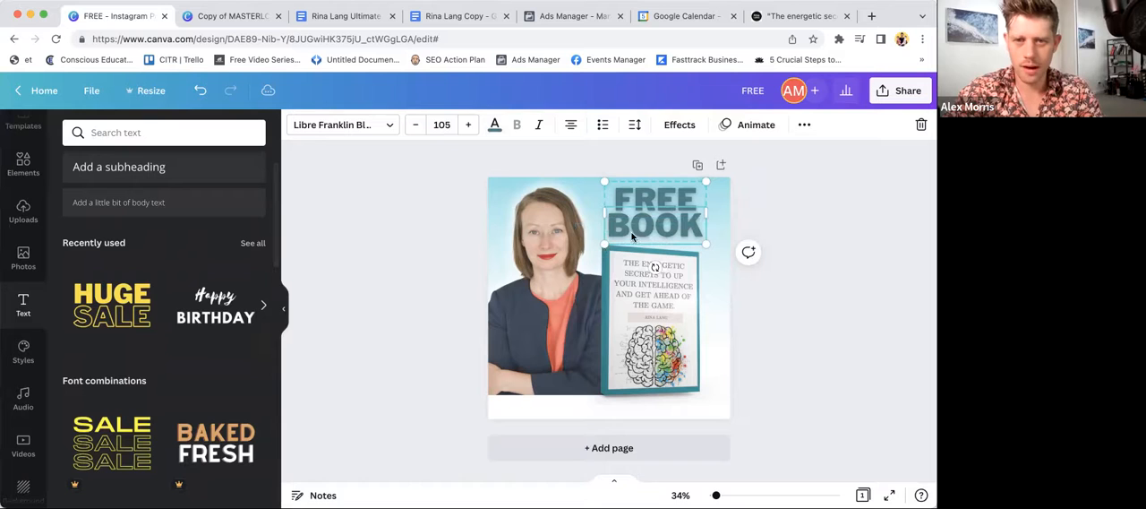
{"action": "left_click", "coordinate": [495, 122]}
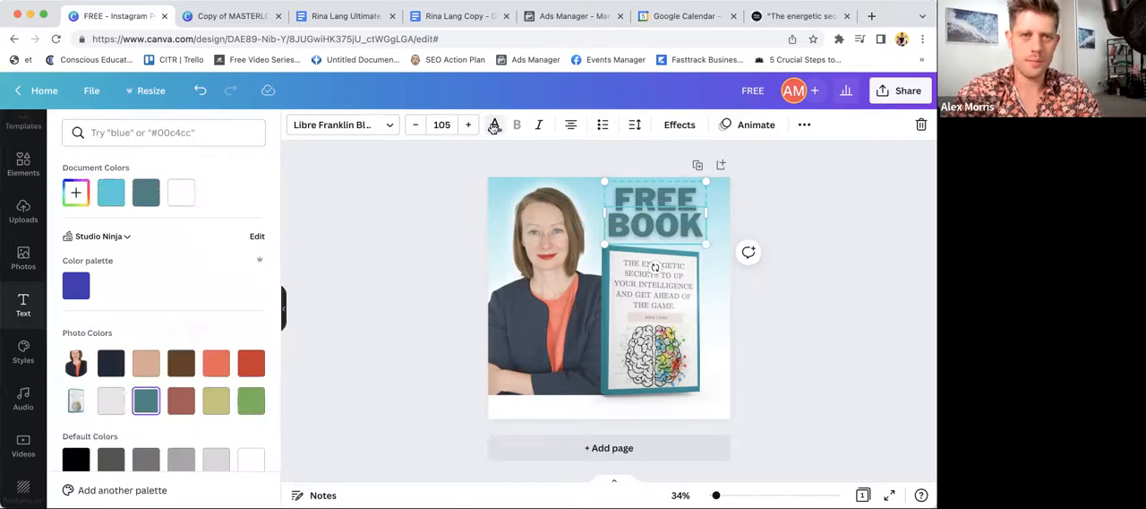
{"action": "left_click", "coordinate": [76, 191]}
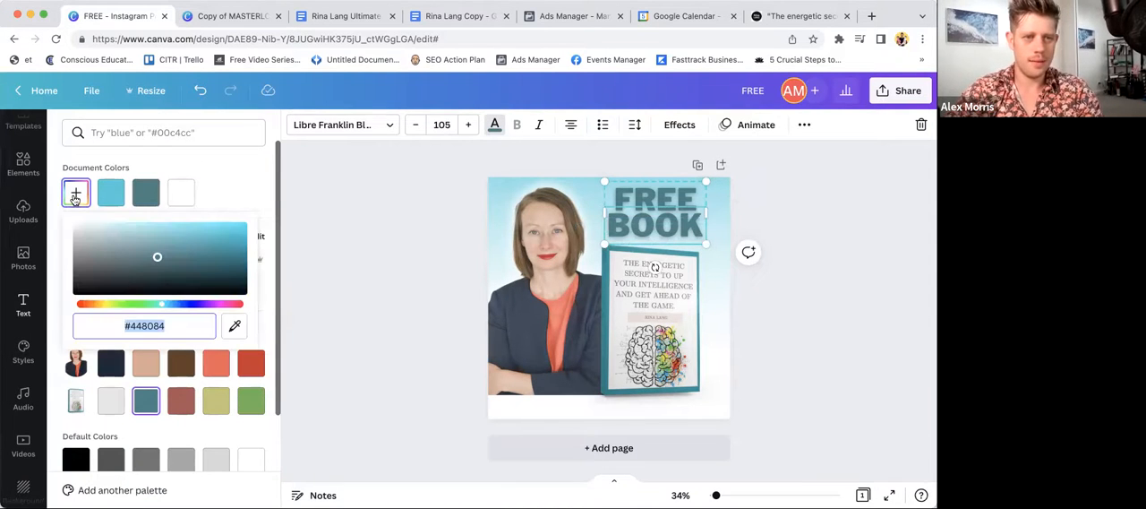
{"action": "left_click", "coordinate": [334, 269]}
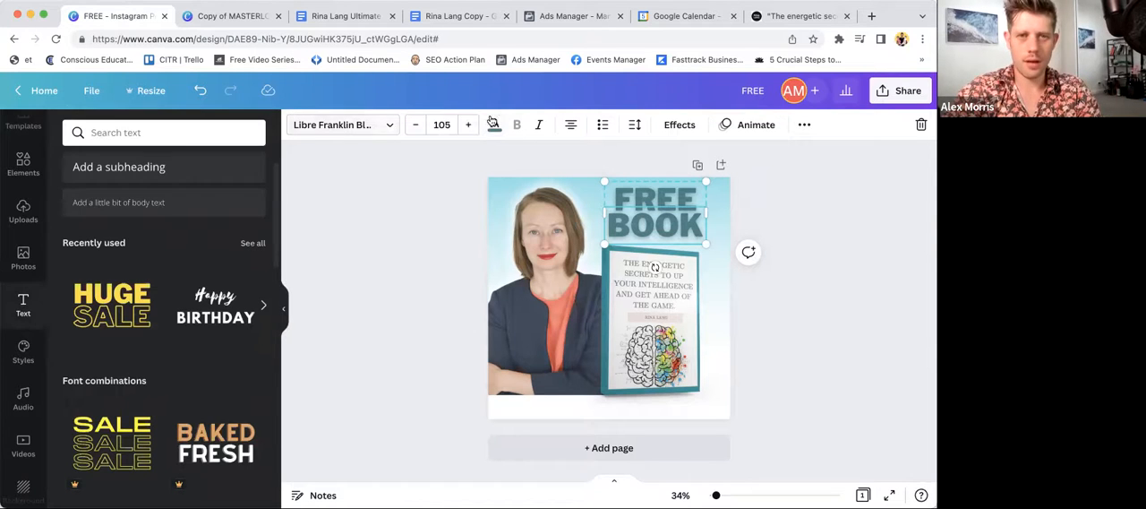
{"action": "left_click", "coordinate": [495, 124]}
{"action": "left_click", "coordinate": [76, 192]}
{"action": "key", "text": "super+c"}
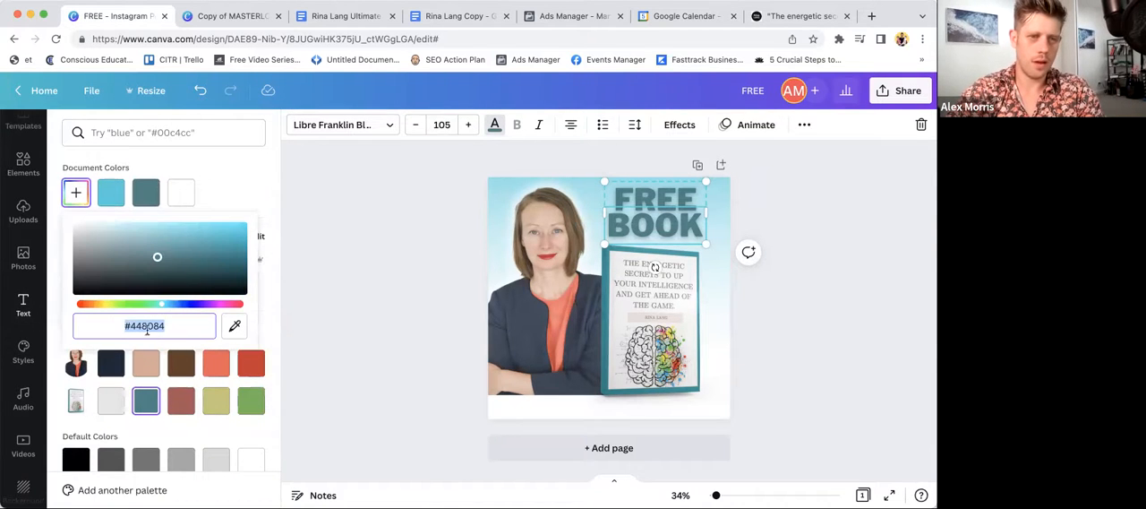
{"action": "left_click", "coordinate": [245, 195]}
- Set the blue color in the Studio Ninja brand palette to #448084
{"action": "scroll", "coordinate": [243, 196], "scroll_direction": "down", "scroll_amount": 2}
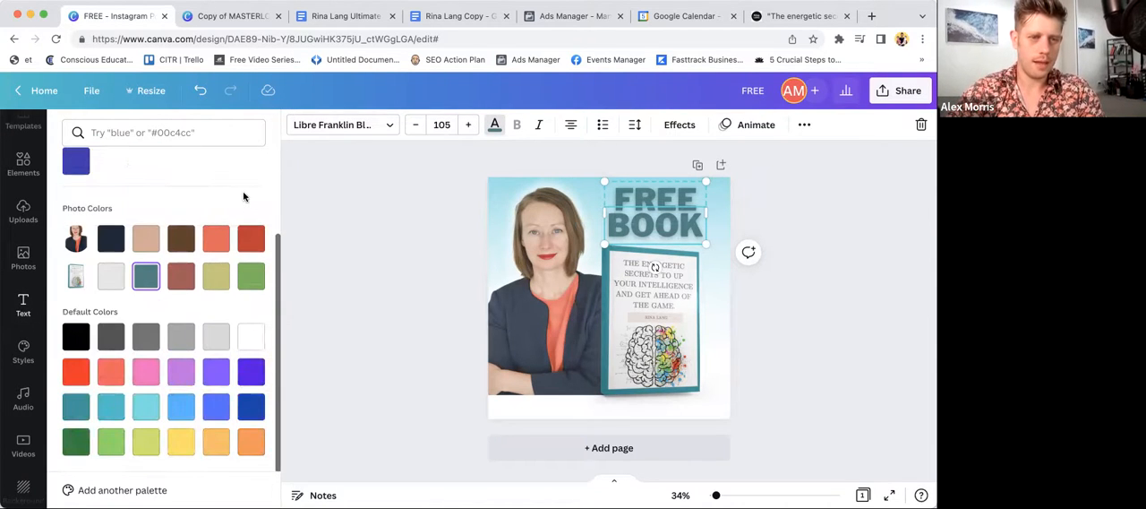
{"action": "left_click", "coordinate": [96, 488]}
{"action": "left_click", "coordinate": [292, 300]}
{"action": "left_click", "coordinate": [381, 460]}
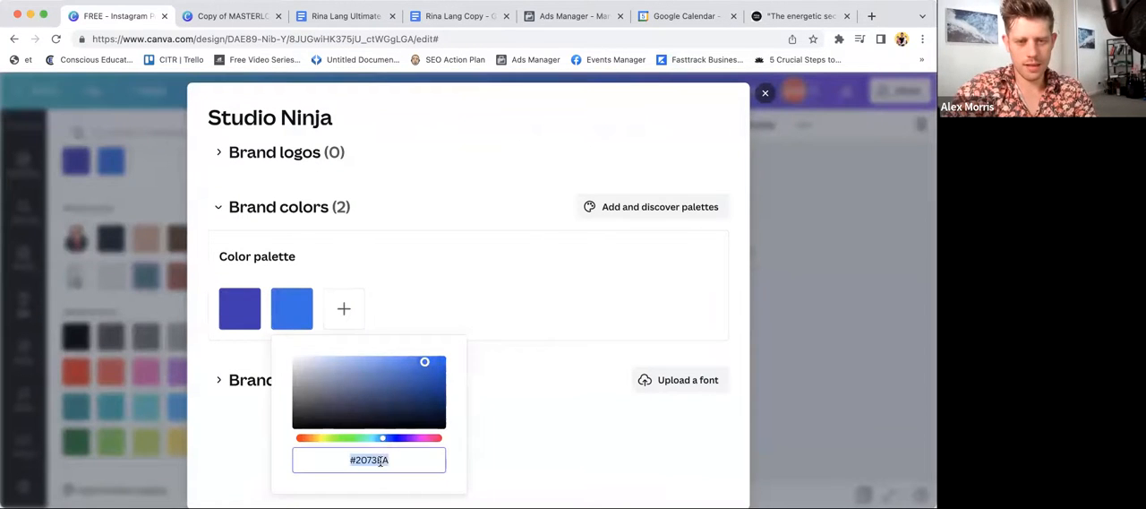
{"action": "key", "text": "super+v"}
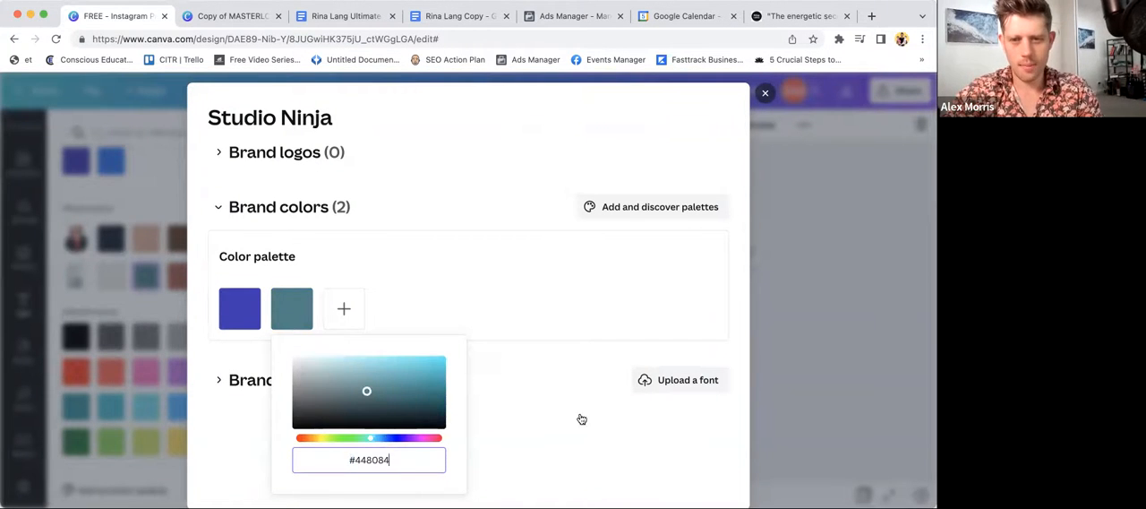
- Try the brighter cyan #04C5D1 for the second brand color, and restore it to #448084
{"action": "left_click", "coordinate": [440, 369]}
{"action": "left_click", "coordinate": [498, 365]}
{"action": "left_click", "coordinate": [294, 314]}
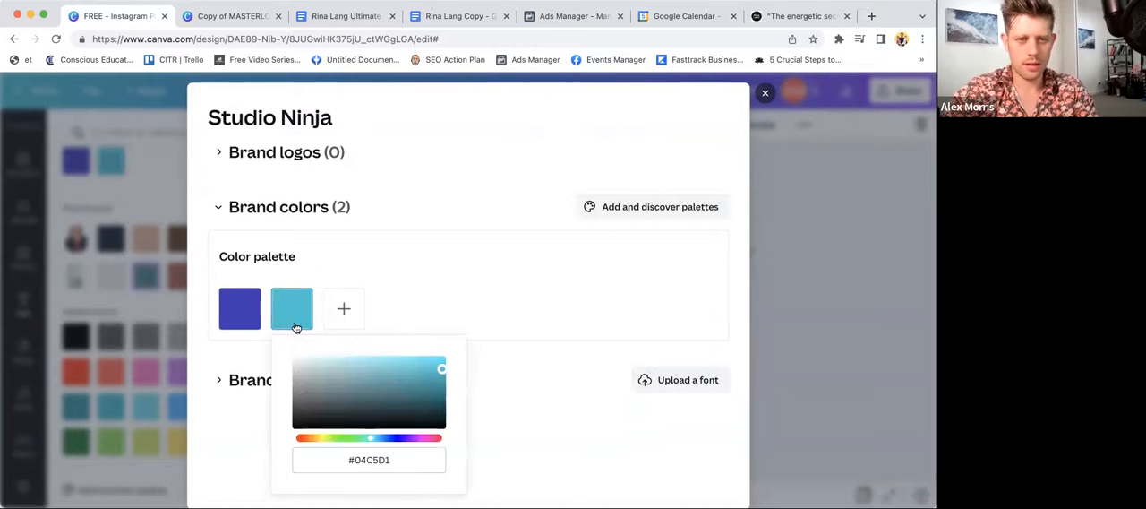
{"action": "left_click", "coordinate": [388, 464]}
{"action": "key", "text": "super+v"}
{"action": "left_click", "coordinate": [376, 294]}
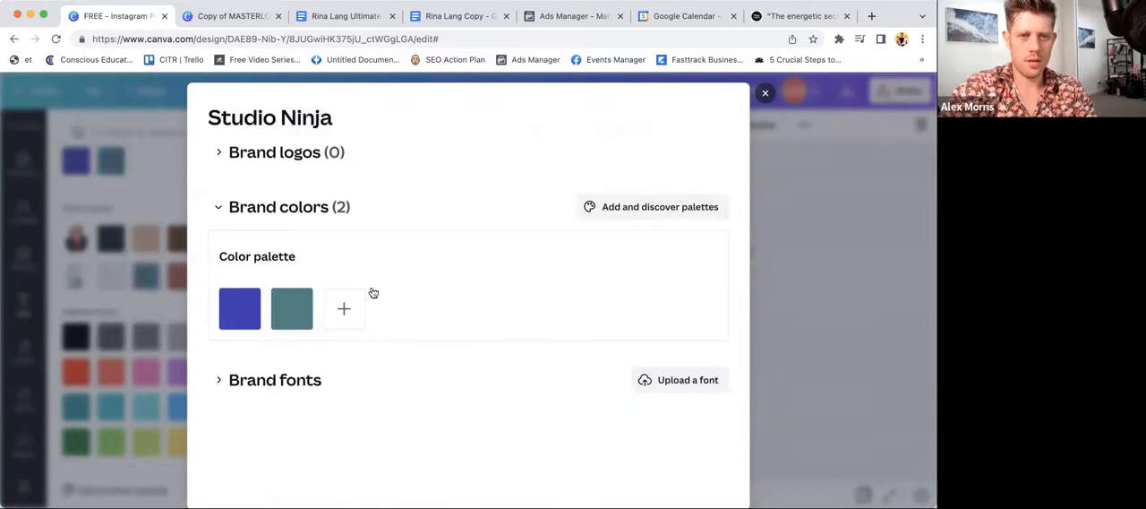
- Delete the purple color from the Studio Ninja brand palette
{"action": "left_click", "coordinate": [307, 308]}
{"action": "left_click", "coordinate": [443, 279]}
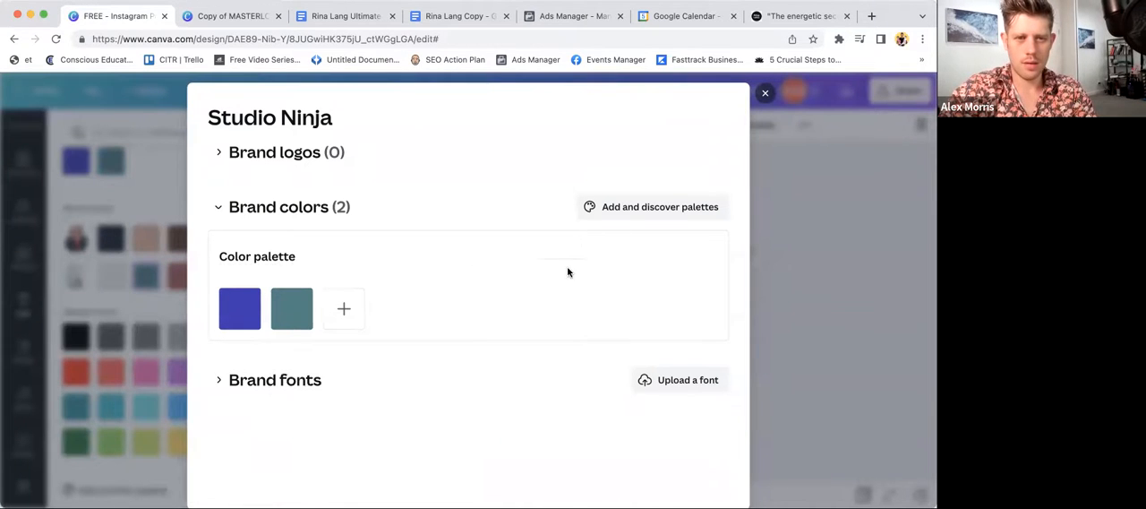
{"action": "scroll", "coordinate": [518, 307], "scroll_direction": "down", "scroll_amount": 1}
{"action": "left_click", "coordinate": [258, 279]}
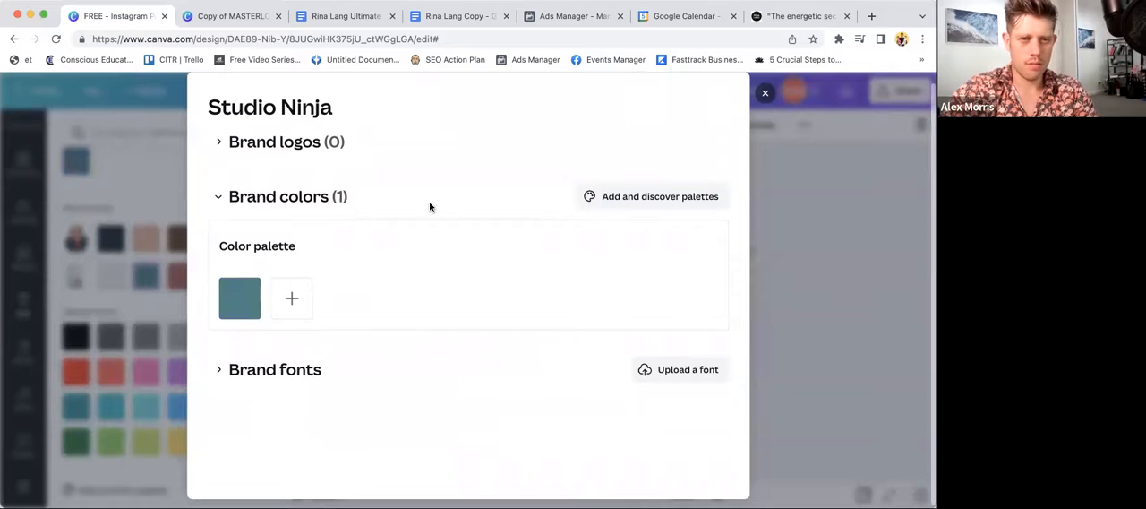
- Search the ready-made palettes for #448084, add "In the Blue" to the brand colors, and return to the design
{"action": "left_click", "coordinate": [608, 200]}
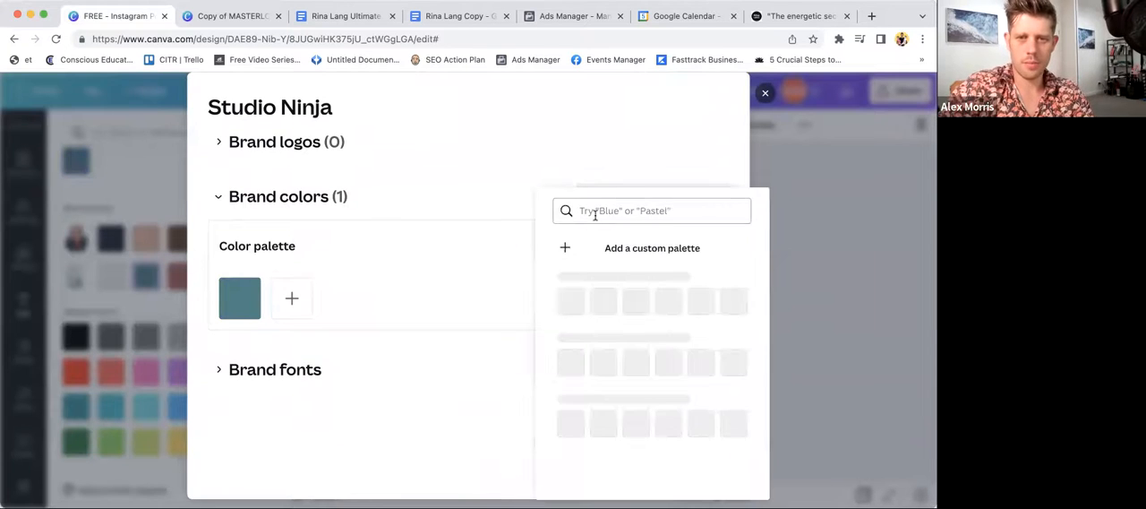
{"action": "left_click", "coordinate": [604, 211]}
{"action": "type", "text": "#448B84"}
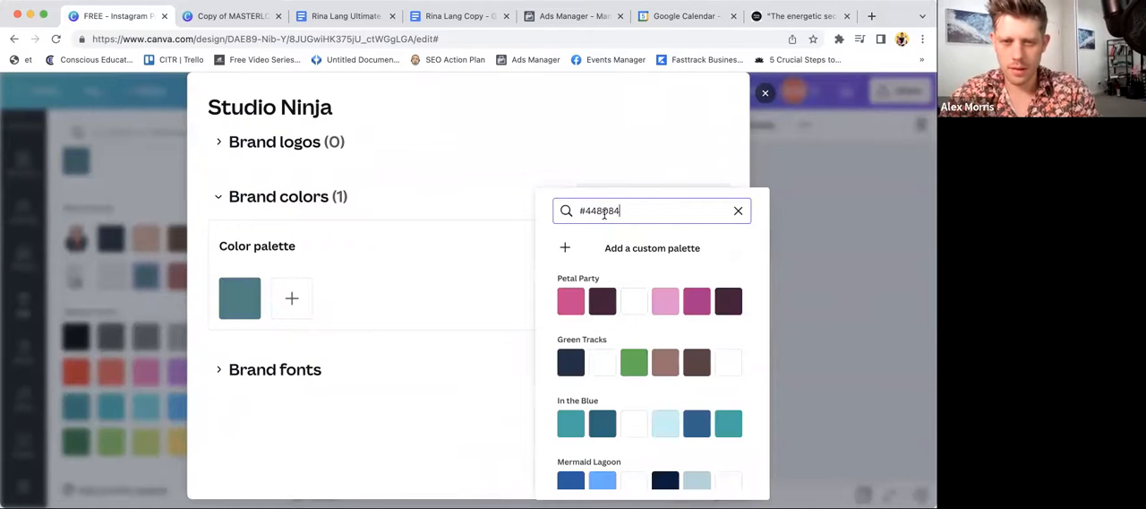
{"action": "scroll", "coordinate": [551, 278], "scroll_direction": "down", "scroll_amount": 3}
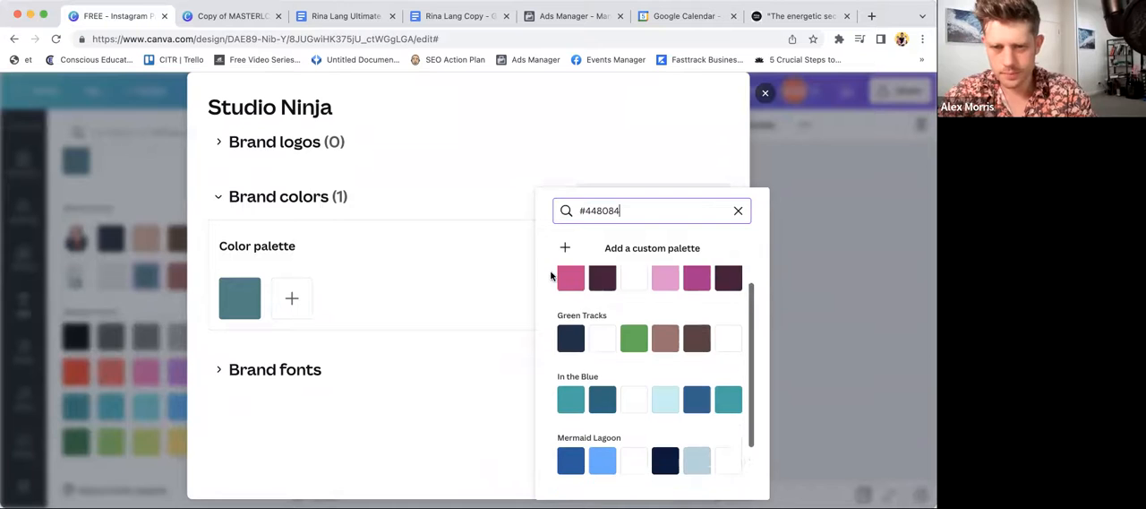
{"action": "scroll", "coordinate": [616, 328], "scroll_direction": "up", "scroll_amount": 2}
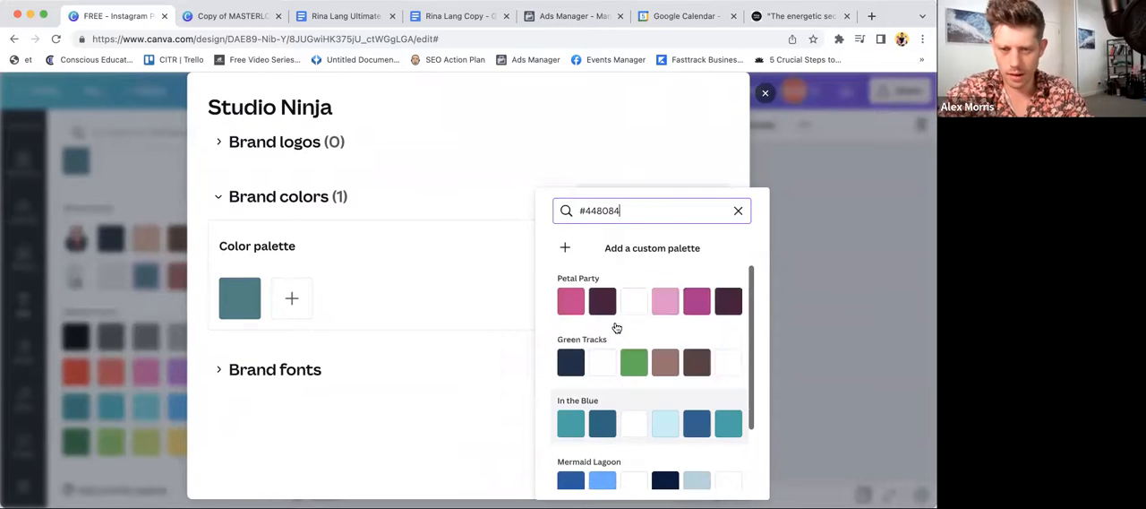
{"action": "left_click", "coordinate": [589, 388]}
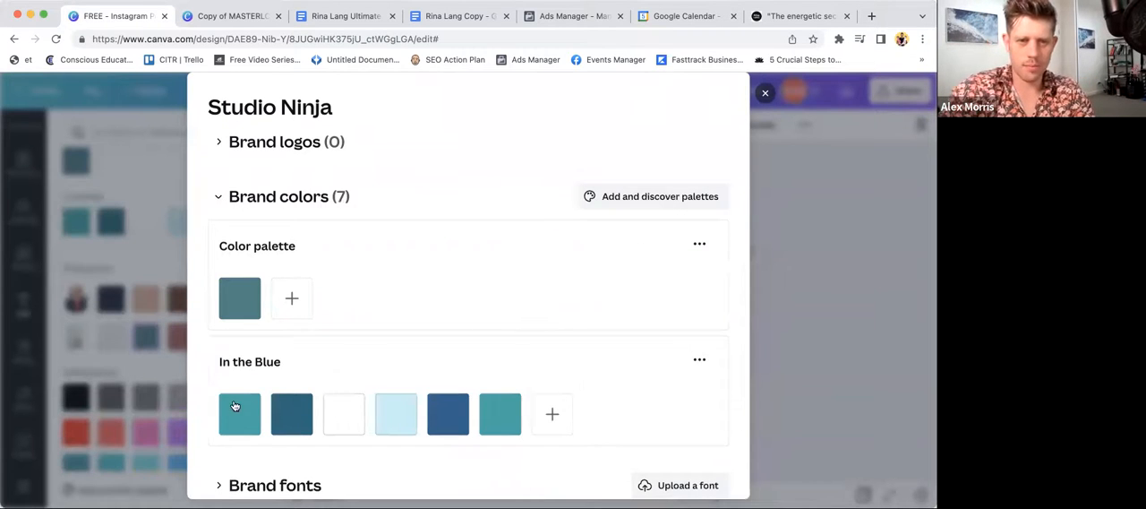
{"action": "left_click", "coordinate": [396, 412]}
{"action": "left_click", "coordinate": [488, 356]}
{"action": "key", "text": "ctrl+c"}
{"action": "left_click", "coordinate": [875, 338]}
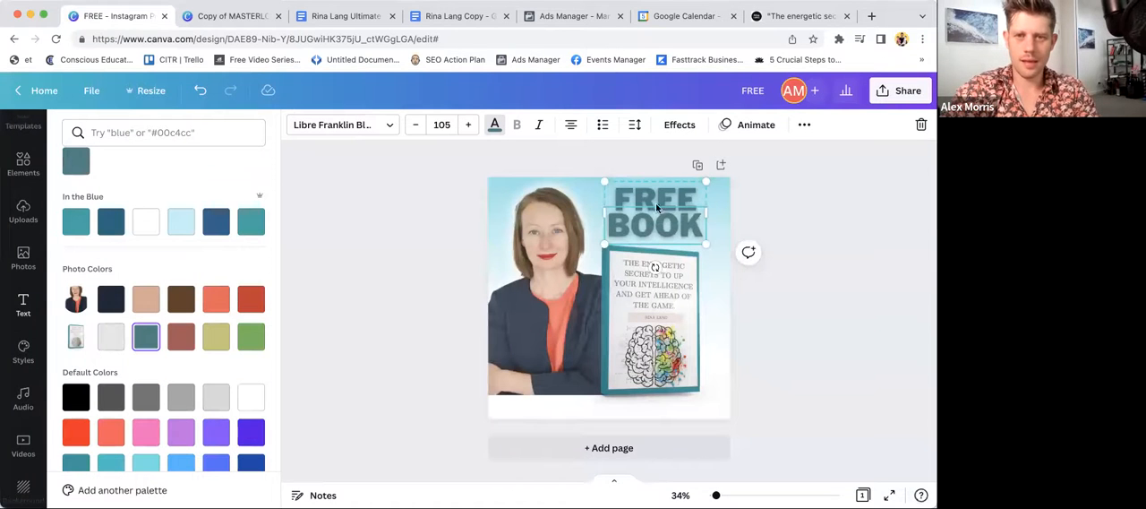
- Try the light blue from the "In the Blue" palette on the headline word "FREE"
{"action": "key", "text": "ctrl+v"}
{"action": "key", "text": "ctrl+z"}
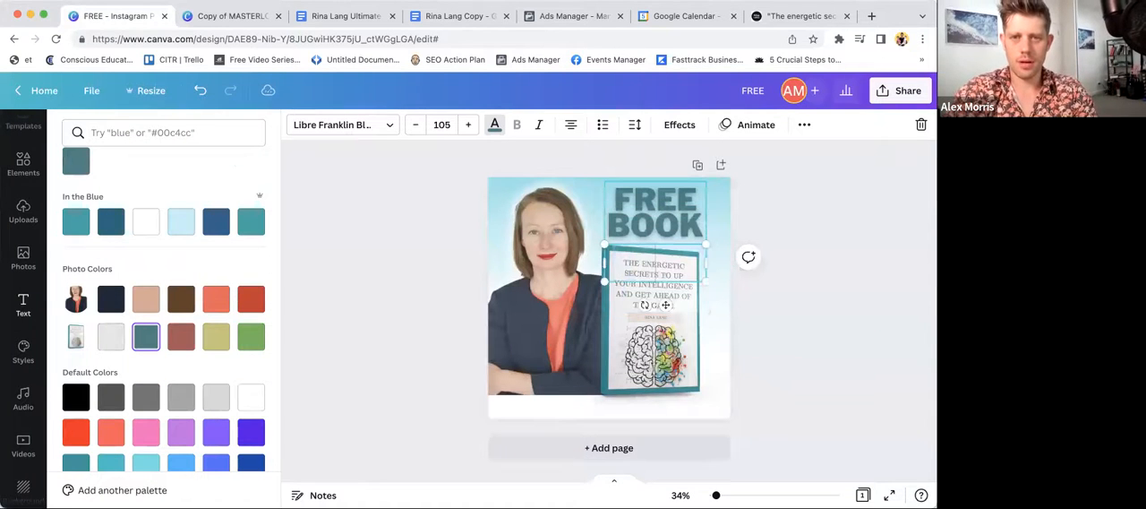
{"action": "left_click", "coordinate": [179, 223]}
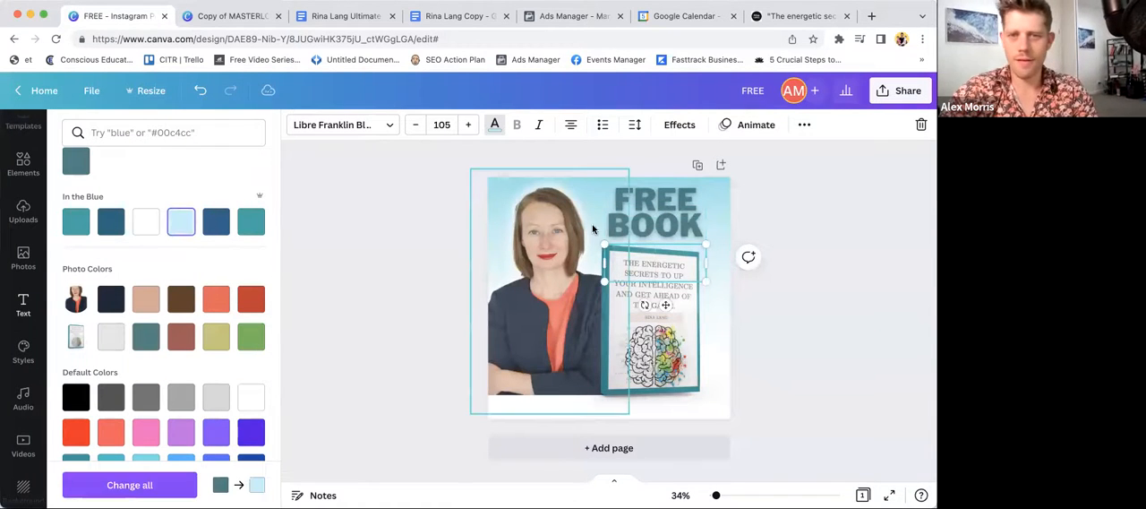
{"action": "left_click", "coordinate": [626, 217]}
{"action": "left_click", "coordinate": [180, 221]}
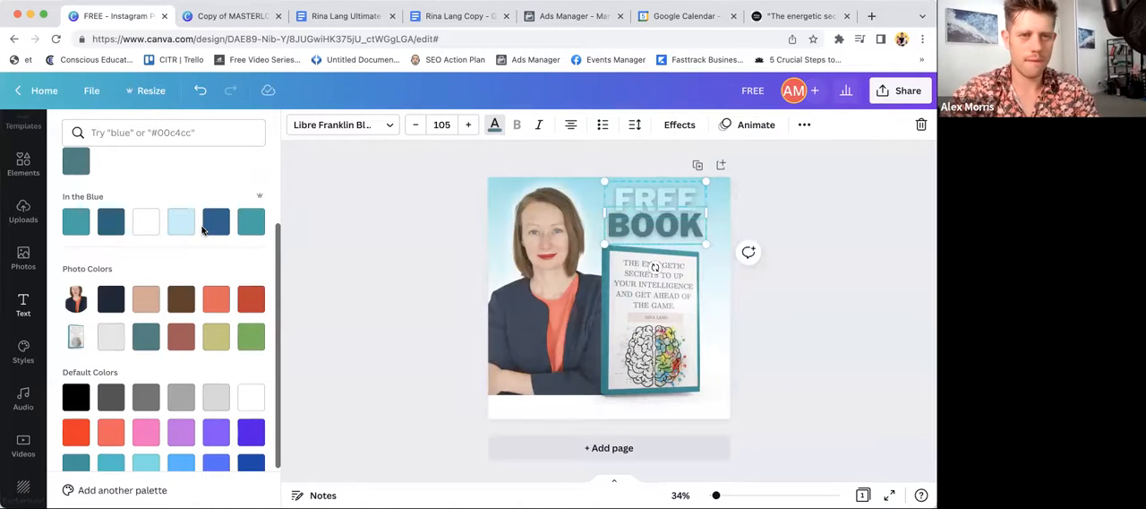
- Recolor "BOOK" and "FREE" with the dark blue from the "In the Blue" palette
{"action": "left_click", "coordinate": [208, 228]}
{"action": "left_click", "coordinate": [652, 199]}
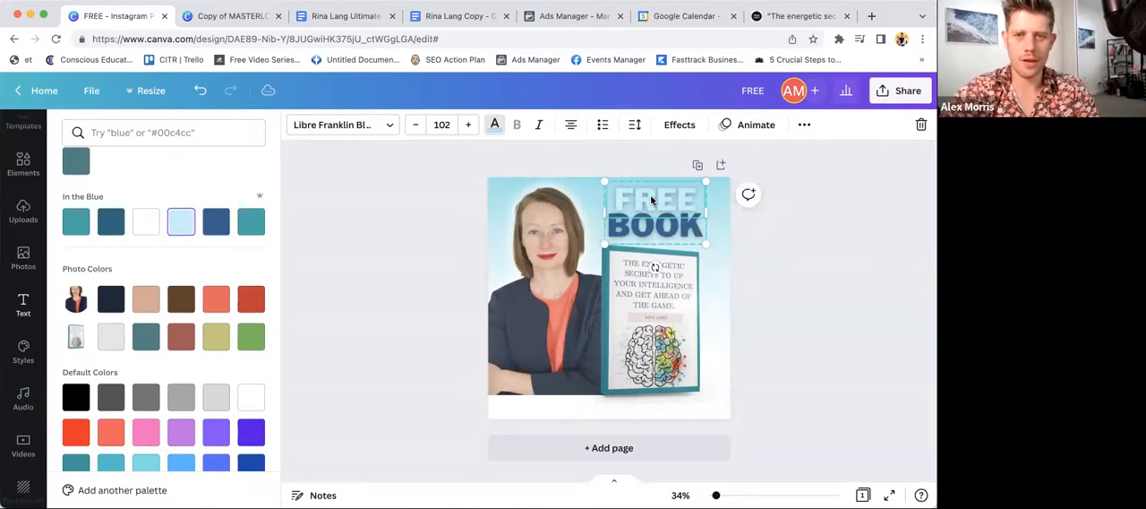
{"action": "left_click", "coordinate": [215, 222]}
{"action": "left_click", "coordinate": [328, 250]}
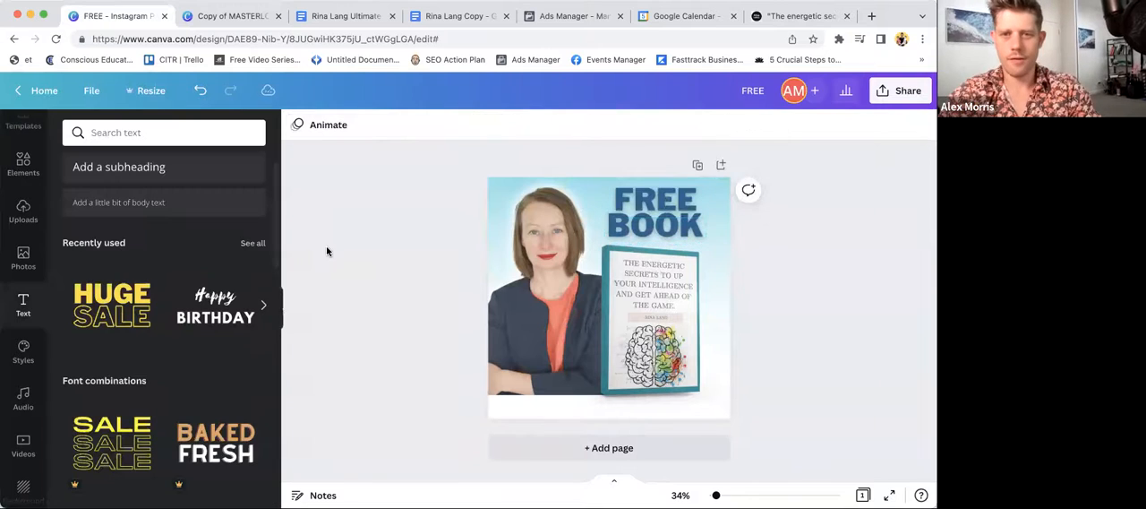
- Shrink the headline to font size 80.9 for "FREE" and 83.5 for "BOOK", and center it in the space above the book mockup
{"action": "left_click", "coordinate": [640, 217]}
{"action": "mouse_move", "coordinate": [706, 239]}
{"action": "left_mouse_down"}
{"action": "mouse_move", "coordinate": [689, 225]}
{"action": "mouse_move", "coordinate": [712, 228]}
{"action": "left_mouse_up"}
{"action": "left_click_drag", "start_coordinate": [713, 183], "coordinate": [693, 196]}
{"action": "left_click_drag", "start_coordinate": [650, 230], "coordinate": [660, 216]}
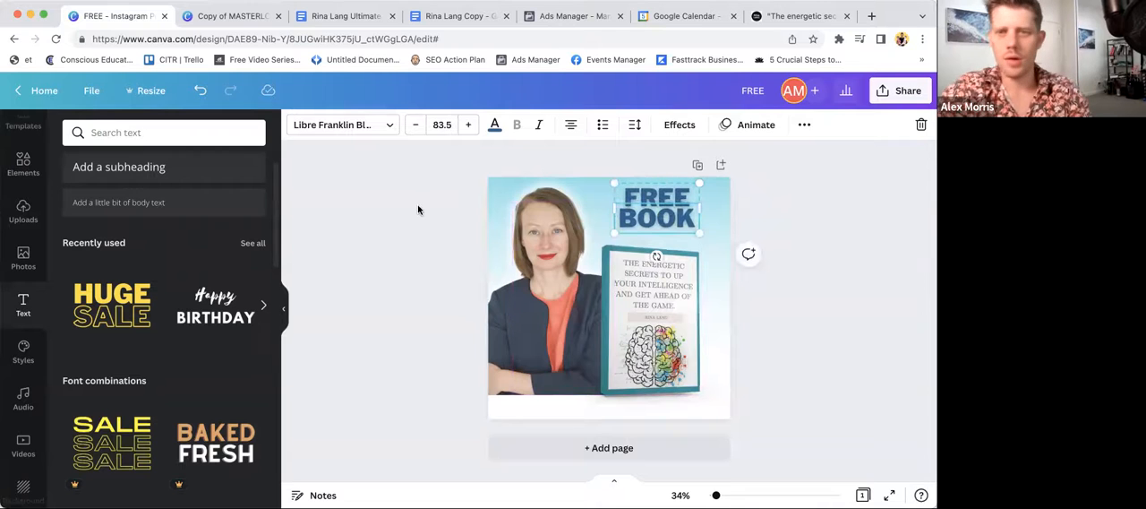
{"action": "left_click", "coordinate": [647, 202]}
{"action": "left_click_drag", "start_coordinate": [647, 206], "coordinate": [647, 212]}
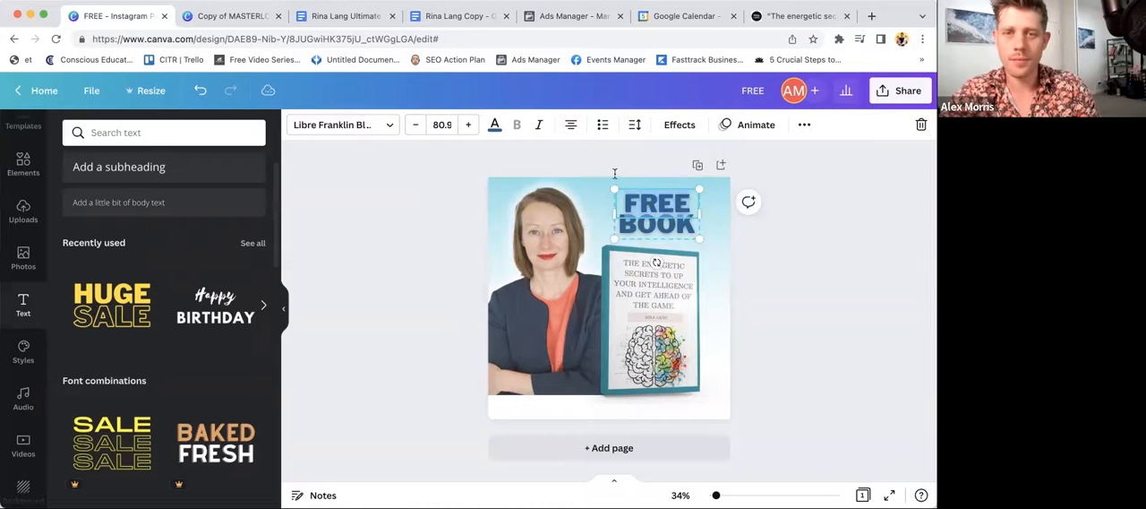
- Try other text alignments on "FREE" and "BOOK", and return both words to centered alignment
{"action": "left_click", "coordinate": [575, 131]}
{"action": "left_click", "coordinate": [633, 222]}
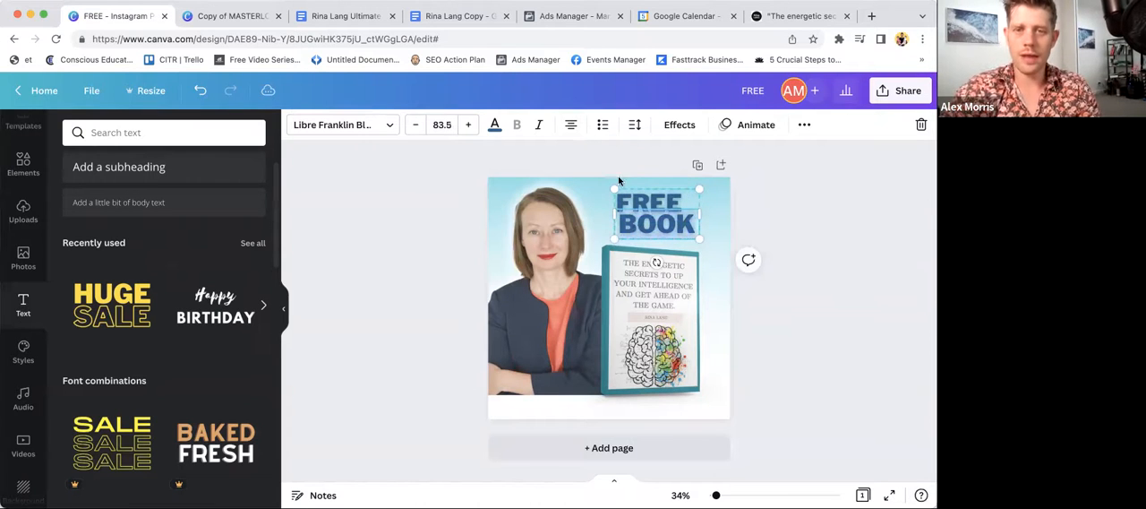
{"action": "left_click", "coordinate": [570, 126]}
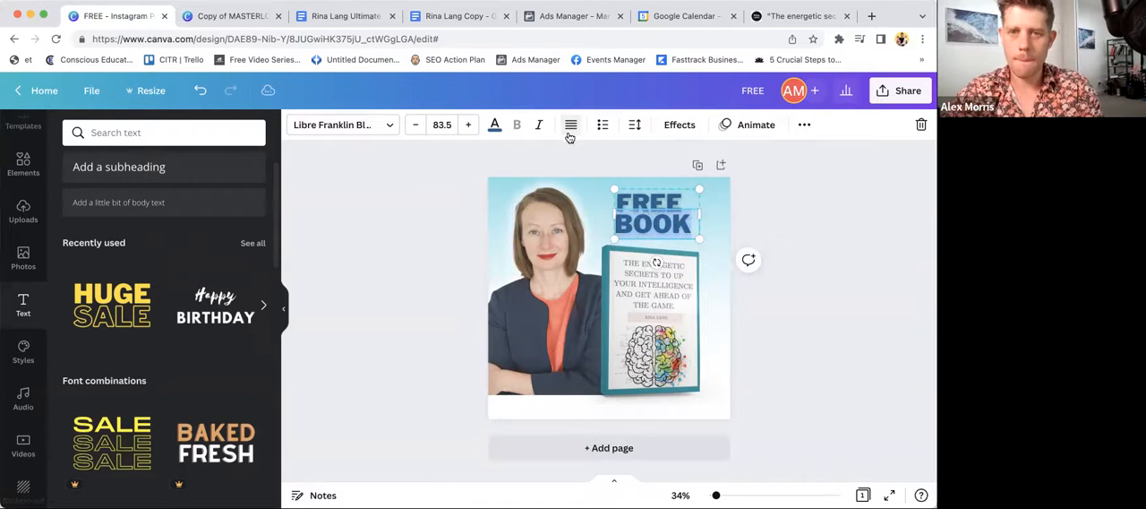
{"action": "left_click", "coordinate": [644, 202]}
{"action": "left_click", "coordinate": [571, 126]}
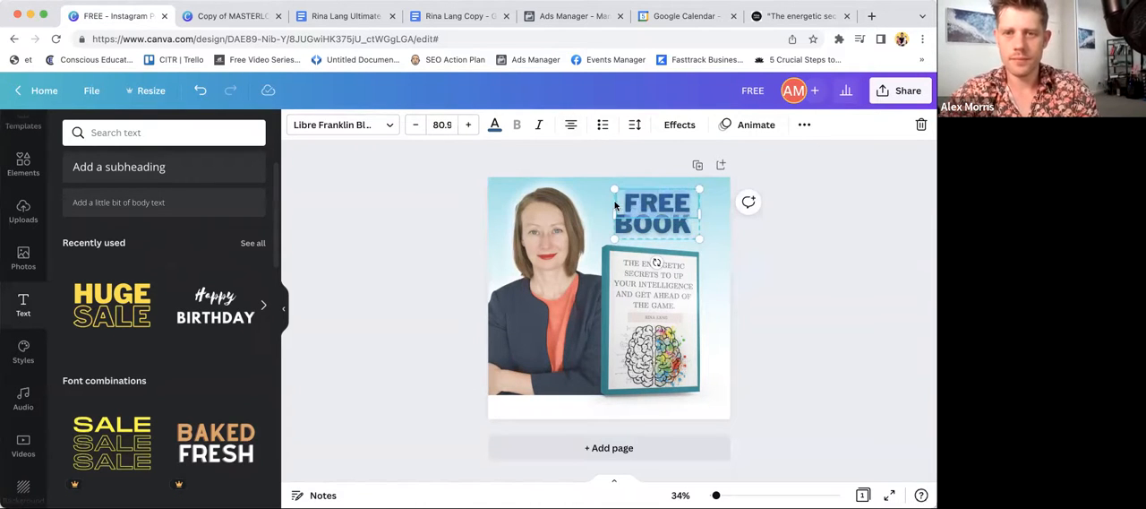
{"action": "left_click", "coordinate": [651, 227]}
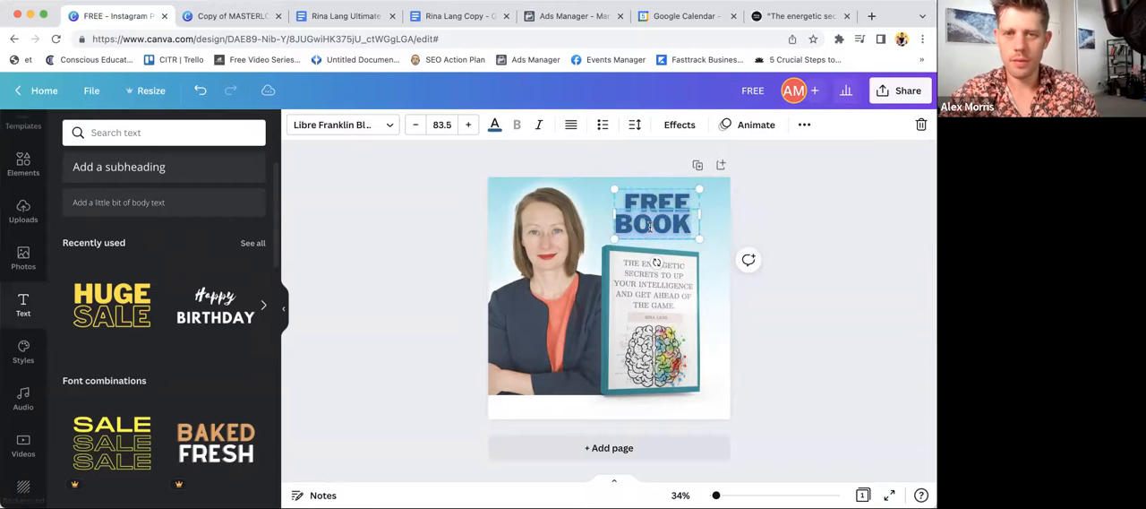
{"action": "left_click", "coordinate": [571, 126]}
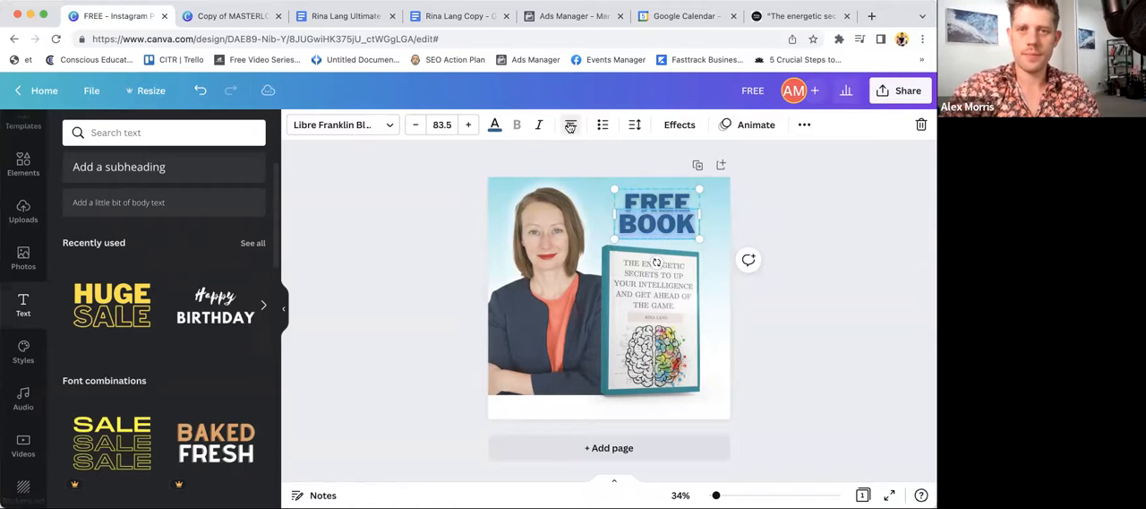
{"action": "left_click", "coordinate": [466, 233]}
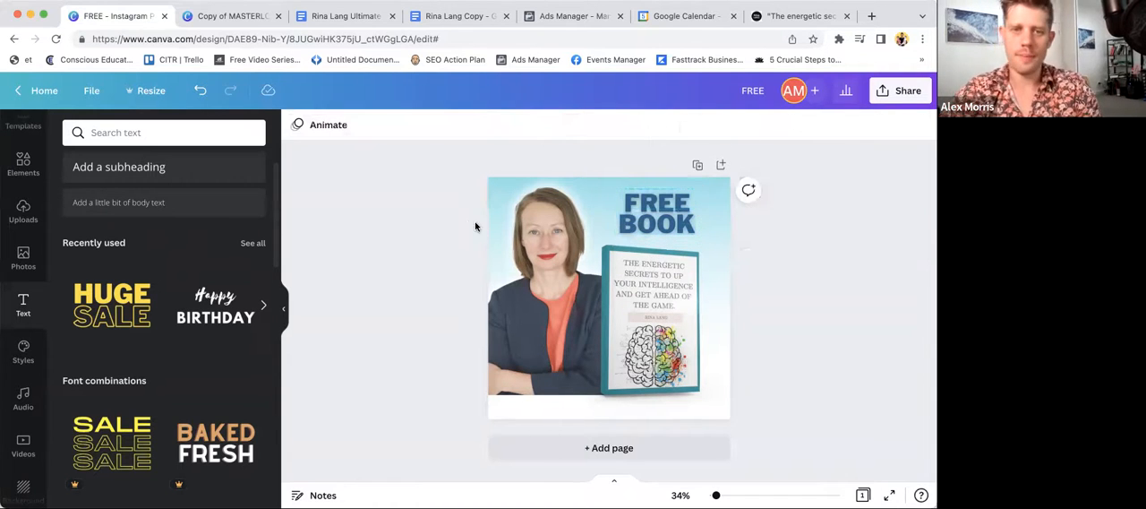
- Place a copy of the "FREE BOOK" headline at the lower edge of the design, below the portrait
{"action": "left_click", "coordinate": [512, 418]}
{"action": "scroll", "coordinate": [183, 400], "scroll_direction": "down", "scroll_amount": 1}
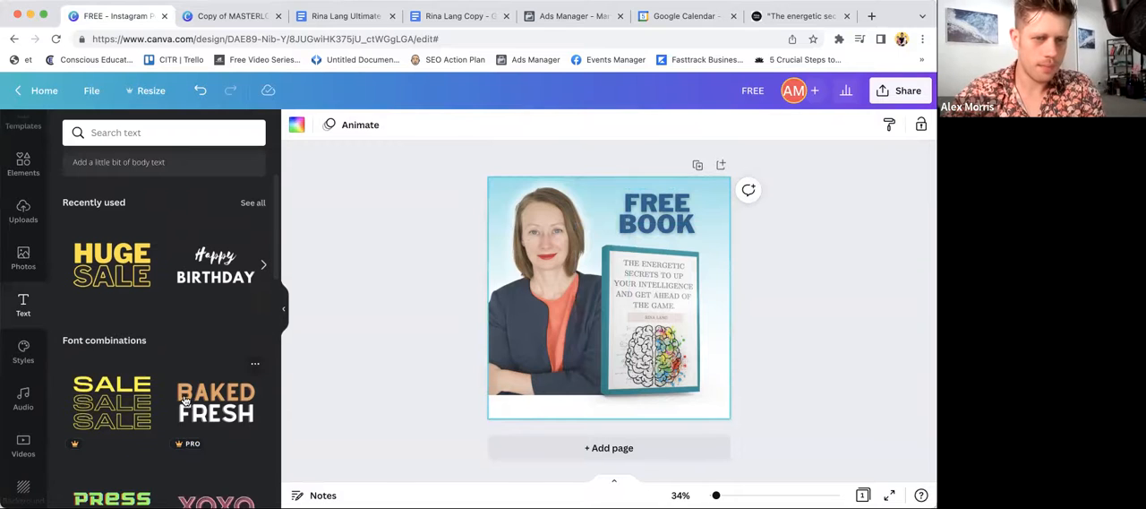
{"action": "left_click", "coordinate": [661, 207]}
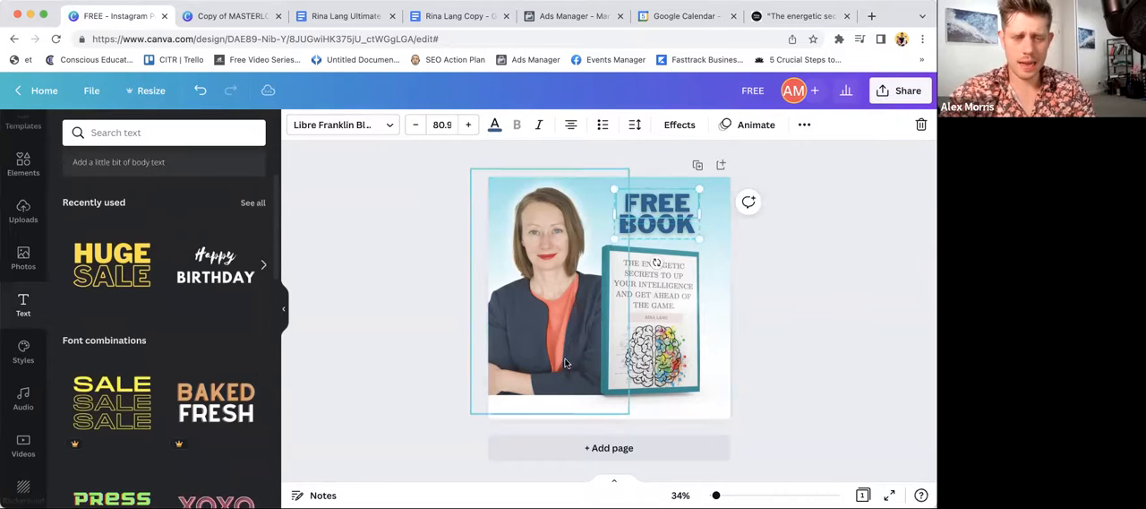
{"action": "left_click_drag", "start_coordinate": [670, 193], "coordinate": [543, 384]}
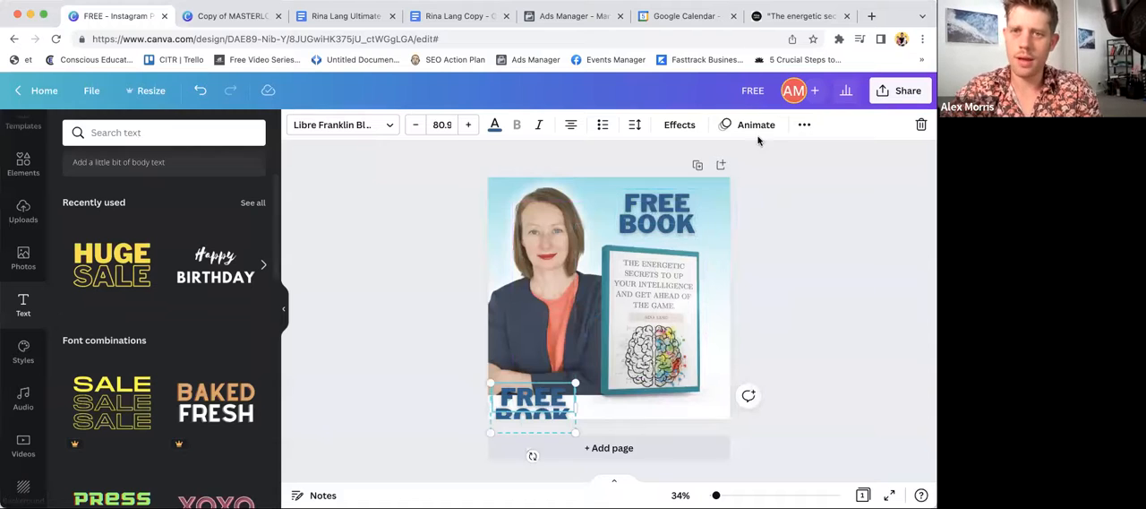
- Ungroup the copied headline and delete its word "FREE"
{"action": "left_click", "coordinate": [804, 124]}
{"action": "left_click", "coordinate": [810, 335]}
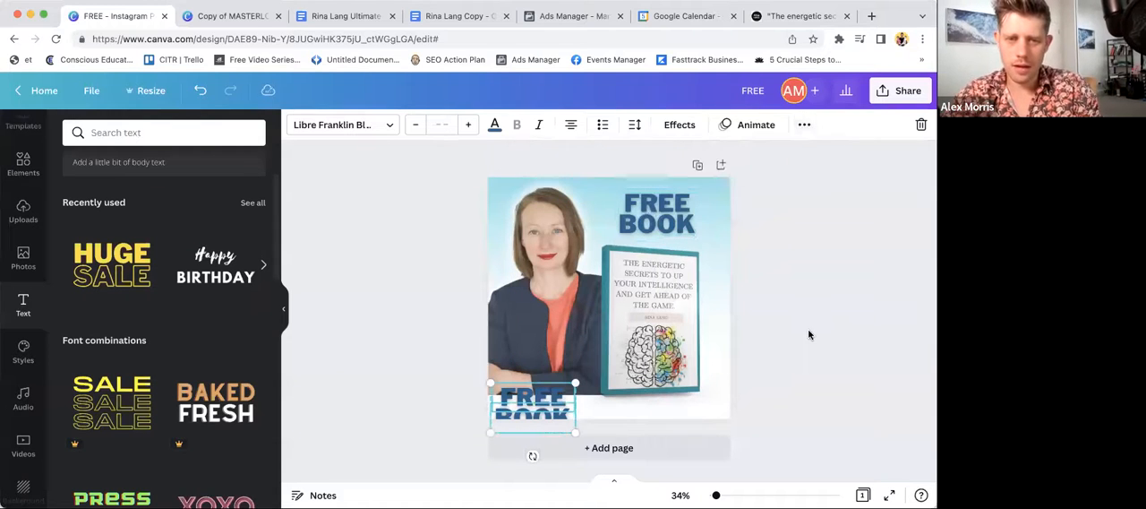
{"action": "left_click", "coordinate": [529, 401]}
{"action": "key", "text": "Delete"}
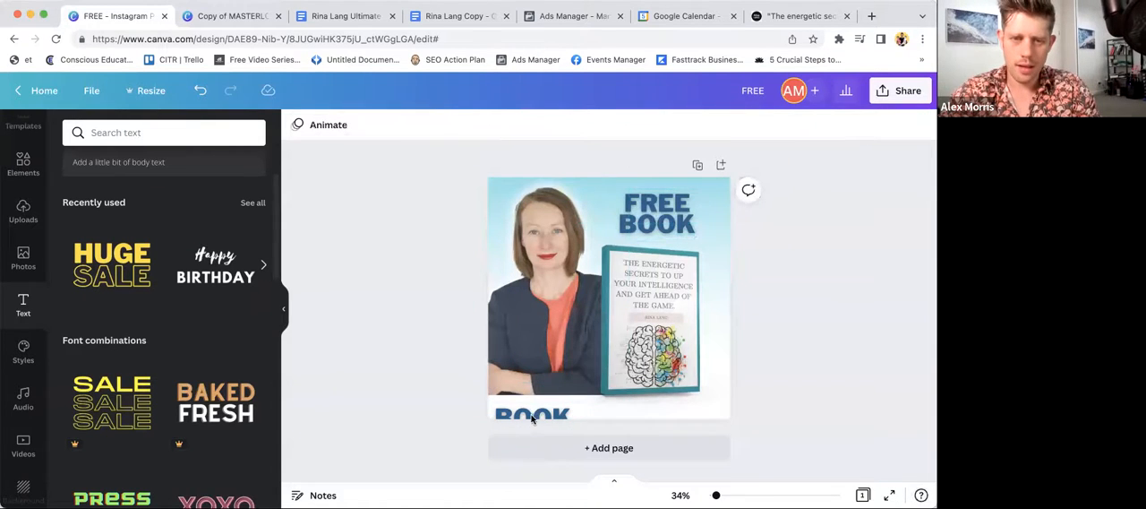
- Move the copied "BOOK" text into the white strip below the portrait and widen its box to the full page width
{"action": "left_click", "coordinate": [531, 412]}
{"action": "left_click_drag", "start_coordinate": [530, 412], "coordinate": [530, 400]}
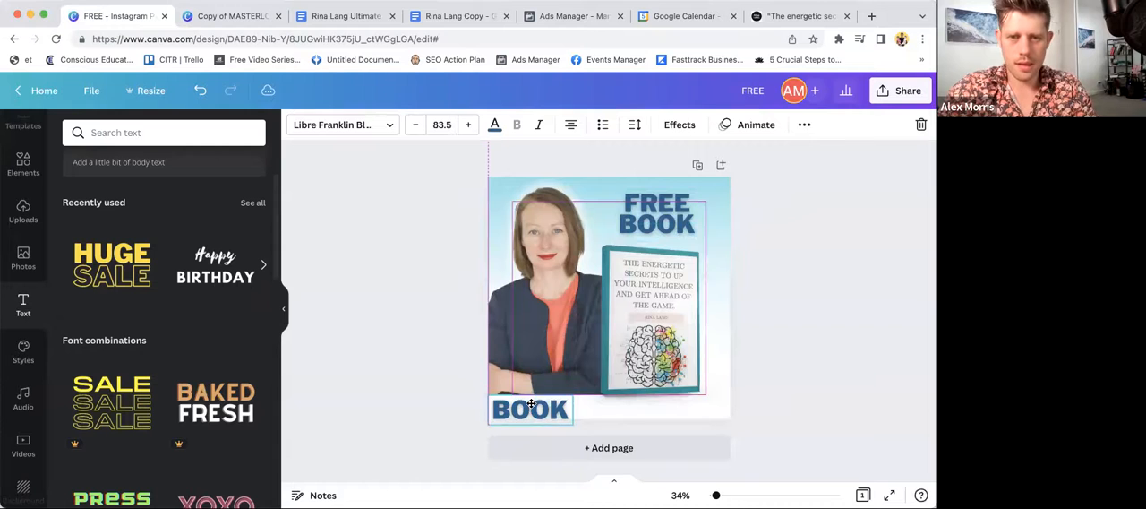
{"action": "left_click_drag", "start_coordinate": [624, 395], "coordinate": [725, 402]}
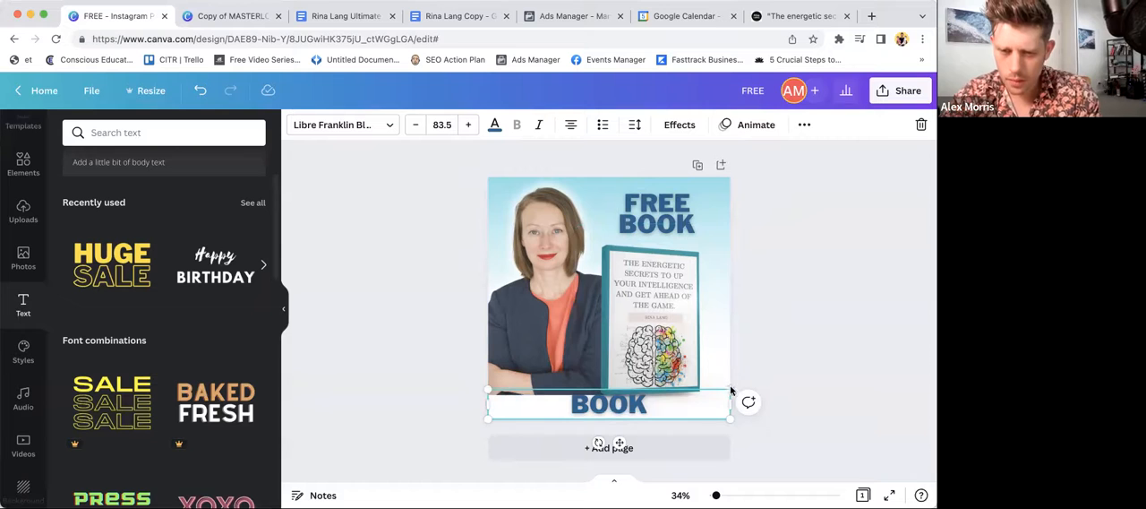
- Set the bottom "BOOK" text to size 50 and move it down into the white strip below the portrait
{"action": "double_click", "coordinate": [638, 403]}
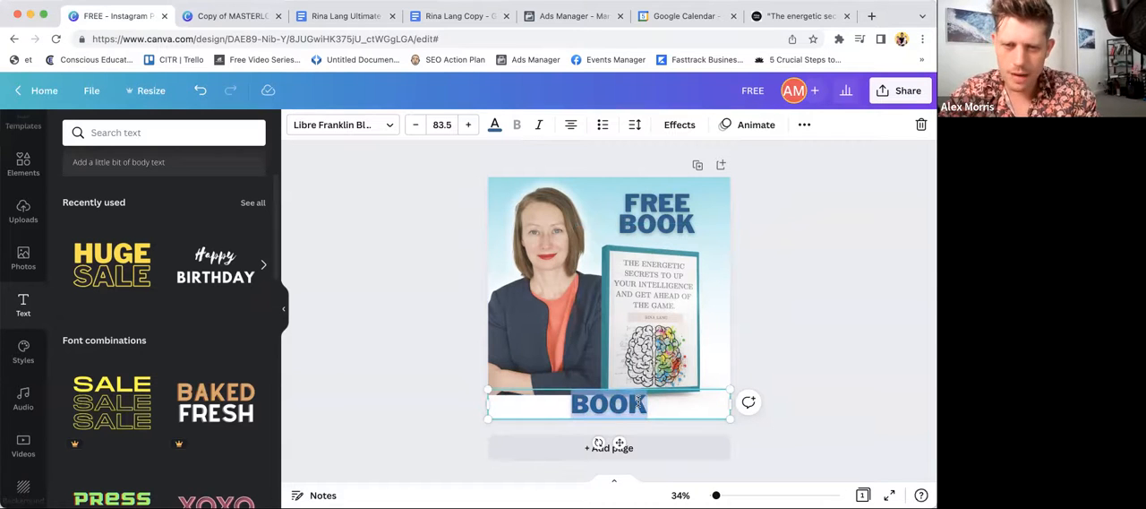
{"action": "left_click", "coordinate": [416, 124]}
{"action": "left_click", "coordinate": [443, 125]}
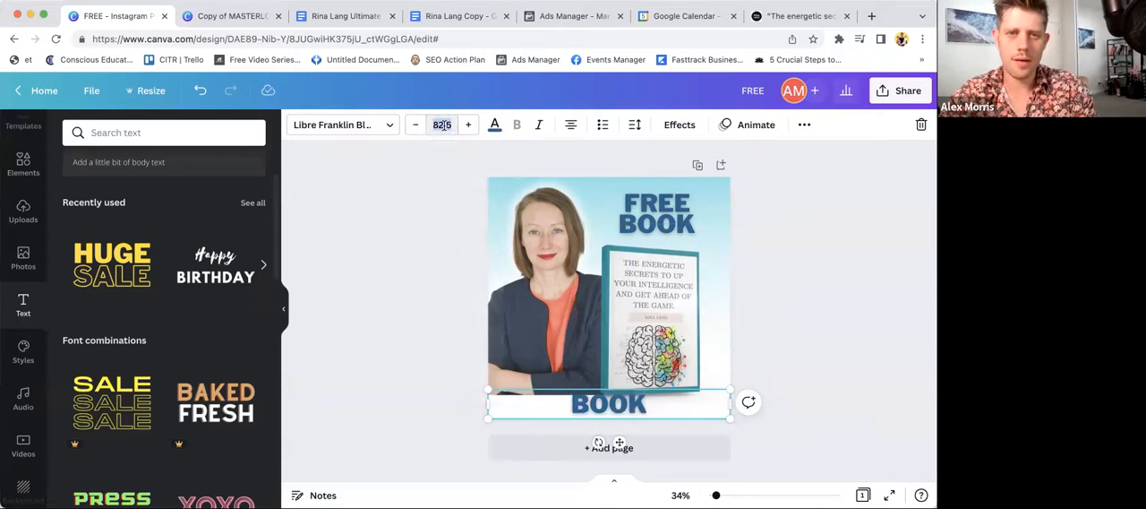
{"action": "left_click", "coordinate": [460, 364]}
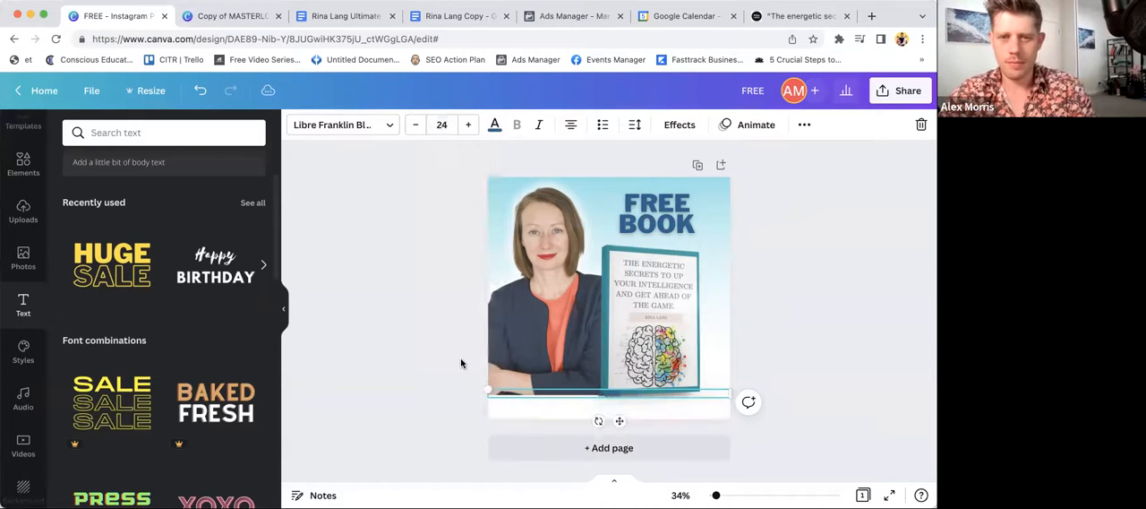
{"action": "left_click", "coordinate": [445, 125]}
{"action": "type", "text": "50"}
{"action": "key", "text": "Return"}
{"action": "left_click", "coordinate": [802, 338]}
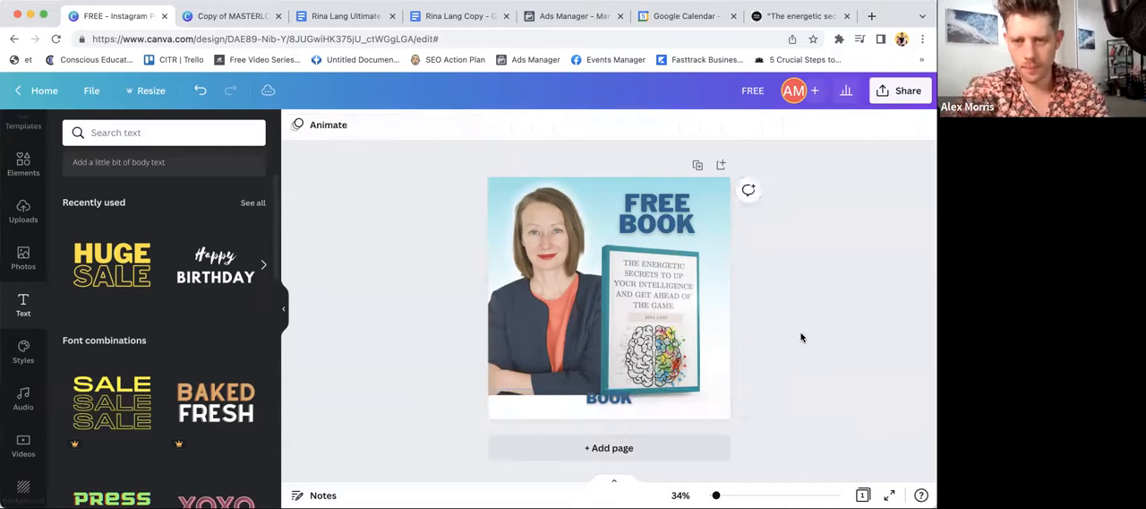
{"action": "left_click_drag", "start_coordinate": [599, 403], "coordinate": [598, 412]}
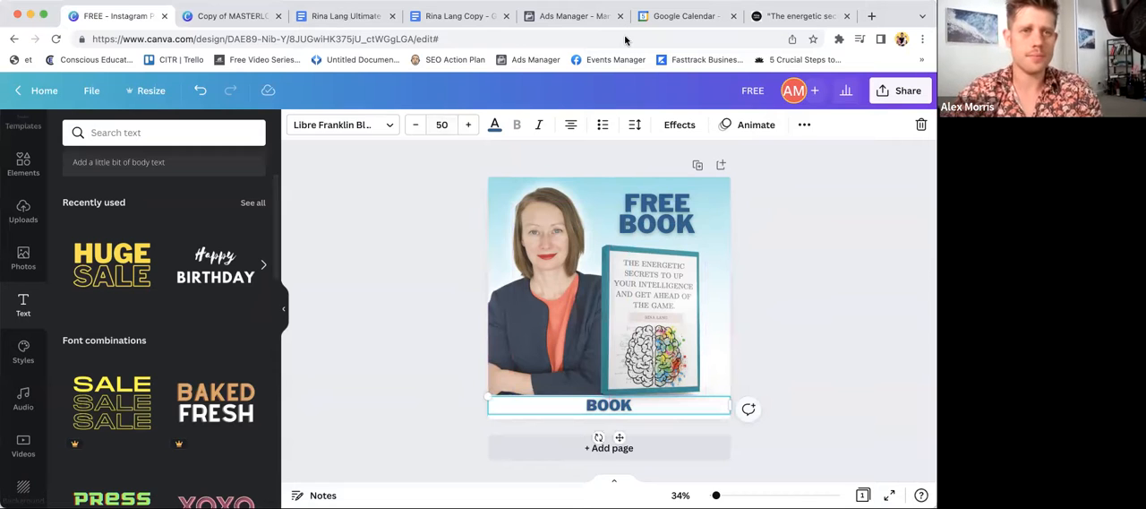
- Duplicate the design's browser page and go to the Canva home page in the copy
{"action": "right_click", "coordinate": [110, 19]}
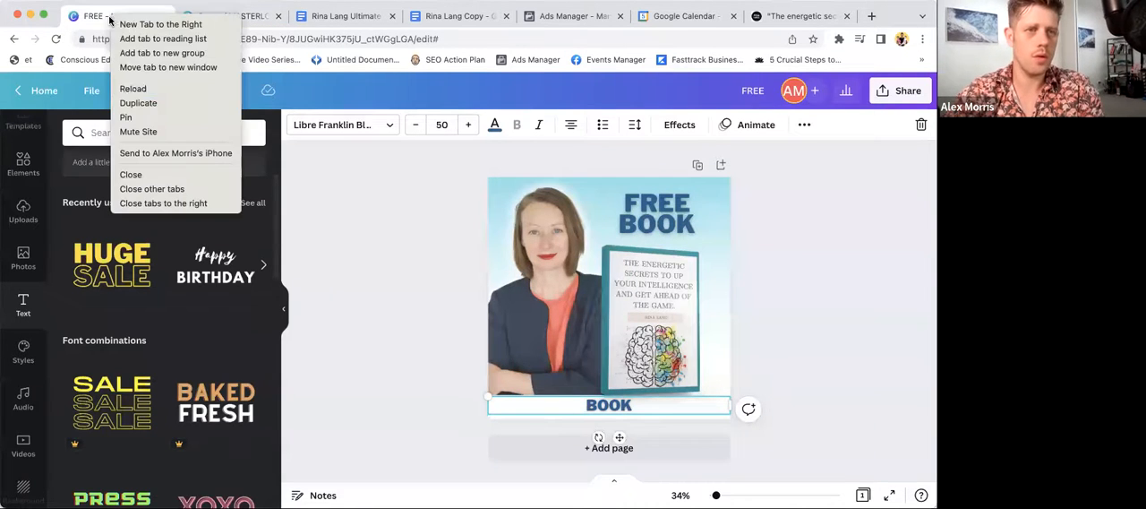
{"action": "left_click", "coordinate": [157, 104]}
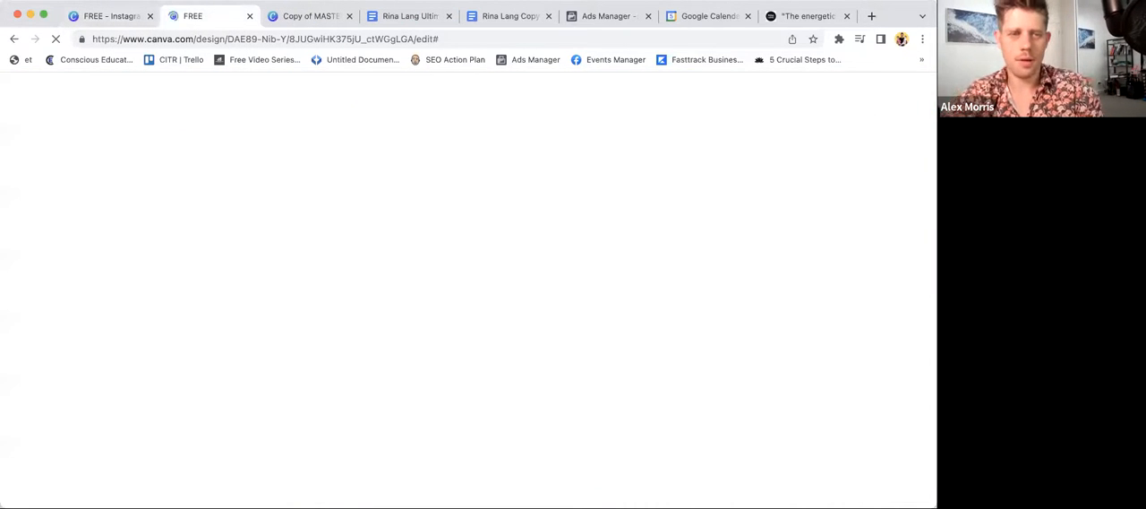
{"action": "left_click", "coordinate": [131, 131]}
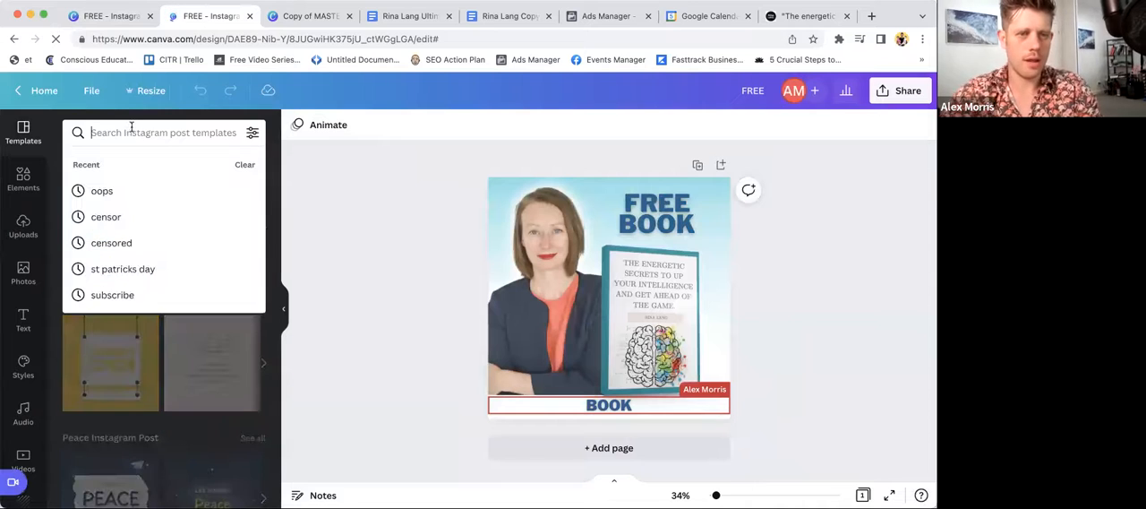
{"action": "left_click", "coordinate": [43, 91]}
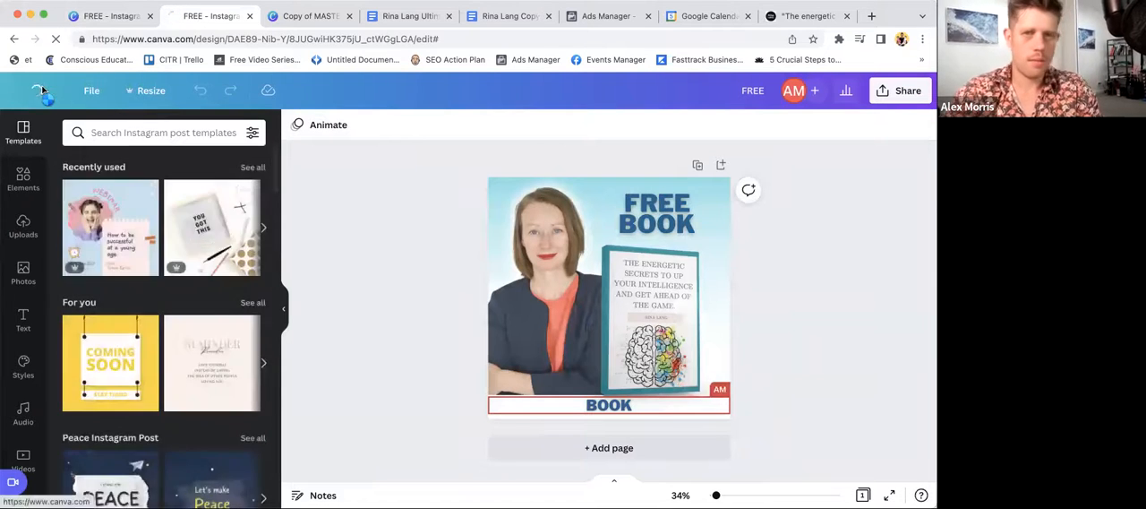
- Search your own projects for "cashflow" and open the design "Cashflow template 2"
{"action": "left_click", "coordinate": [469, 203]}
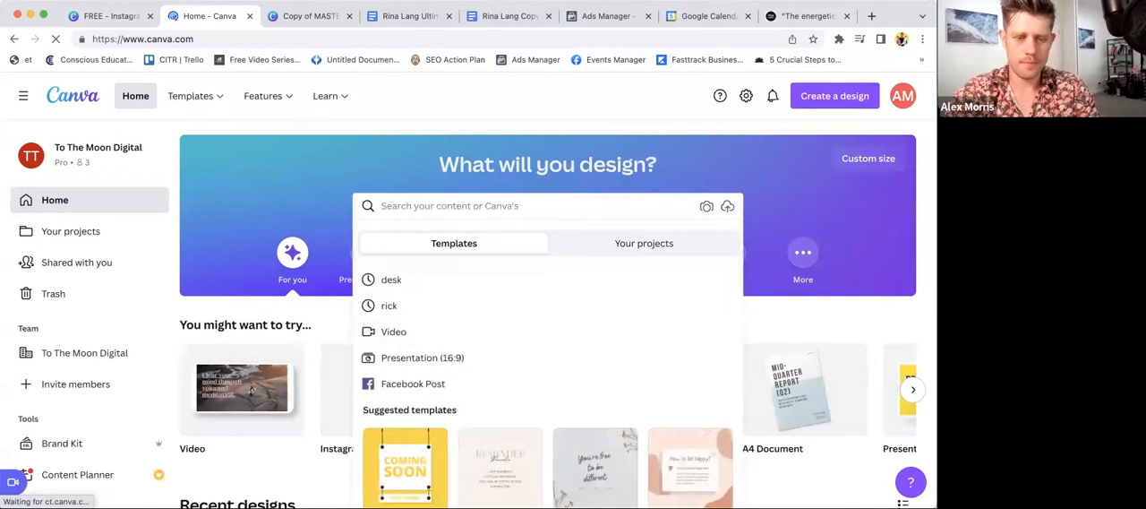
{"action": "type", "text": "cashflow"}
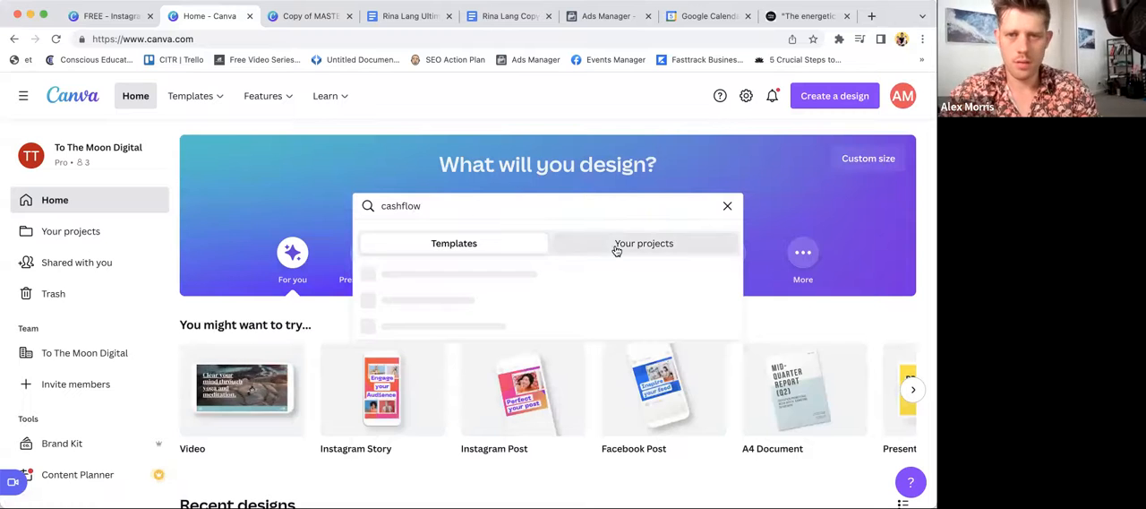
{"action": "left_click", "coordinate": [615, 247]}
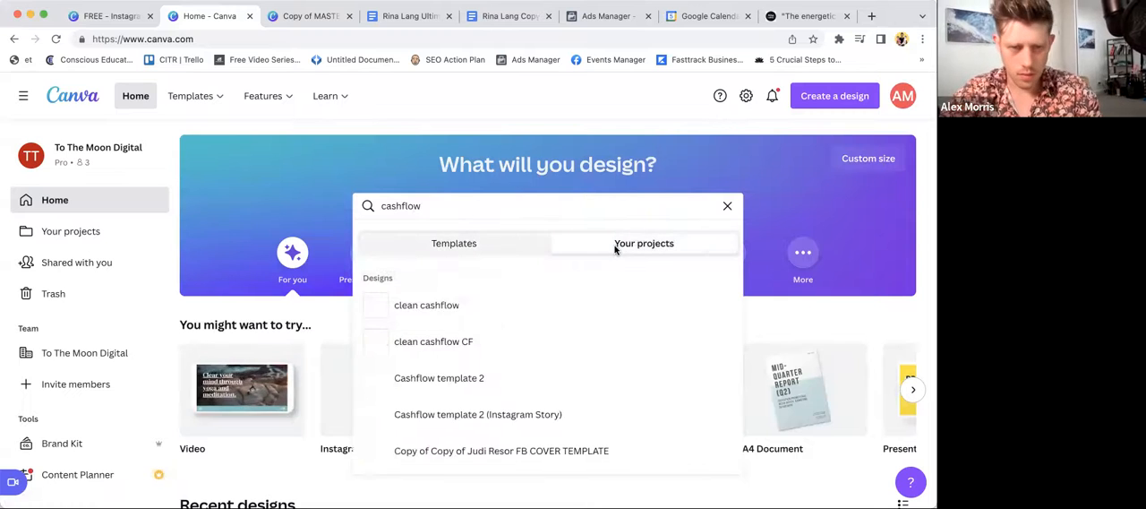
{"action": "left_click", "coordinate": [462, 379]}
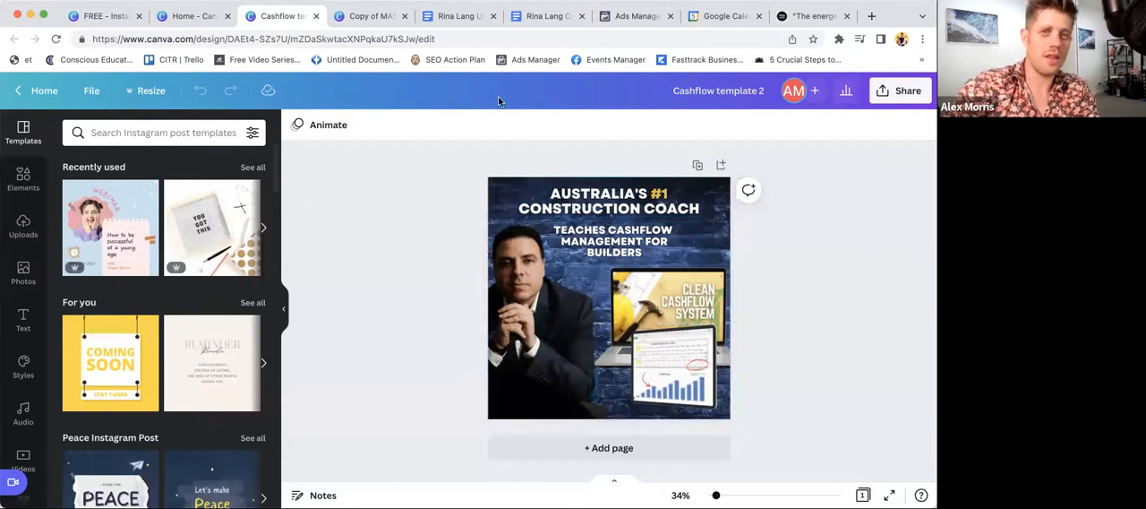
- Examine the portrait and product mockup in the construction coach template, and return to the "FREE" design
{"action": "left_click", "coordinate": [512, 272]}
{"action": "left_click", "coordinate": [663, 342]}
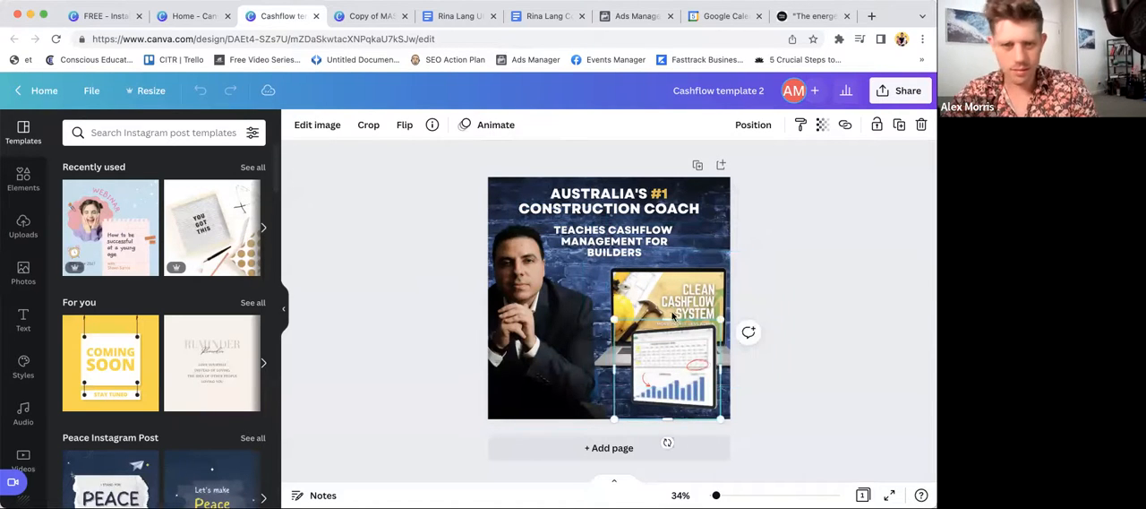
{"action": "left_click", "coordinate": [526, 283]}
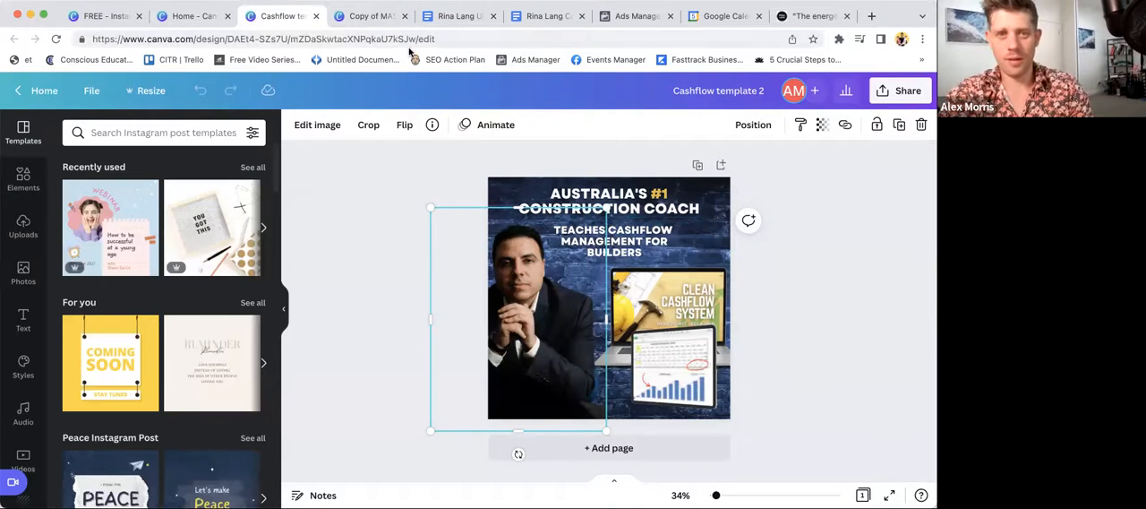
{"action": "left_click", "coordinate": [369, 16]}
{"action": "left_click", "coordinate": [192, 16]}
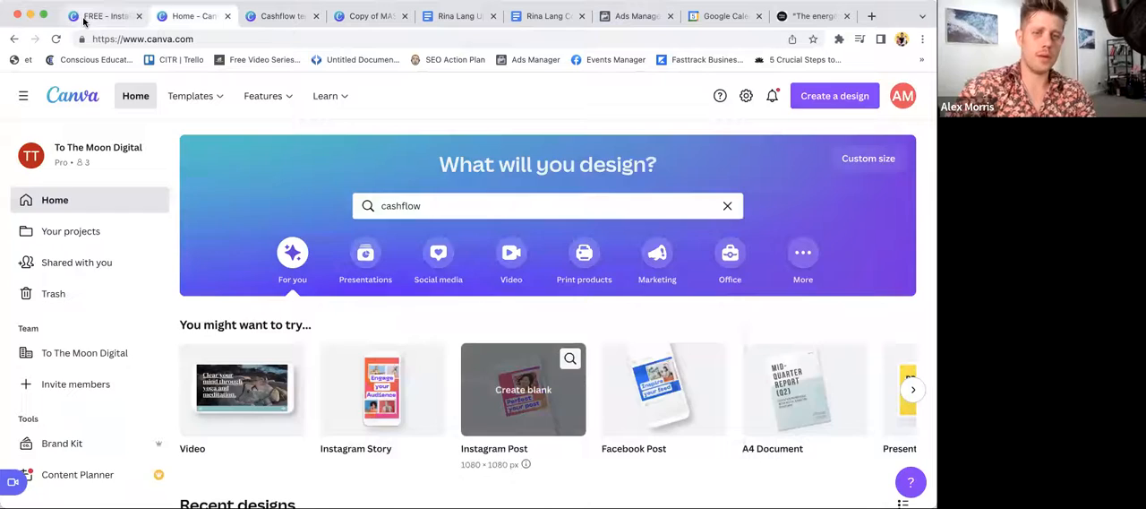
{"action": "left_click", "coordinate": [94, 16]}
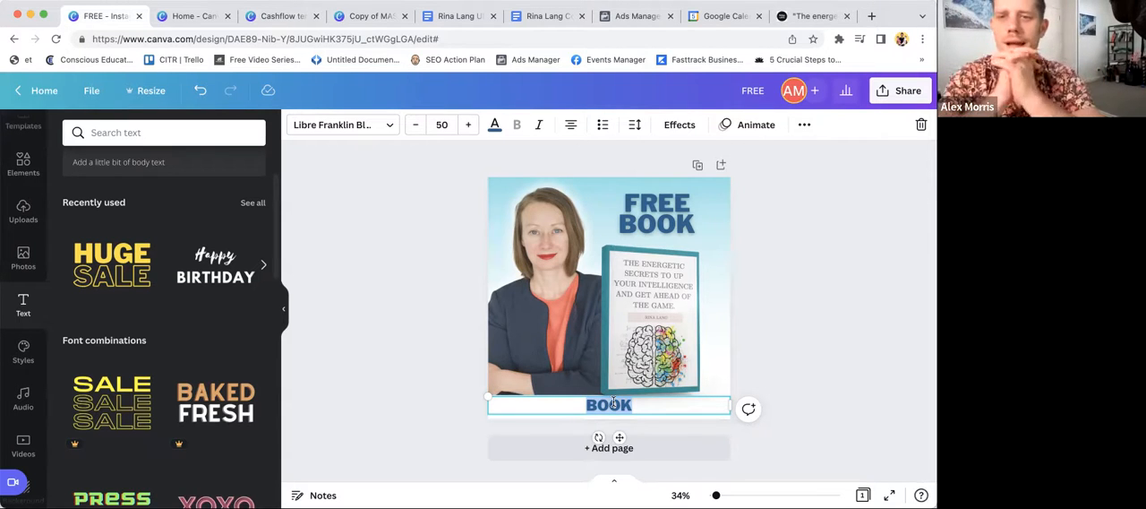
- Try "PEAK MIND" as the bottom text, and replace it with "SIMPLE HACKS TO OPTIMISE YOUR MIND AND BRAIN"
{"action": "type", "text": "PEAK MIND"}
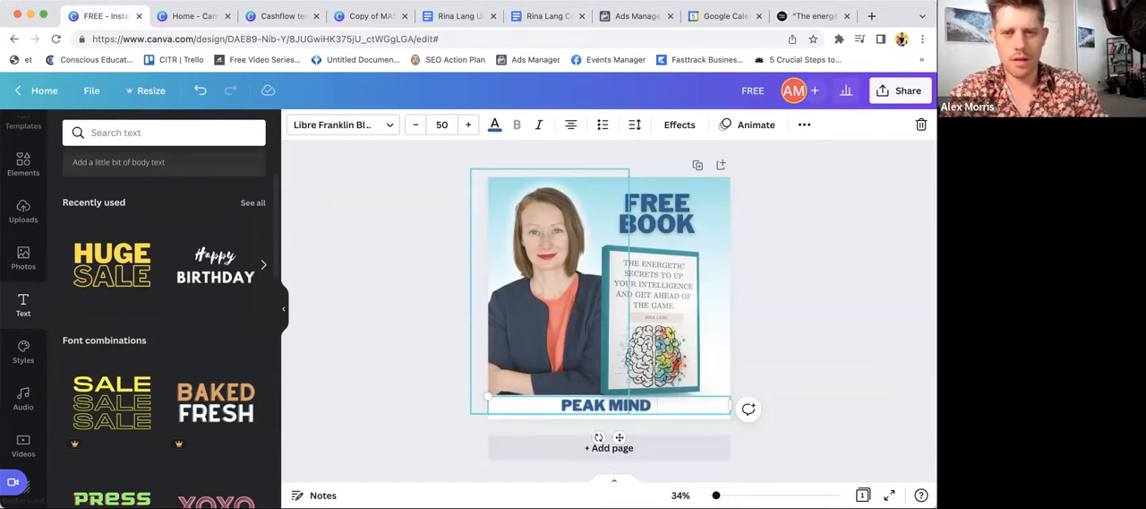
{"action": "triple_click", "coordinate": [582, 405]}
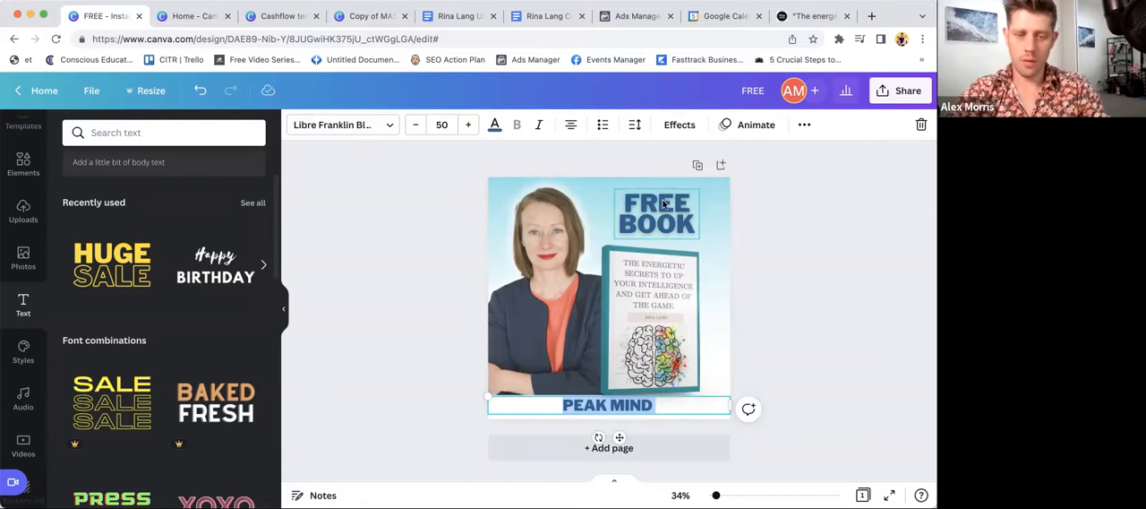
{"action": "type", "text": "SIMPLE HA"}
{"action": "type", "text": "CKS FOR"}
{"action": "key", "text": "BackSpace"}
{"action": "key", "text": "BackSpace"}
{"action": "key", "text": "BackSpace"}
{"action": "type", "text": "TO"}
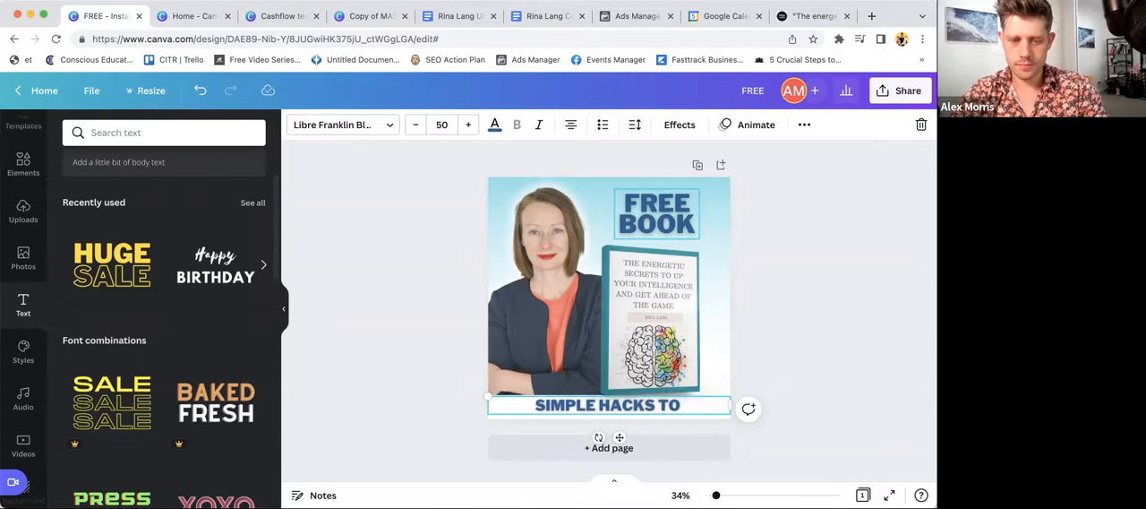
{"action": "type", "text": " OPTIMISE YOU"}
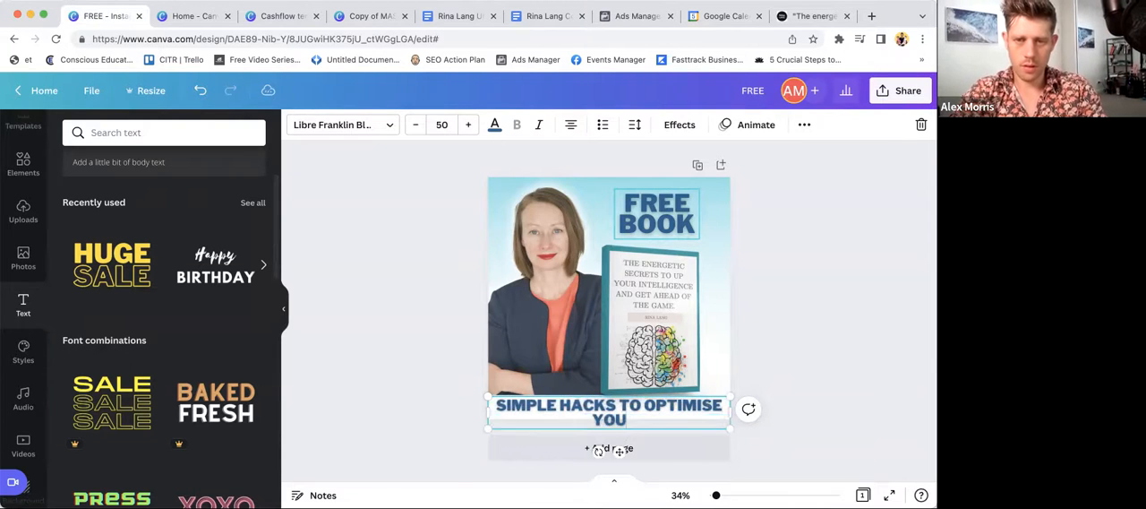
{"action": "type", "text": "R MIND AND BRAIN"}
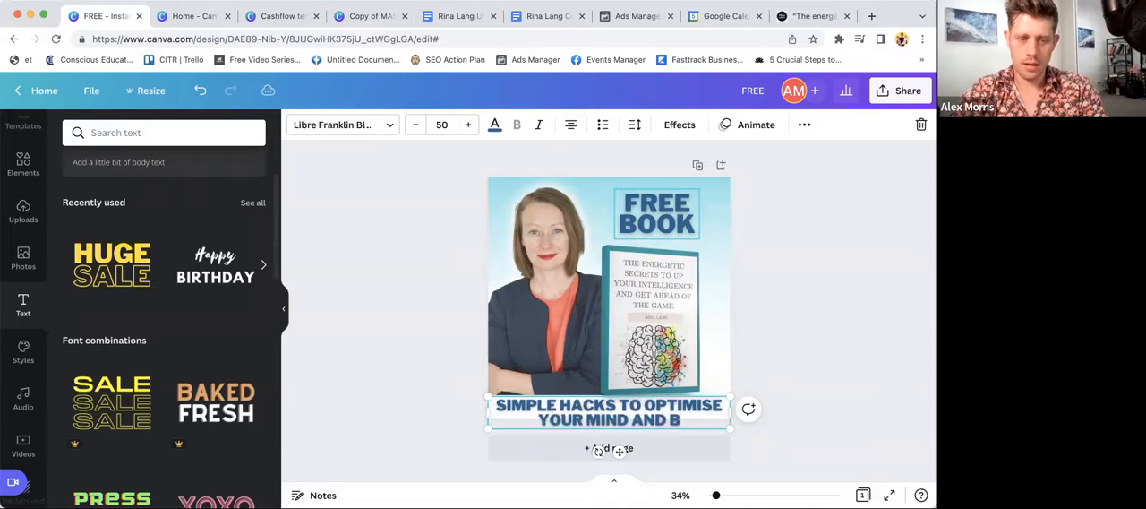
- Scale the bottom text down to about size 36.5 and center it in the white strip
{"action": "left_click_drag", "start_coordinate": [727, 395], "coordinate": [669, 405]}
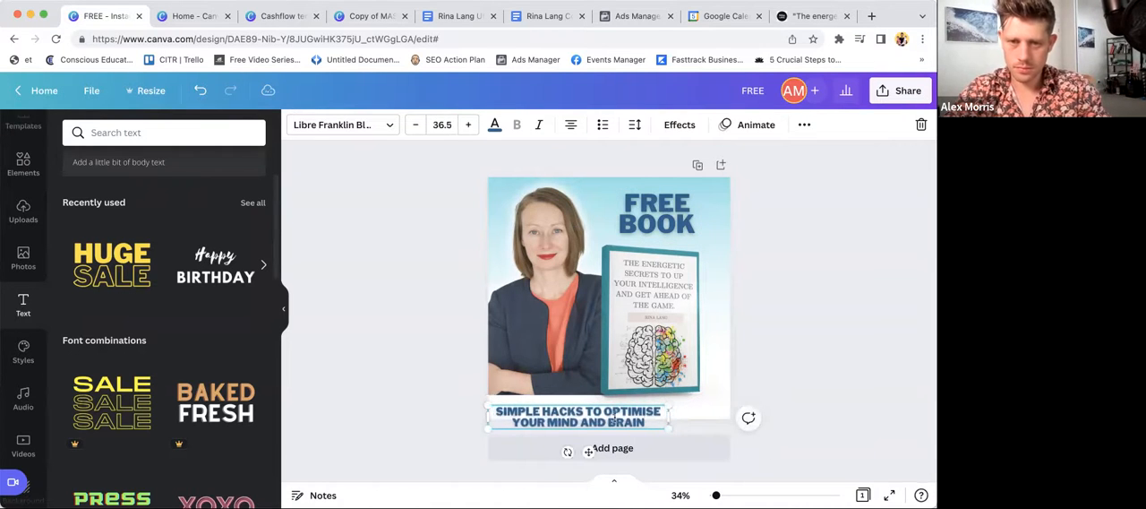
{"action": "left_click", "coordinate": [784, 367]}
{"action": "left_click_drag", "start_coordinate": [605, 415], "coordinate": [636, 401]}
- Shrink the eBook mockup slightly and nudge the mockup and portrait to clear space above the bottom text
{"action": "left_click", "coordinate": [632, 348]}
{"action": "left_click_drag", "start_coordinate": [724, 410], "coordinate": [716, 402]}
{"action": "left_click_drag", "start_coordinate": [651, 326], "coordinate": [658, 334]}
{"action": "left_click_drag", "start_coordinate": [495, 285], "coordinate": [498, 281]}
{"action": "left_click_drag", "start_coordinate": [661, 285], "coordinate": [661, 281]}
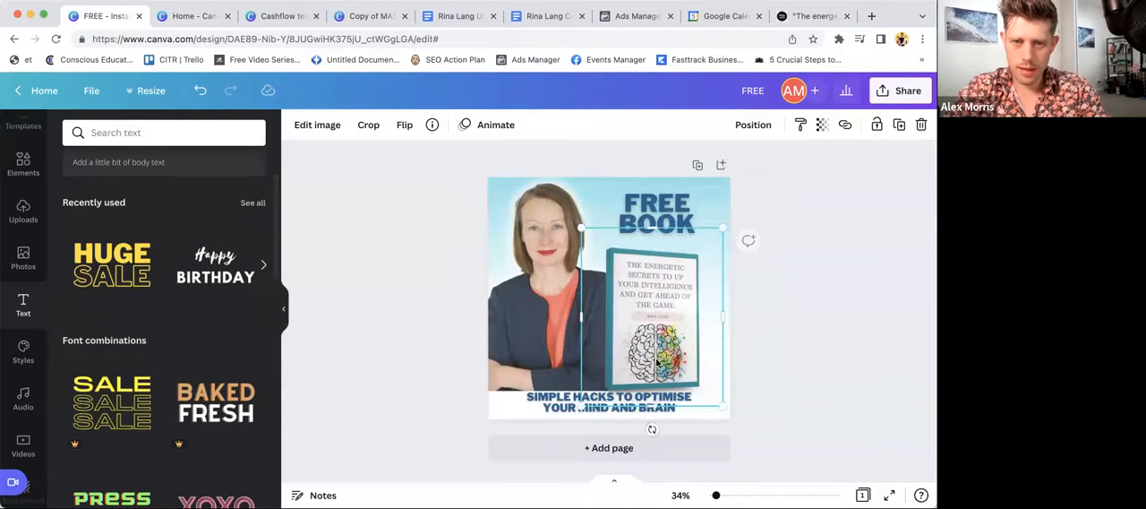
- Widen the bottom text box on both sides to nearly the full page width
{"action": "left_click", "coordinate": [561, 404]}
{"action": "left_click_drag", "start_coordinate": [518, 403], "coordinate": [494, 405]}
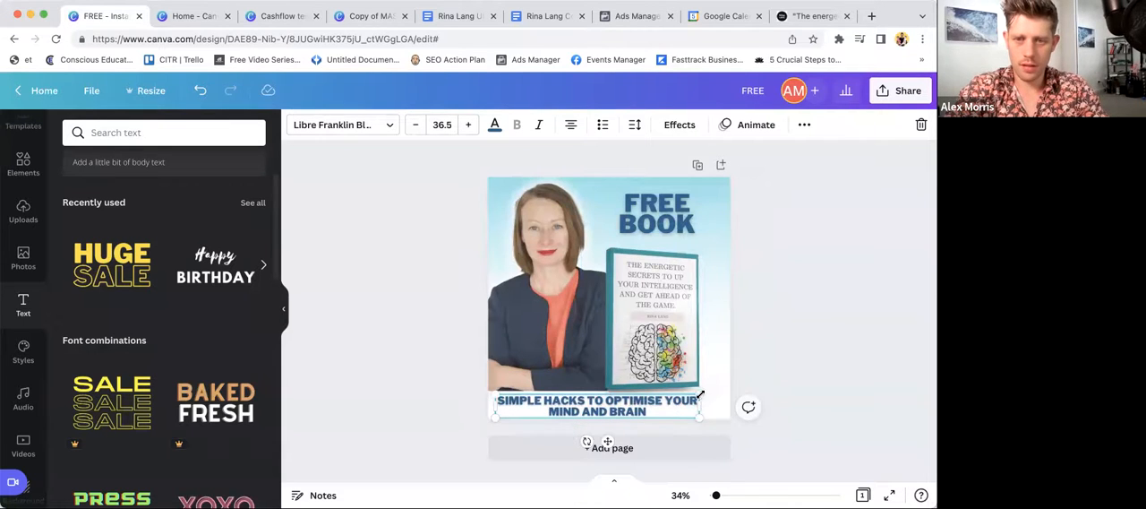
{"action": "left_click_drag", "start_coordinate": [707, 402], "coordinate": [725, 402]}
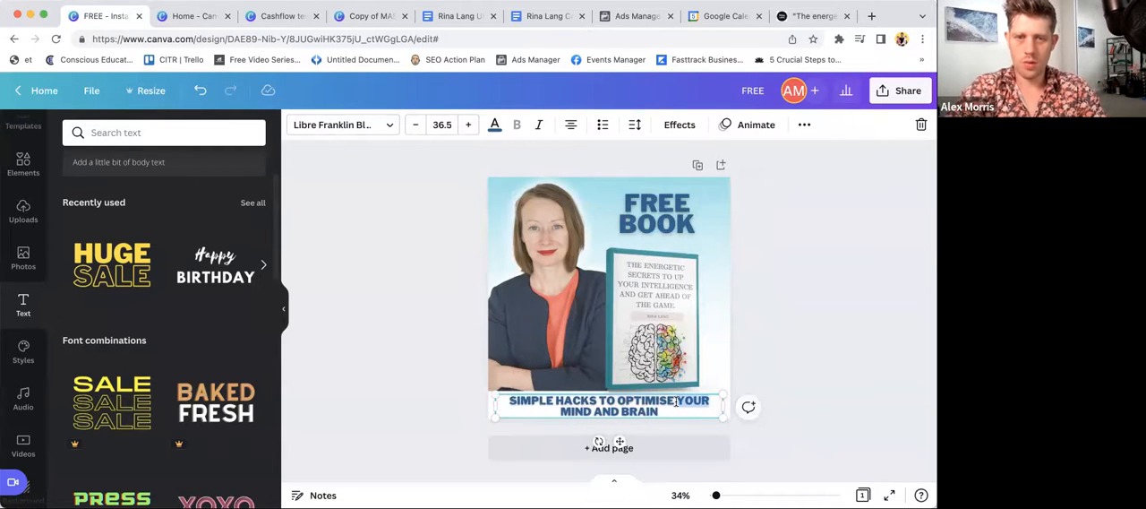
- Start the bottom text's second line at "YOUR" and change the spelling of "OPTIMISE" to "OPTIMIZE"
{"action": "key", "text": "Return"}
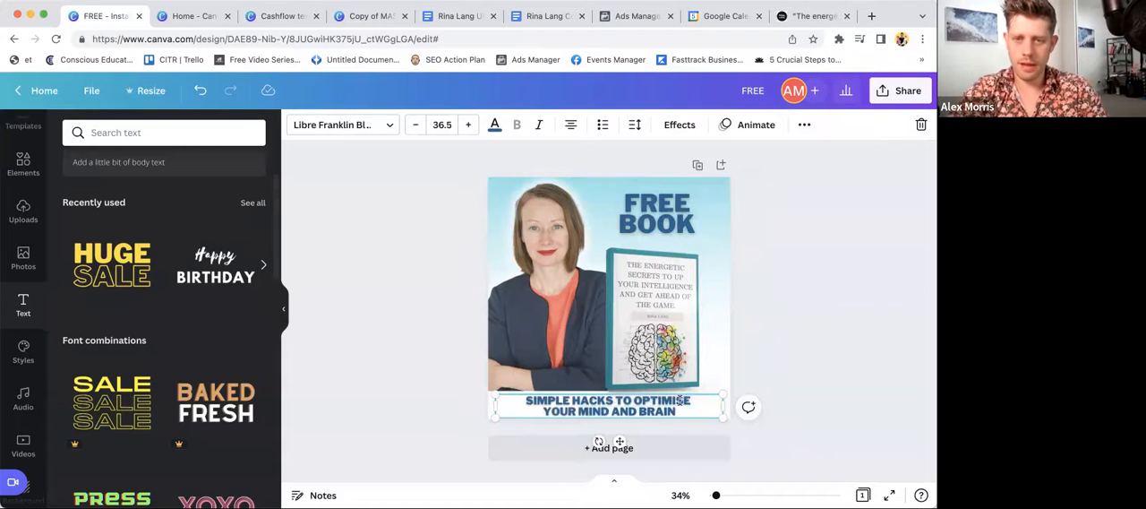
{"action": "key", "text": "BackSpace"}
{"action": "type", "text": "Z"}
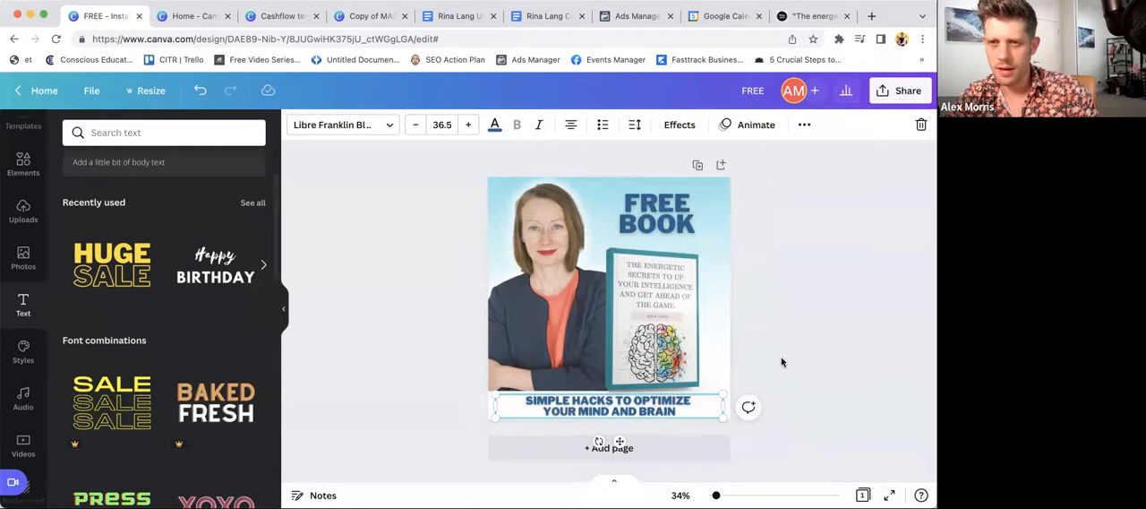
- Enlarge the bottom text to about size 38.8 so its box spans the full page width
{"action": "scroll", "coordinate": [781, 363], "scroll_direction": "up", "scroll_amount": 1}
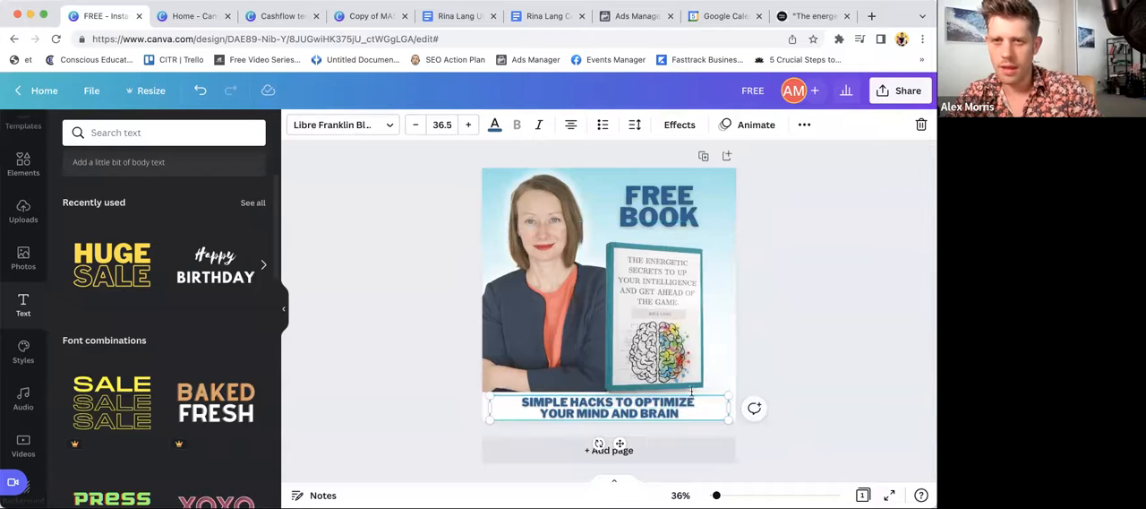
{"action": "left_click", "coordinate": [782, 371]}
{"action": "left_click", "coordinate": [639, 410]}
{"action": "left_click_drag", "start_coordinate": [729, 395], "coordinate": [736, 394]}
{"action": "left_click_drag", "start_coordinate": [480, 394], "coordinate": [473, 392]}
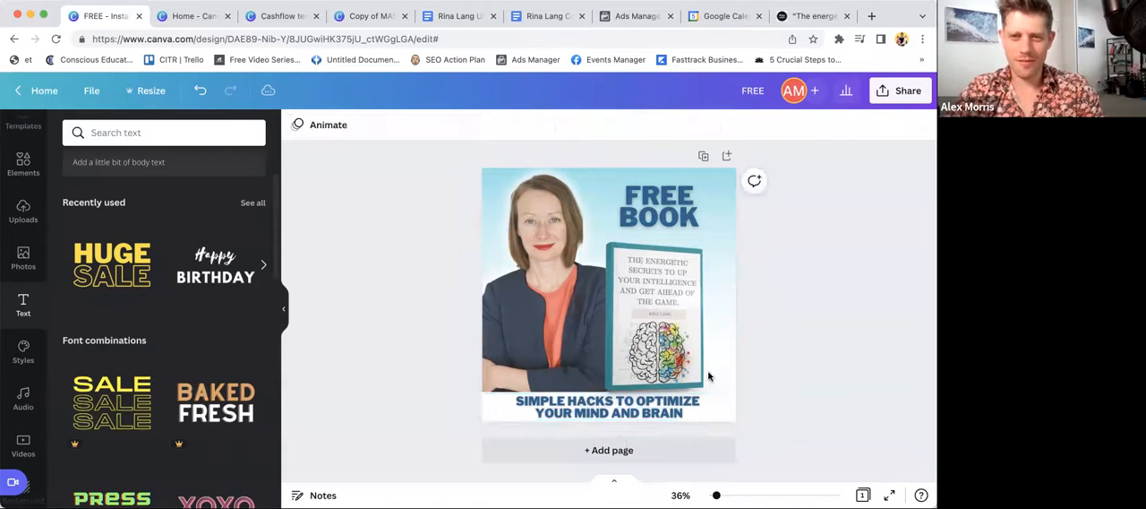
{"action": "left_click", "coordinate": [643, 405]}
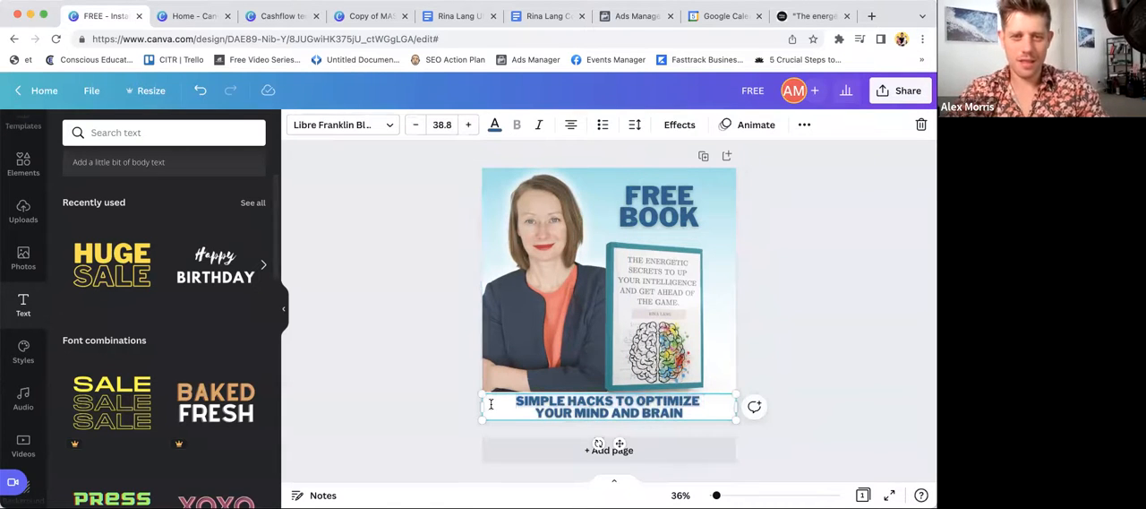
{"action": "left_click", "coordinate": [442, 397]}
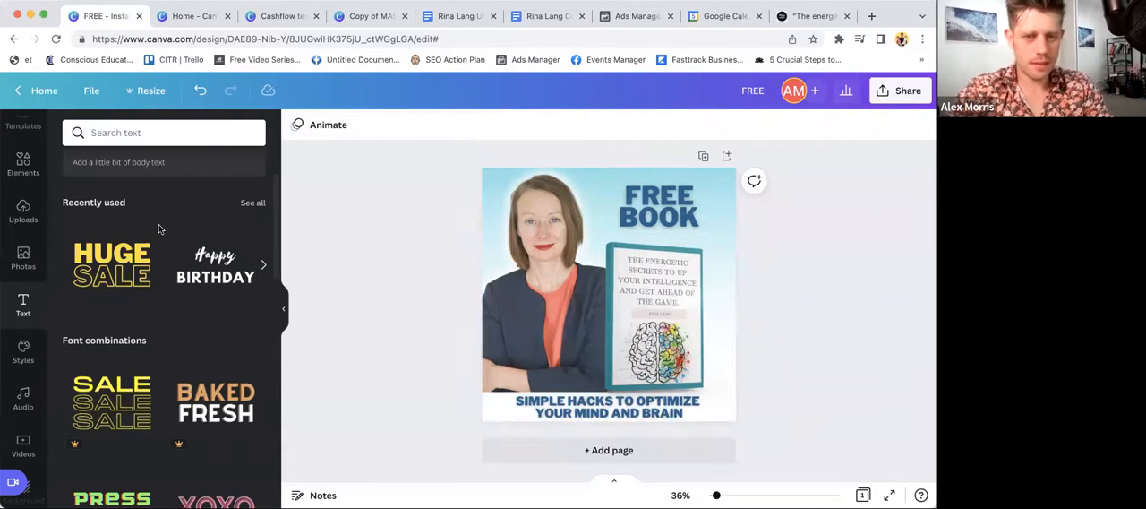
- Add a square shape over the bottom text and stretch it past both page sides, about 1,210 wide by 530 high
{"action": "left_click", "coordinate": [23, 161]}
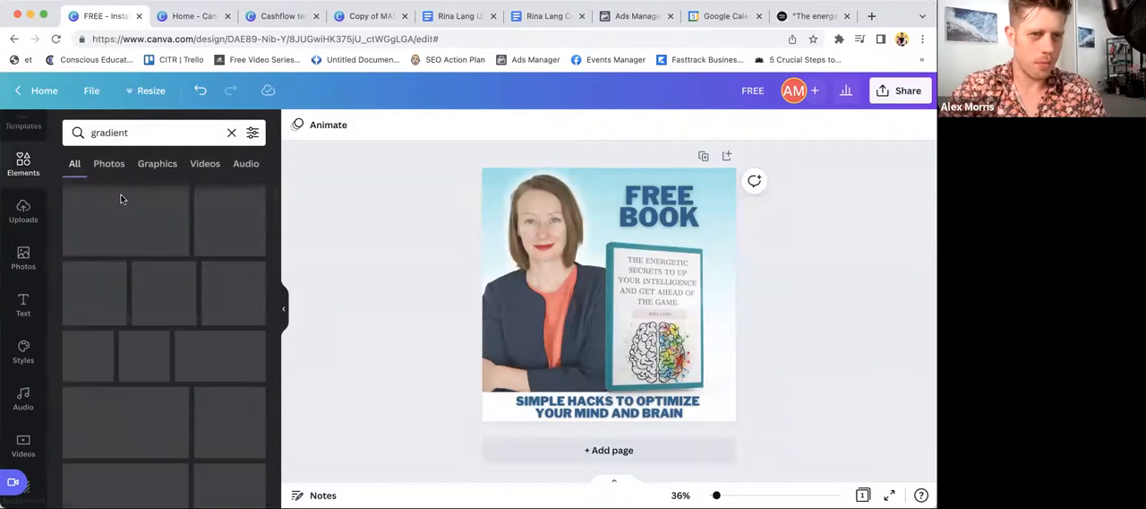
{"action": "left_click", "coordinate": [231, 133]}
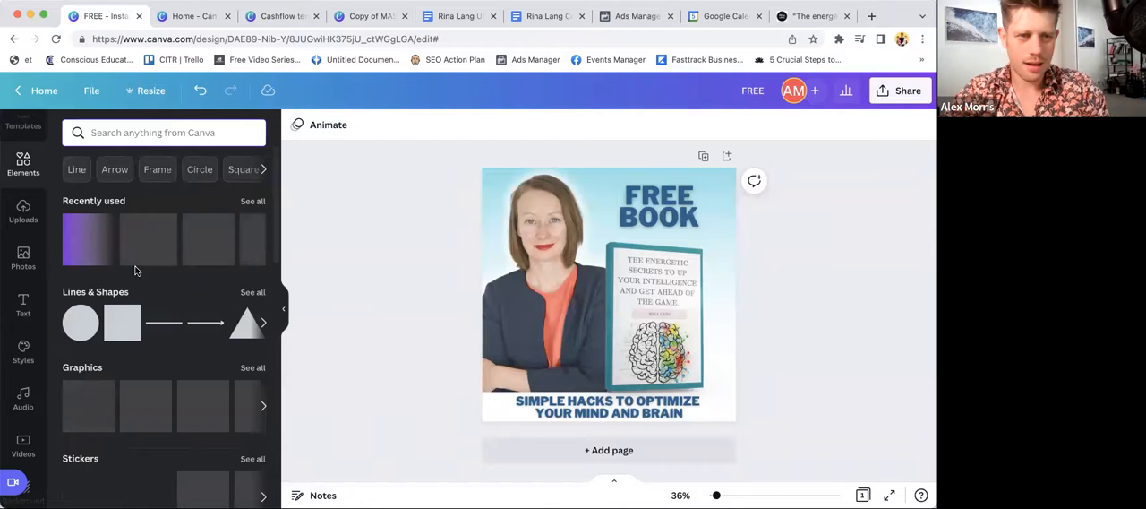
{"action": "left_click", "coordinate": [123, 319]}
{"action": "left_click_drag", "start_coordinate": [581, 351], "coordinate": [511, 503]}
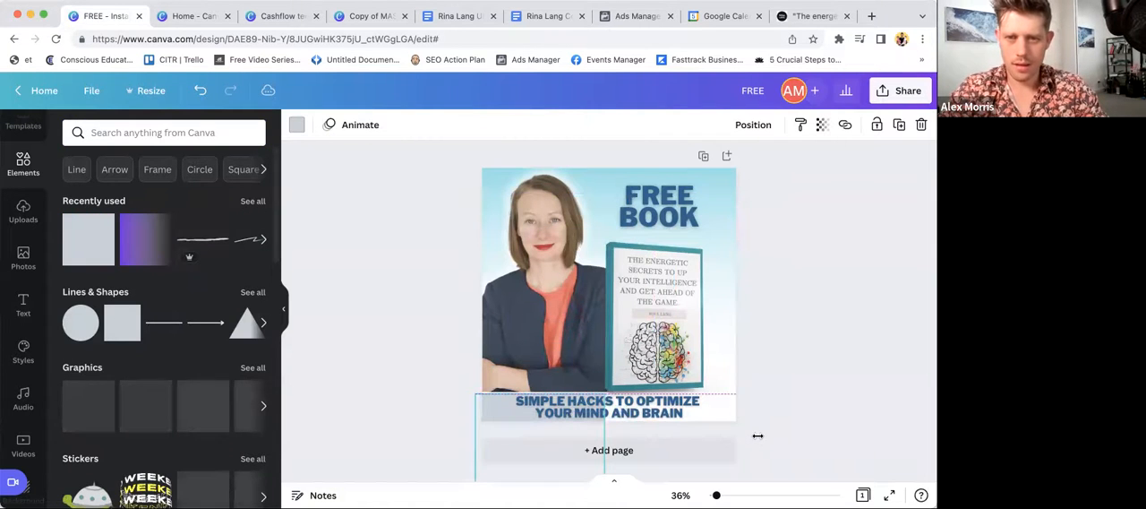
{"action": "left_click_drag", "start_coordinate": [604, 451], "coordinate": [760, 442]}
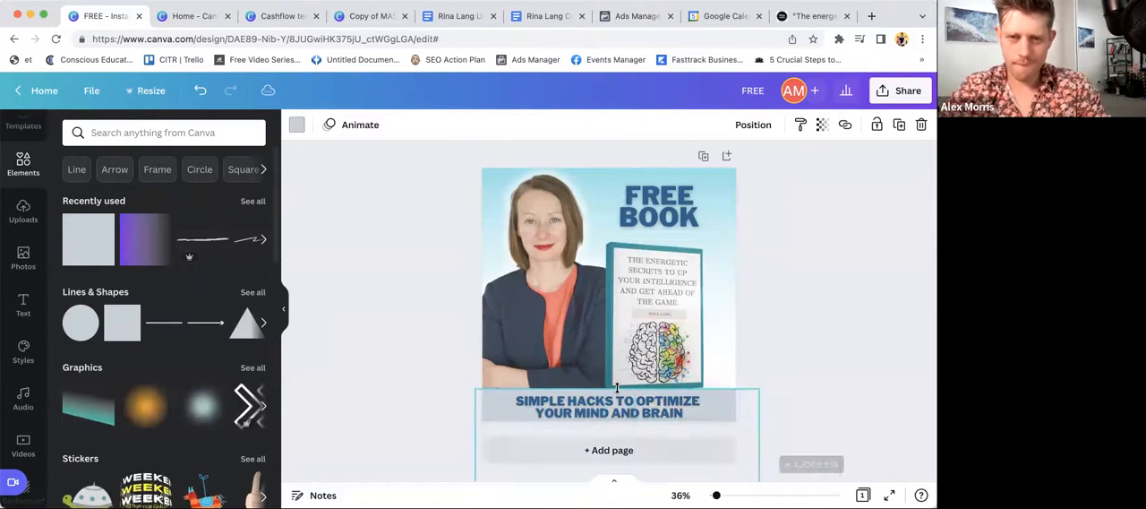
{"action": "left_click_drag", "start_coordinate": [617, 389], "coordinate": [618, 394]}
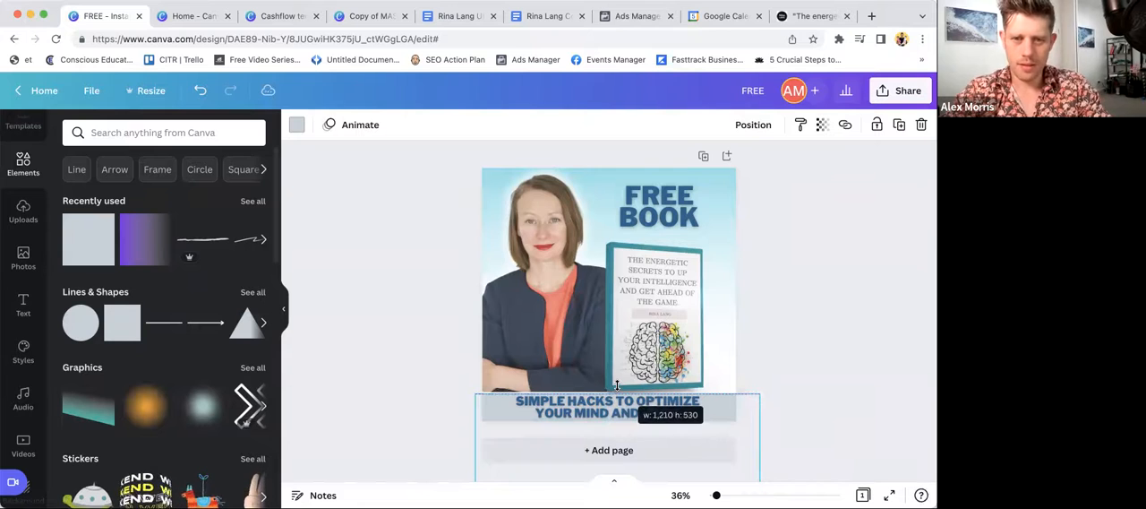
- Enlarge the bottom text to about size 40.6 and narrow its box so the strip behind can be selected
{"action": "left_click", "coordinate": [780, 455]}
{"action": "left_click", "coordinate": [721, 417]}
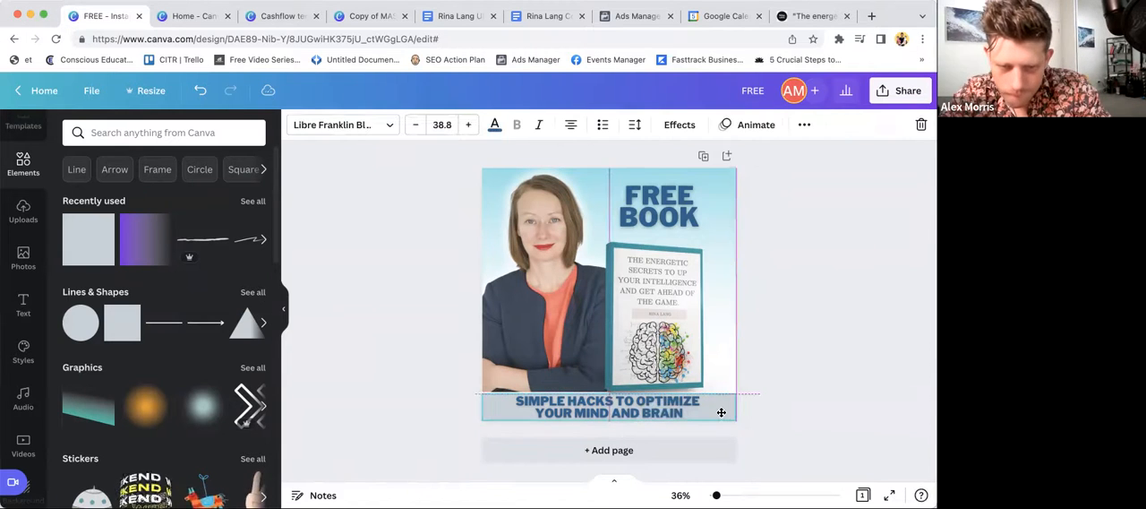
{"action": "left_click", "coordinate": [772, 359]}
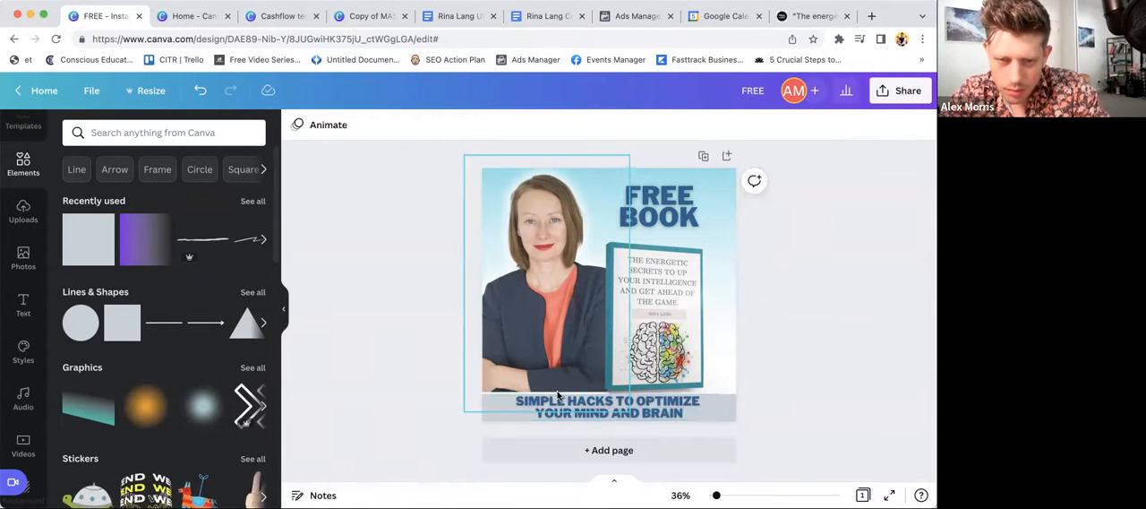
{"action": "mouse_move", "coordinate": [736, 420]}
{"action": "left_mouse_down"}
{"action": "mouse_move", "coordinate": [747, 435]}
{"action": "mouse_move", "coordinate": [722, 408]}
{"action": "left_mouse_up"}
{"action": "left_click", "coordinate": [809, 344]}
{"action": "left_click", "coordinate": [722, 407]}
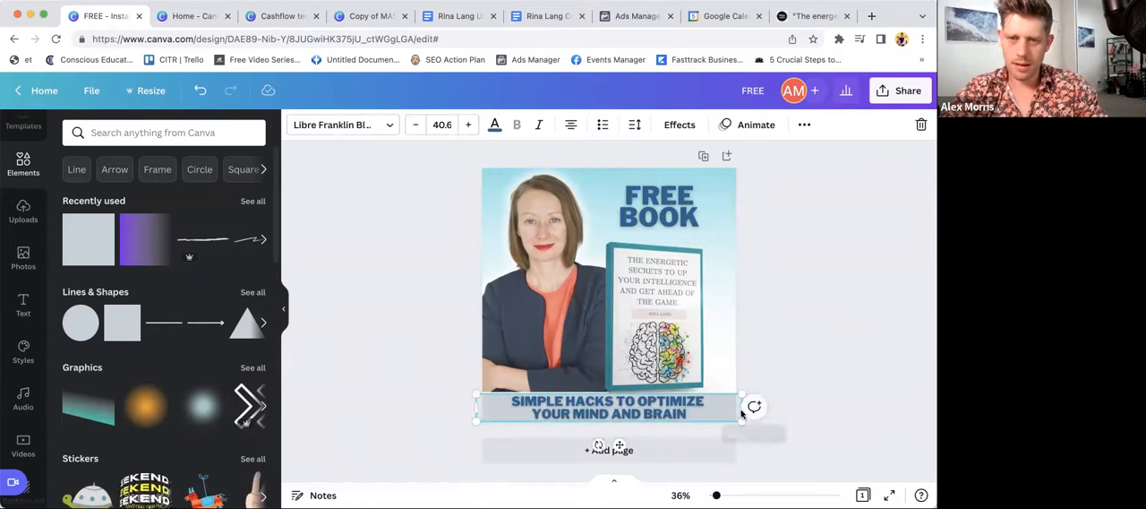
{"action": "mouse_move", "coordinate": [475, 406]}
{"action": "left_mouse_down"}
{"action": "mouse_move", "coordinate": [523, 406]}
{"action": "mouse_move", "coordinate": [471, 394]}
{"action": "left_mouse_up"}
- Fill the strip behind the bottom text with the document's dark blue
{"action": "left_click", "coordinate": [485, 412]}
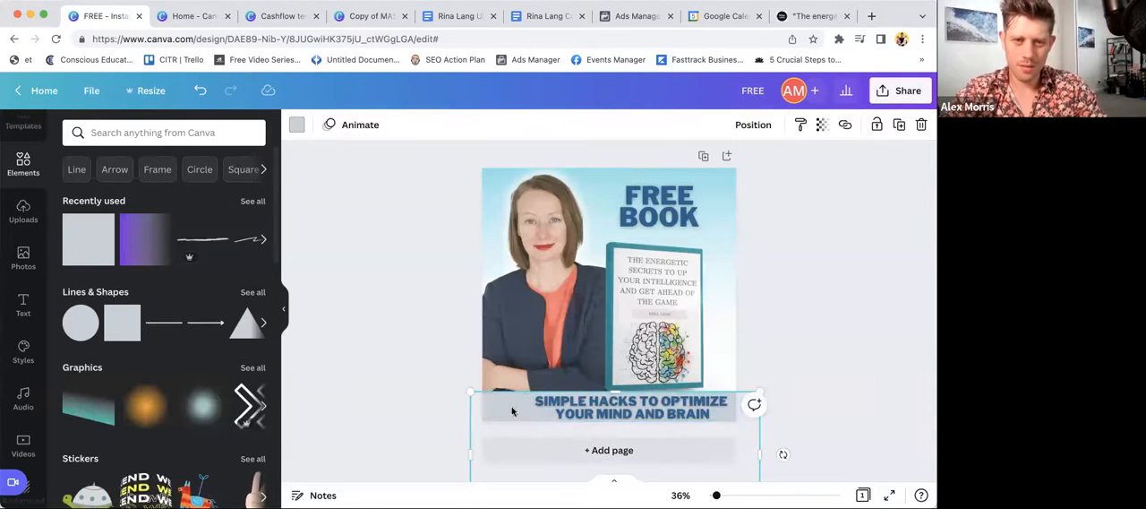
{"action": "left_click", "coordinate": [290, 125]}
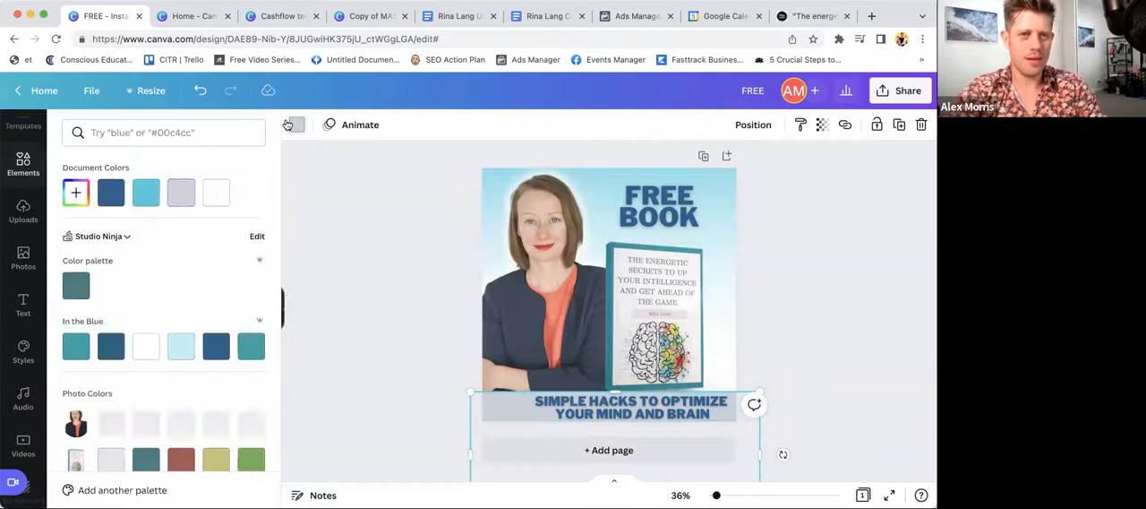
{"action": "left_click", "coordinate": [118, 201]}
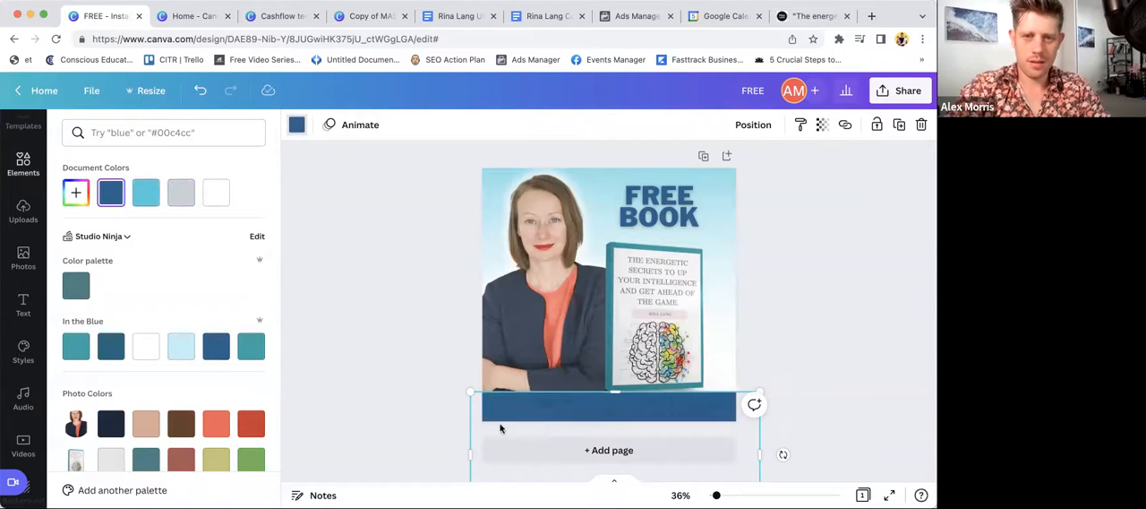
- Recolor the whole bottom text white and center it roughly on the blue strip
{"action": "double_click", "coordinate": [616, 407]}
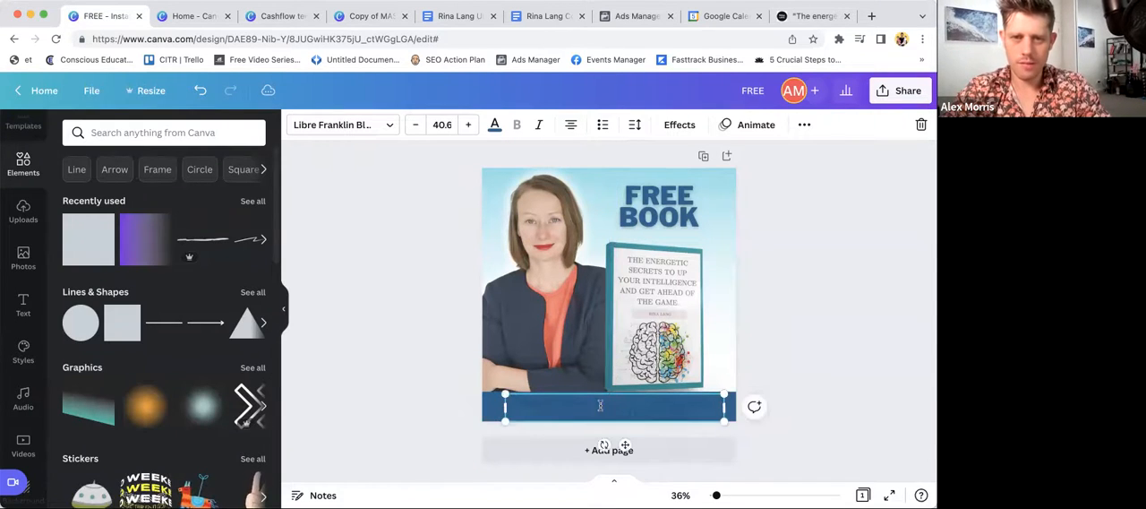
{"action": "triple_click", "coordinate": [601, 405]}
{"action": "key", "text": "super+a"}
{"action": "left_click", "coordinate": [495, 126]}
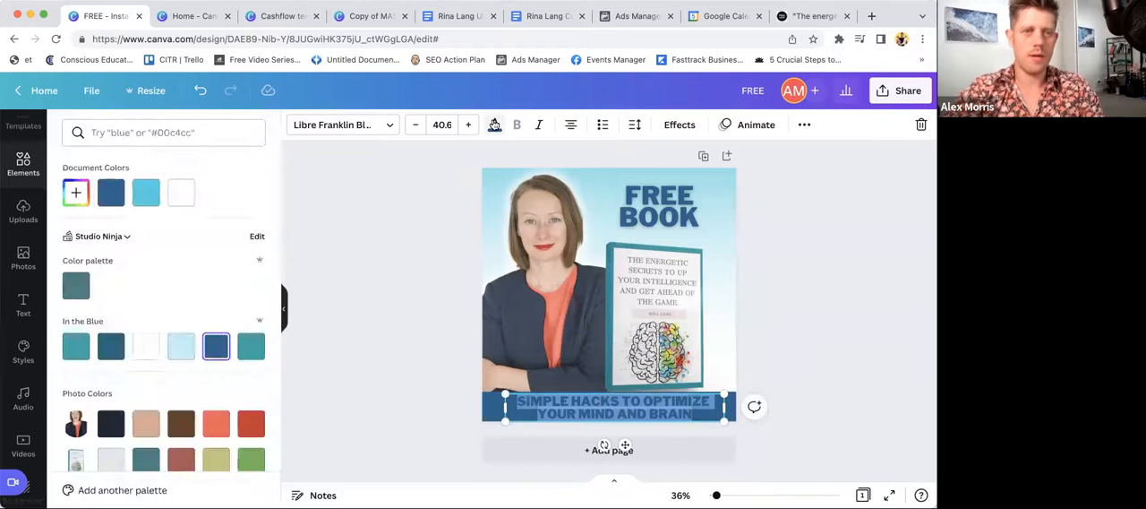
{"action": "left_click", "coordinate": [181, 192]}
{"action": "left_click", "coordinate": [365, 278]}
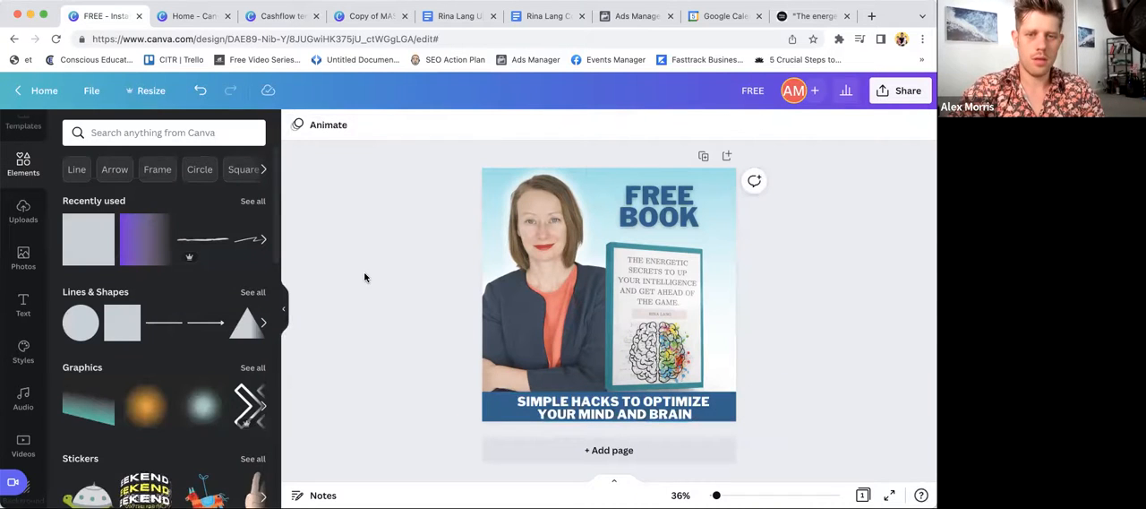
- Nudge the "FREE BOOK" headline slightly to the right and the bottom text slightly to the left
{"action": "left_click", "coordinate": [594, 404]}
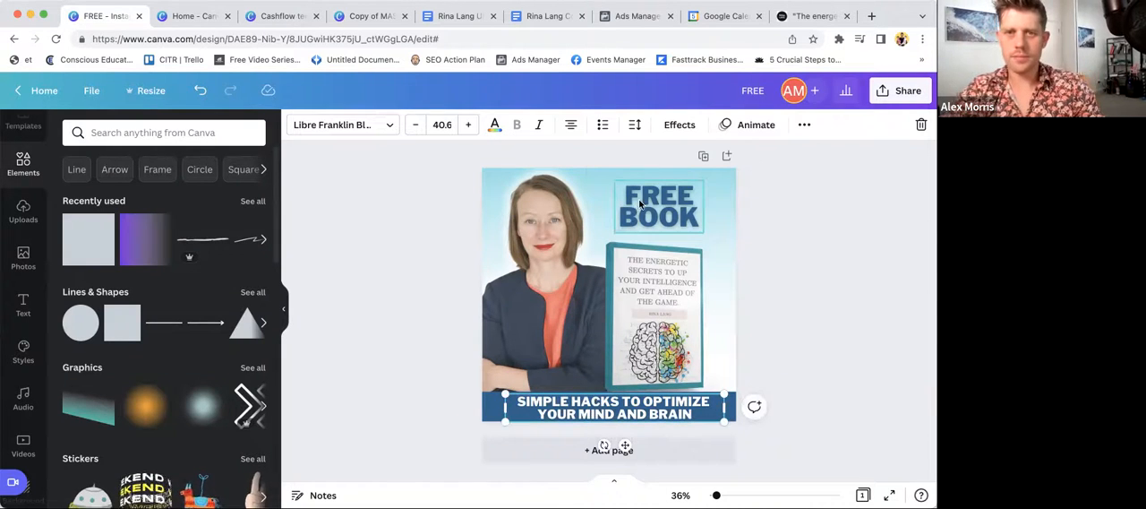
{"action": "left_click_drag", "start_coordinate": [637, 199], "coordinate": [644, 201]}
{"action": "left_click", "coordinate": [811, 309]}
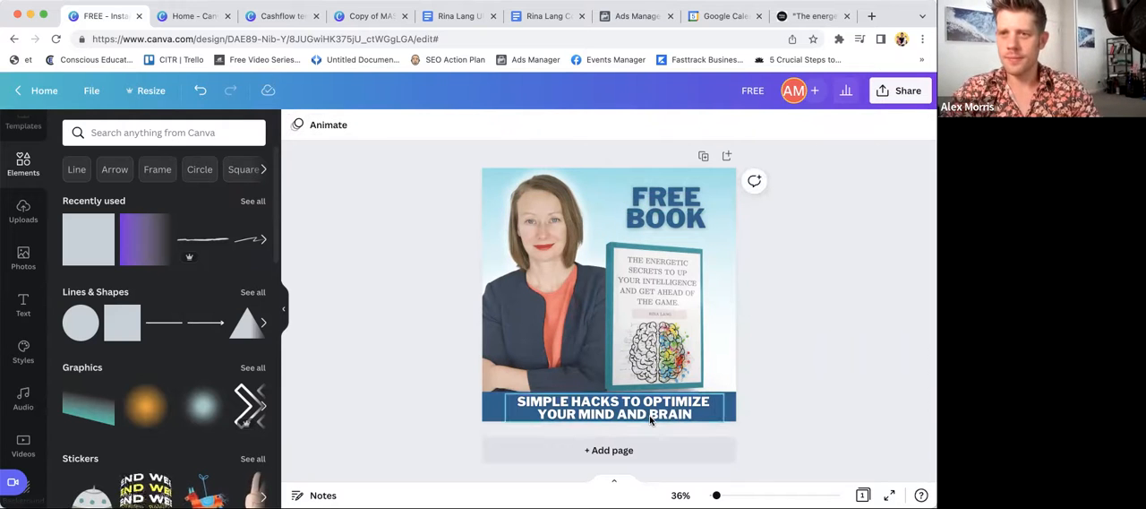
{"action": "left_click_drag", "start_coordinate": [642, 419], "coordinate": [637, 418]}
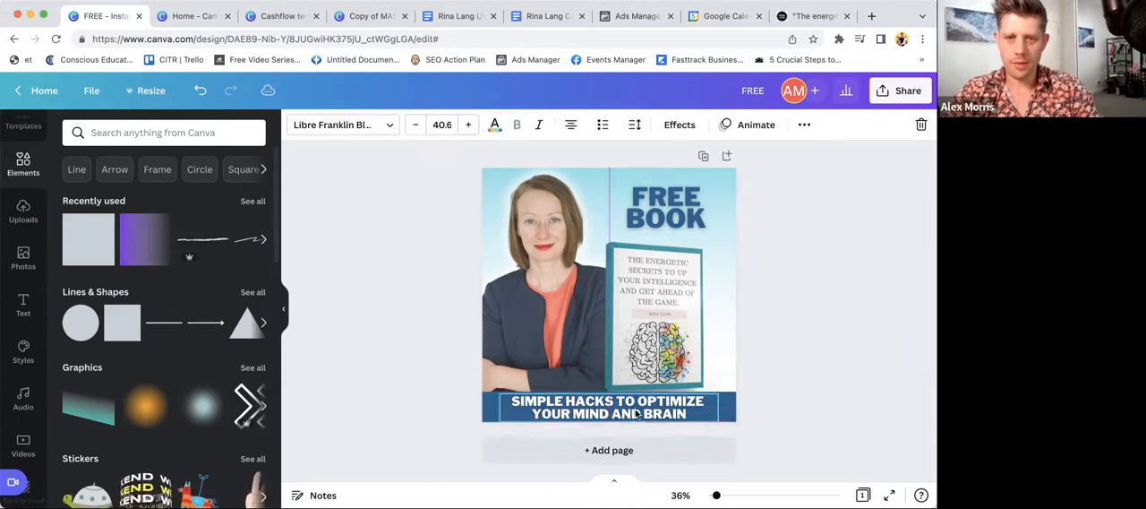
{"action": "left_click", "coordinate": [363, 126]}
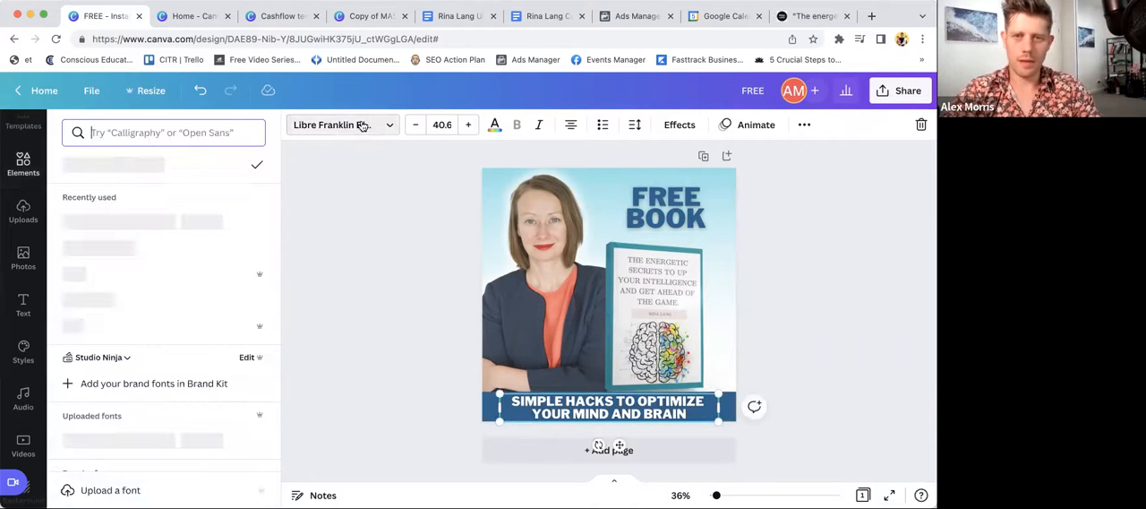
- Change the headline's second line to "E-BOOK" and widen its text box so the word fits on one line
{"action": "left_click", "coordinate": [630, 221]}
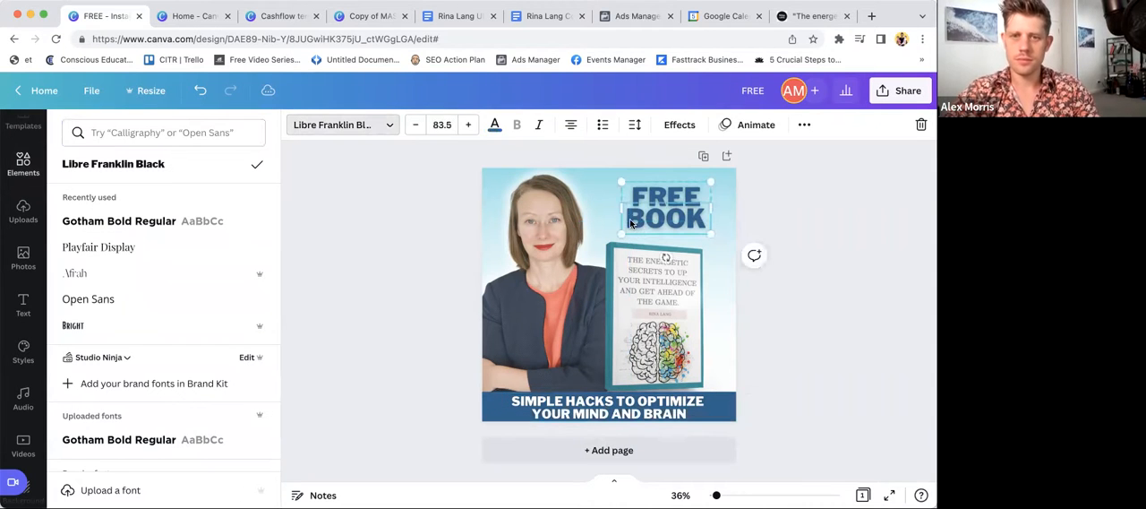
{"action": "left_click", "coordinate": [630, 221]}
{"action": "type", "text": "E-"}
{"action": "left_click_drag", "start_coordinate": [715, 224], "coordinate": [747, 225]}
- Reduce only the word "FREE" in the headline to size 69.9
{"action": "left_click_drag", "start_coordinate": [684, 204], "coordinate": [668, 199]}
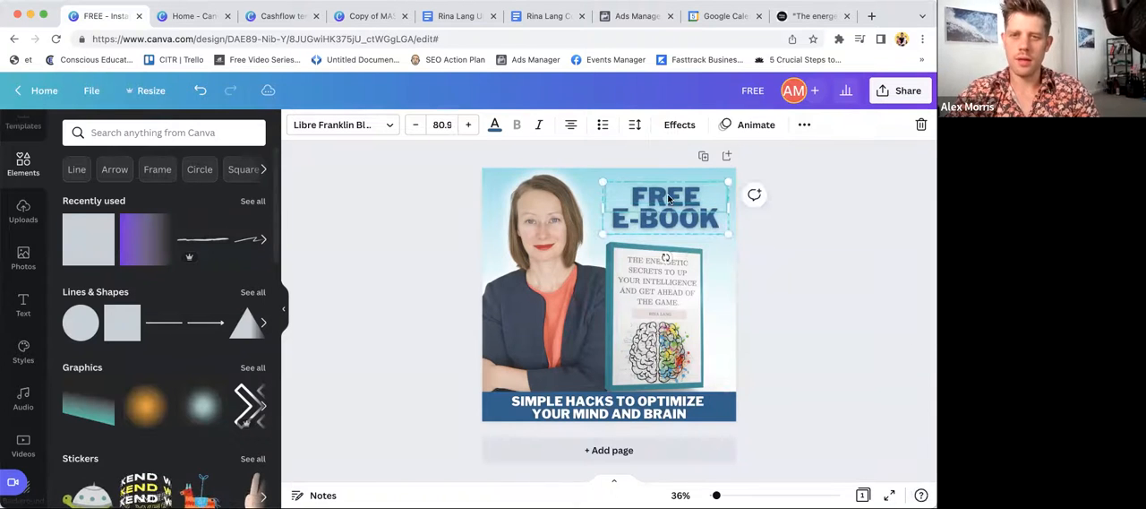
{"action": "left_click", "coordinate": [413, 129]}
{"action": "left_click", "coordinate": [413, 128]}
{"action": "left_click", "coordinate": [414, 128]}
{"action": "left_click", "coordinate": [413, 128]}
{"action": "left_click", "coordinate": [860, 283]}
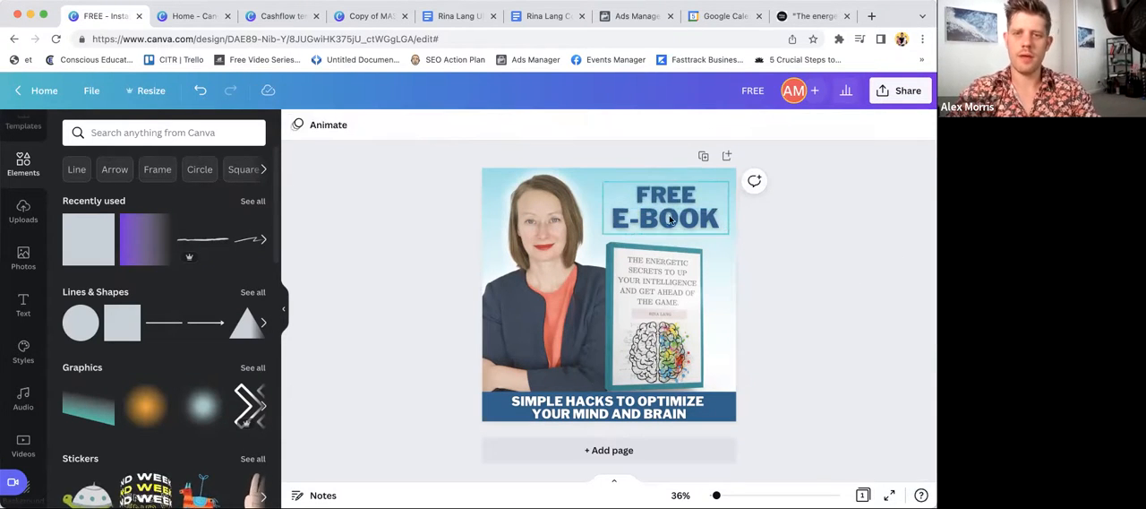
{"action": "left_click", "coordinate": [670, 220]}
{"action": "left_click", "coordinate": [821, 309]}
- Shrink the bottom text to size 37.7 and reposition it horizontally within the blue strip
{"action": "left_click", "coordinate": [663, 412]}
{"action": "left_click_drag", "start_coordinate": [715, 393], "coordinate": [703, 417]}
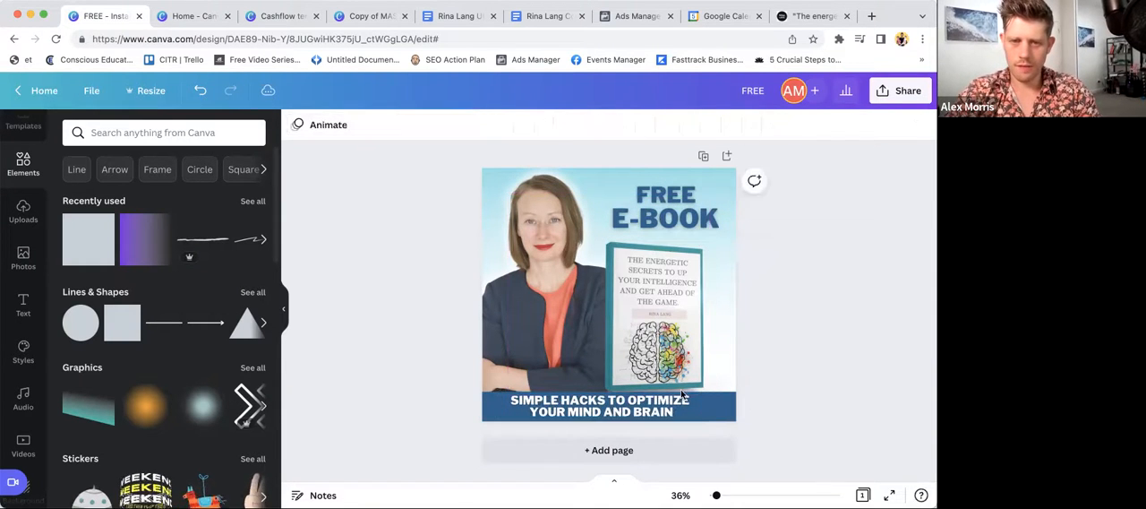
{"action": "left_click_drag", "start_coordinate": [636, 405], "coordinate": [637, 405]}
{"action": "left_click", "coordinate": [788, 333]}
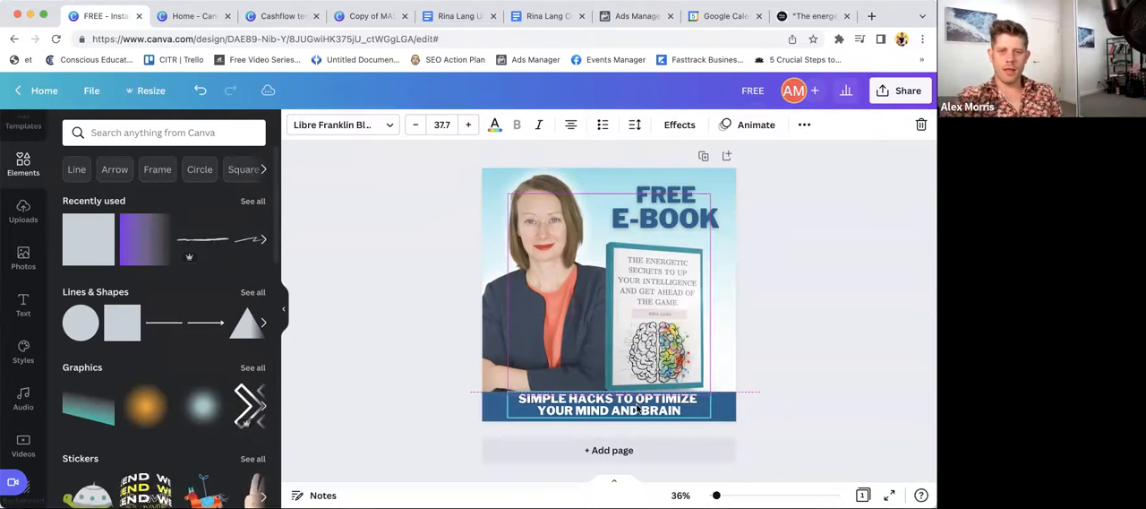
{"action": "left_click", "coordinate": [805, 296]}
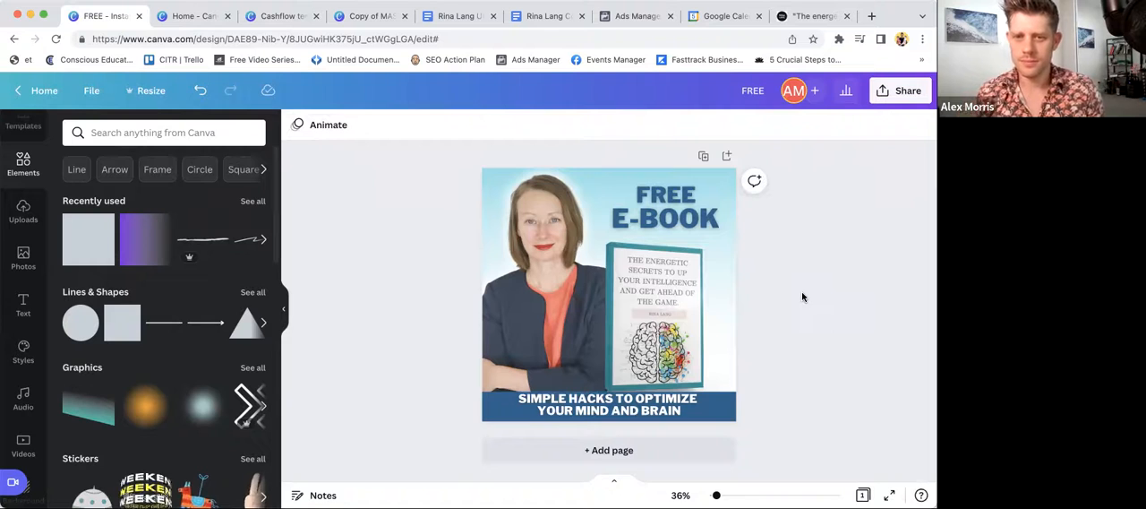
- Move the bottom text slightly down and raise the blue strip's top edge a little to give even padding
{"action": "left_click", "coordinate": [612, 405]}
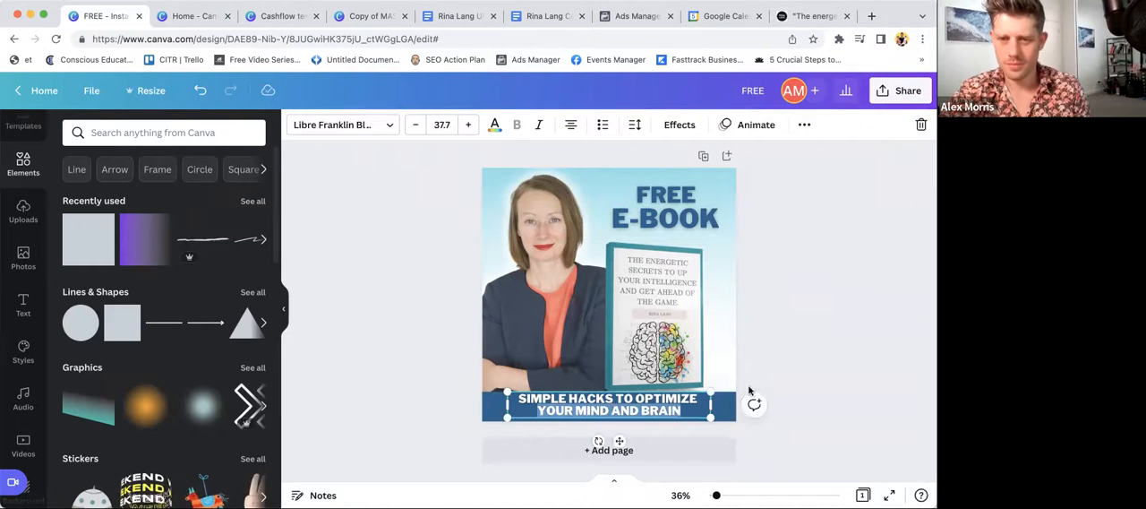
{"action": "left_click", "coordinate": [840, 366]}
{"action": "left_click_drag", "start_coordinate": [651, 403], "coordinate": [650, 409]}
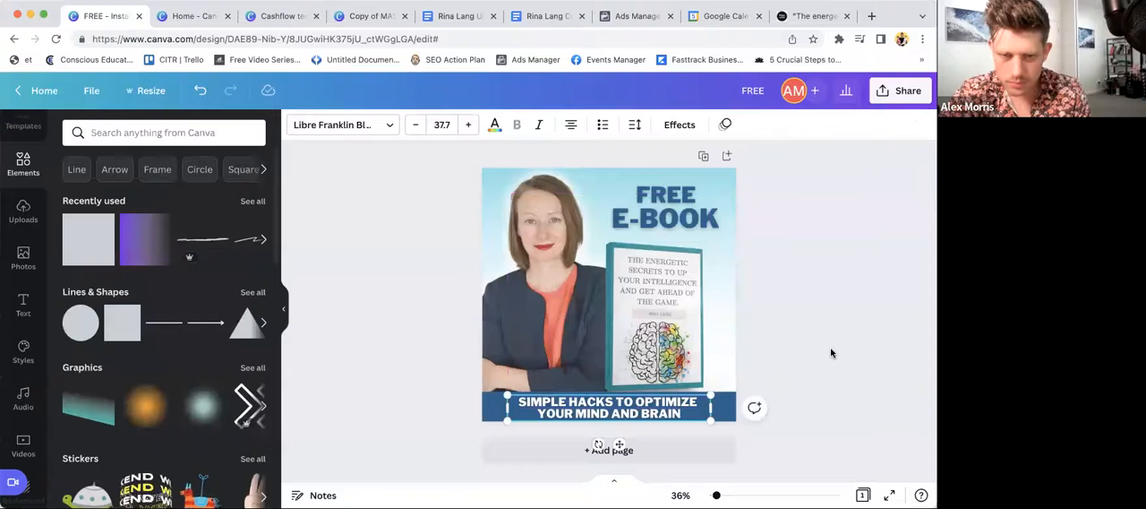
{"action": "left_click", "coordinate": [832, 353]}
{"action": "left_click", "coordinate": [732, 392]}
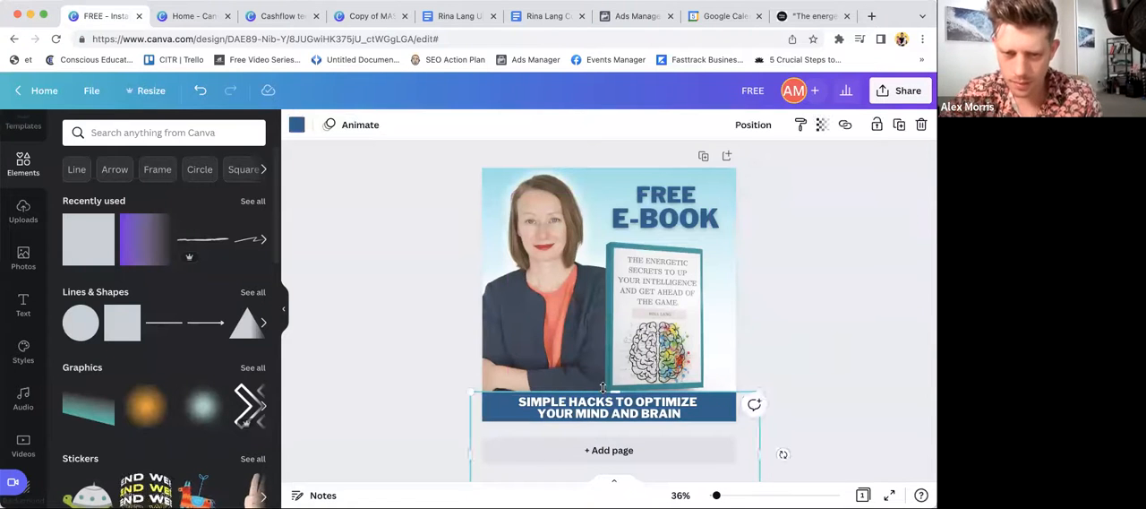
{"action": "left_click_drag", "start_coordinate": [608, 391], "coordinate": [608, 388]}
{"action": "left_click", "coordinate": [832, 271]}
- Enlarge the portrait very slightly from its lower corner, keeping its base behind the blue strip
{"action": "left_click", "coordinate": [506, 305]}
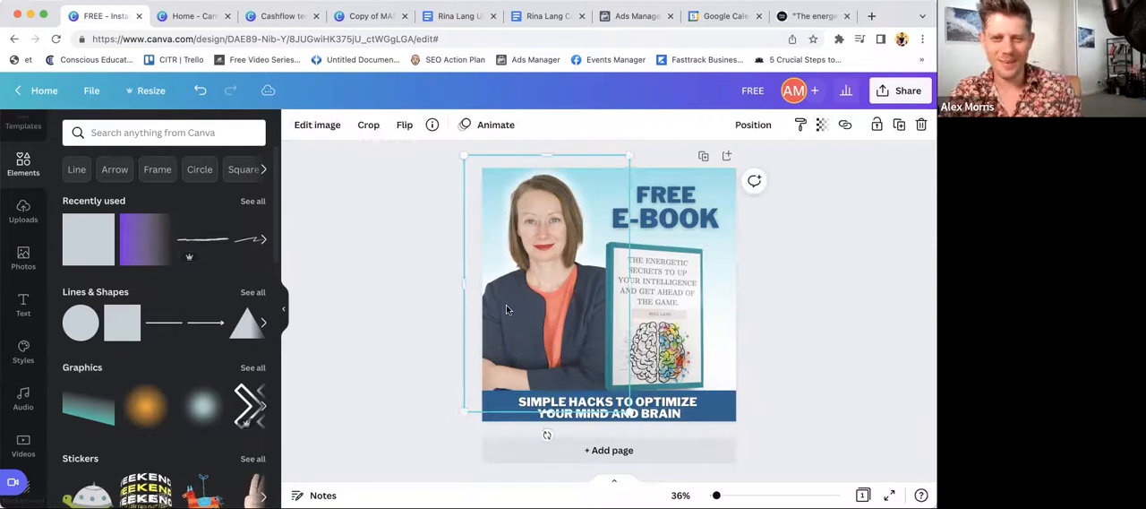
{"action": "left_click_drag", "start_coordinate": [626, 410], "coordinate": [629, 413]}
{"action": "left_click", "coordinate": [826, 279]}
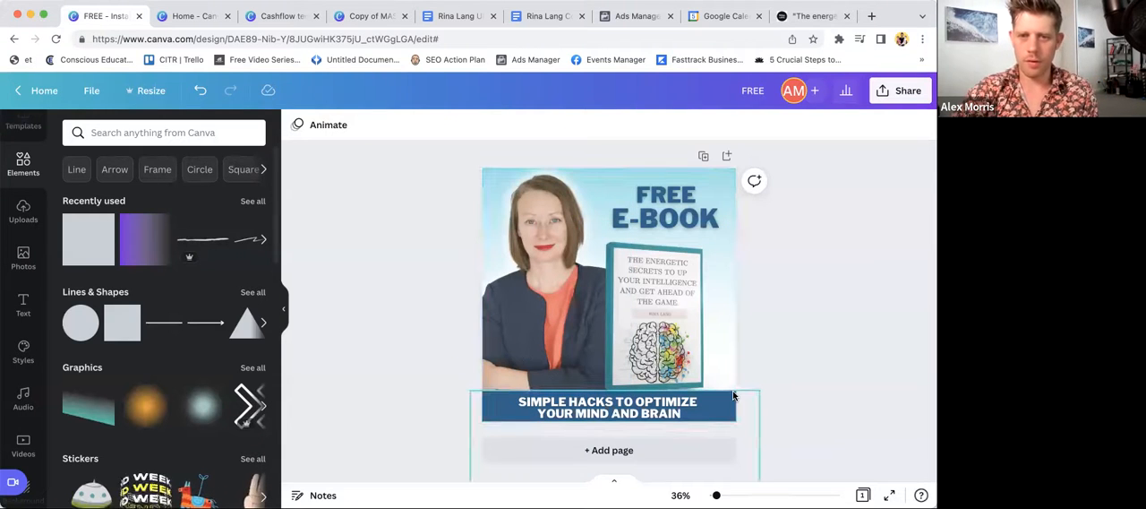
{"action": "left_click", "coordinate": [663, 201]}
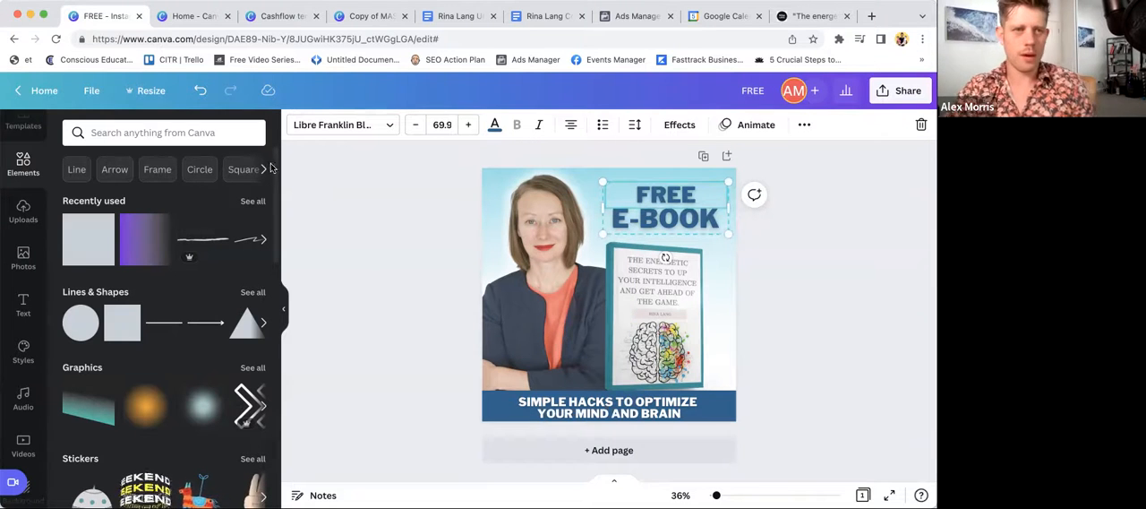
{"action": "left_click", "coordinate": [346, 286]}
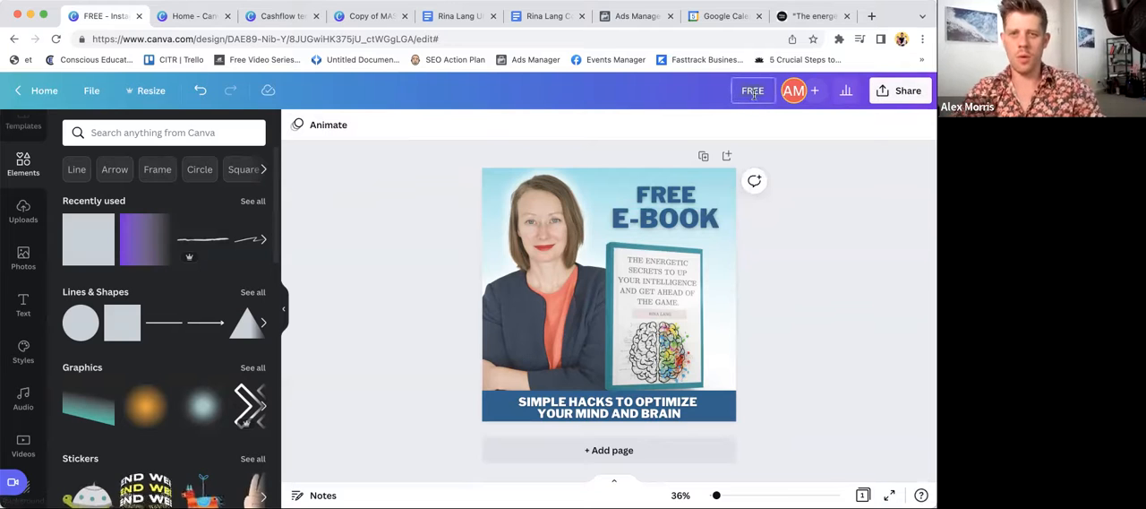
- Rename the design with the client's full name
{"action": "left_click", "coordinate": [751, 93]}
{"action": "type", "text": "F"}
{"action": "key", "text": "BackSpace"}
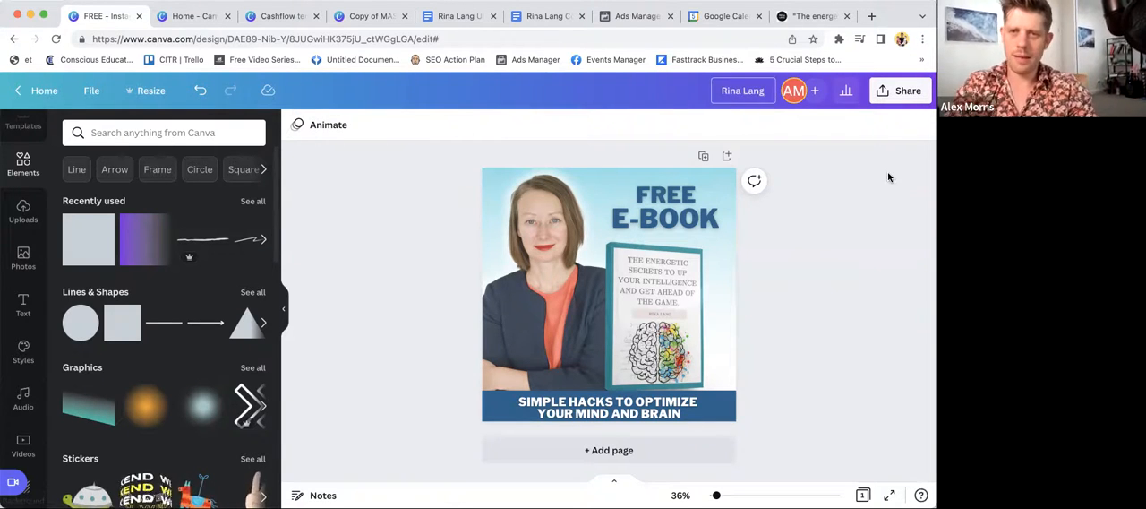
{"action": "key", "text": "Return"}
- Download the design as a 1080 × 1080 px PNG and close the Cashflow browser tab
{"action": "left_click", "coordinate": [894, 95]}
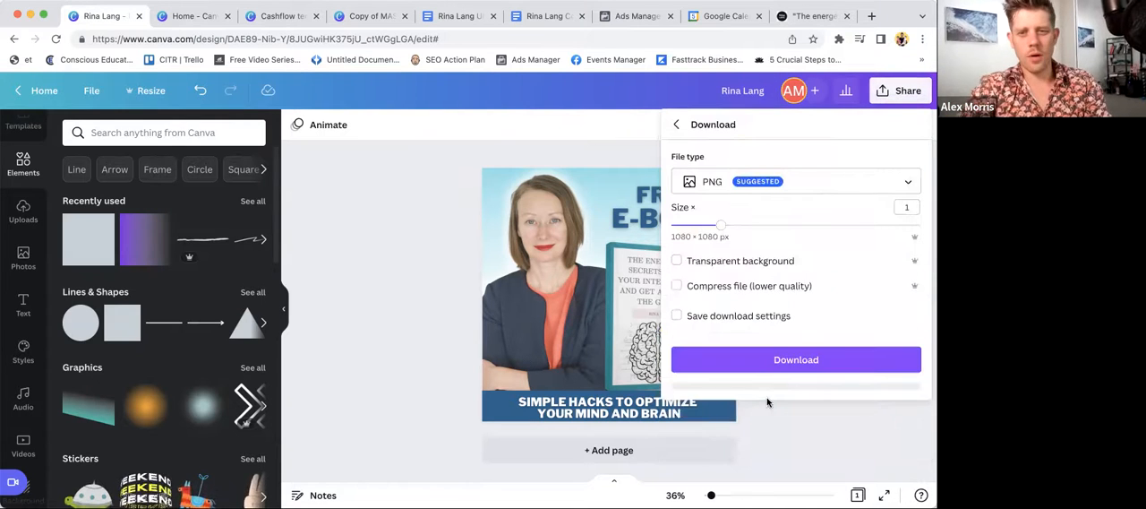
{"action": "left_click", "coordinate": [757, 362]}
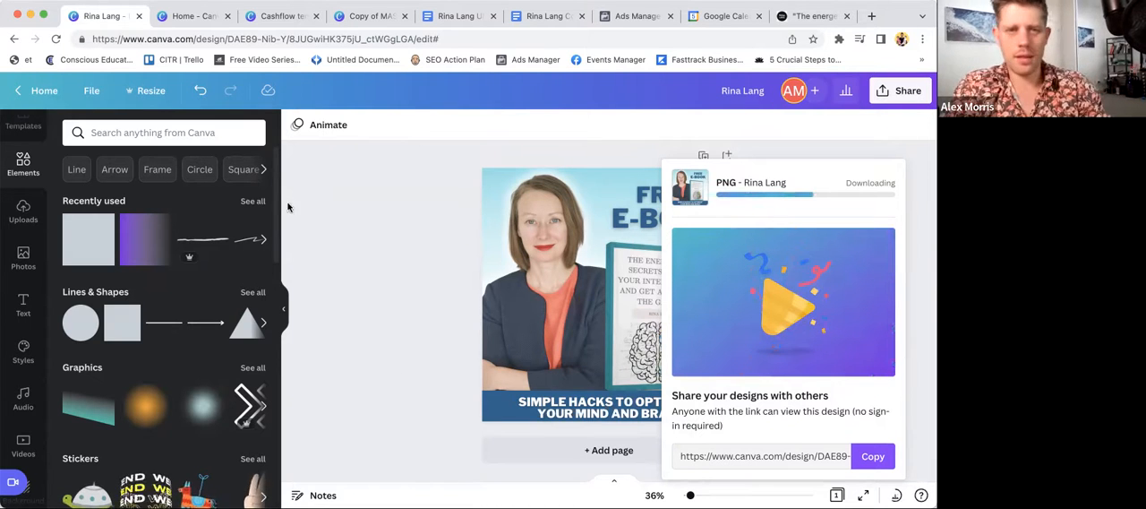
{"action": "left_click", "coordinate": [315, 16]}
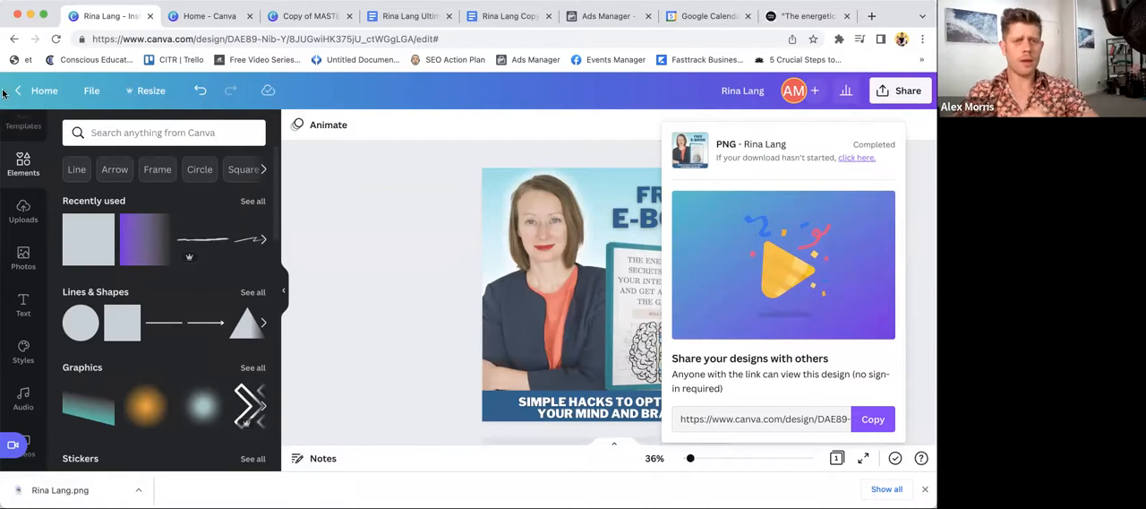
- Close the blank "Copy of MASTERLCASS" design and return to the finished square ad design
{"action": "left_click", "coordinate": [323, 18]}
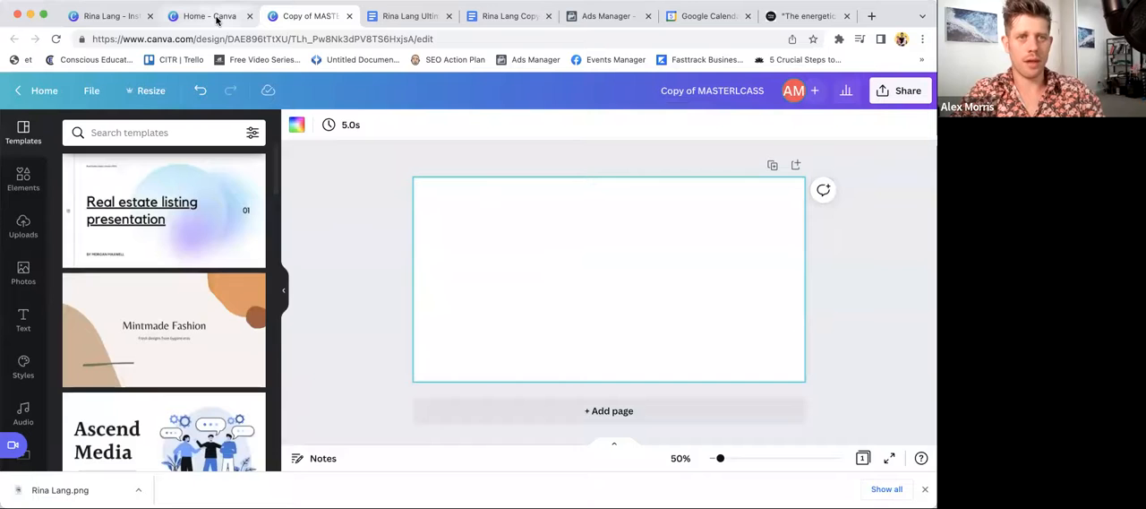
{"action": "left_click", "coordinate": [350, 16]}
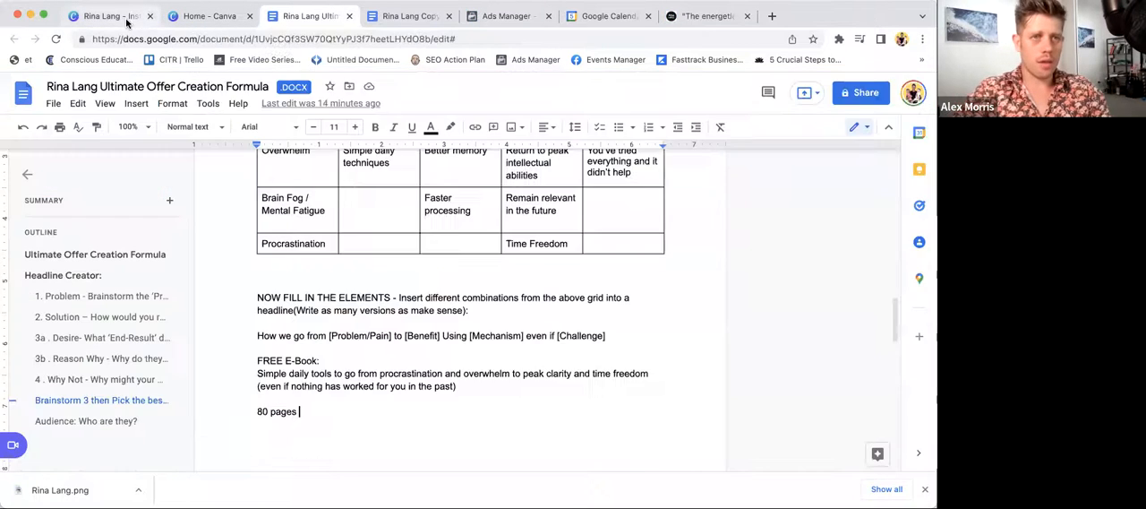
{"action": "left_click", "coordinate": [126, 19]}
{"action": "left_click", "coordinate": [91, 90]}
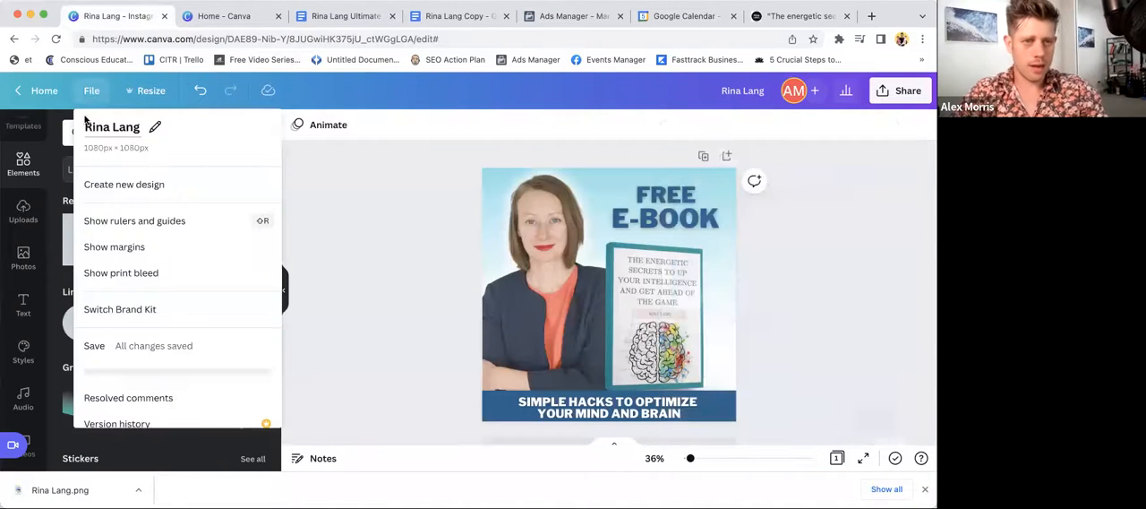
{"action": "scroll", "coordinate": [138, 376], "scroll_direction": "down", "scroll_amount": 5}
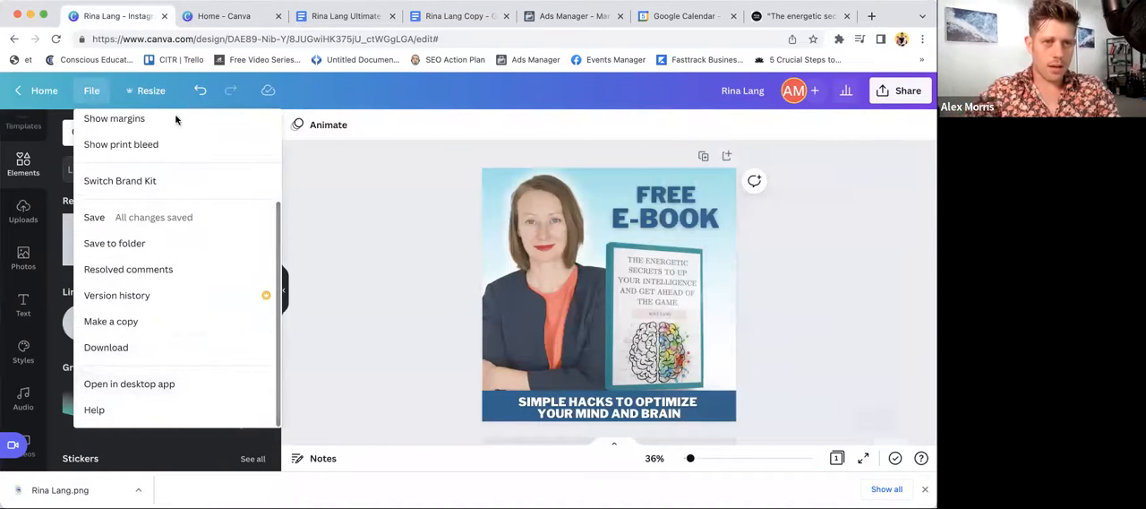
{"action": "scroll", "coordinate": [179, 126], "scroll_direction": "up", "scroll_amount": 5}
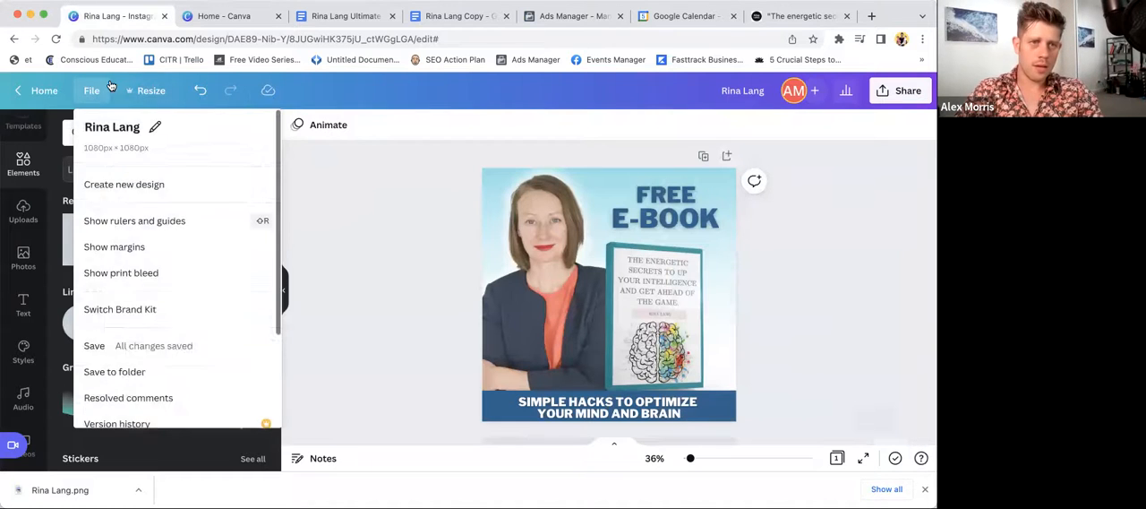
- Create a resized copy of the square ad design at 1200 × 628 px
{"action": "left_click", "coordinate": [146, 90]}
{"action": "scroll", "coordinate": [165, 210], "scroll_direction": "down", "scroll_amount": 6}
{"action": "scroll", "coordinate": [164, 199], "scroll_direction": "up", "scroll_amount": 6}
{"action": "double_click", "coordinate": [162, 200]}
{"action": "type", "text": "1200"}
{"action": "double_click", "coordinate": [235, 203]}
{"action": "type", "text": "628"}
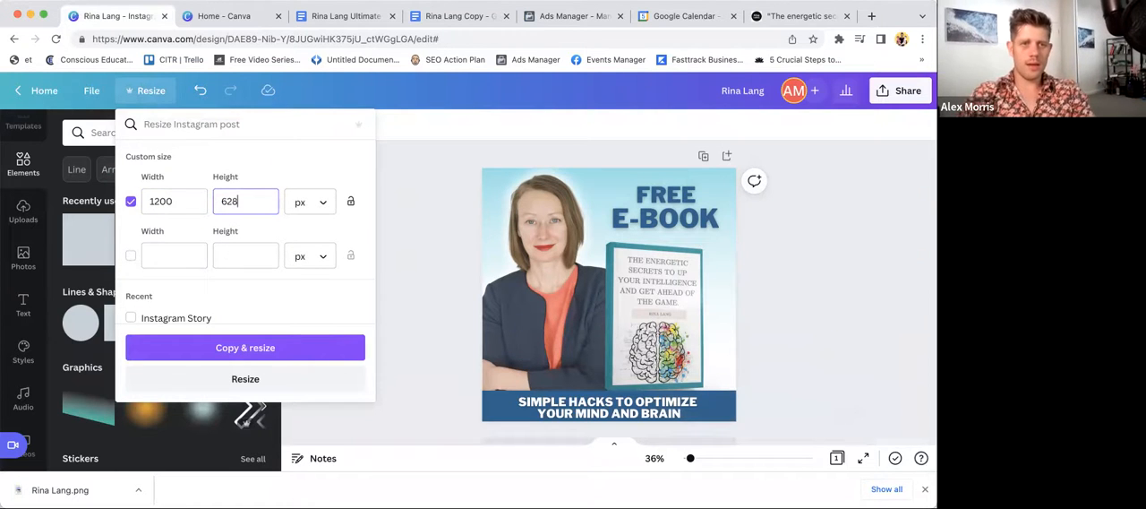
{"action": "left_click", "coordinate": [256, 357]}
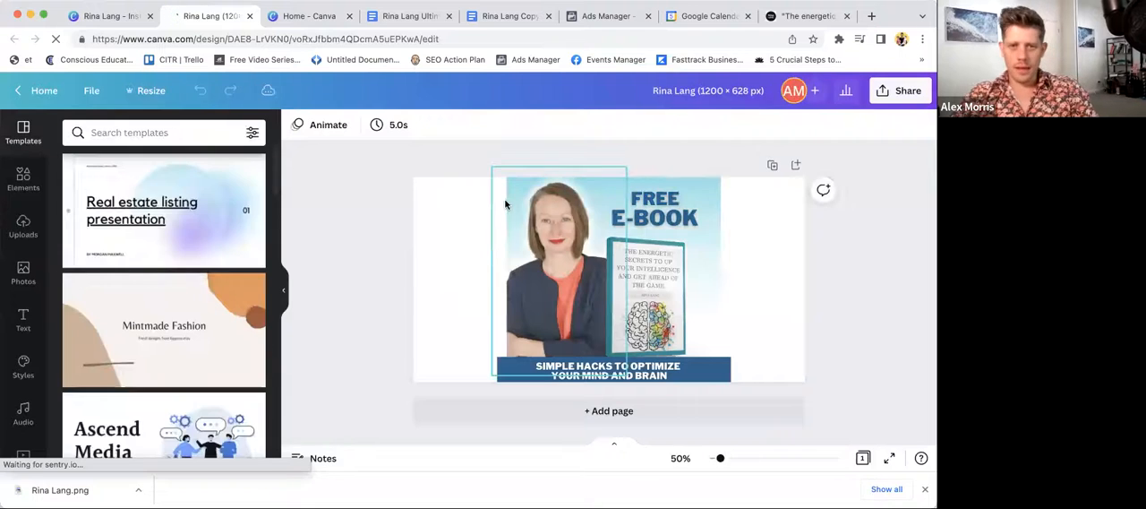
- Enlarge the gradient background to about 1,238 px wide and position it to cover the whole banner
{"action": "left_click", "coordinate": [606, 176]}
{"action": "left_click", "coordinate": [729, 256]}
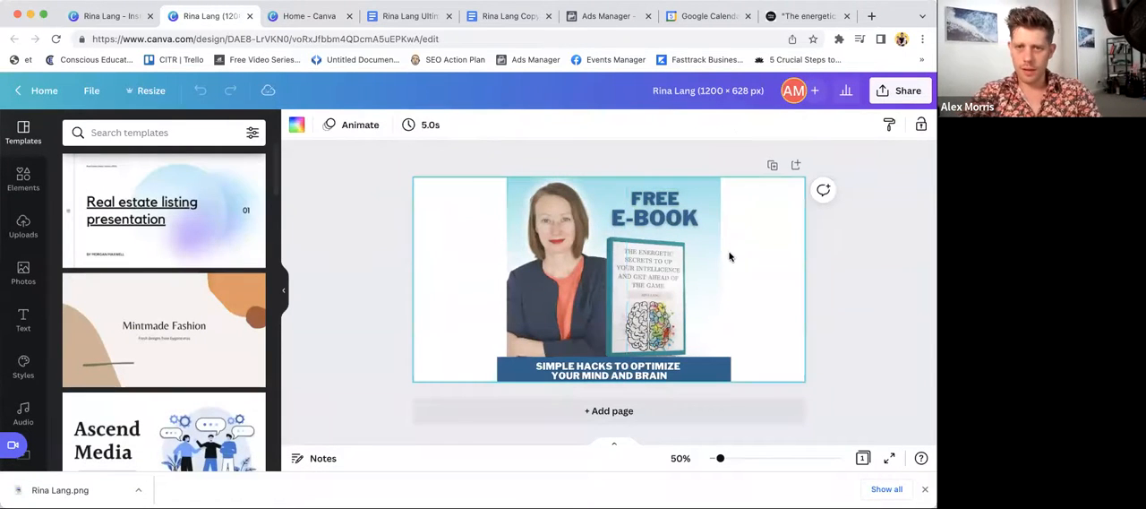
{"action": "left_click", "coordinate": [717, 280]}
{"action": "left_click_drag", "start_coordinate": [879, 457], "coordinate": [891, 452]}
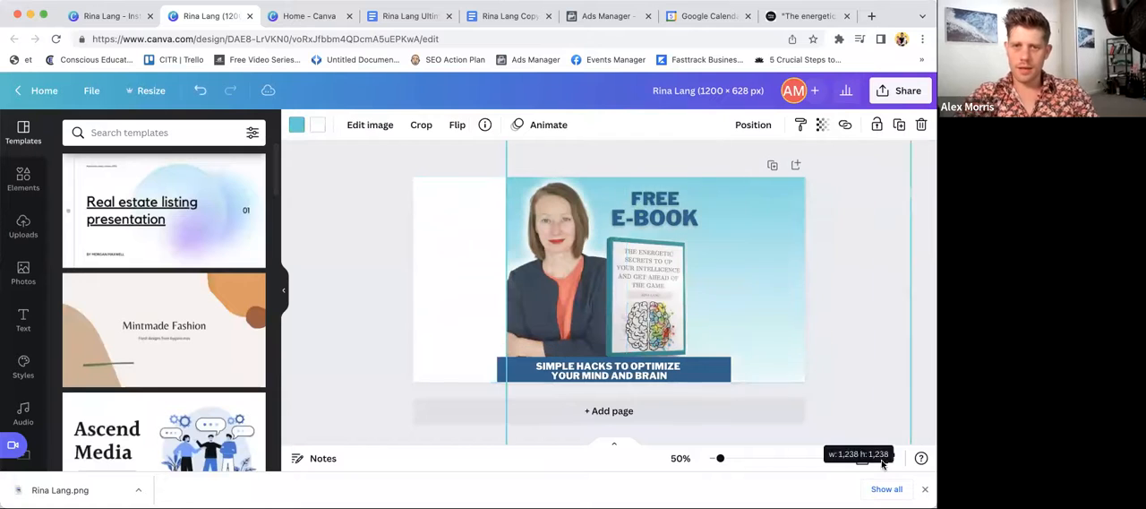
{"action": "left_click_drag", "start_coordinate": [757, 300], "coordinate": [673, 269]}
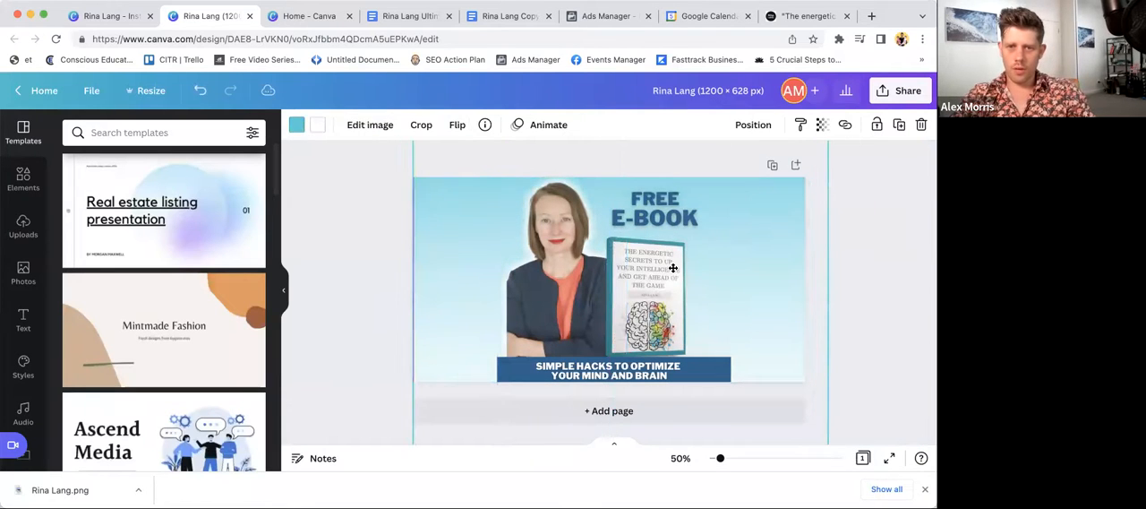
{"action": "left_click", "coordinate": [836, 359]}
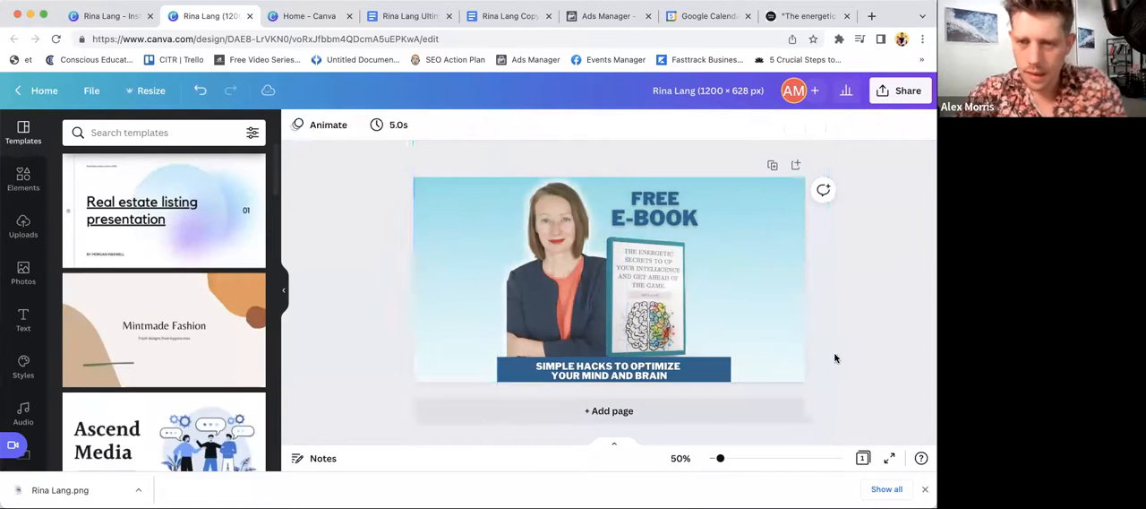
- Stretch the blue strip across the full banner width and shift the portrait and book mockup to the banner's left side
{"action": "left_click", "coordinate": [661, 374]}
{"action": "left_click_drag", "start_coordinate": [740, 414], "coordinate": [828, 412]}
{"action": "left_click_drag", "start_coordinate": [497, 410], "coordinate": [401, 408]}
{"action": "left_click_drag", "start_coordinate": [538, 296], "coordinate": [445, 295]}
{"action": "left_click_drag", "start_coordinate": [618, 283], "coordinate": [521, 282]}
- Move the "FREE E-BOOK" headline to the banner's upper right and place the white "SIMPLE HACKS" text beneath it
{"action": "left_click", "coordinate": [663, 205]}
{"action": "left_click_drag", "start_coordinate": [662, 204], "coordinate": [690, 204]}
{"action": "left_click", "coordinate": [611, 373]}
{"action": "left_click_drag", "start_coordinate": [611, 373], "coordinate": [727, 251]}
{"action": "left_click_drag", "start_coordinate": [640, 250], "coordinate": [657, 250]}
{"action": "mouse_move", "coordinate": [720, 206]}
{"action": "left_mouse_down"}
{"action": "mouse_move", "coordinate": [606, 199]}
{"action": "mouse_move", "coordinate": [710, 202]}
{"action": "left_mouse_up"}
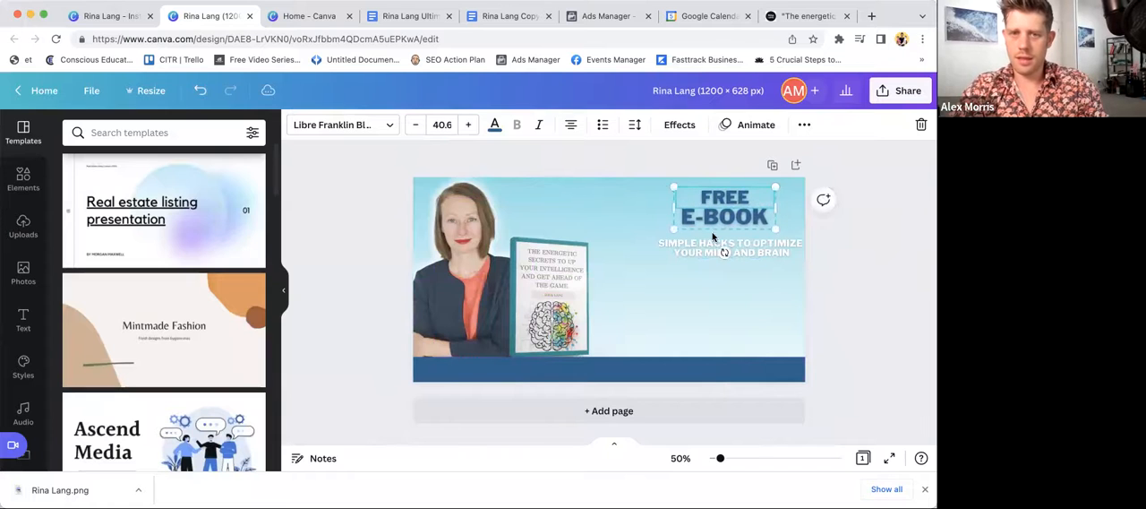
- Enlarge the white "SIMPLE HACKS" text slightly and centre it under the "FREE E-BOOK" headline
{"action": "left_click", "coordinate": [703, 249]}
{"action": "left_click_drag", "start_coordinate": [656, 233], "coordinate": [632, 229]}
{"action": "left_click_drag", "start_coordinate": [736, 241], "coordinate": [741, 240]}
{"action": "left_click", "coordinate": [873, 207]}
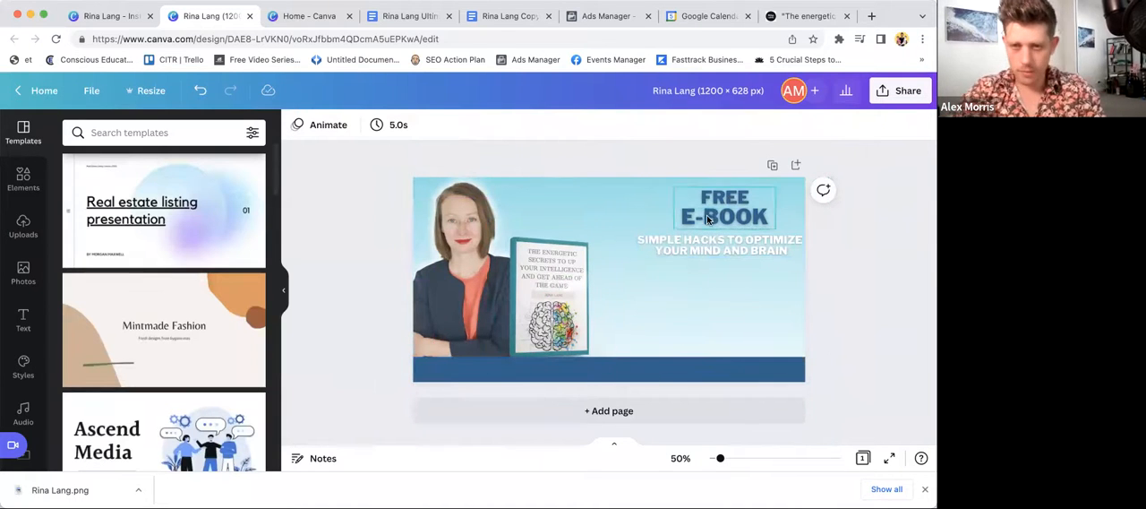
- Duplicate the "FREE E-BOOK" headline below the white text and change the copy's "E-BOOK" line to "DOWNLOAD NOW"
{"action": "left_click", "coordinate": [708, 219]}
{"action": "key", "text": "super+d"}
{"action": "left_click_drag", "start_coordinate": [708, 219], "coordinate": [708, 289]}
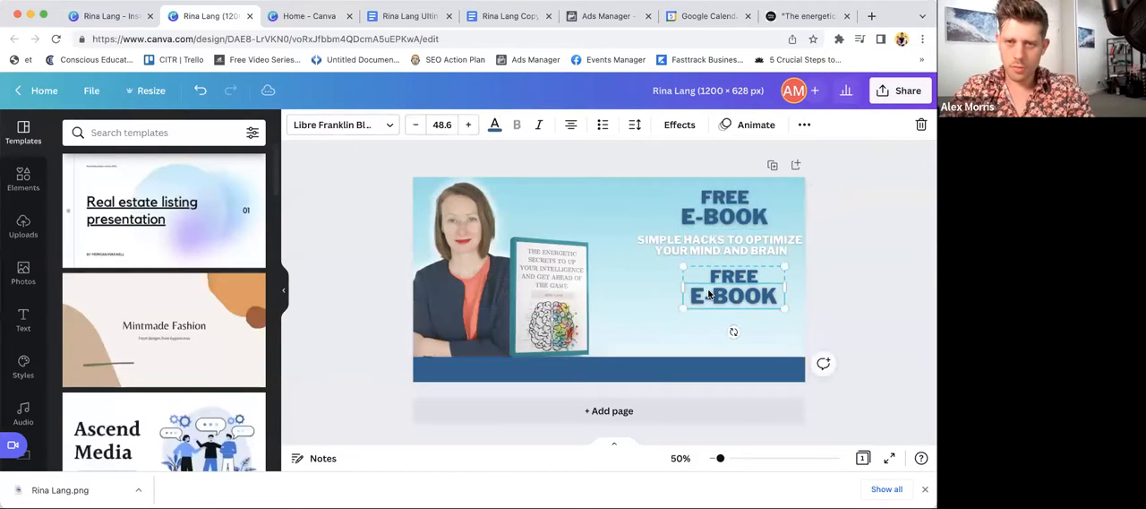
{"action": "triple_click", "coordinate": [709, 290]}
{"action": "type", "text": "DOWNLOAD NOW"}
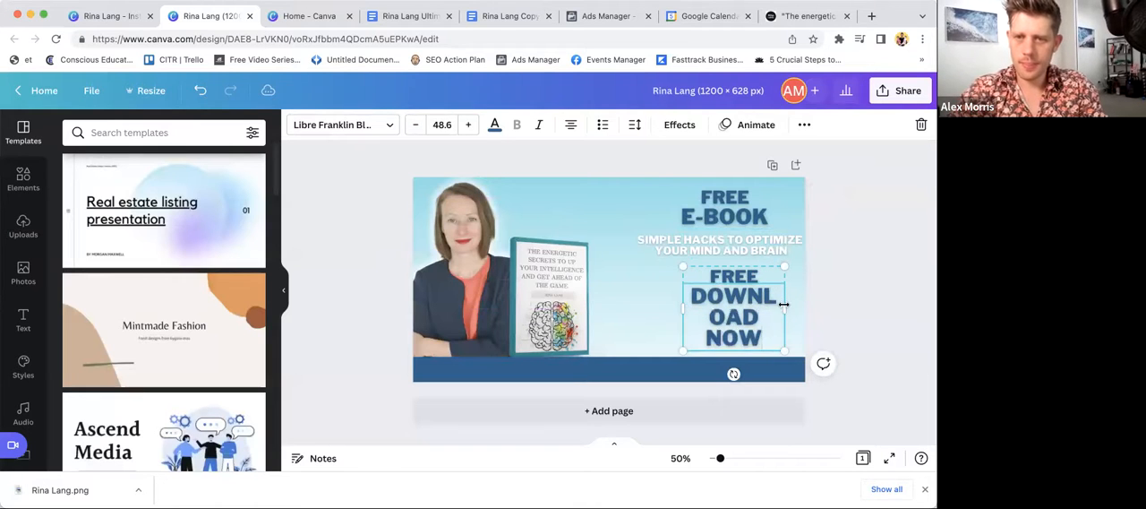
- Widen and shrink the duplicated headline, delete its "FREE" line and move "DOWNLOAD NOW" just below the white text
{"action": "left_click_drag", "start_coordinate": [784, 305], "coordinate": [866, 307]}
{"action": "left_click_drag", "start_coordinate": [866, 267], "coordinate": [783, 289]}
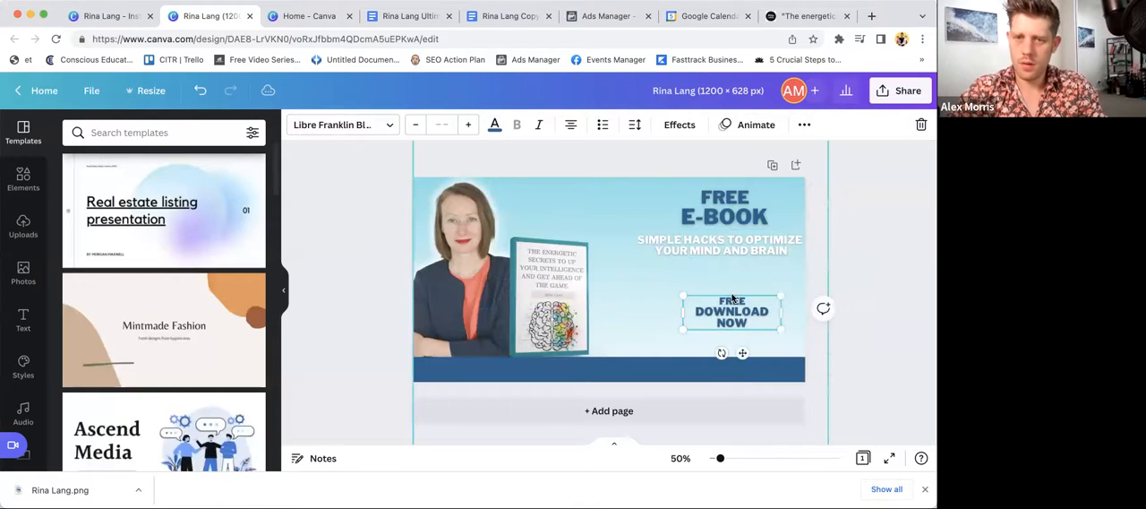
{"action": "key", "text": "BackSpace"}
{"action": "left_click", "coordinate": [832, 292]}
{"action": "left_click_drag", "start_coordinate": [745, 320], "coordinate": [750, 272]}
{"action": "left_click", "coordinate": [904, 232]}
- Delete the blue strip and lower the portrait and book mockup to the banner's bottom edge
{"action": "left_click", "coordinate": [742, 377]}
{"action": "key", "text": "BackSpace"}
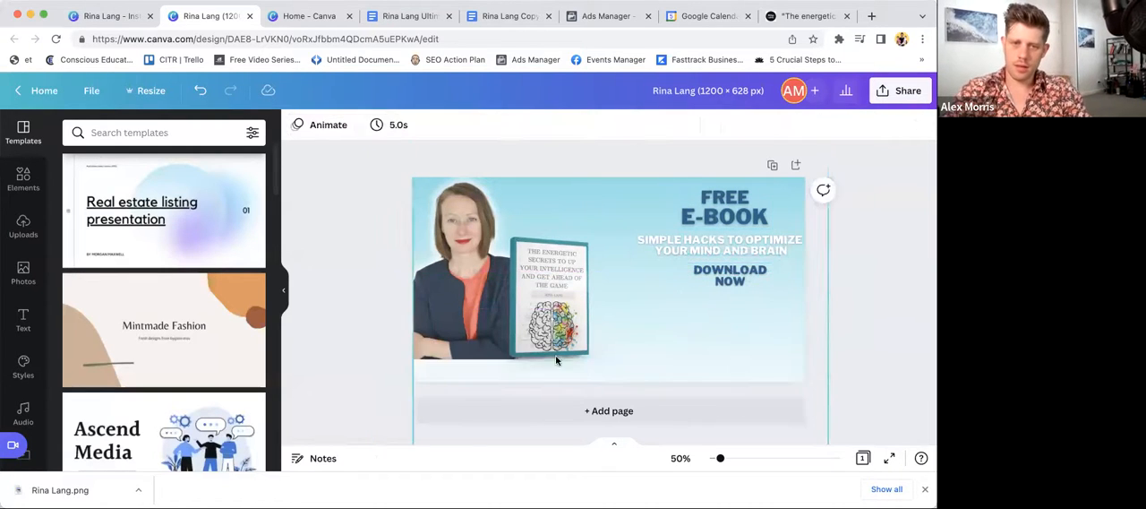
{"action": "left_click_drag", "start_coordinate": [492, 244], "coordinate": [494, 265]}
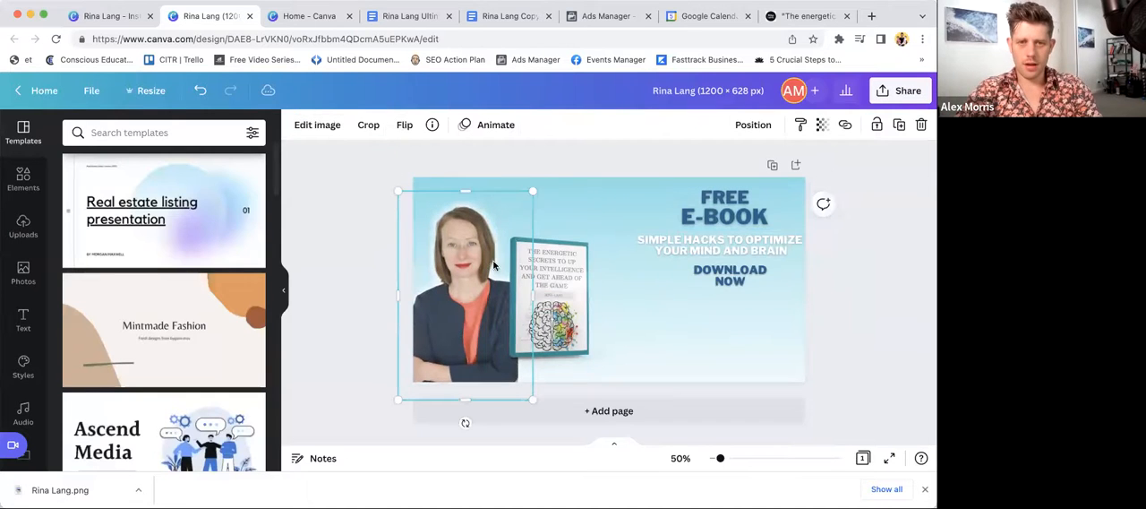
{"action": "left_click_drag", "start_coordinate": [542, 303], "coordinate": [543, 321]}
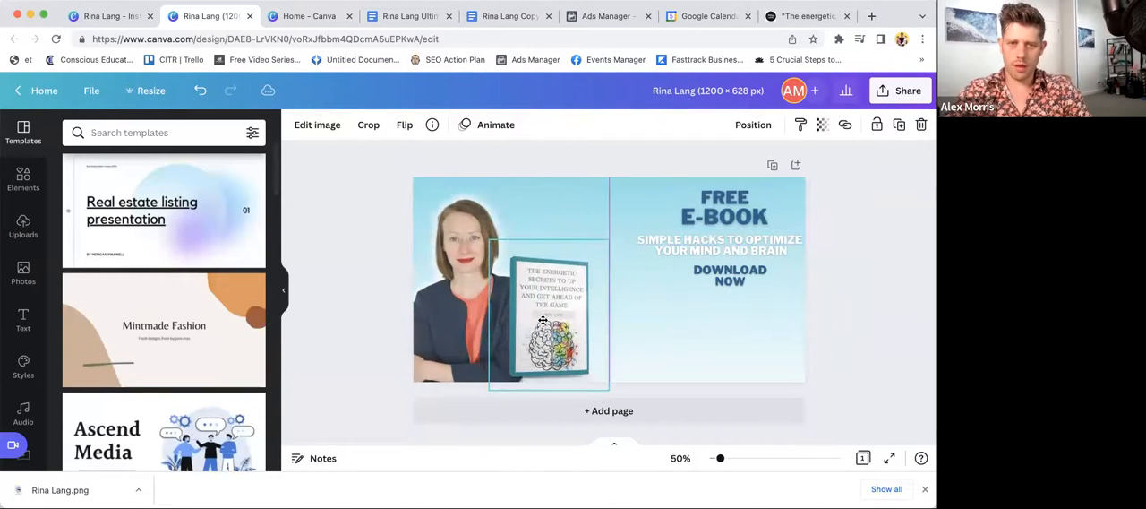
- Enlarge "DOWNLOAD NOW" to about size 36.2, centre it under the white text, and nudge the white text slightly up
{"action": "left_click", "coordinate": [721, 274]}
{"action": "left_click_drag", "start_coordinate": [669, 253], "coordinate": [638, 254]}
{"action": "left_click_drag", "start_coordinate": [713, 269], "coordinate": [726, 274]}
{"action": "left_click", "coordinate": [728, 241]}
{"action": "left_click_drag", "start_coordinate": [726, 239], "coordinate": [727, 236]}
{"action": "left_click", "coordinate": [738, 205]}
{"action": "left_click", "coordinate": [850, 213]}
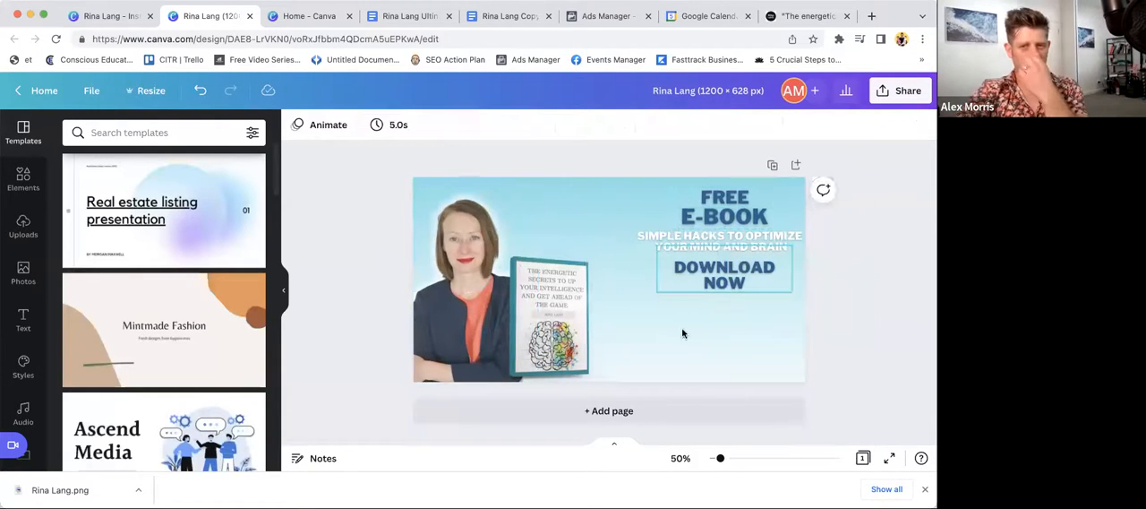
{"action": "left_click_drag", "start_coordinate": [724, 274], "coordinate": [723, 272]}
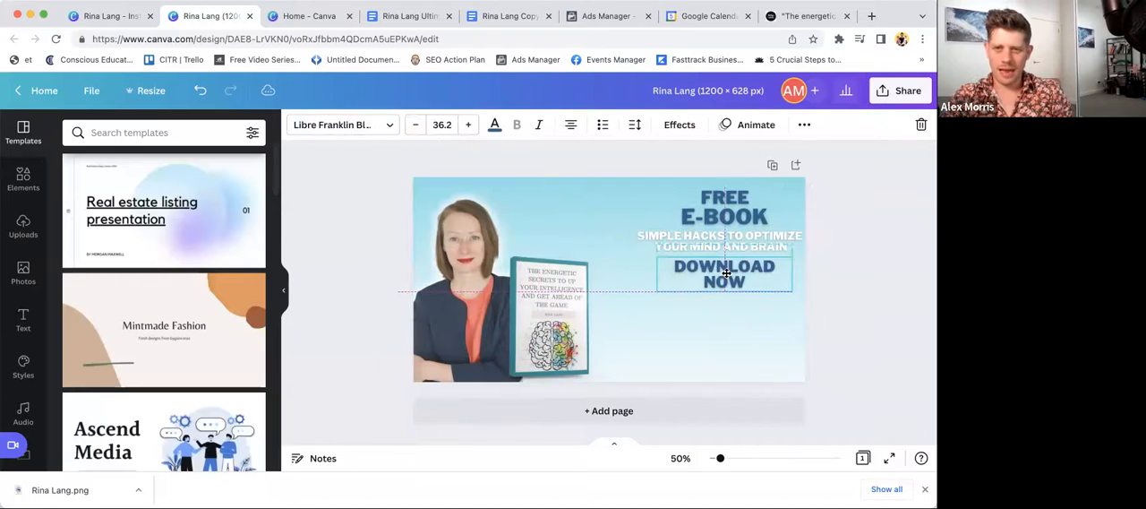
- Move "FREE E-BOOK" down and place "DOWNLOAD NOW" on a single line across the banner's top centre
{"action": "left_click_drag", "start_coordinate": [720, 199], "coordinate": [770, 248]}
{"action": "left_click_drag", "start_coordinate": [719, 287], "coordinate": [914, 161]}
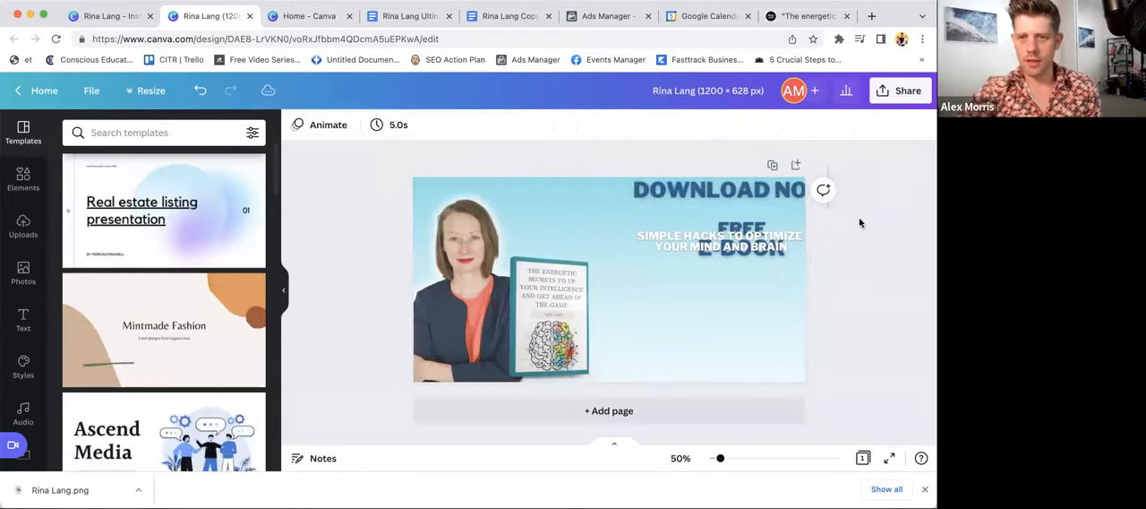
{"action": "left_click_drag", "start_coordinate": [765, 190], "coordinate": [650, 197]}
{"action": "left_click", "coordinate": [824, 203]}
- Move the white "SIMPLE HACKS" text lower and align the "FREE E-BOOK" headline above it
{"action": "left_click_drag", "start_coordinate": [738, 241], "coordinate": [740, 271]}
{"action": "left_click", "coordinate": [742, 240]}
{"action": "left_click_drag", "start_coordinate": [742, 240], "coordinate": [725, 240]}
- Narrow the white text box to wrap onto four lines, enlarge it to about size 30.9 and centre it under "FREE E-BOOK"
{"action": "left_click_drag", "start_coordinate": [733, 277], "coordinate": [738, 285]}
{"action": "left_click_drag", "start_coordinate": [808, 277], "coordinate": [732, 288]}
{"action": "left_click", "coordinate": [873, 248]}
{"action": "left_click", "coordinate": [706, 298]}
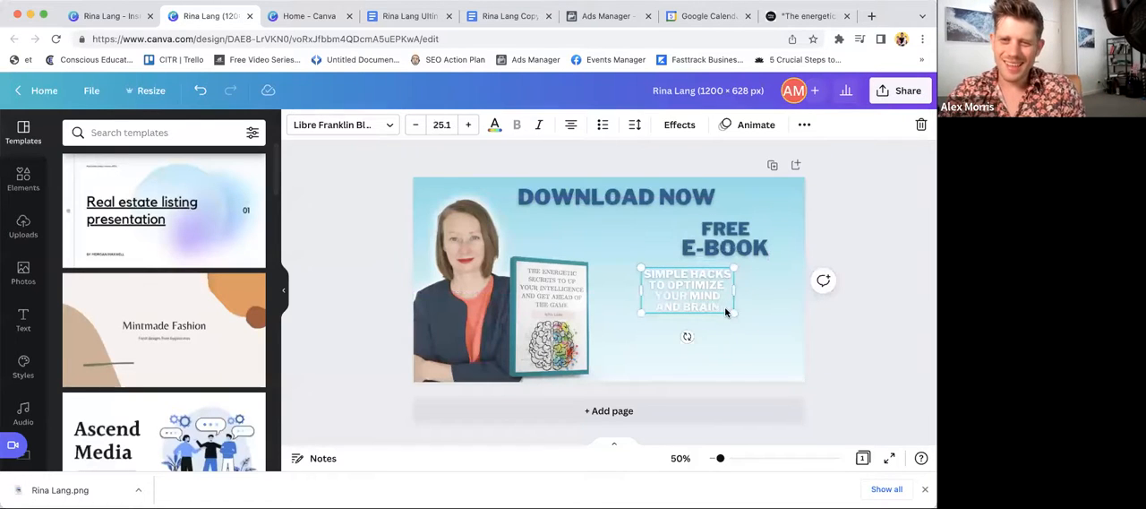
{"action": "left_click_drag", "start_coordinate": [749, 323], "coordinate": [770, 333]}
{"action": "left_click_drag", "start_coordinate": [699, 300], "coordinate": [730, 296]}
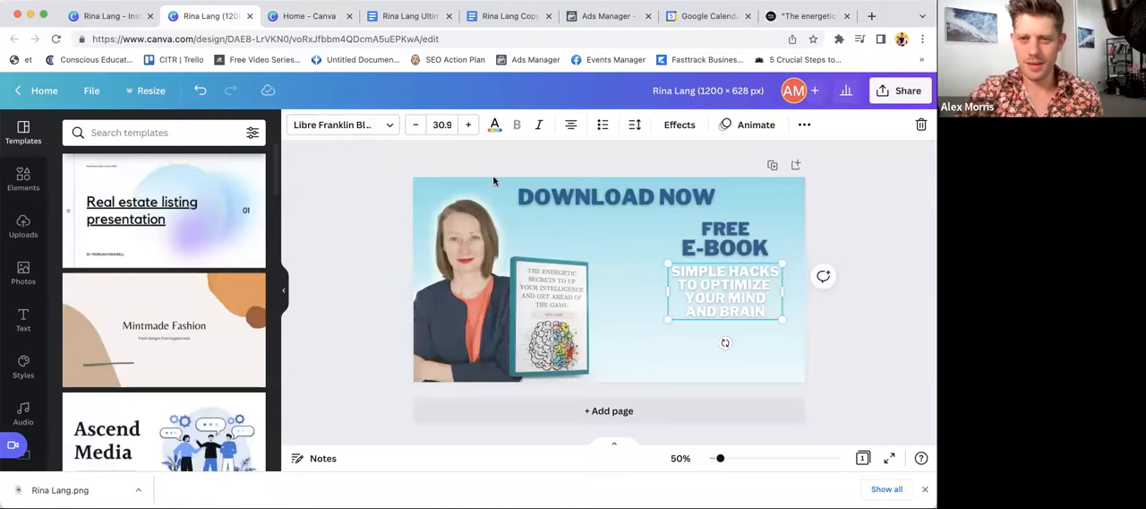
- Enlarge the "FREE E-BOOK" headline slightly and keep it centred above the white text
{"action": "left_click", "coordinate": [724, 234]}
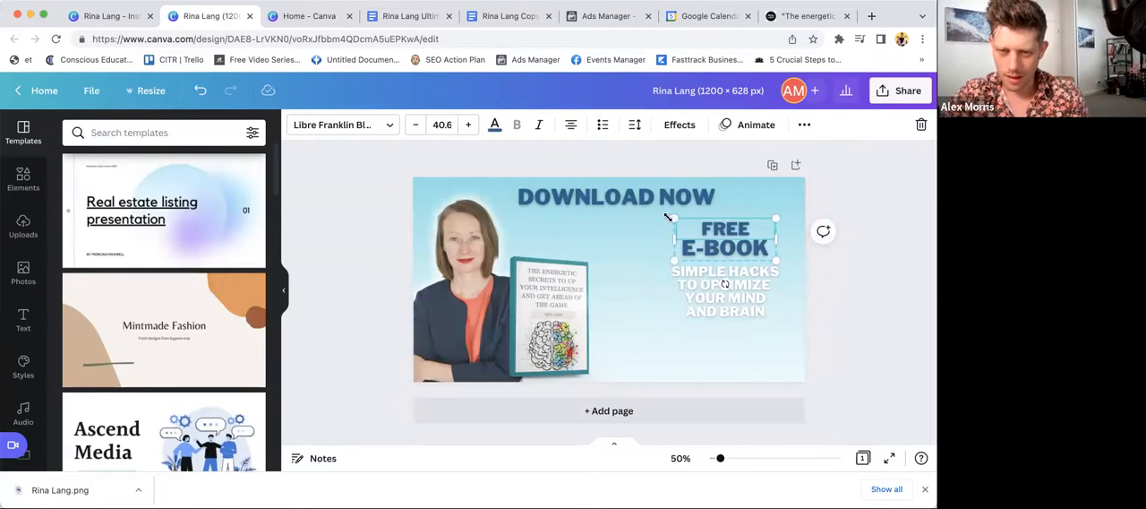
{"action": "left_click_drag", "start_coordinate": [667, 217], "coordinate": [654, 213]}
{"action": "left_click_drag", "start_coordinate": [726, 233], "coordinate": [732, 236]}
{"action": "left_click", "coordinate": [743, 296]}
{"action": "left_click", "coordinate": [855, 277]}
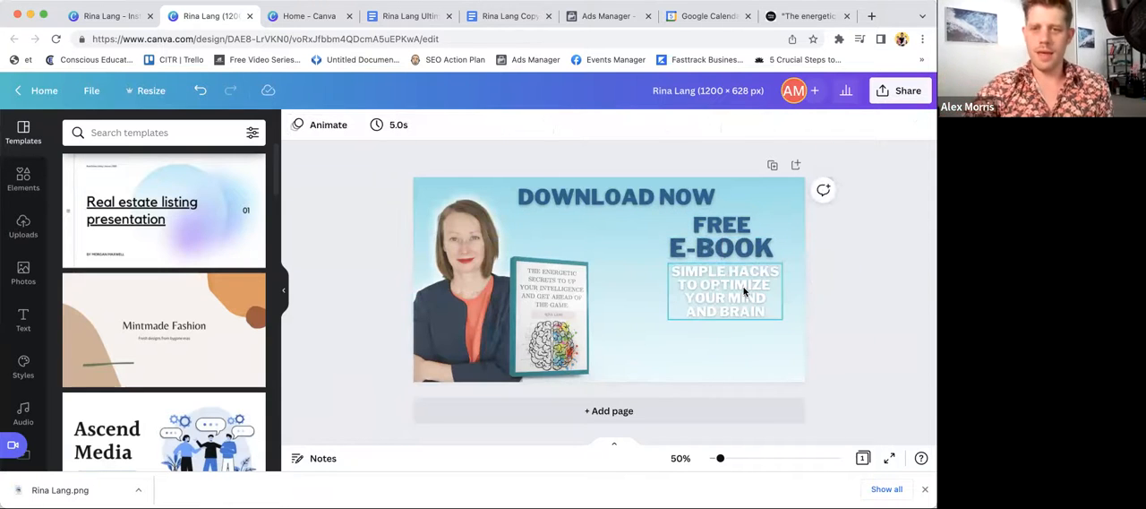
- Search the elements for "arrow" and add the thick curved white arrow, small, beside the end of the white text
{"action": "left_click", "coordinate": [23, 179]}
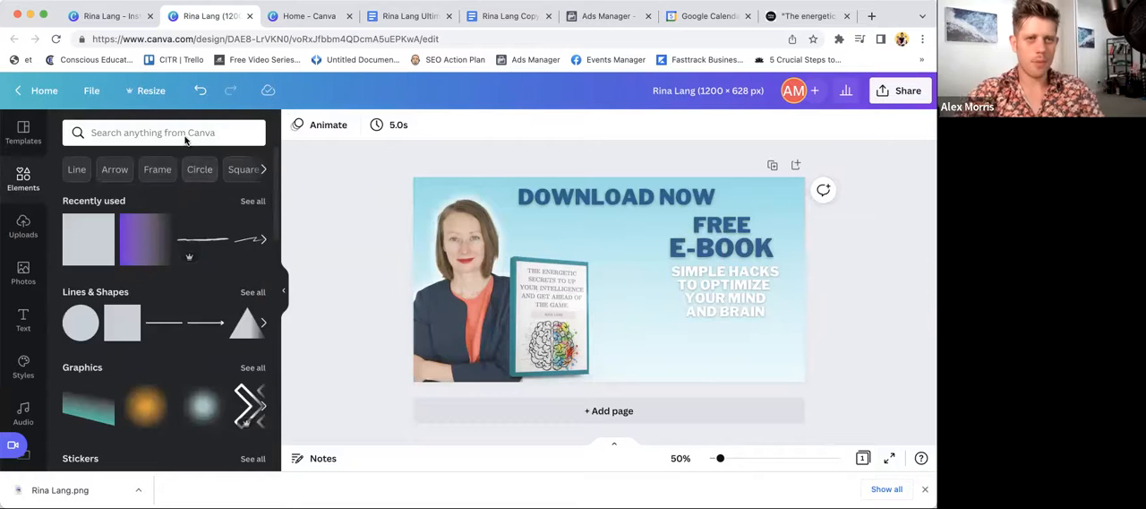
{"action": "left_click", "coordinate": [170, 132]}
{"action": "type", "text": "arrow"}
{"action": "key", "text": "Return"}
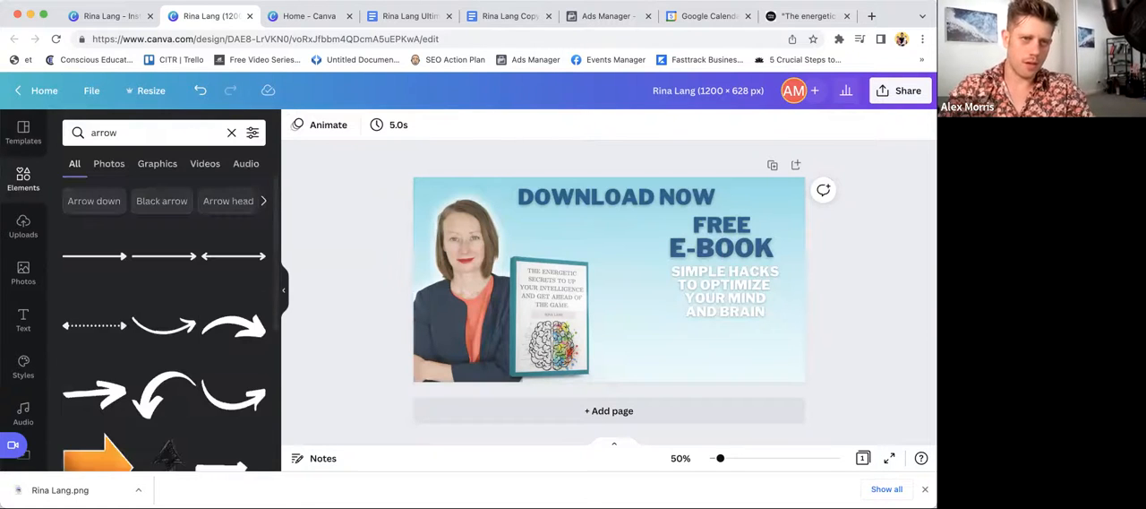
{"action": "left_click", "coordinate": [231, 328]}
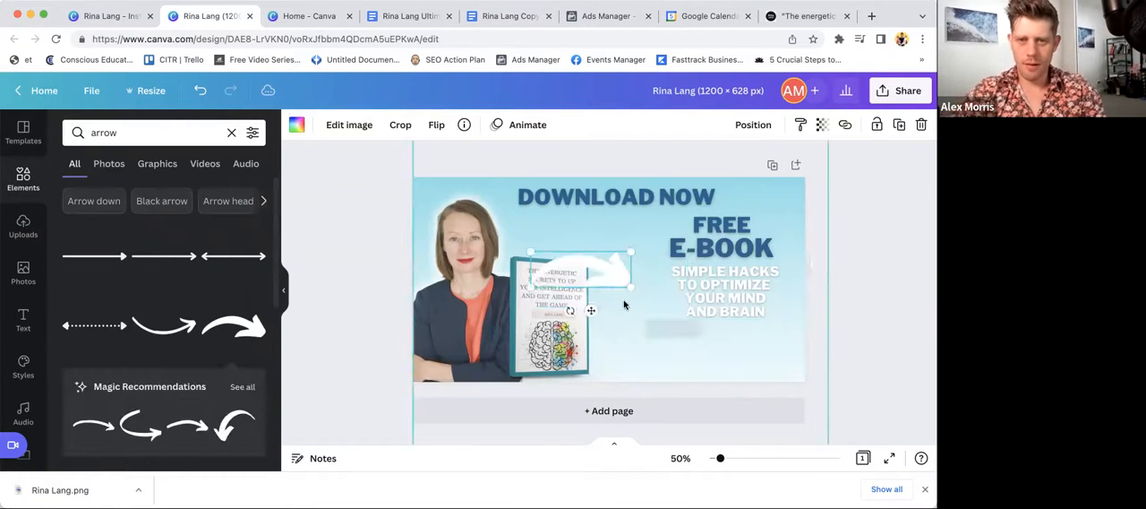
{"action": "left_click_drag", "start_coordinate": [591, 310], "coordinate": [581, 278]}
{"action": "left_click_drag", "start_coordinate": [703, 263], "coordinate": [776, 325]}
- Move the "FREE E-BOOK" headline beneath "DOWNLOAD NOW" and ungroup its two lines
{"action": "left_click", "coordinate": [603, 189]}
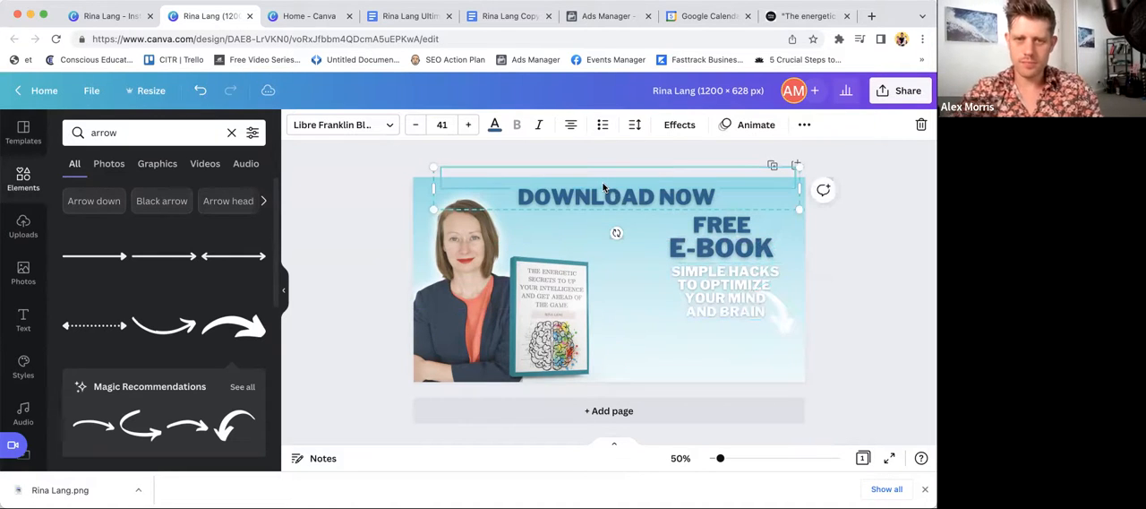
{"action": "left_click_drag", "start_coordinate": [770, 237], "coordinate": [745, 235]}
{"action": "left_click", "coordinate": [860, 242]}
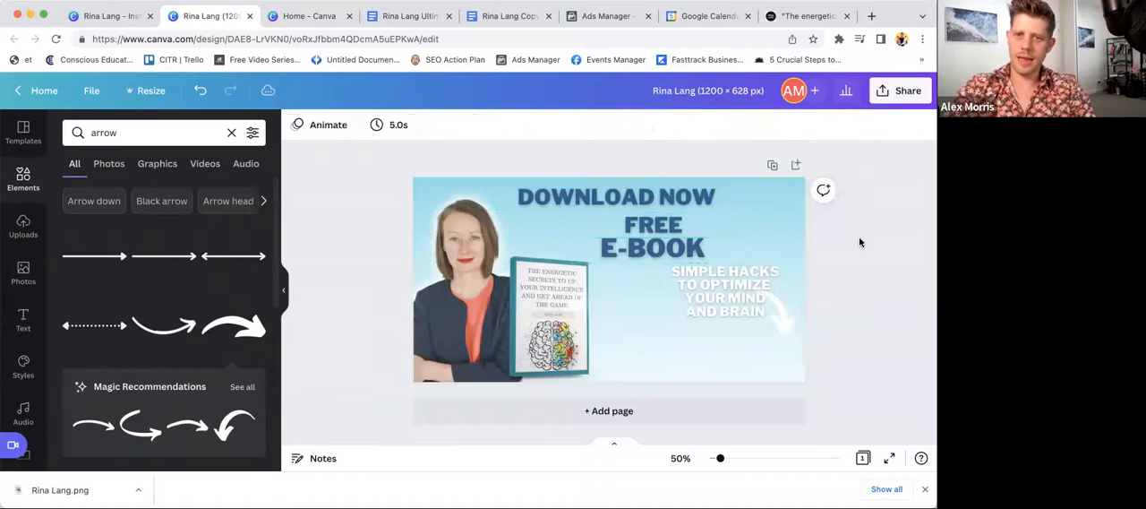
{"action": "left_click", "coordinate": [663, 231]}
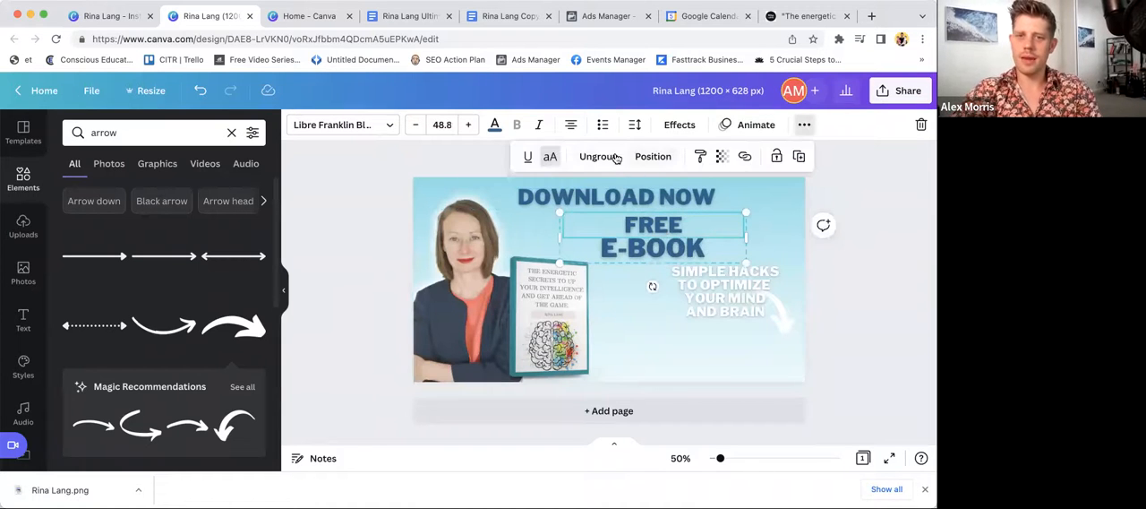
{"action": "left_click", "coordinate": [613, 157]}
{"action": "left_click", "coordinate": [872, 237]}
- Move "FREE" left beneath "DOWNLOAD NOW", delete the separate "E-BOOK" line and extend the remaining text to "FREE E-BOOK"
{"action": "left_click_drag", "start_coordinate": [651, 225], "coordinate": [541, 222]}
{"action": "left_click_drag", "start_coordinate": [682, 258], "coordinate": [683, 235]}
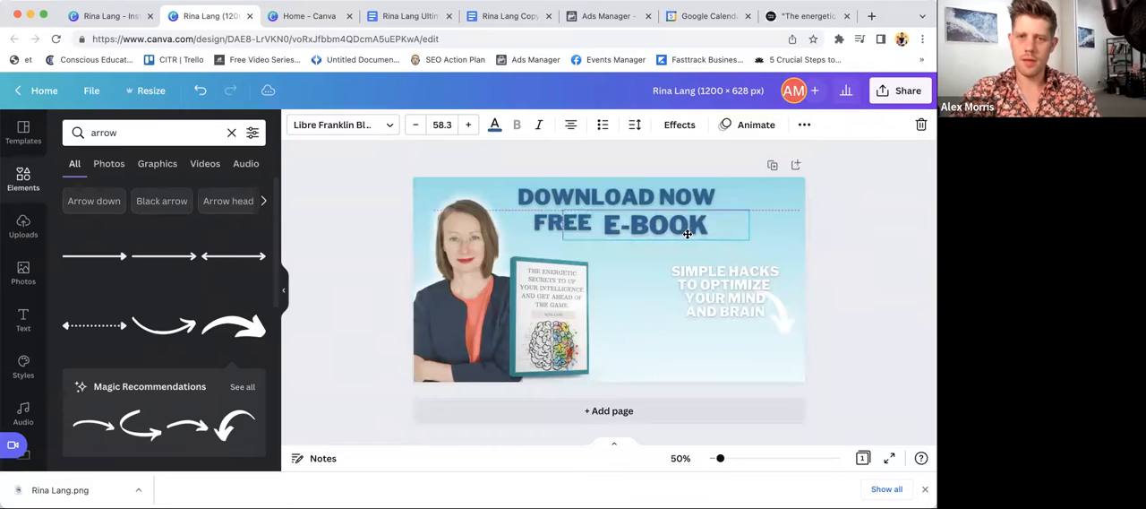
{"action": "key", "text": "Delete"}
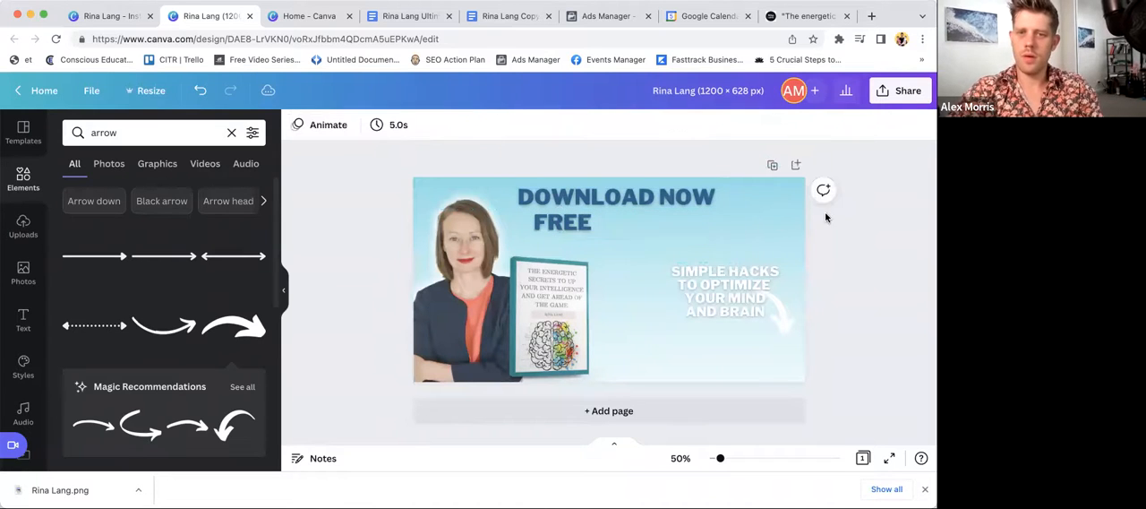
{"action": "left_click", "coordinate": [570, 222]}
{"action": "type", "text": "E-BOOK"}
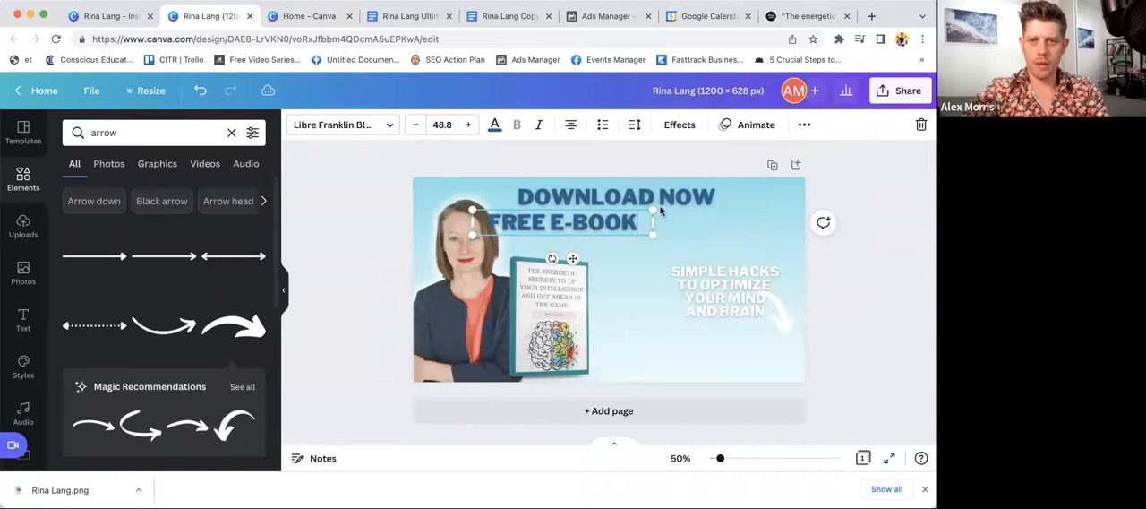
- Centre the "FREE E-BOOK" line beneath "DOWNLOAD NOW" and shift the white "SIMPLE HACKS" text slightly up and left
{"action": "left_click", "coordinate": [846, 172]}
{"action": "left_click_drag", "start_coordinate": [574, 225], "coordinate": [633, 225]}
{"action": "left_click", "coordinate": [881, 238]}
{"action": "left_click_drag", "start_coordinate": [734, 271], "coordinate": [720, 262]}
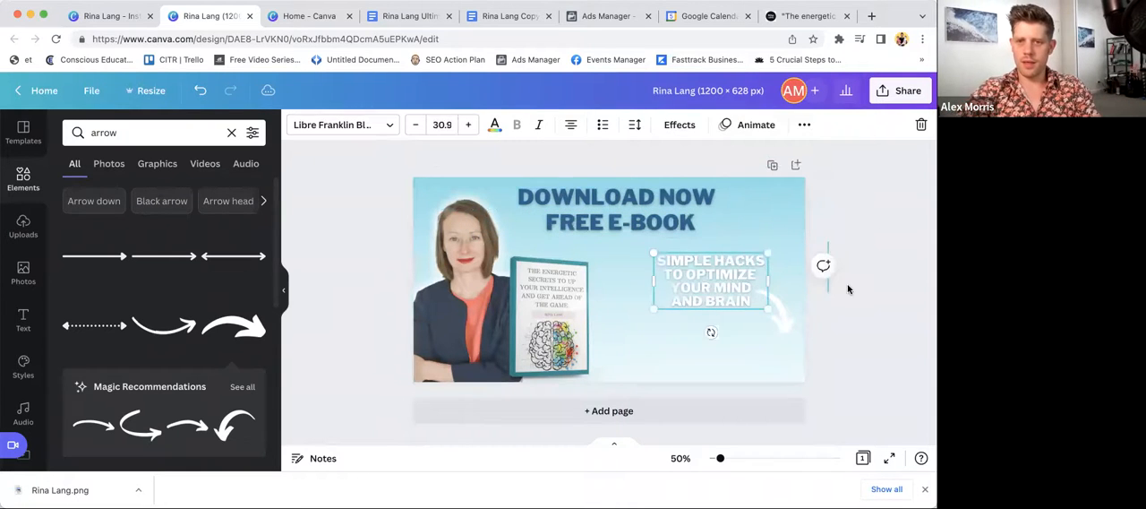
{"action": "left_click", "coordinate": [848, 288]}
- Recolour the curved arrow beside the white text to the headline's dark blue
{"action": "left_click", "coordinate": [781, 309]}
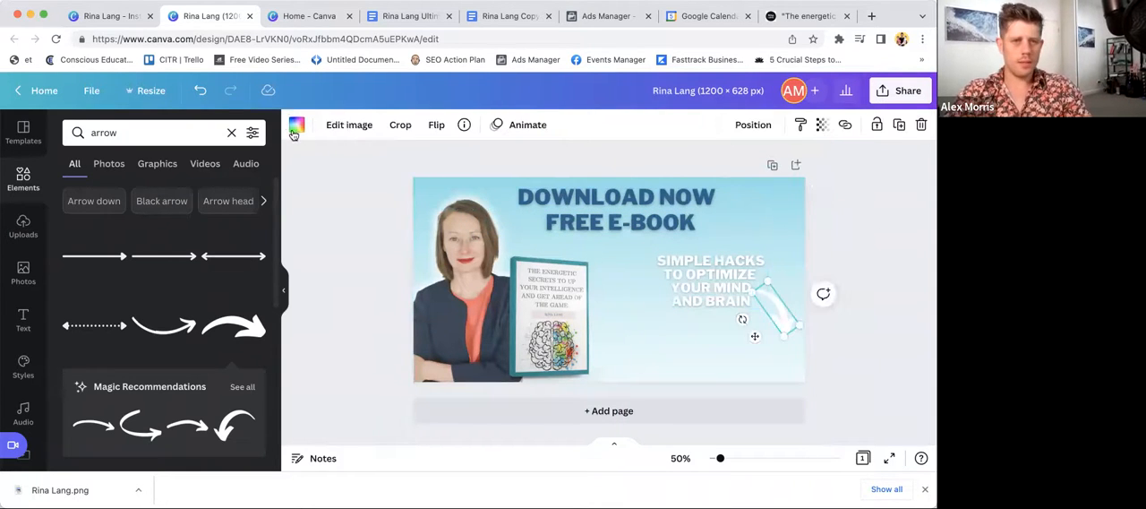
{"action": "left_click", "coordinate": [296, 127]}
{"action": "left_click", "coordinate": [181, 346]}
{"action": "left_click", "coordinate": [216, 347]}
{"action": "key", "text": "Escape"}
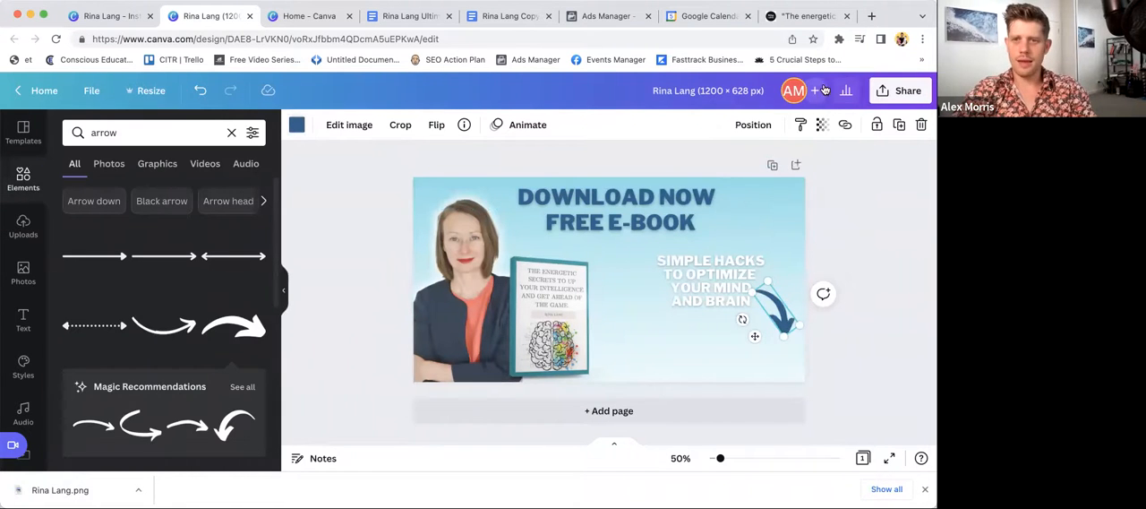
- Download the 1200 × 628 px banner as a PNG
{"action": "left_click", "coordinate": [889, 95]}
{"action": "scroll", "coordinate": [755, 371], "scroll_direction": "down", "scroll_amount": 1}
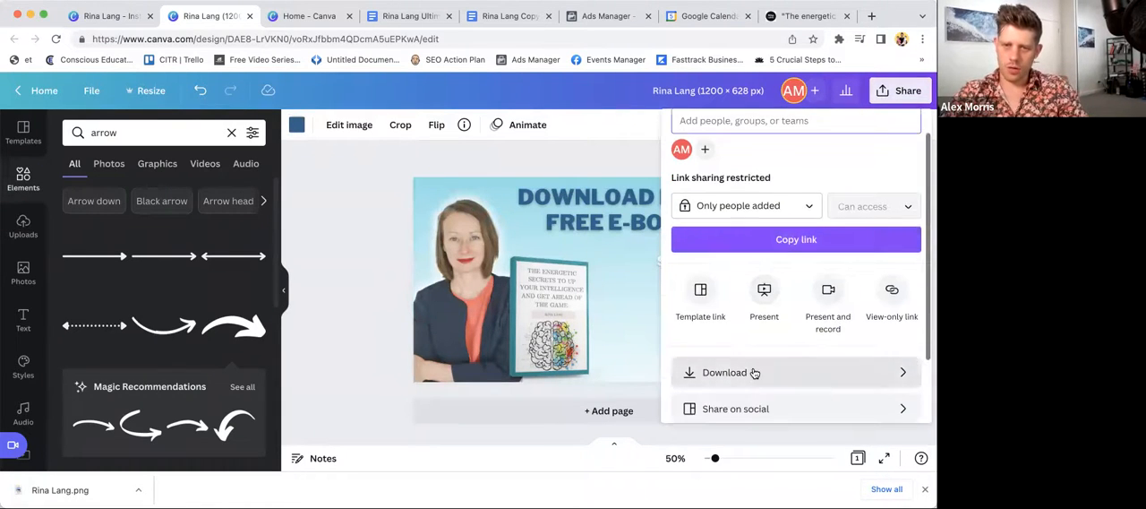
{"action": "left_click", "coordinate": [755, 373]}
{"action": "left_click", "coordinate": [783, 365]}
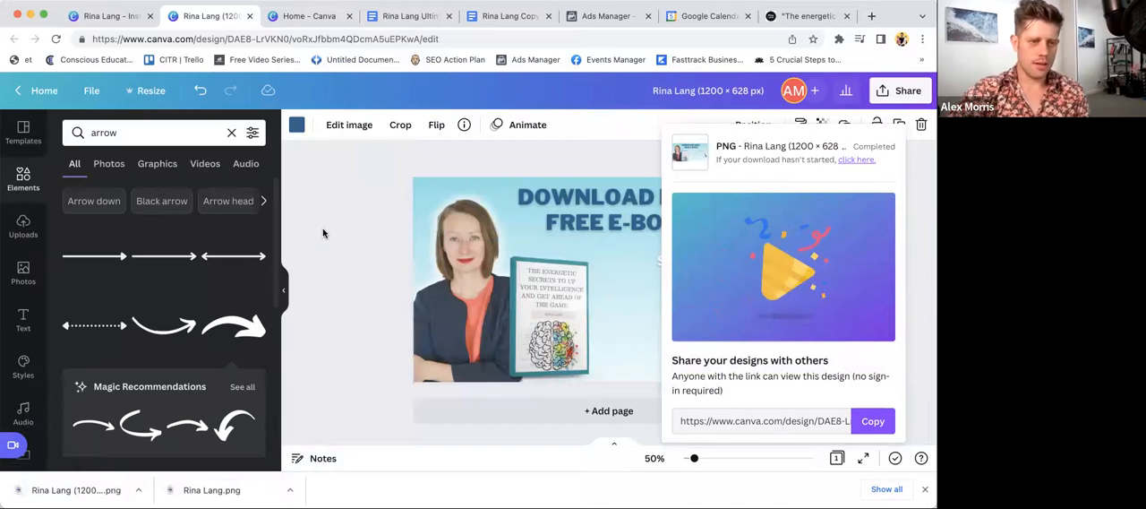
- Close both finished Canva designs, switch to the copywriting template in Google Docs and dismiss the browser's download bar
{"action": "left_click", "coordinate": [251, 18]}
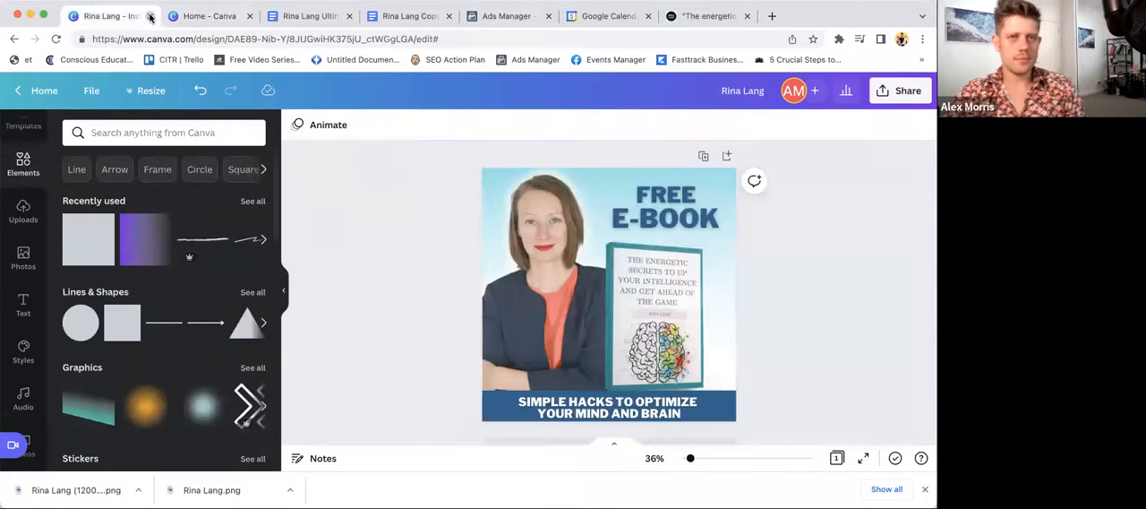
{"action": "left_click", "coordinate": [151, 17]}
{"action": "left_click", "coordinate": [295, 17]}
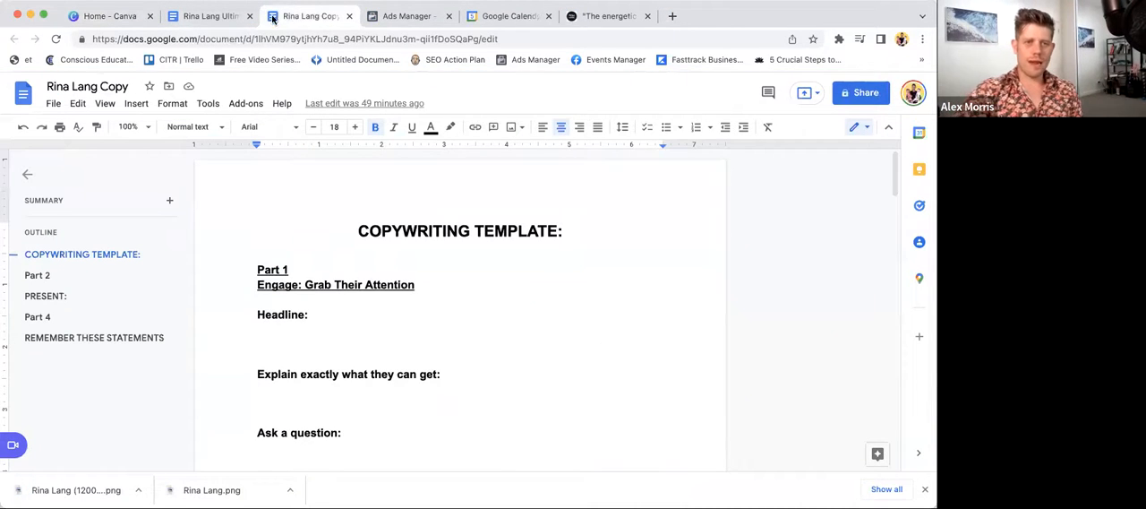
{"action": "scroll", "coordinate": [380, 294], "scroll_direction": "down", "scroll_amount": 2}
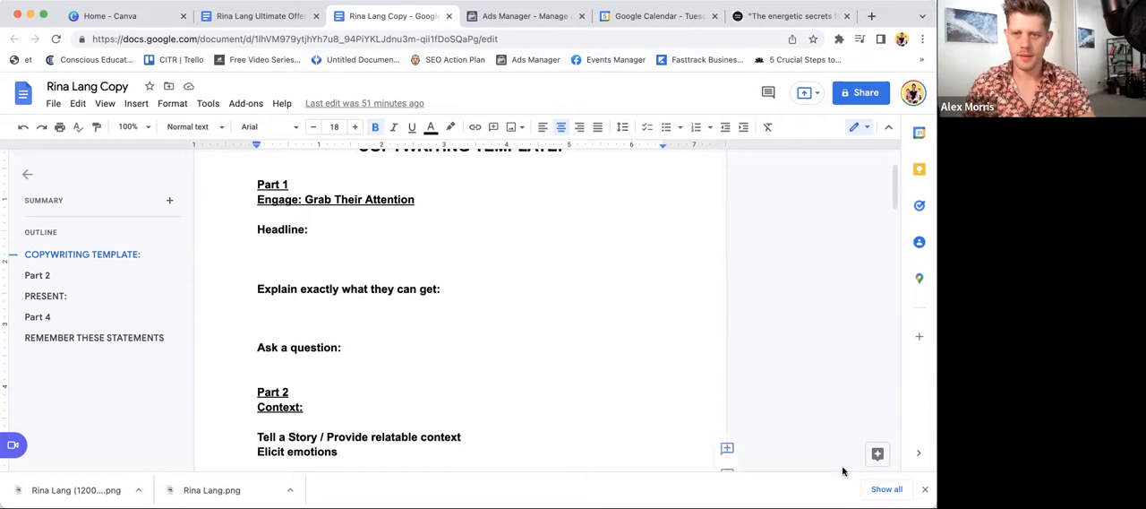
{"action": "left_click", "coordinate": [925, 489]}
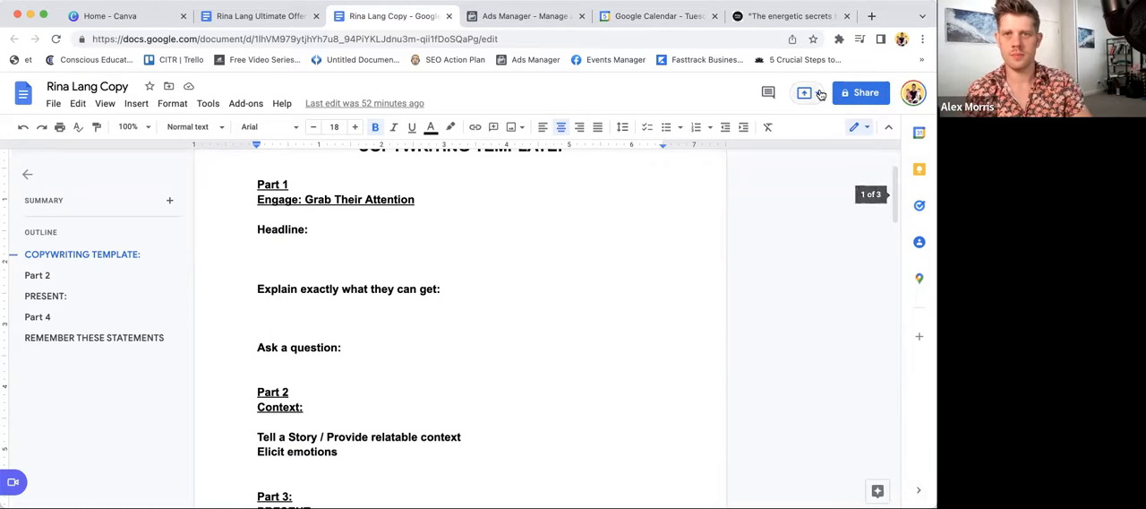
- Review the free eBook landing page from its headline down to the footer
{"action": "left_click", "coordinate": [791, 16]}
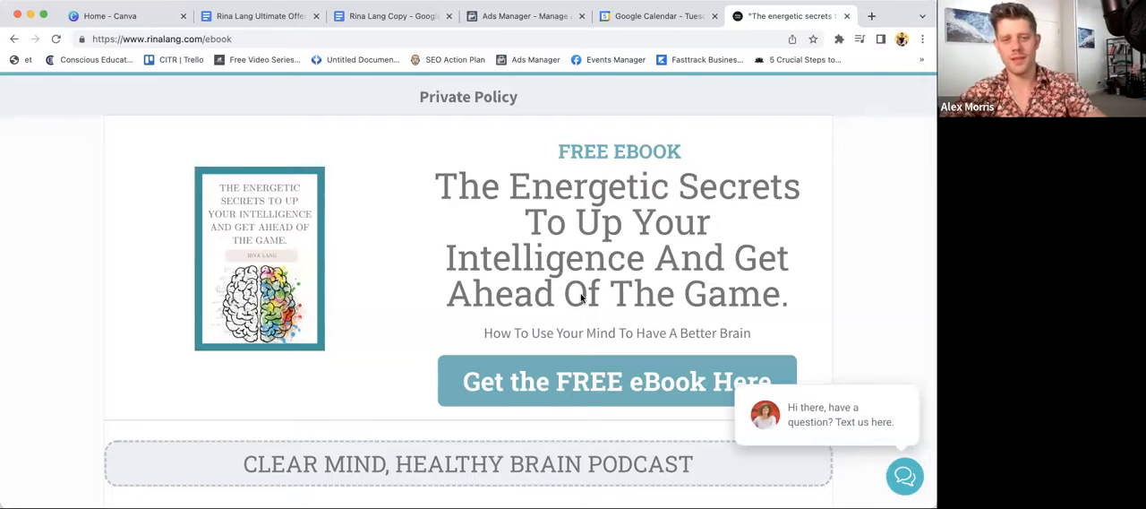
{"action": "scroll", "coordinate": [581, 298], "scroll_direction": "down", "scroll_amount": 3}
{"action": "scroll", "coordinate": [581, 298], "scroll_direction": "down", "scroll_amount": 8}
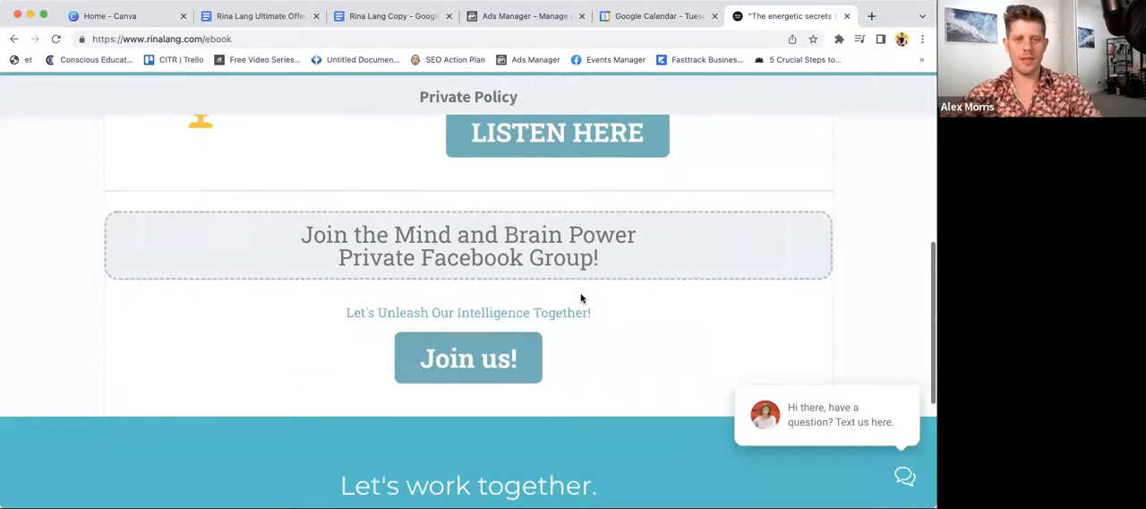
{"action": "scroll", "coordinate": [580, 298], "scroll_direction": "down", "scroll_amount": 2}
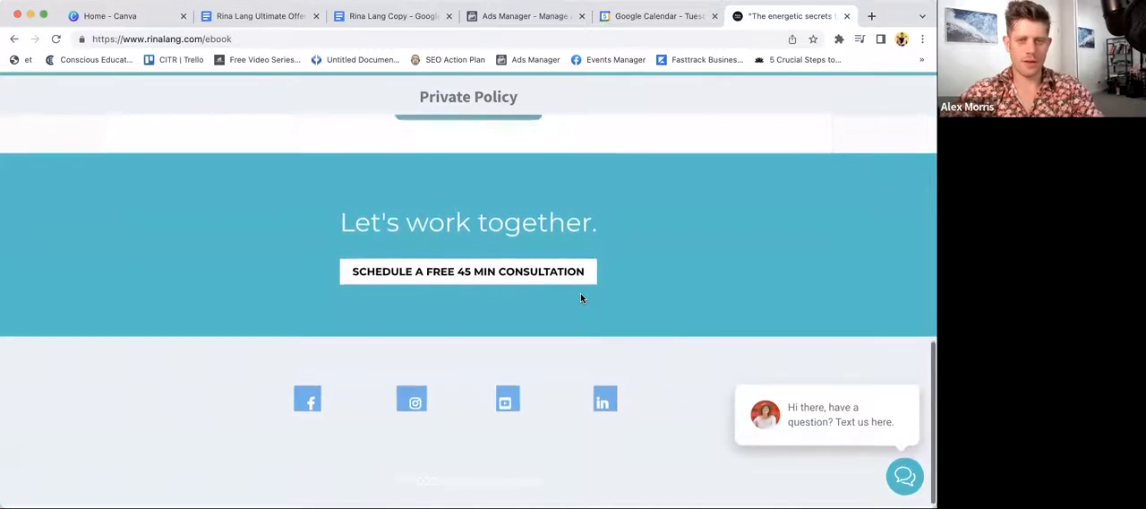
{"action": "scroll", "coordinate": [581, 298], "scroll_direction": "up", "scroll_amount": 15}
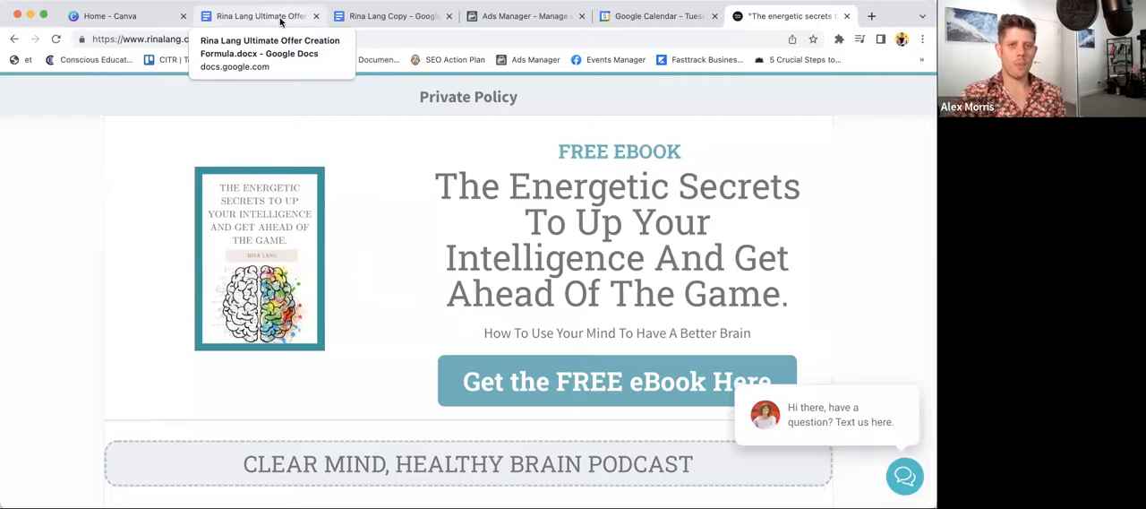
- Copy the "FREE E-Book" headline from the offer creation document into the template's Headline section, with a blank line before "(even if nothing has worked…)"
{"action": "left_click", "coordinate": [355, 18]}
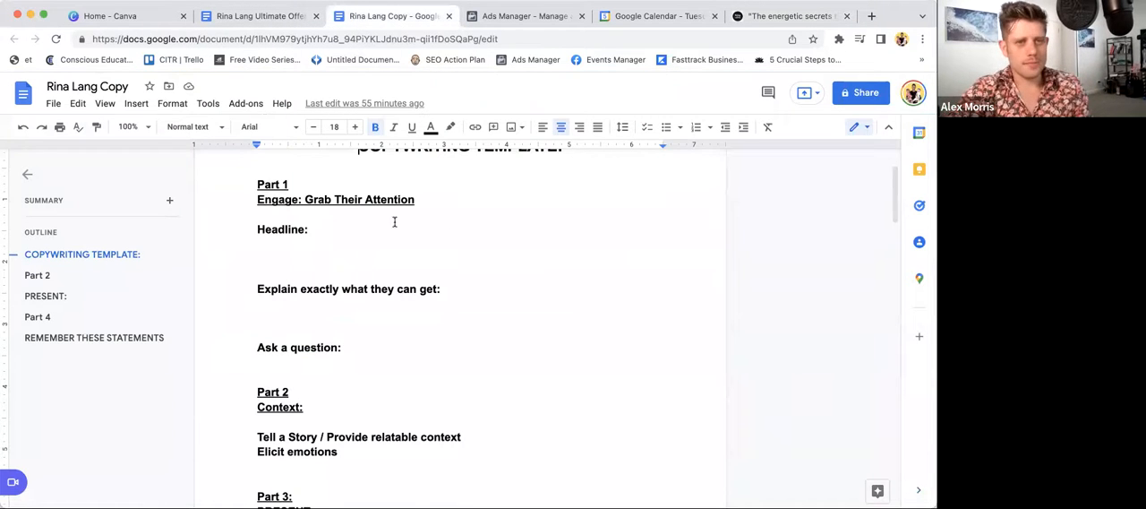
{"action": "left_click", "coordinate": [315, 253]}
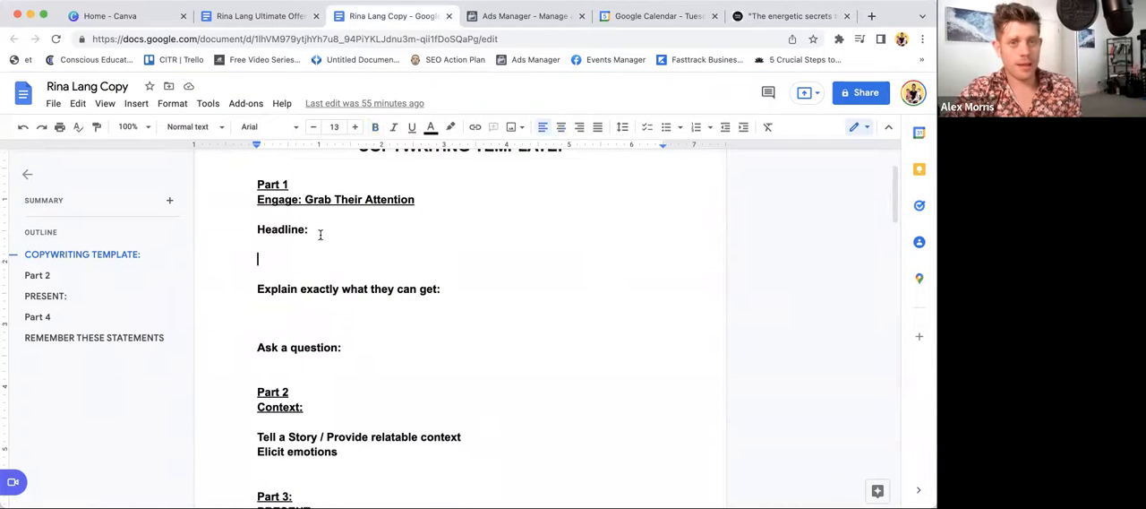
{"action": "left_click", "coordinate": [269, 17]}
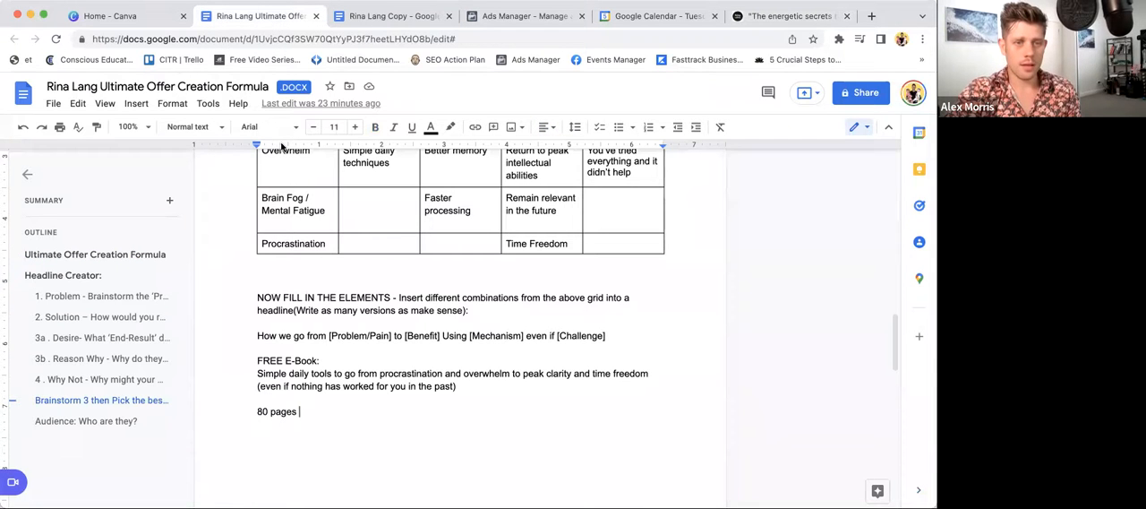
{"action": "left_click_drag", "start_coordinate": [257, 360], "coordinate": [506, 388]}
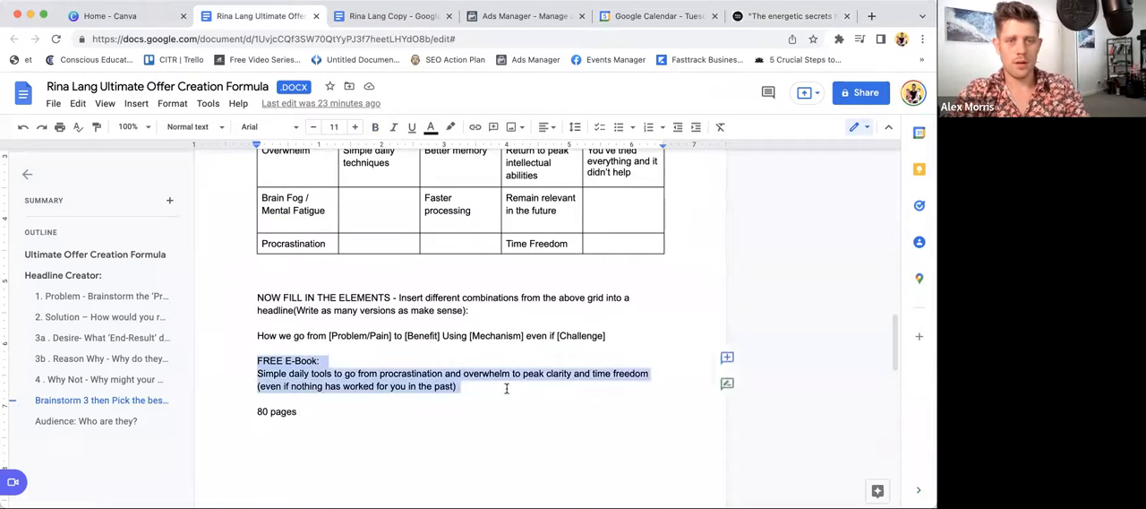
{"action": "key", "text": "ctrl+c"}
{"action": "left_click", "coordinate": [371, 15]}
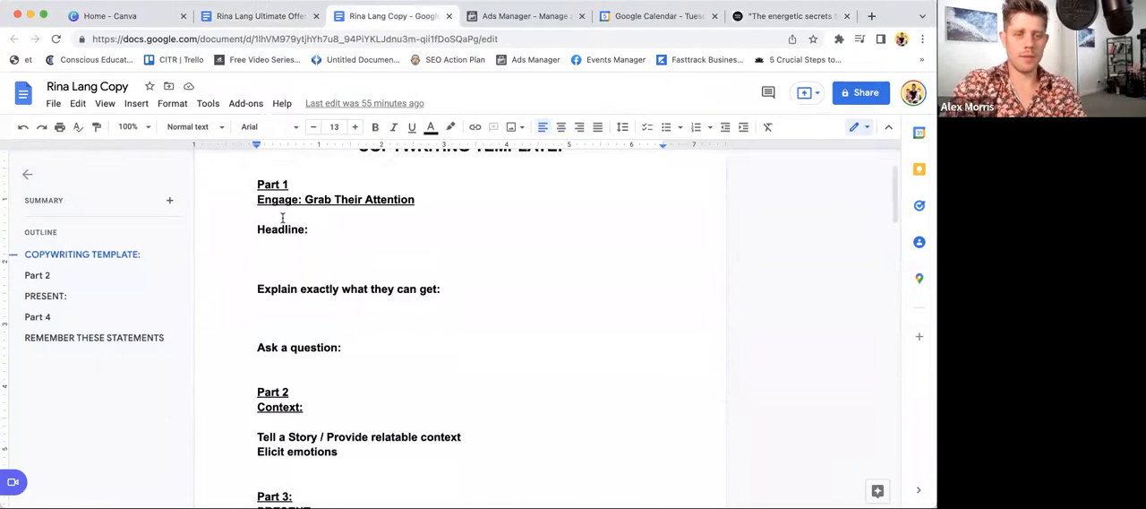
{"action": "key", "text": "ctrl+v"}
{"action": "left_click", "coordinate": [324, 257]}
{"action": "key", "text": "BackSpace"}
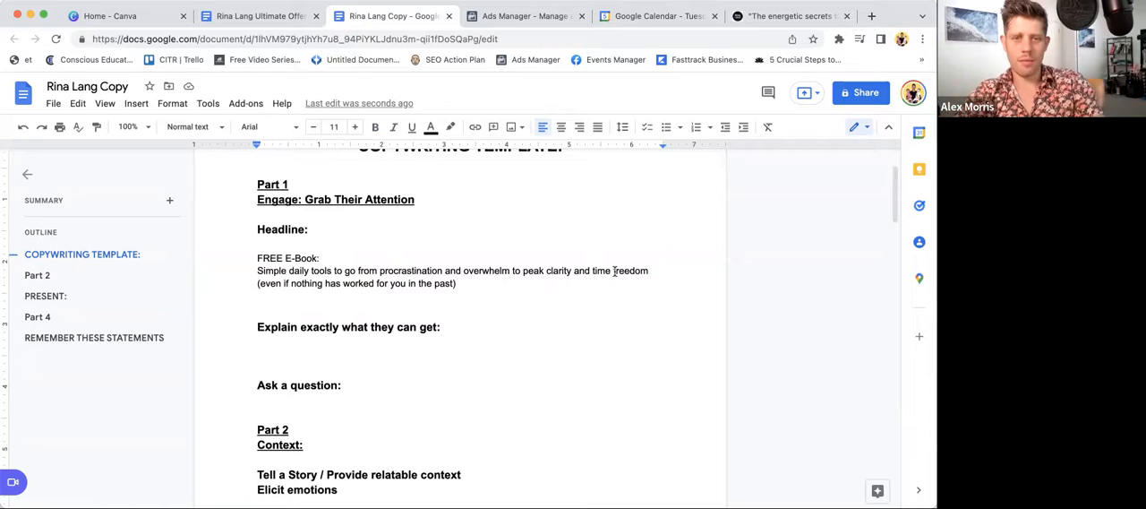
{"action": "key", "text": "Return"}
- Capitalise the first letters of "Daily", "Tools" and "Go" in the pasted headline
{"action": "left_click", "coordinate": [295, 270]}
{"action": "key", "text": "BackSpace"}
{"action": "type", "text": "D"}
{"action": "left_click", "coordinate": [316, 270]}
{"action": "key", "text": "BackSpace"}
{"action": "type", "text": "T"}
{"action": "left_click", "coordinate": [354, 270]}
{"action": "key", "text": "BackSpace"}
{"action": "type", "text": "G"}
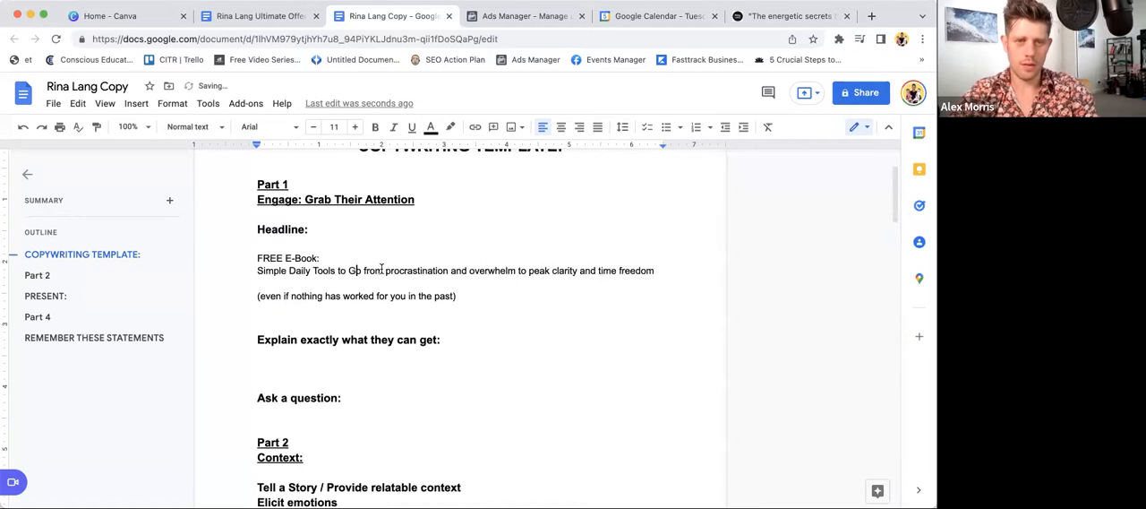
- Capitalise "Procrastination" in the headline and put "go" back in lowercase
{"action": "left_click", "coordinate": [392, 270]}
{"action": "key", "text": "BackSpace"}
{"action": "type", "text": "P"}
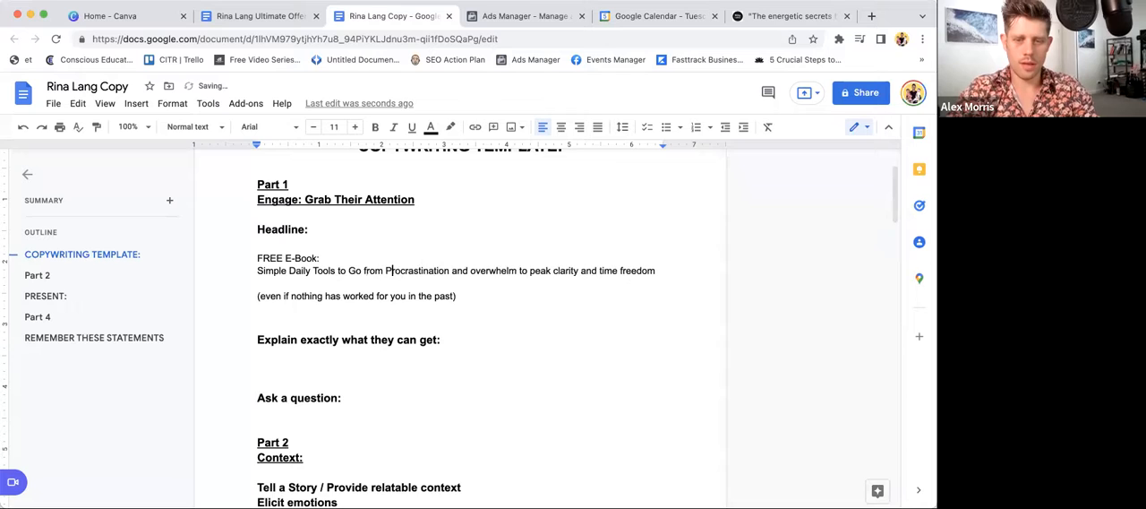
{"action": "left_click", "coordinate": [355, 271]}
{"action": "key", "text": "BackSpace"}
{"action": "type", "text": "g"}
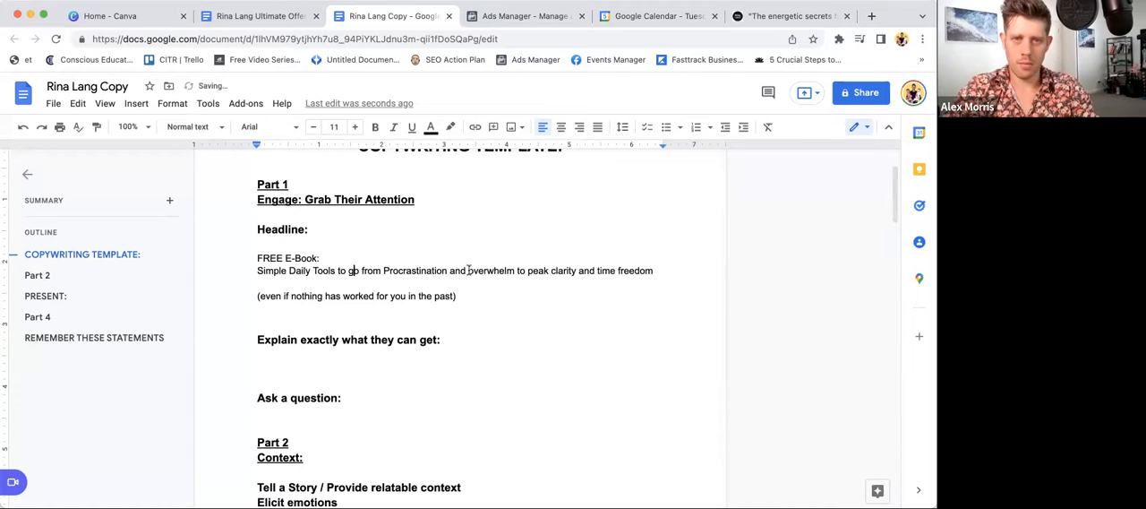
- Capitalise the first letters of "Overwhelm", "Peak" and "Clarity" in the headline
{"action": "left_click", "coordinate": [470, 271]}
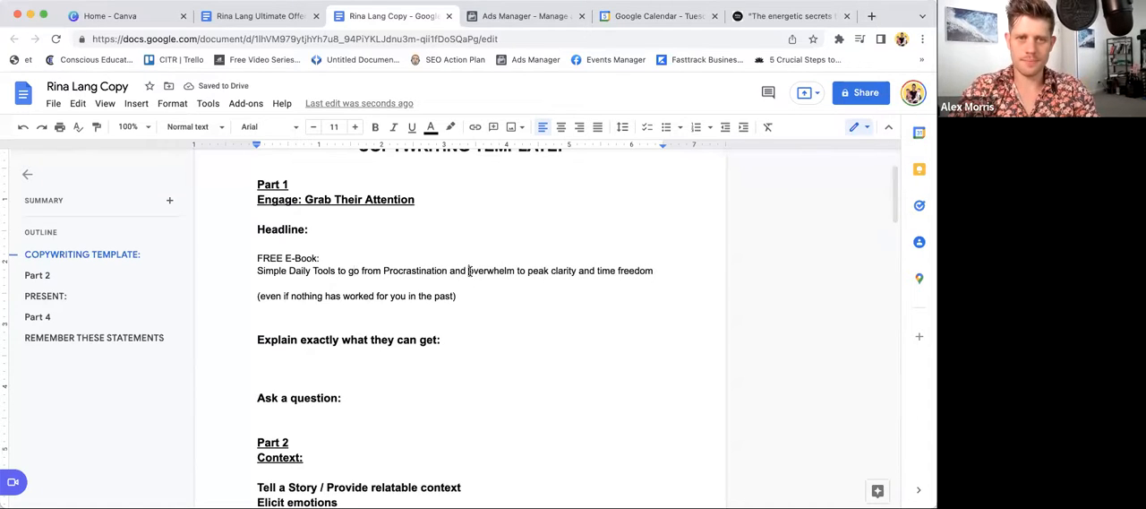
{"action": "key", "text": "Delete"}
{"action": "type", "text": "O"}
{"action": "left_click", "coordinate": [531, 270]}
{"action": "key", "text": "Delete"}
{"action": "type", "text": "P"}
{"action": "left_click", "coordinate": [555, 270]}
{"action": "key", "text": "Delete"}
{"action": "type", "text": "C"}
- Capitalise both words of "Time Freedom" at the end of the headline
{"action": "left_click", "coordinate": [603, 271]}
{"action": "key", "text": "BackSpace"}
{"action": "type", "text": "T"}
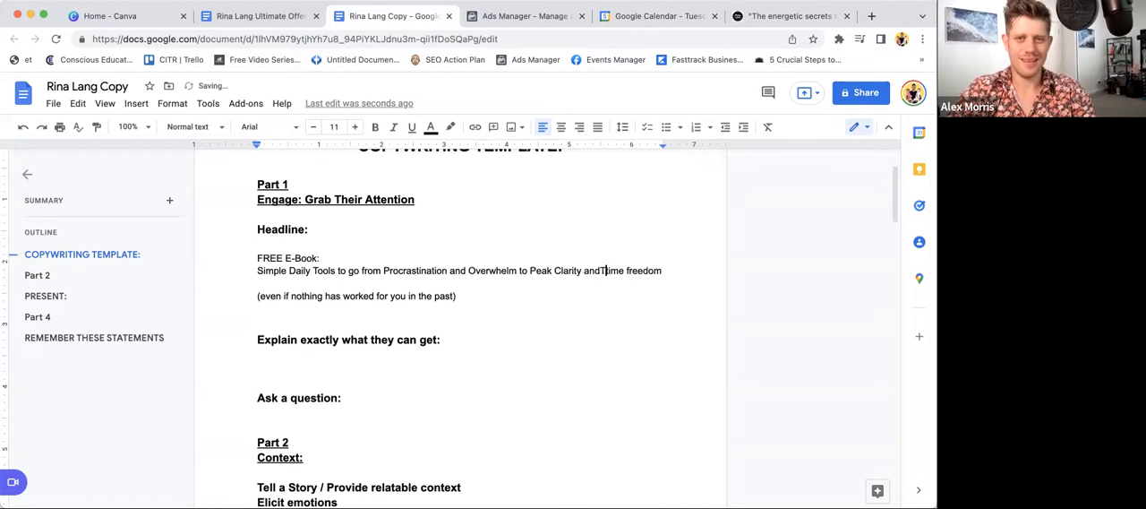
{"action": "key", "text": "Delete"}
{"action": "left_click", "coordinate": [625, 271]}
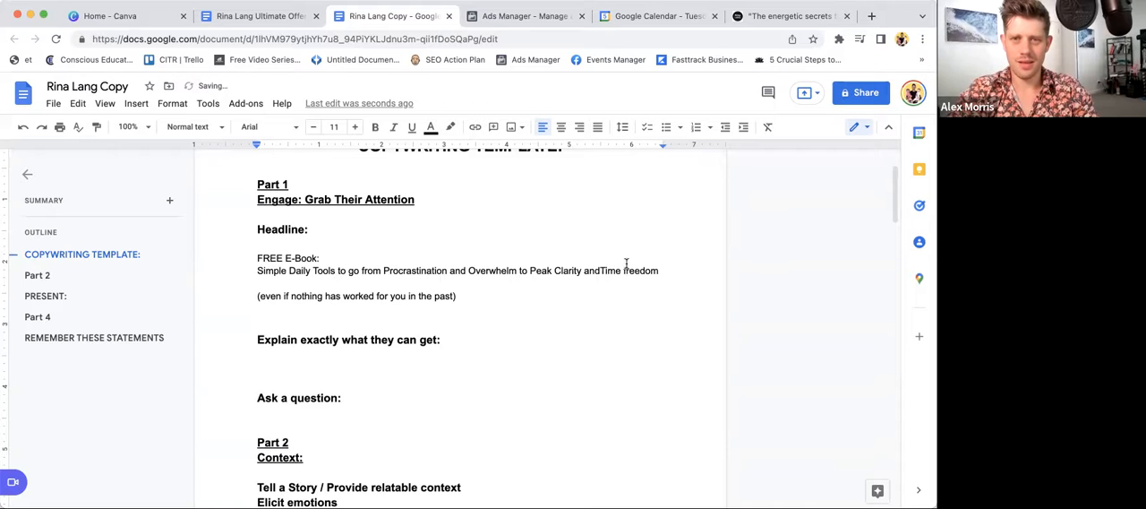
{"action": "key", "text": "Delete"}
{"action": "type", "text": "F"}
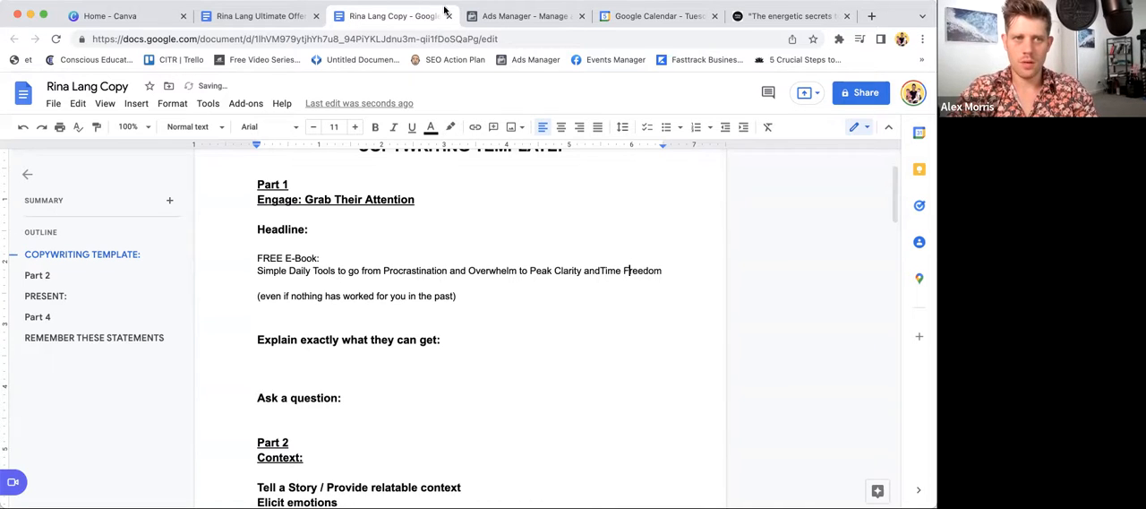
- Open the convertcase.net text case converter in a new browser tab and bookmark it
{"action": "triple_click", "coordinate": [517, 269]}
{"action": "left_click", "coordinate": [450, 189]}
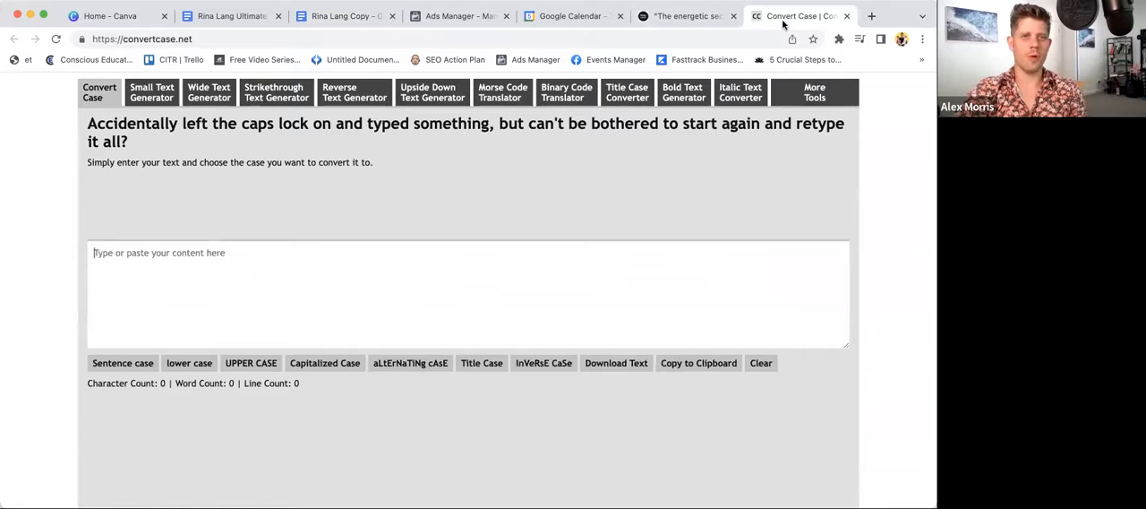
{"action": "left_click", "coordinate": [231, 1]}
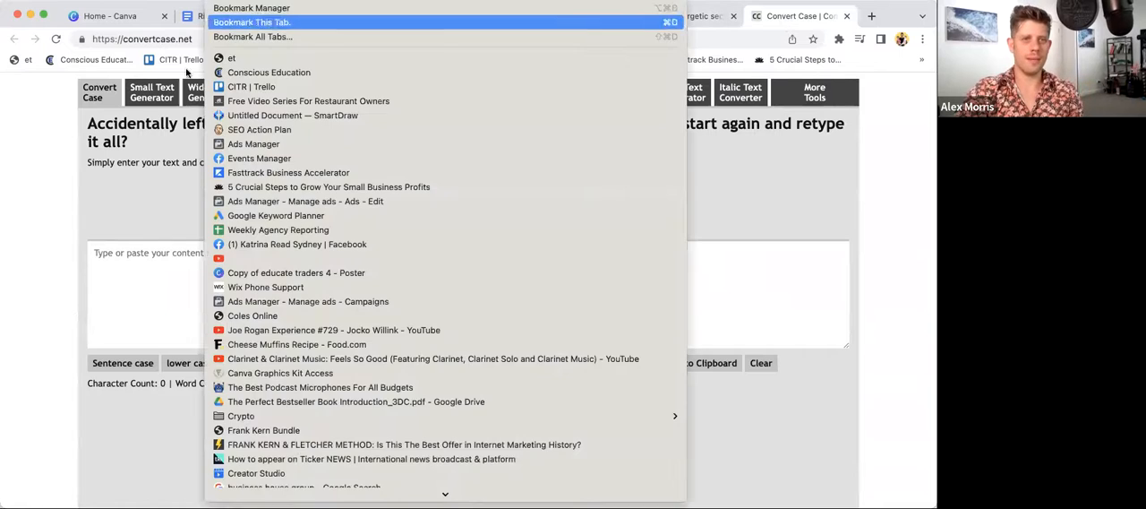
{"action": "left_click", "coordinate": [260, 22]}
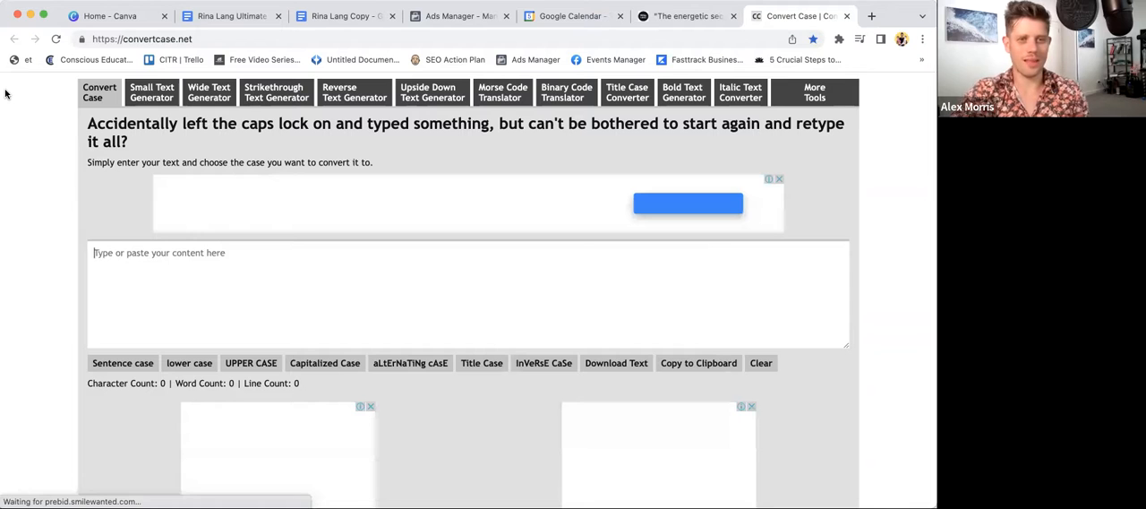
- Return to the copywriting template and insert the missing space between "and" and "Time" in the headline
{"action": "left_click", "coordinate": [470, 13]}
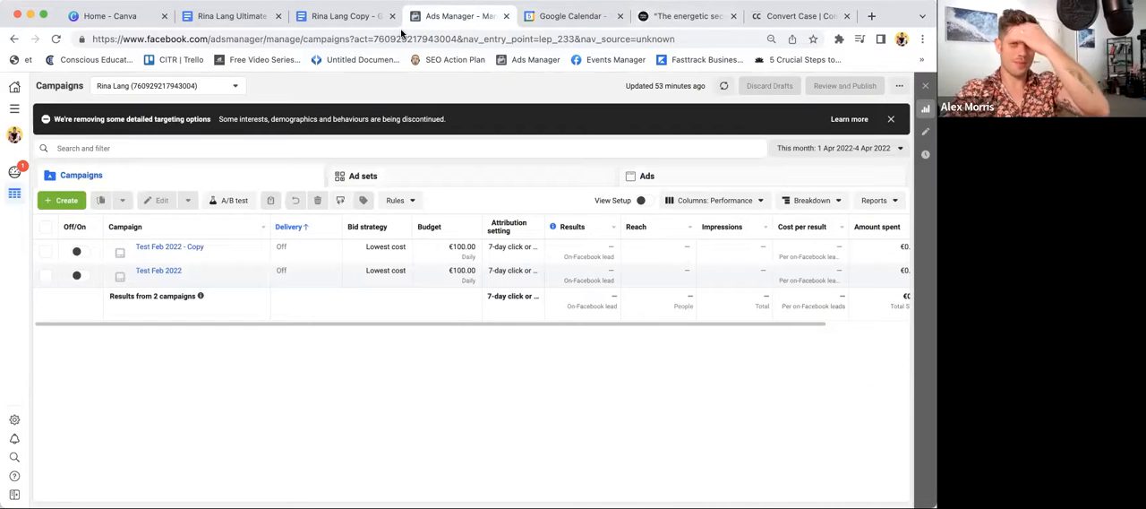
{"action": "left_click", "coordinate": [231, 16]}
{"action": "left_click", "coordinate": [361, 18]}
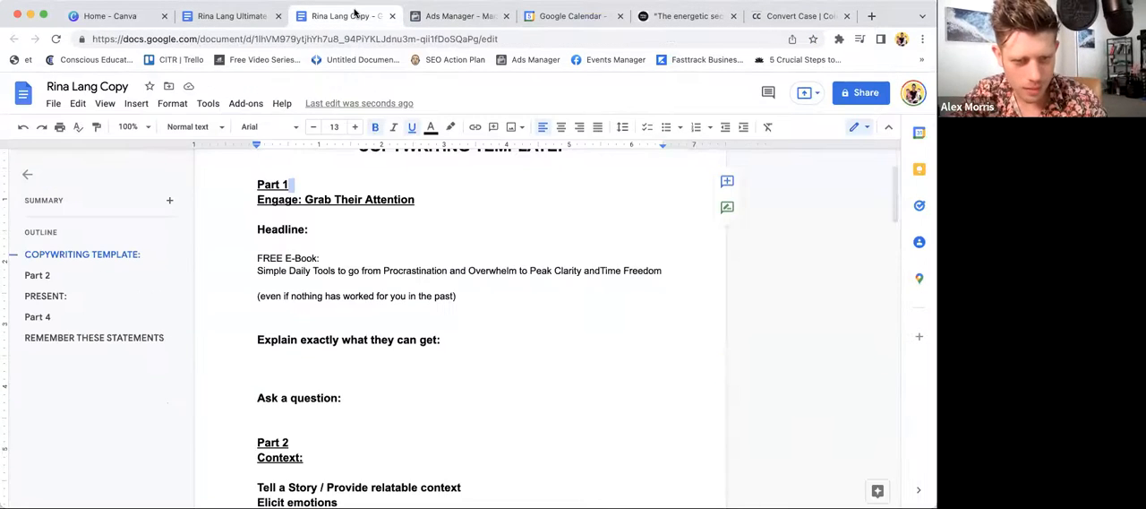
{"action": "scroll", "coordinate": [466, 327], "scroll_direction": "down", "scroll_amount": 1}
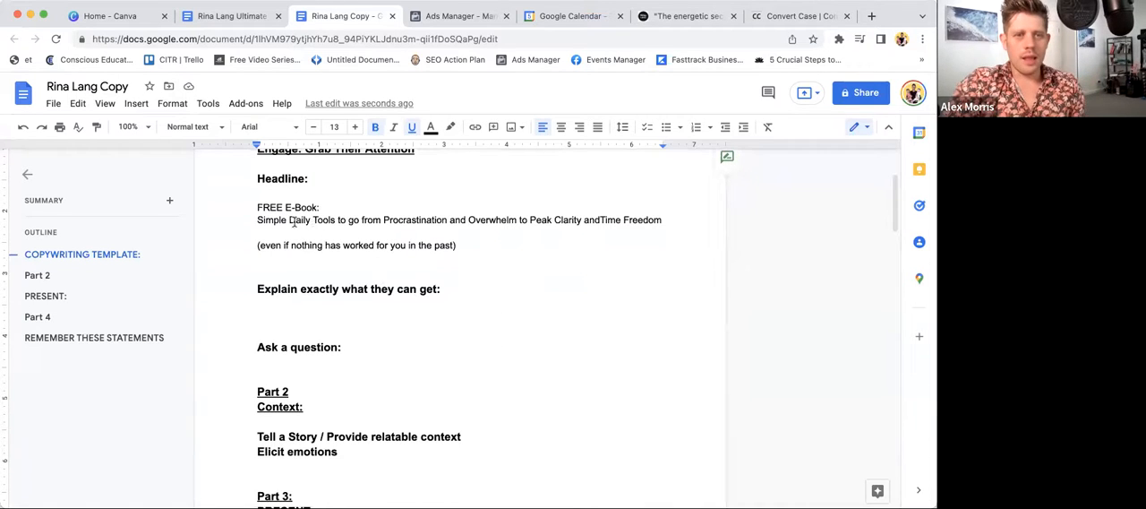
{"action": "left_click_drag", "start_coordinate": [258, 203], "coordinate": [667, 231]}
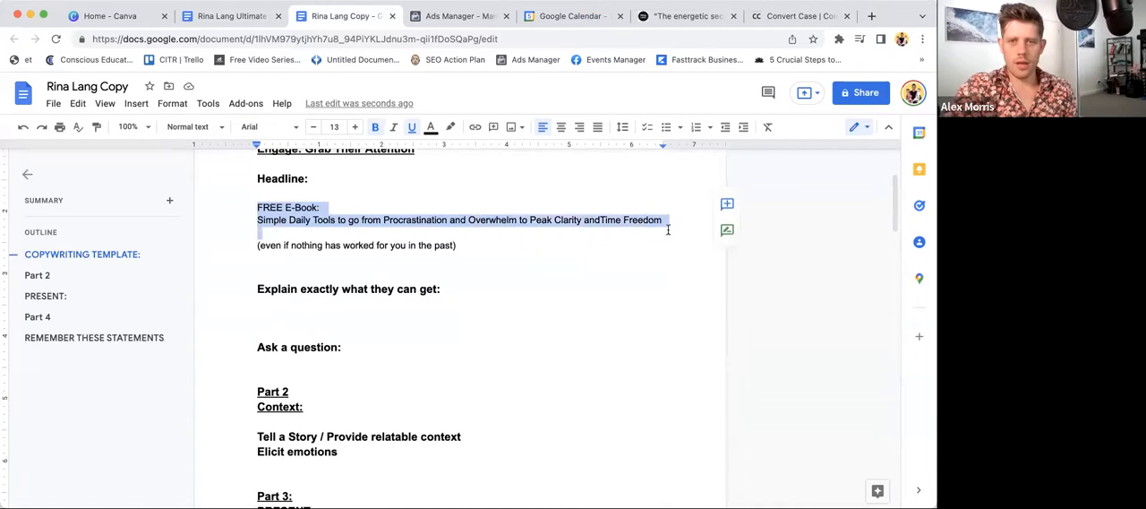
{"action": "left_click", "coordinate": [475, 220]}
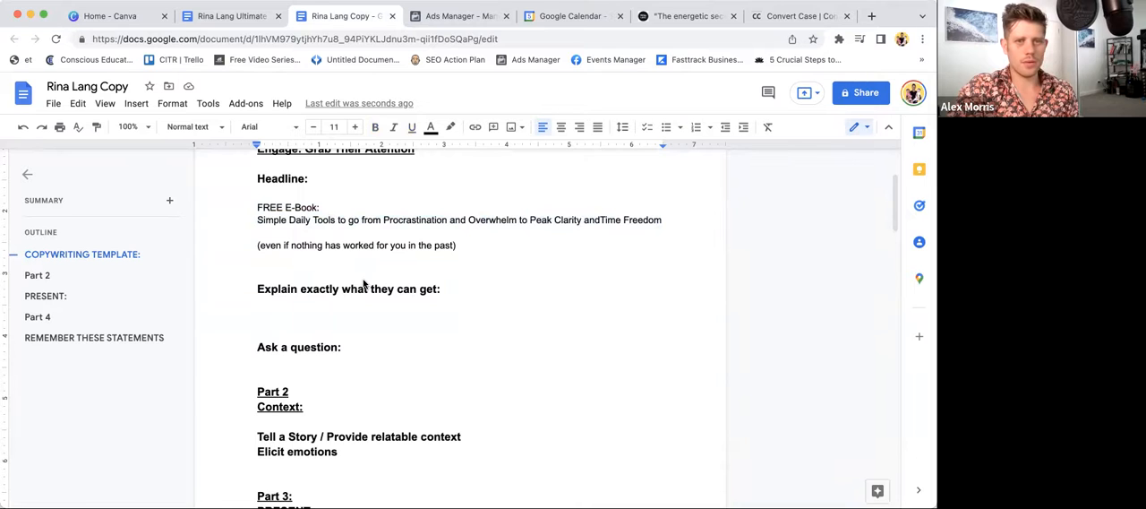
{"action": "left_click", "coordinate": [600, 220]}
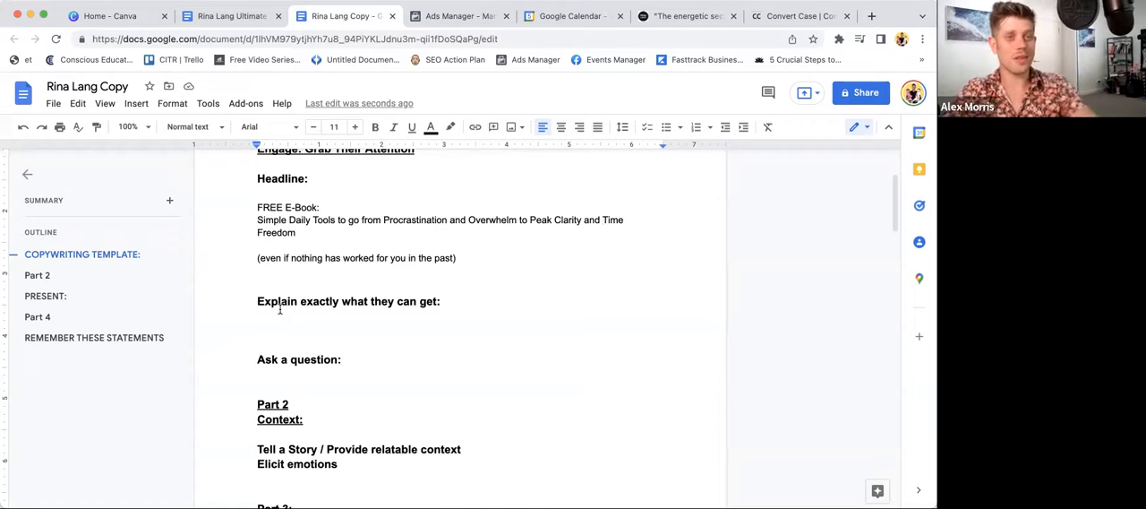
- Insert "80 Page" before "E-Book" in the headline's first line
{"action": "scroll", "coordinate": [280, 309], "scroll_direction": "down", "scroll_amount": 2}
{"action": "scroll", "coordinate": [280, 308], "scroll_direction": "up", "scroll_amount": 2}
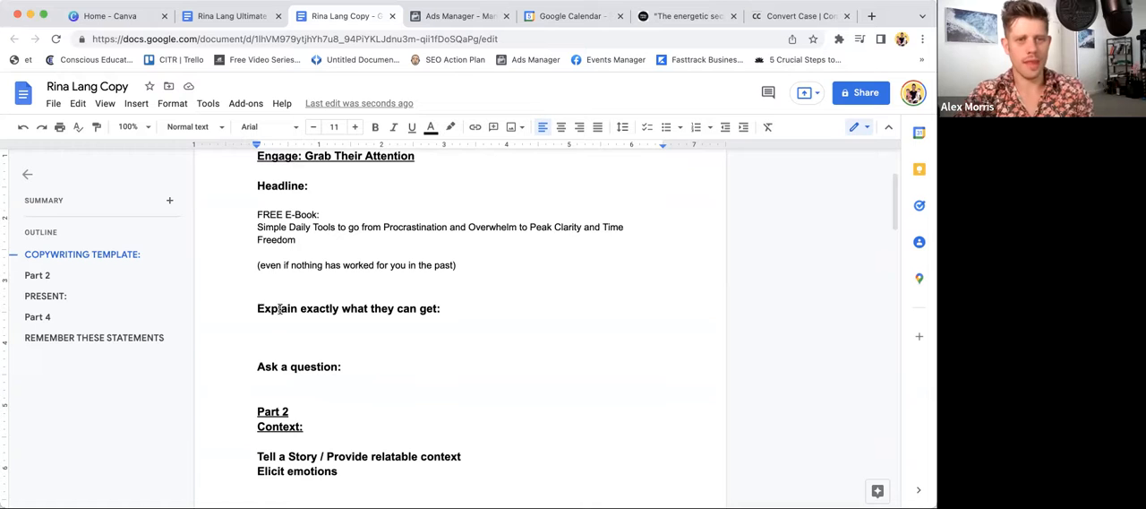
{"action": "left_click", "coordinate": [285, 215]}
{"action": "type", "text": "80 Page"}
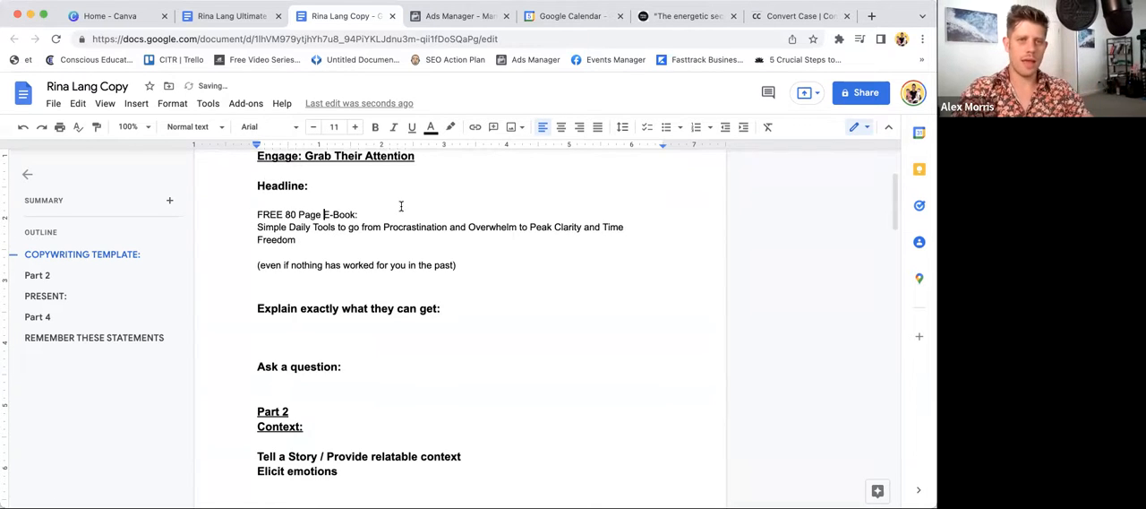
{"action": "double_click", "coordinate": [311, 215]}
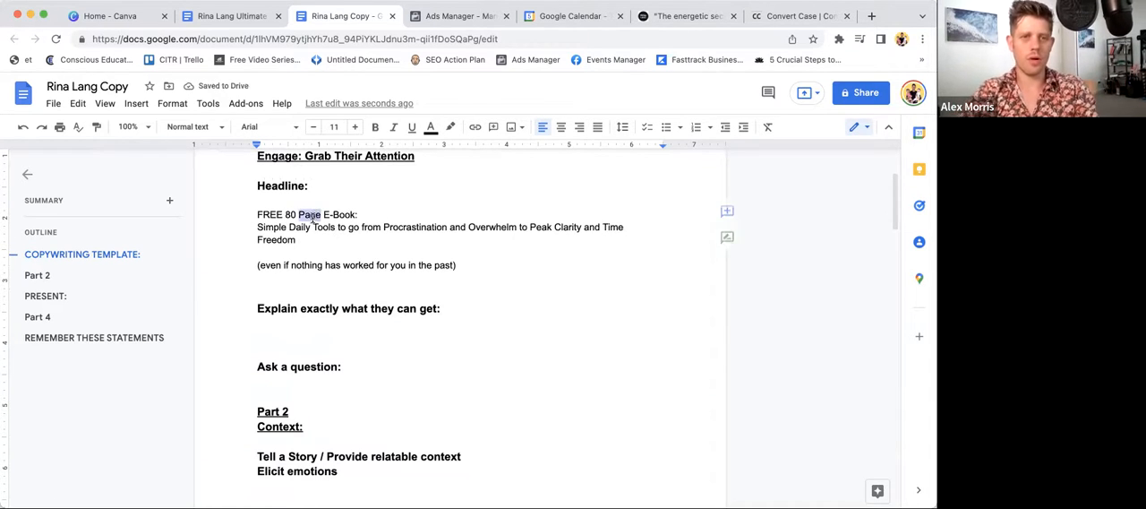
{"action": "left_click", "coordinate": [407, 215]}
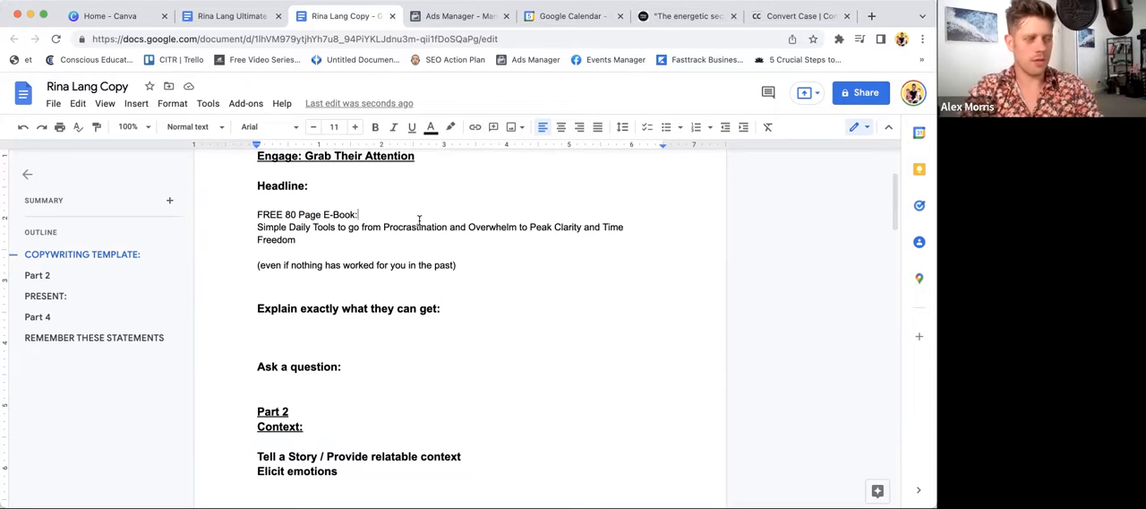
- Remove the extra blank lines around the "Explain exactly what they can get:" prompt and add blank space under "Ask a question:"
{"action": "scroll", "coordinate": [419, 220], "scroll_direction": "down", "scroll_amount": 1}
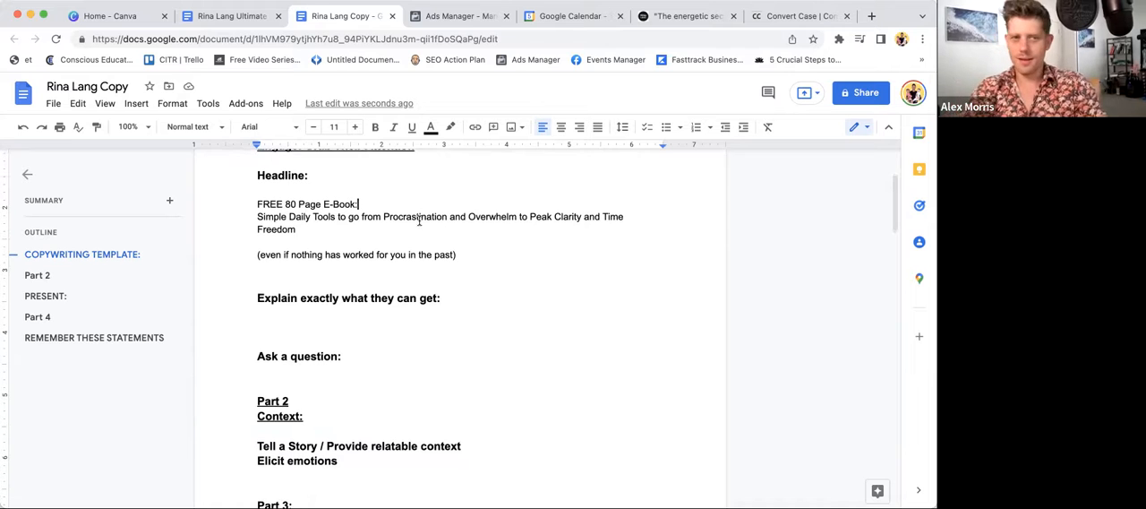
{"action": "scroll", "coordinate": [420, 220], "scroll_direction": "up", "scroll_amount": 1}
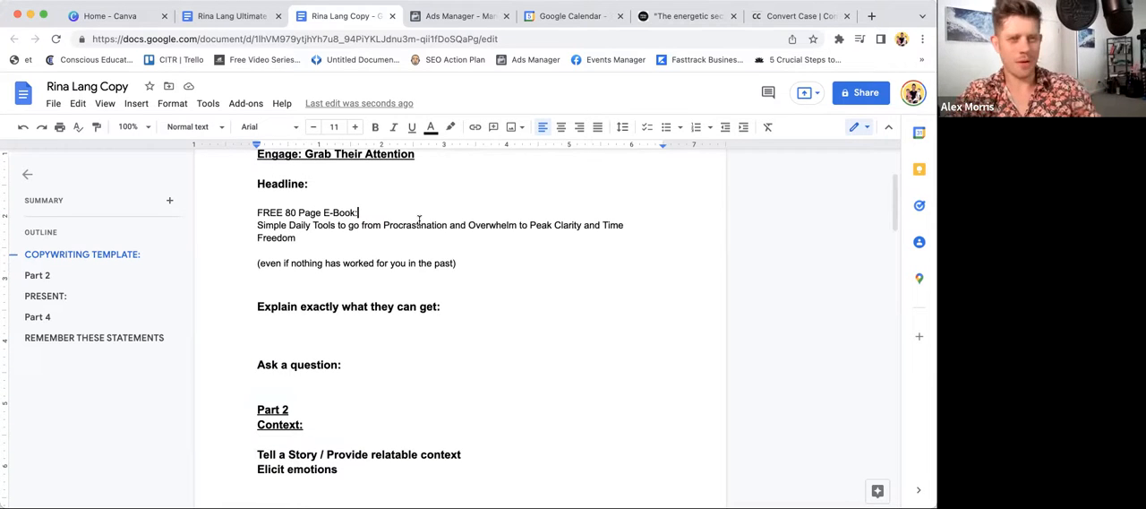
{"action": "left_click", "coordinate": [338, 330]}
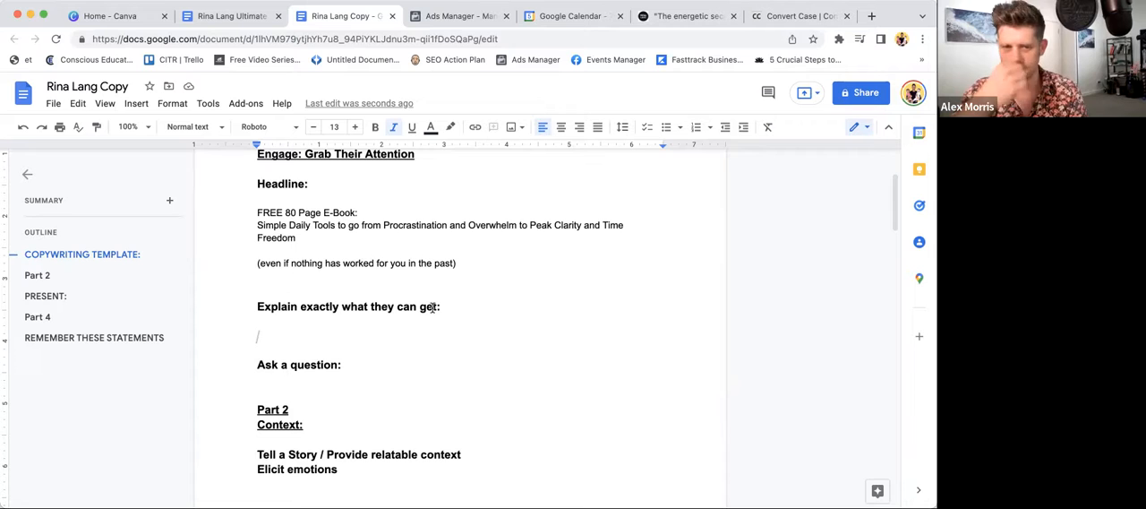
{"action": "key", "text": "BackSpace"}
{"action": "left_click", "coordinate": [379, 347]}
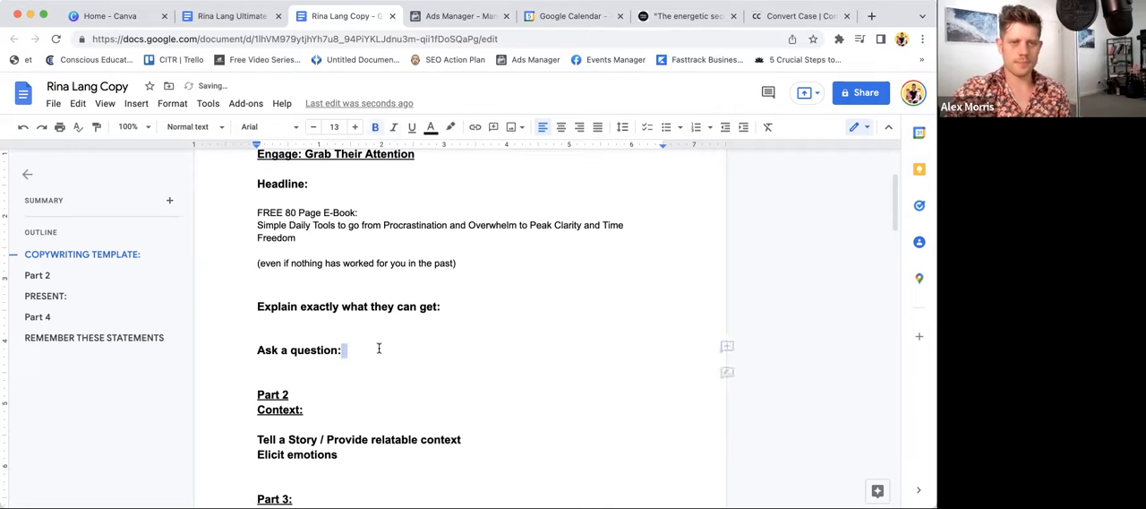
{"action": "key", "text": "Return"}
{"action": "key", "text": "Return"}
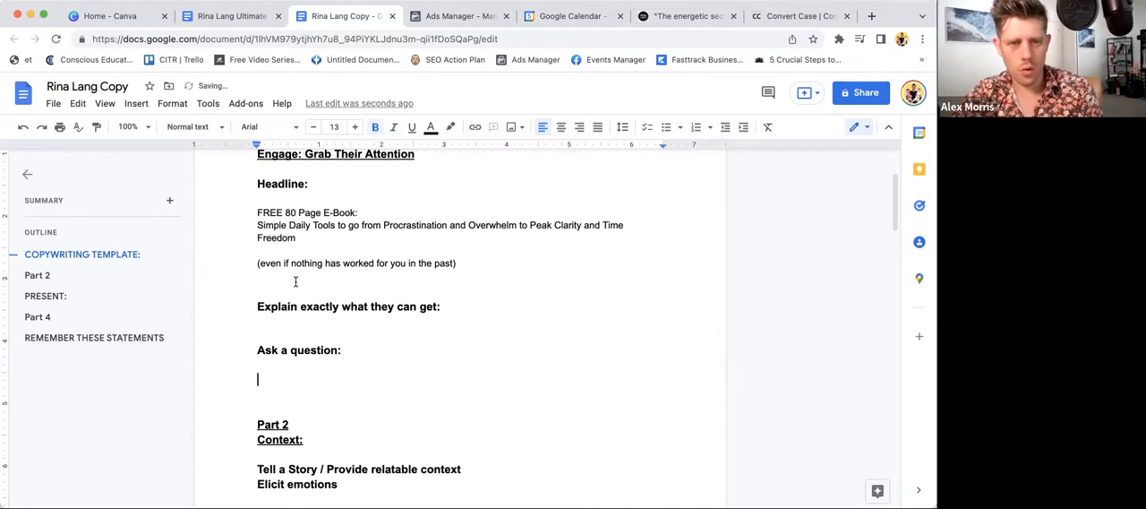
{"action": "left_click", "coordinate": [257, 307]}
{"action": "key", "text": "BackSpace"}
{"action": "left_click", "coordinate": [265, 351]}
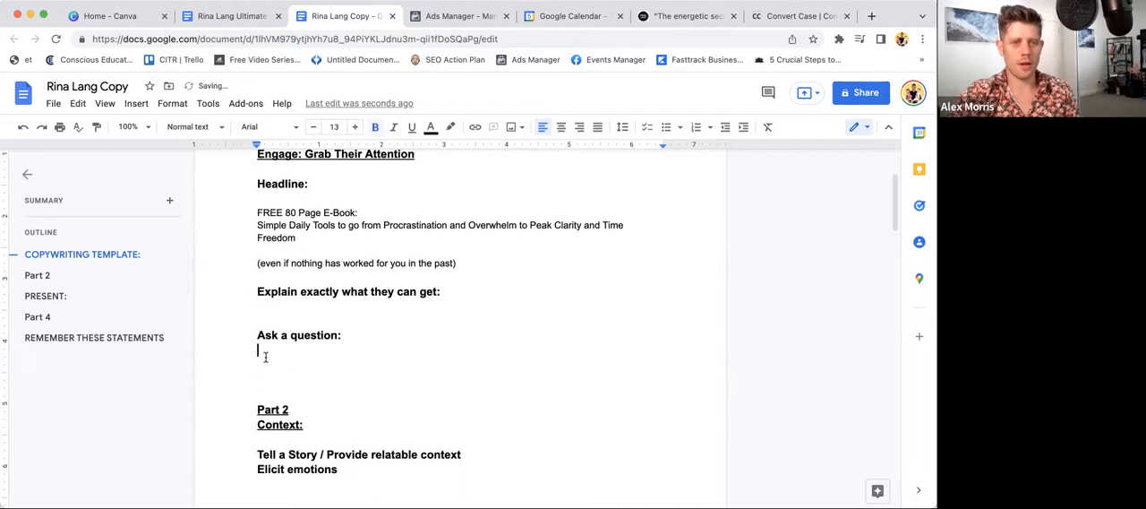
{"action": "key", "text": "Return"}
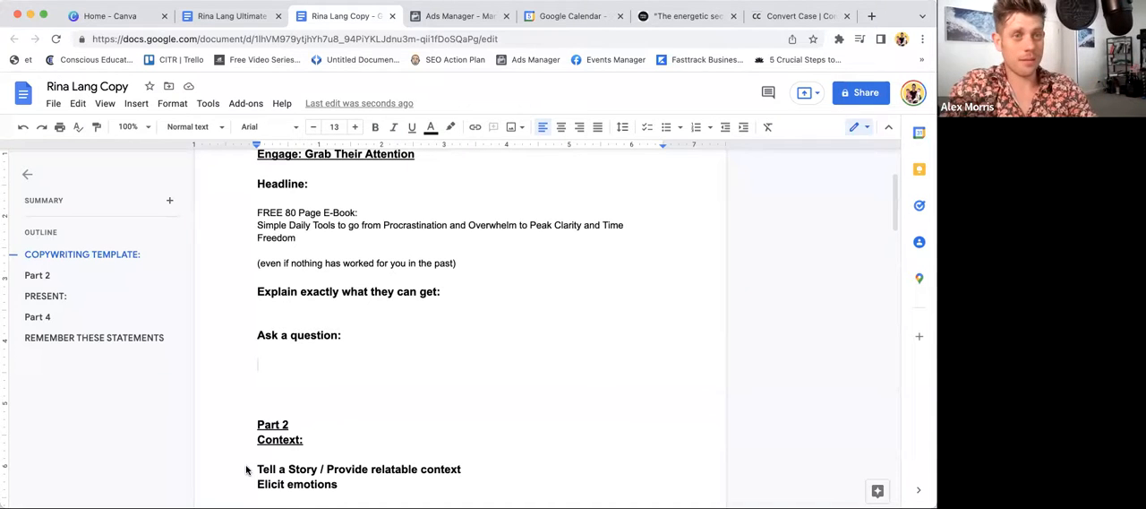
- Write "Ever feel like you're not as sharp as you were in your 20s?" under "Ask a question:", followed by blank lines
{"action": "type", "text": "Ever"}
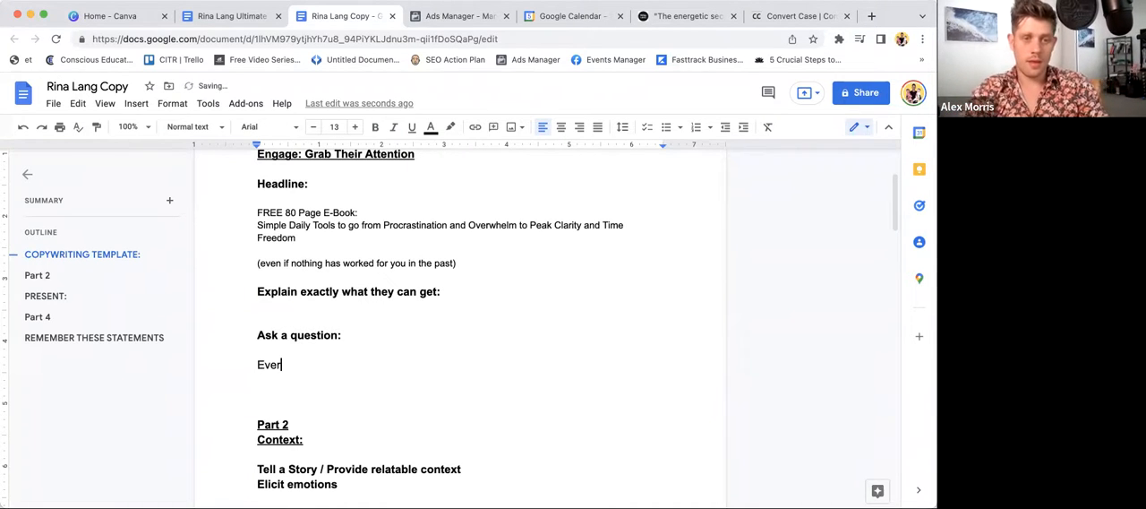
{"action": "type", "text": " feel like y"}
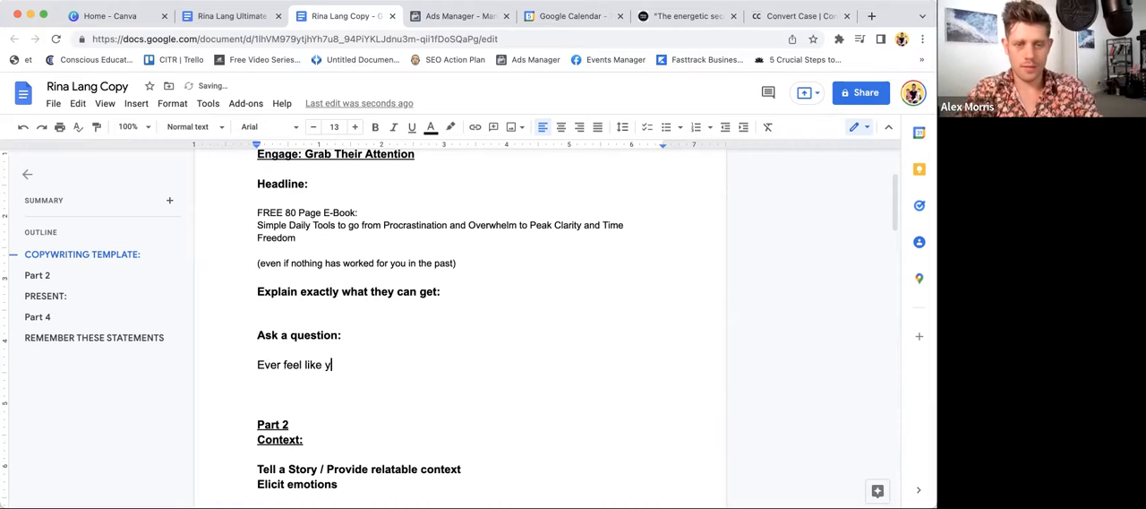
{"action": "type", "text": "ou're not as sha"}
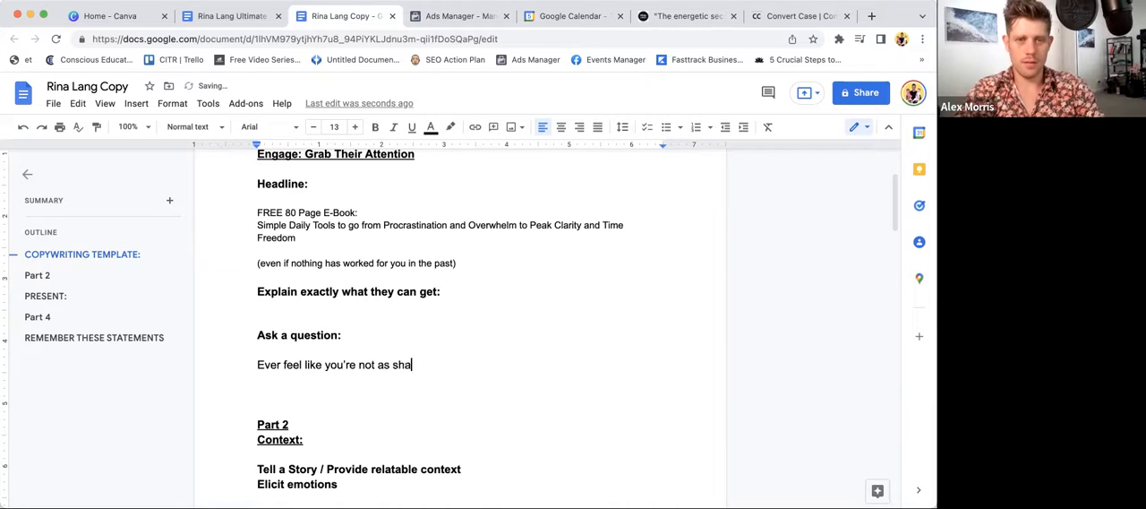
{"action": "type", "text": "rp as you u"}
{"action": "key", "text": "BackSpace"}
{"action": "type", "text": "were in your "}
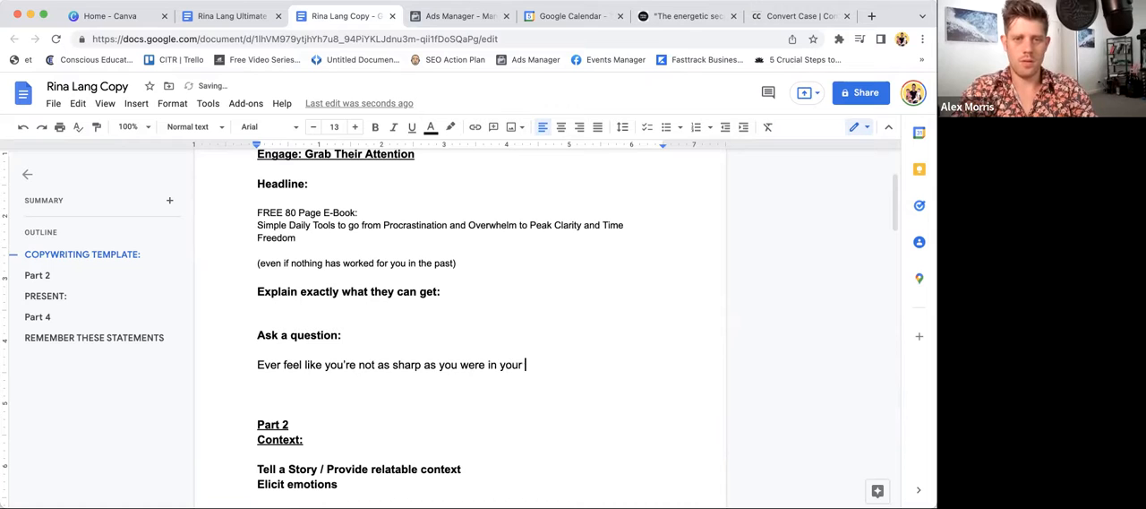
{"action": "type", "text": "20s"}
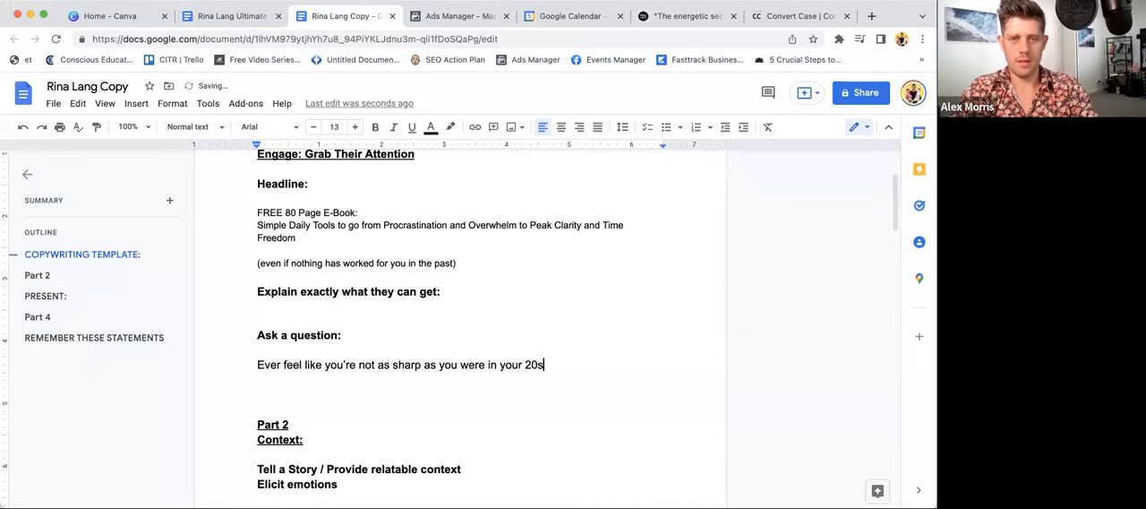
{"action": "type", "text": ">"}
{"action": "key", "text": "BackSpace"}
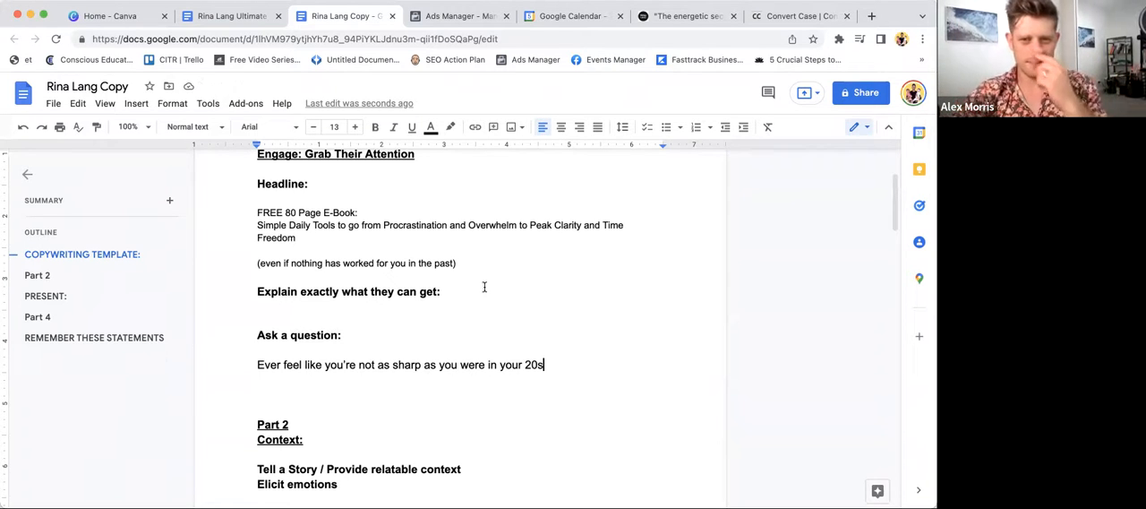
{"action": "type", "text": "?"}
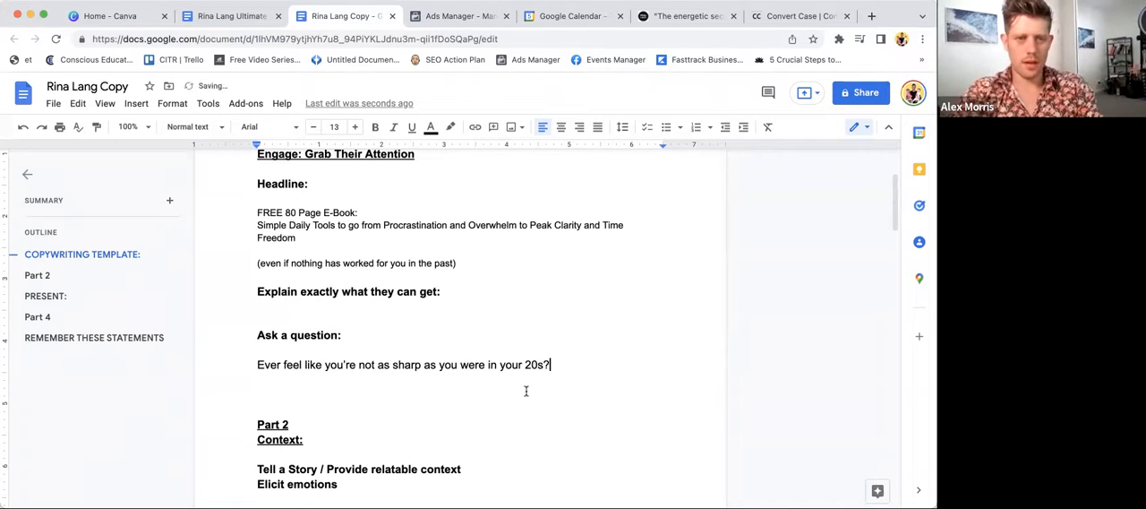
{"action": "key", "text": "Return"}
{"action": "key", "text": "Return"}
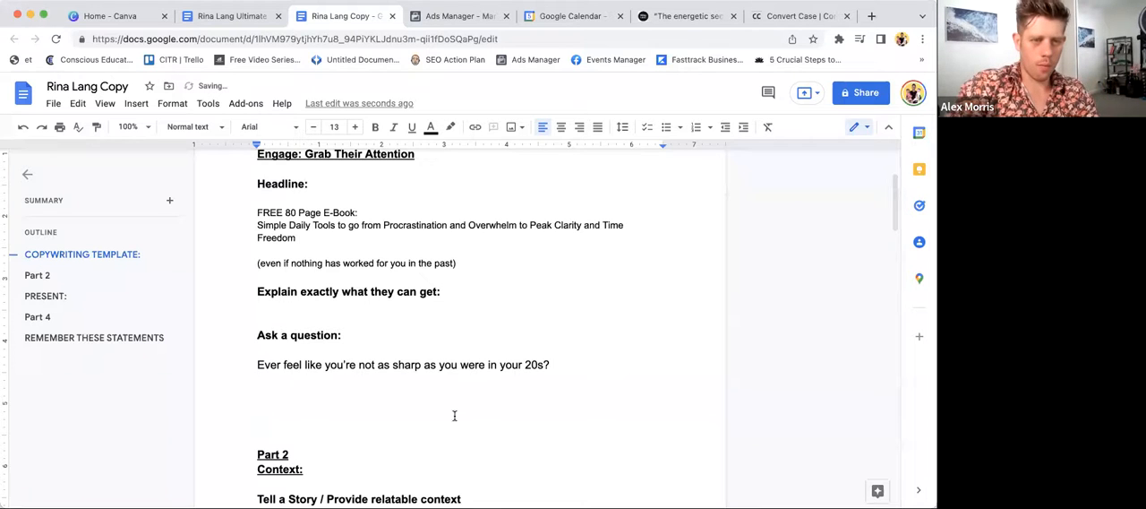
- Delete the "Explain exactly what they can get:" and "Ask a question:" prompts and close the gap above the question
{"action": "left_click_drag", "start_coordinate": [360, 330], "coordinate": [233, 286]}
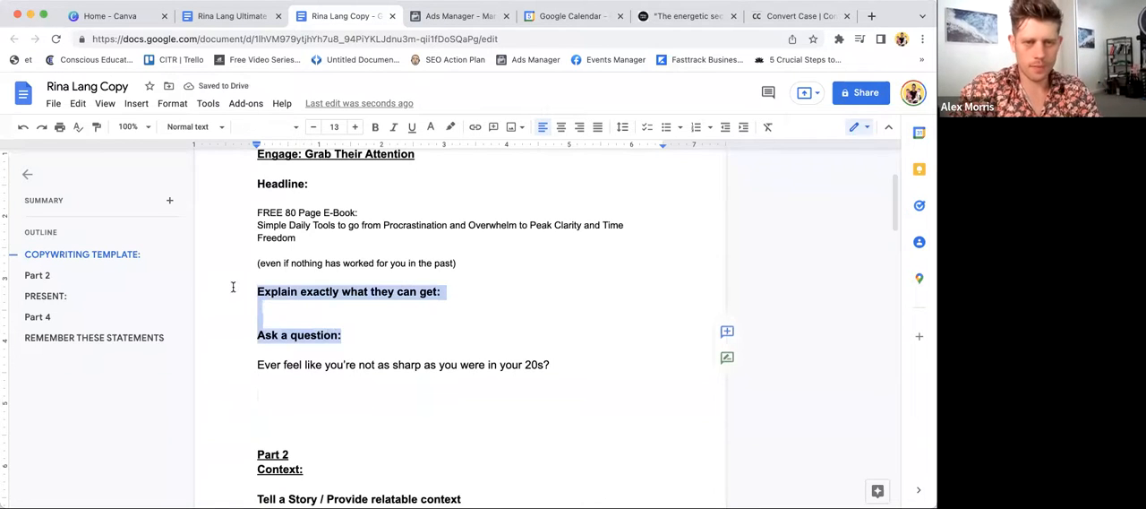
{"action": "key", "text": "BackSpace"}
{"action": "key", "text": "BackSpace"}
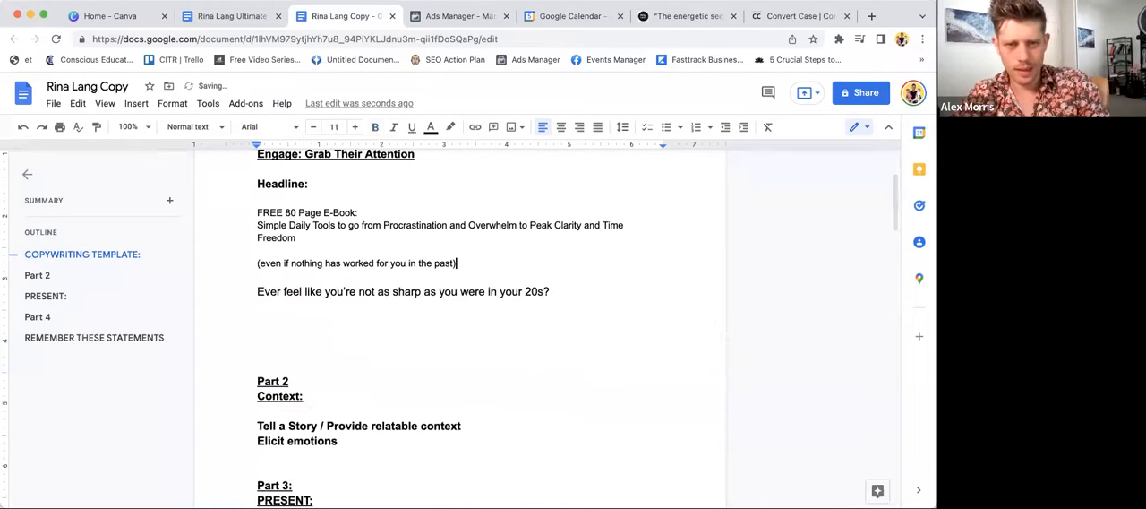
- Start a new paragraph below the question with "Perhaps you're not getting work done as efficiently"
{"action": "left_click", "coordinate": [309, 320]}
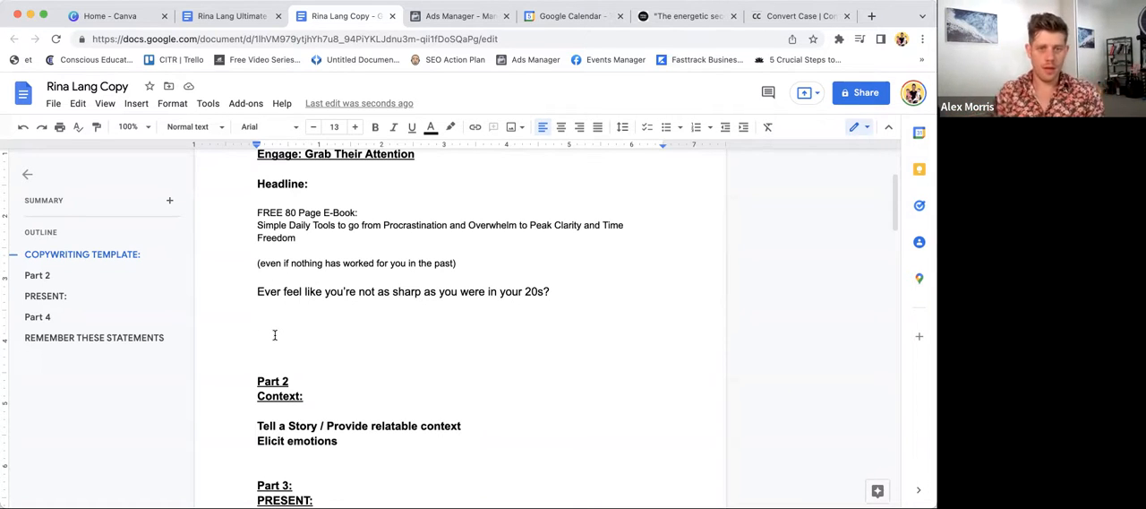
{"action": "type", "text": "Perhaps "}
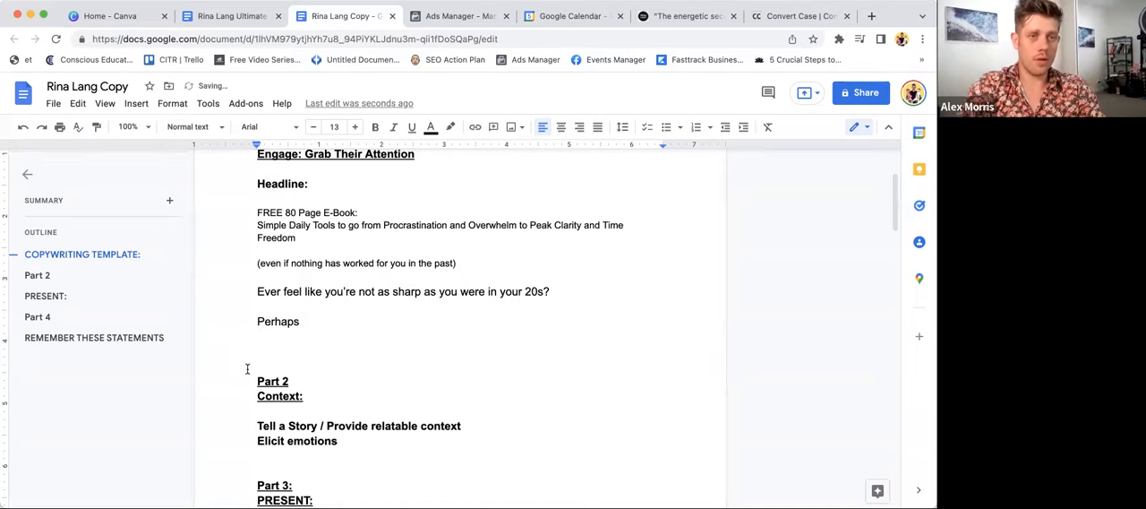
{"action": "type", "text": "you"}
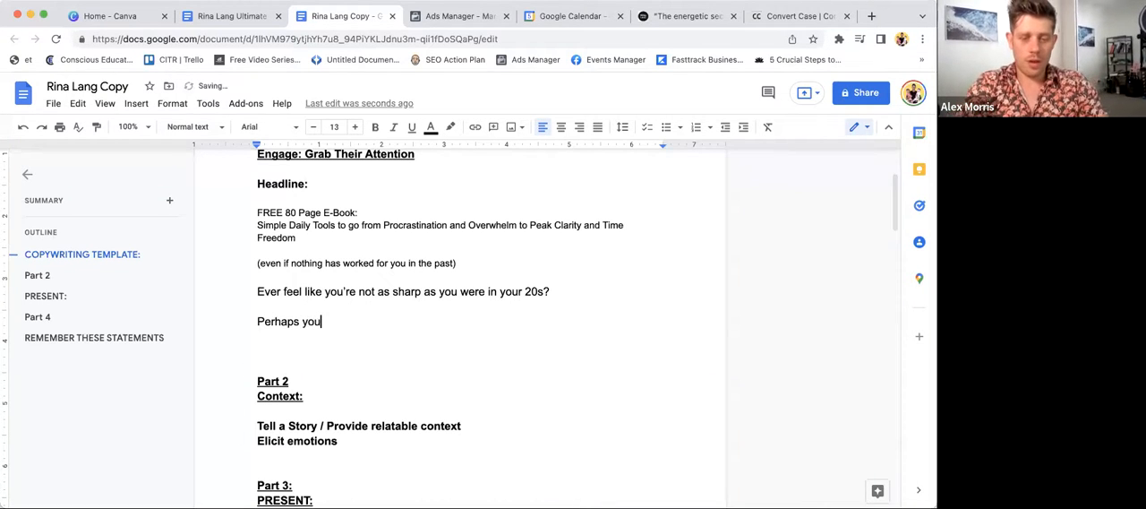
{"action": "type", "text": "'re not getting st"}
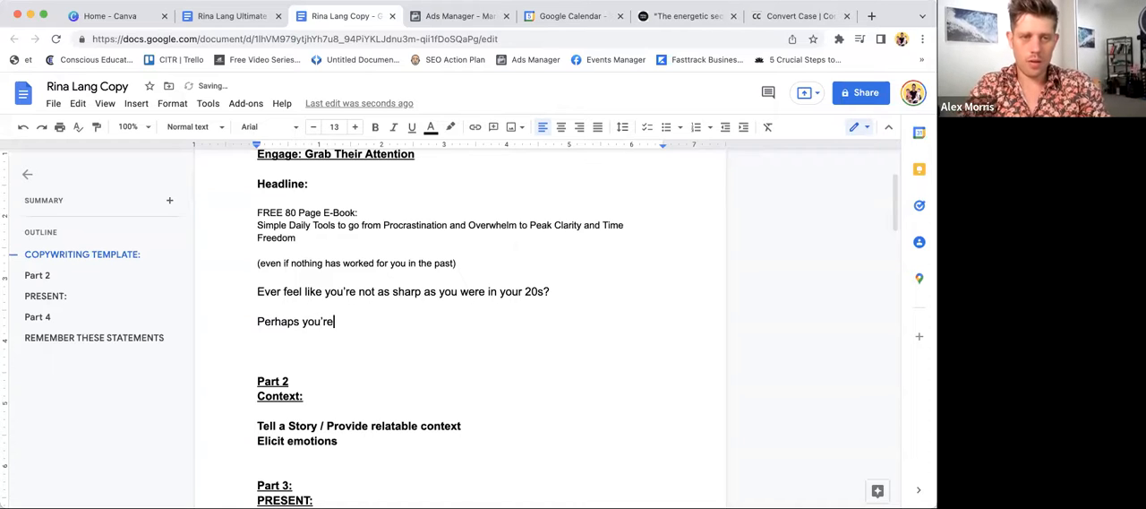
{"action": "type", "text": "uff done as"}
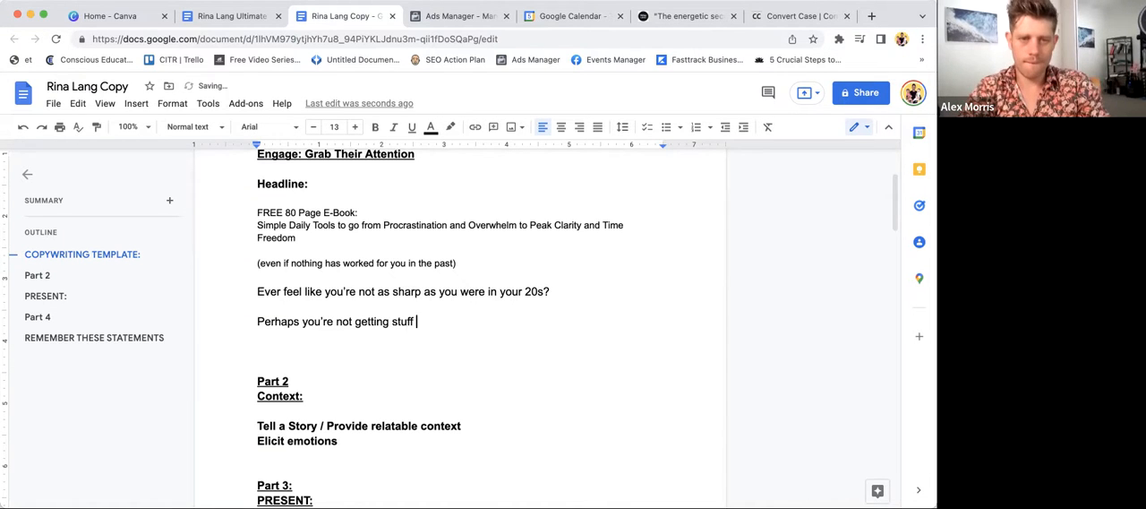
{"action": "double_click", "coordinate": [403, 321]}
{"action": "type", "text": "work"}
{"action": "left_click", "coordinate": [492, 336]}
{"action": "left_click", "coordinate": [482, 324]}
{"action": "type", "text": "effecti"}
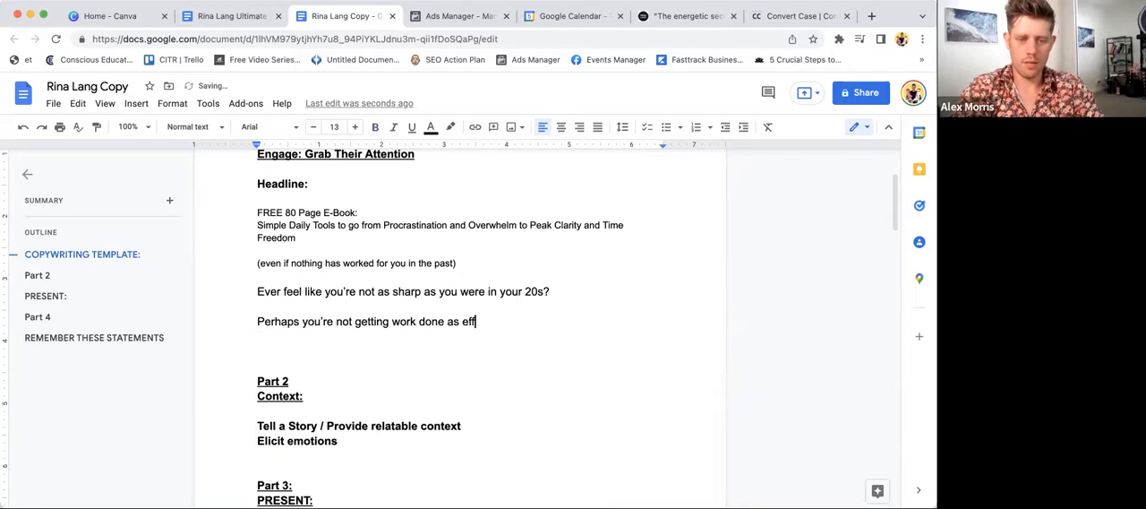
{"action": "key", "text": "BackSpace"}
{"action": "key", "text": "BackSpace"}
{"action": "key", "text": "BackSpace"}
{"action": "key", "text": "BackSpace"}
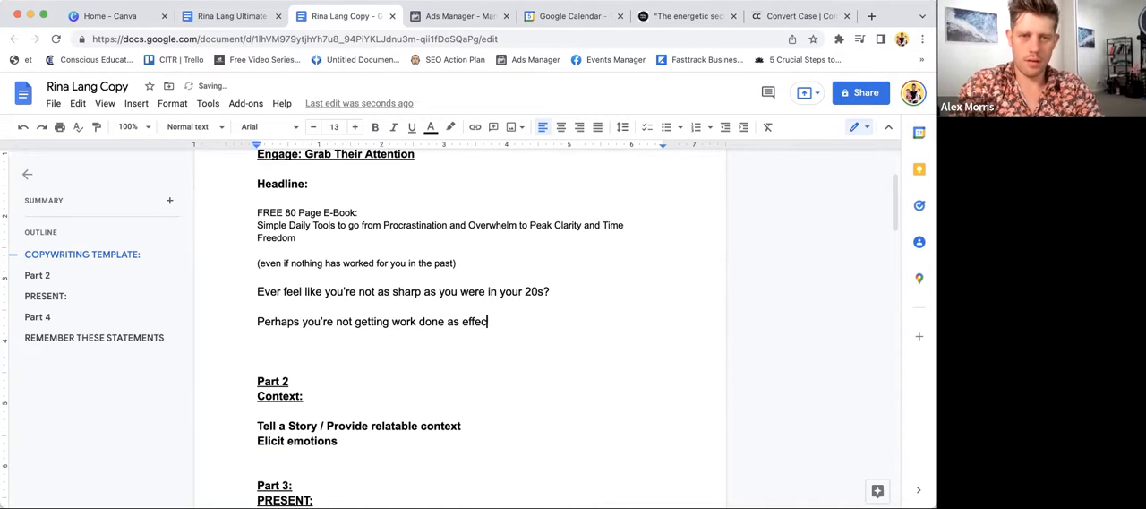
{"action": "type", "text": "iciently"}
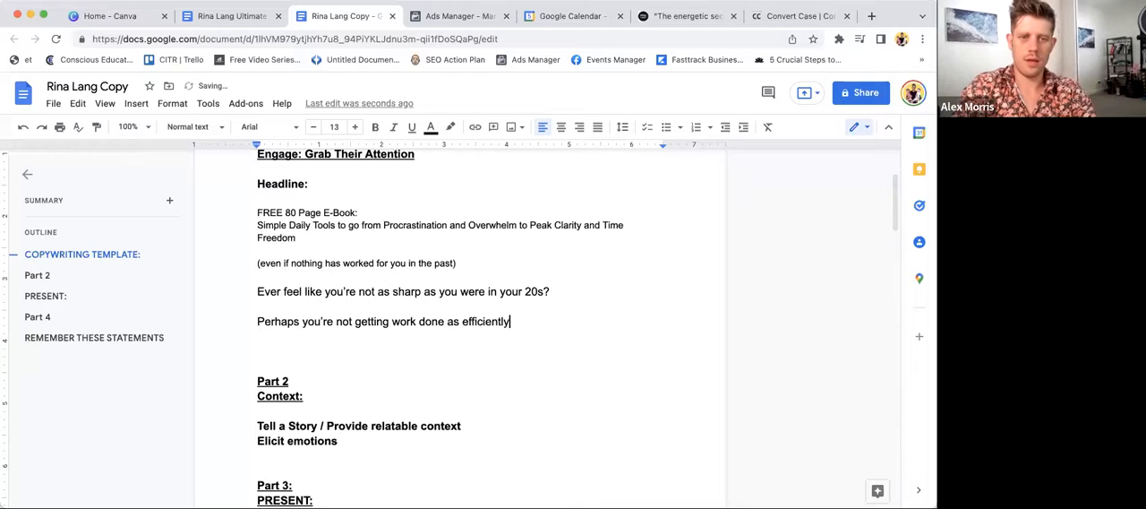
{"action": "type", "text": ", you're not sleeping "}
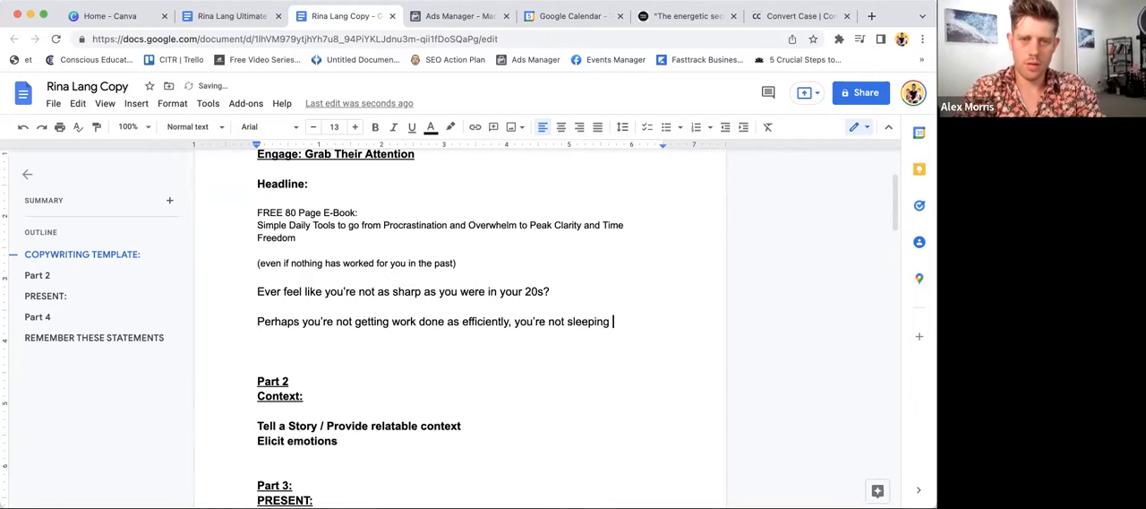
{"action": "type", "text": "e"}
{"action": "type", "text": "s easily, and "}
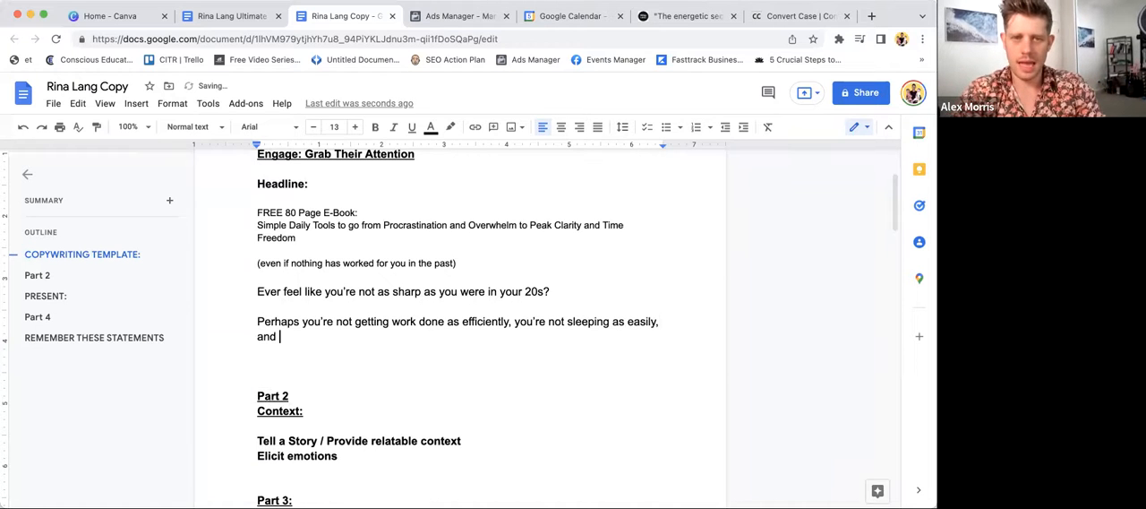
{"action": "type", "text": "eve"}
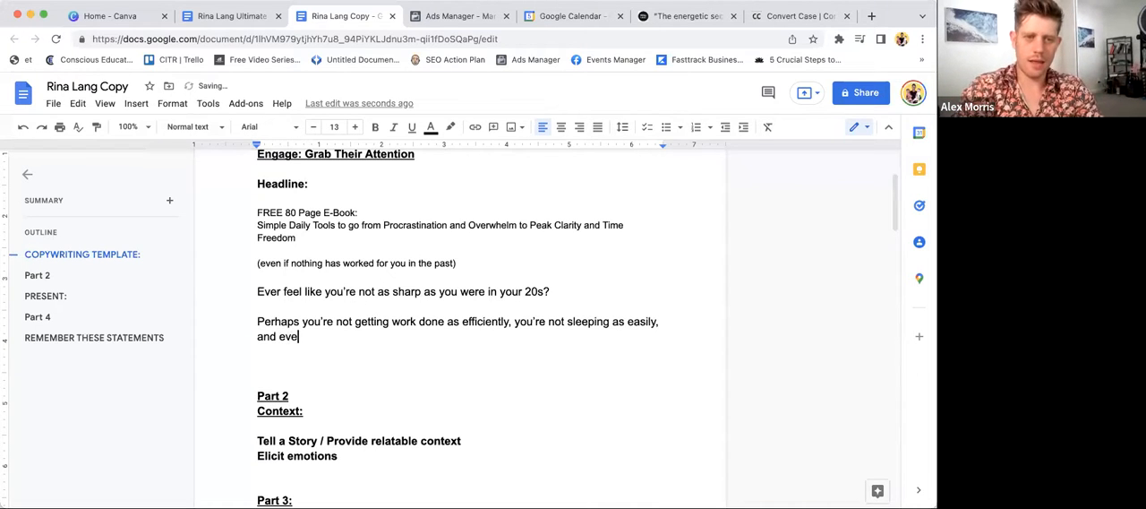
{"action": "type", "text": "ry day more"}
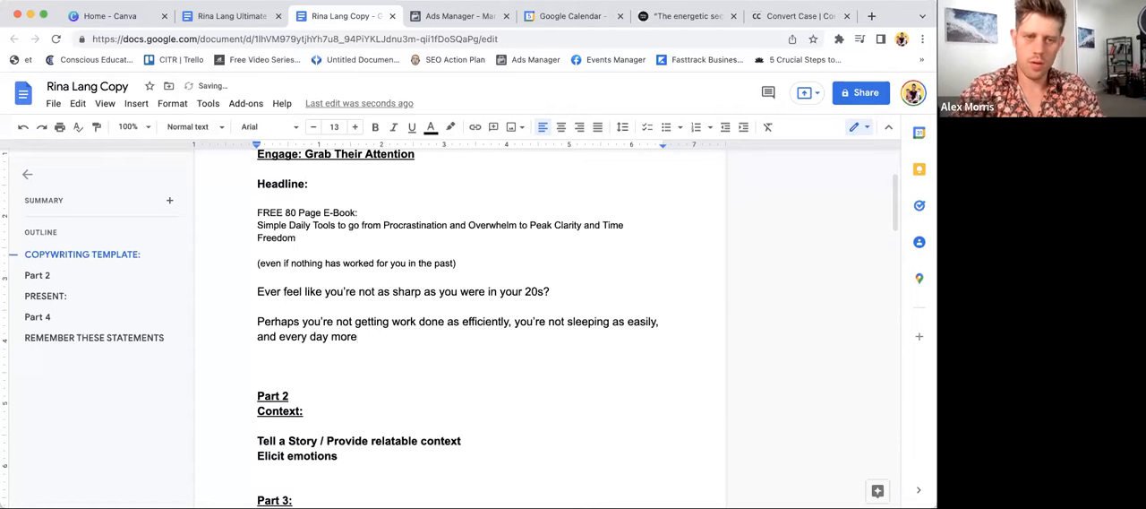
{"action": "type", "text": " and more just seems to pile up."}
- Add "No fun, right?" as a separate paragraph and insert a blank line below it for further copy
{"action": "key", "text": "Return"}
{"action": "type", "text": "No fun, right/"}
{"action": "key", "text": "BackSpace"}
{"action": "type", "text": "??"}
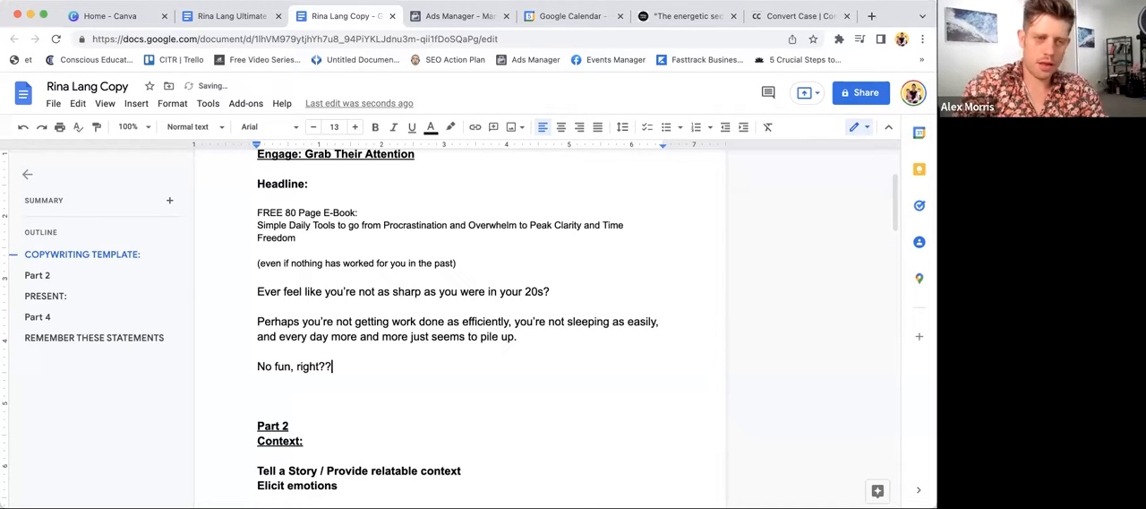
{"action": "key", "text": "BackSpace"}
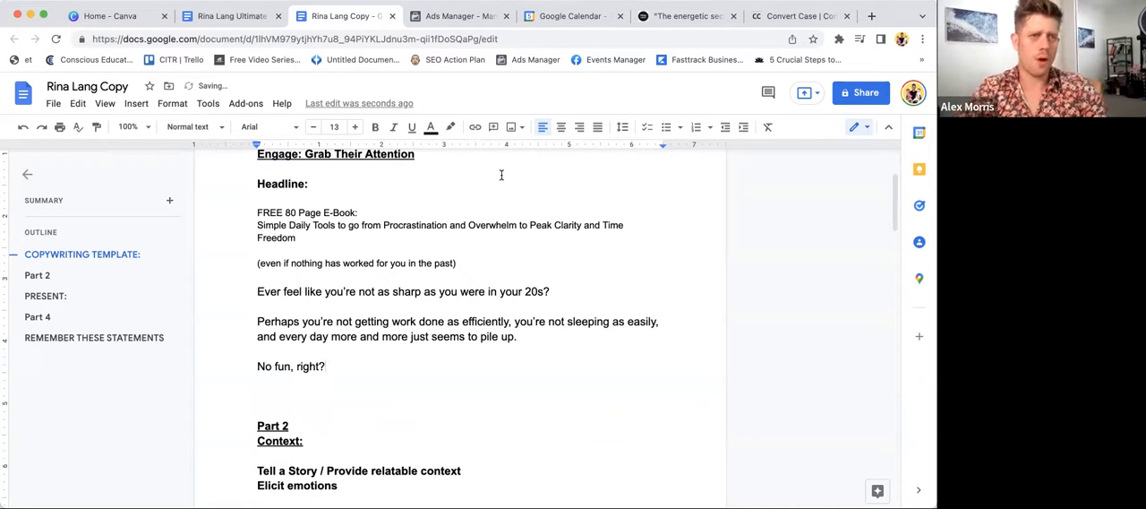
{"action": "left_click", "coordinate": [287, 321]}
{"action": "left_click", "coordinate": [288, 349]}
{"action": "left_click", "coordinate": [278, 378]}
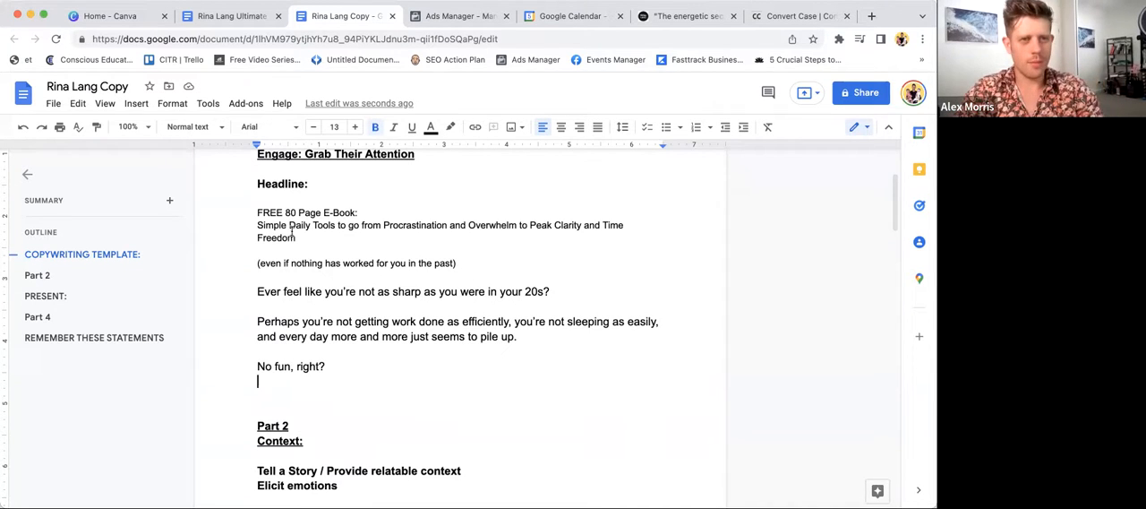
{"action": "scroll", "coordinate": [336, 390], "scroll_direction": "down", "scroll_amount": 1}
{"action": "key", "text": "Return"}
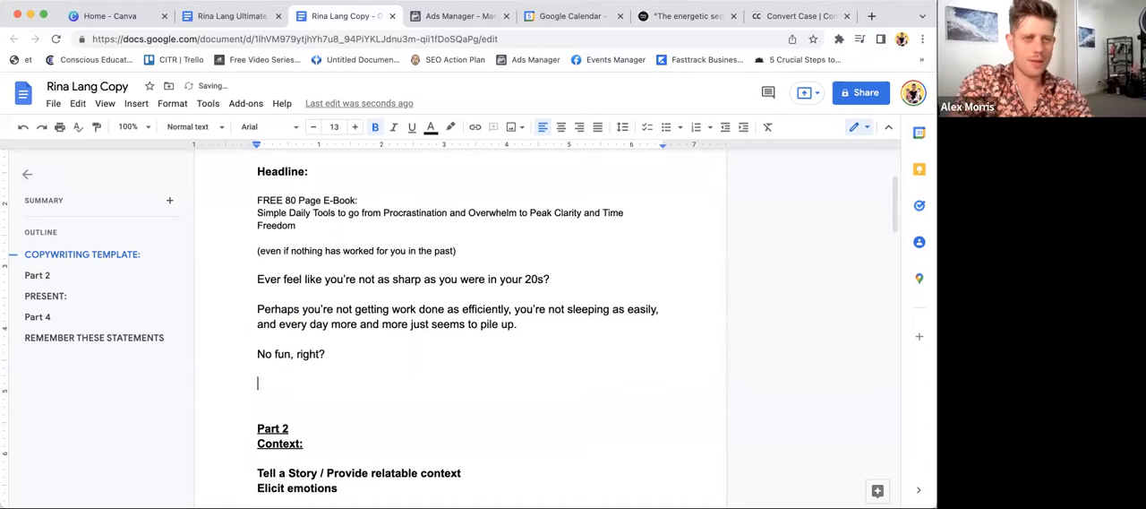
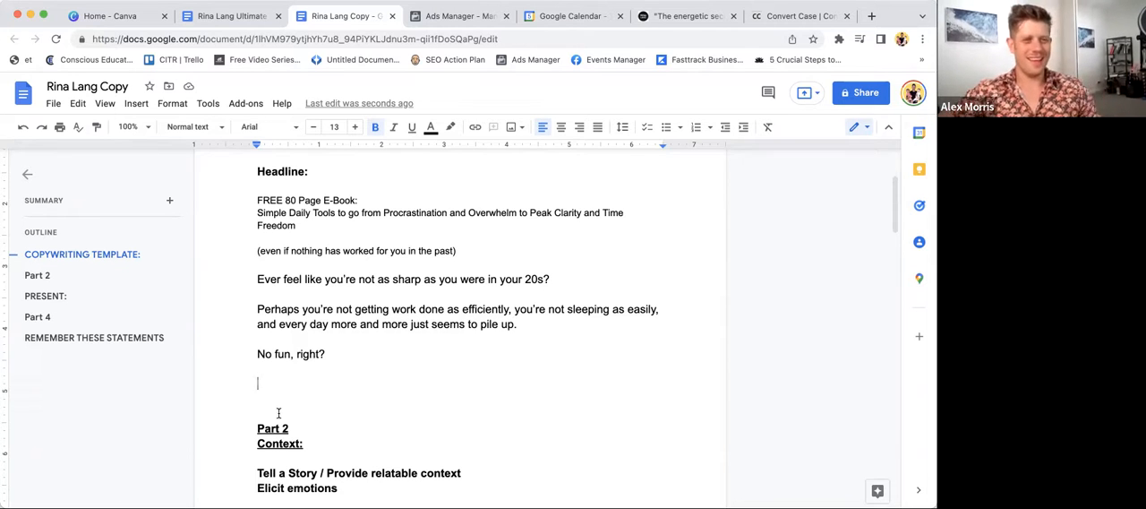
- Remove the blank lines separating the headline's bracketed line, the "Ever feel like" question and the two paragraphs below it
{"action": "left_click", "coordinate": [259, 292]}
{"action": "key", "text": "BackSpace"}
{"action": "key", "text": "Down"}
{"action": "key", "text": "Down"}
{"action": "key", "text": "Down"}
{"action": "key", "text": "BackSpace"}
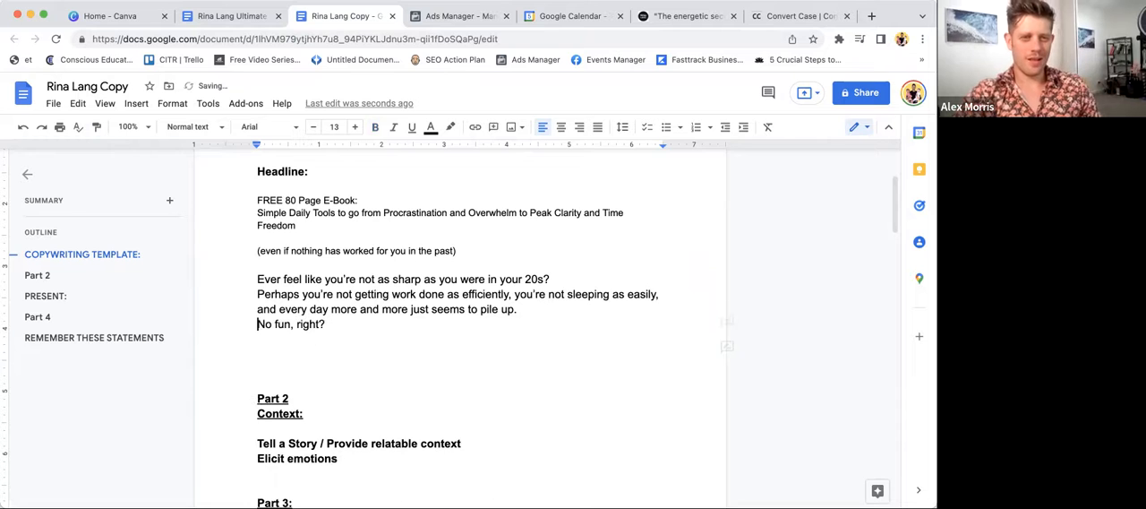
{"action": "left_click", "coordinate": [261, 262]}
{"action": "key", "text": "BackSpace"}
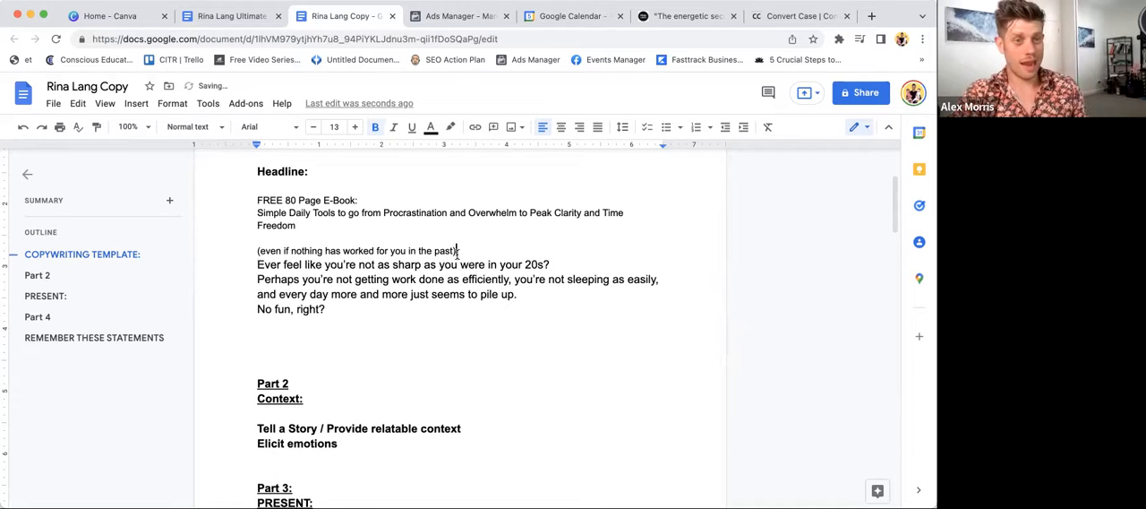
- Put the blank lines back around the "Ever feel like" question and before "No fun, right?"
{"action": "key", "text": "Return"}
{"action": "left_click", "coordinate": [542, 272]}
{"action": "key", "text": "Return"}
{"action": "key", "text": "Down"}
{"action": "key", "text": "Down"}
{"action": "key", "text": "Down"}
{"action": "key", "text": "Return"}
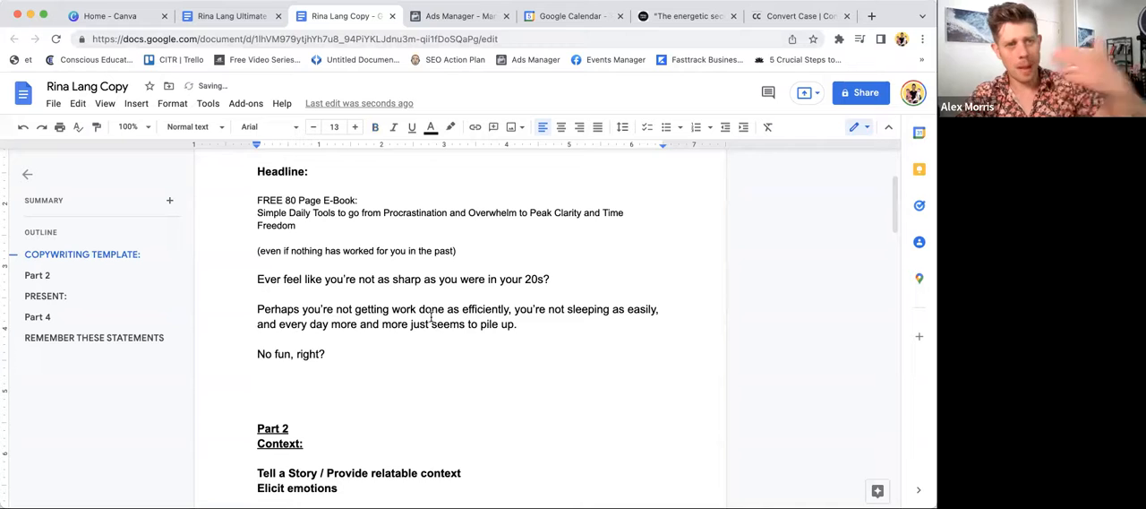
{"action": "left_click", "coordinate": [301, 388]}
{"action": "left_click", "coordinate": [301, 388]}
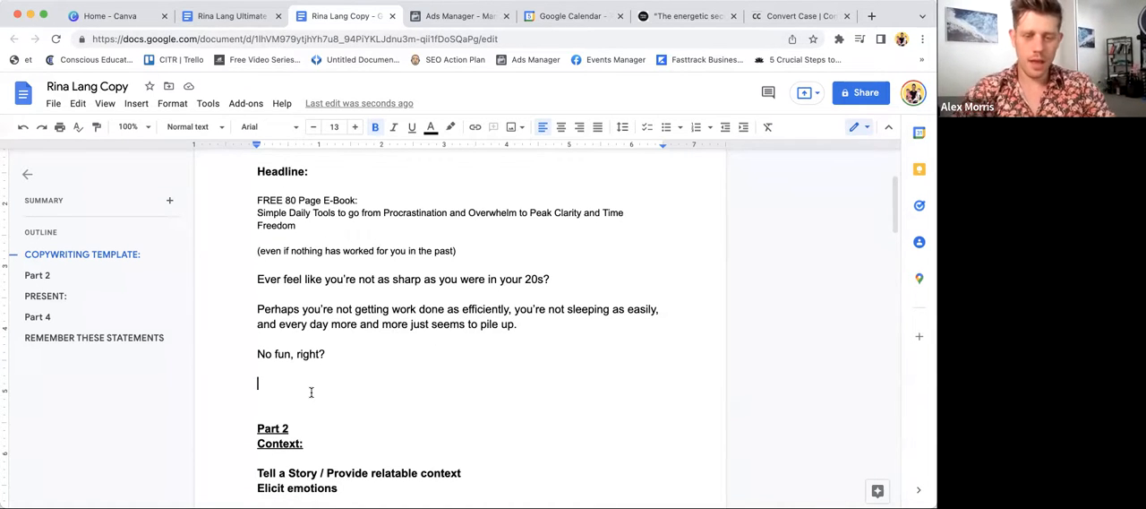
{"action": "scroll", "coordinate": [311, 391], "scroll_direction": "down", "scroll_amount": 2}
{"action": "left_click_drag", "start_coordinate": [258, 385], "coordinate": [378, 398]}
{"action": "left_click", "coordinate": [381, 395]}
{"action": "left_click", "coordinate": [279, 297]}
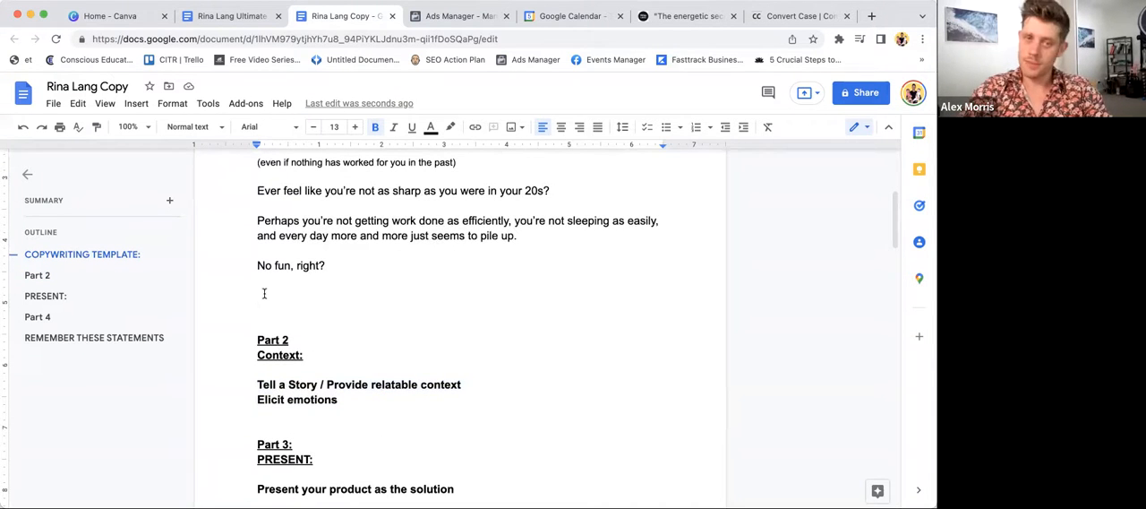
- Write "Trust me, I've been there." in non-bold text as a new paragraph below "Elicit emotions", with a blank line between
{"action": "left_click", "coordinate": [361, 400]}
{"action": "key", "text": "Return"}
{"action": "key", "text": "Return"}
{"action": "type", "text": "I kn"}
{"action": "left_click_drag", "start_coordinate": [278, 429], "coordinate": [239, 426]}
{"action": "left_click", "coordinate": [337, 436]}
{"action": "key", "text": "BackSpace"}
{"action": "key", "text": "BackSpace"}
{"action": "key", "text": "BackSpace"}
{"action": "key", "text": "BackSpace"}
{"action": "type", "text": "Trust me, I'"}
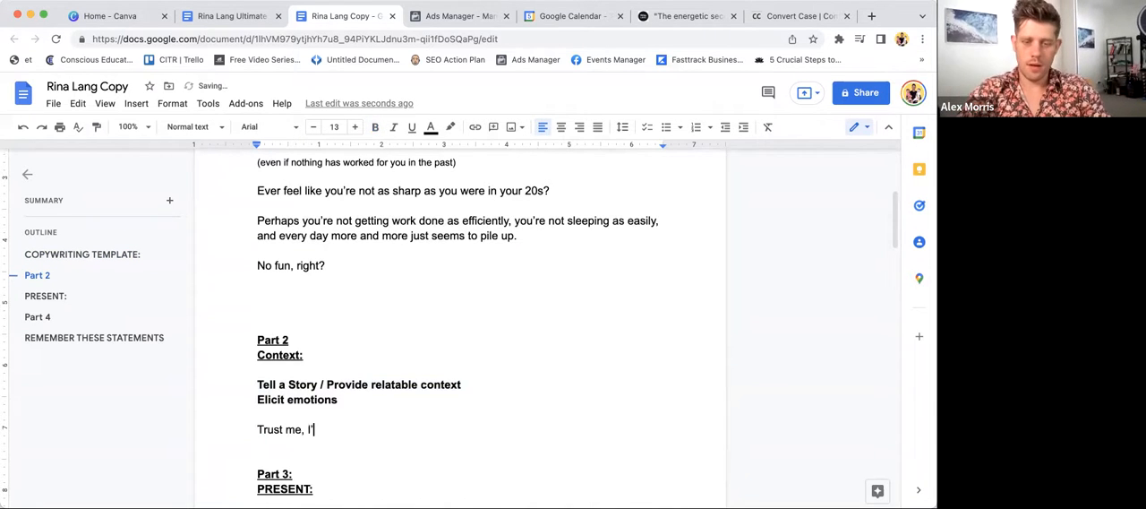
{"action": "type", "text": "ve been there."}
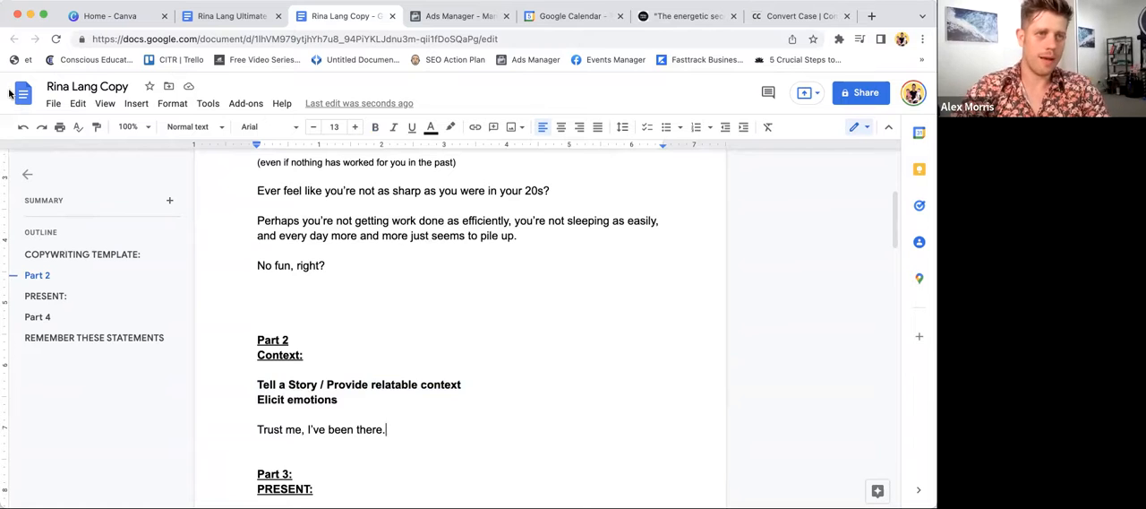
- Start a new paragraph in Part 2 with "About 5 years ago," and paste the copied author bio after it
{"action": "scroll", "coordinate": [378, 415], "scroll_direction": "down", "scroll_amount": 1}
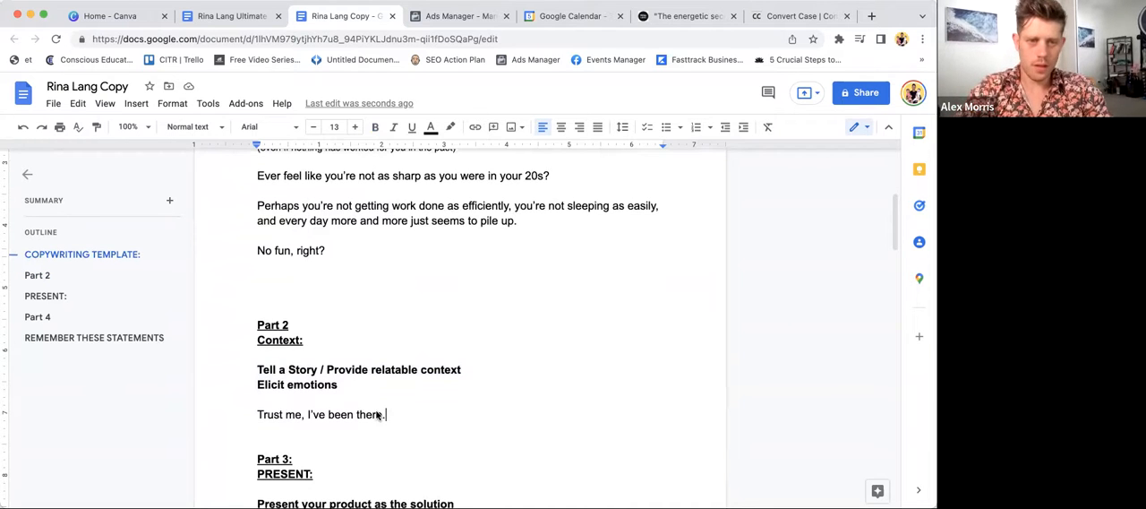
{"action": "key", "text": "Return"}
{"action": "key", "text": "Return"}
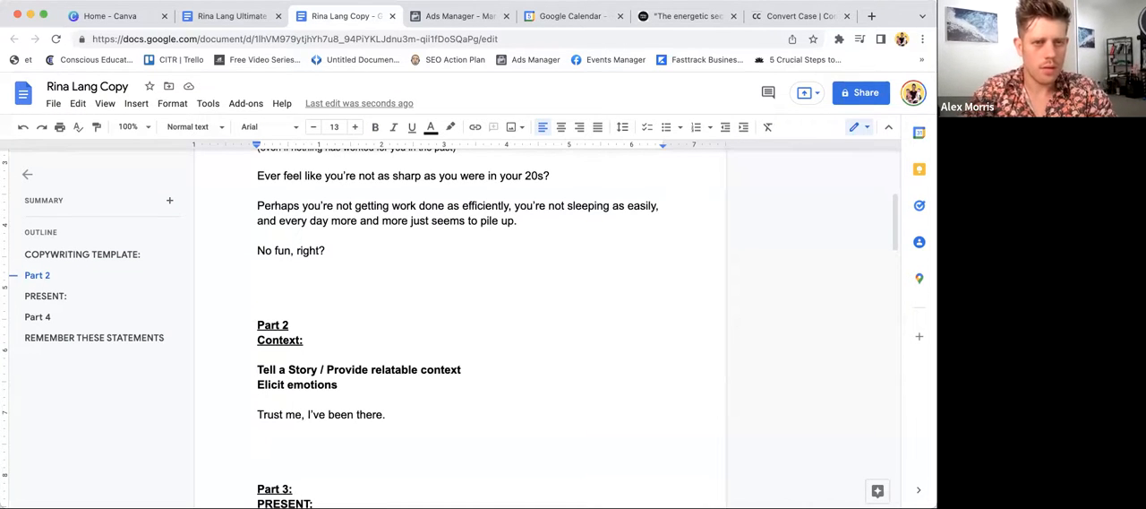
{"action": "type", "text": "About 5 "}
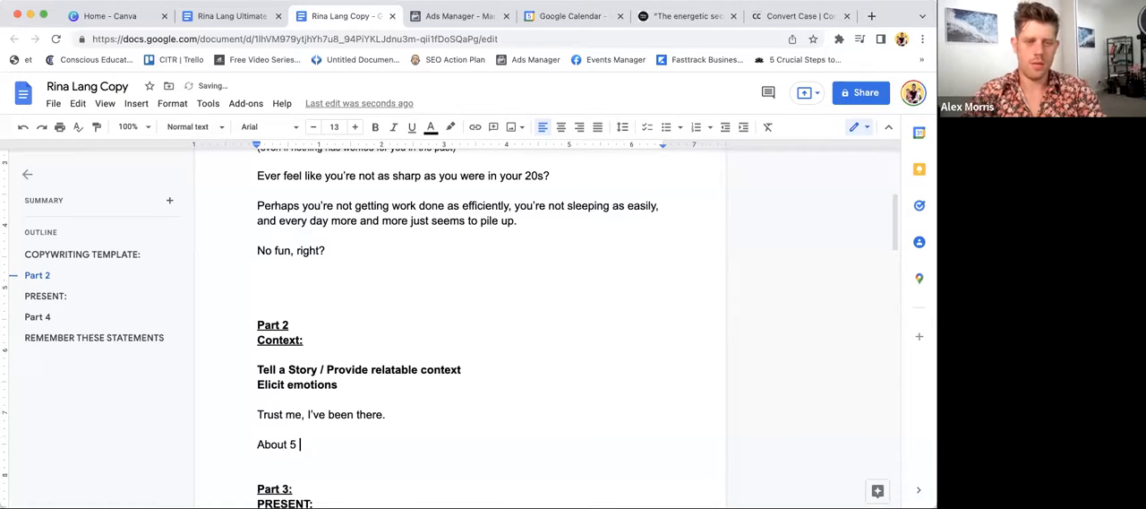
{"action": "type", "text": "years"}
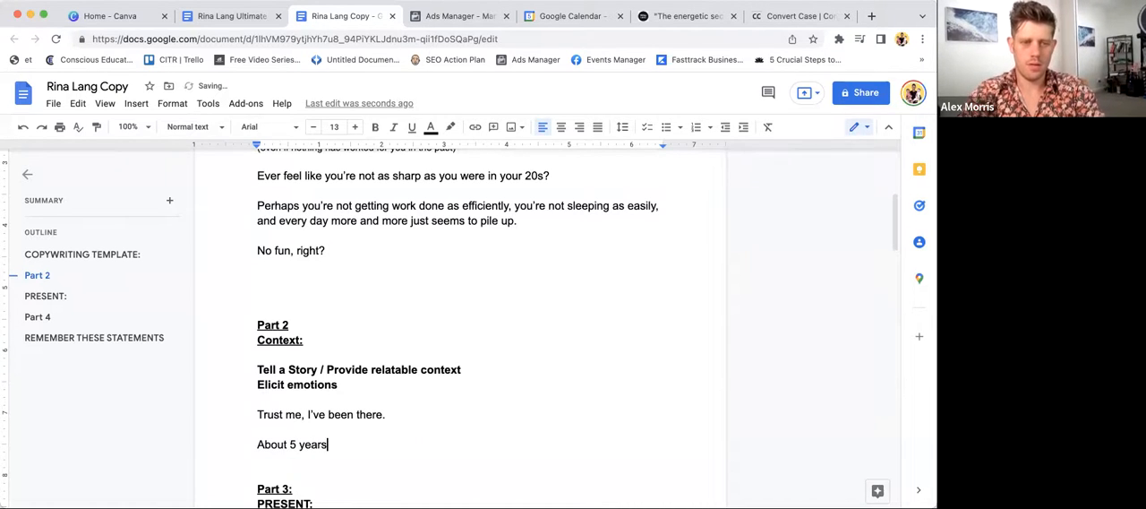
{"action": "type", "text": " ago,"}
{"action": "type", "text": "Rina suffered from brain fog, mental weariness, procrastination, and short-term memory problems for years. But, after a lot of trial and error, she figured out how to unlock her mental abilities. Rina is now dedicated to teaching others about consciousness states, the energy nature of the brain, and how to access and upgrade our innate intuitive, artistic, and intellectual \"superpowers.\""}
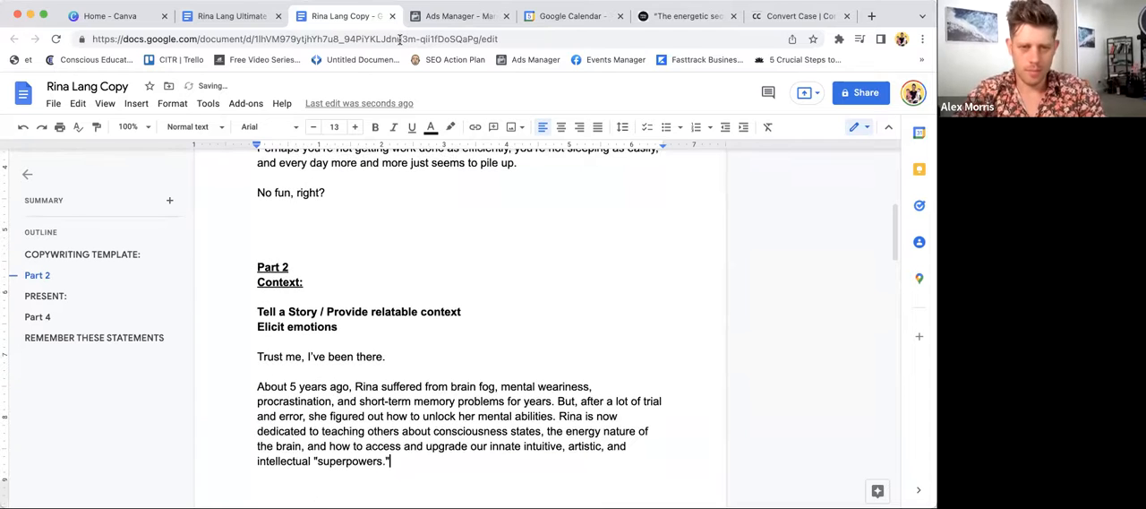
- Replace the name opening the pasted bio with "I" and move the text from "But, after a lot of trial" into a separate paragraph
{"action": "double_click", "coordinate": [372, 386]}
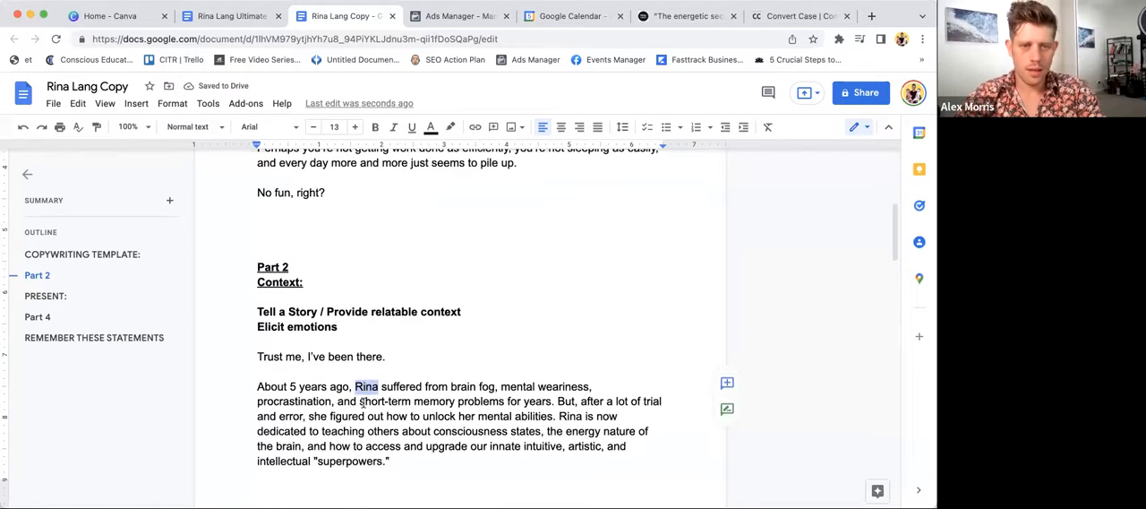
{"action": "type", "text": "I"}
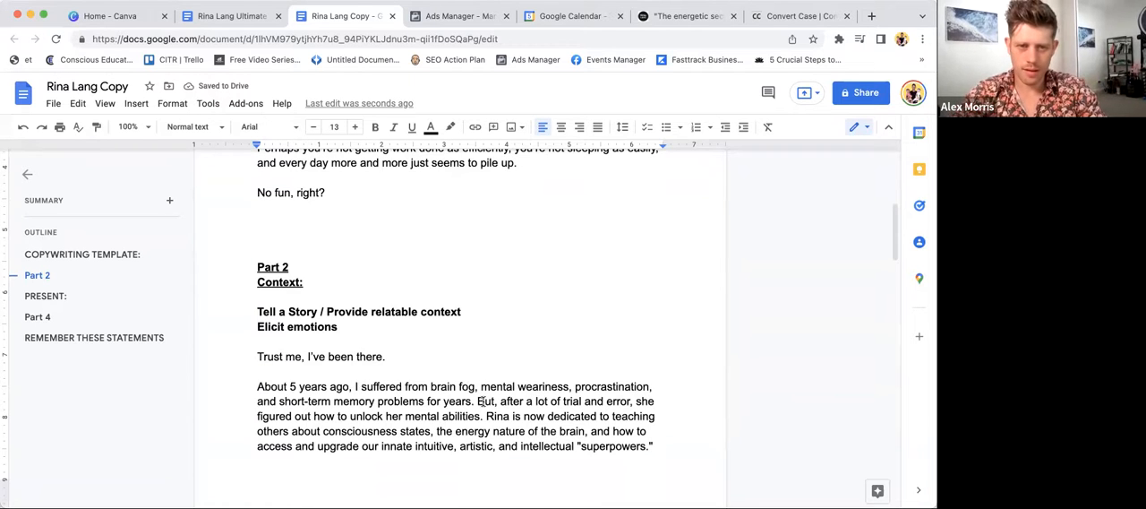
{"action": "left_click", "coordinate": [476, 401]}
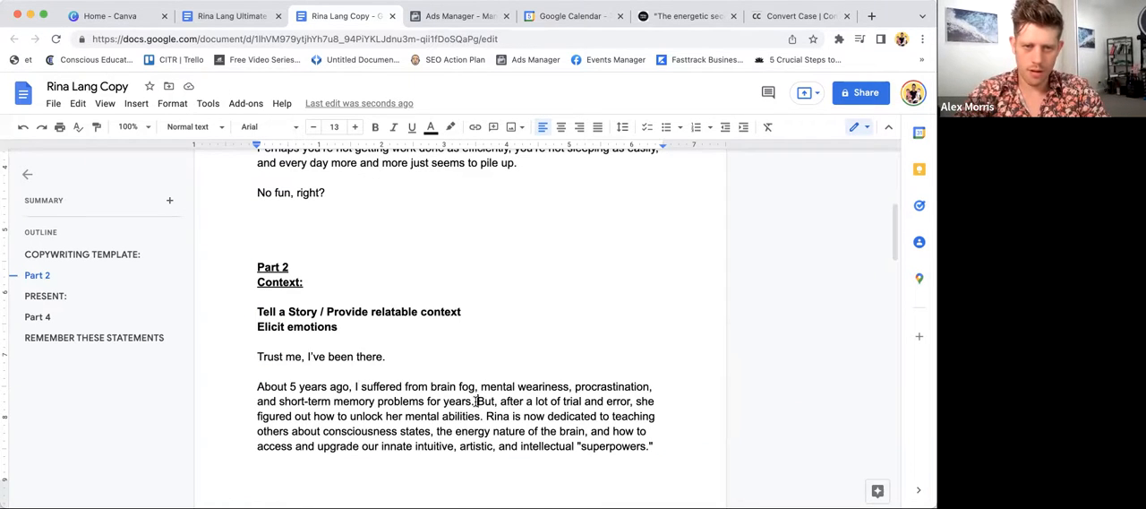
{"action": "key", "text": "Return"}
{"action": "key", "text": "Return"}
- Cut "for years" so the sentence ends with "short-term memory problems."
{"action": "left_click_drag", "start_coordinate": [478, 401], "coordinate": [428, 401]}
{"action": "key", "text": "BackSpace"}
{"action": "type", "text": "."}
- Add a new paragraph below it reading "I thought I had it all sorted out in life and"
{"action": "key", "text": "Return"}
{"action": "key", "text": "Return"}
{"action": "type", "text": "I"}
{"action": "scroll", "coordinate": [461, 327], "scroll_direction": "down", "scroll_amount": 3}
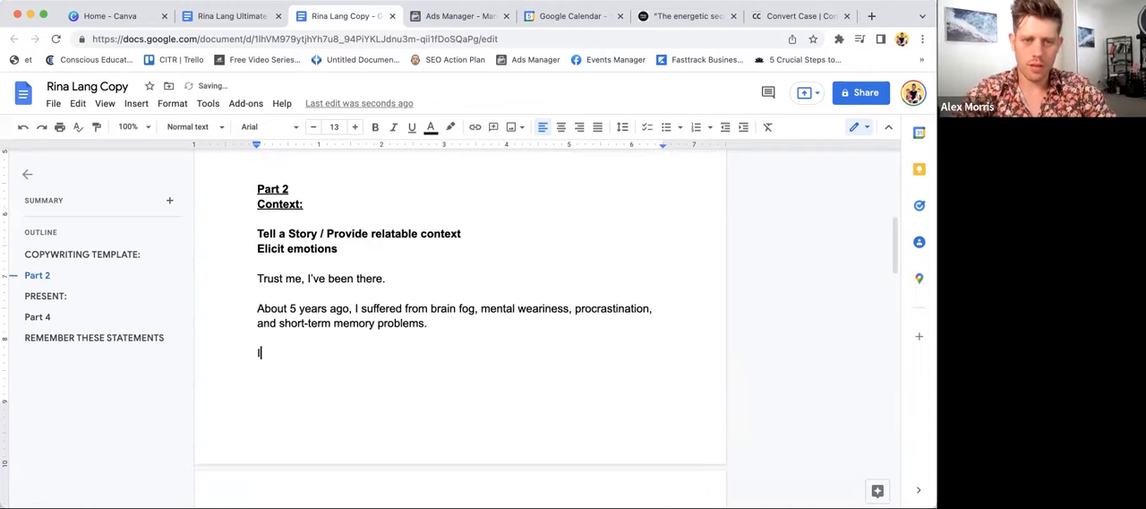
{"action": "type", "text": "tho"}
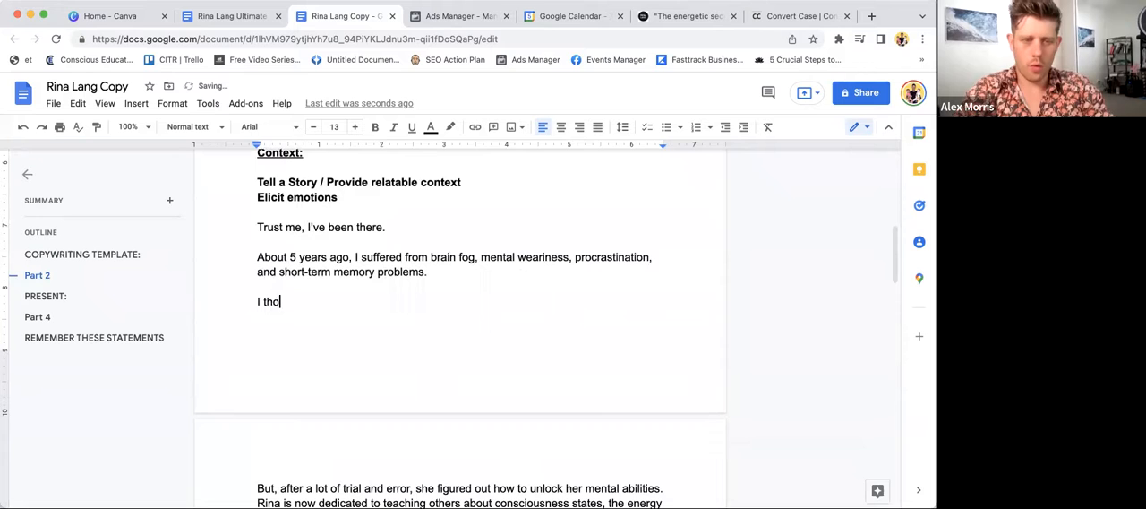
{"action": "type", "text": "ughts"}
{"action": "key", "text": "BackSpace"}
{"action": "type", "text": "I had "}
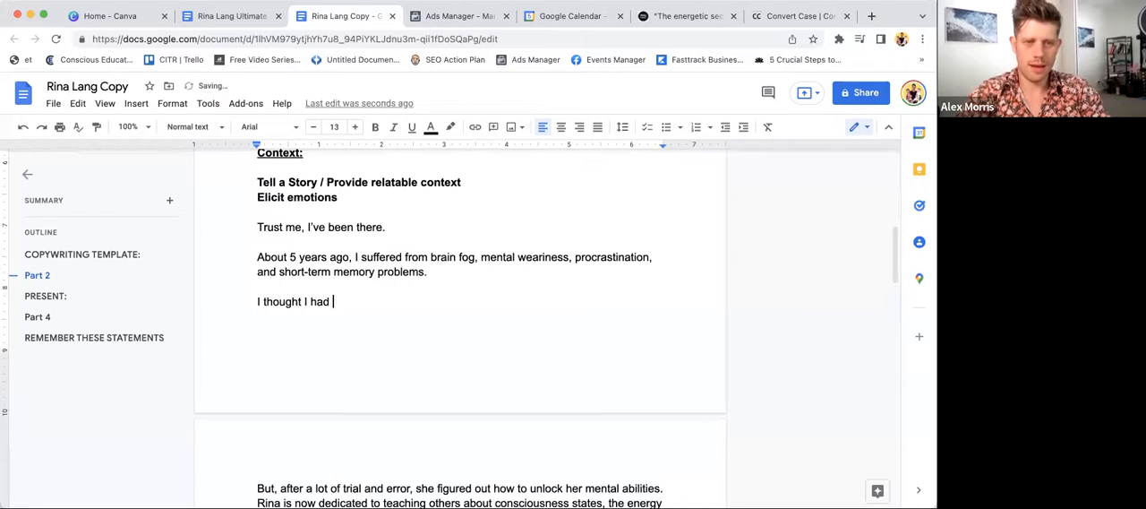
{"action": "type", "text": "it all sorted "}
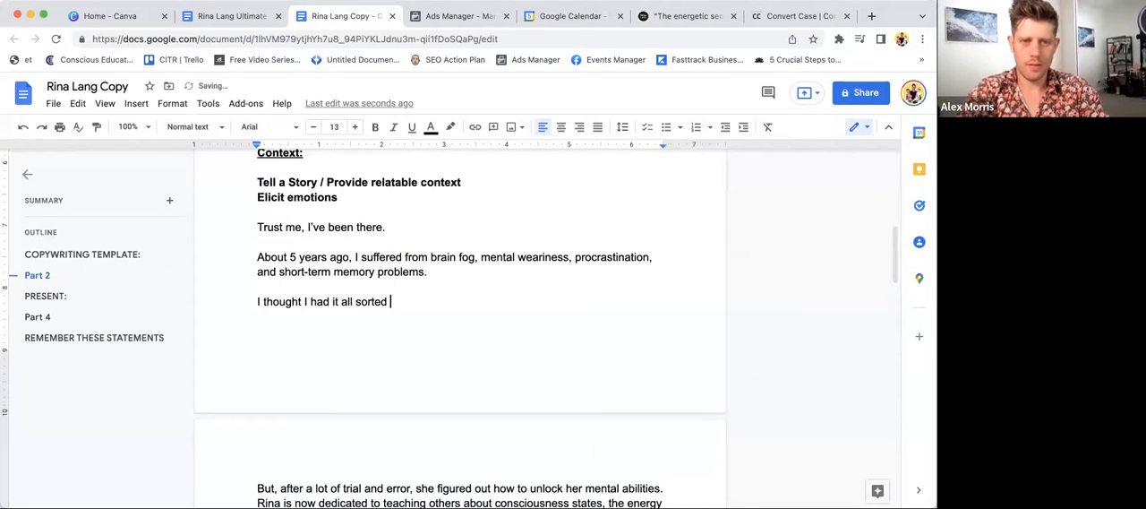
{"action": "type", "text": "out in life and"}
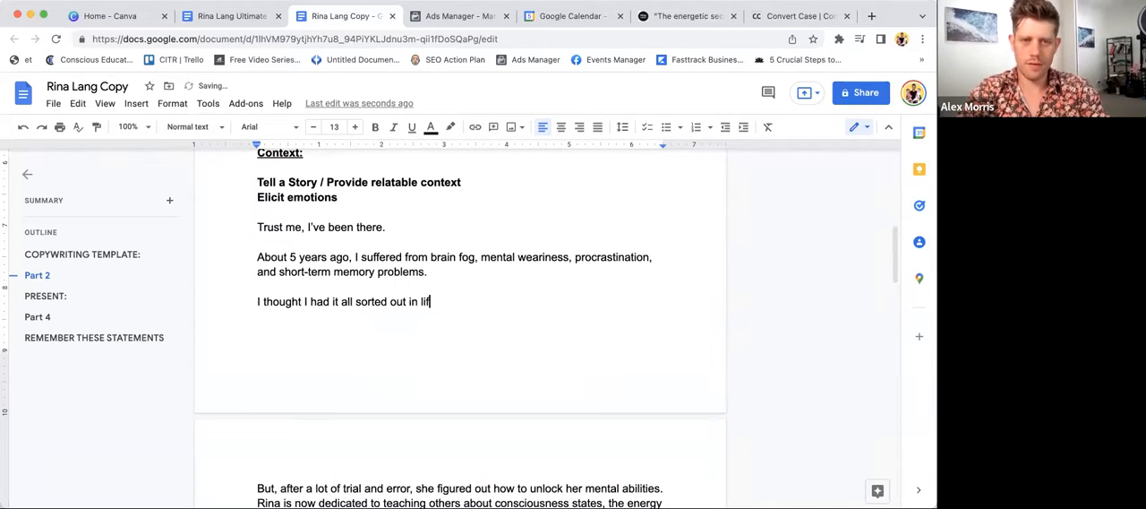
- Insert "my" before "life" and finish the sentence with "my career…"
{"action": "left_click", "coordinate": [419, 301]}
{"action": "type", "text": "my"}
{"action": "left_click", "coordinate": [517, 301]}
{"action": "type", "text": "my val"}
{"action": "key", "text": "BackSpace"}
{"action": "key", "text": "BackSpace"}
{"action": "key", "text": "BackSpace"}
{"action": "type", "text": "a"}
{"action": "key", "text": "BackSpace"}
{"action": "type", "text": "caree"}
{"action": "type", "text": "r.."}
{"action": "key", "text": "Return"}
{"action": "key", "text": "BackSpace"}
{"action": "type", "text": "."}
- Start the next paragraph with "But through failing to take care of my own mental"
{"action": "key", "text": "Return"}
{"action": "key", "text": "Return"}
{"action": "type", "text": "But th"}
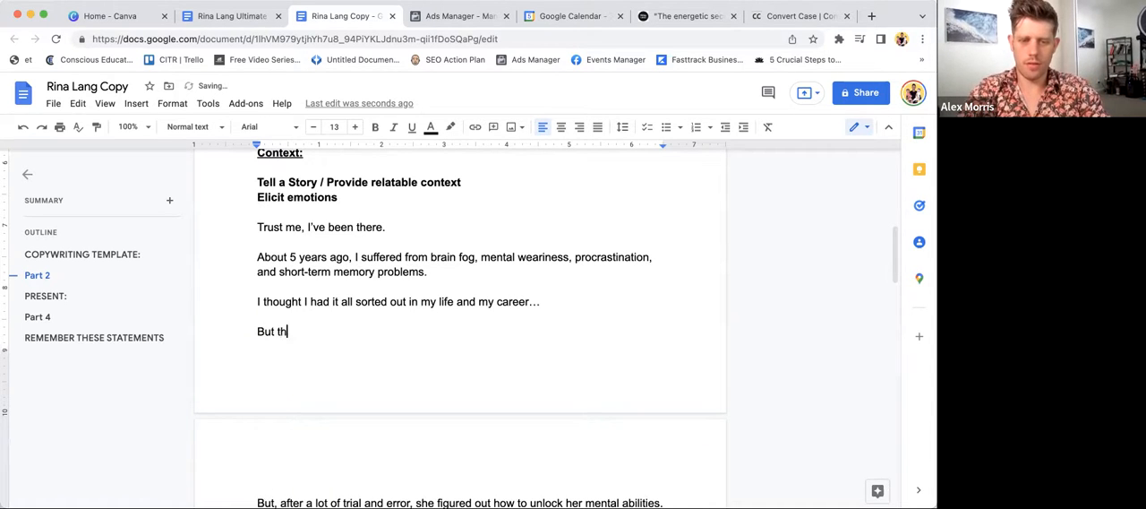
{"action": "type", "text": "rough failing to take care of my own mental we"}
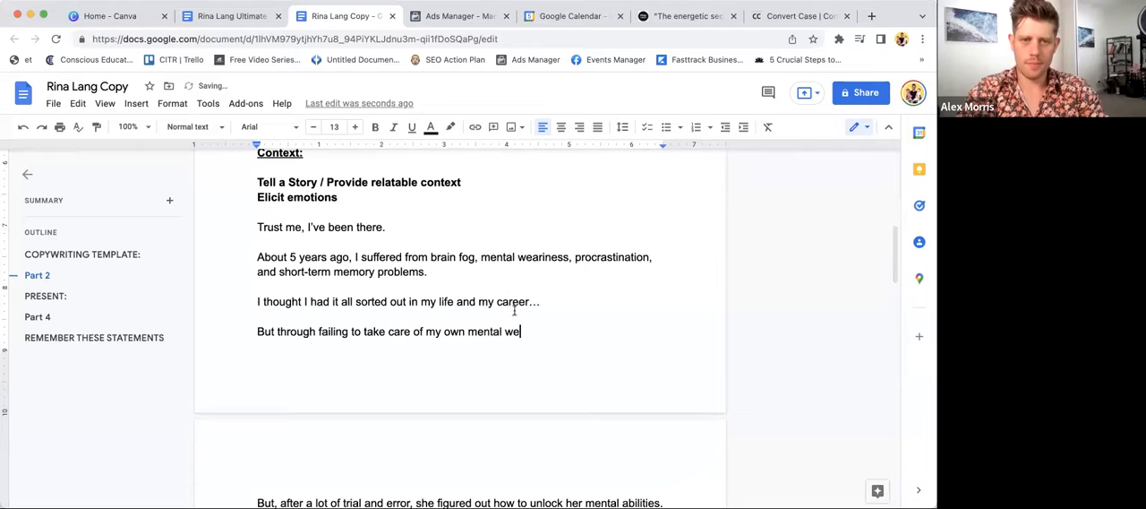
{"action": "key", "text": "BackSpace"}
{"action": "key", "text": "BackSpace"}
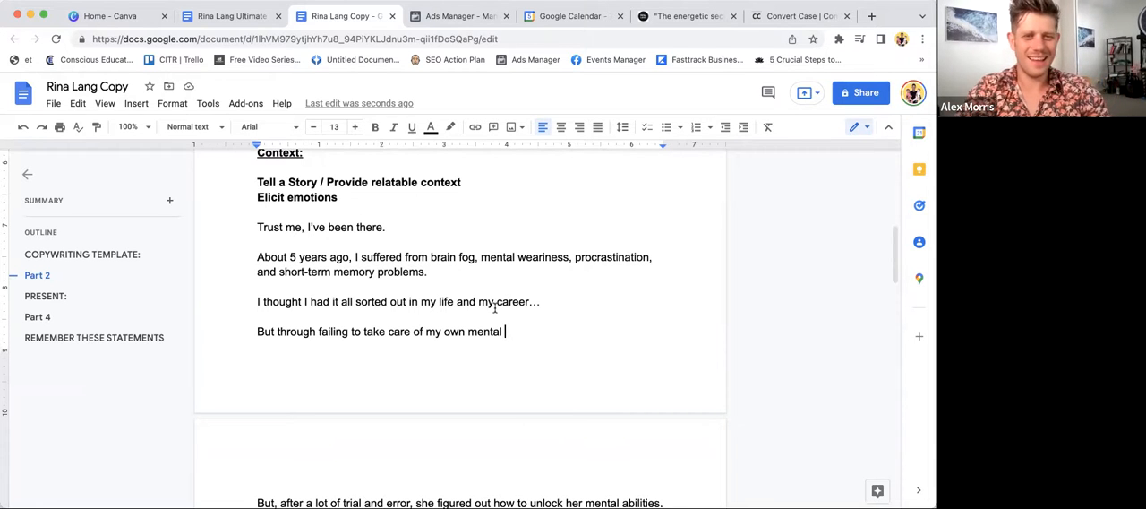
- Replace "take care of my own mental" with "recognise that"
{"action": "left_click_drag", "start_coordinate": [368, 331], "coordinate": [490, 332]}
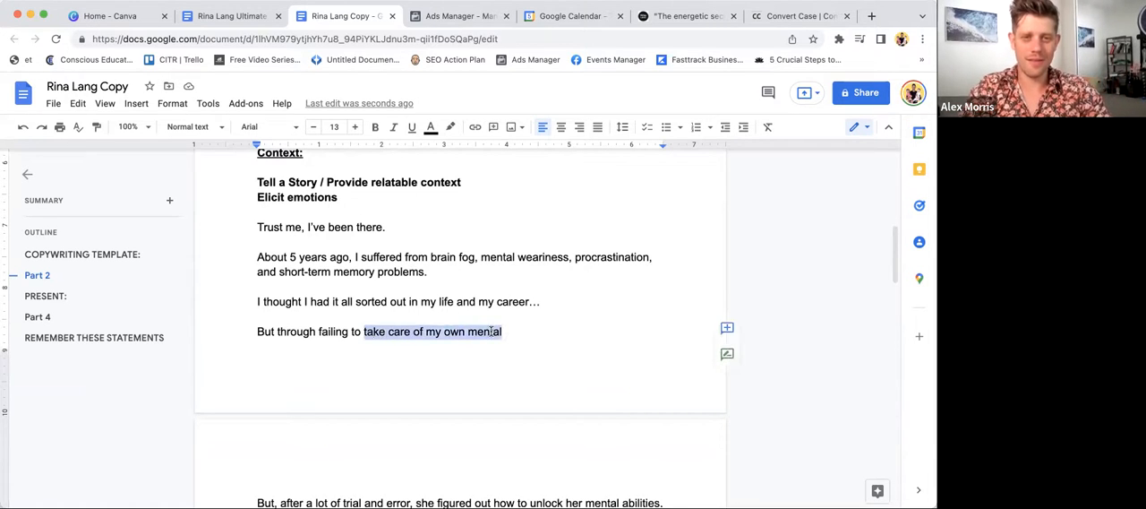
{"action": "type", "text": "recognise "}
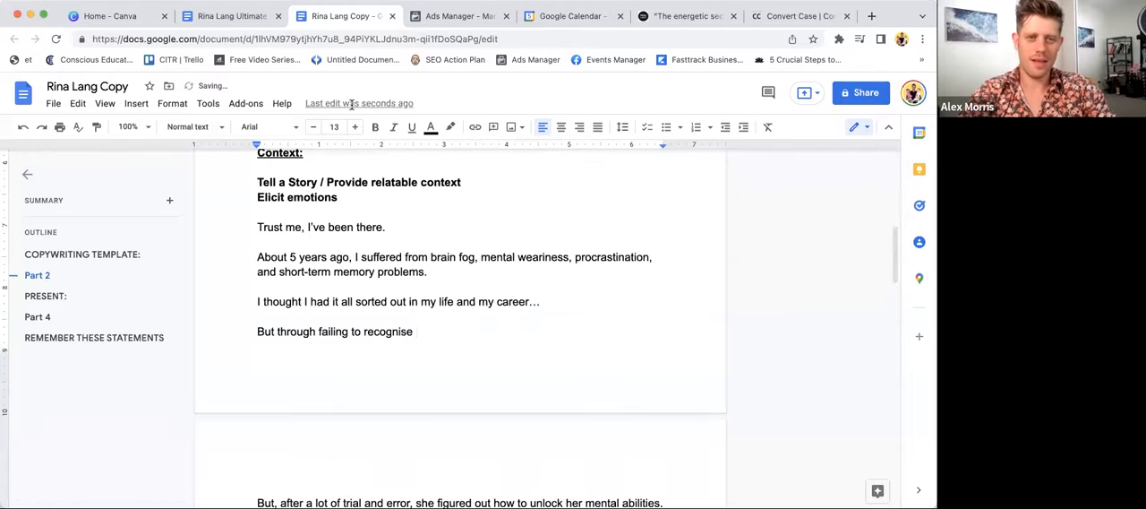
{"action": "type", "text": "that"}
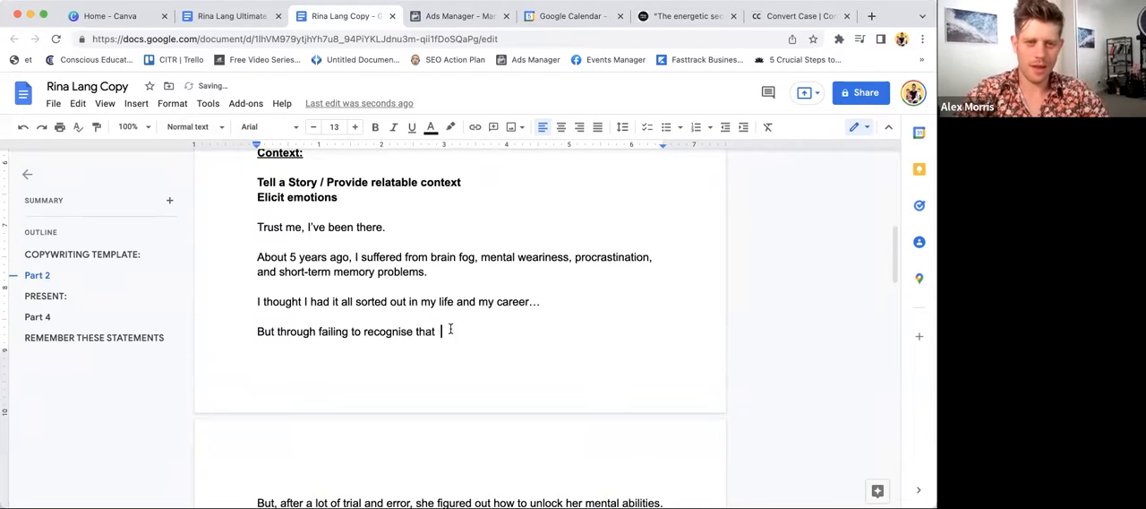
- Replace the wording after "But through failing to" with "listen to the signals my mind was giving me…"
{"action": "triple_click", "coordinate": [341, 325]}
{"action": "left_click_drag", "start_coordinate": [341, 325], "coordinate": [368, 328]}
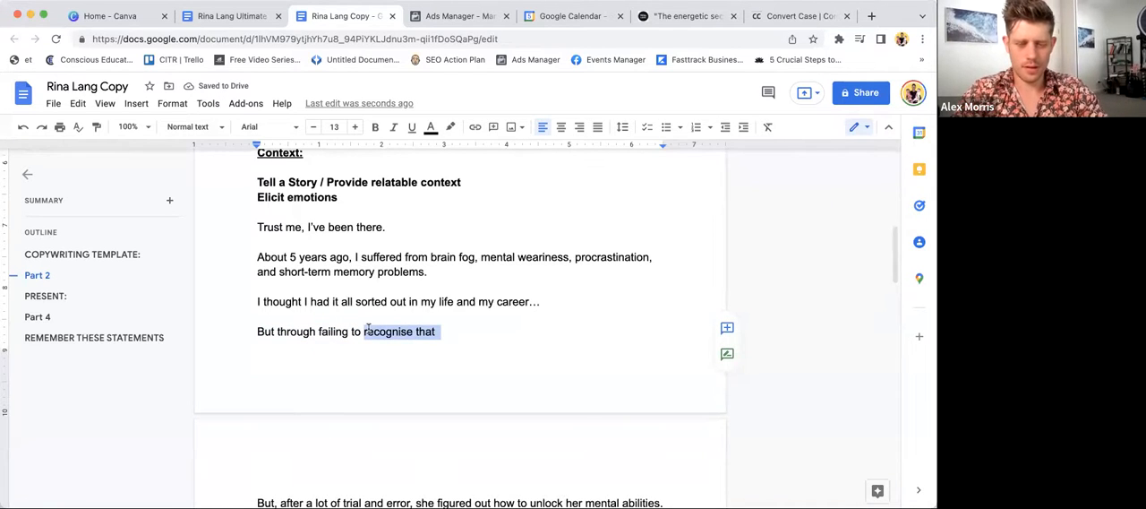
{"action": "type", "text": "listen to the signals my "}
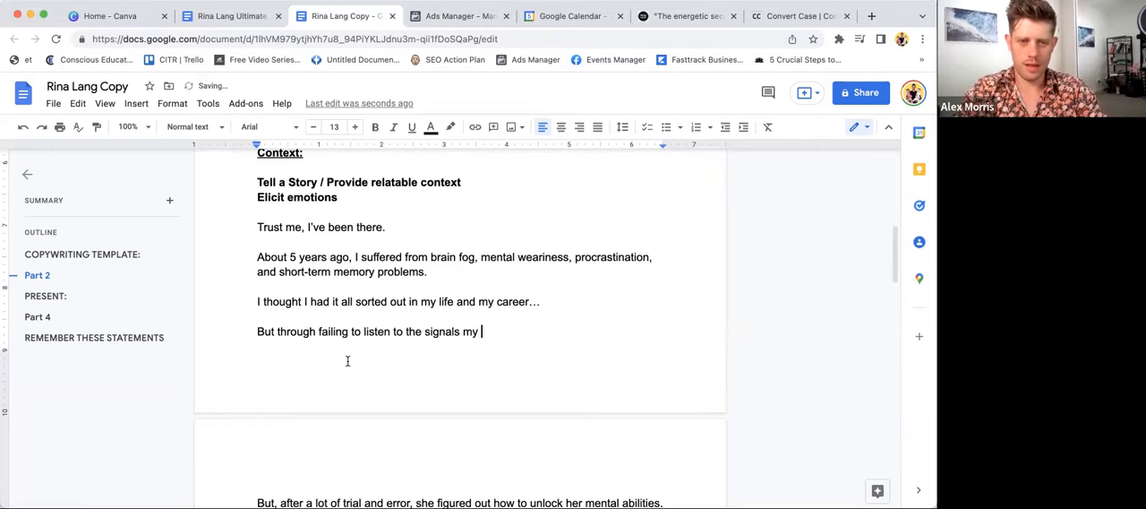
{"action": "type", "text": "mind was giving "}
{"action": "type", "text": "me..."}
- Add "I burnt out." as a separate paragraph below the line about the mind's signals
{"action": "key", "text": "Return"}
{"action": "type", "text": "IU"}
{"action": "key", "text": "BackSpace"}
{"action": "key", "text": "BackSpace"}
{"action": "type", "text": "blurrd"}
{"action": "key", "text": "BackSpace"}
{"action": "key", "text": "BackSpace"}
{"action": "key", "text": "BackSpace"}
{"action": "key", "text": "BackSpace"}
{"action": "key", "text": "BackSpace"}
{"action": "type", "text": "urnt out. "}
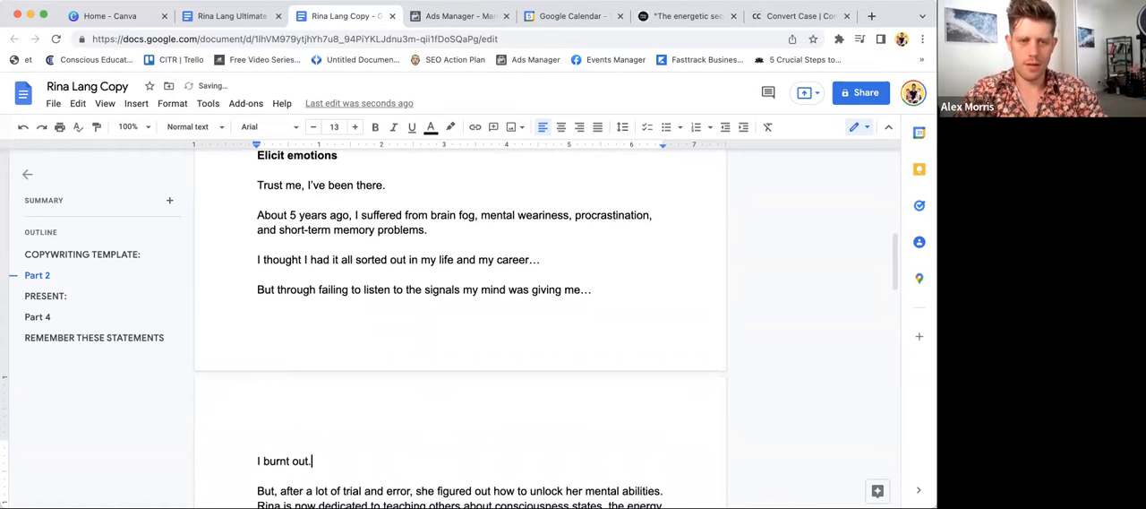
{"action": "type", "text": "And"}
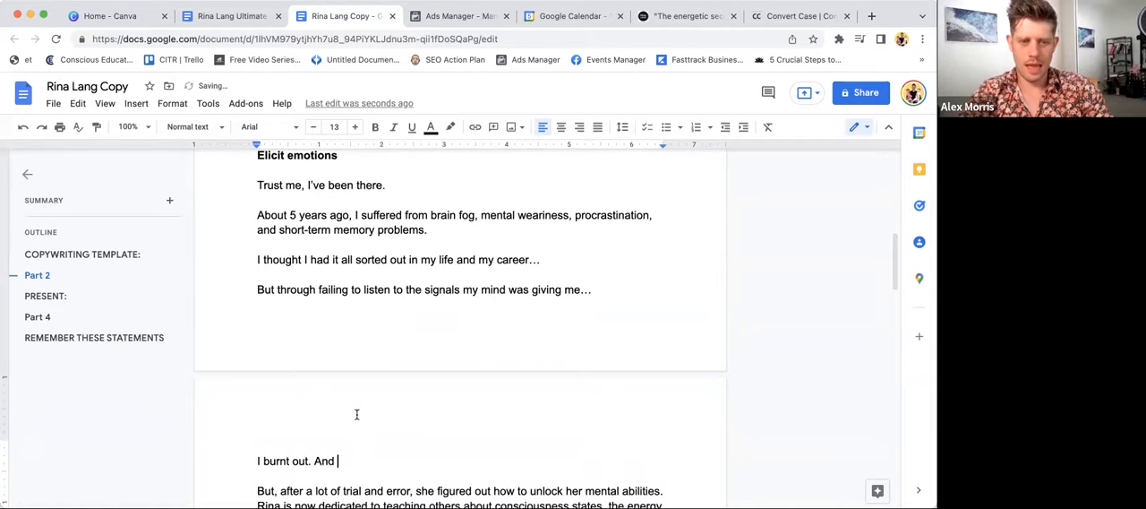
- Extend the burnout line to read "I burnt out many, many times."
{"action": "key", "text": "BackSpace"}
{"action": "key", "text": "BackSpace"}
{"action": "key", "text": "BackSpace"}
{"action": "key", "text": "BackSpace"}
{"action": "key", "text": "BackSpace"}
{"action": "key", "text": "BackSpace"}
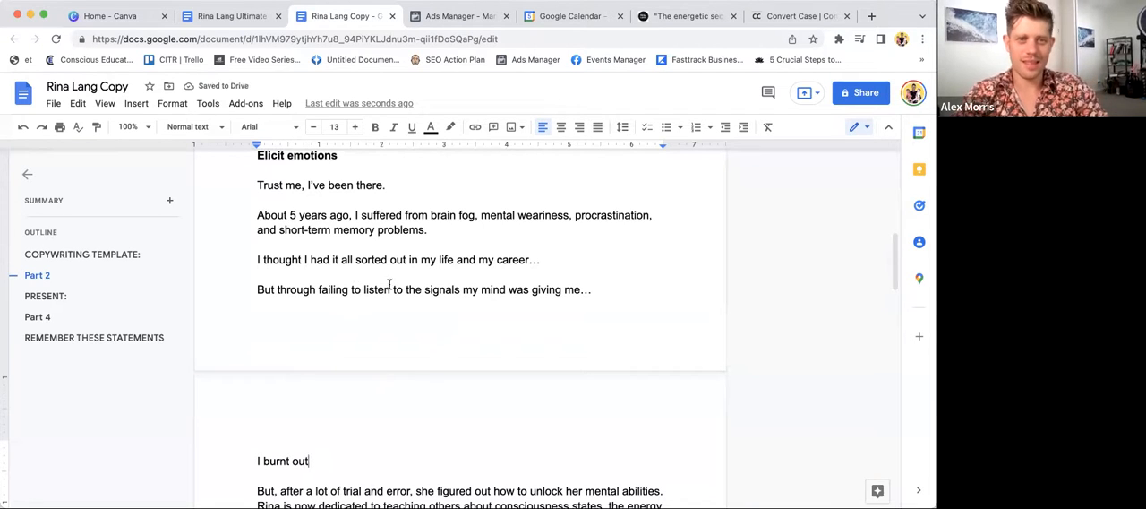
{"action": "type", "text": "many, many tumes"}
{"action": "key", "text": "BackSpace"}
{"action": "key", "text": "BackSpace"}
{"action": "key", "text": "BackSpace"}
{"action": "key", "text": "BackSpace"}
{"action": "type", "text": "imes."}
- Add "All in the pursuit of 'success'." as a new paragraph above the "But, after a lot of trial and error" text
{"action": "key", "text": "Return"}
{"action": "type", "text": "All"}
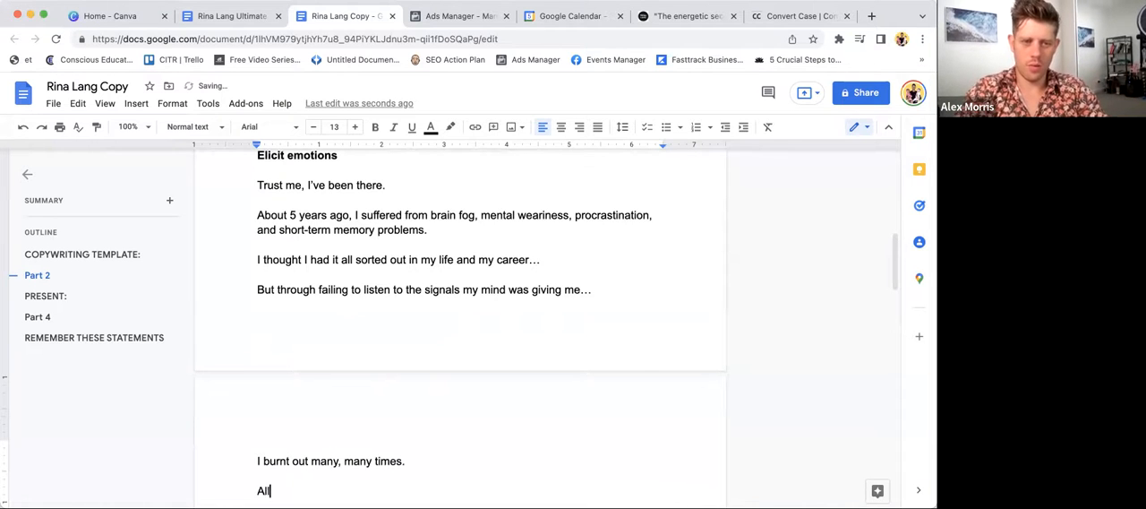
{"action": "type", "text": " in the pursi"}
{"action": "type", "text": "uit of '"}
{"action": "type", "text": "succ"}
{"action": "key", "text": "BackSpace"}
{"action": "key", "text": "BackSpace"}
{"action": "type", "text": "ccess"}
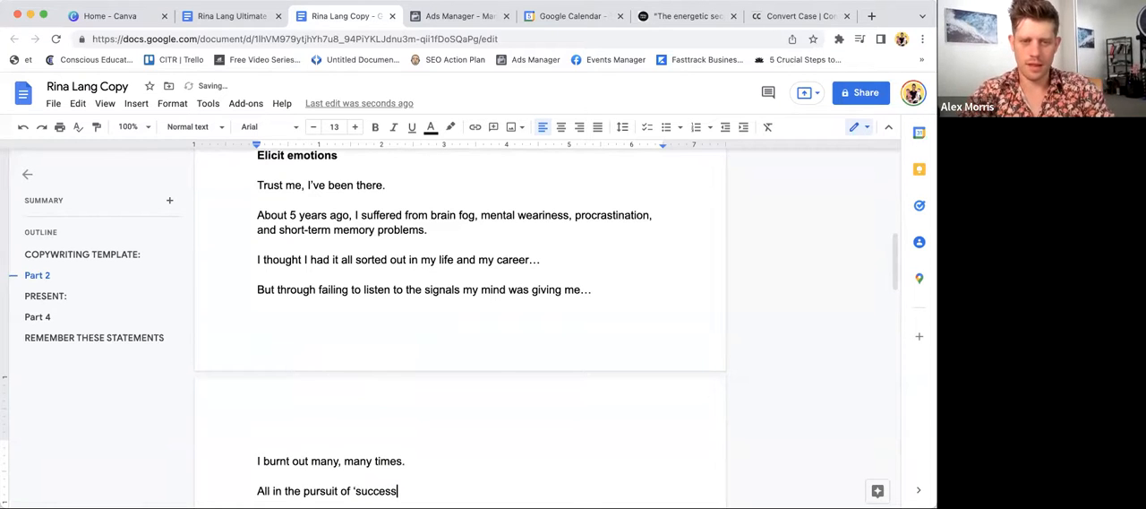
{"action": "type", "text": "'."}
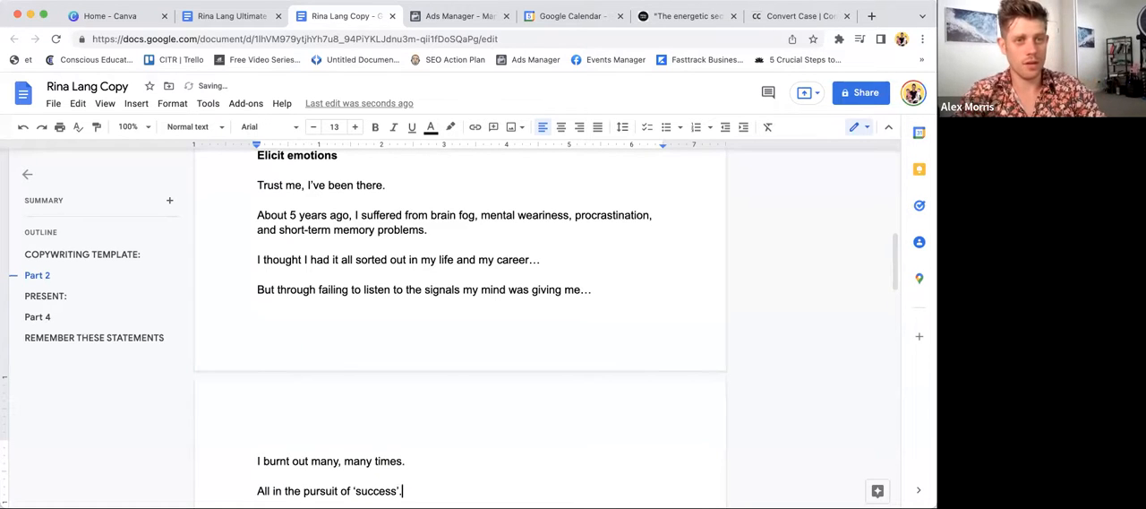
{"action": "key", "text": "Return"}
{"action": "key", "text": "Return"}
{"action": "key", "text": "super+v"}
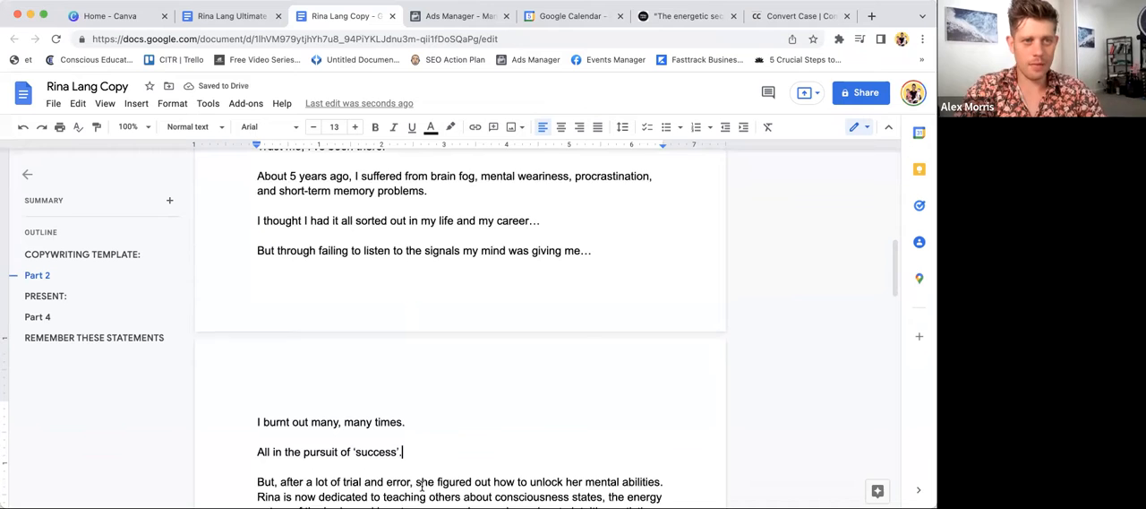
- Add a new paragraph below the "success" line reading "For me, it took a year long sabbatical, lots of travel,"
{"action": "key", "text": "Return"}
{"action": "key", "text": "Return"}
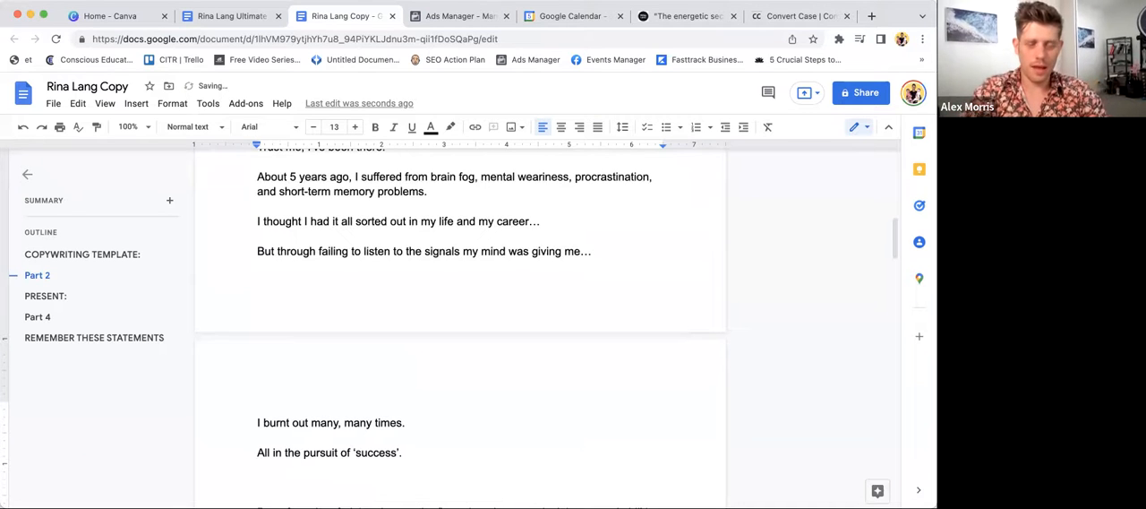
{"action": "scroll", "coordinate": [430, 473], "scroll_direction": "down", "scroll_amount": 3}
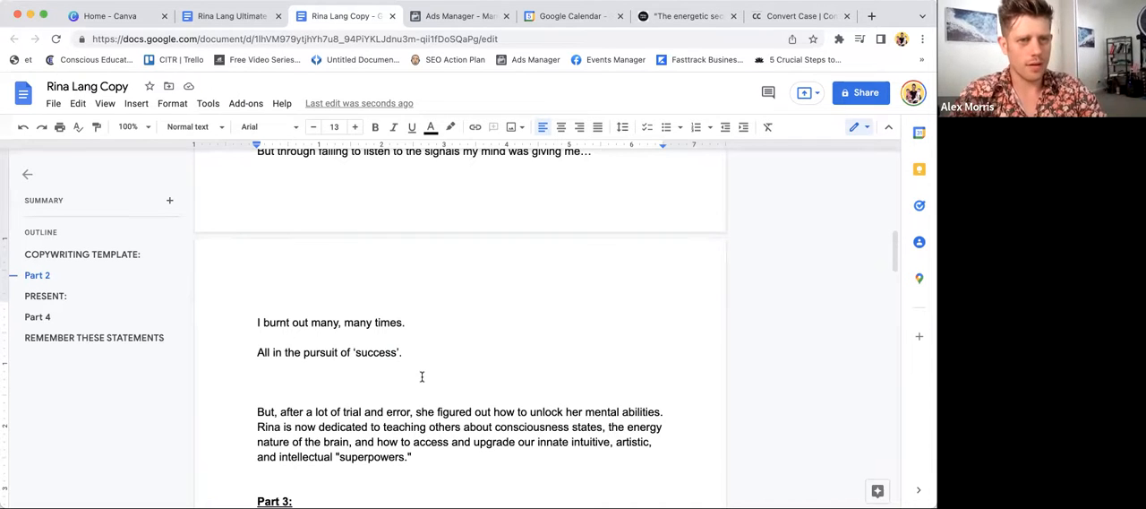
{"action": "type", "text": "For me, it "}
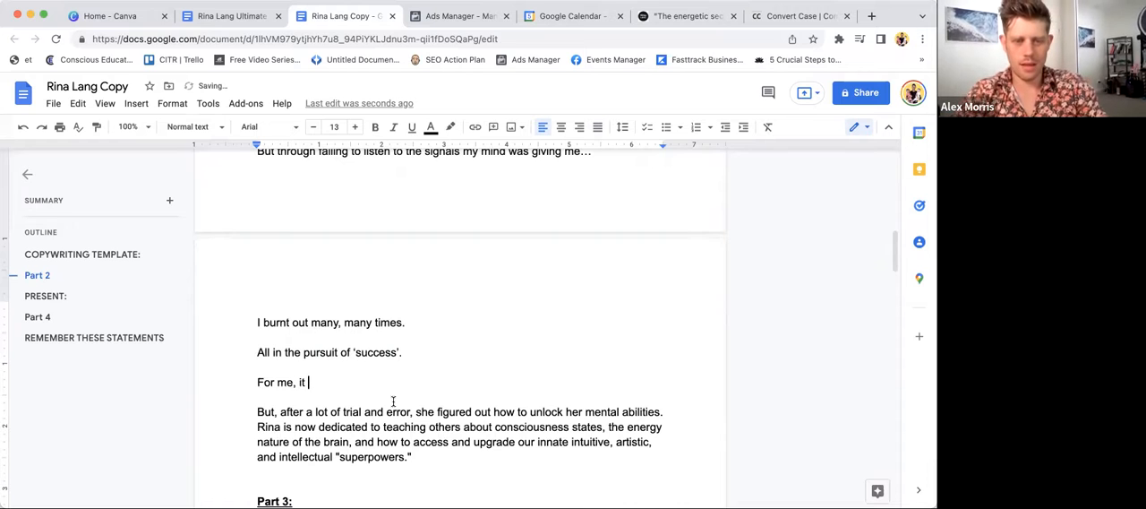
{"action": "type", "text": "took "}
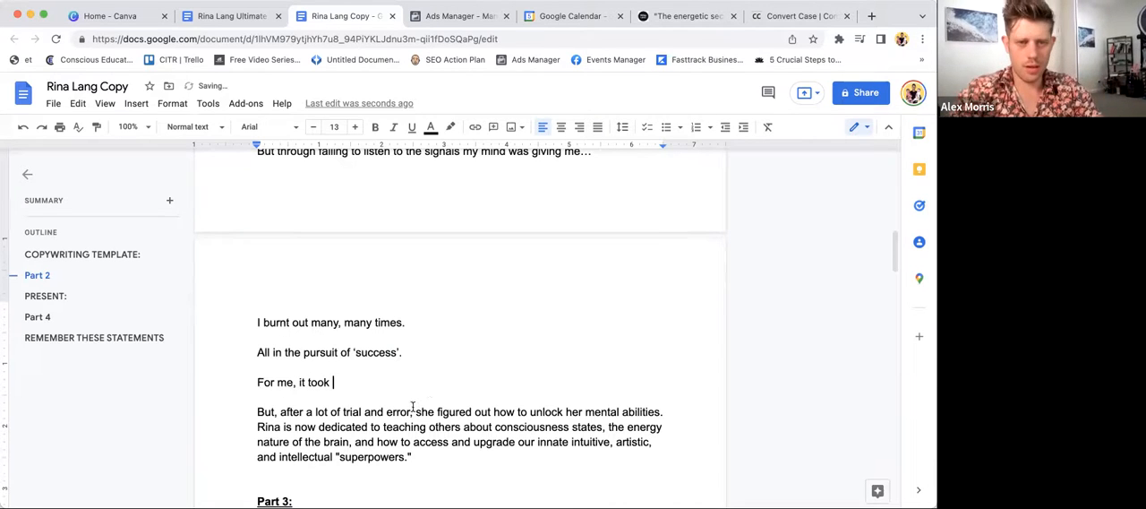
{"action": "type", "text": "a year long"}
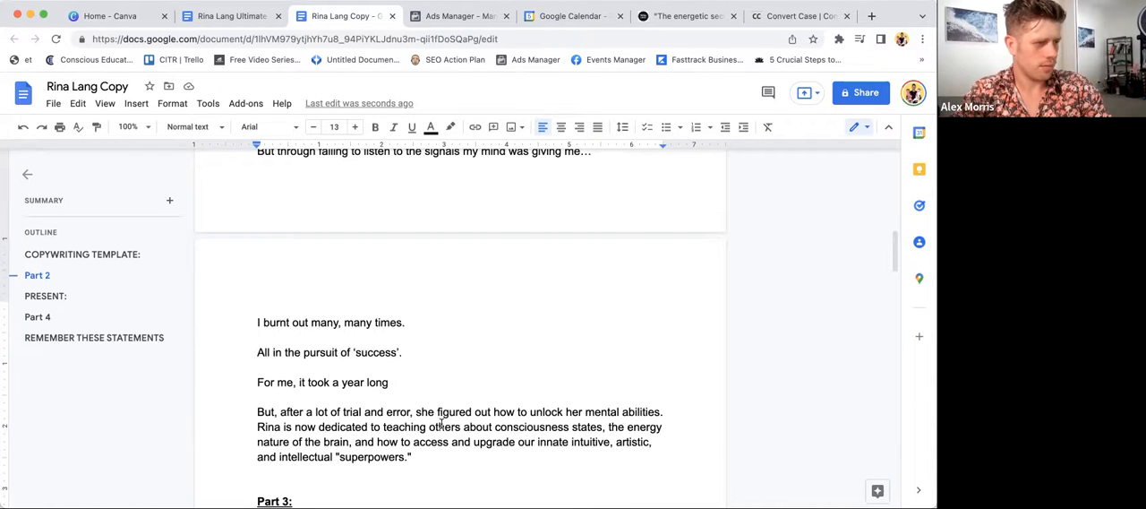
{"action": "type", "text": "sabbatic"}
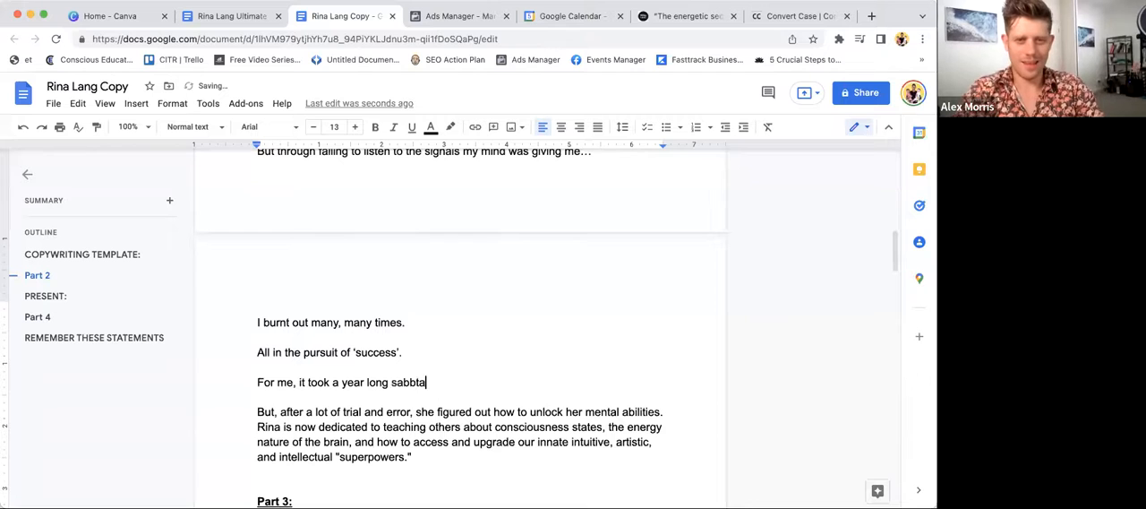
{"action": "type", "text": "al"}
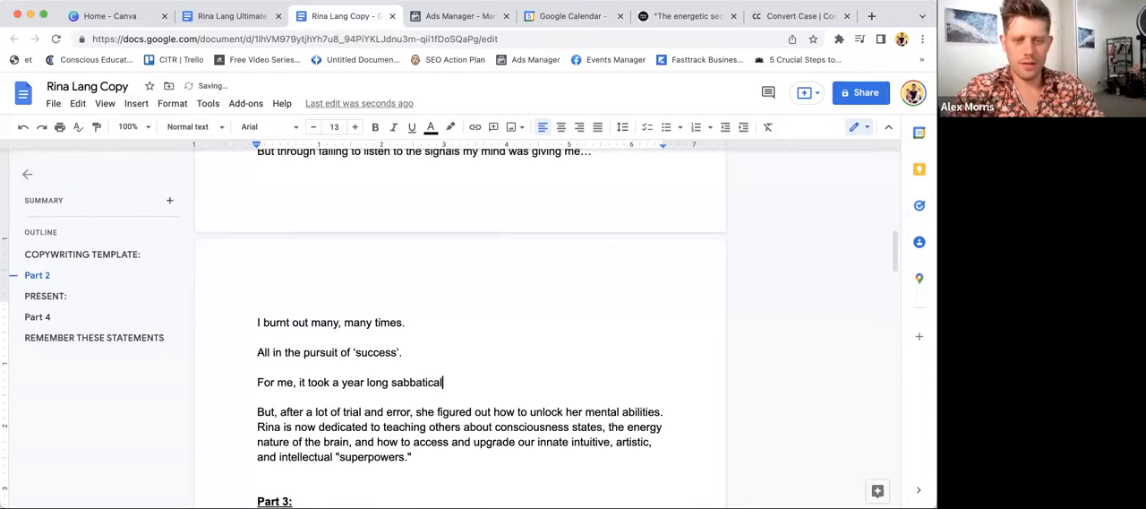
{"action": "type", "text": ", lots o"}
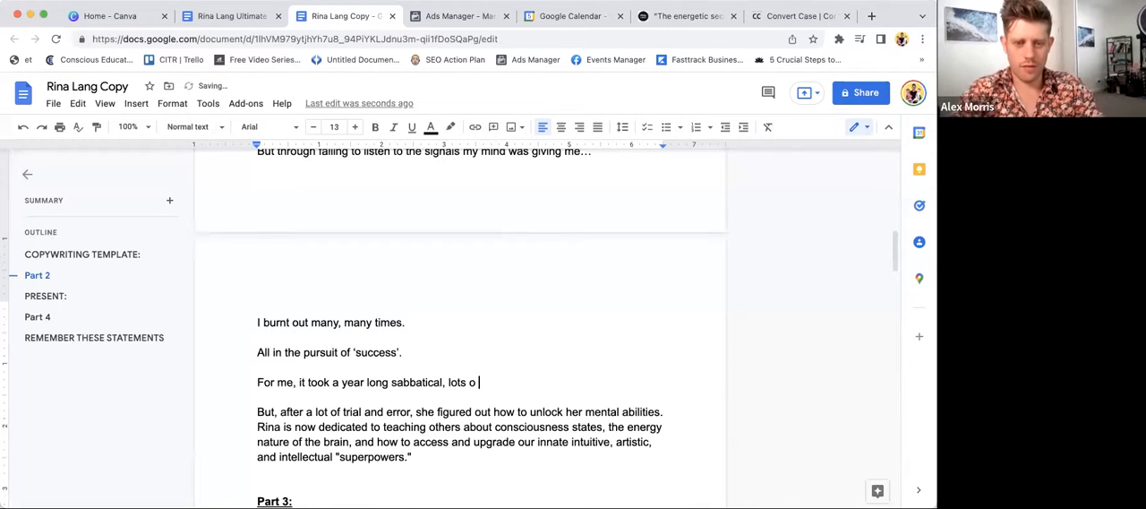
{"action": "type", "text": " fo"}
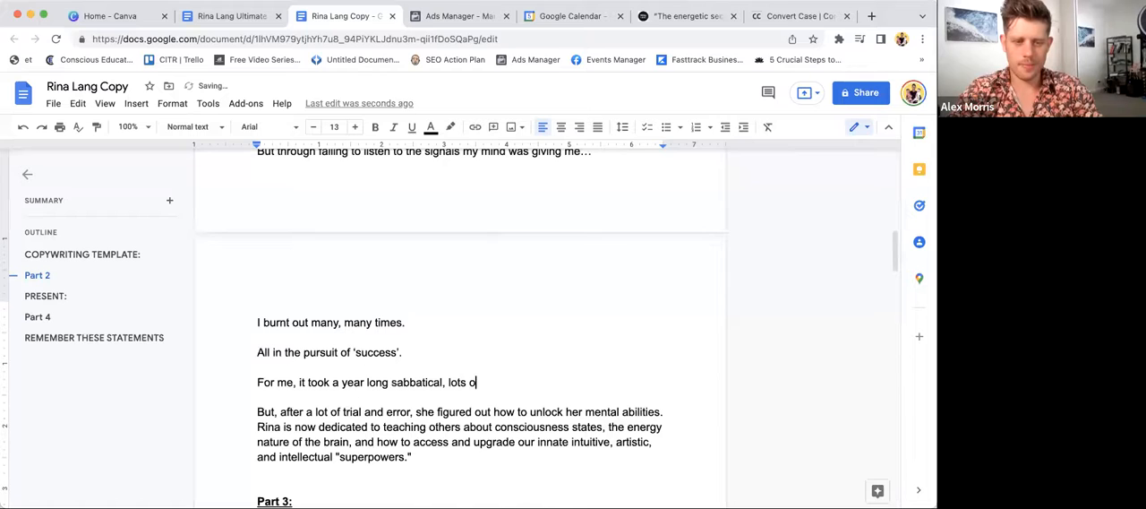
{"action": "type", "text": "f travel,"}
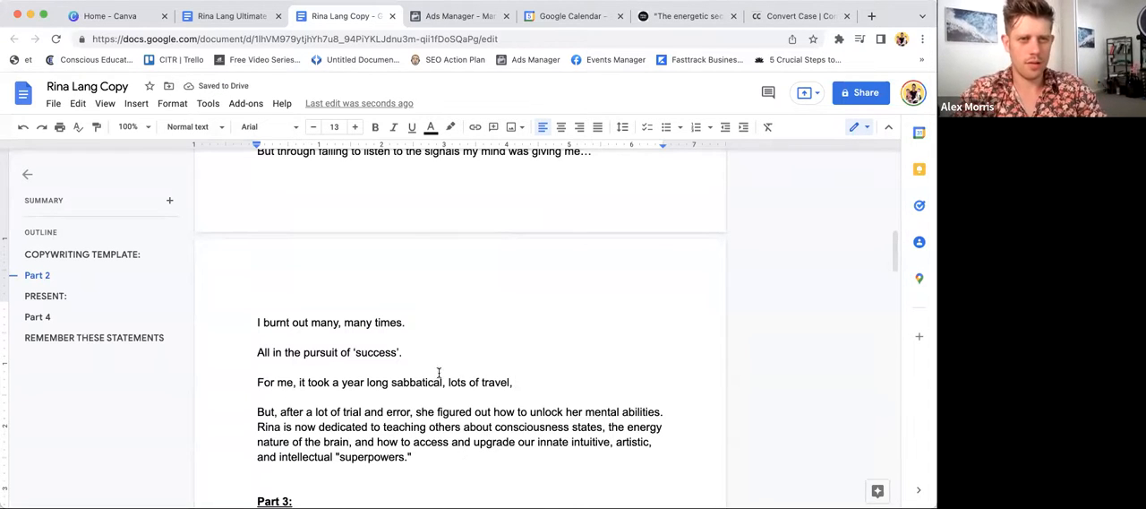
- Complete the sabbatical sentence with "lots of yoga, meditation and every book and course I could get my hands on."
{"action": "type", "text": "lots of yogf"}
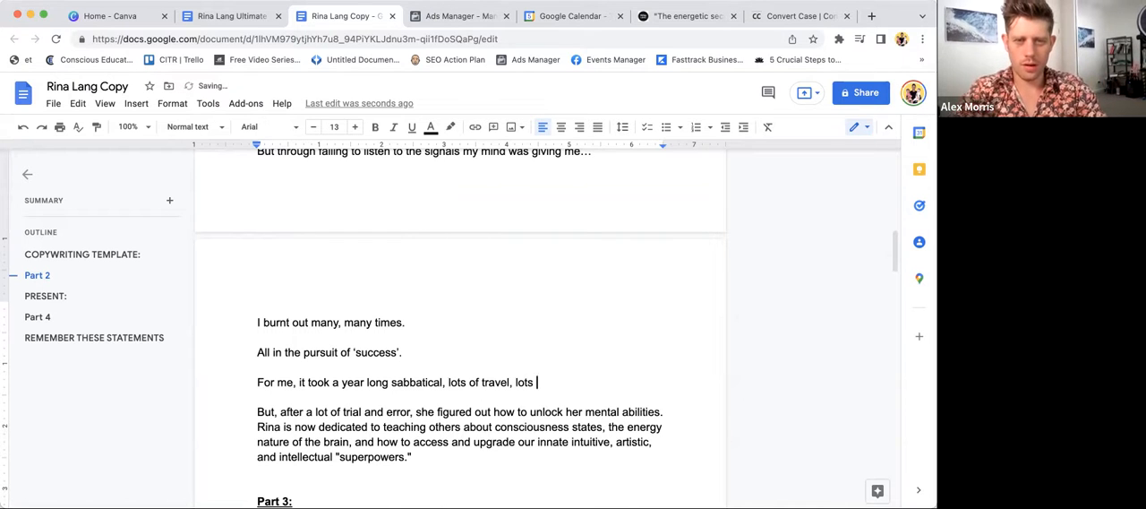
{"action": "key", "text": "BackSpace"}
{"action": "type", "text": "a, meditait"}
{"action": "key", "text": "BackSpace"}
{"action": "key", "text": "BackSpace"}
{"action": "type", "text": "tion "}
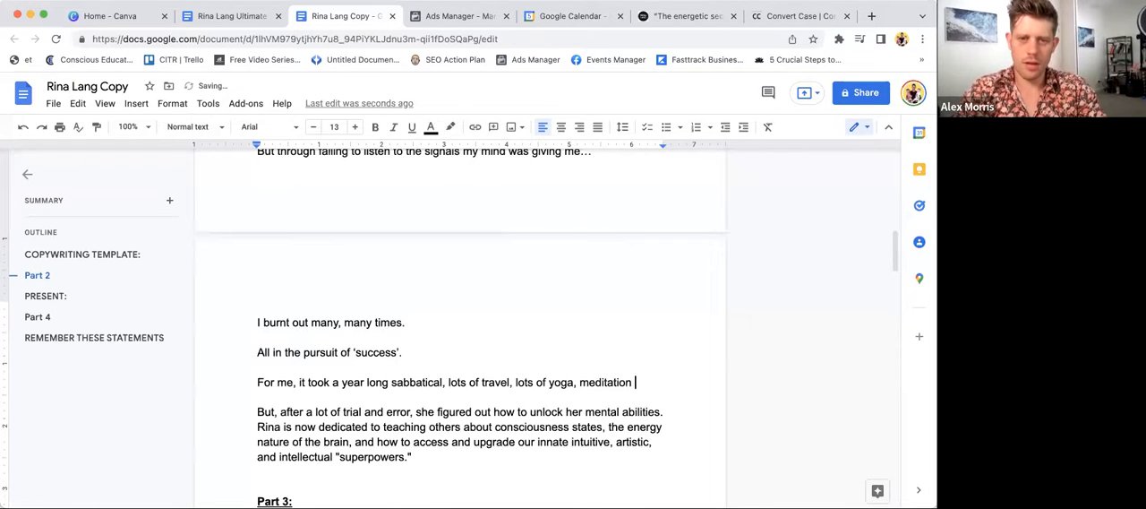
{"action": "type", "text": "and every book and "}
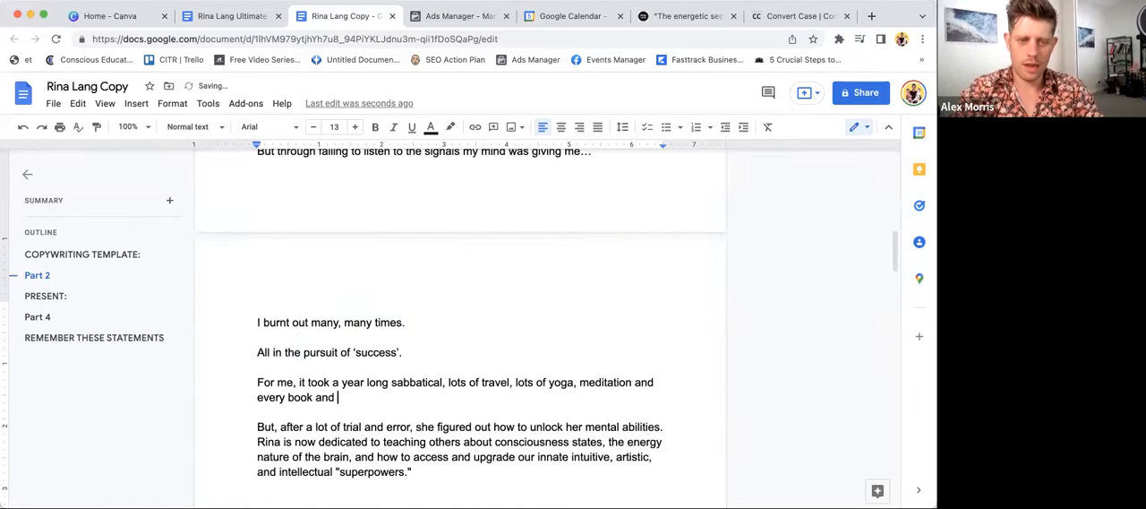
{"action": "type", "text": "course I could get my hands on"}
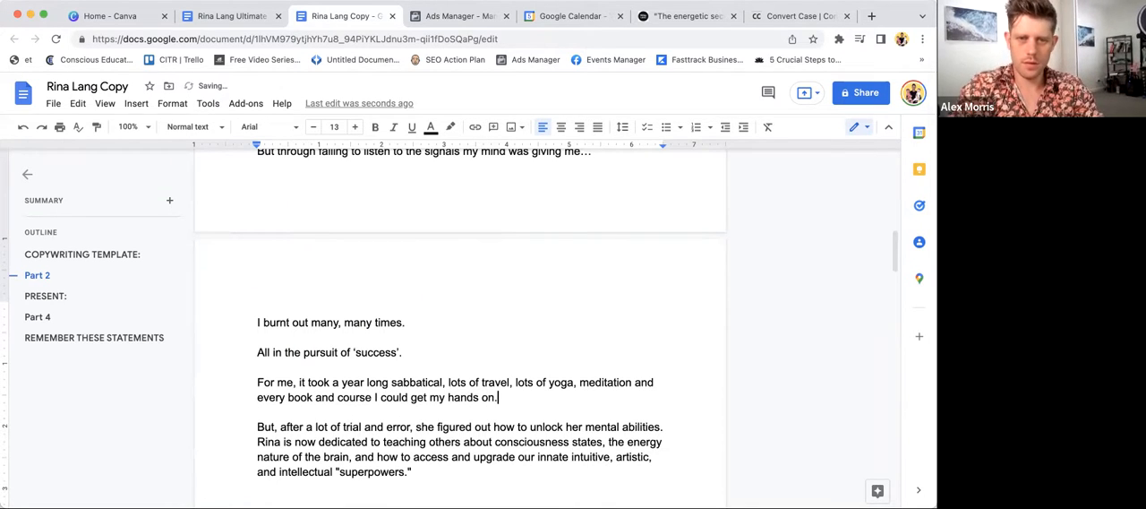
{"action": "type", "text": "."}
- Start a new paragraph with "Eventually," and append a copy of "after a lot of trial and error, she figured out how to unlock her mental abilities"
{"action": "key", "text": "Return"}
{"action": "scroll", "coordinate": [461, 182], "scroll_direction": "down", "scroll_amount": 1}
{"action": "type", "text": "EVer"}
{"action": "key", "text": "BackSpace"}
{"action": "key", "text": "BackSpace"}
{"action": "key", "text": "BackSpace"}
{"action": "type", "text": "ventually,"}
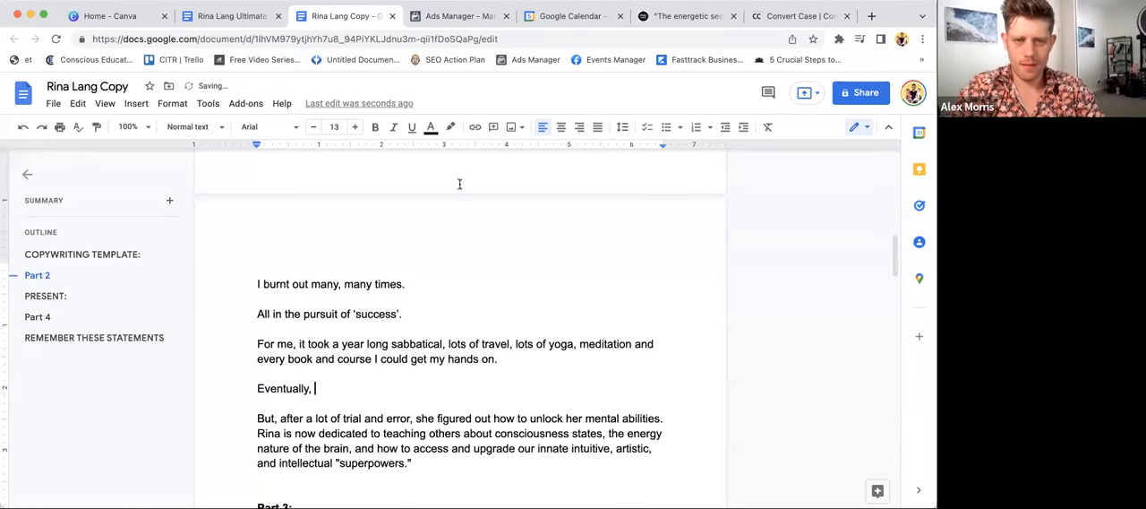
{"action": "left_click_drag", "start_coordinate": [281, 419], "coordinate": [643, 419]}
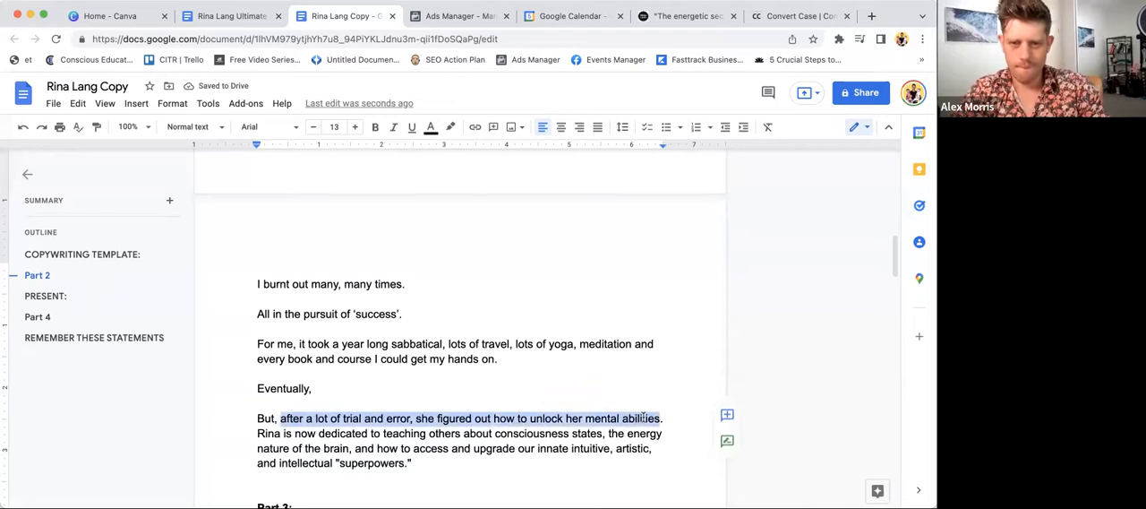
{"action": "key", "text": "ctrl+c"}
{"action": "left_click", "coordinate": [484, 388]}
{"action": "key", "text": "ctrl+v"}
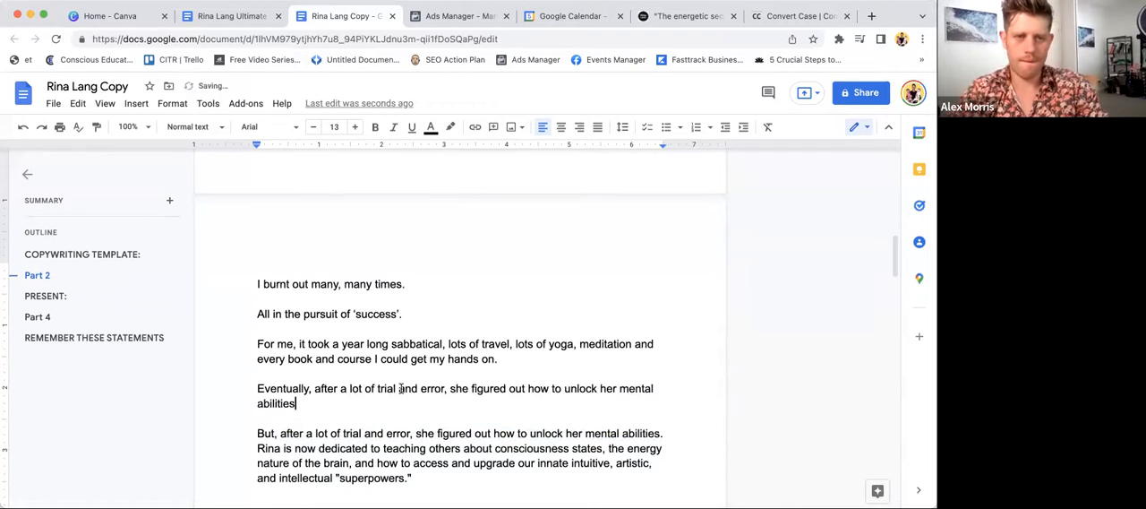
- Reword the "Eventually" sentence in first person as "I figured out how to unlock the full power of my mind and brain,"
{"action": "double_click", "coordinate": [464, 388]}
{"action": "type", "text": "I"}
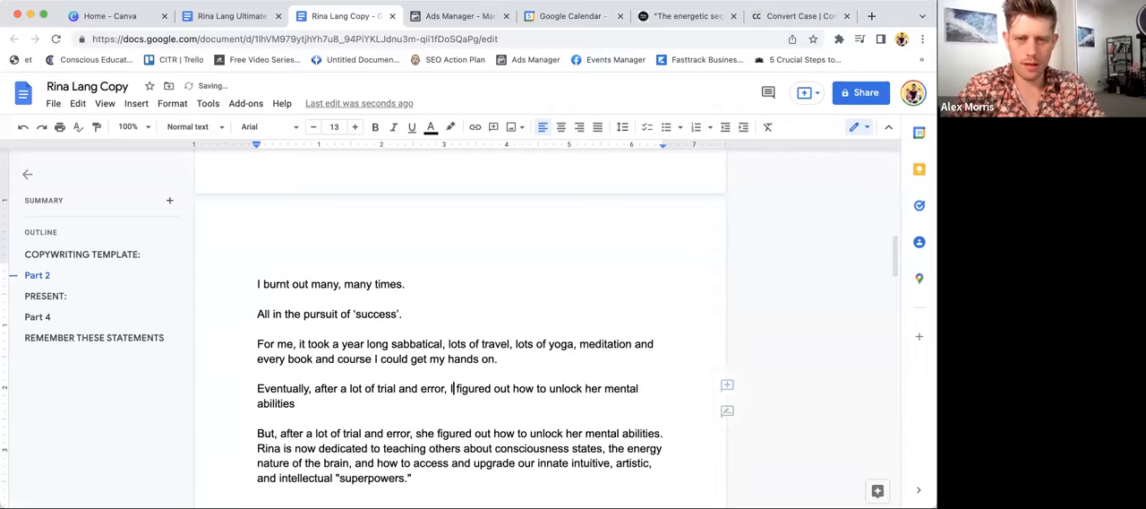
{"action": "double_click", "coordinate": [594, 388]}
{"action": "type", "text": "the full power of my mind and brain,"}
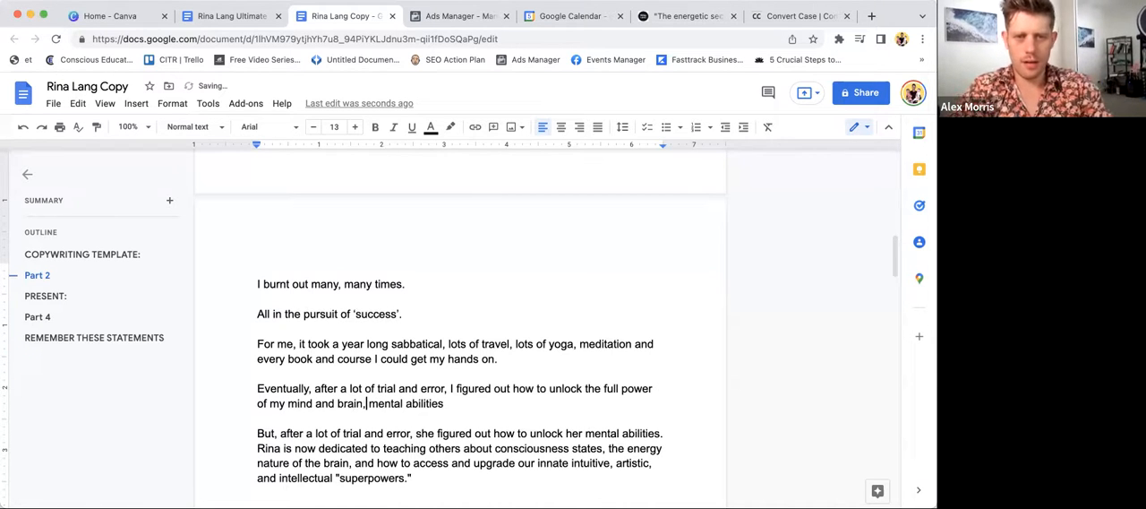
- Replace the remaining "mental abilities" wording with "and have been able to operate at a higher level ever since."
{"action": "type", "text": "and"}
{"action": "left_click_drag", "start_coordinate": [390, 404], "coordinate": [472, 404]}
{"action": "type", "text": "have"}
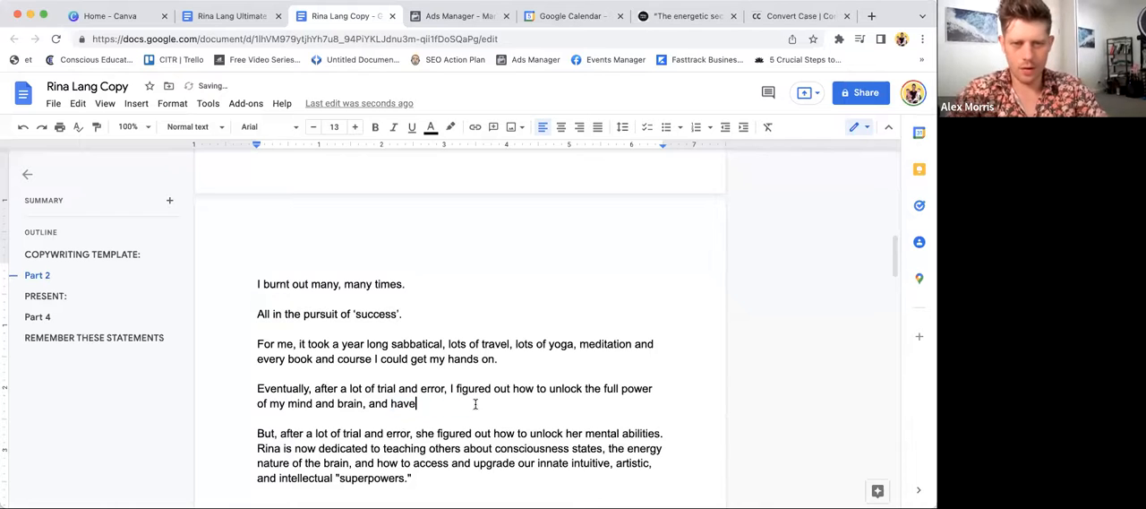
{"action": "type", "text": " been able to operate at a hug"}
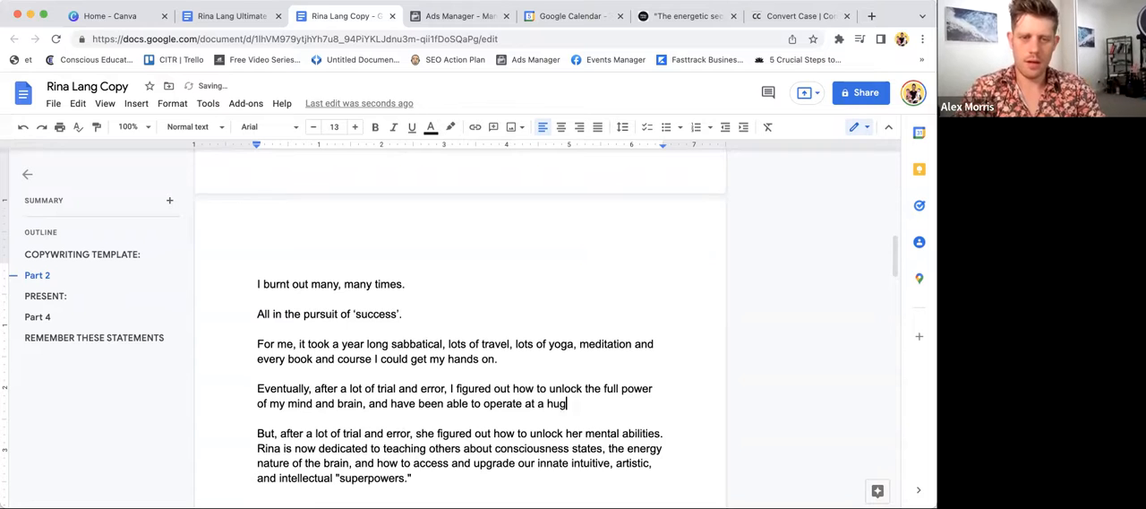
{"action": "key", "text": "BackSpace"}
{"action": "key", "text": "BackSpace"}
{"action": "type", "text": "igher level ever since."}
- List the benefits "More Energy", "More Clarity" and "Better Memory" on separate lines below the "Eventually" paragraph
{"action": "key", "text": "Return"}
{"action": "key", "text": "Return"}
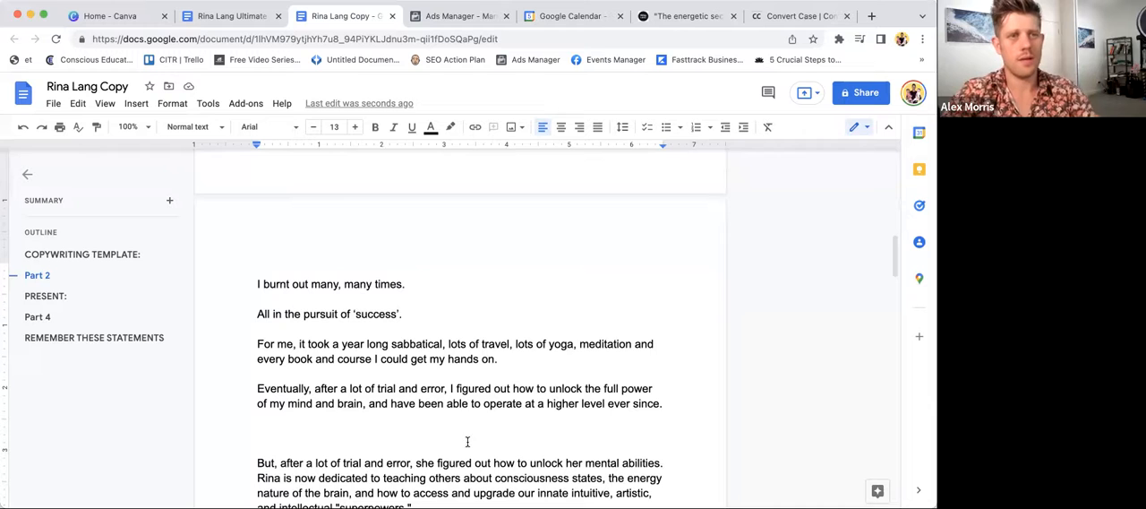
{"action": "type", "text": "More Energy"}
{"action": "key", "text": "Return"}
{"action": "type", "text": "More Clarity"}
{"action": "key", "text": "Return"}
{"action": "key", "text": "BackSpace"}
{"action": "key", "text": "BackSpace"}
{"action": "key", "text": "BackSpace"}
{"action": "key", "text": "BackSpace"}
{"action": "key", "text": "BackSpace"}
{"action": "type", "text": "l"}
{"action": "key", "text": "BackSpace"}
{"action": "key", "text": "BackSpace"}
{"action": "type", "text": "larity"}
{"action": "key", "text": "Return"}
{"action": "type", "text": "Better Memory"}
- Add "And all round happier than I've ever been." as a separate paragraph below the benefits list
{"action": "key", "text": "Return"}
{"action": "key", "text": "Return"}
{"action": "type", "text": "And all round"}
{"action": "scroll", "coordinate": [483, 460], "scroll_direction": "down", "scroll_amount": 1}
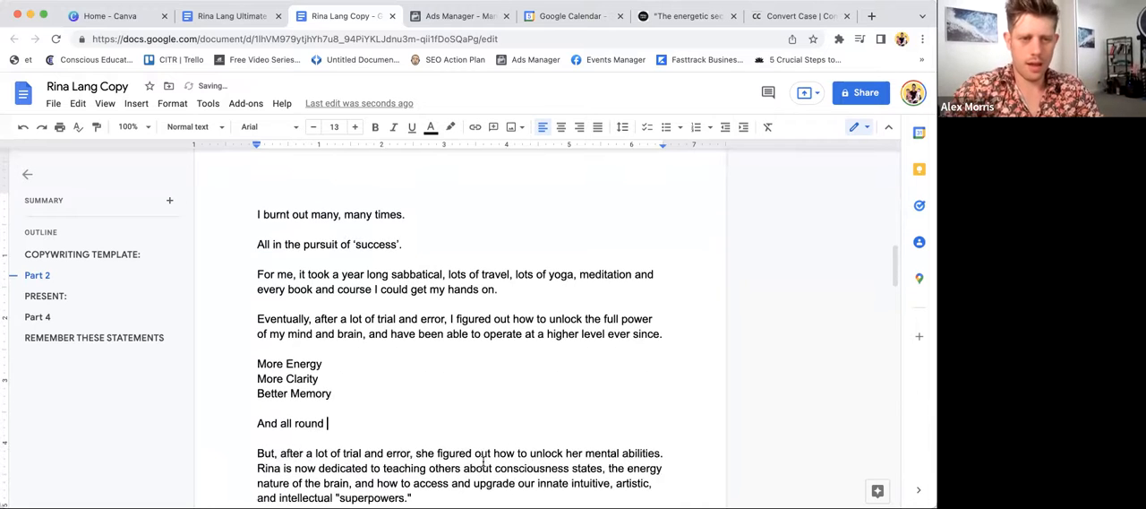
{"action": "scroll", "coordinate": [483, 461], "scroll_direction": "down", "scroll_amount": 1}
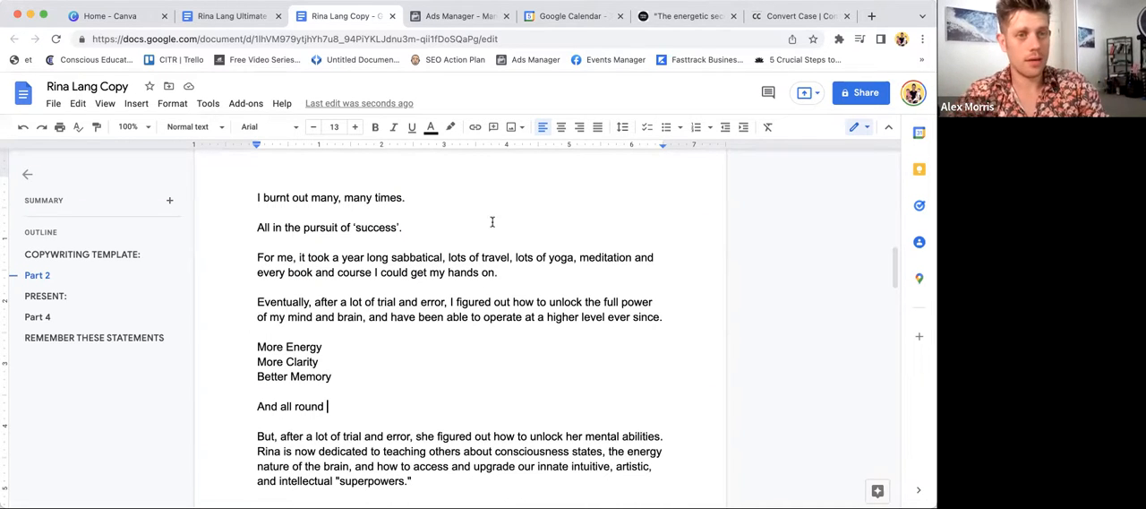
{"action": "type", "text": "happier t"}
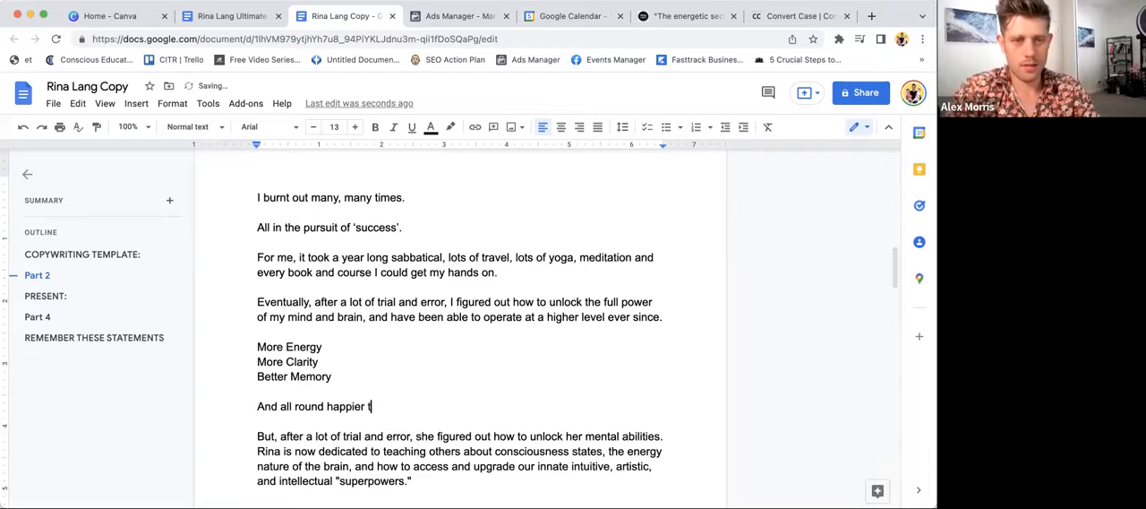
{"action": "type", "text": "han I've ever been"}
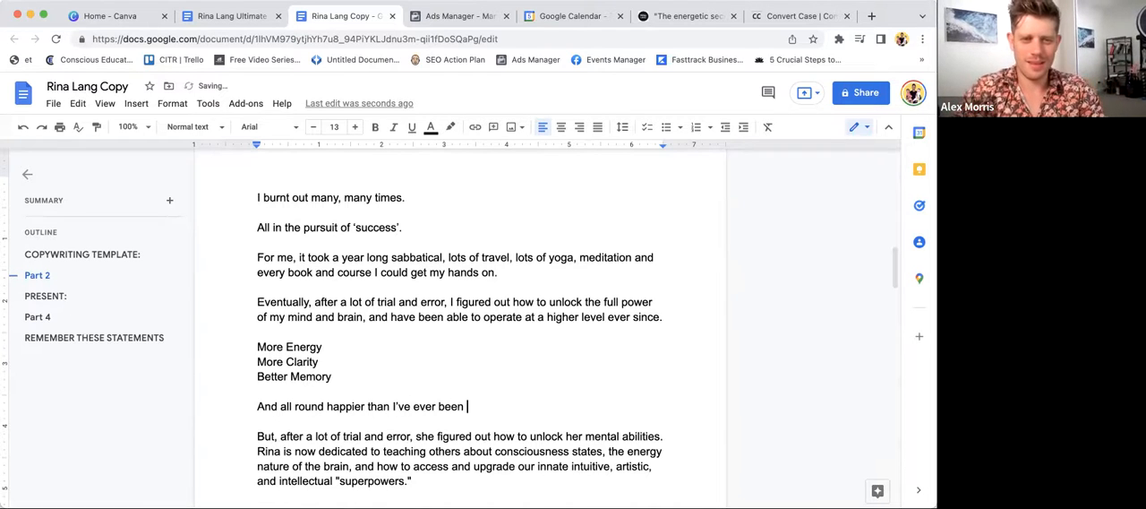
{"action": "scroll", "coordinate": [399, 324], "scroll_direction": "down", "scroll_amount": 3}
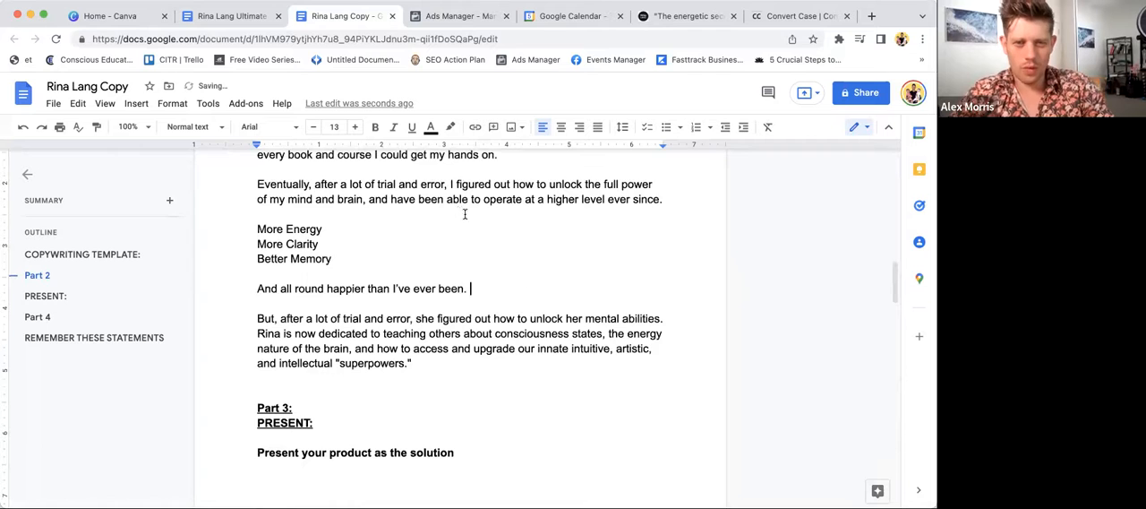
- Review the Part 2 story from "Trust me, I've been there." through the benefits list and closing lines
{"action": "left_click", "coordinate": [516, 320]}
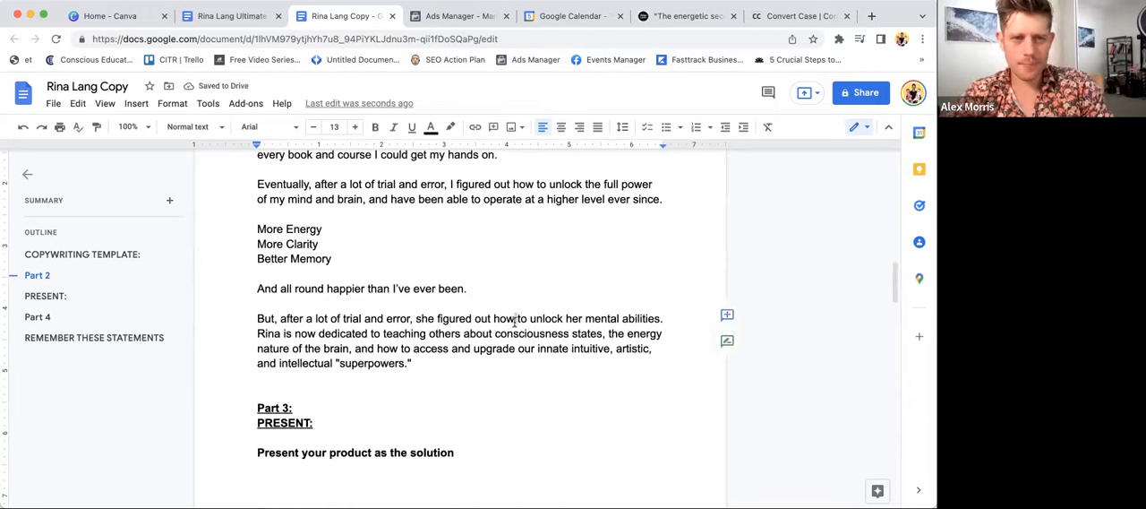
{"action": "scroll", "coordinate": [279, 315], "scroll_direction": "up", "scroll_amount": 10}
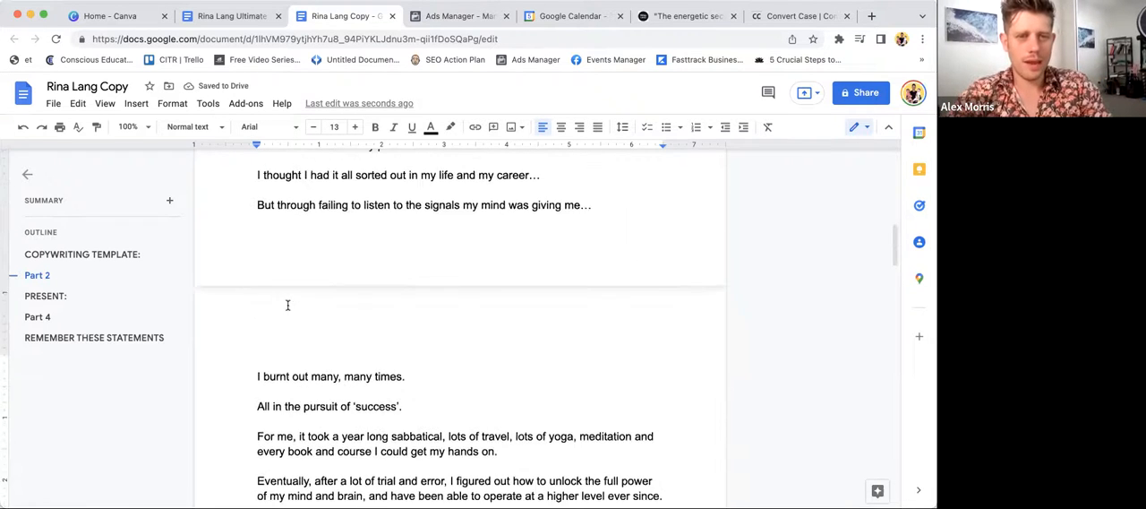
{"action": "scroll", "coordinate": [287, 304], "scroll_direction": "up", "scroll_amount": 1}
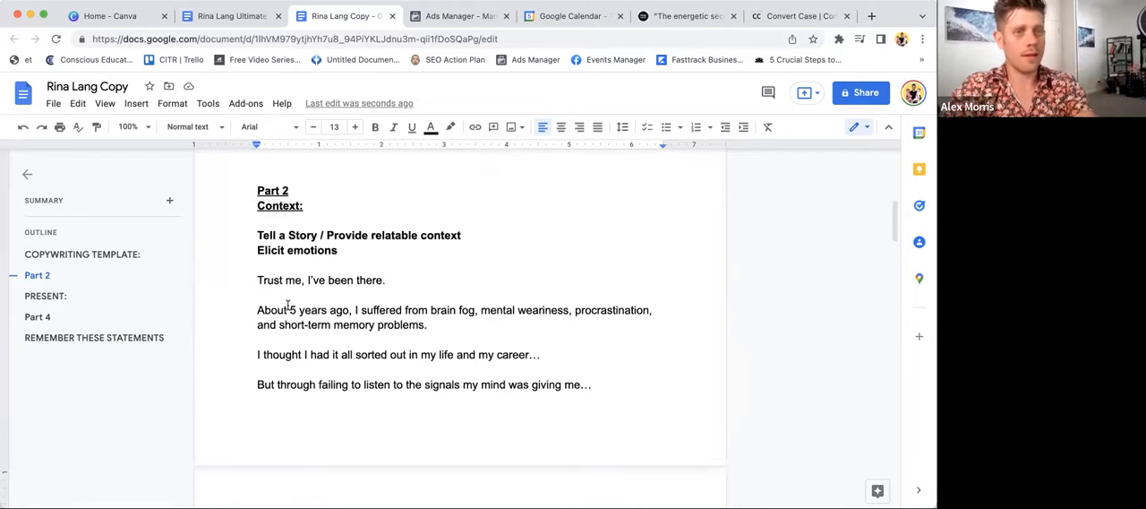
{"action": "scroll", "coordinate": [287, 305], "scroll_direction": "down", "scroll_amount": 1}
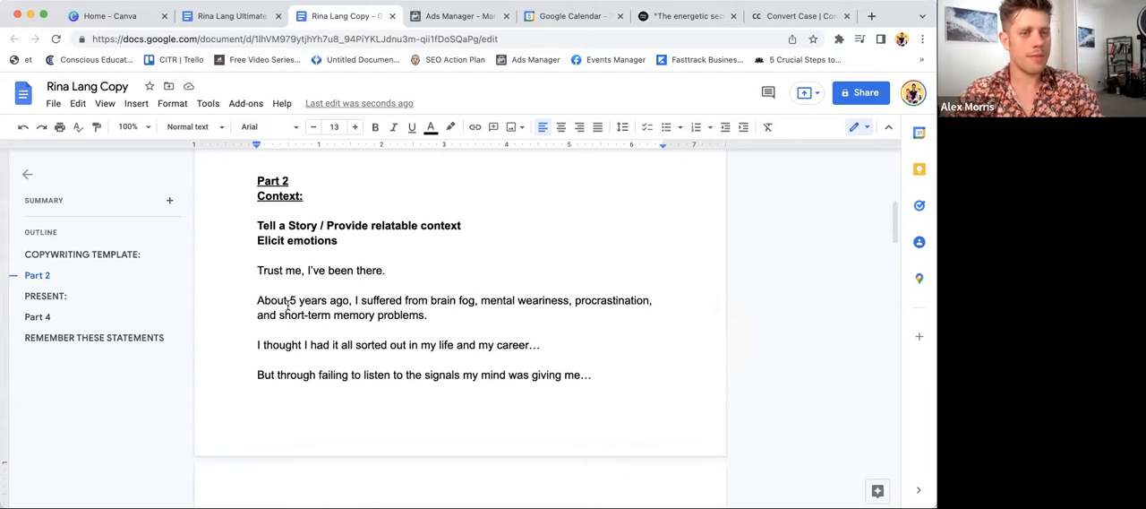
{"action": "scroll", "coordinate": [288, 304], "scroll_direction": "up", "scroll_amount": 1}
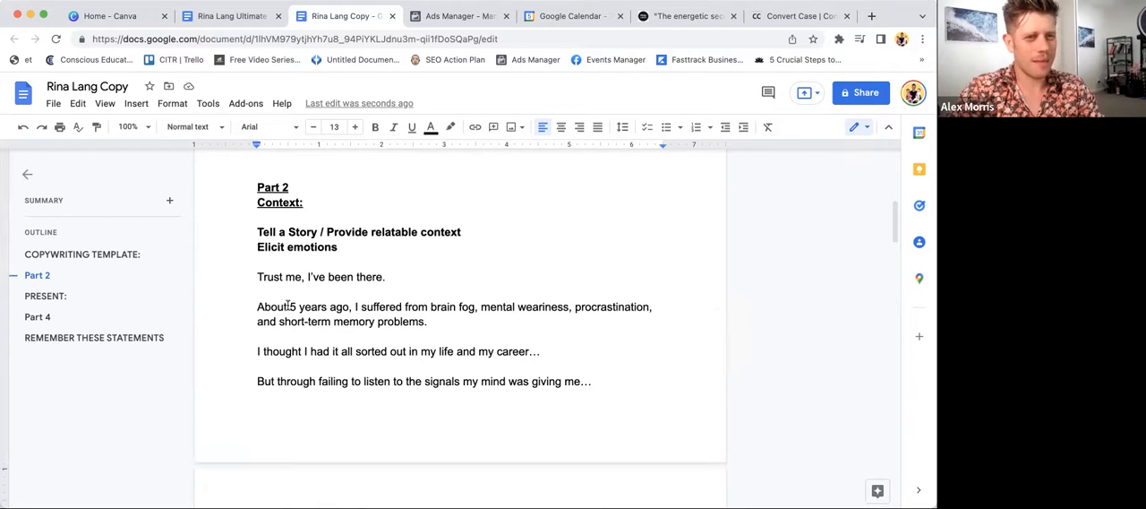
{"action": "scroll", "coordinate": [288, 306], "scroll_direction": "down", "scroll_amount": 10}
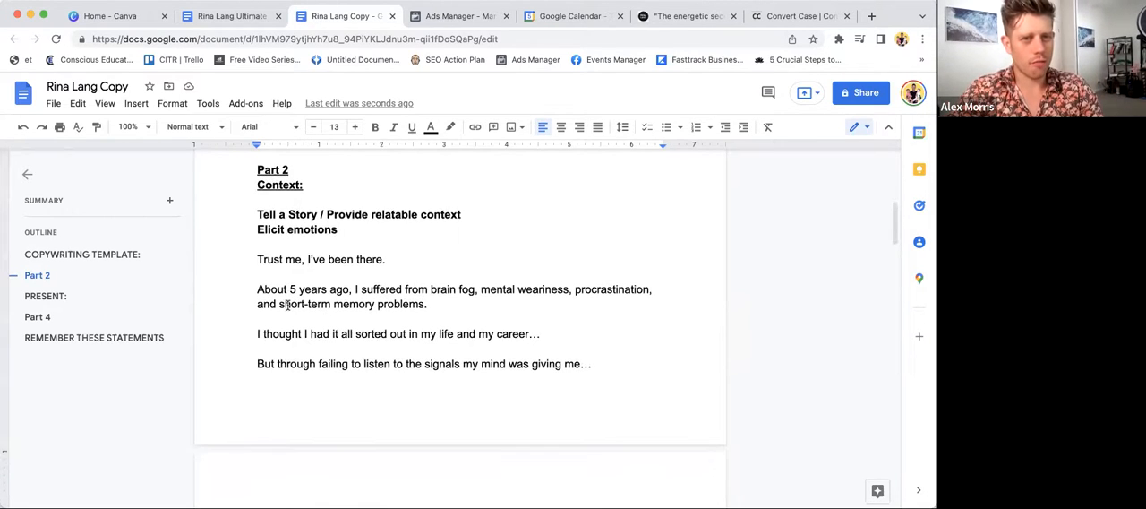
{"action": "scroll", "coordinate": [287, 306], "scroll_direction": "down", "scroll_amount": 9}
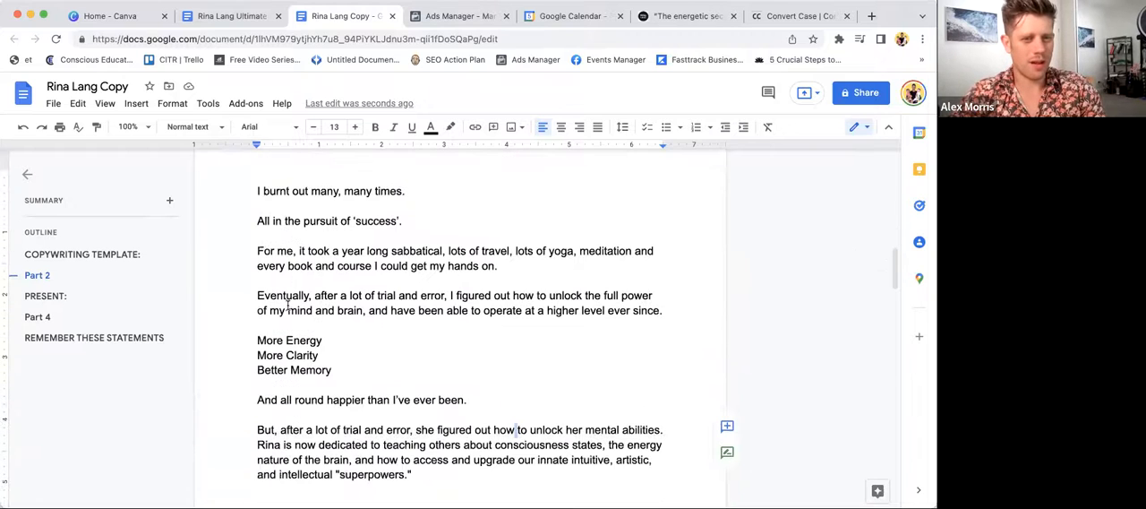
- Delete the leftover sentence starting "But, after a lot of trial and error" below the happier line
{"action": "left_click", "coordinate": [429, 468]}
{"action": "left_click", "coordinate": [258, 426]}
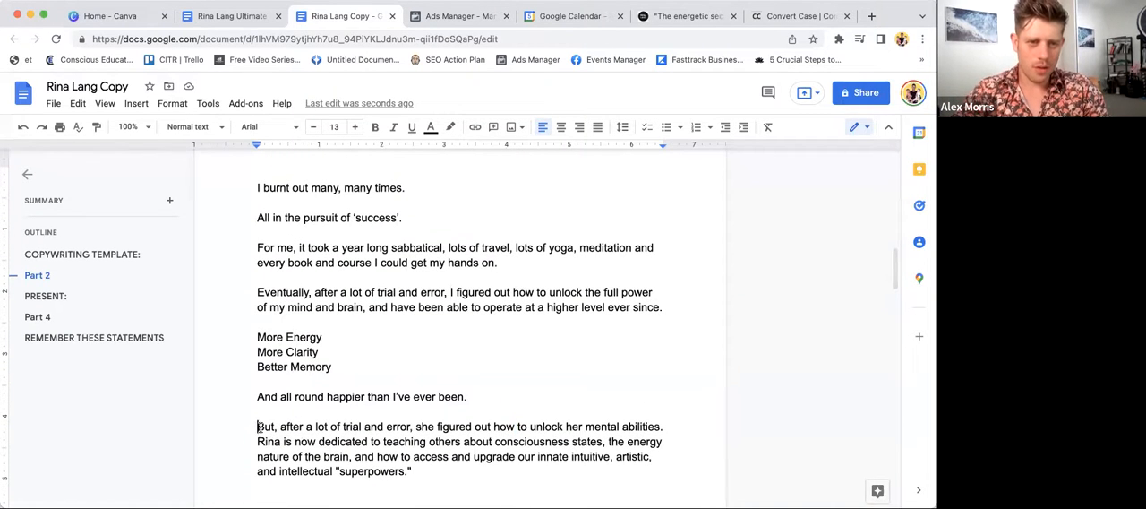
{"action": "left_click", "coordinate": [658, 426], "text": "shift"}
{"action": "key", "text": "BackSpace"}
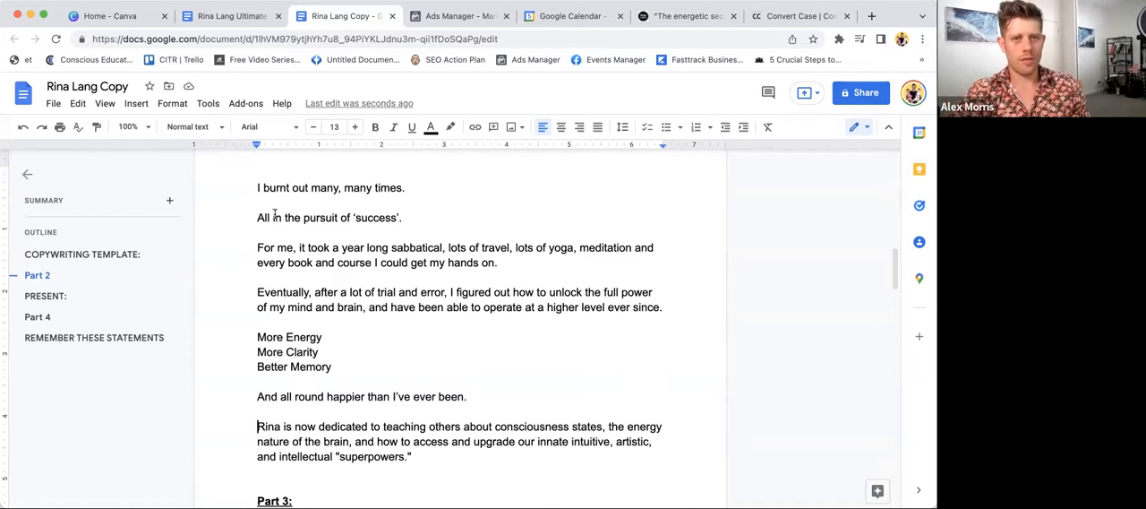
- Start a new paragraph below "And all round happier than I've ever been." with "Luckily for you, I've now been able to"
{"action": "scroll", "coordinate": [275, 215], "scroll_direction": "up", "scroll_amount": 2}
{"action": "scroll", "coordinate": [275, 214], "scroll_direction": "down", "scroll_amount": 5}
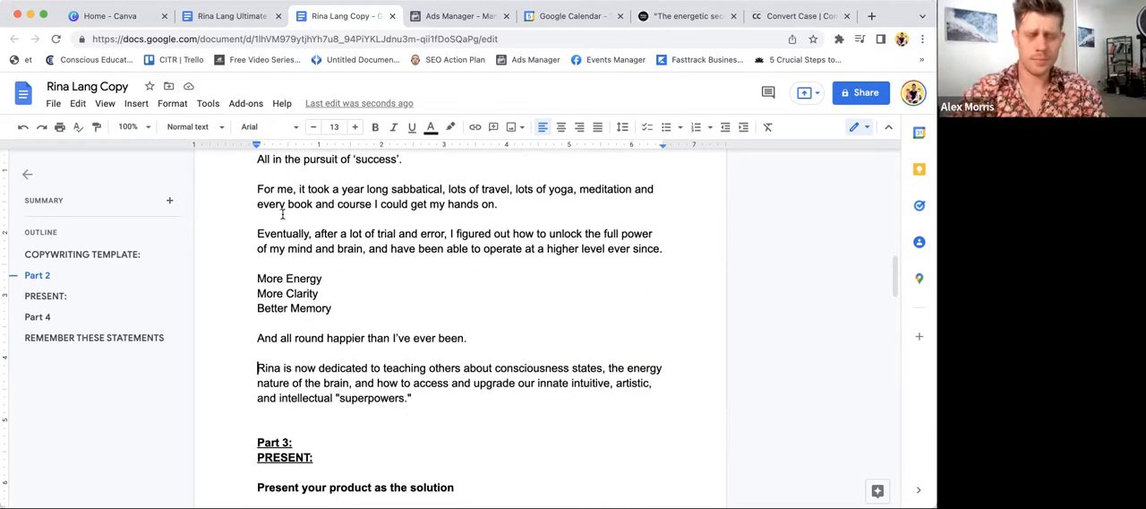
{"action": "left_click", "coordinate": [469, 339]}
{"action": "key", "text": "Return"}
{"action": "key", "text": "Return"}
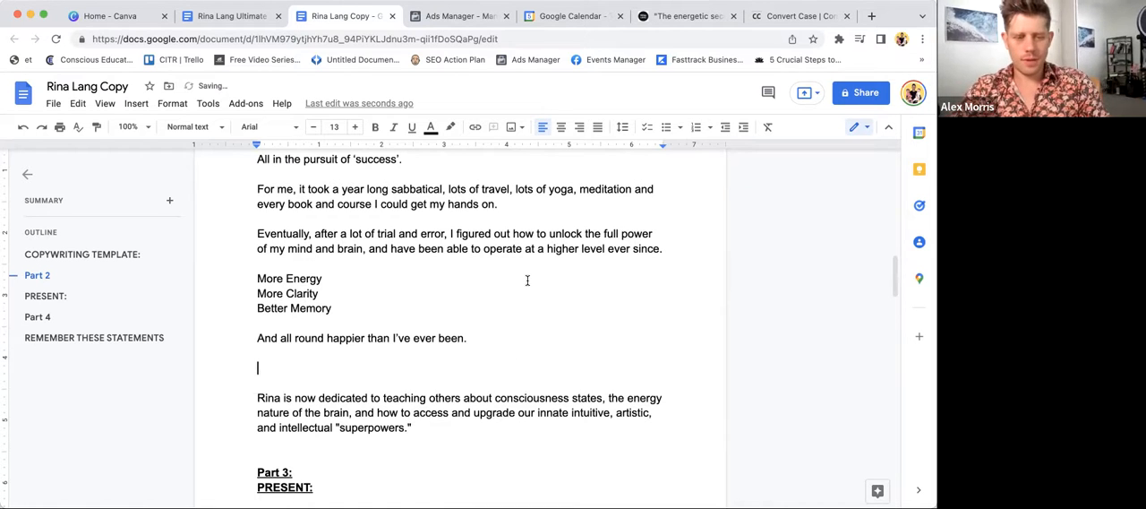
{"action": "type", "text": "Lucki"}
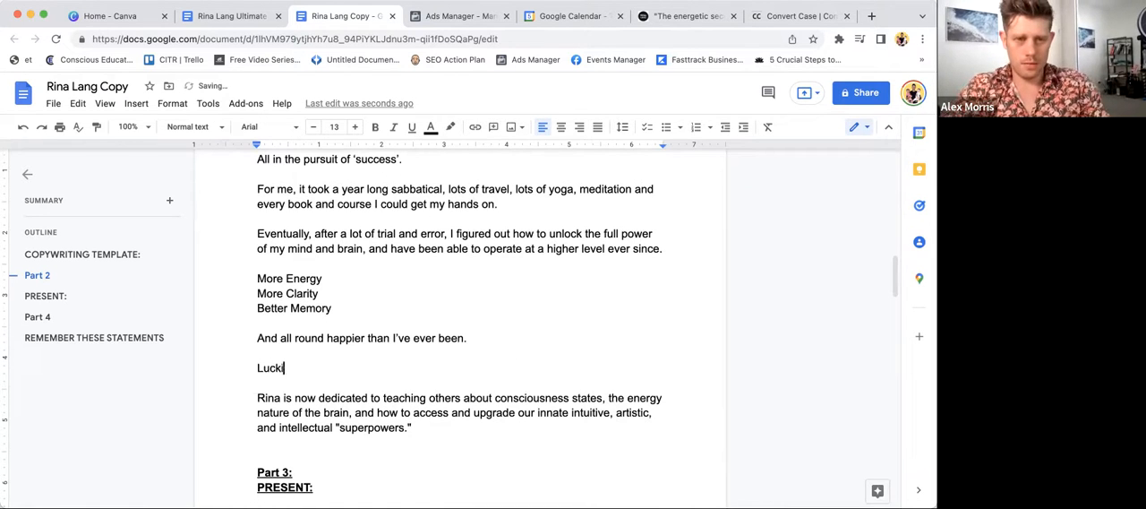
{"action": "type", "text": "ly for you,"}
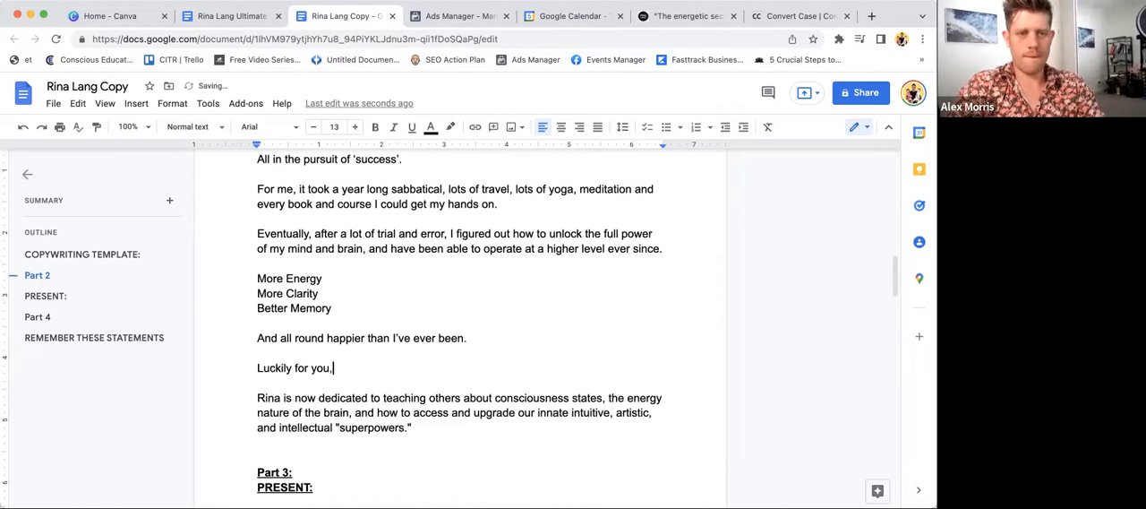
{"action": "type", "text": " I've "}
{"action": "type", "text": "now been able to"}
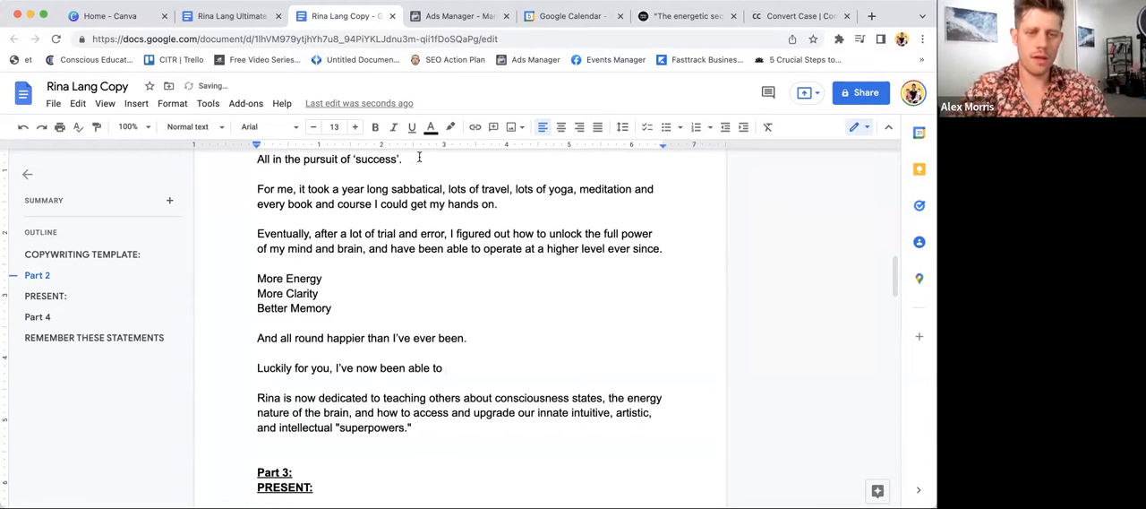
- Continue the "Luckily for you" sentence with "condense everything I learnt over the past 5 years into"
{"action": "scroll", "coordinate": [260, 323], "scroll_direction": "down", "scroll_amount": 3}
{"action": "left_click_drag", "start_coordinate": [250, 308], "coordinate": [540, 343]}
{"action": "left_click", "coordinate": [540, 343]}
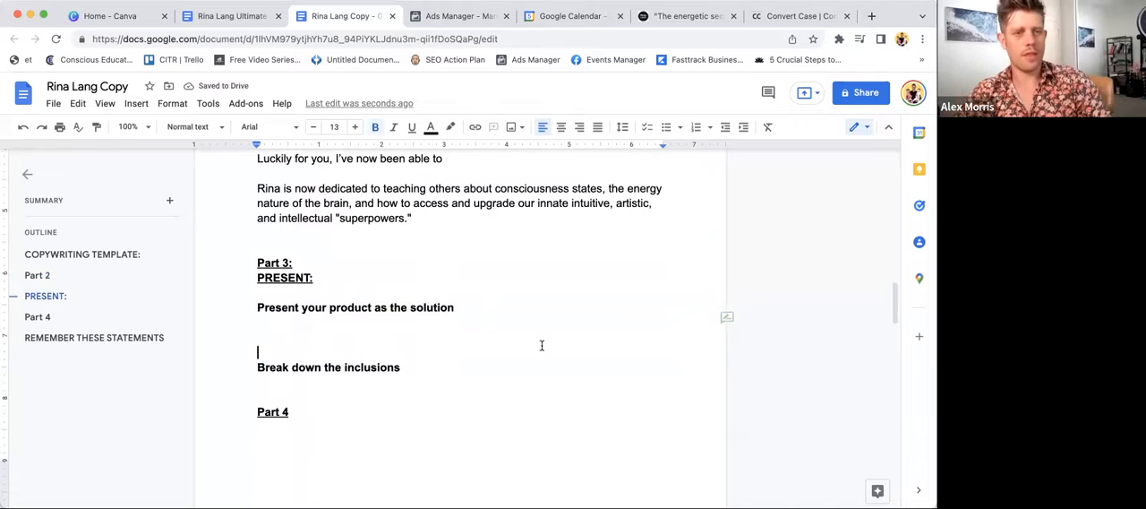
{"action": "scroll", "coordinate": [540, 350], "scroll_direction": "up", "scroll_amount": 2}
{"action": "left_click", "coordinate": [479, 275]}
{"action": "type", "text": "con"}
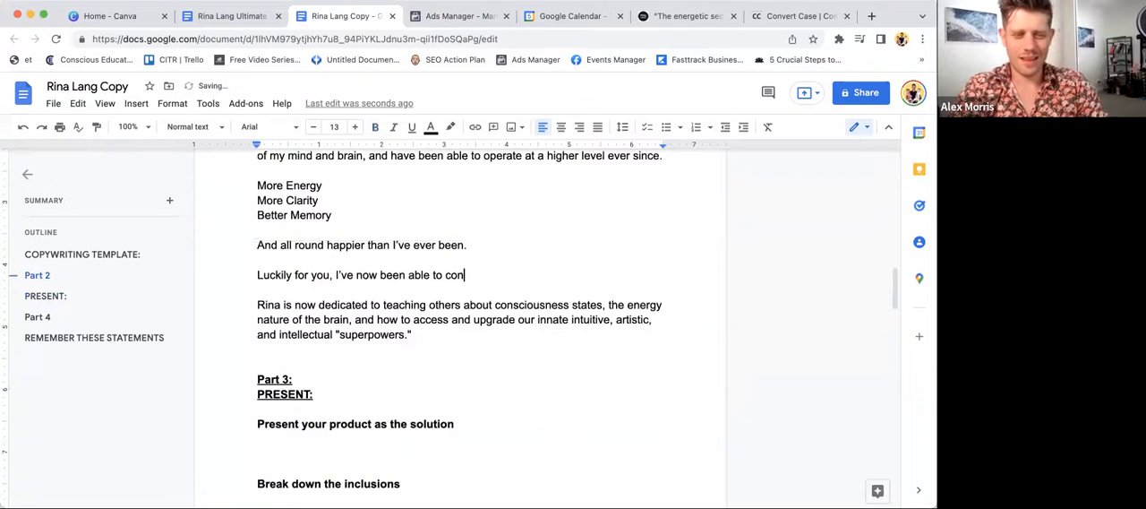
{"action": "type", "text": "dense ev"}
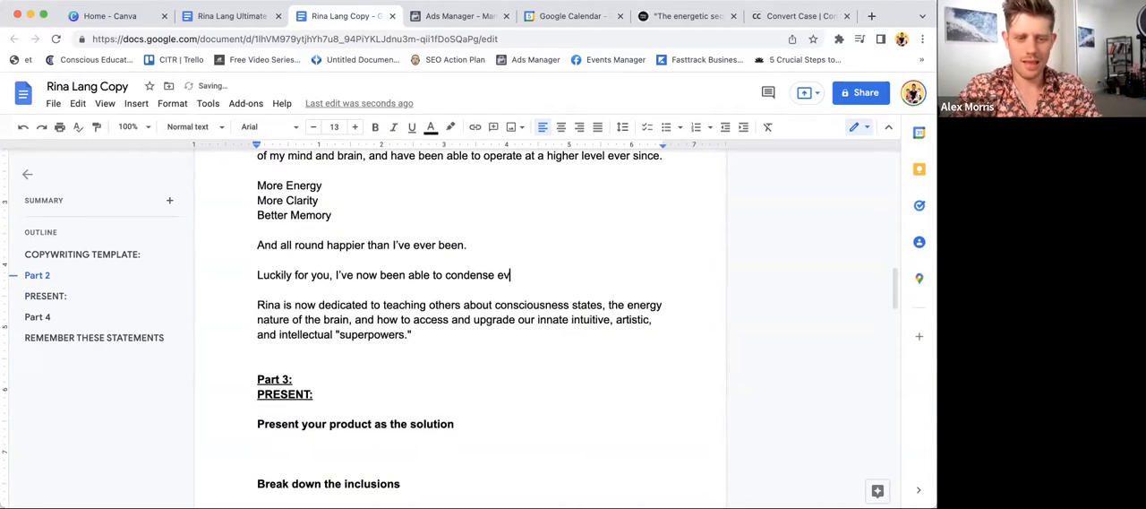
{"action": "type", "text": "erything I learnt o"}
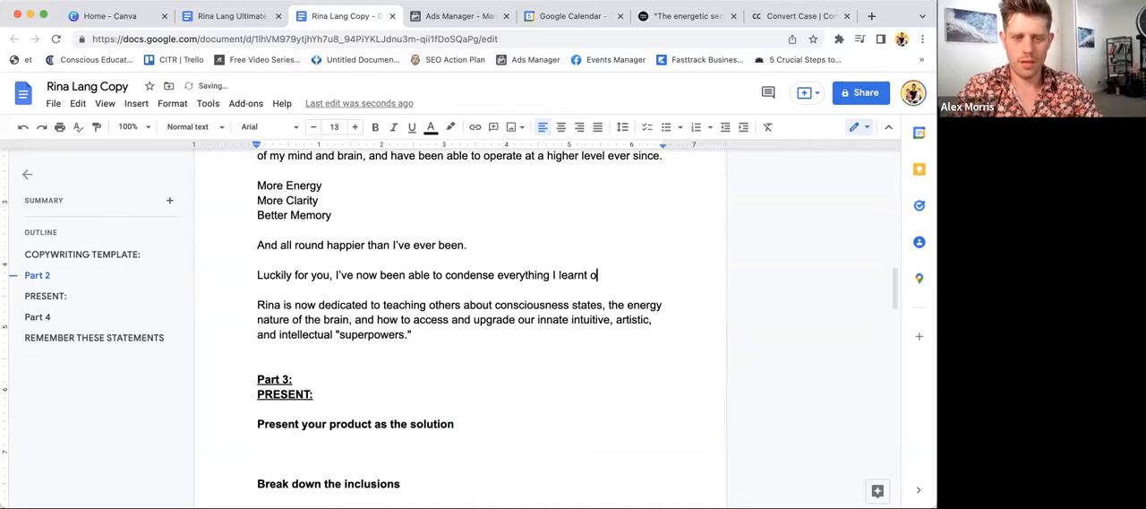
{"action": "type", "text": "ver the past "}
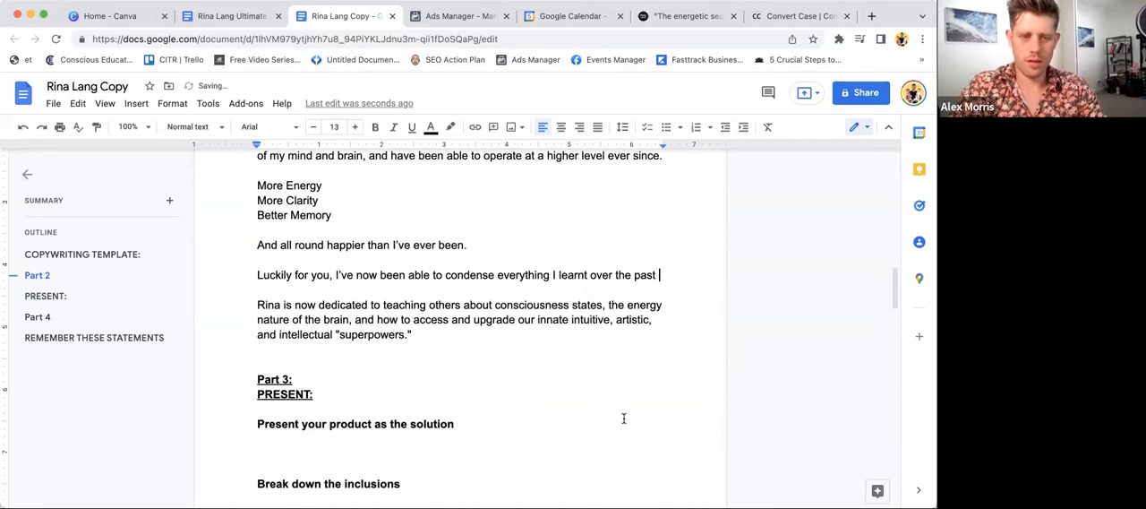
{"action": "type", "text": "5 years in"}
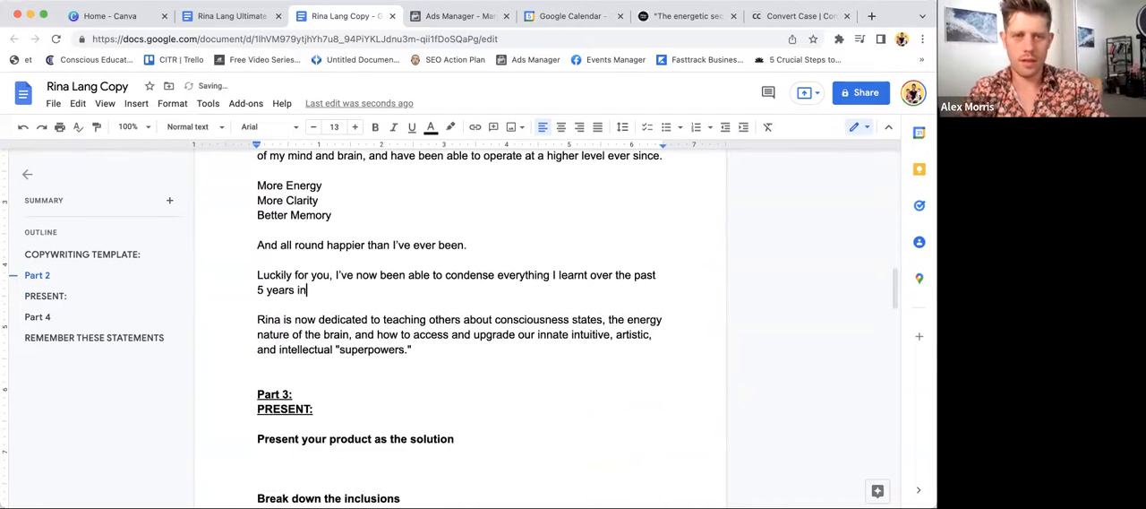
{"action": "type", "text": "to a simple, "}
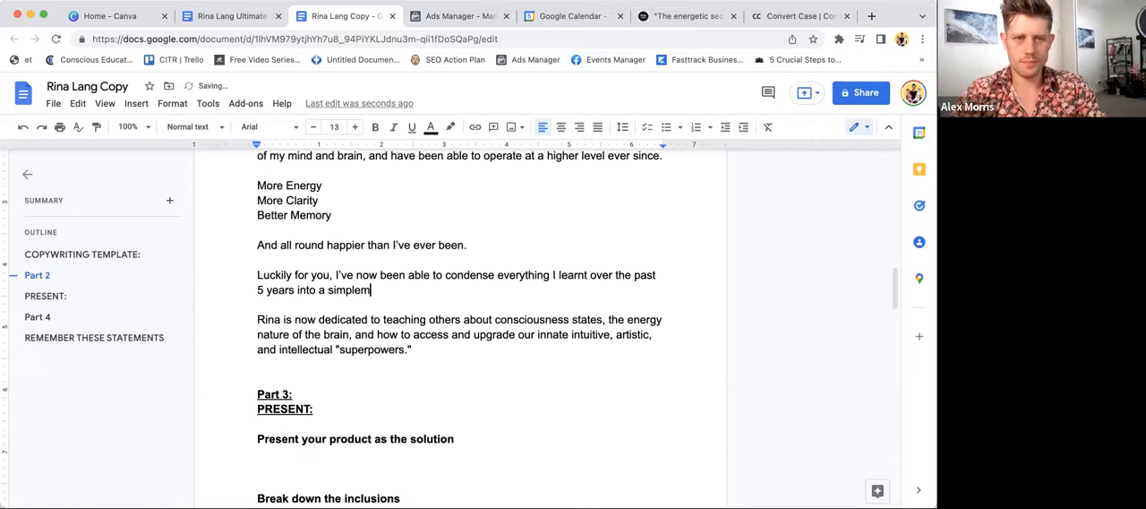
{"action": "type", "text": "ea"}
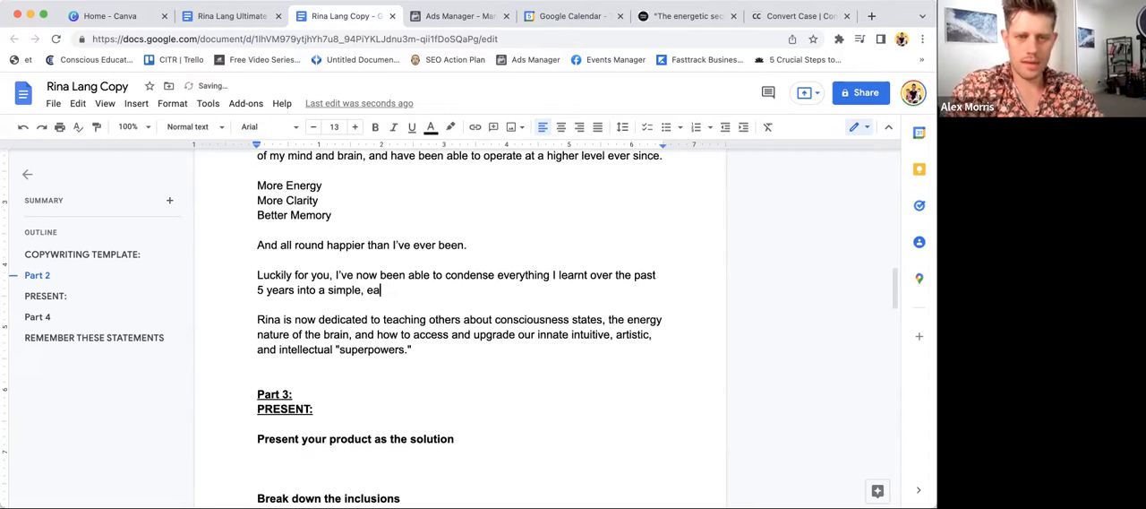
{"action": "type", "text": "sy-to-a"}
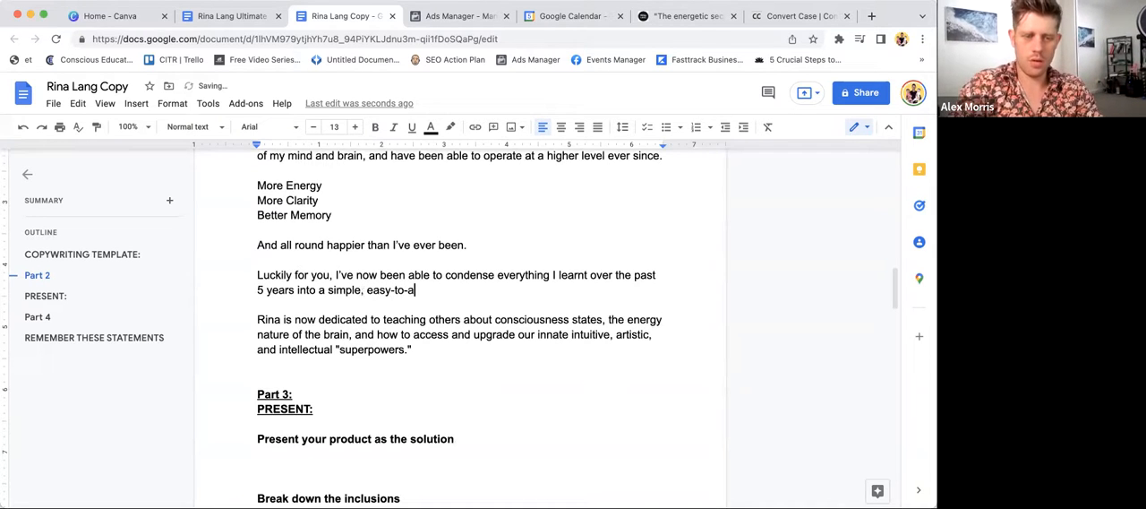
{"action": "type", "text": "bsorb E-book"}
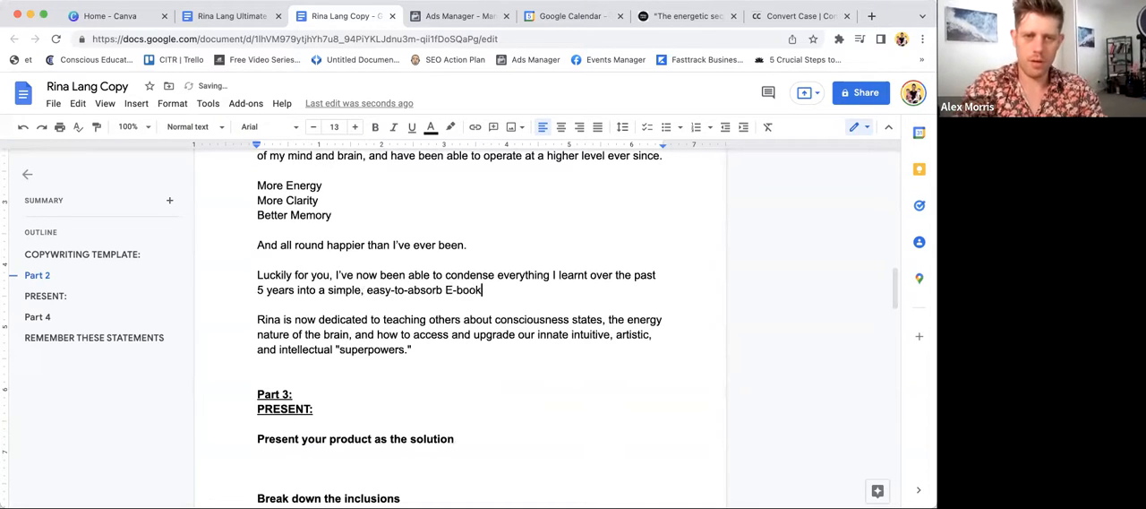
{"action": "type", "text": " that c"}
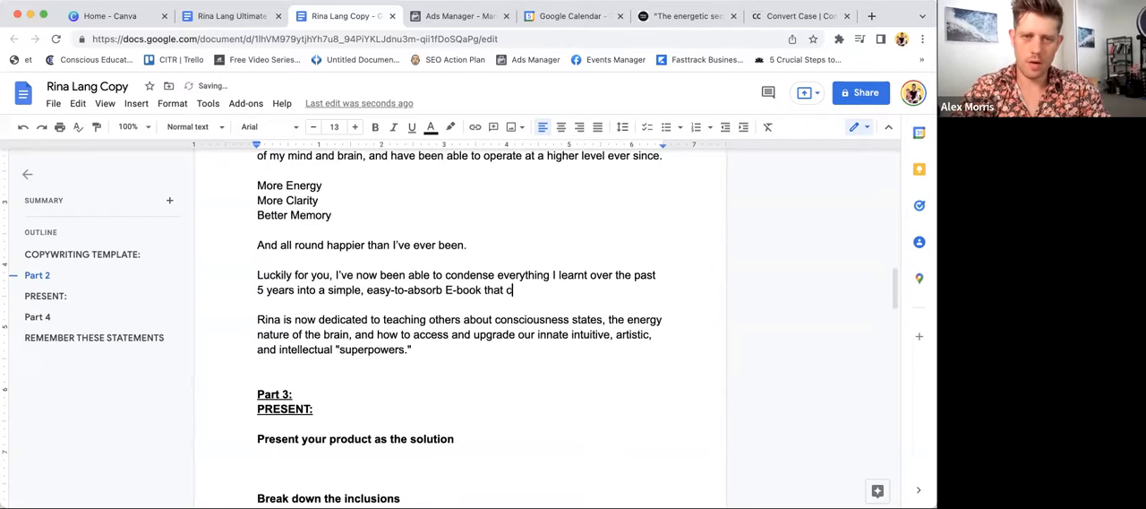
{"action": "type", "text": "an help anybdoy"}
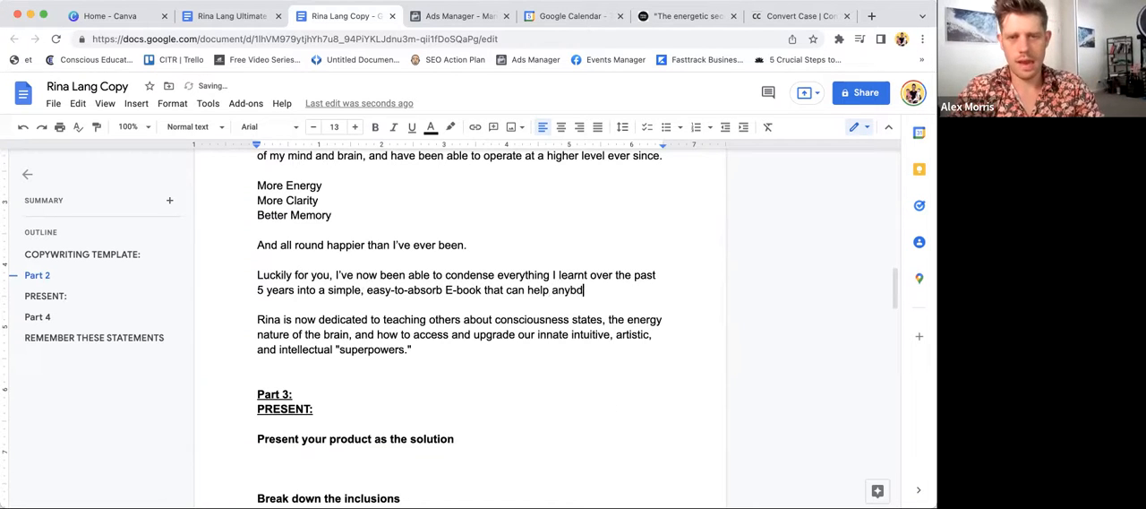
- Extend the sentence with "a simple, easy-to-absorb E-book that can help anybody to overcome"
{"action": "key", "text": "BackSpace"}
{"action": "key", "text": "BackSpace"}
{"action": "key", "text": "BackSpace"}
{"action": "key", "text": "BackSpace"}
{"action": "type", "text": "body to "}
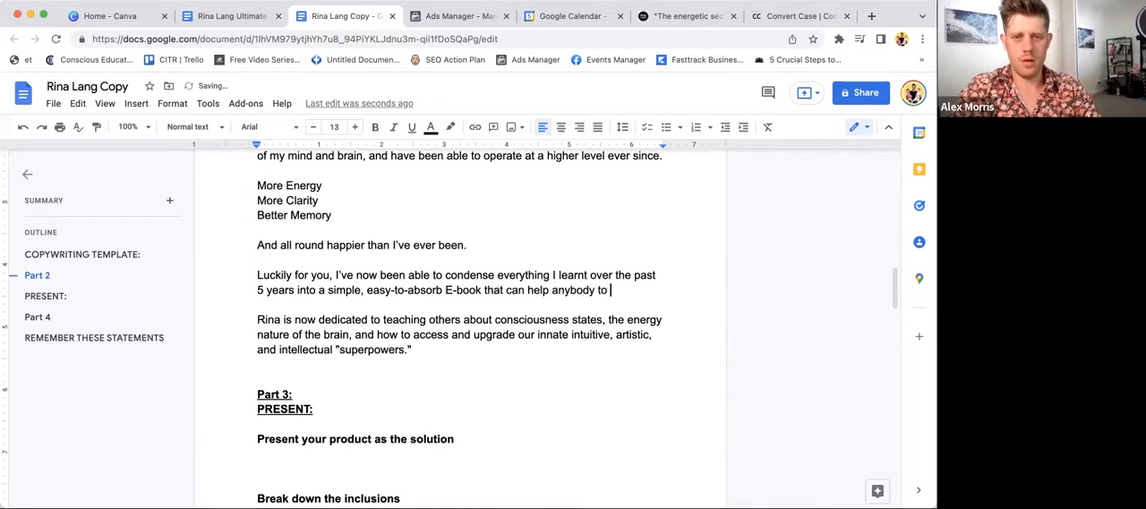
{"action": "type", "text": "overcome the "}
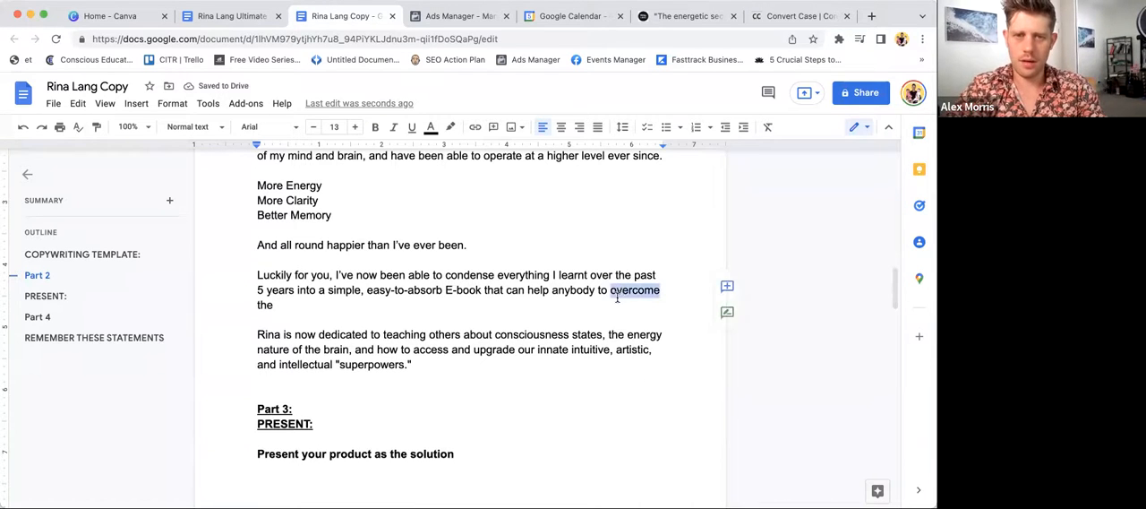
{"action": "type", "text": "probl"}
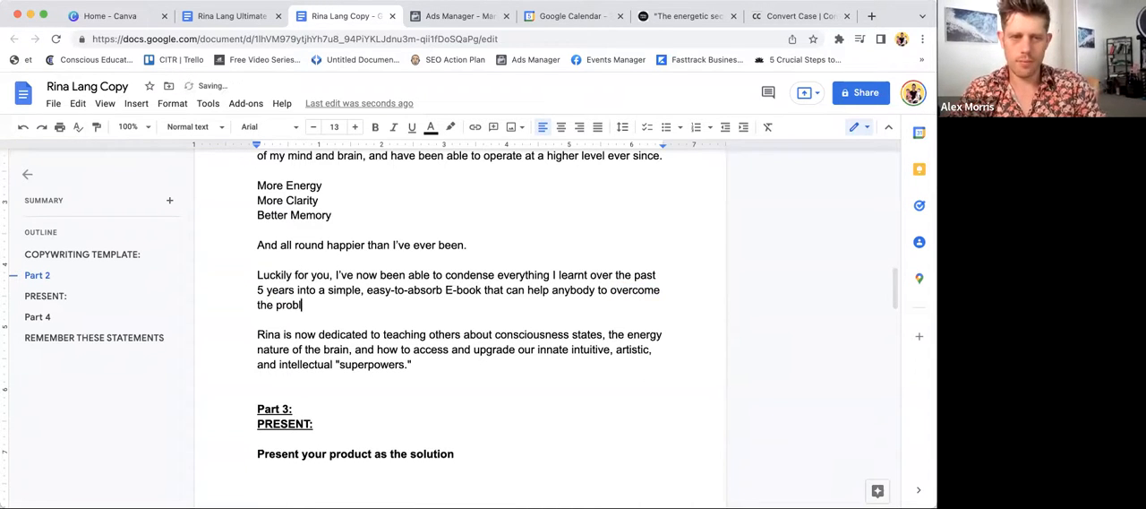
{"action": "type", "text": "ems that I w"}
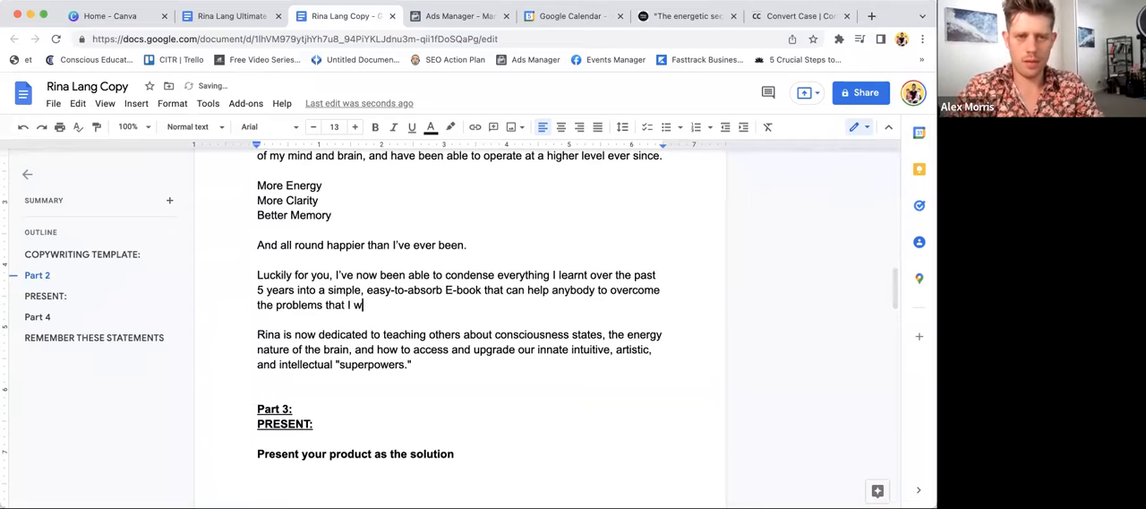
{"action": "type", "text": "as going through."}
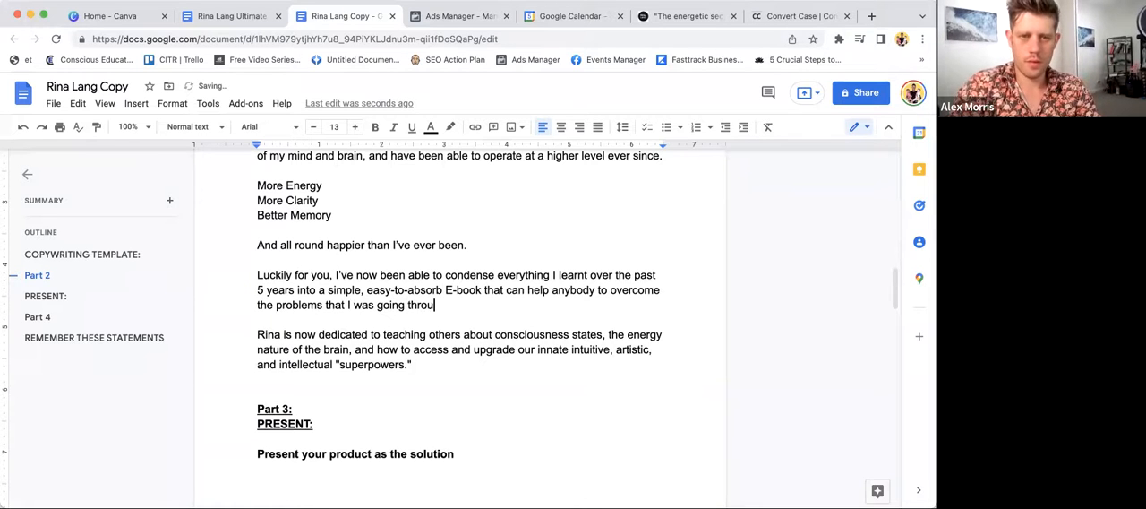
- Delete the leftover third-person paragraph about being dedicated to teaching others about consciousness states
{"action": "triple_click", "coordinate": [319, 345]}
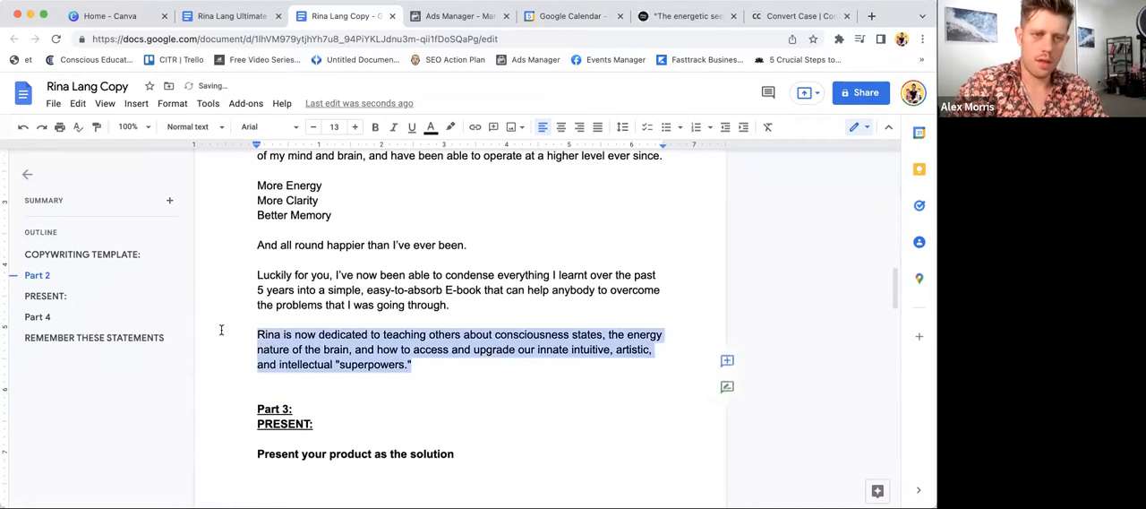
{"action": "key", "text": "BackSpace"}
{"action": "scroll", "coordinate": [293, 318], "scroll_direction": "down", "scroll_amount": 5}
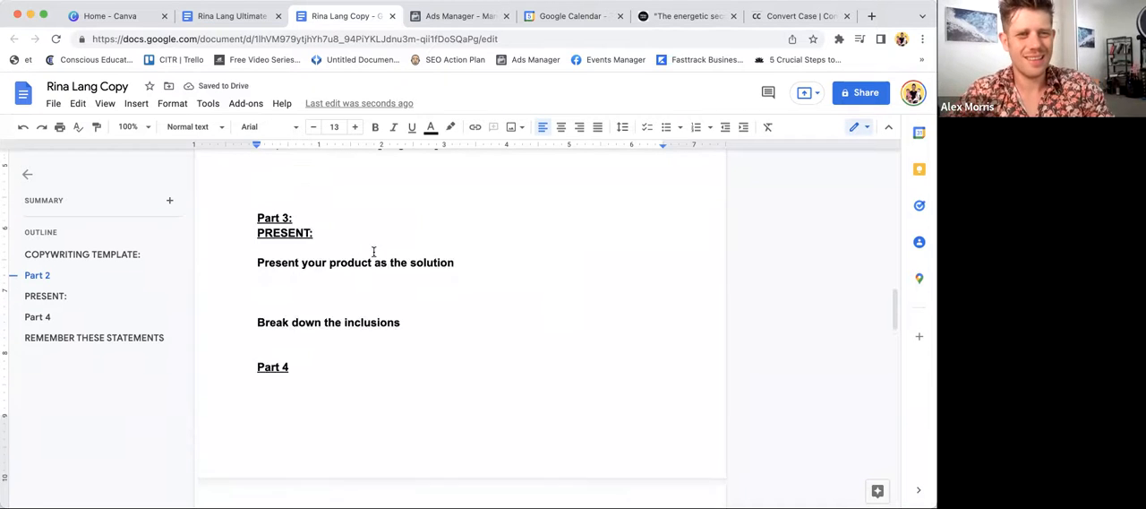
- Replace the word "problems" with "challenges" in the "Luckily for you" paragraph
{"action": "scroll", "coordinate": [374, 251], "scroll_direction": "up", "scroll_amount": 2}
{"action": "double_click", "coordinate": [290, 189]}
{"action": "type", "text": "challenges"}
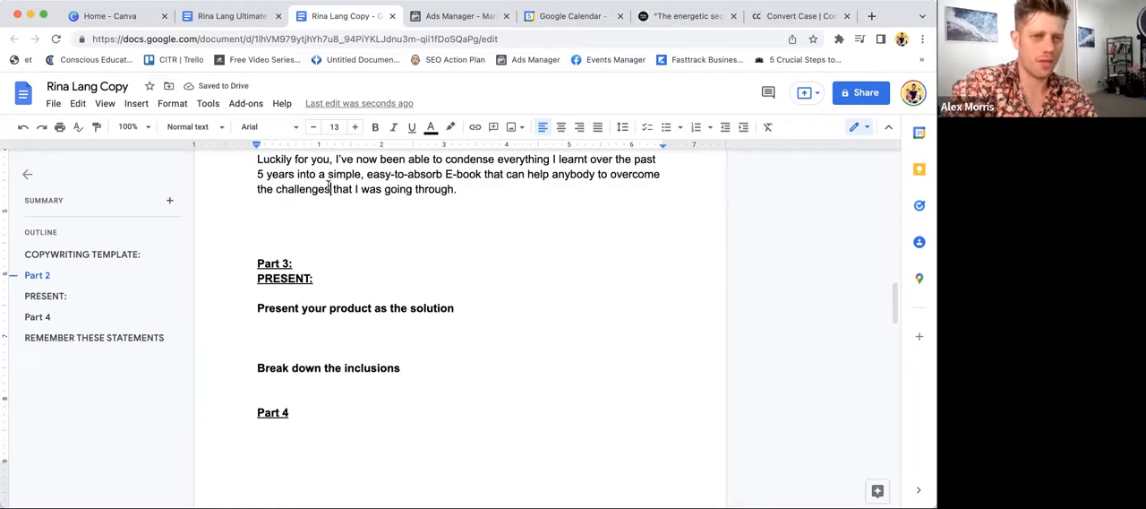
- Remove the "Part 3: PRESENT:" heading and the "Present your product as the solution" prompt, along with the surplus blank lines
{"action": "left_click", "coordinate": [294, 245]}
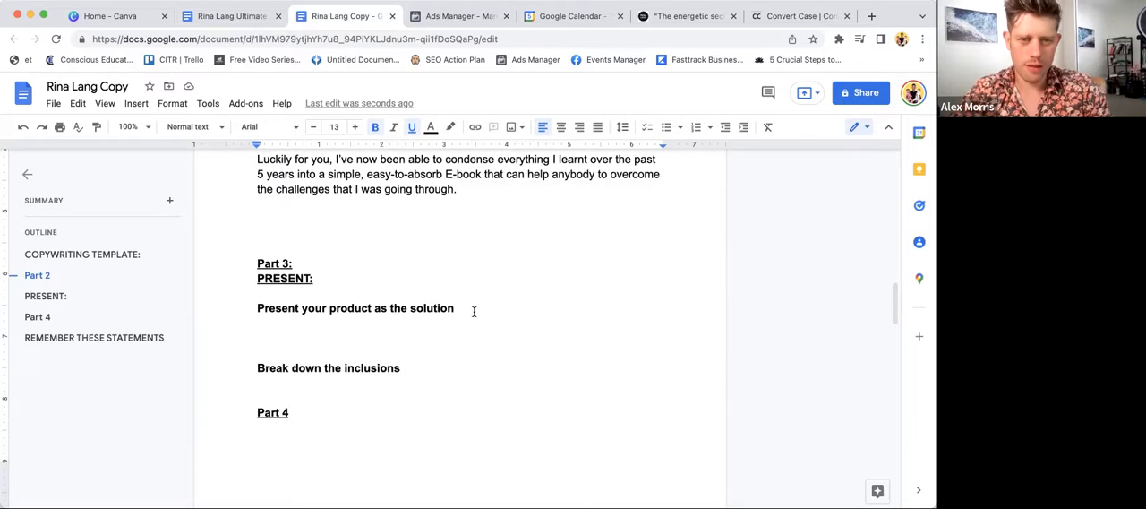
{"action": "left_click_drag", "start_coordinate": [310, 213], "coordinate": [207, 274]}
{"action": "key", "text": "BackSpace"}
{"action": "left_click", "coordinate": [282, 316]}
{"action": "left_click_drag", "start_coordinate": [282, 315], "coordinate": [257, 219]}
{"action": "key", "text": "BackSpace"}
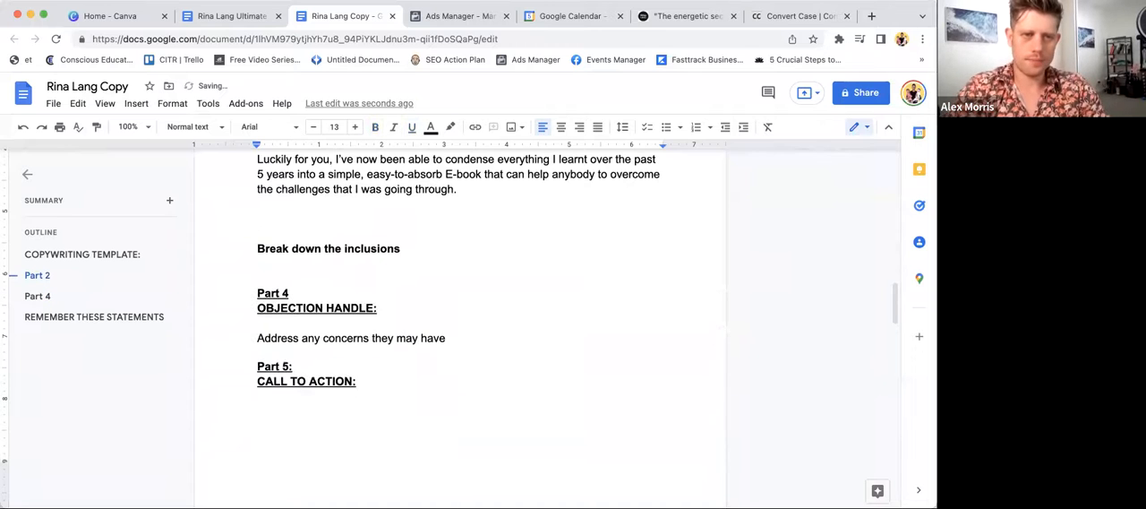
{"action": "type", "text": "With"}
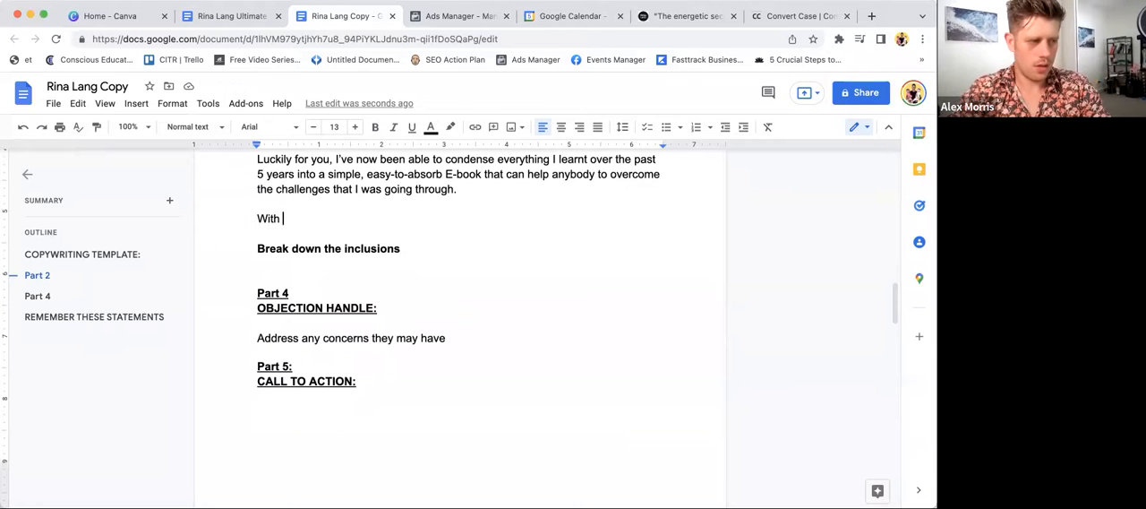
{"action": "key", "text": "BackSpace"}
{"action": "key", "text": "BackSpace"}
{"action": "key", "text": "BackSpace"}
{"action": "key", "text": "BackSpace"}
{"action": "key", "text": "BackSpace"}
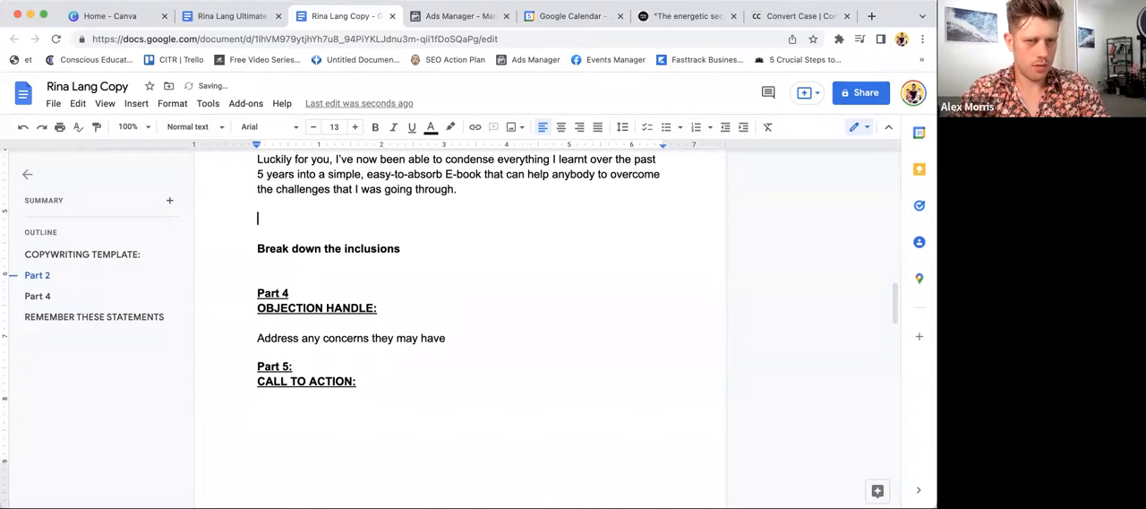
{"action": "type", "text": "In this"}
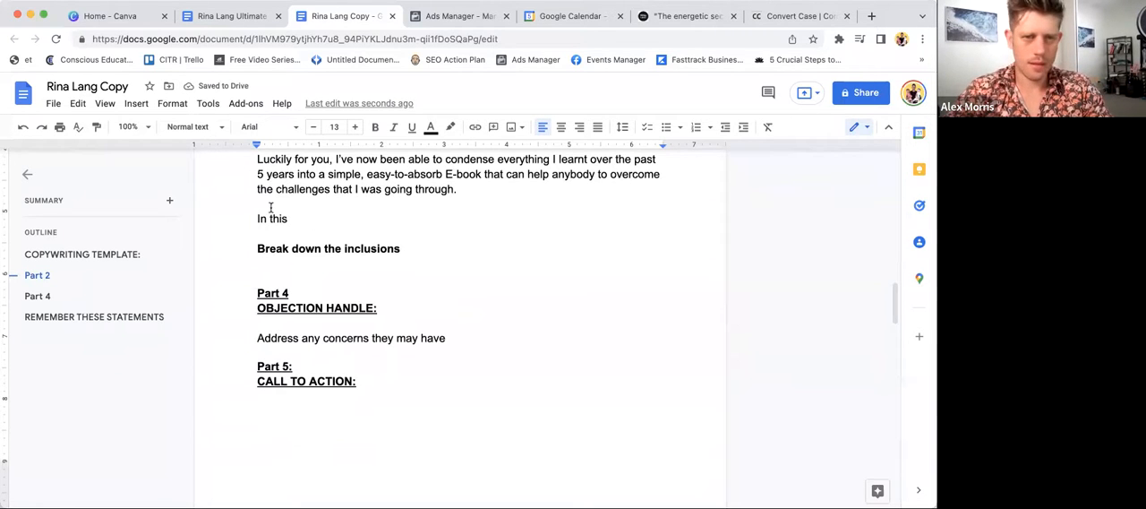
{"action": "key", "text": "BackSpace"}
{"action": "key", "text": "BackSpace"}
{"action": "key", "text": "BackSpace"}
{"action": "key", "text": "BackSpace"}
{"action": "key", "text": "BackSpace"}
{"action": "key", "text": "BackSpace"}
{"action": "key", "text": "BackSpace"}
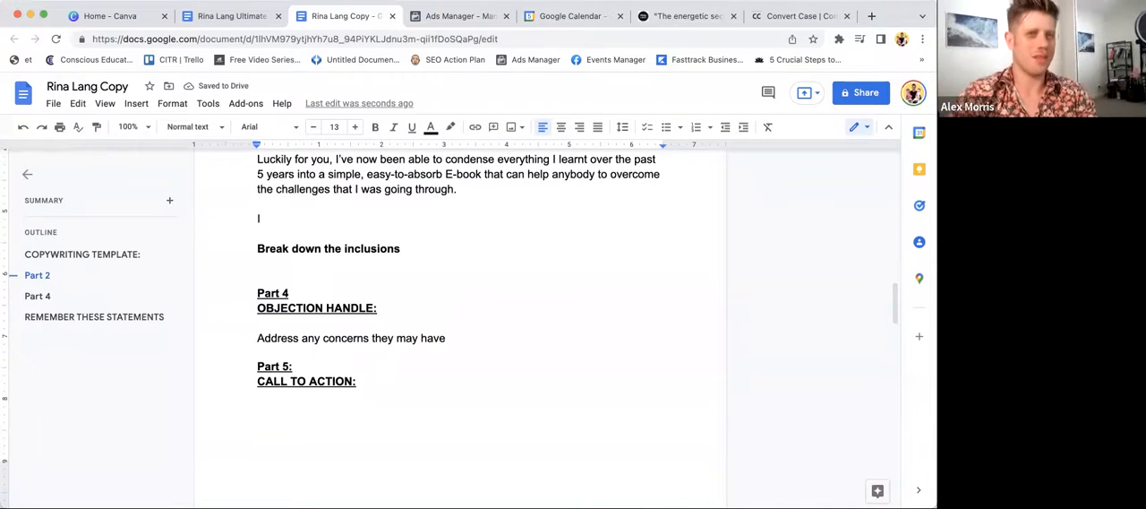
{"action": "key", "text": "BackSpace"}
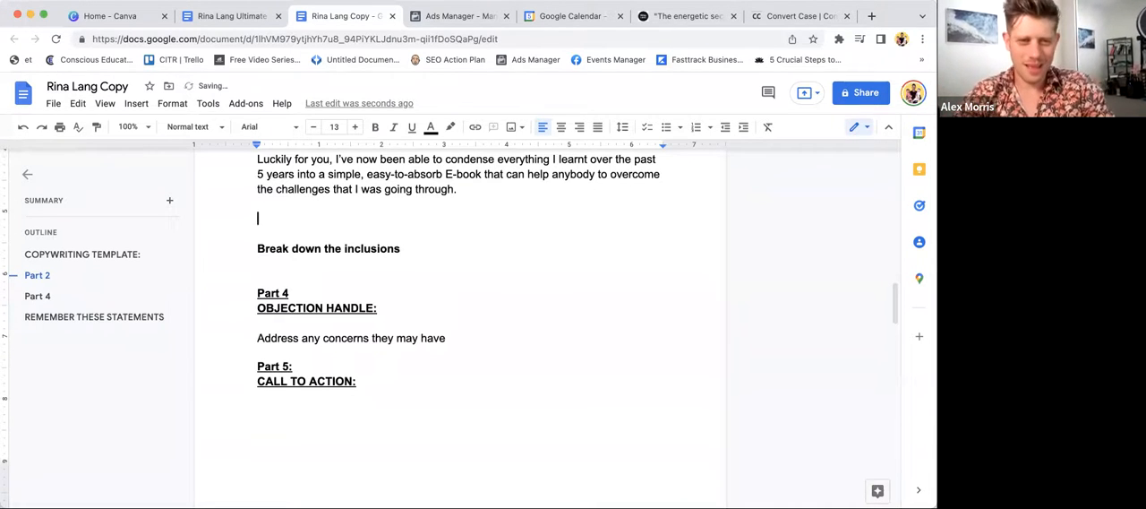
{"action": "type", "text": "With this"}
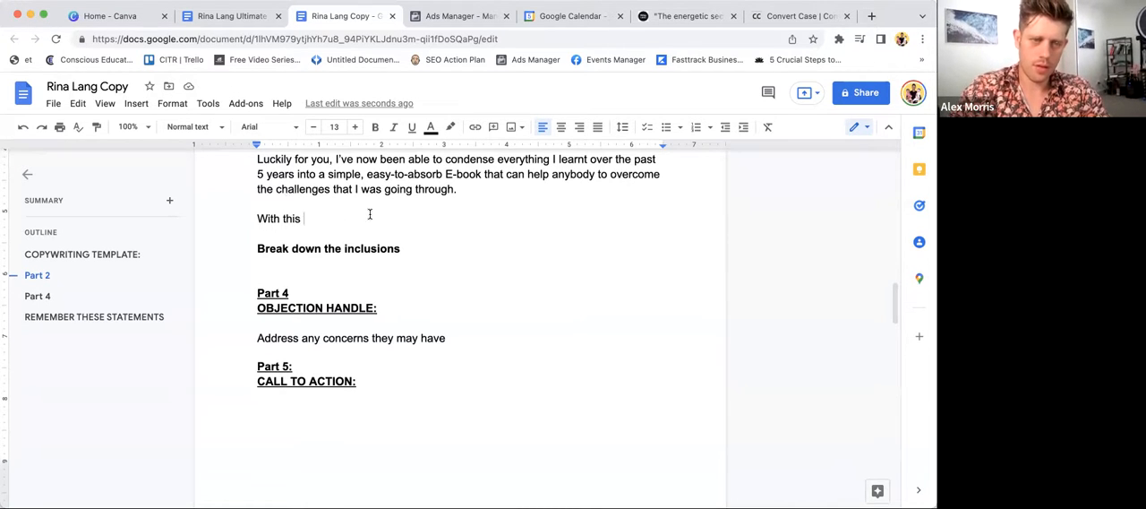
{"action": "key", "text": "shift+super+Left"}
{"action": "key", "text": "BackSpace"}
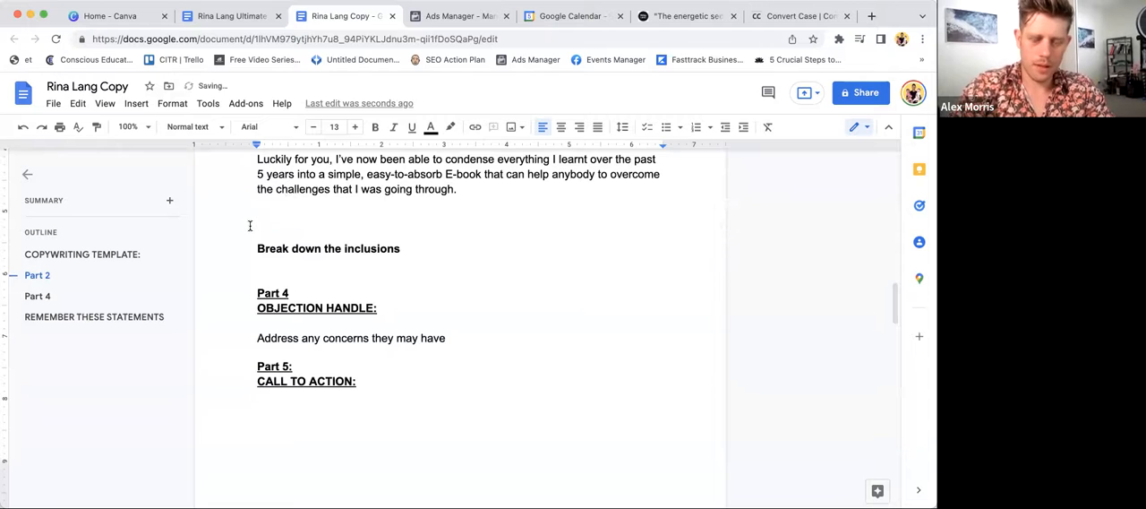
{"action": "left_click", "coordinate": [235, 16]}
{"action": "scroll", "coordinate": [363, 161], "scroll_direction": "up", "scroll_amount": 5}
{"action": "scroll", "coordinate": [371, 179], "scroll_direction": "up", "scroll_amount": 3}
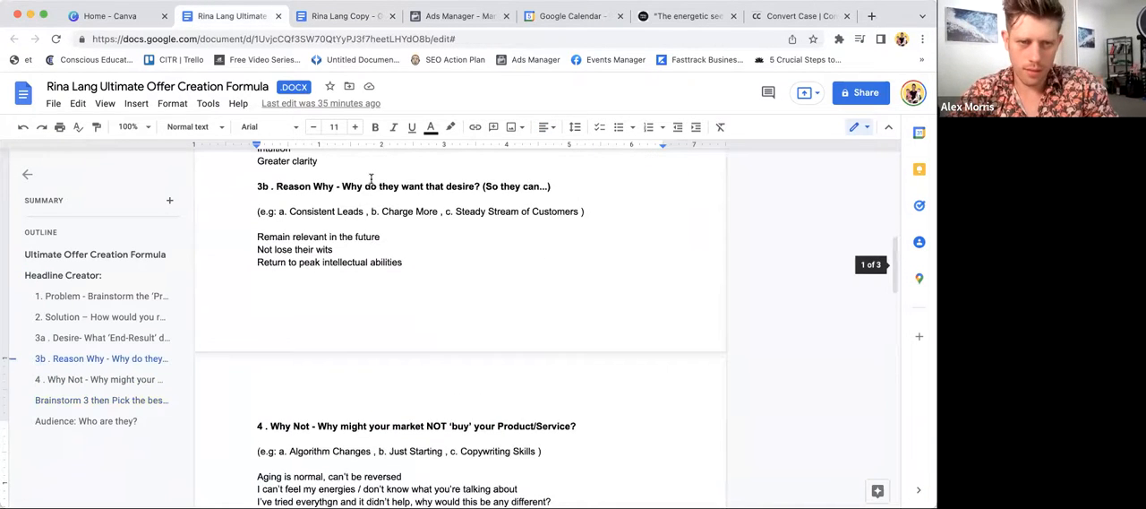
{"action": "scroll", "coordinate": [371, 179], "scroll_direction": "up", "scroll_amount": 2}
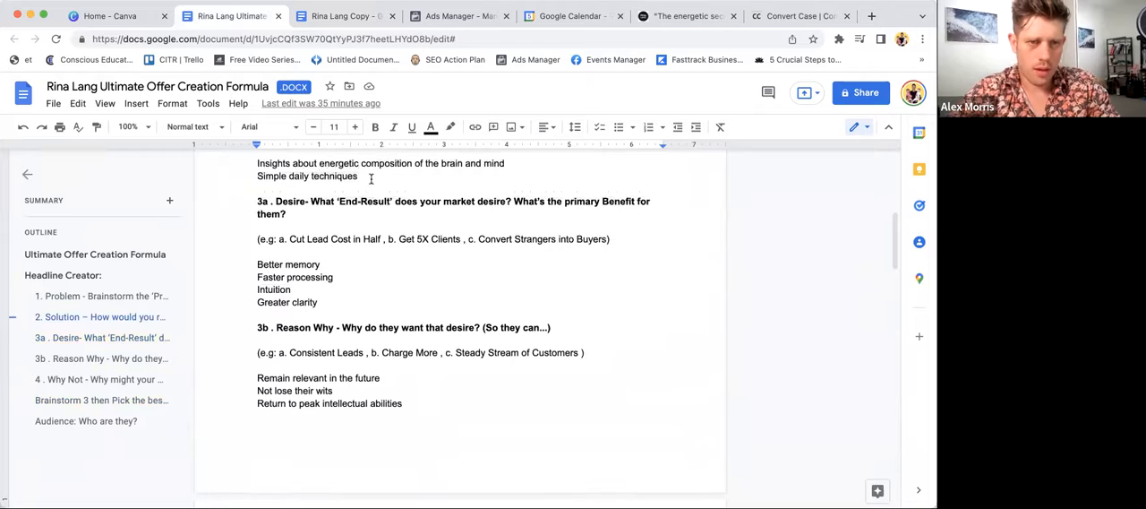
{"action": "left_click", "coordinate": [250, 265]}
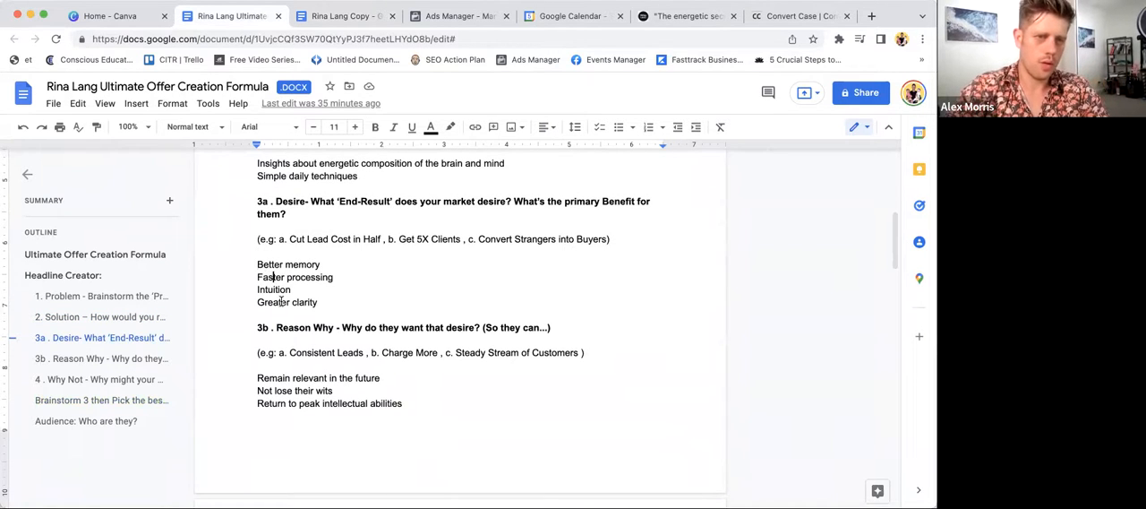
{"action": "left_click", "coordinate": [285, 265]}
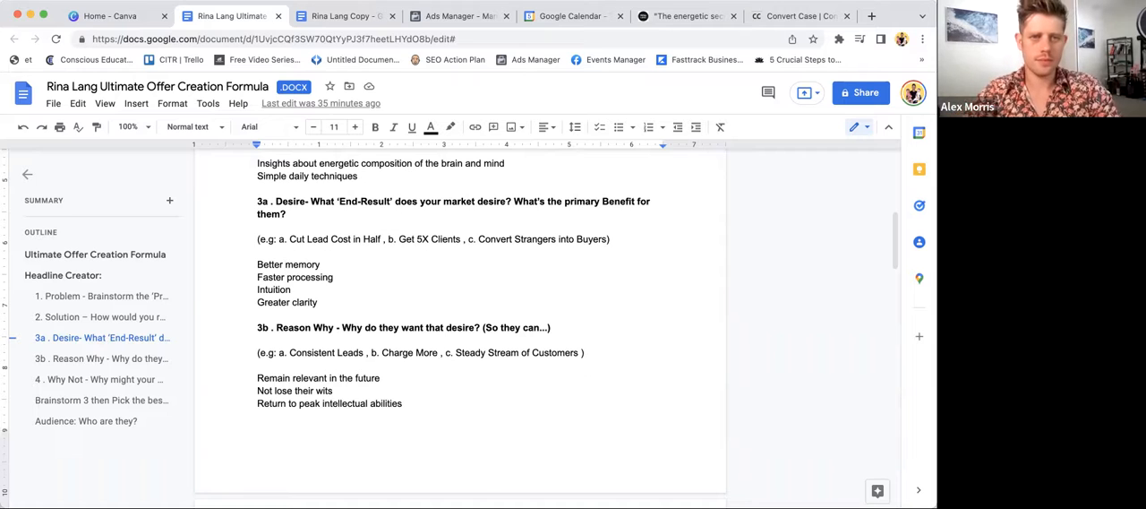
{"action": "left_click", "coordinate": [330, 22]}
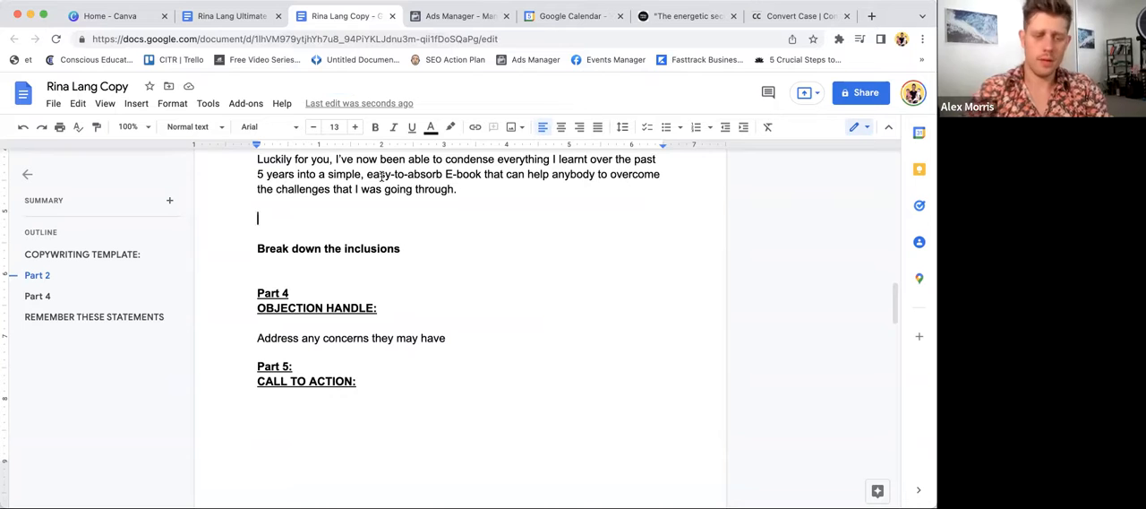
{"action": "type", "text": "With a "}
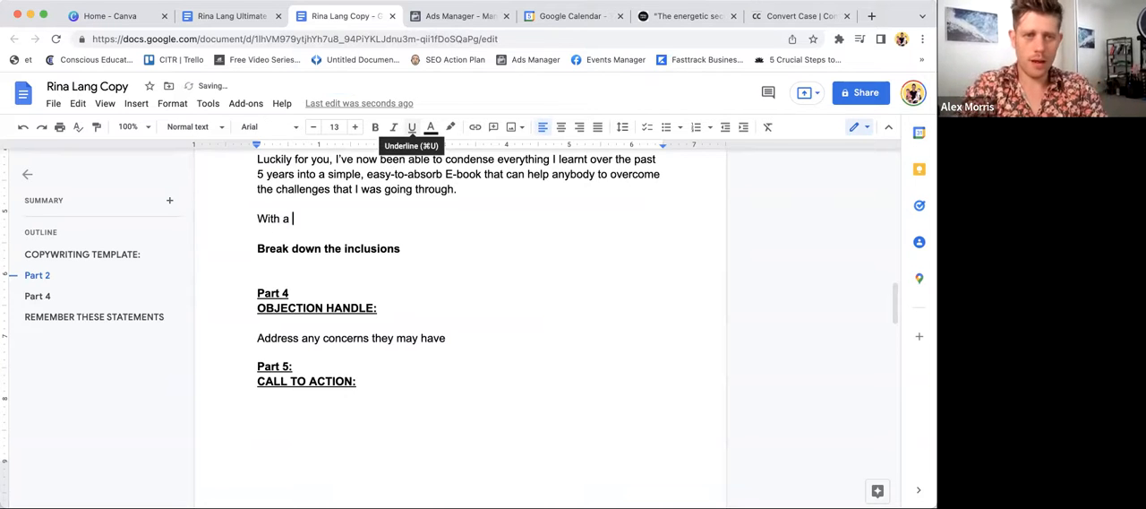
{"action": "type", "text": "c"}
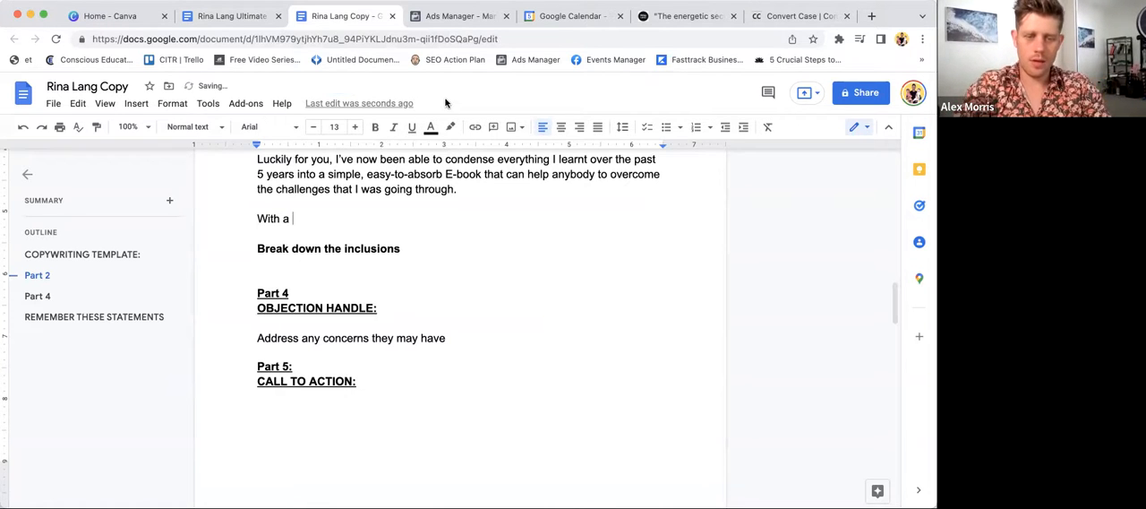
{"action": "type", "text": "mobin"}
{"action": "key", "text": "BackSpace"}
{"action": "key", "text": "BackSpace"}
{"action": "key", "text": "BackSpace"}
{"action": "key", "text": "BackSpace"}
{"action": "key", "text": "BackSpace"}
{"action": "type", "text": "omn"}
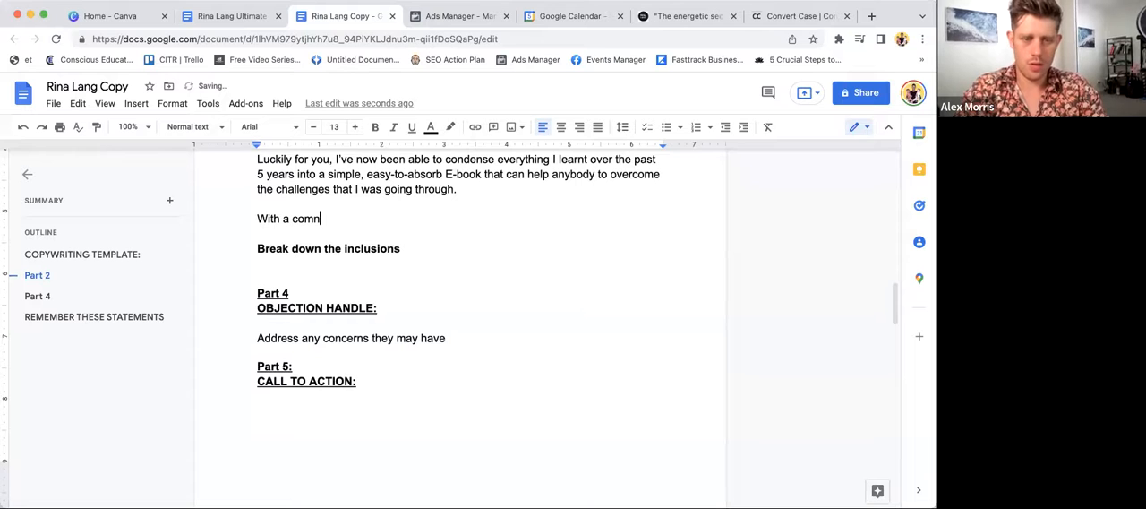
{"action": "key", "text": "BackSpace"}
{"action": "type", "text": "binatio"}
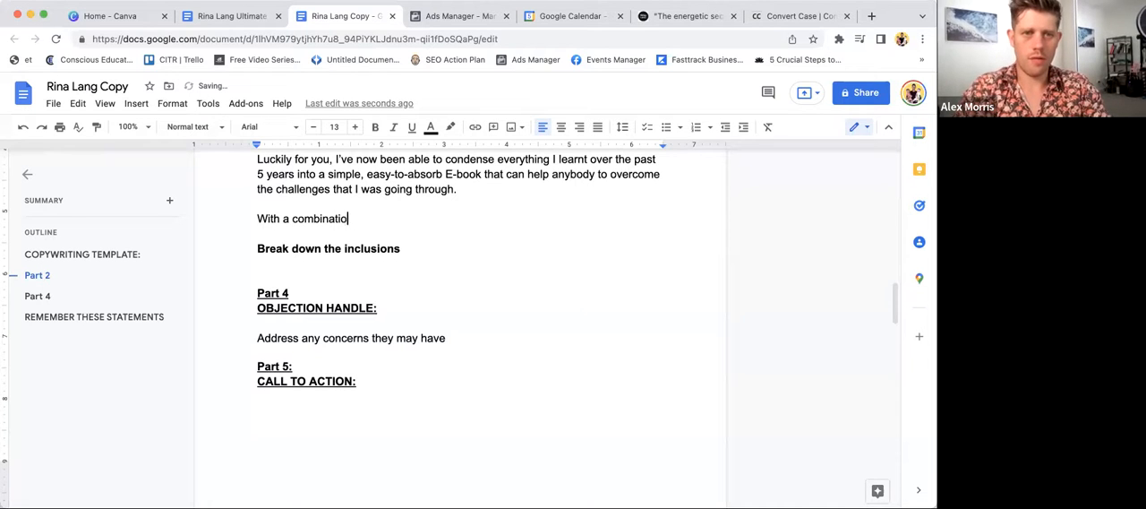
{"action": "type", "text": "n of"}
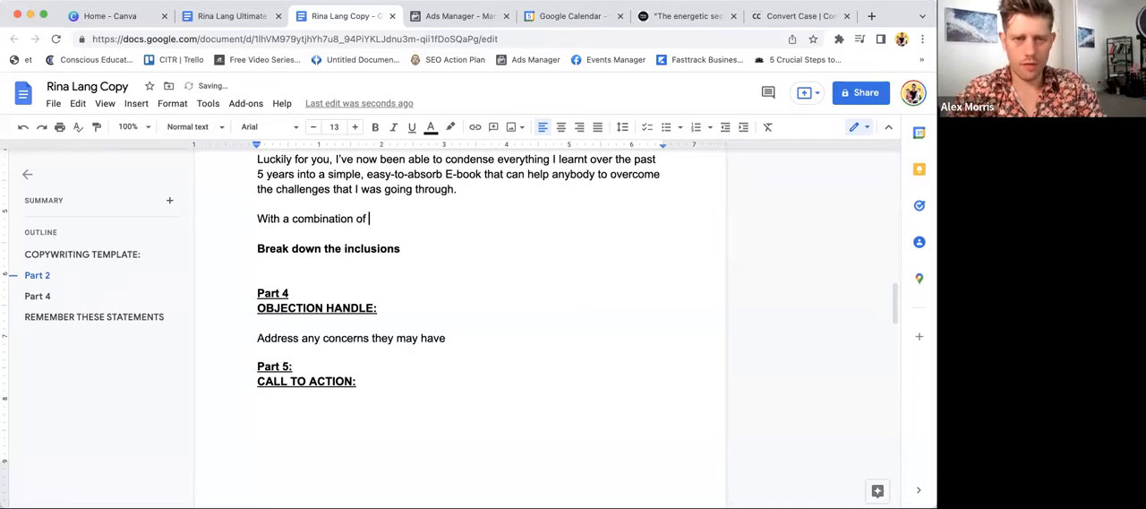
- Check the Solution section of the offer document and continue the ad sentence with "insights and simple breakdowns of how our energies and our minds work,"
{"action": "left_click", "coordinate": [235, 16]}
{"action": "scroll", "coordinate": [314, 310], "scroll_direction": "up", "scroll_amount": 1}
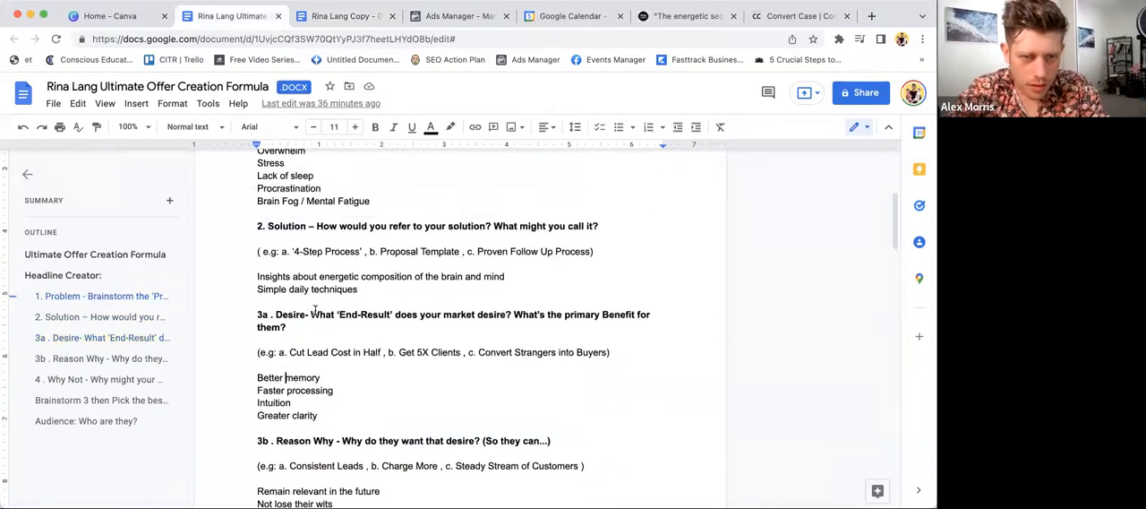
{"action": "left_click", "coordinate": [329, 18]}
{"action": "type", "text": "insights and simple breakdowns of how our "}
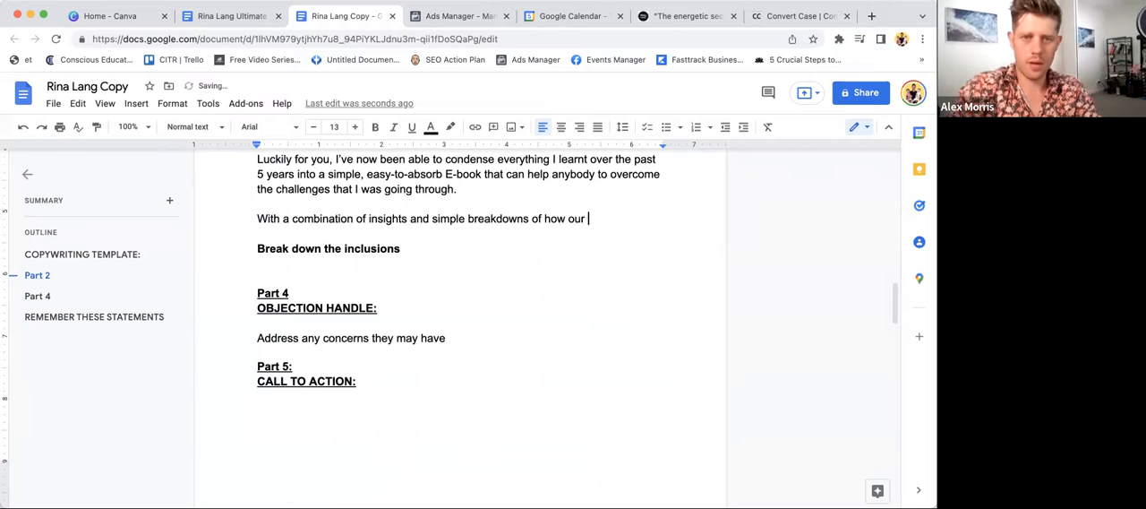
{"action": "type", "text": "energies an"}
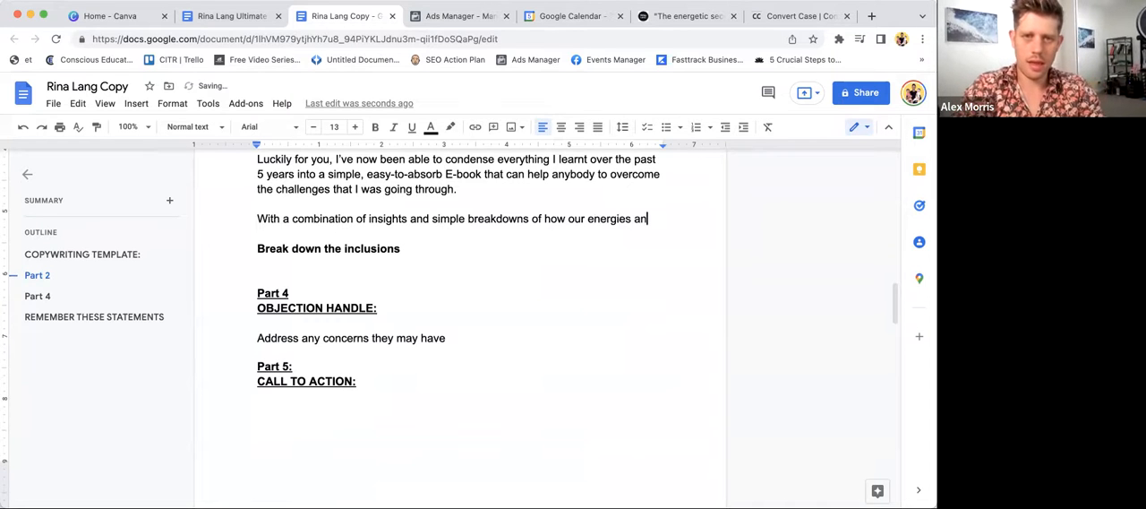
{"action": "type", "text": "d our minds work"}
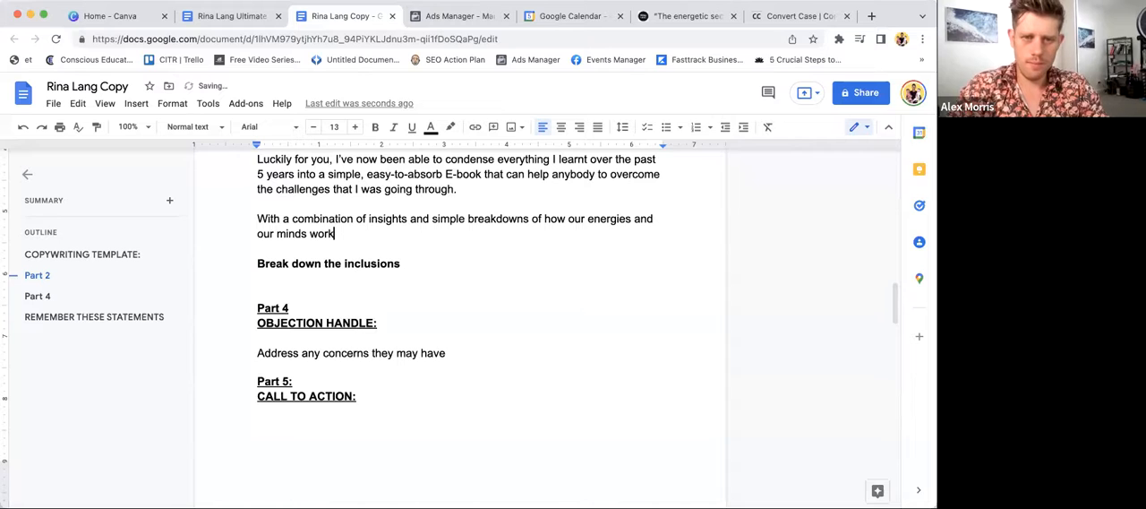
{"action": "type", "text": ","}
- Delete "a combination of" so the new paragraph opens with "With insights and simple breakdowns"
{"action": "double_click", "coordinate": [322, 220]}
{"action": "key", "text": "BackSpace"}
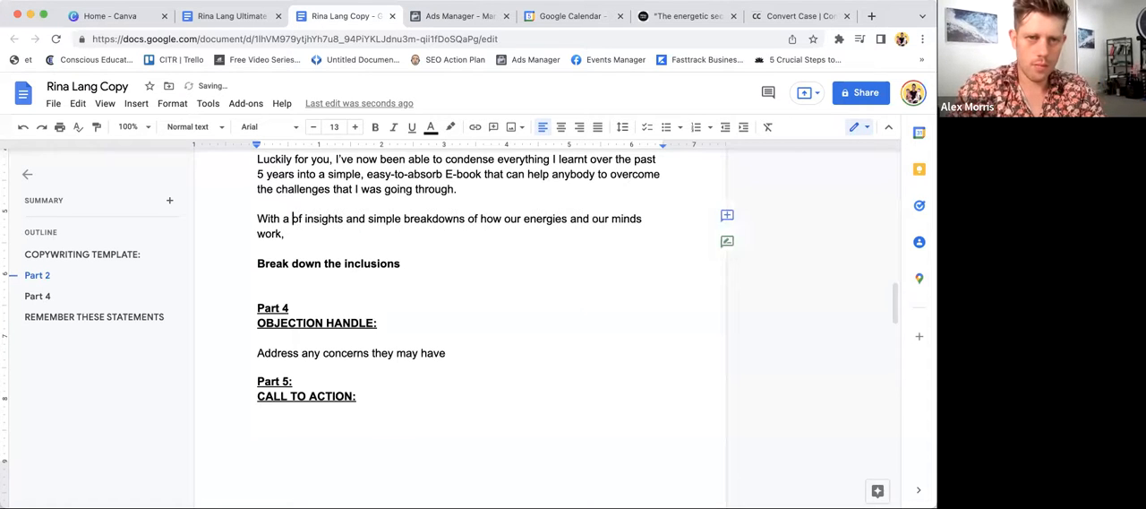
{"action": "key", "text": "BackSpace"}
{"action": "key", "text": "BackSpace"}
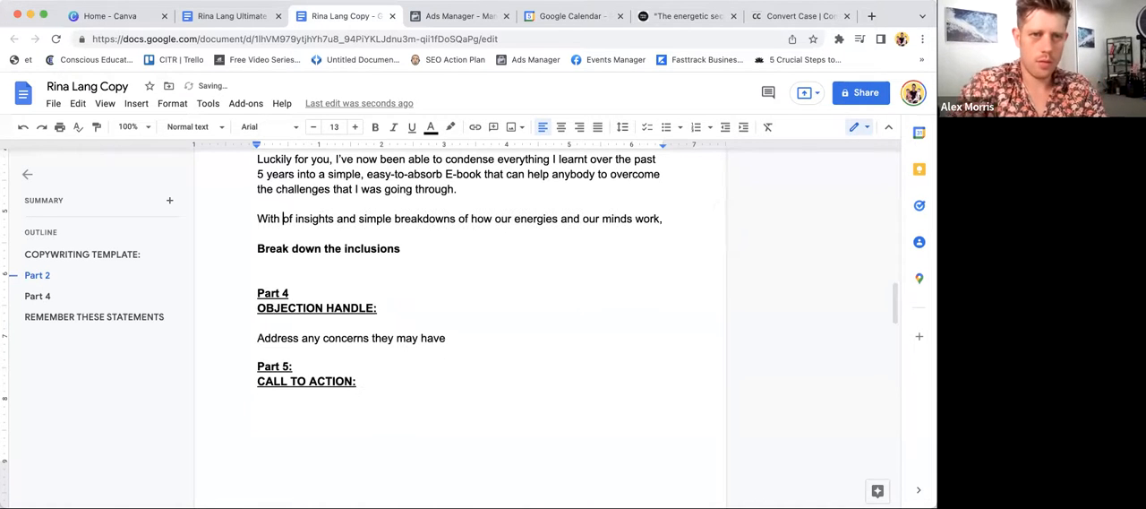
{"action": "double_click", "coordinate": [286, 219]}
{"action": "key", "text": "BackSpace"}
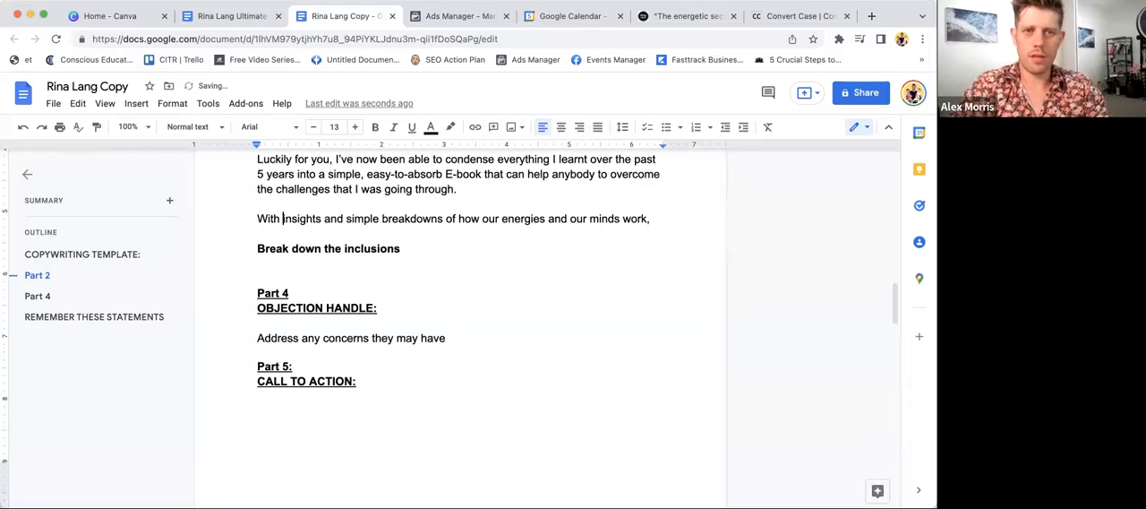
- Extend the "With insights" sentence with "combined with fast daily practies that anybody can"
{"action": "left_click", "coordinate": [658, 220]}
{"action": "type", "text": "combined with siml"}
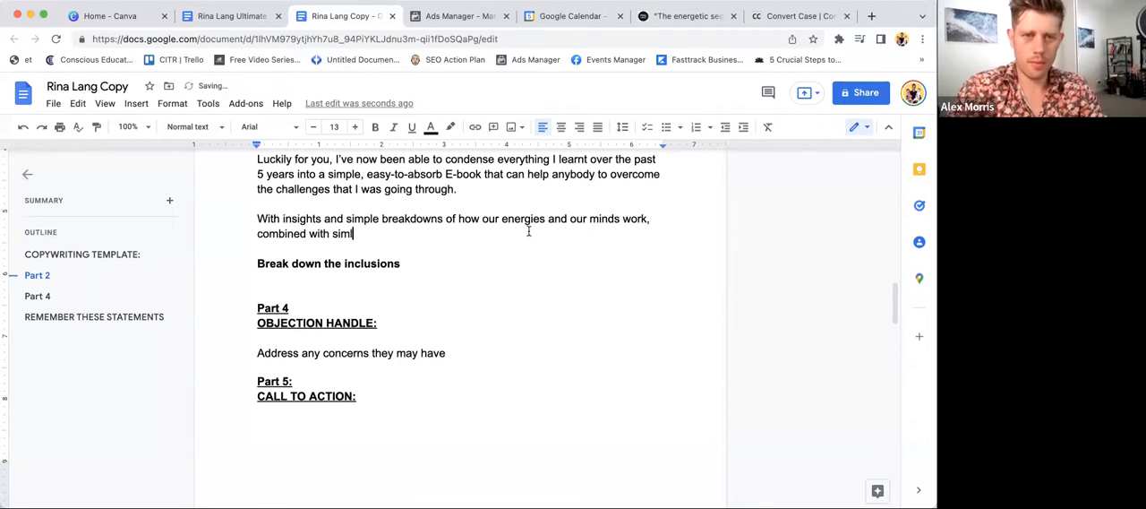
{"action": "double_click", "coordinate": [345, 234]}
{"action": "type", "text": "fa"}
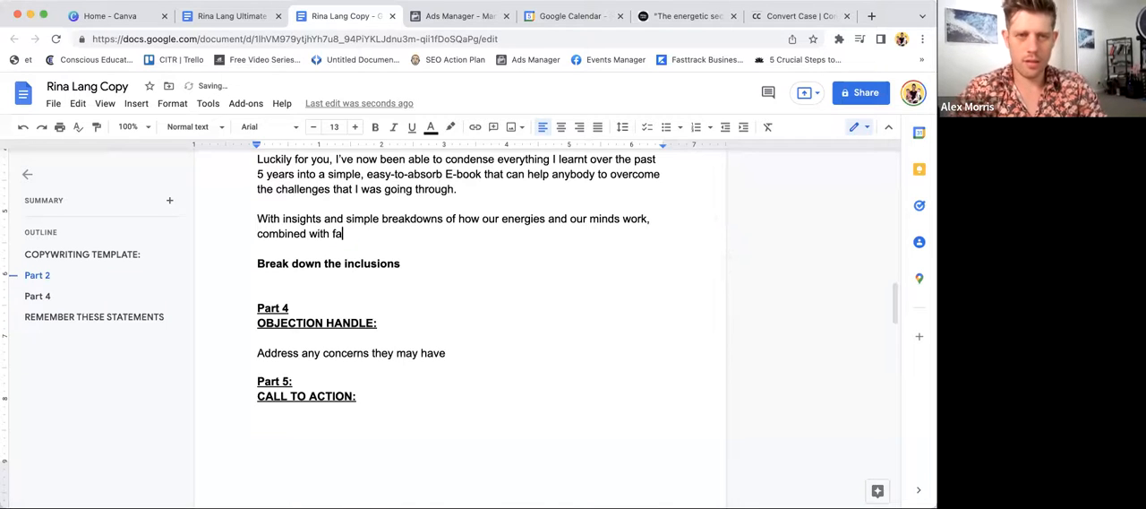
{"action": "type", "text": "st daily prac"}
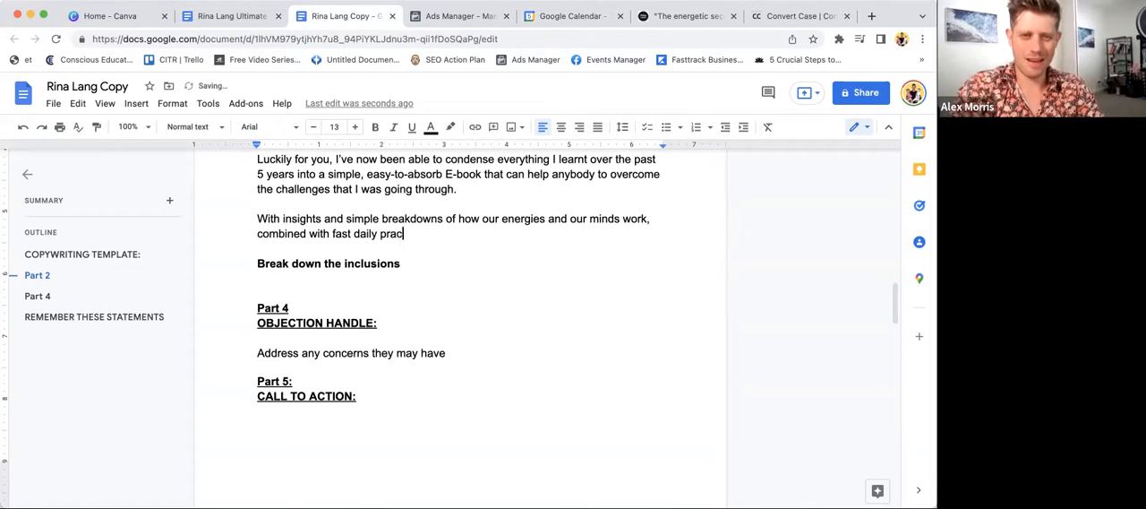
{"action": "type", "text": "ties that anybody can"}
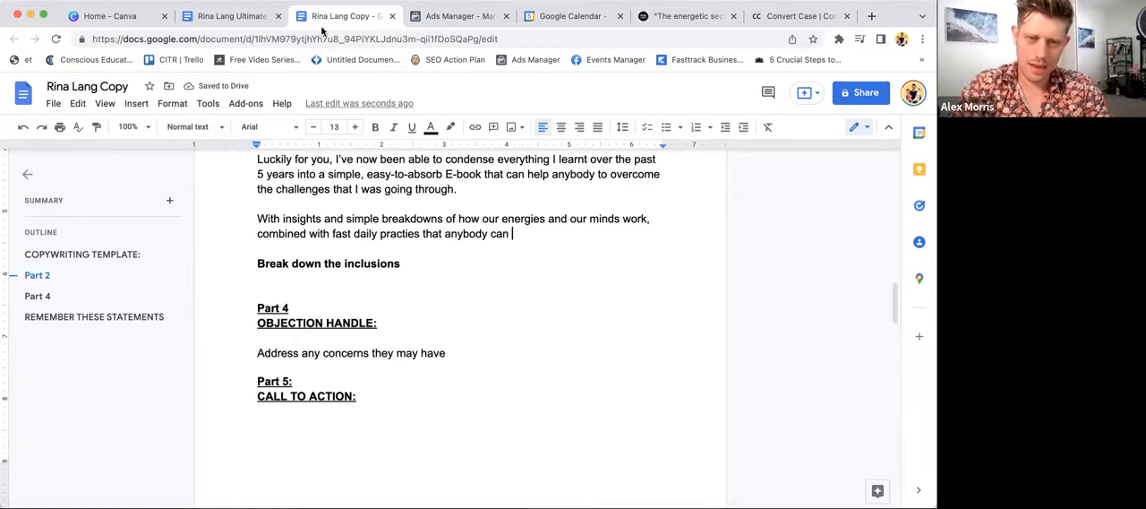
- Finish the "With insights" sentence with "take on, this book will help you to:"
{"action": "type", "text": "take on..."}
{"action": "key", "text": "BackSpace"}
{"action": "type", "text": ", this book "}
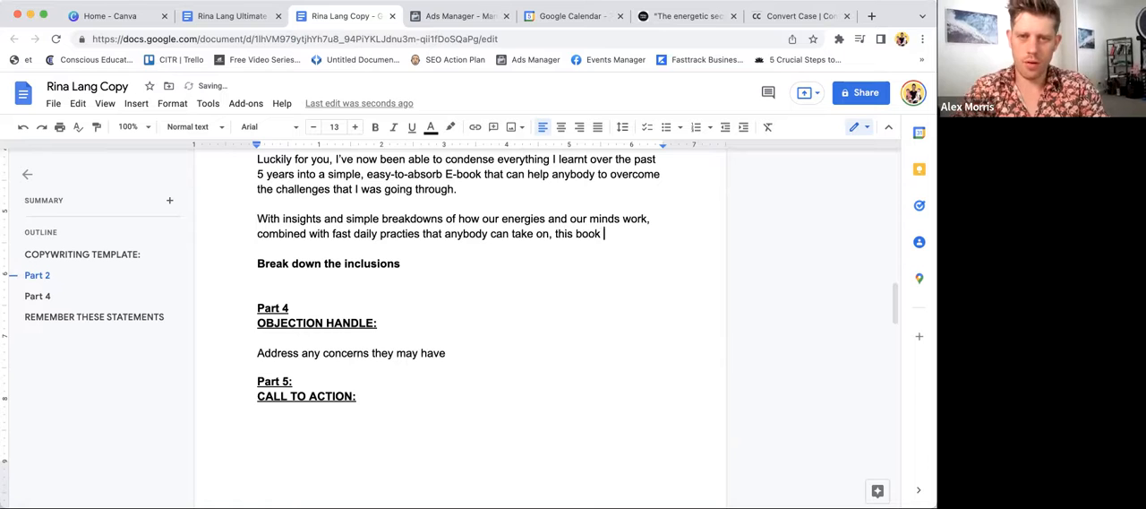
{"action": "type", "text": "will help you to:"}
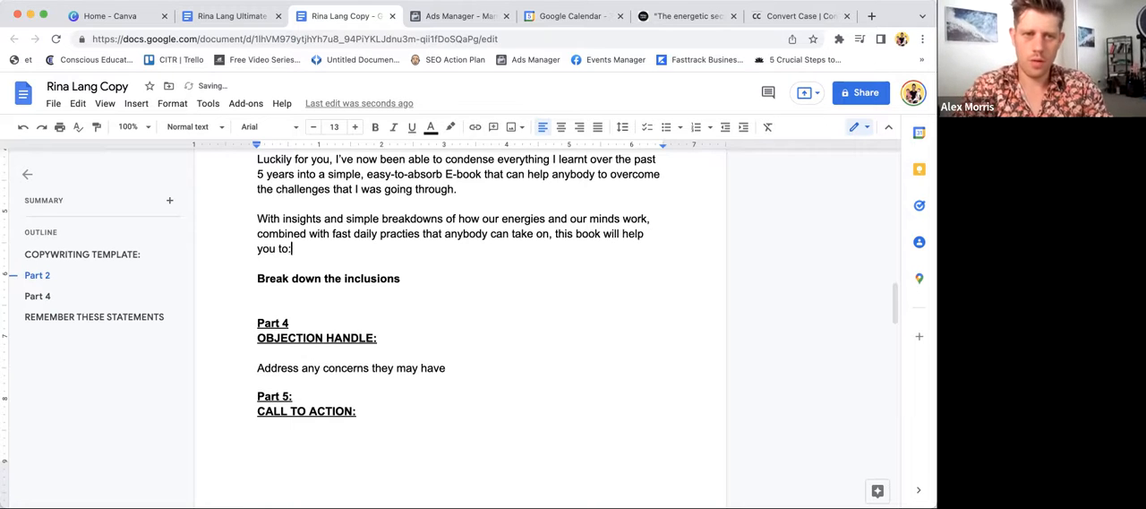
- Add the first benefit line, "- Release Negative Energy", below the "this book will help you to:" paragraph
{"action": "key", "text": "Return"}
{"action": "key", "text": "Return"}
{"action": "type", "text": "- Rele"}
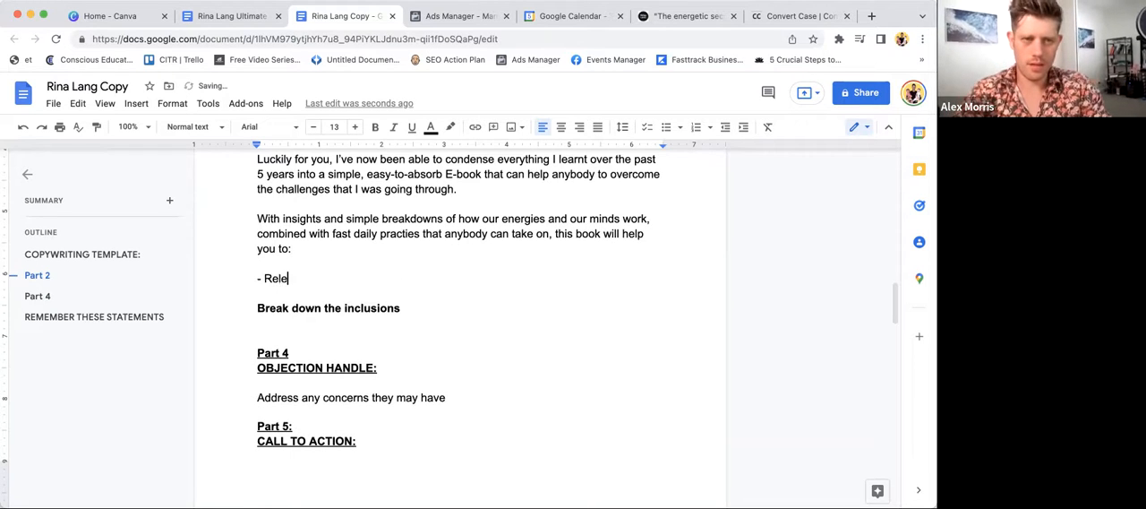
{"action": "type", "text": "ase Negative Energy"}
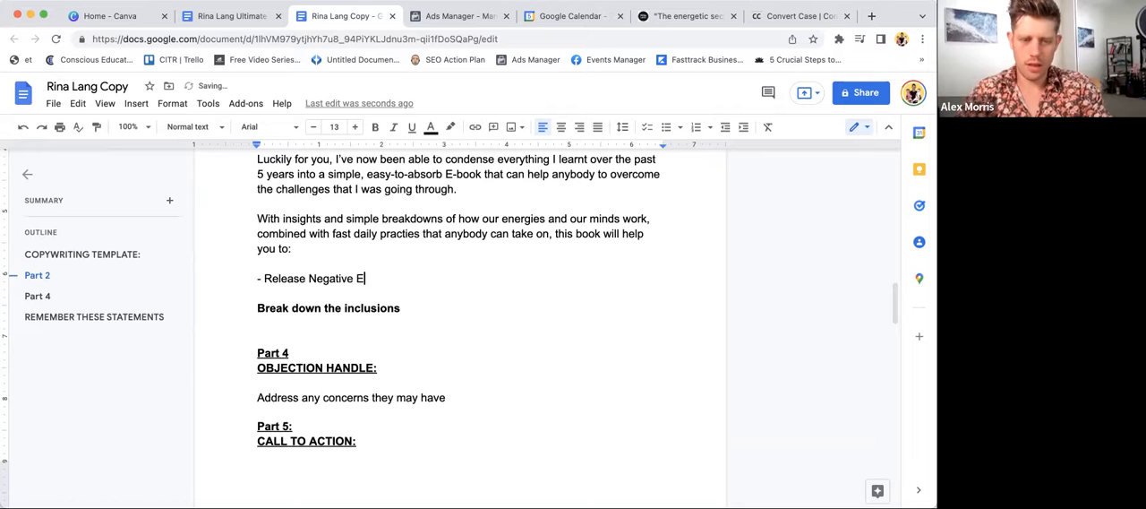
- Add "Improve Your Memory" as a dashed list item under "Release Negative Energy"
{"action": "key", "text": "Return"}
{"action": "type", "text": "IMpr"}
{"action": "key", "text": "BackSpace"}
{"action": "key", "text": "BackSpace"}
{"action": "key", "text": "BackSpace"}
{"action": "key", "text": "BackSpace"}
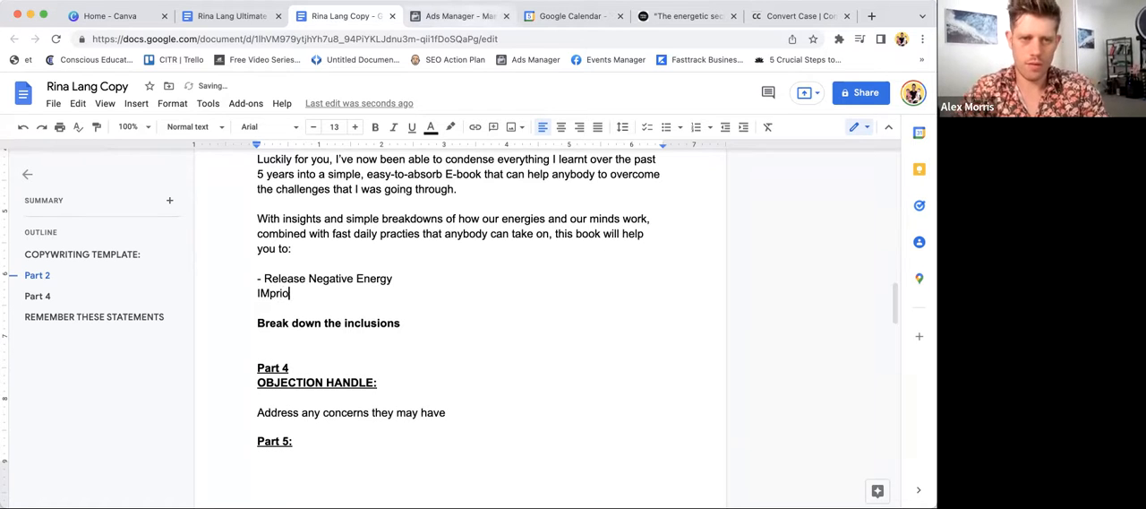
{"action": "type", "text": "- Imporve"}
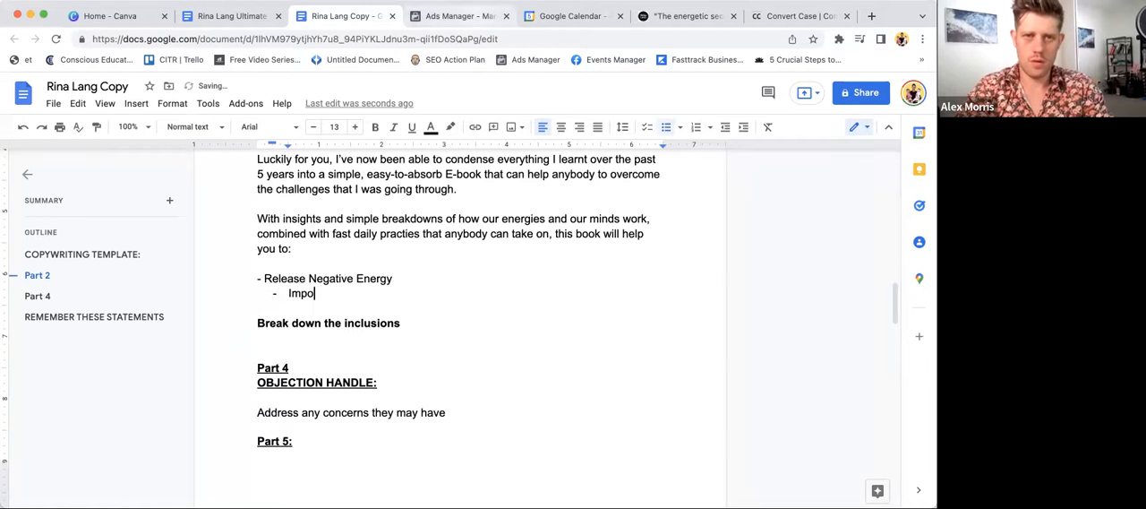
{"action": "key", "text": "BackSpace"}
{"action": "key", "text": "BackSpace"}
{"action": "key", "text": "BackSpace"}
{"action": "key", "text": "BackSpace"}
{"action": "key", "text": "BackSpace"}
{"action": "type", "text": "r"}
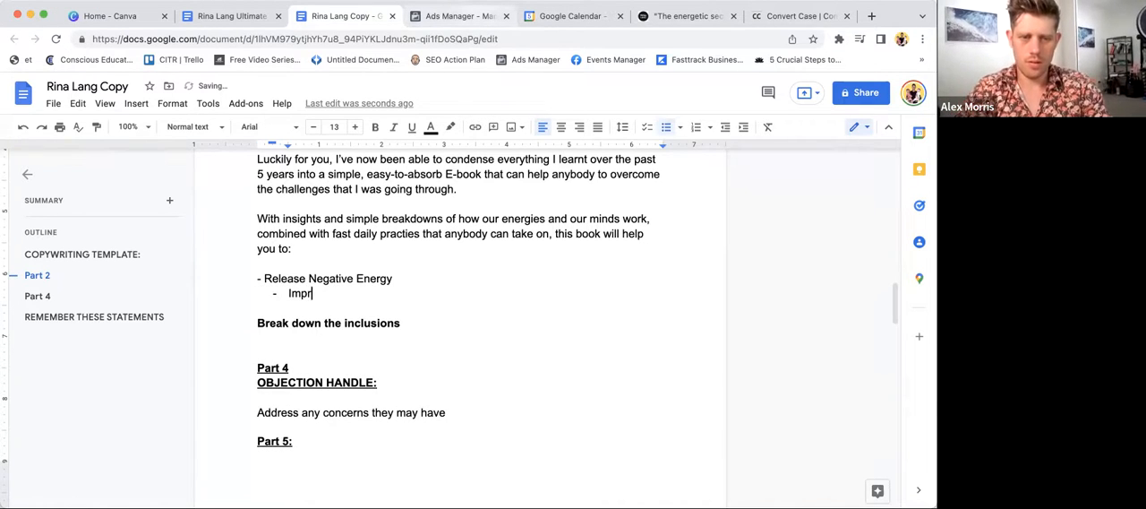
{"action": "type", "text": "ove Your Memory"}
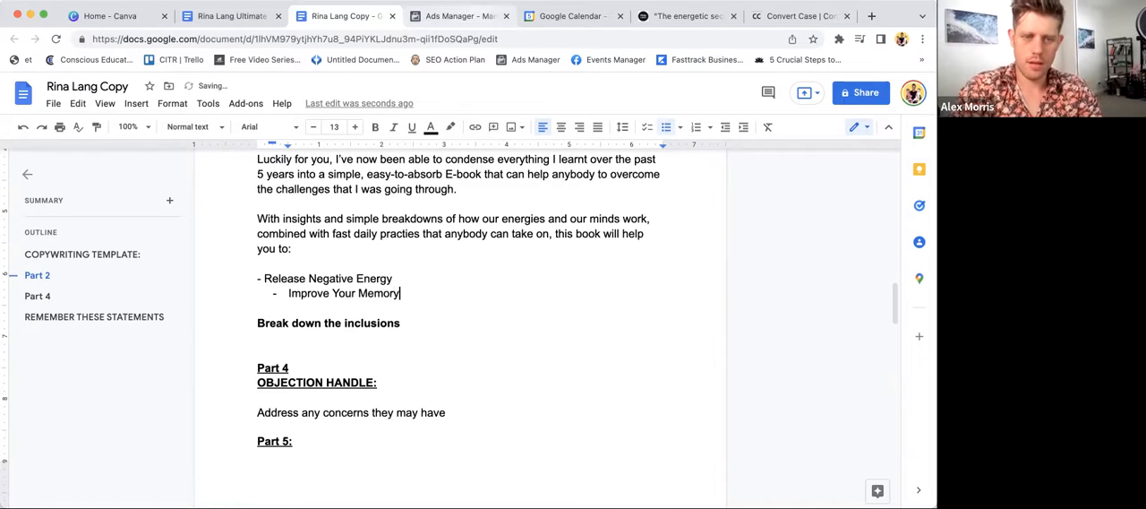
- Add "Overcome Procrastination" as a dashed list item under "Improve Your Memory"
{"action": "key", "text": "Return"}
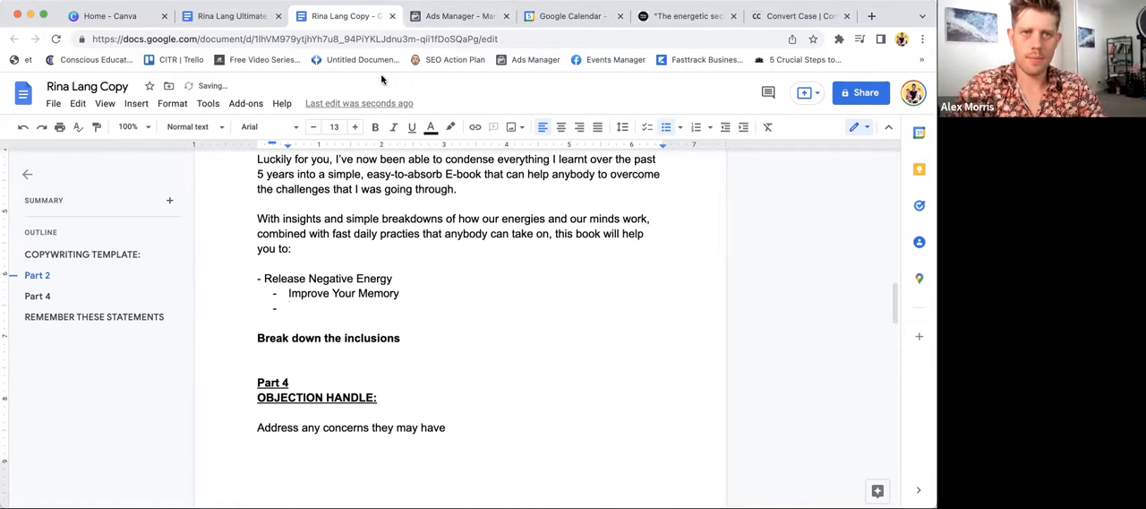
{"action": "type", "text": "Work"}
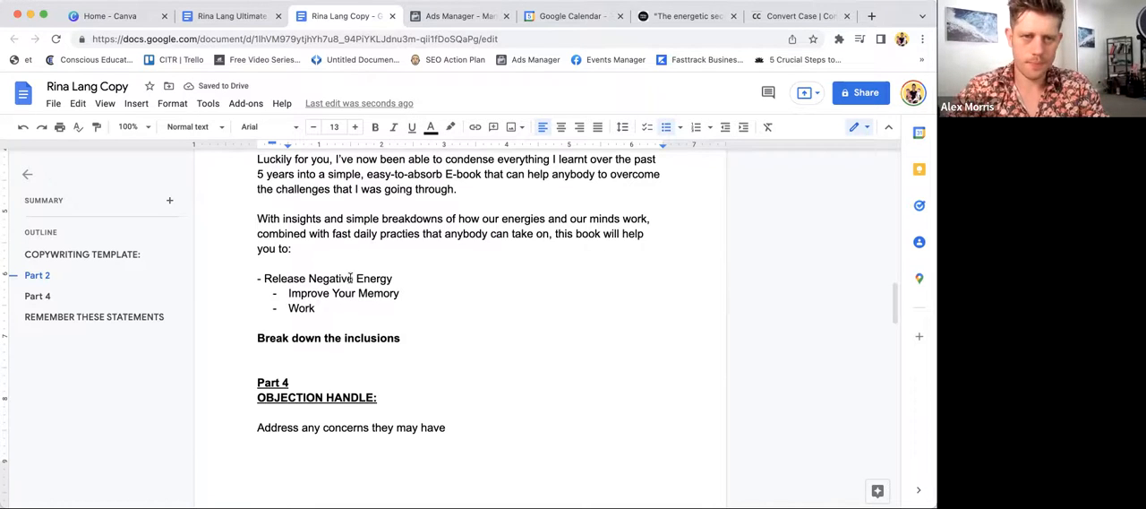
{"action": "scroll", "coordinate": [300, 309], "scroll_direction": "up", "scroll_amount": 2}
{"action": "double_click", "coordinate": [304, 368]}
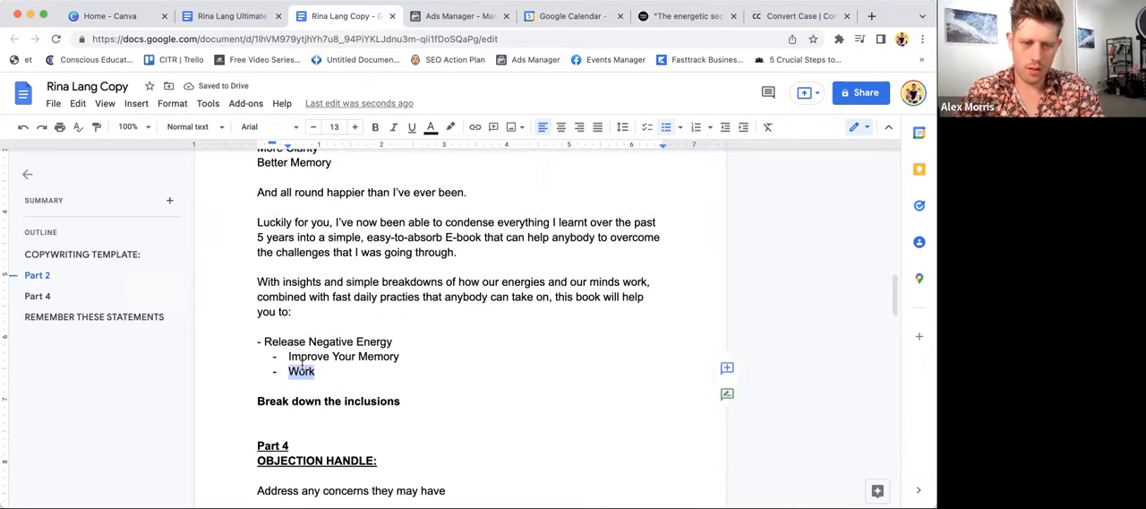
{"action": "type", "text": "Best"}
{"action": "key", "text": "BackSpace"}
{"action": "key", "text": "BackSpace"}
{"action": "key", "text": "BackSpace"}
{"action": "key", "text": "BackSpace"}
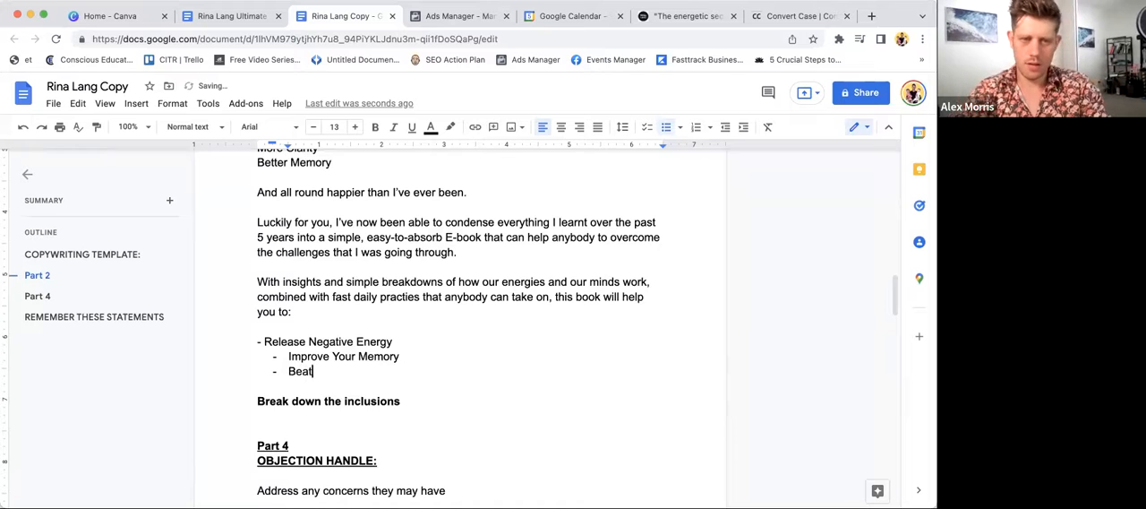
{"action": "type", "text": "O"}
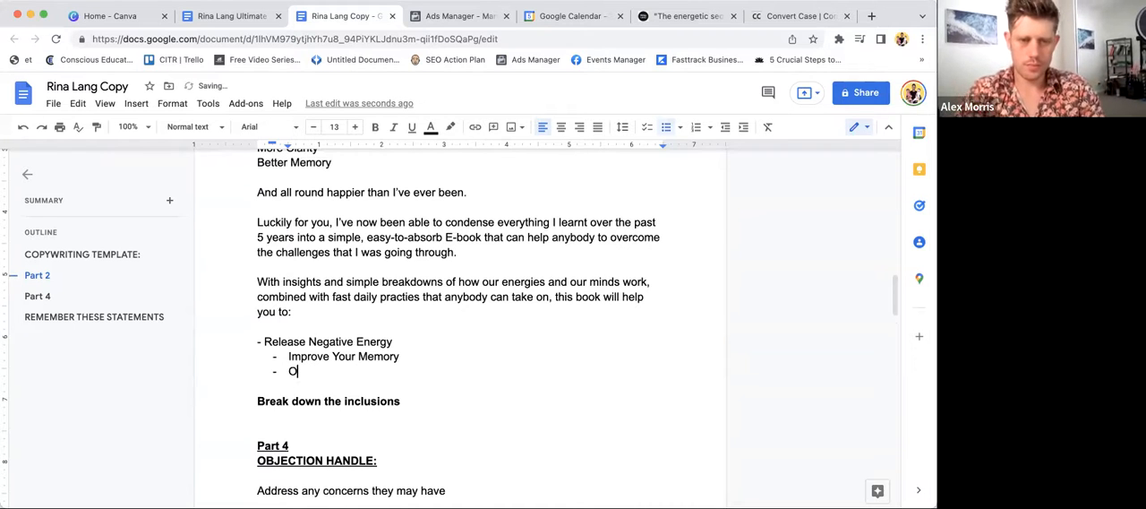
{"action": "type", "text": "vercome Proc"}
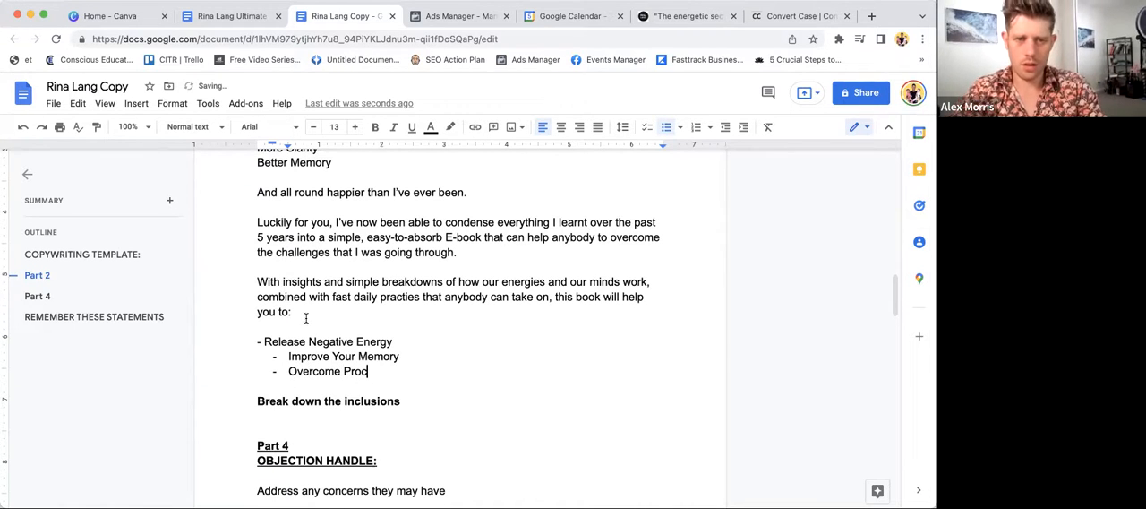
{"action": "type", "text": "rastination"}
- End the benefits list and add the closing line "And so much more." below it, followed by blank lines
{"action": "key", "text": "Return"}
{"action": "key", "text": "Return"}
{"action": "key", "text": "BackSpace"}
{"action": "key", "text": "BackSpace"}
{"action": "key", "text": "BackSpace"}
{"action": "key", "text": "BackSpace"}
{"action": "key", "text": "Return"}
{"action": "type", "text": "And so much more."}
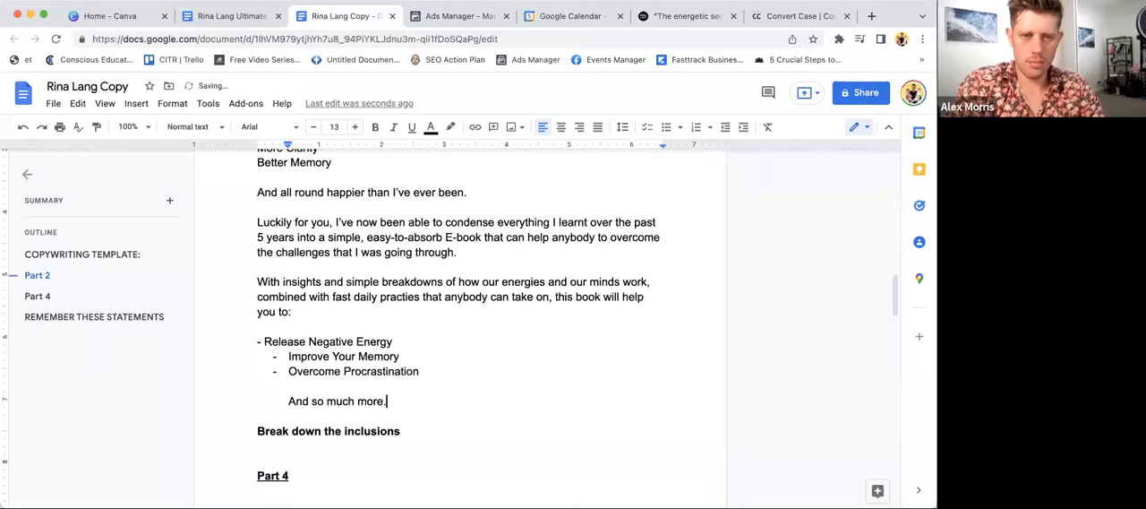
{"action": "key", "text": "Return"}
{"action": "key", "text": "Return"}
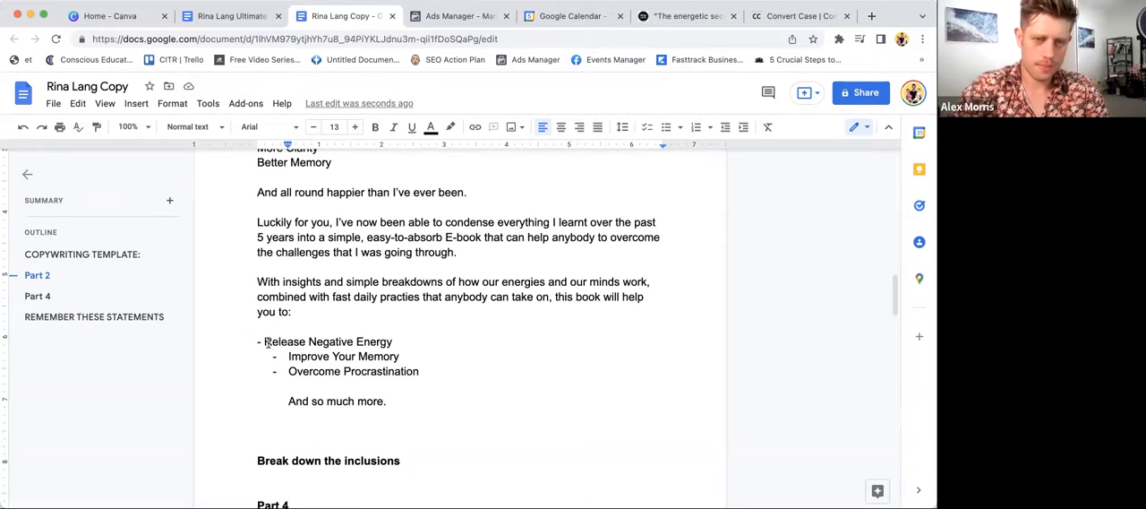
- Delete the "Break down the inclusions" and "Part 4" template headings below "And so much more."
{"action": "scroll", "coordinate": [305, 448], "scroll_direction": "down", "scroll_amount": 5}
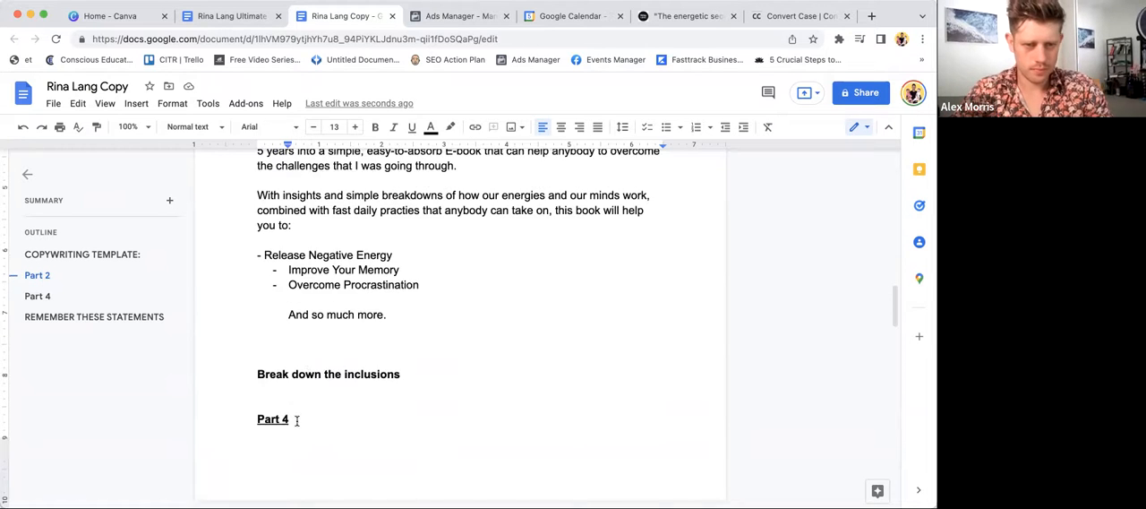
{"action": "scroll", "coordinate": [268, 304], "scroll_direction": "down", "scroll_amount": 1}
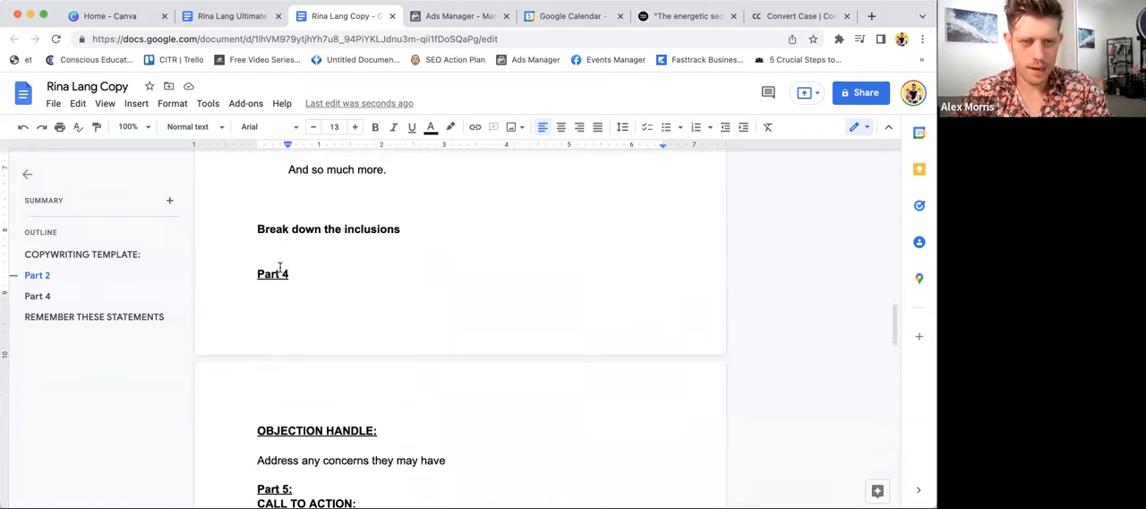
{"action": "scroll", "coordinate": [282, 250], "scroll_direction": "down", "scroll_amount": 2}
{"action": "left_click_drag", "start_coordinate": [305, 232], "coordinate": [231, 159]}
{"action": "key", "text": "BackSpace"}
{"action": "key", "text": "BackSpace"}
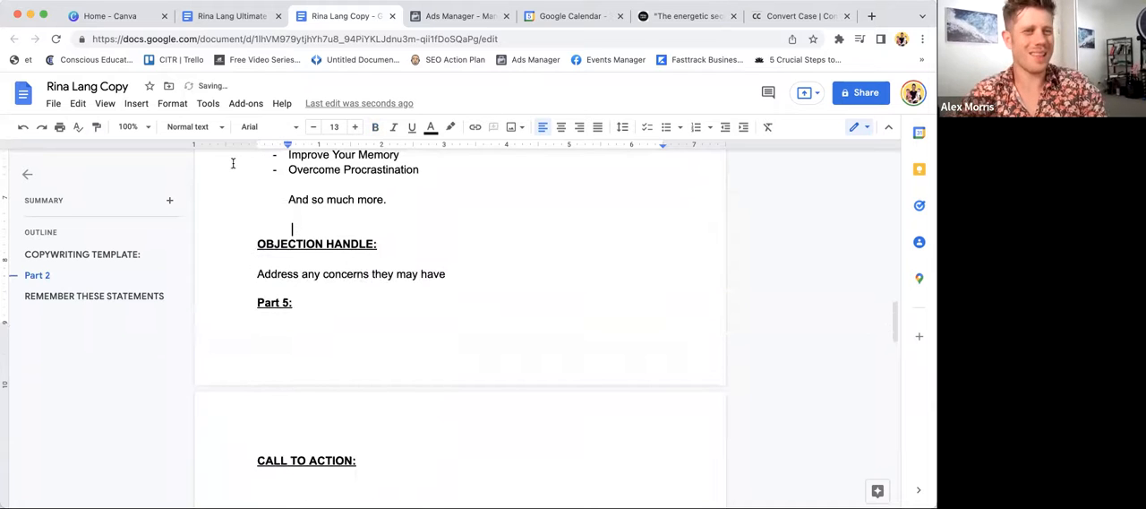
- Delete the "OBJECTION HANDLE:" heading and its "Address any concerns they may have" prompt
{"action": "scroll", "coordinate": [307, 267], "scroll_direction": "down", "scroll_amount": 1}
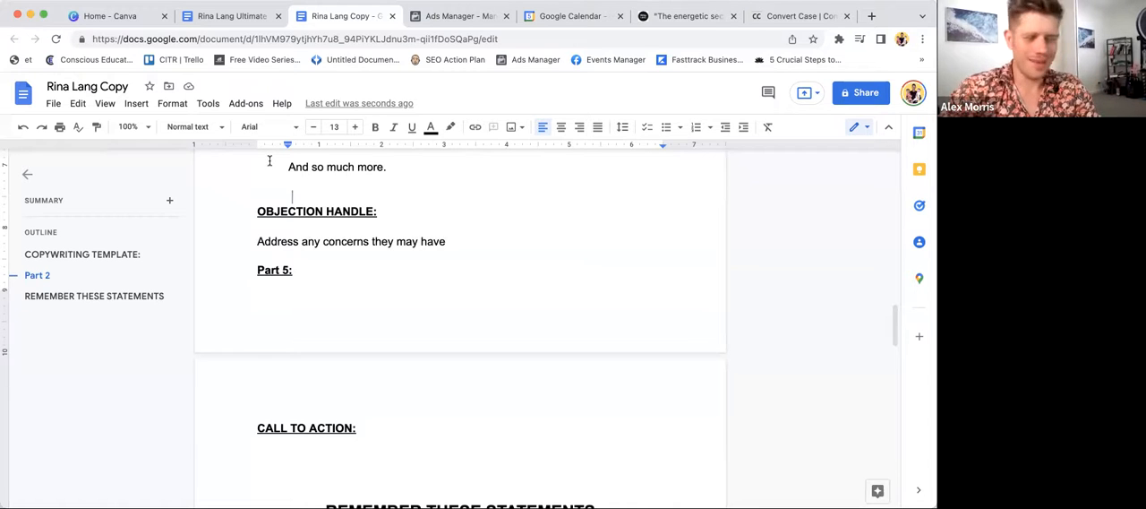
{"action": "scroll", "coordinate": [317, 233], "scroll_direction": "up", "scroll_amount": 1}
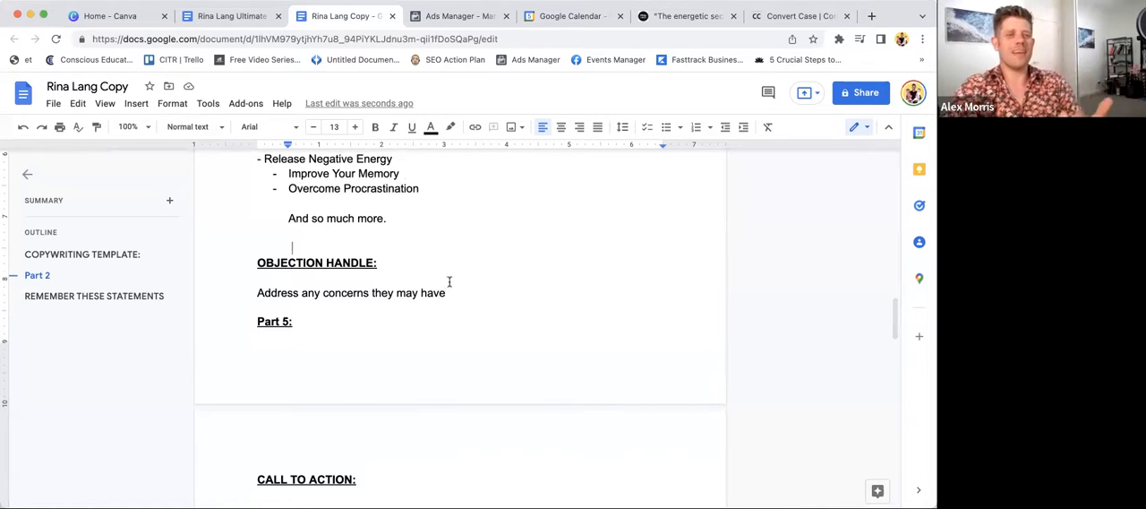
{"action": "left_click_drag", "start_coordinate": [455, 292], "coordinate": [224, 256]}
{"action": "key", "text": "BackSpace"}
{"action": "key", "text": "BackSpace"}
- Write "Now, I know what you're thinking." above "Part 5:" as unindented text without bold or underline, and start a new paragraph
{"action": "type", "text": "Now."}
{"action": "triple_click", "coordinate": [301, 248]}
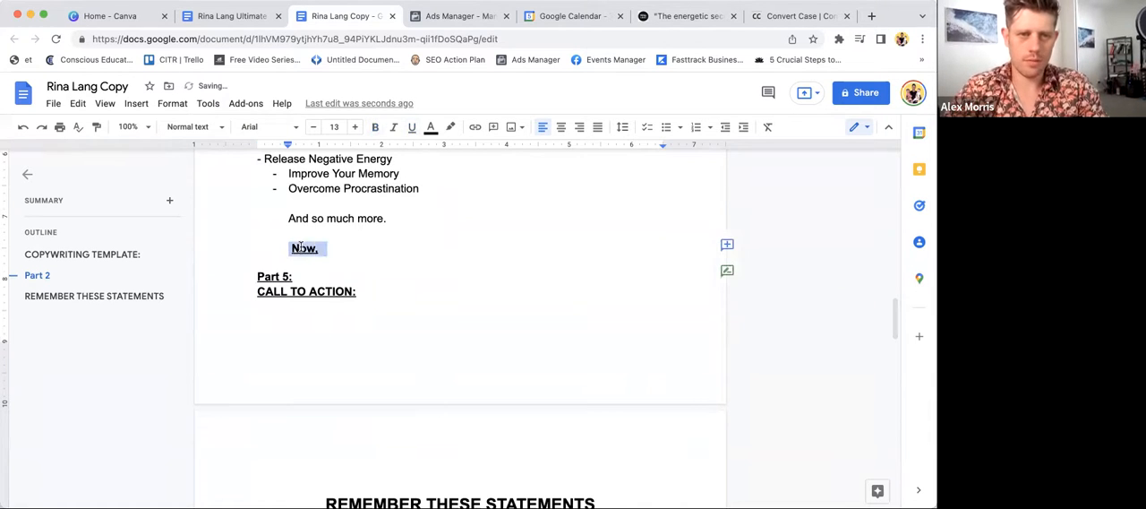
{"action": "key", "text": "super+b"}
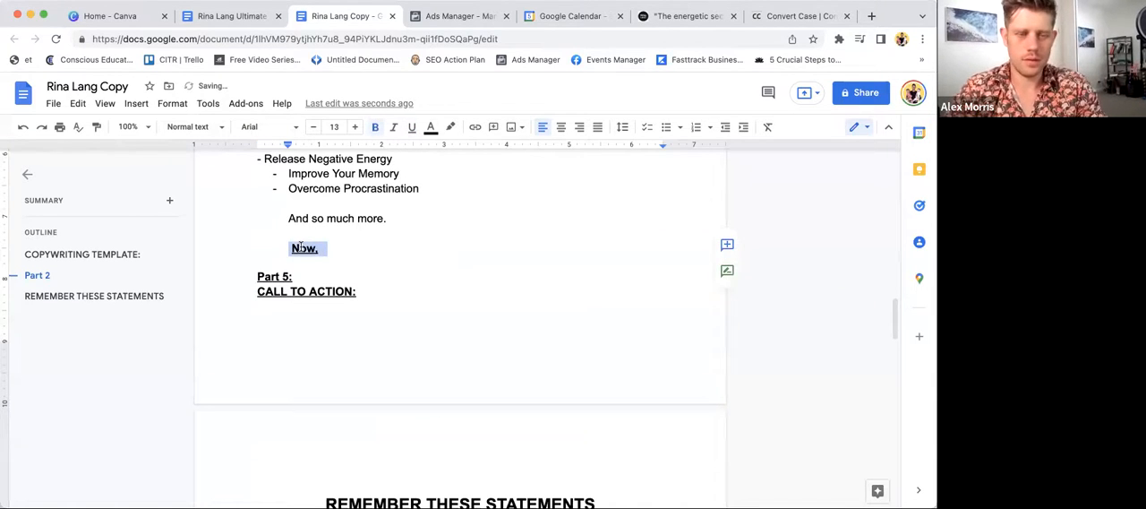
{"action": "key", "text": "BackSpace"}
{"action": "type", "text": "No"}
{"action": "key", "text": "BackSpace"}
{"action": "key", "text": "BackSpace"}
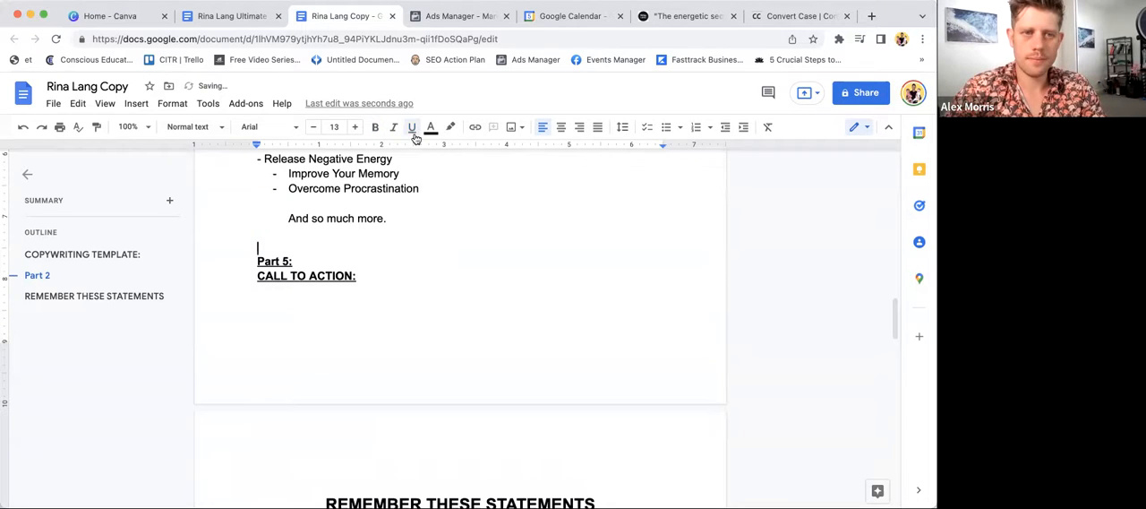
{"action": "type", "text": "Now, I "}
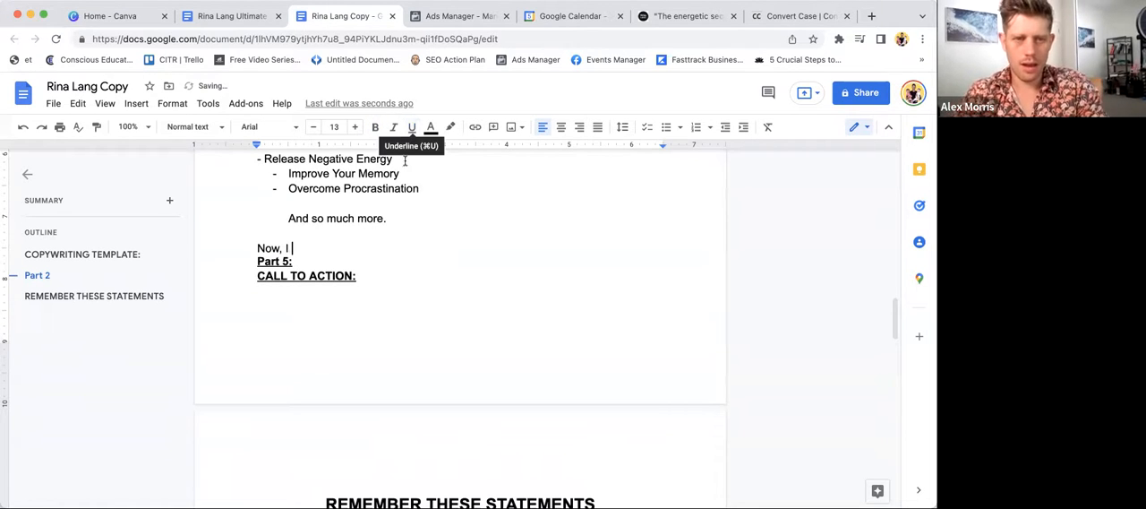
{"action": "type", "text": "know what you're thinking."}
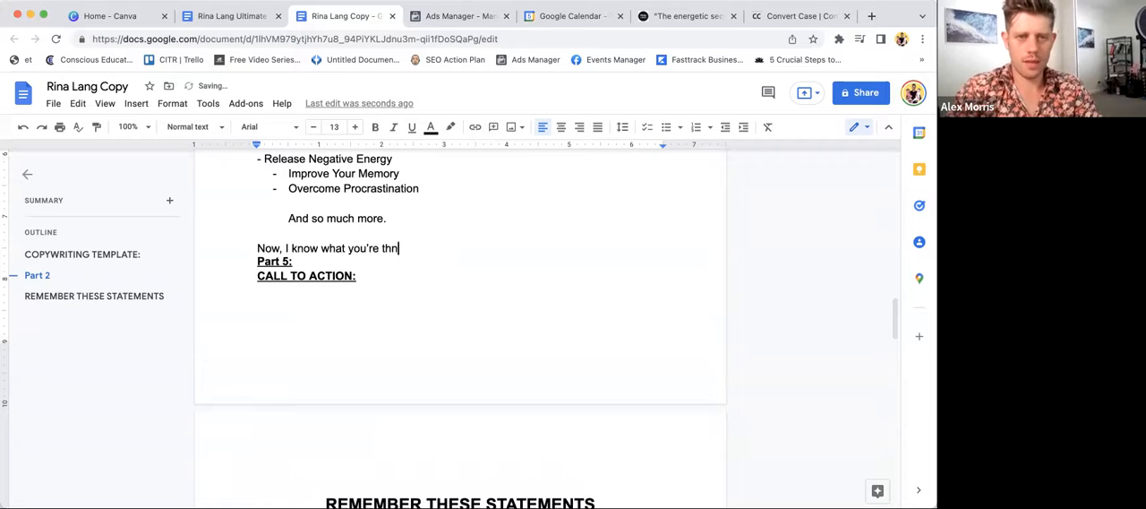
{"action": "key", "text": "Return"}
{"action": "key", "text": "Return"}
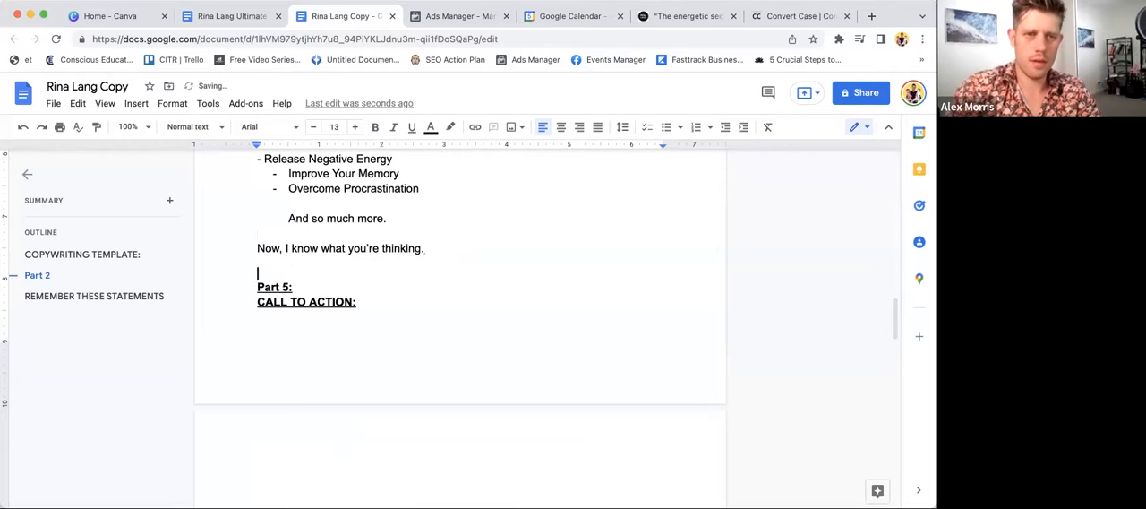
{"action": "type", "text": "This"}
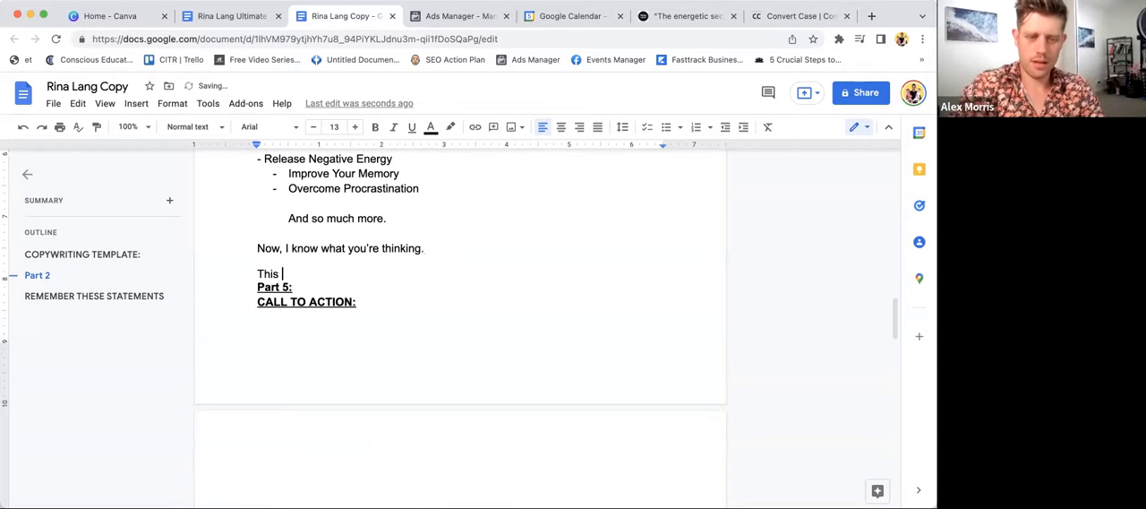
{"action": "key", "text": "BackSpace"}
{"action": "key", "text": "BackSpace"}
{"action": "key", "text": "BackSpace"}
{"action": "key", "text": "BackSpace"}
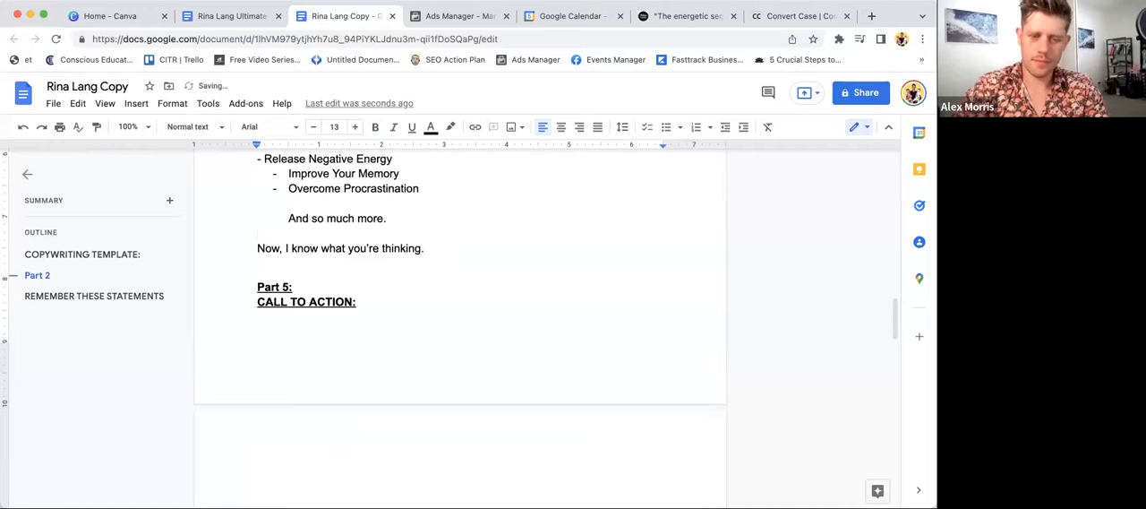
{"action": "type", "text": "Aga"}
{"action": "key", "text": "BackSpace"}
{"action": "key", "text": "BackSpace"}
{"action": "key", "text": "BackSpace"}
{"action": "type", "text": "I"}
{"action": "key", "text": "BackSpace"}
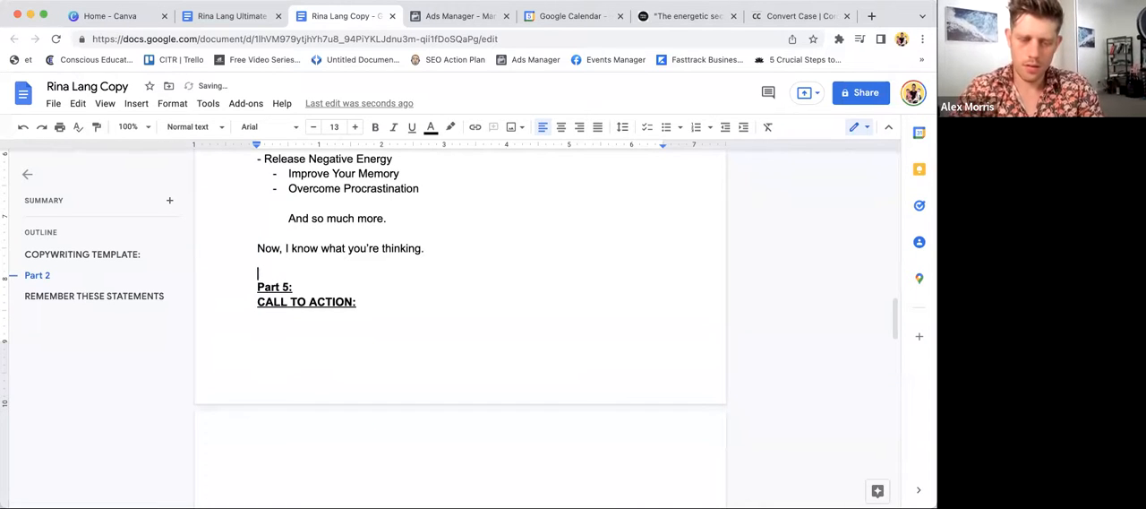
- Start the objection paragraph with "Every day another 'guru' comes along with a promise to"
{"action": "type", "text": "Every day"}
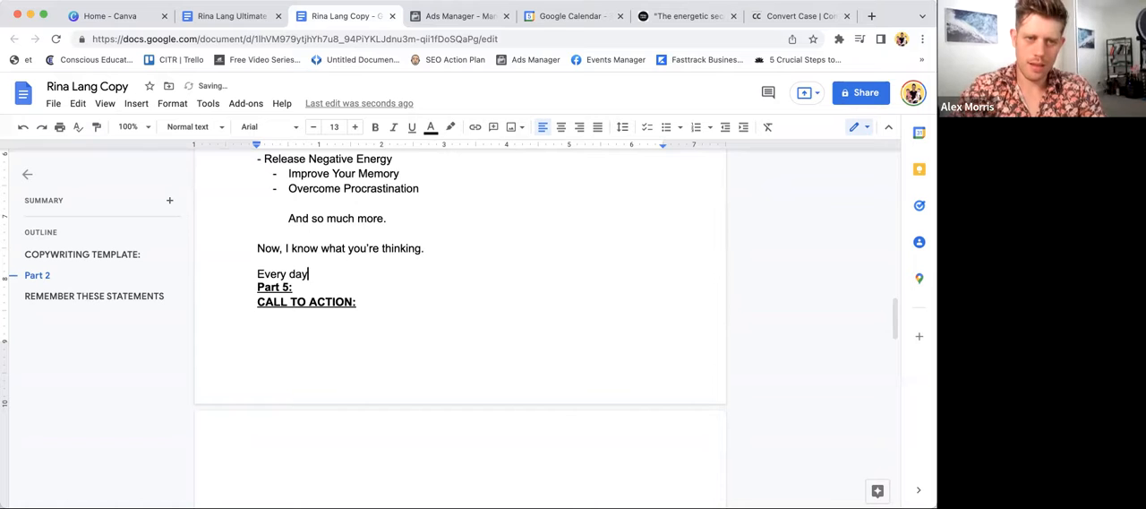
{"action": "type", "text": " another 'guru; comes"}
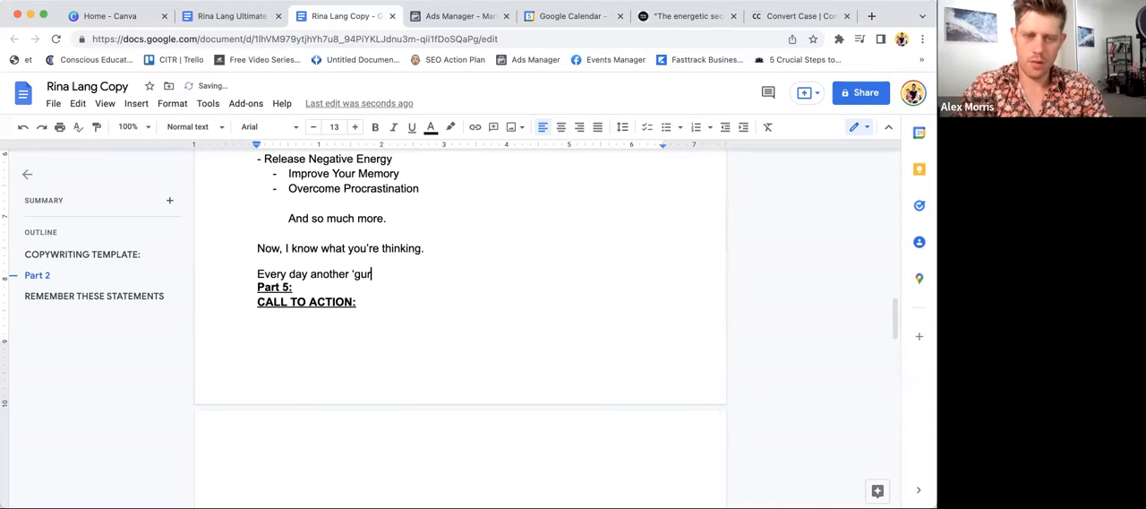
{"action": "key", "text": "BackSpace"}
{"action": "key", "text": "BackSpace"}
{"action": "key", "text": "BackSpace"}
{"action": "key", "text": "BackSpace"}
{"action": "key", "text": "BackSpace"}
{"action": "key", "text": "BackSpace"}
{"action": "key", "text": "BackSpace"}
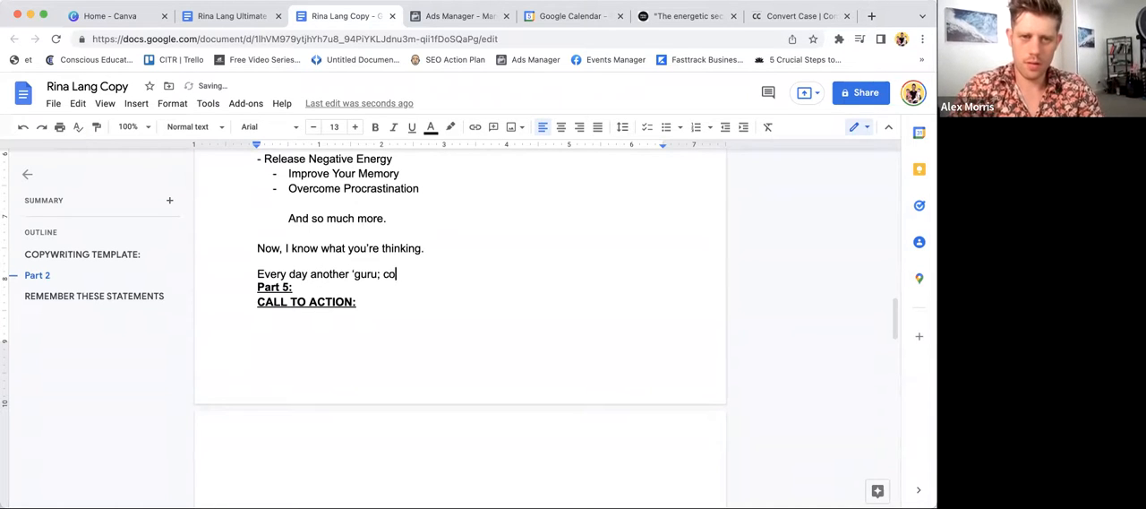
{"action": "type", "text": "' comes along with a prom"}
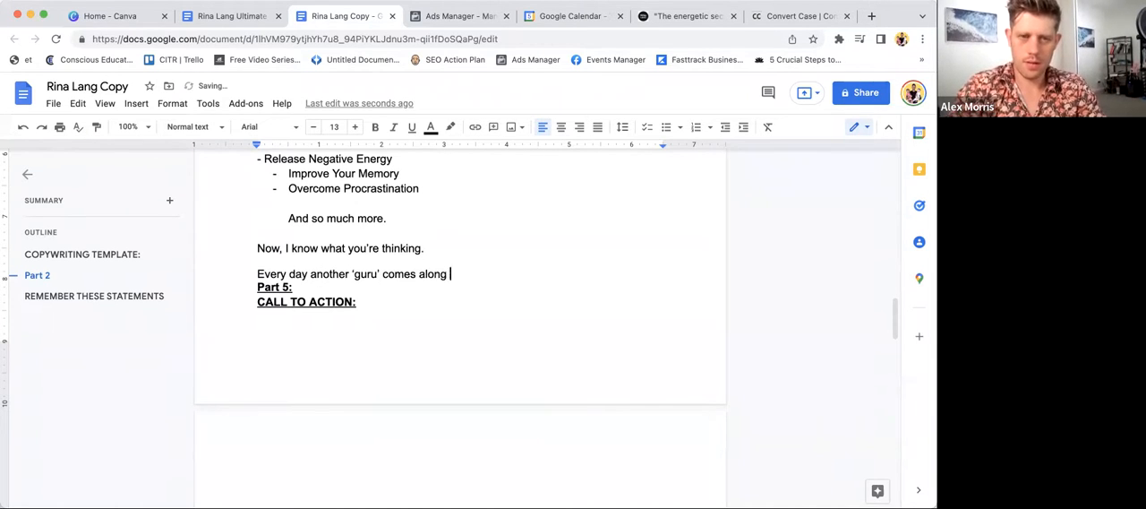
{"action": "type", "text": "ise to "}
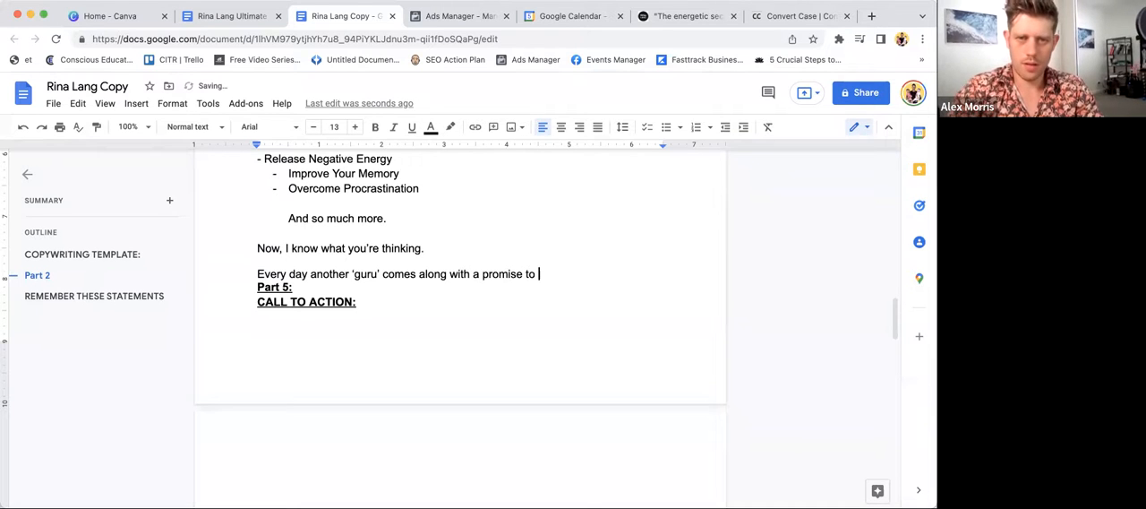
{"action": "type", "text": "opt"}
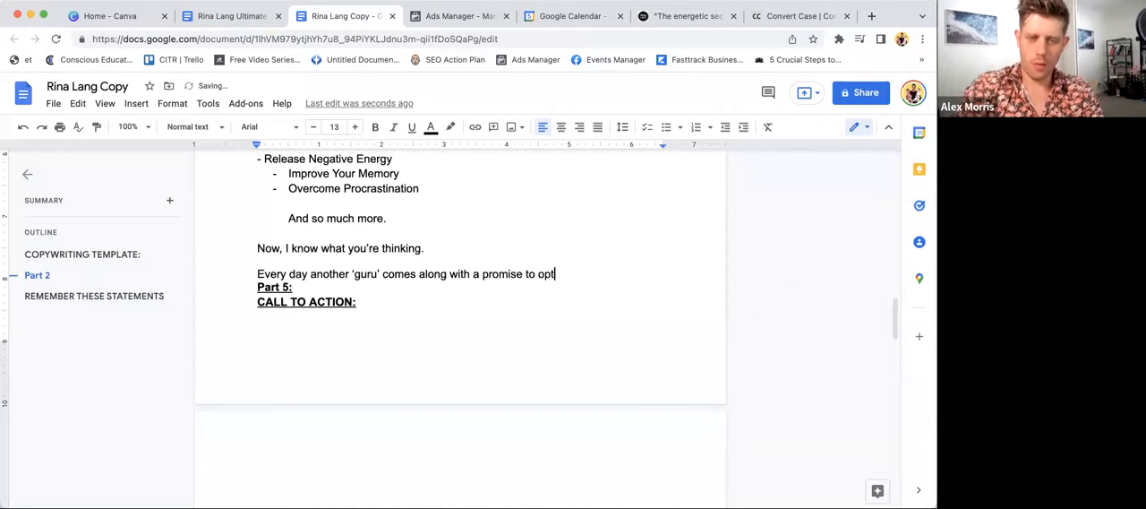
{"action": "key", "text": "BackSpace"}
{"action": "type", "text": "turn"}
{"action": "key", "text": "BackSpace"}
{"action": "key", "text": "BackSpace"}
{"action": "key", "text": "BackSpace"}
{"action": "key", "text": "BackSpace"}
{"action": "type", "text": "ake us"}
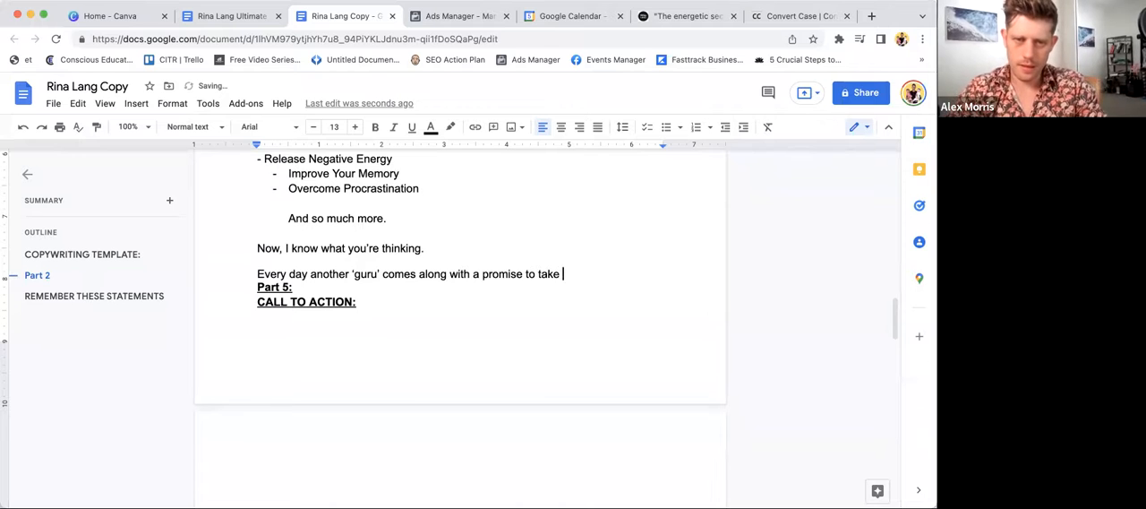
{"action": "key", "text": "BackSpace"}
{"action": "key", "text": "BackSpace"}
{"action": "key", "text": "BackSpace"}
{"action": "key", "text": "BackSpace"}
{"action": "key", "text": "BackSpace"}
{"action": "key", "text": "BackSpace"}
{"action": "key", "text": "BackSpace"}
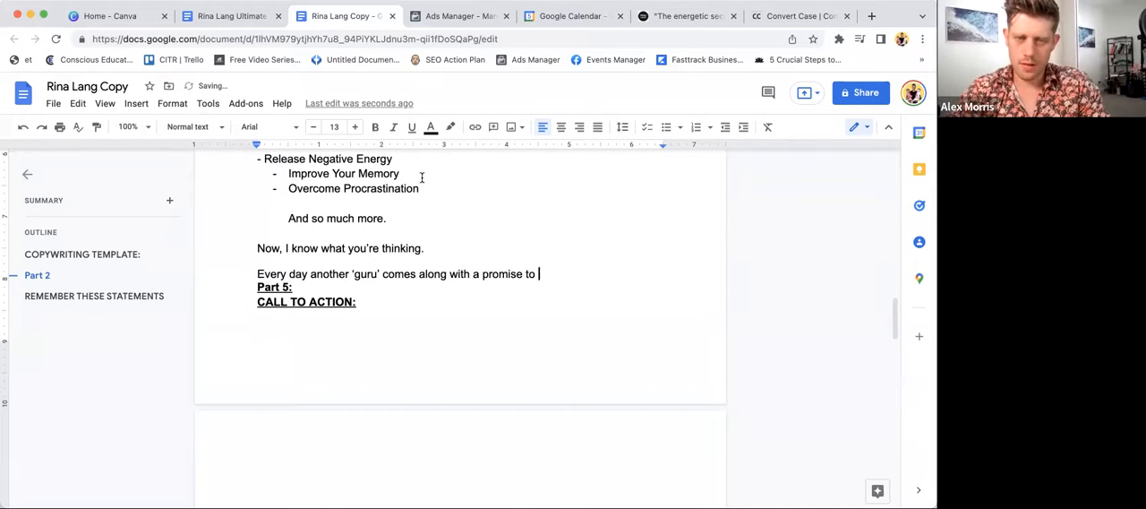
- Continue the 'guru' sentence with "use their 'secret system' to give us the tool"
{"action": "type", "text": "use their "}
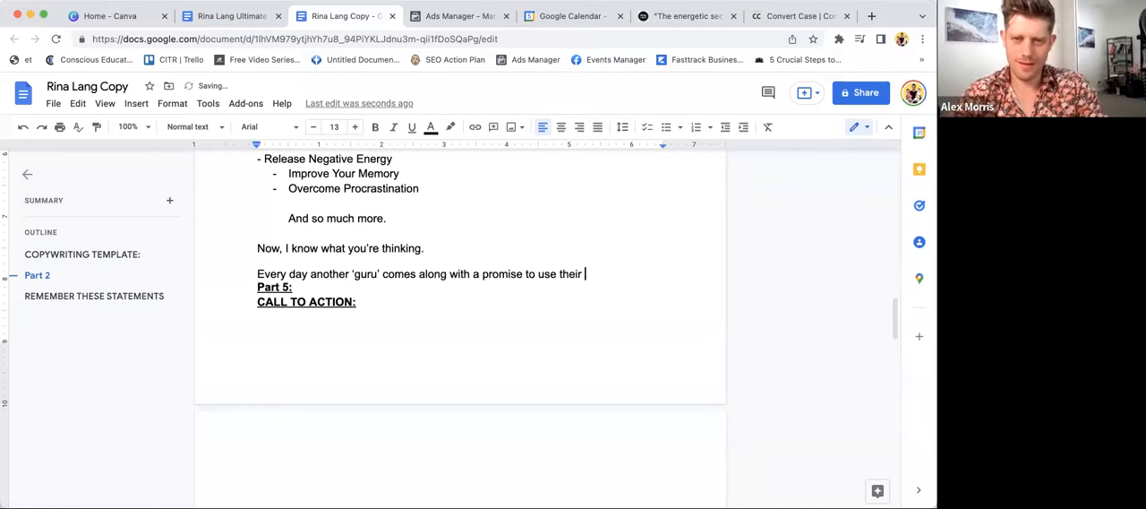
{"action": "type", "text": "'secret system' "}
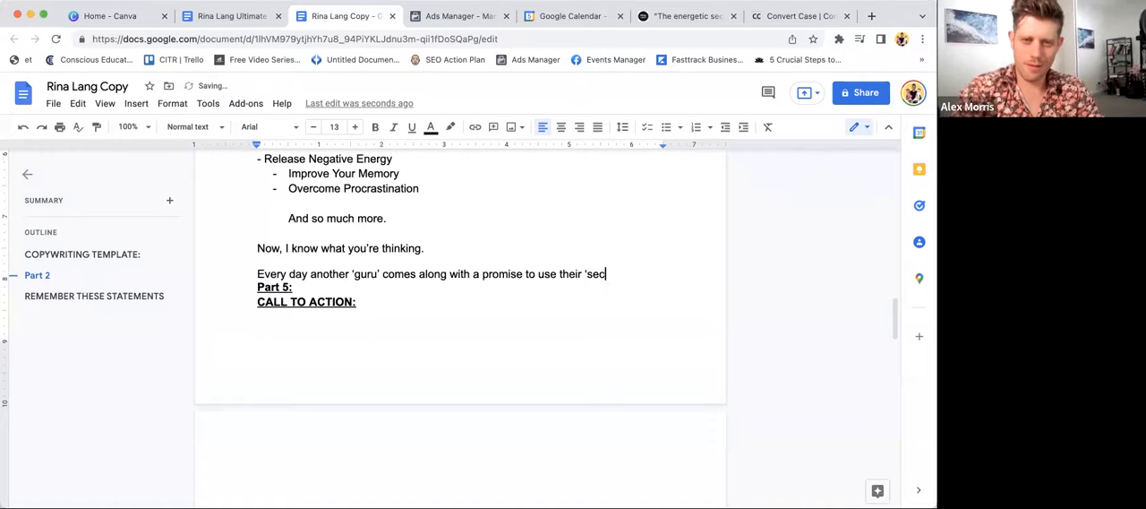
{"action": "type", "text": "to"}
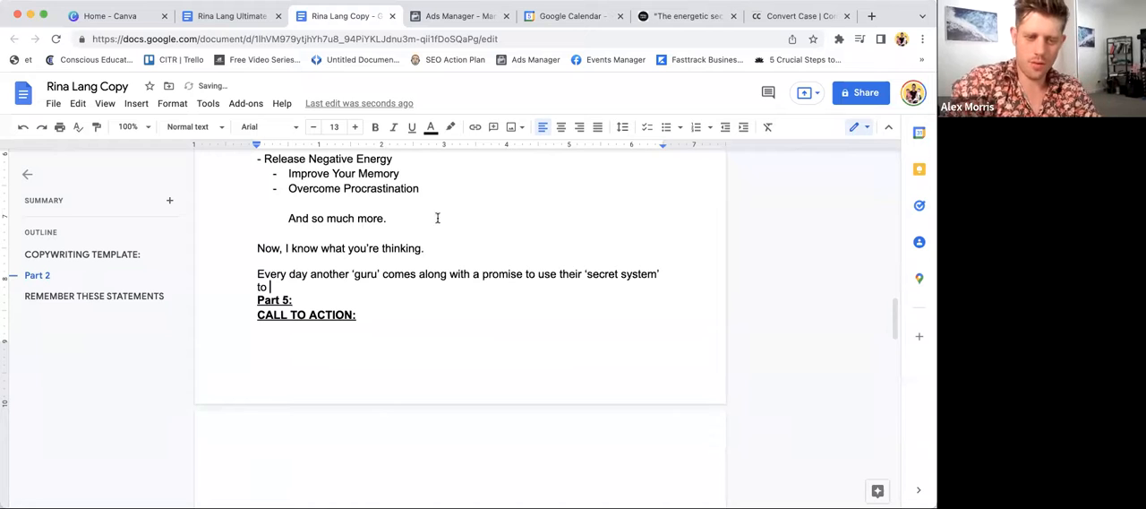
{"action": "type", "text": " giv"}
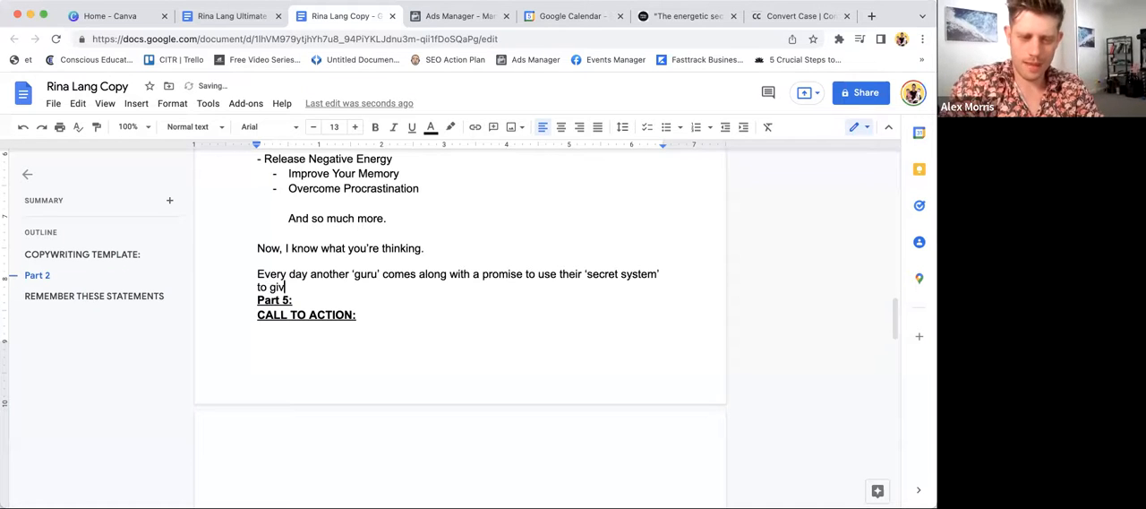
{"action": "type", "text": "e us the "}
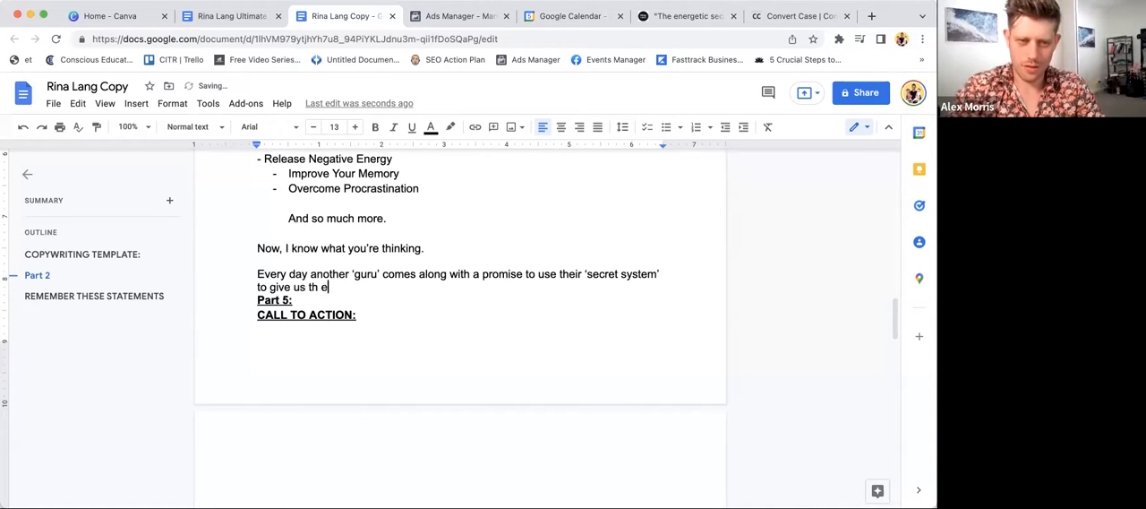
{"action": "type", "text": "tool"}
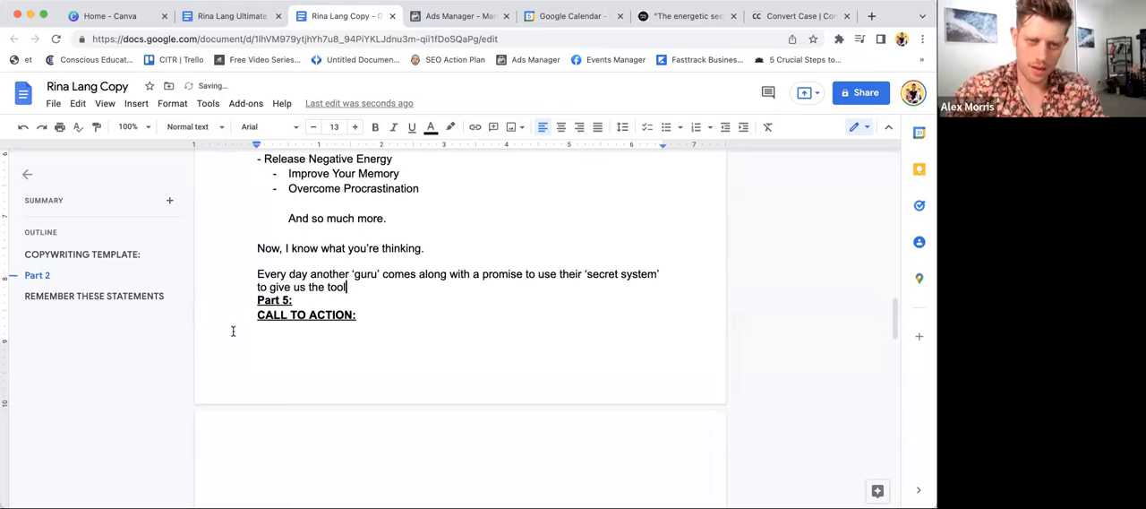
- Replace "to give us the tool" with "that will make us all" and put "Part 5:" back on its own line after a blank line
{"action": "left_click_drag", "start_coordinate": [269, 286], "coordinate": [350, 286]}
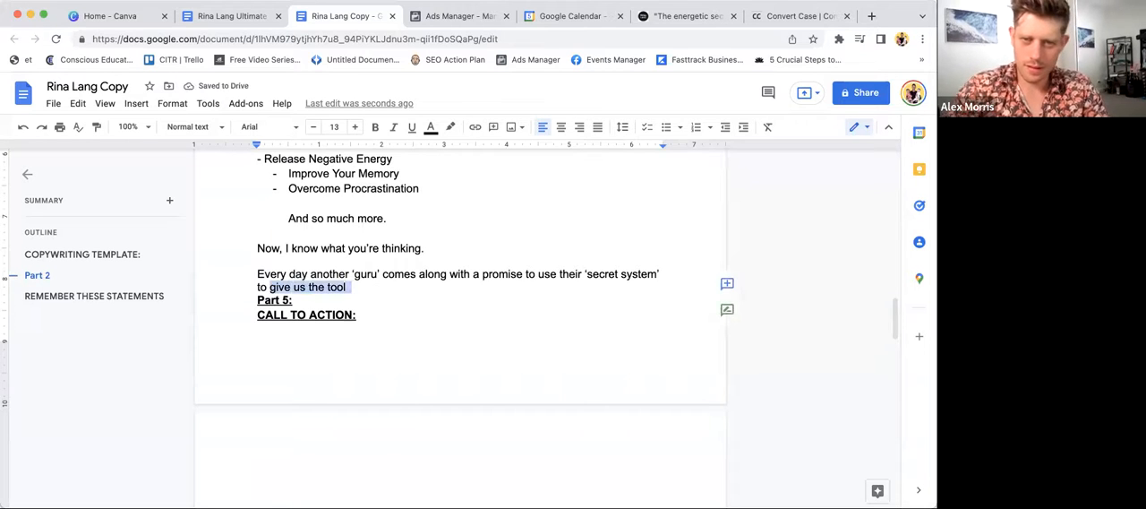
{"action": "key", "text": "BackSpace"}
{"action": "key", "text": "BackSpace"}
{"action": "key", "text": "BackSpace"}
{"action": "key", "text": "BackSpace"}
{"action": "type", "text": "that will make us allPar"}
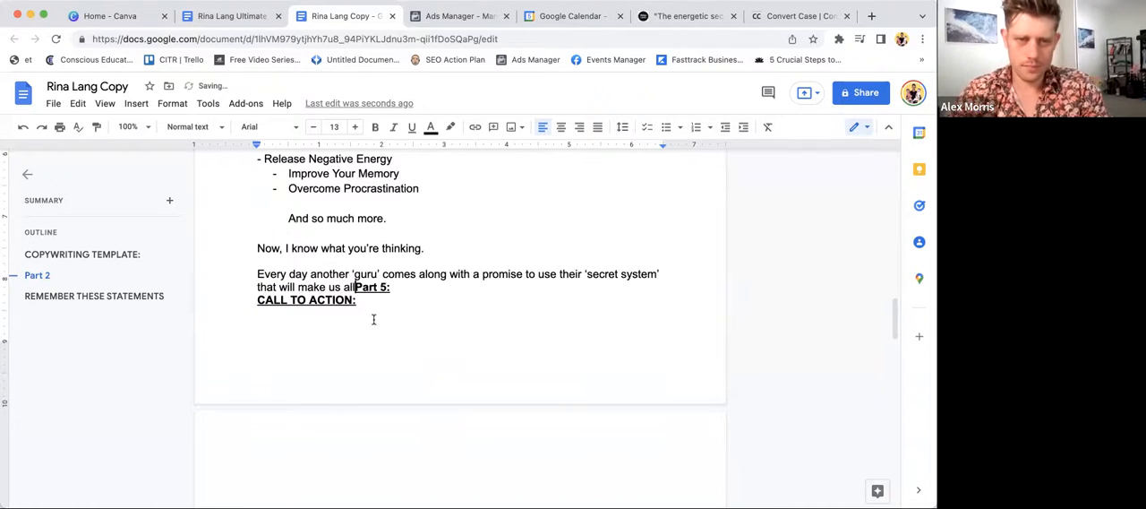
{"action": "key", "text": "Return"}
{"action": "key", "text": "Return"}
{"action": "left_click", "coordinate": [384, 292]}
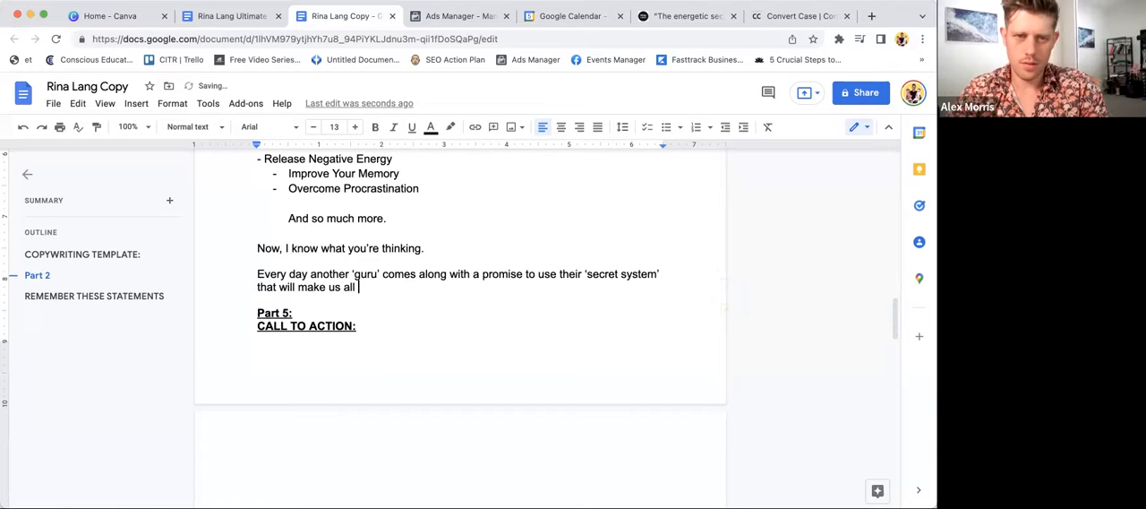
- Replace "make us all" with "solve all our problems." to finish the 'guru' sentence
{"action": "left_click_drag", "start_coordinate": [359, 289], "coordinate": [299, 288]}
{"action": "type", "text": "solv"}
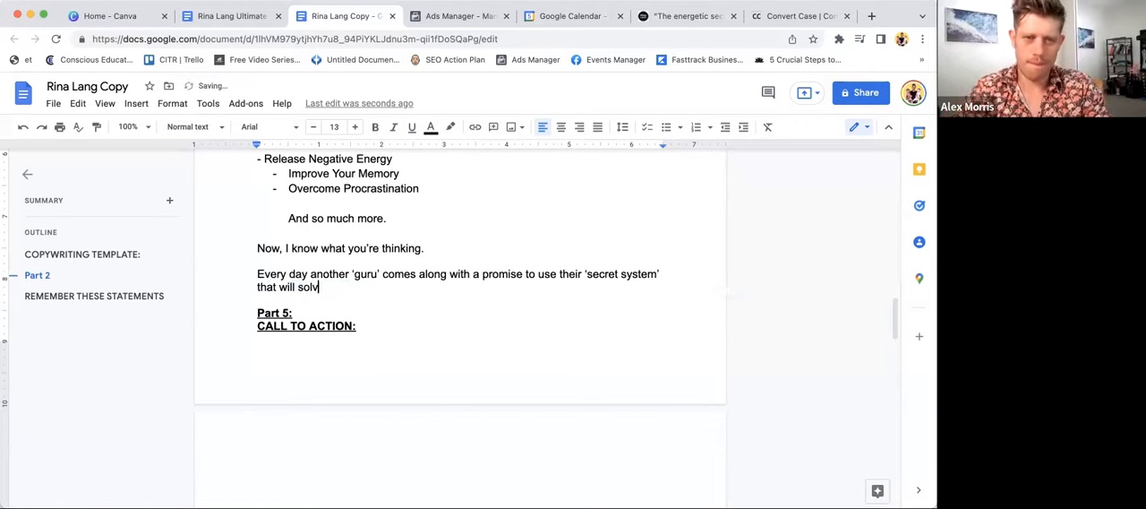
{"action": "type", "text": "e all our problems."}
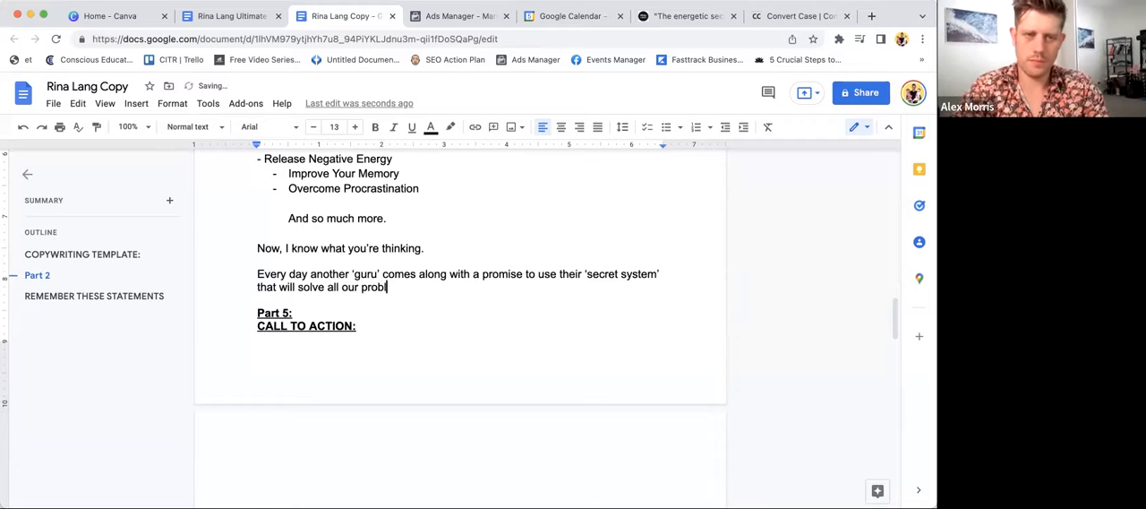
- Add a new paragraph below the 'guru' sentence reading "And you've probably tried a bunch of stuff"
{"action": "key", "text": "Return"}
{"action": "key", "text": "Return"}
{"action": "type", "text": "Andyou've probably trie"}
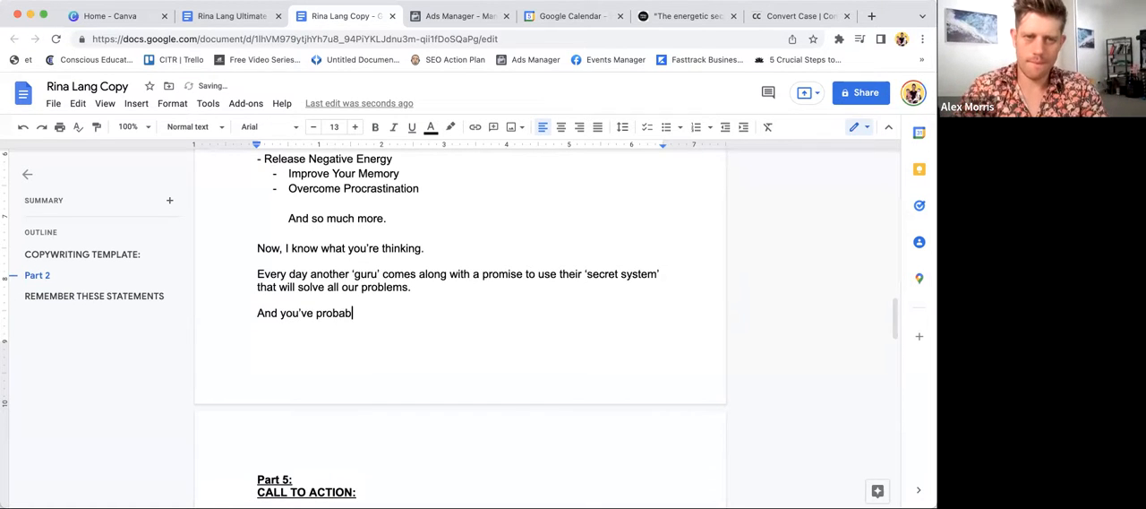
{"action": "type", "text": "d a bunch "}
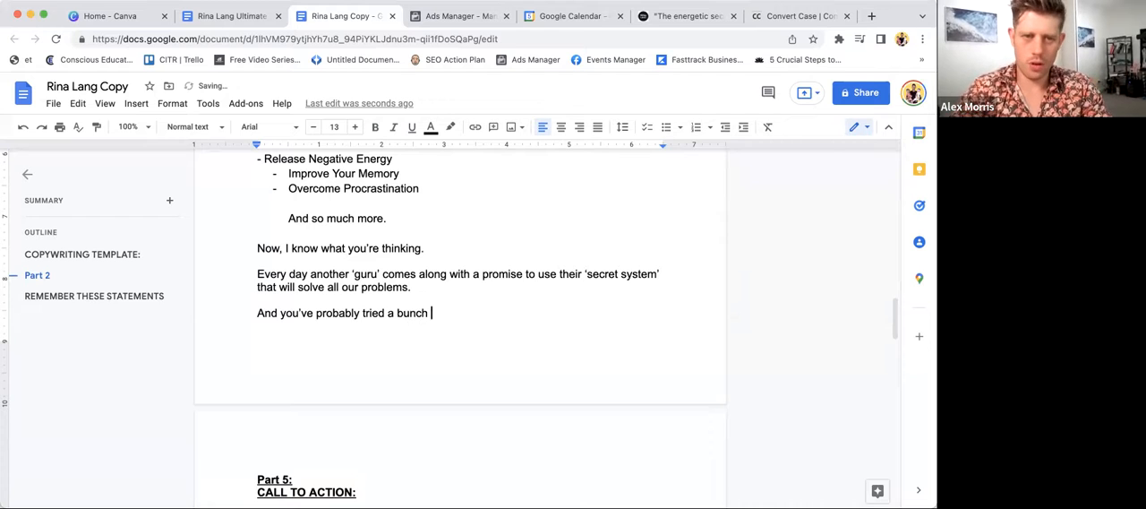
{"action": "type", "text": "of stuff"}
- Replace "bunch of stuff" with "few before, and maybe they didn't work." and start a new paragraph
{"action": "key", "text": "BackSpace"}
{"action": "key", "text": "BackSpace"}
{"action": "key", "text": "BackSpace"}
{"action": "key", "text": "BackSpace"}
{"action": "key", "text": "BackSpace"}
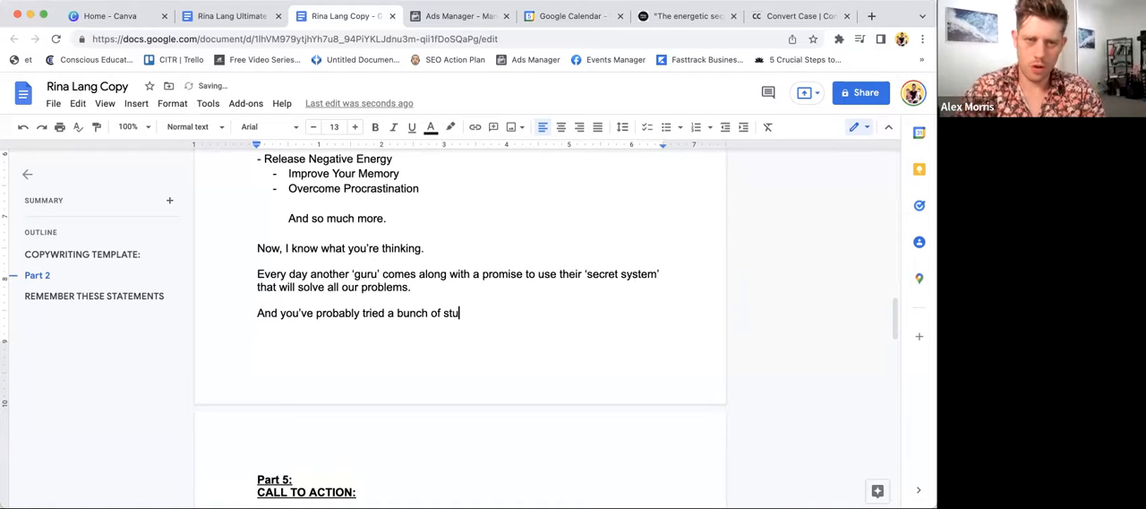
{"action": "key", "text": "BackSpace"}
{"action": "key", "text": "BackSpace"}
{"action": "key", "text": "BackSpace"}
{"action": "key", "text": "BackSpace"}
{"action": "key", "text": "BackSpace"}
{"action": "key", "text": "BackSpace"}
{"action": "type", "text": "few before, "}
{"action": "type", "text": "and maybe they di"}
{"action": "type", "text": "n;'"}
{"action": "type", "text": "work."}
{"action": "key", "text": "Return"}
{"action": "type", "text": "I fely"}
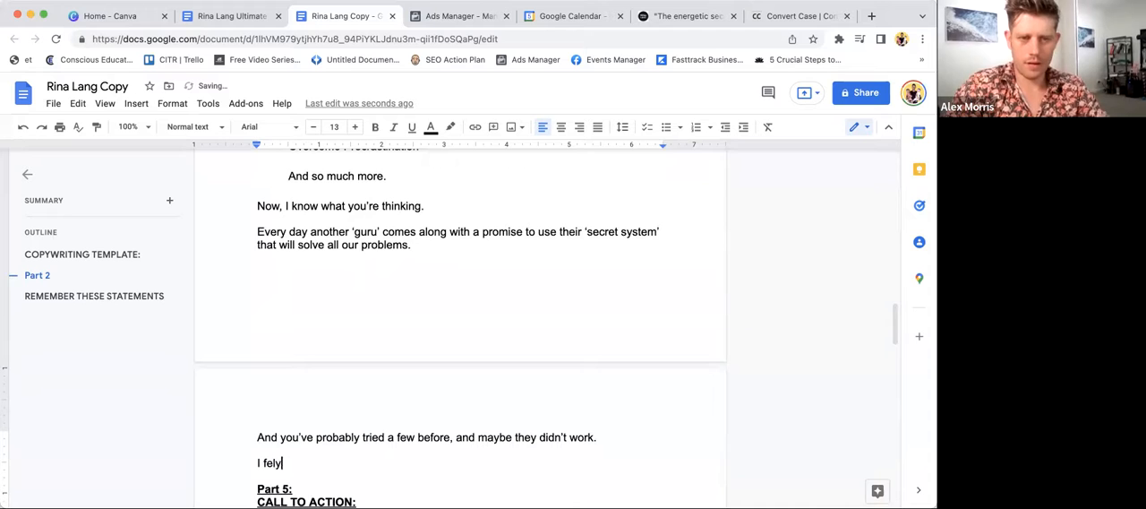
{"action": "key", "text": "BackSpace"}
{"action": "key", "text": "BackSpace"}
{"action": "key", "text": "BackSpace"}
{"action": "key", "text": "BackSpace"}
{"action": "key", "text": "BackSpace"}
{"action": "key", "text": "BackSpace"}
{"action": "key", "text": "BackSpace"}
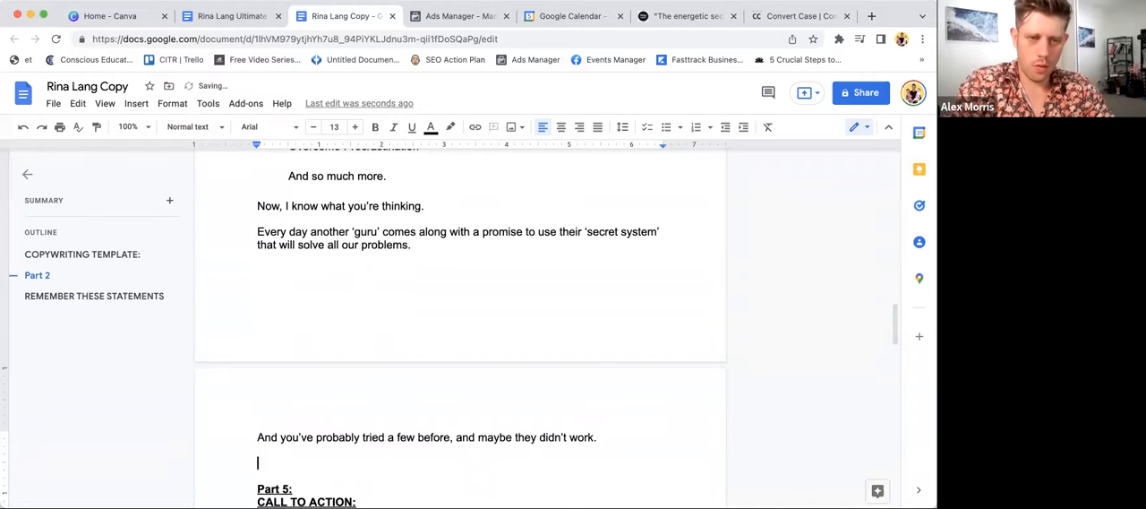
- Begin the new paragraph with "All I can say is that these tools have"
{"action": "type", "text": "All i "}
{"action": "type", "text": "can say"}
{"action": "type", "text": " is that "}
{"action": "type", "text": "these "}
{"action": "type", "text": "tools hav"}
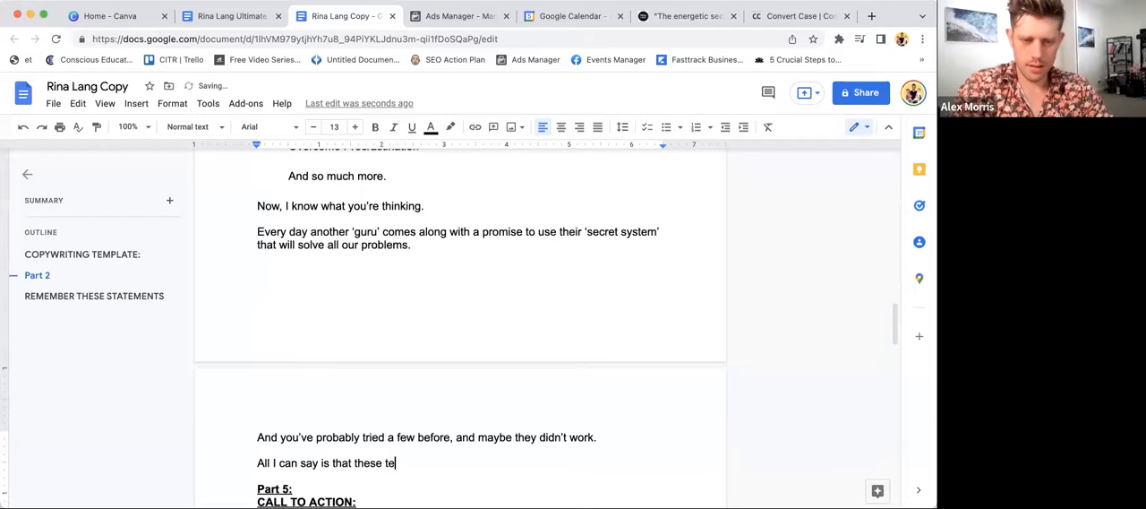
{"action": "type", "text": "e "}
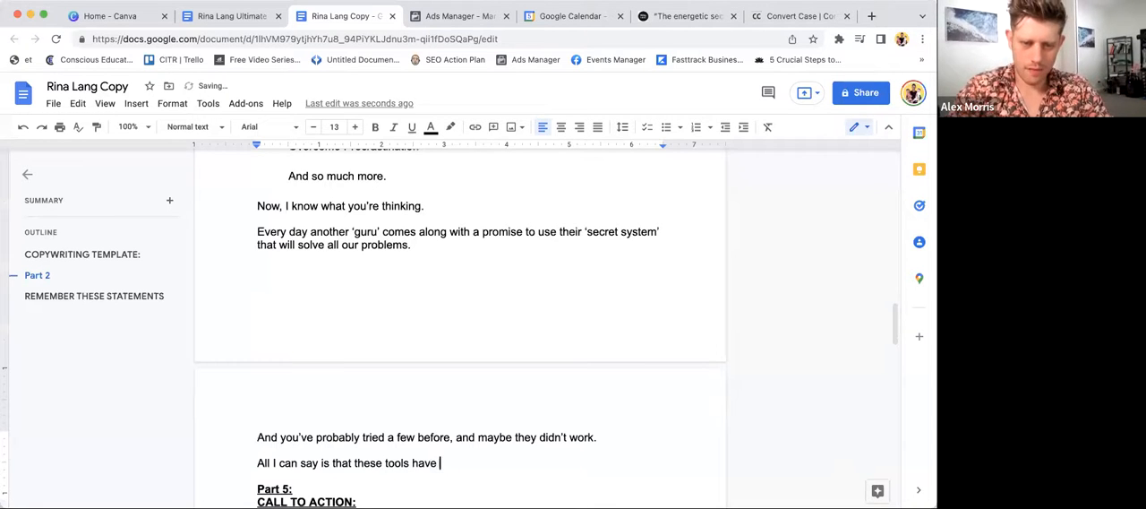
{"action": "type", "text": "completely"}
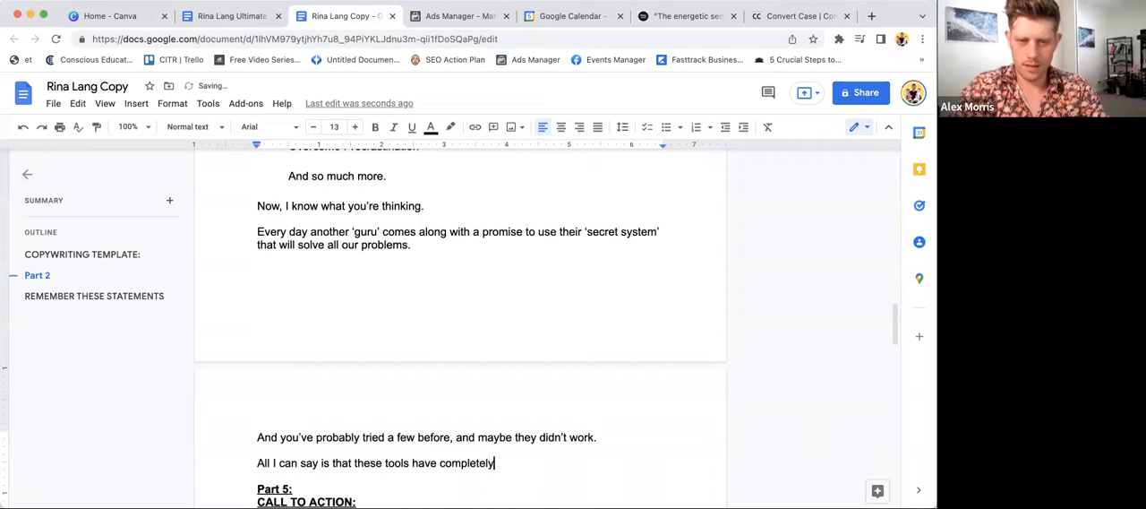
{"action": "type", "text": " changed my life, and the lives of every client I have worked w"}
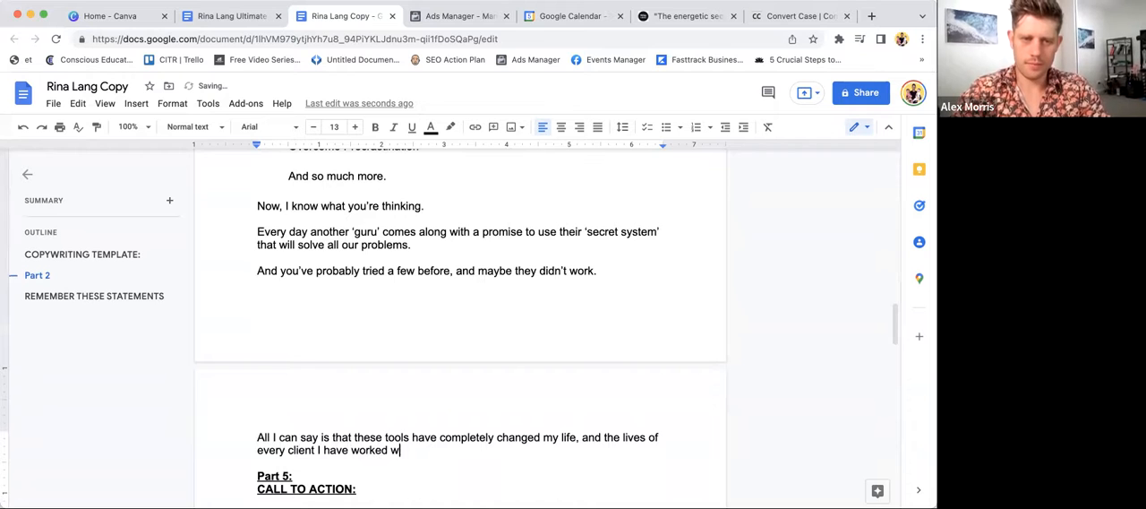
- Finish the sentence with "completely changed my life, and the lives of every client I have worked with since."
{"action": "type", "text": "ith since."}
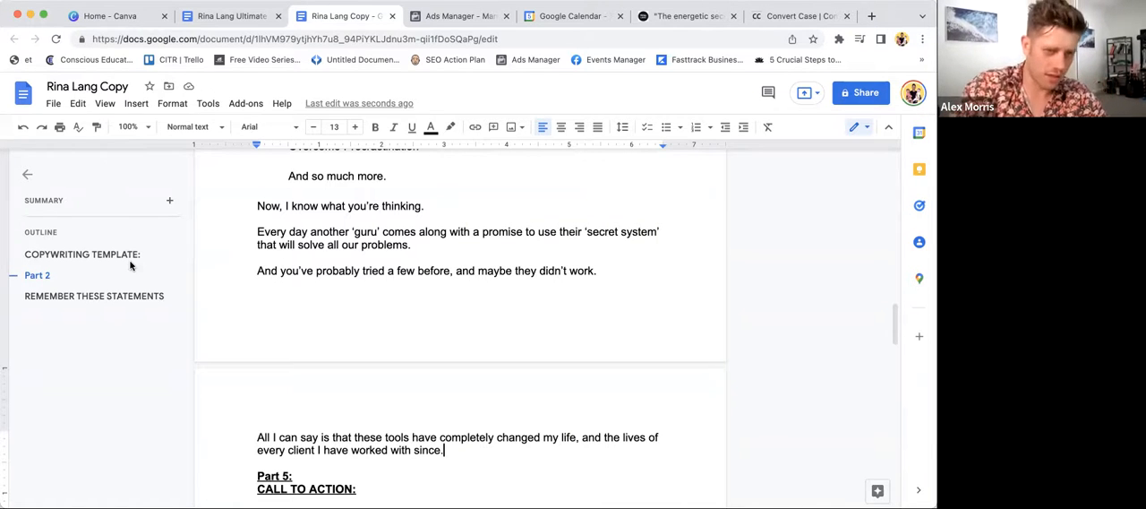
- Start another paragraph above "Part 5:" with "And if you are truly committed to"
{"action": "scroll", "coordinate": [269, 319], "scroll_direction": "down", "scroll_amount": 1}
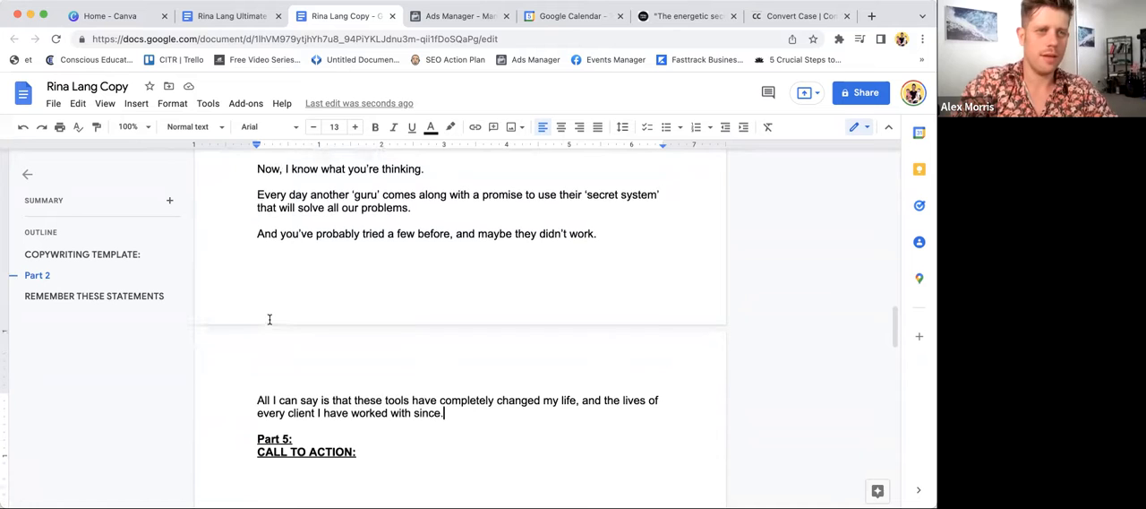
{"action": "key", "text": "Return"}
{"action": "type", "text": "And i "}
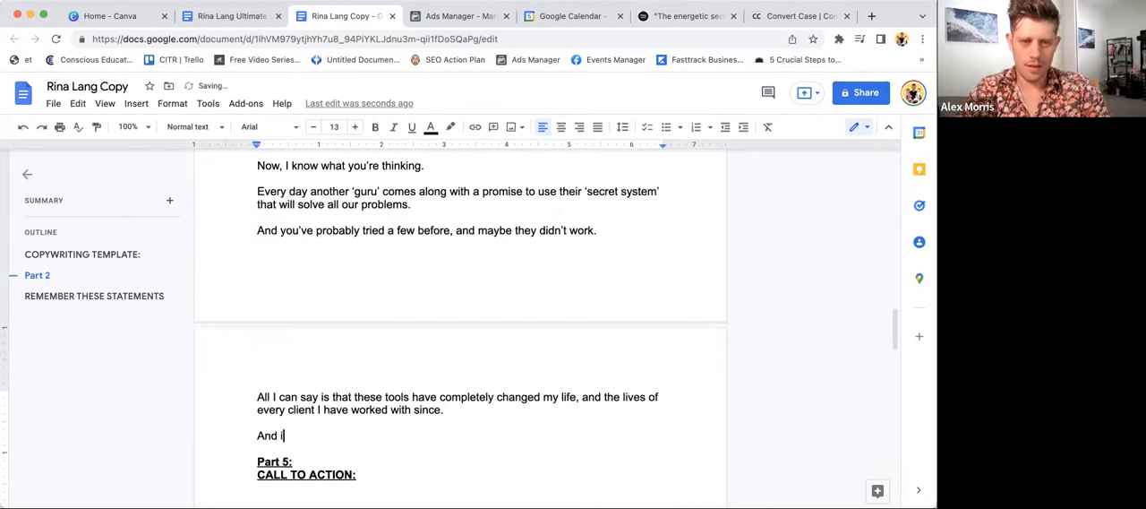
{"action": "type", "text": "if you are tu"}
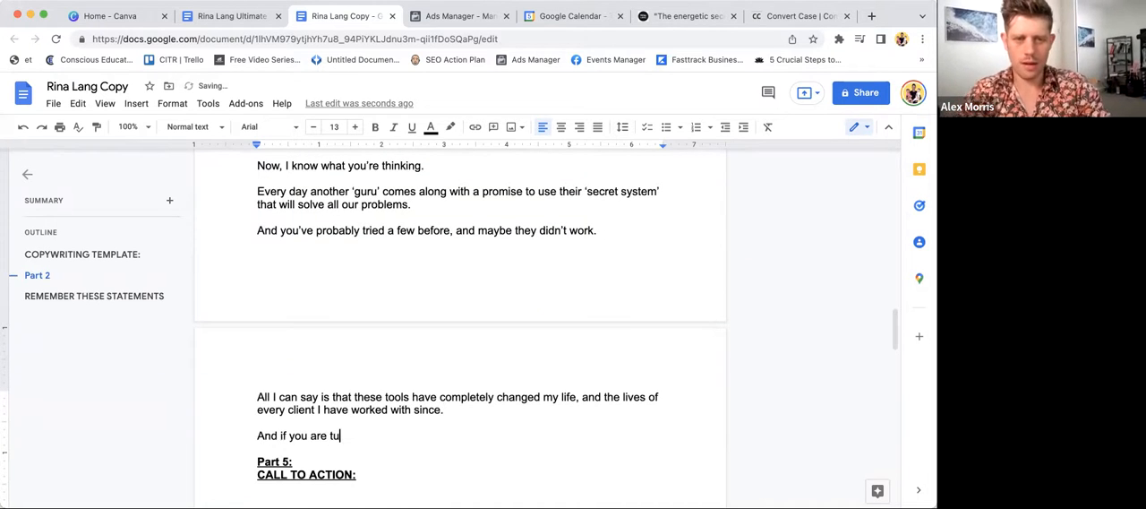
{"action": "key", "text": "BackSpace"}
{"action": "type", "text": "ruly com"}
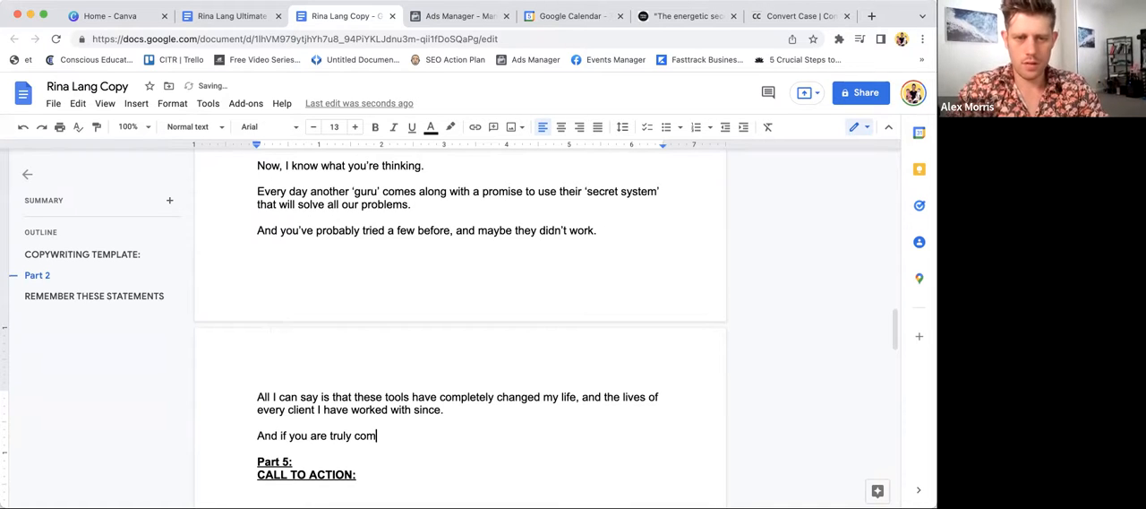
{"action": "type", "text": "mitted to s"}
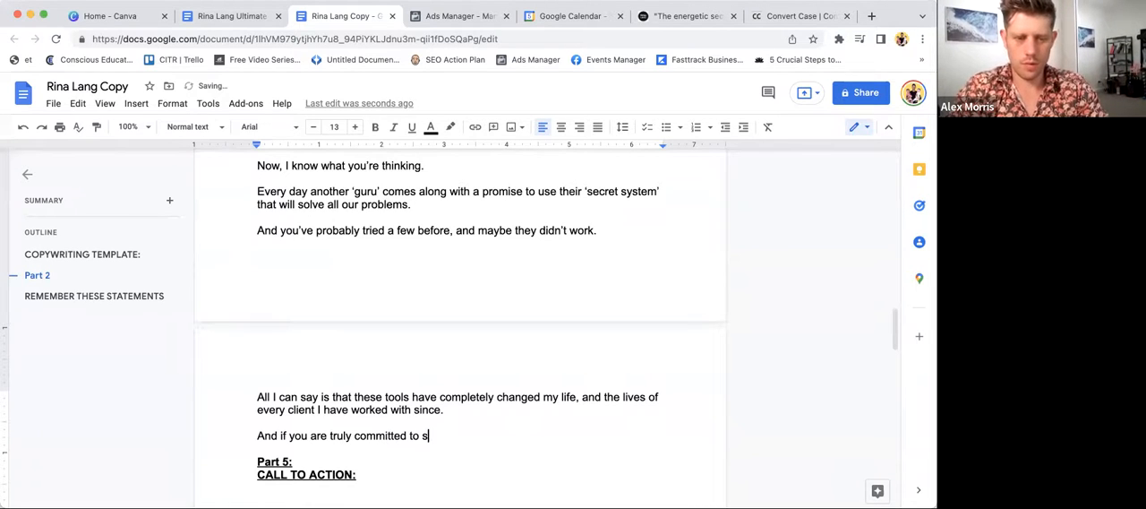
{"action": "type", "text": "queezing eve"}
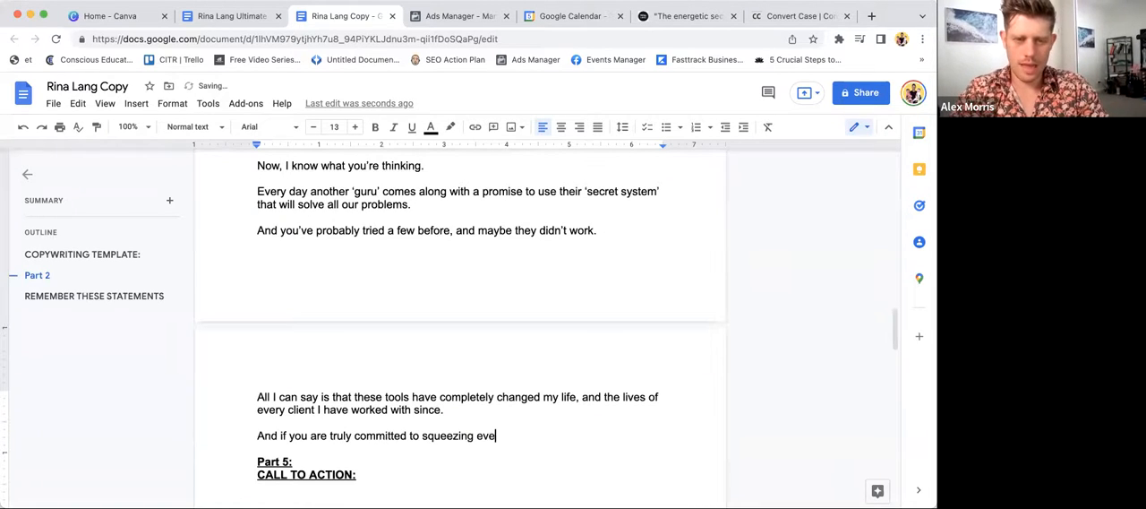
{"action": "type", "text": "ry drop of potent"}
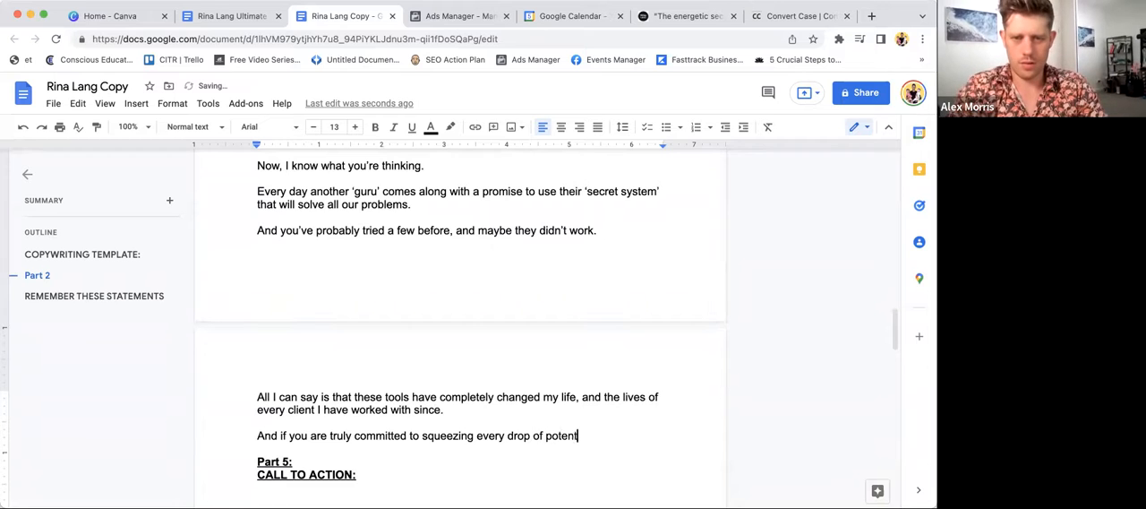
{"action": "type", "text": "ial out of your"}
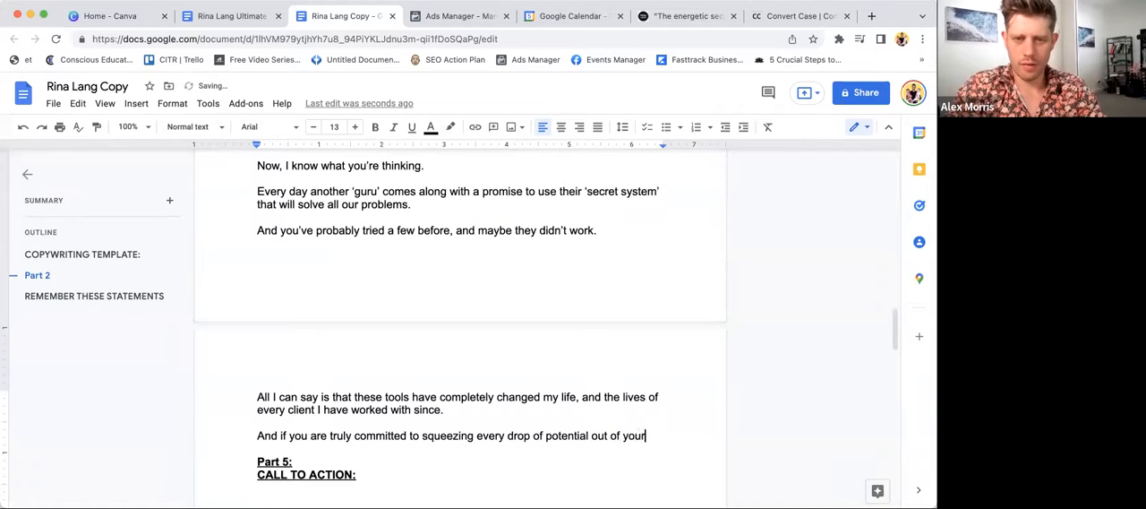
{"action": "type", "text": "self to achieve the "}
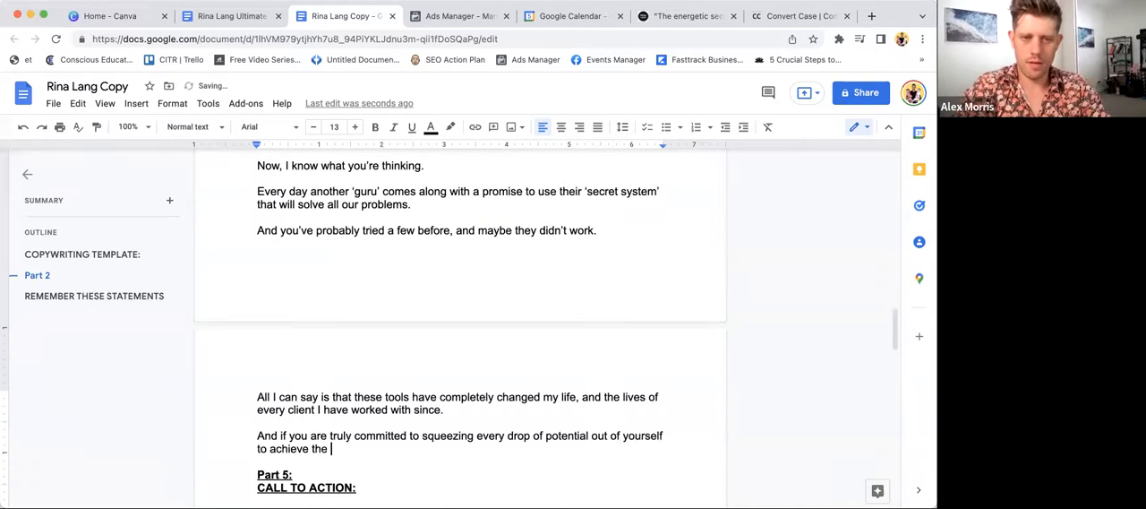
{"action": "type", "text": "life you d"}
- End the commitment sentence with "life you have always envisioned…"
{"action": "key", "text": "BackSpace"}
{"action": "key", "text": "BackSpace"}
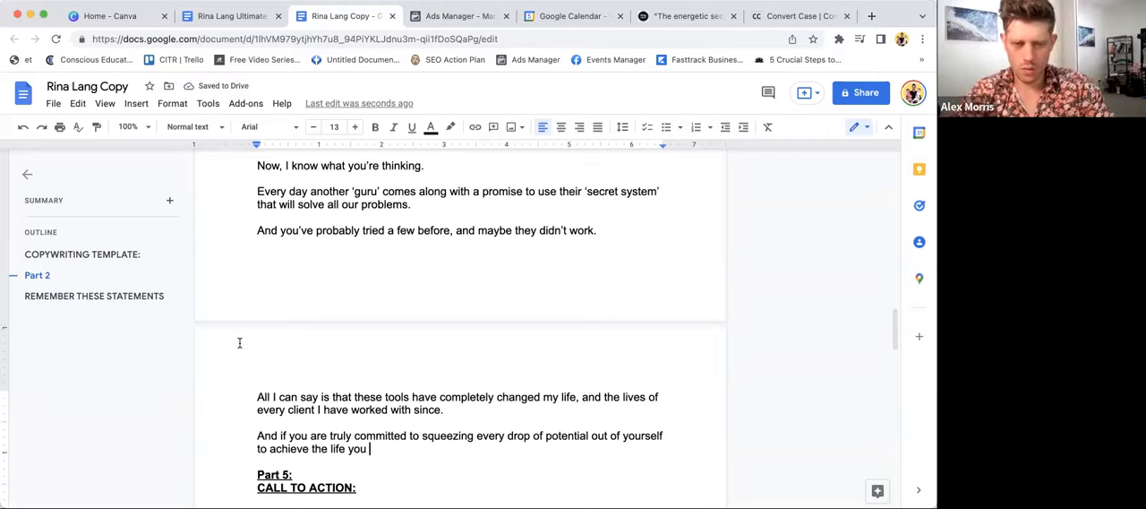
{"action": "type", "text": "have alway"}
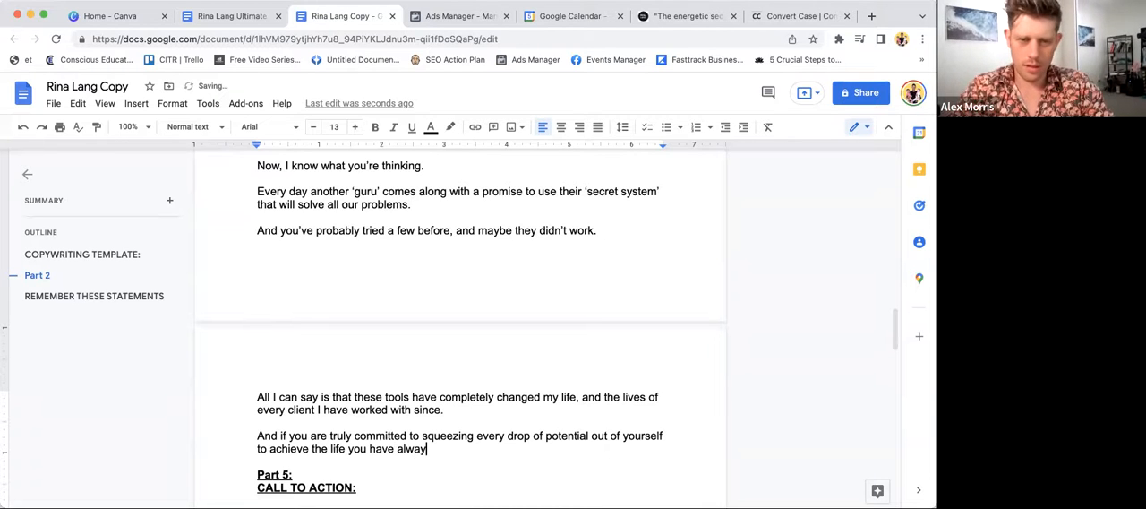
{"action": "type", "text": "s envisioned."}
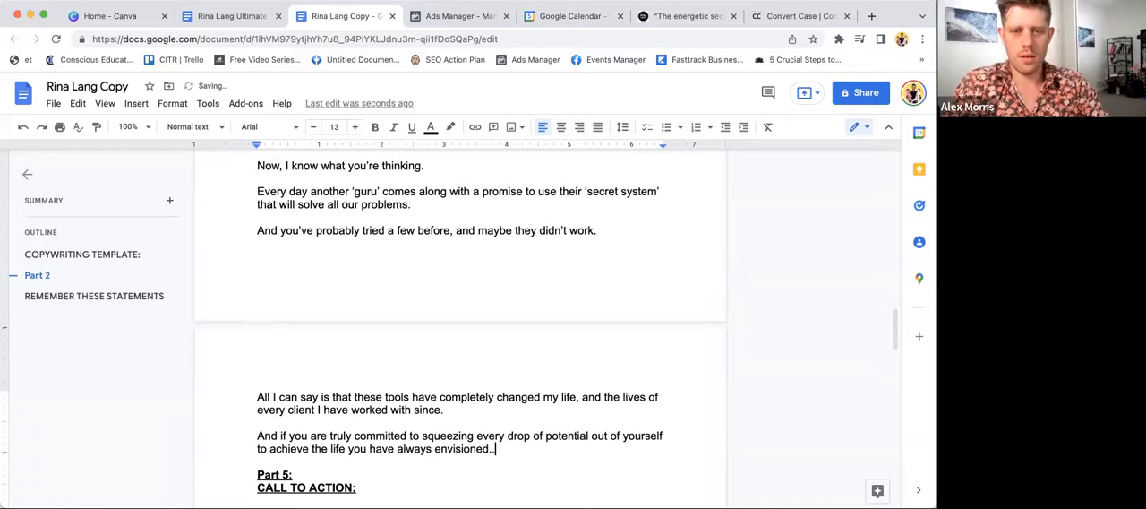
{"action": "type", "text": ".."}
- Start a new paragraph above "Part 5:" with "Then click below to"
{"action": "key", "text": "Return"}
{"action": "key", "text": "Return"}
{"action": "type", "text": "Then"}
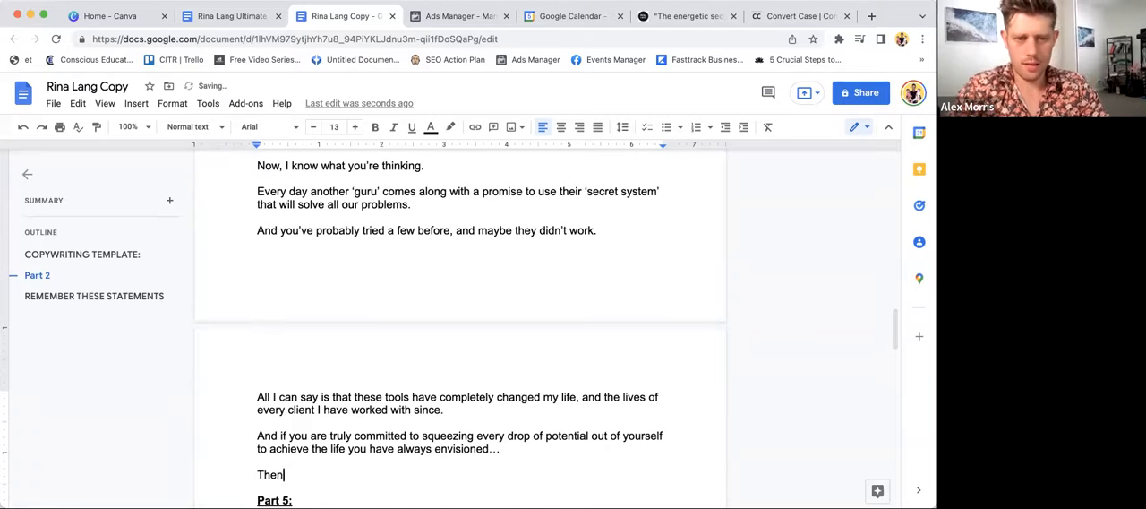
{"action": "scroll", "coordinate": [253, 332], "scroll_direction": "down", "scroll_amount": 3}
{"action": "type", "text": "click below to "}
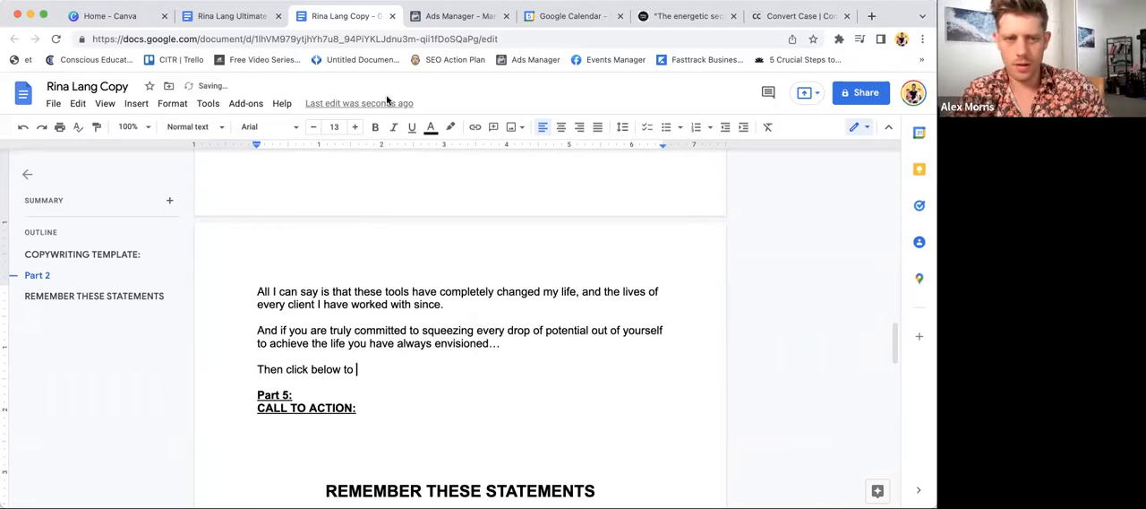
{"action": "type", "text": "j"}
{"action": "key", "text": "BackSpace"}
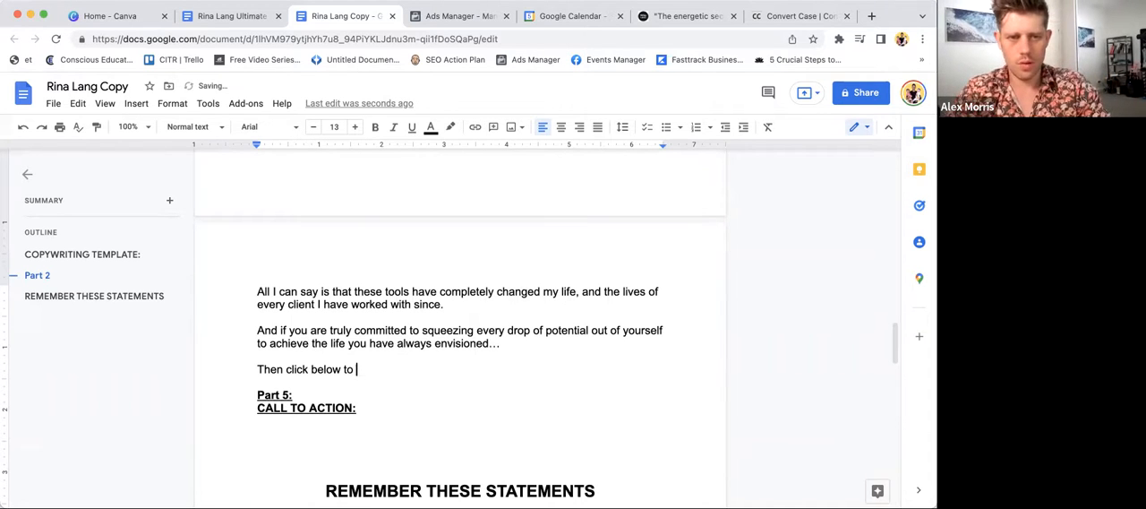
{"action": "type", "text": "grab this "}
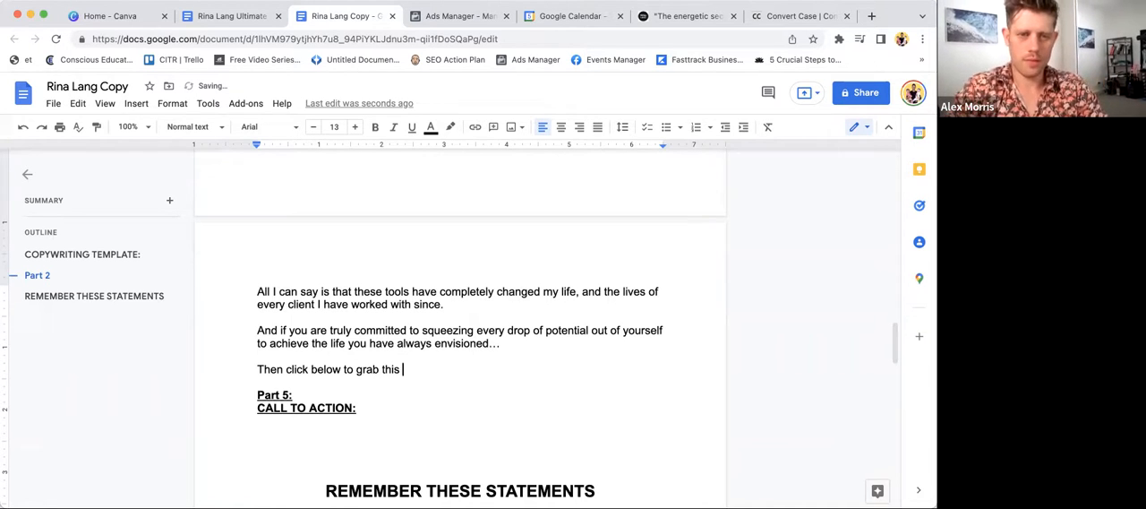
{"action": "type", "text": "free"}
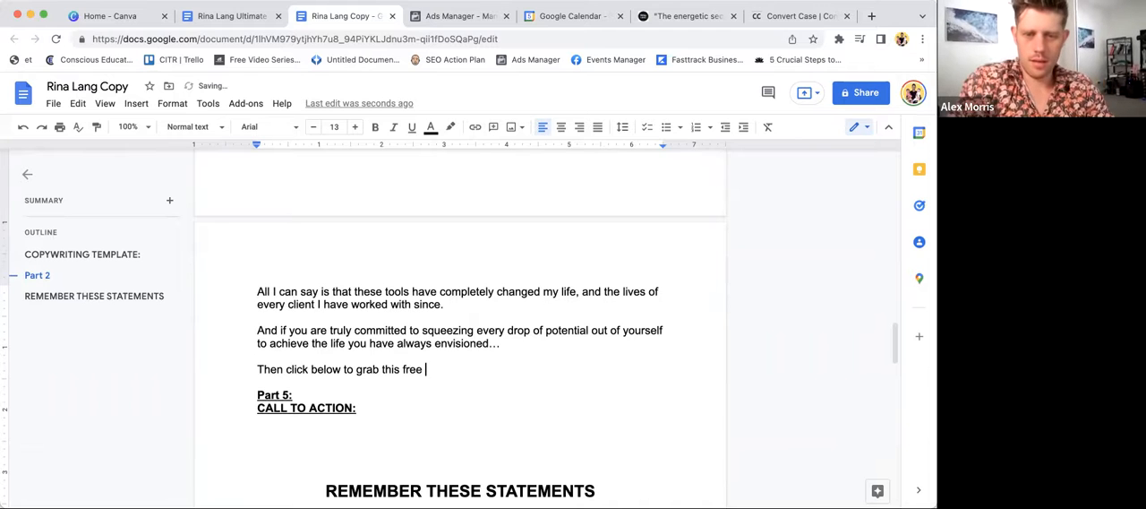
{"action": "type", "text": " e-b"}
- Replace the wording after "Then click below to" with "get instant access to this free e-book, and see for yourself the"
{"action": "left_click_drag", "start_coordinate": [356, 369], "coordinate": [453, 369]}
{"action": "type", "text": "get instant access to this fre"}
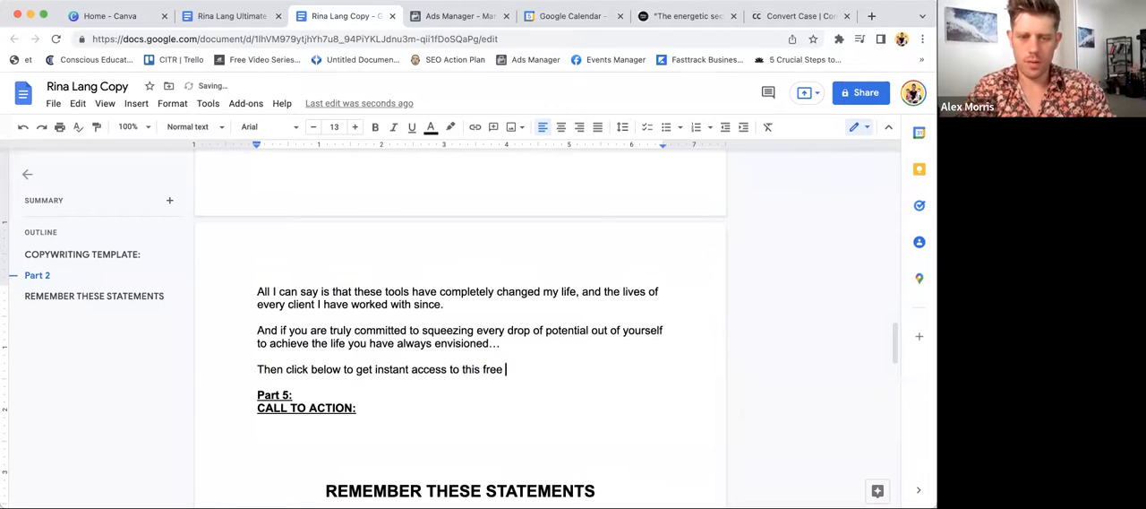
{"action": "type", "text": "e e-book, and"}
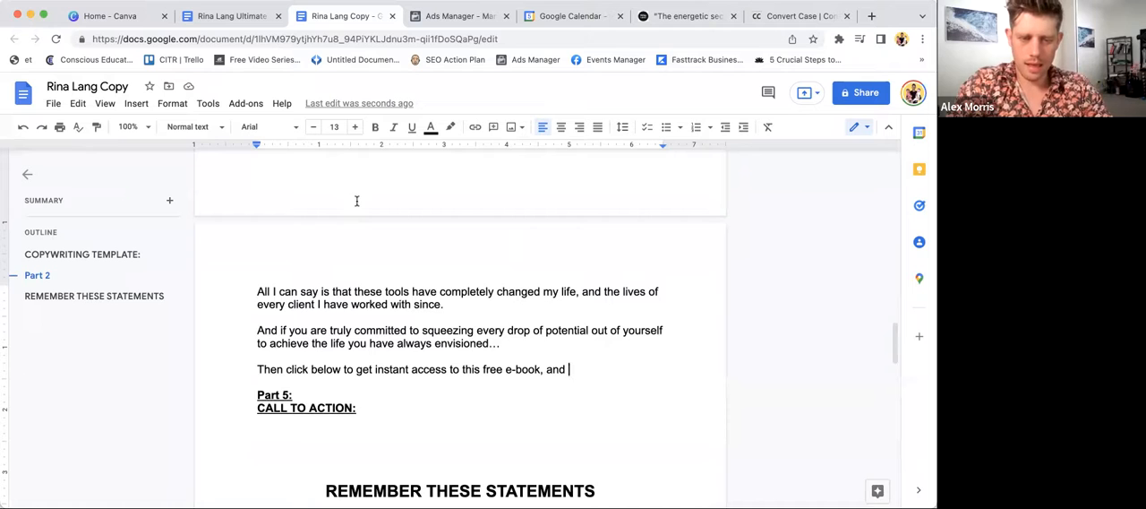
{"action": "type", "text": "see for yourself the "}
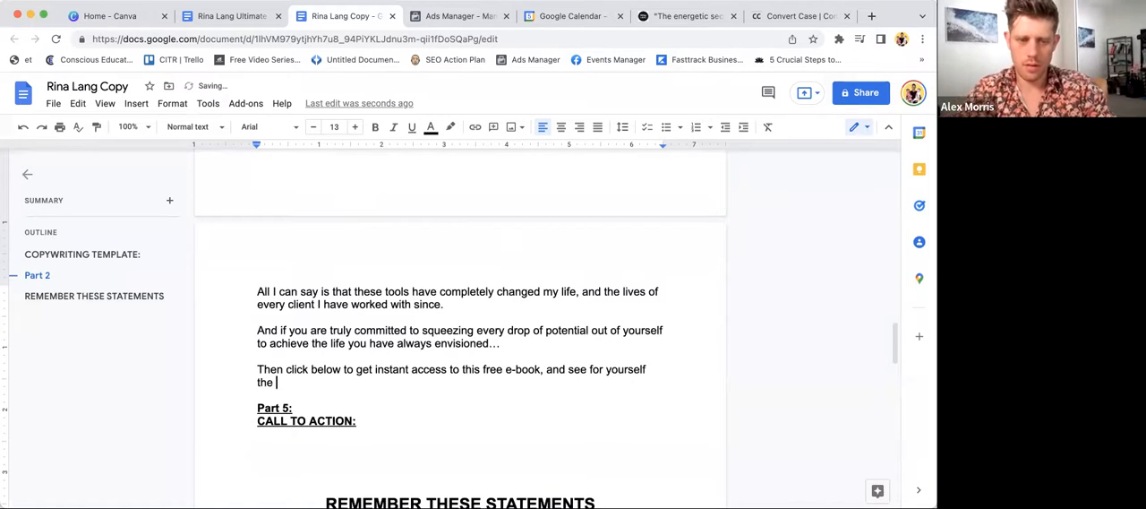
{"action": "type", "text": "real "}
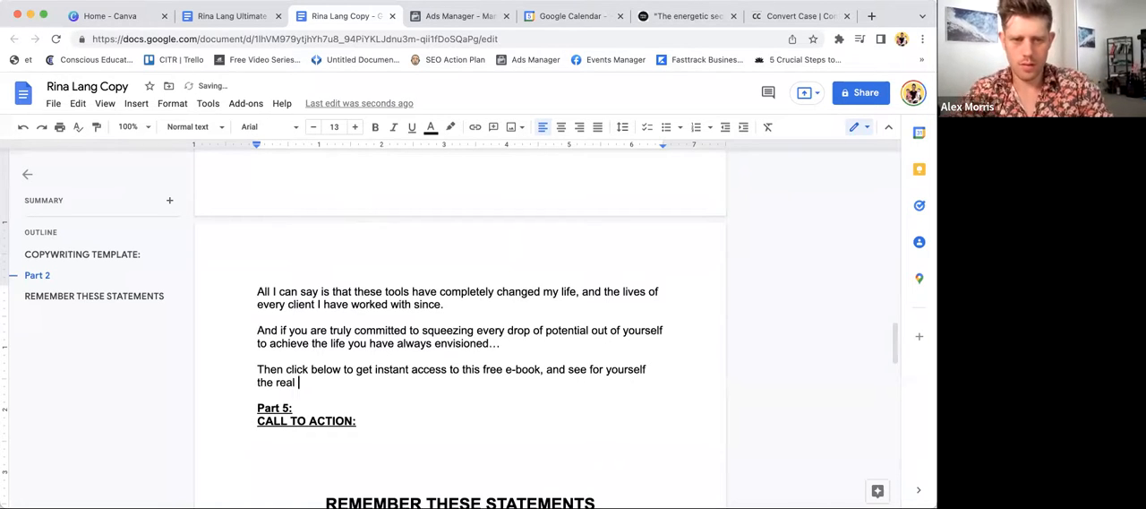
{"action": "type", "text": "poss"}
{"action": "key", "text": "BackSpace"}
{"action": "key", "text": "BackSpace"}
{"action": "key", "text": "BackSpace"}
{"action": "key", "text": "BackSpace"}
{"action": "key", "text": "BackSpace"}
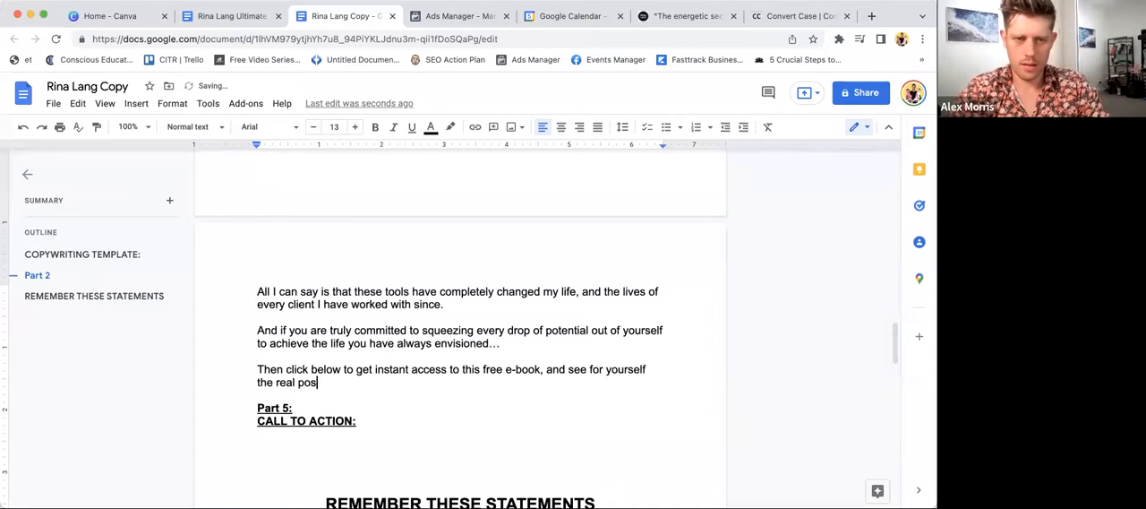
{"action": "key", "text": "BackSpace"}
{"action": "key", "text": "BackSpace"}
{"action": "key", "text": "BackSpace"}
- Replace the words after "see for yourself" with "what's truly possible." to end the sentence
{"action": "key", "text": "super+shift+Left"}
{"action": "type", "text": "what's "}
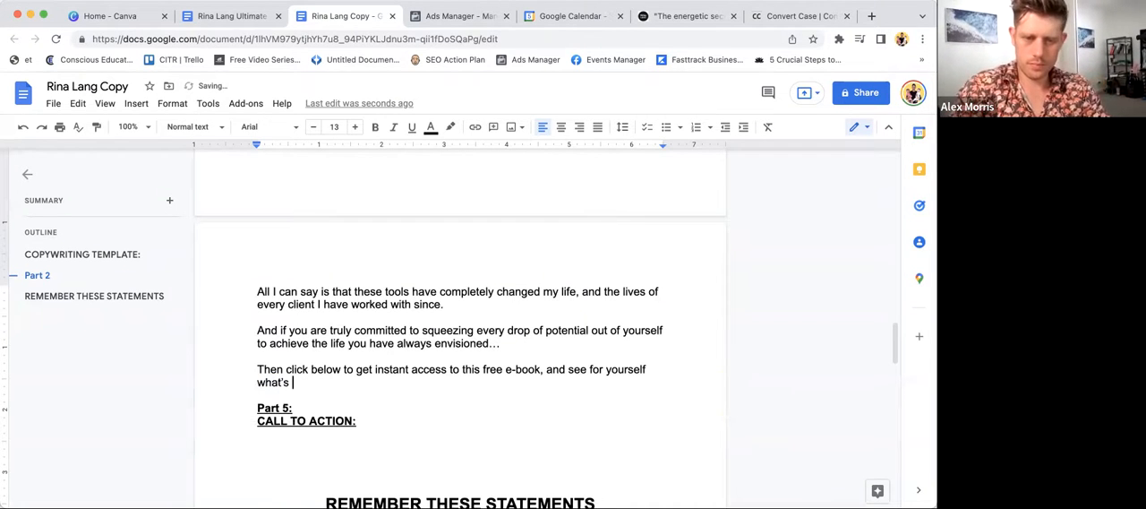
{"action": "type", "text": "truly possibile"}
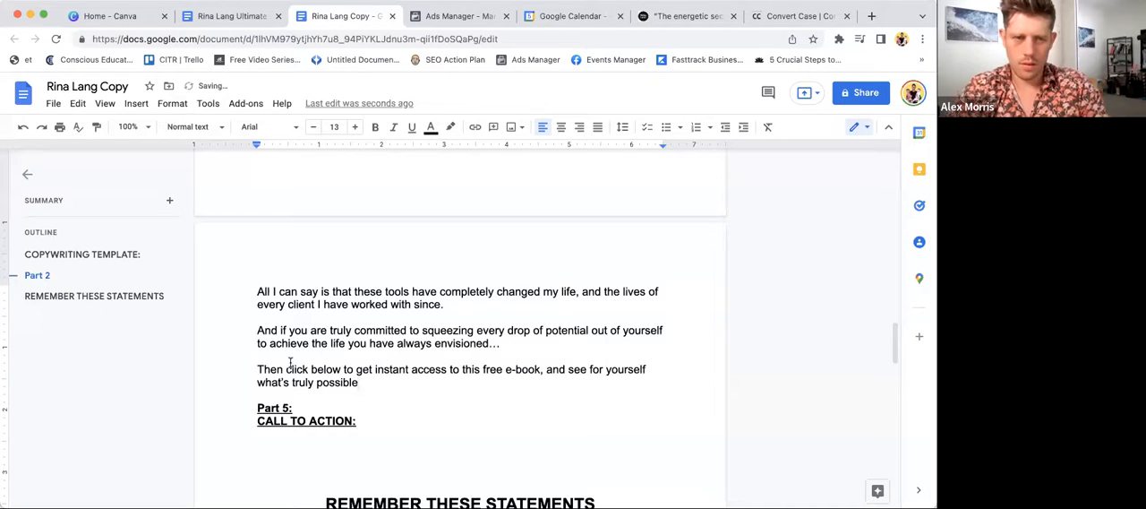
{"action": "type", "text": "."}
- Add the closing line "See you on the other side." and sign off below it with the author's first name
{"action": "key", "text": "Return"}
{"action": "key", "text": "Return"}
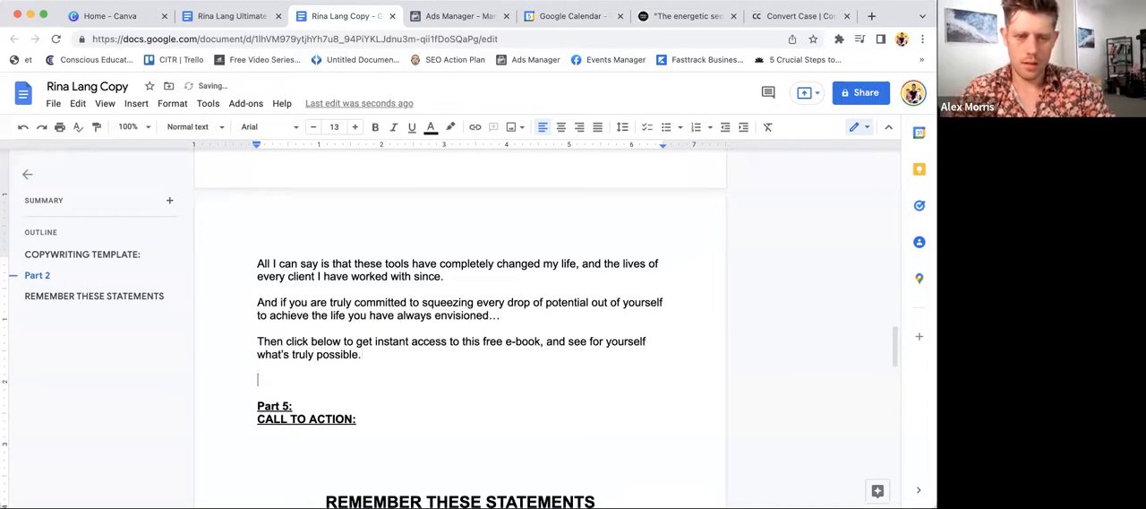
{"action": "type", "text": "See you on th"}
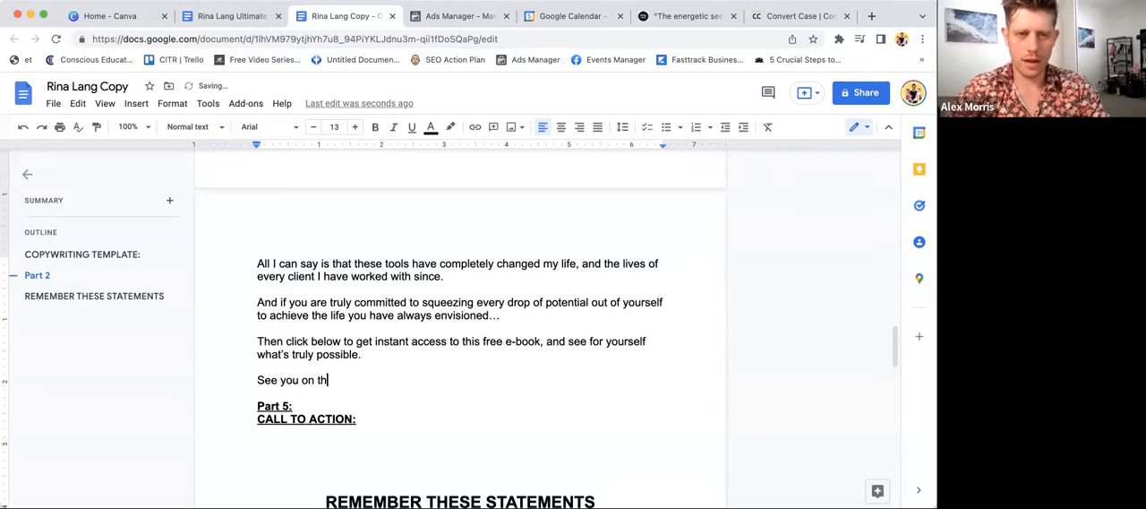
{"action": "type", "text": "e other side."}
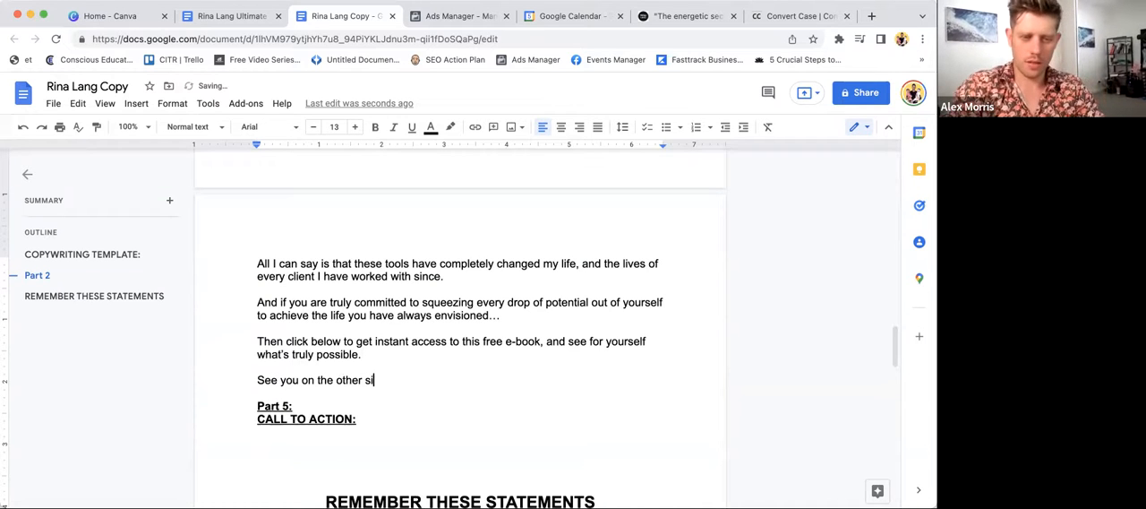
{"action": "key", "text": "Return"}
{"action": "key", "text": "Return"}
{"action": "type", "text": "Rina"}
- Delete the "Part 5: CALL TO ACTION:" heading and the "Part 2 Context:" heading with its story instructions and surrounding blank lines
{"action": "left_click_drag", "start_coordinate": [356, 465], "coordinate": [257, 418]}
{"action": "key", "text": "BackSpace"}
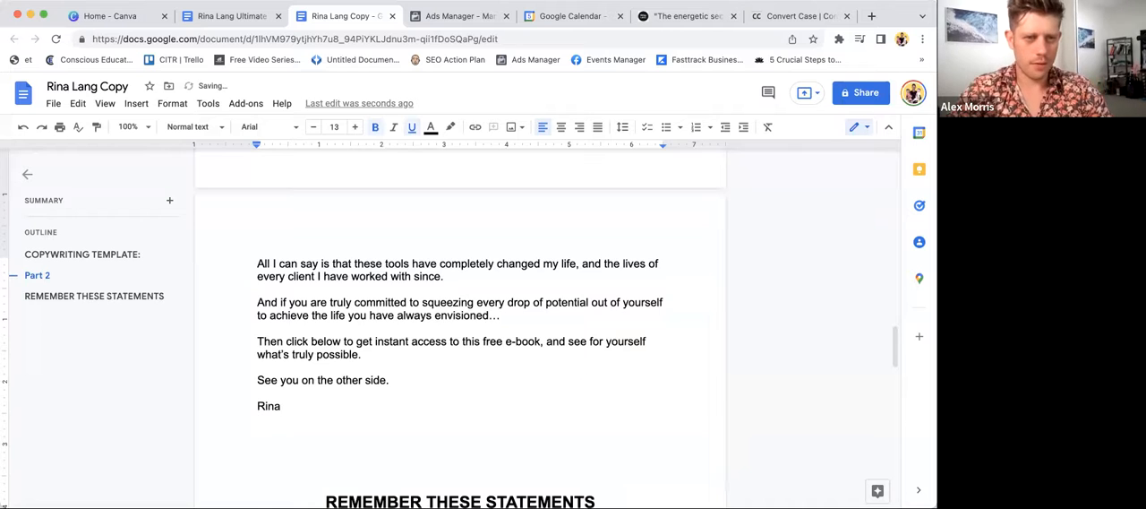
{"action": "scroll", "coordinate": [239, 278], "scroll_direction": "up", "scroll_amount": 20}
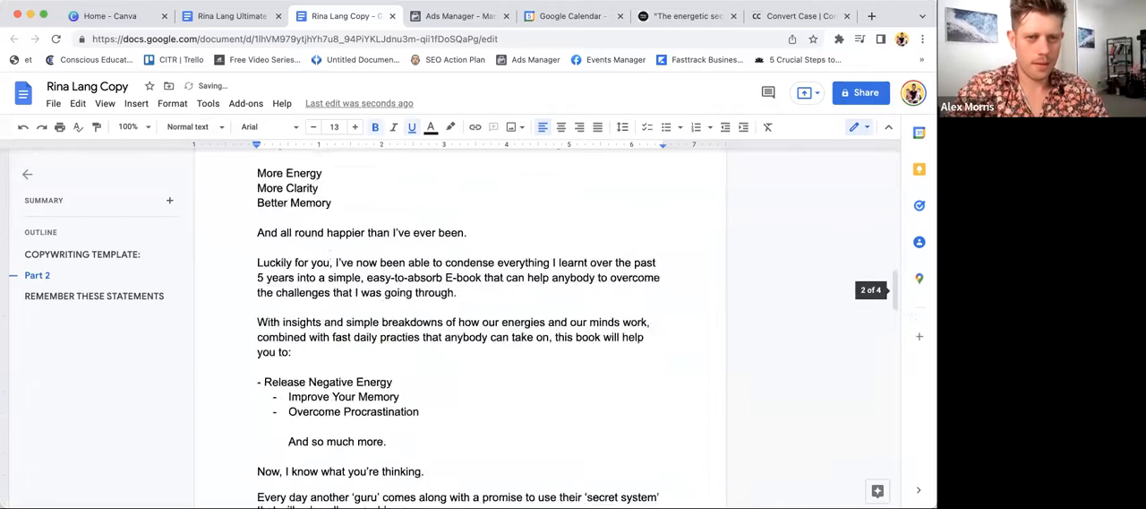
{"action": "left_click", "coordinate": [245, 259]}
{"action": "key", "text": "BackSpace"}
{"action": "key", "text": "BackSpace"}
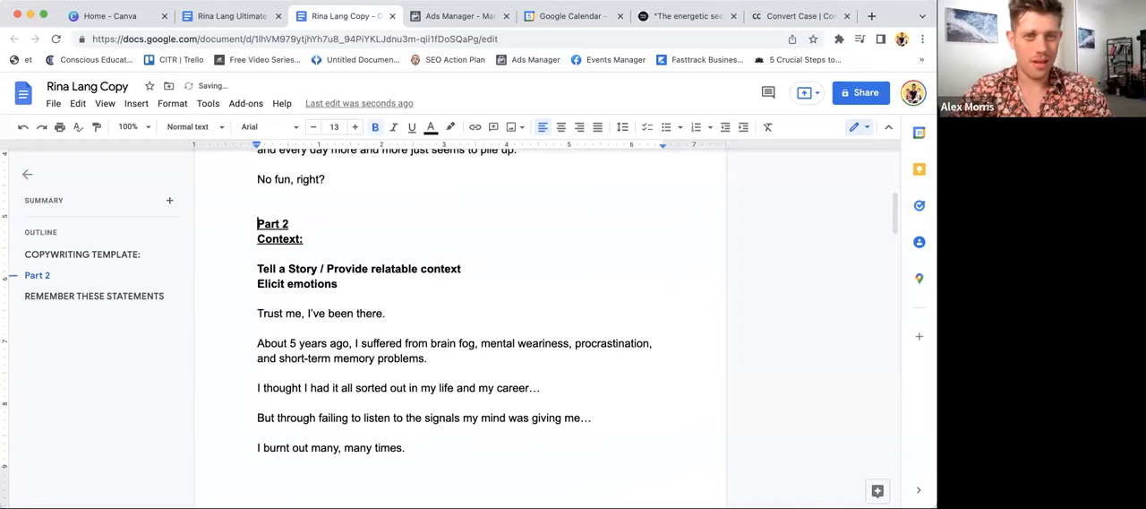
{"action": "left_click_drag", "start_coordinate": [340, 283], "coordinate": [230, 184]}
{"action": "key", "text": "BackSpace"}
{"action": "key", "text": "BackSpace"}
{"action": "key", "text": "BackSpace"}
{"action": "scroll", "coordinate": [459, 331], "scroll_direction": "down", "scroll_amount": 15}
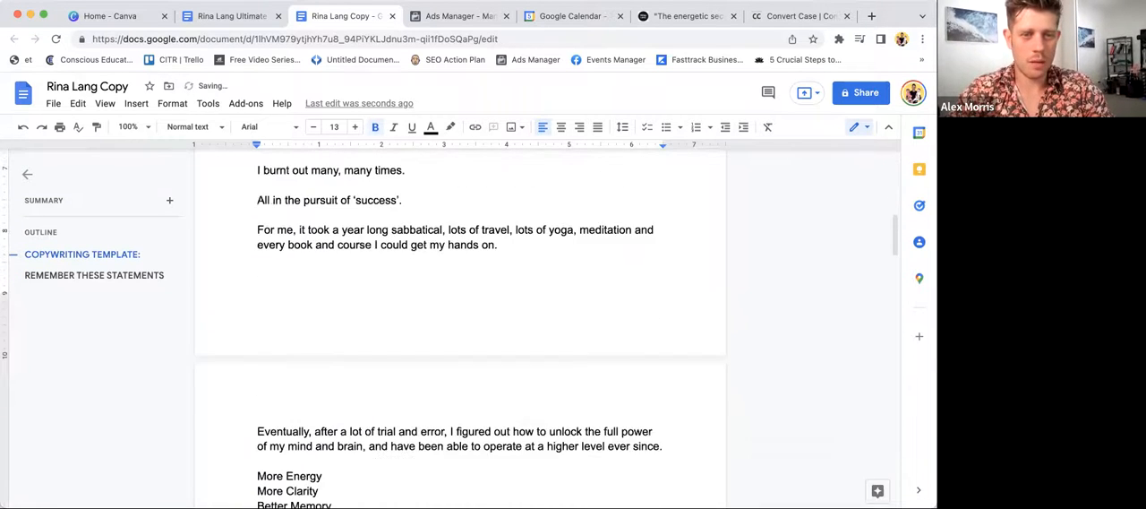
{"action": "scroll", "coordinate": [460, 332], "scroll_direction": "down", "scroll_amount": 2}
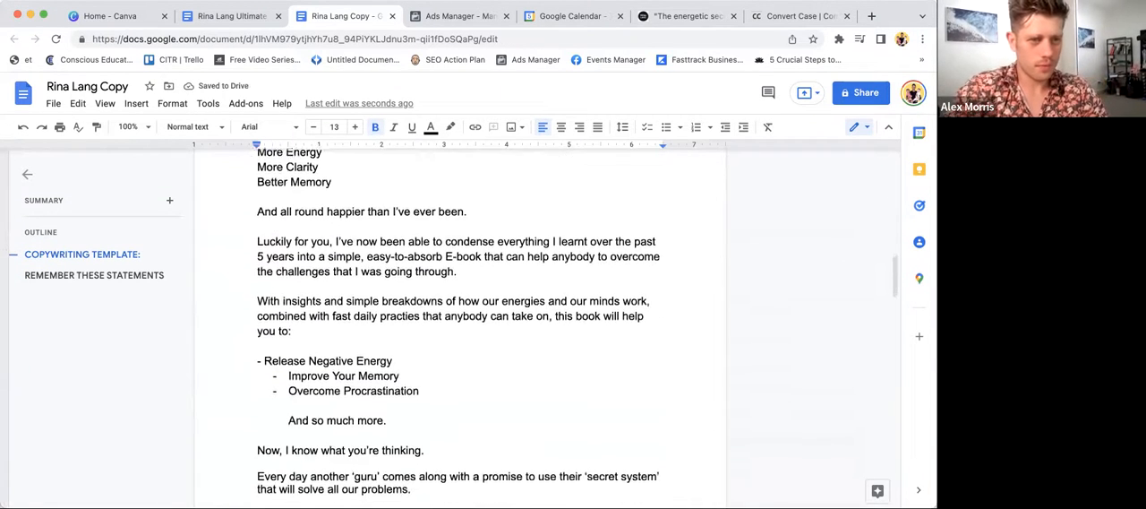
{"action": "scroll", "coordinate": [460, 332], "scroll_direction": "up", "scroll_amount": 5}
{"action": "scroll", "coordinate": [460, 331], "scroll_direction": "up", "scroll_amount": 2}
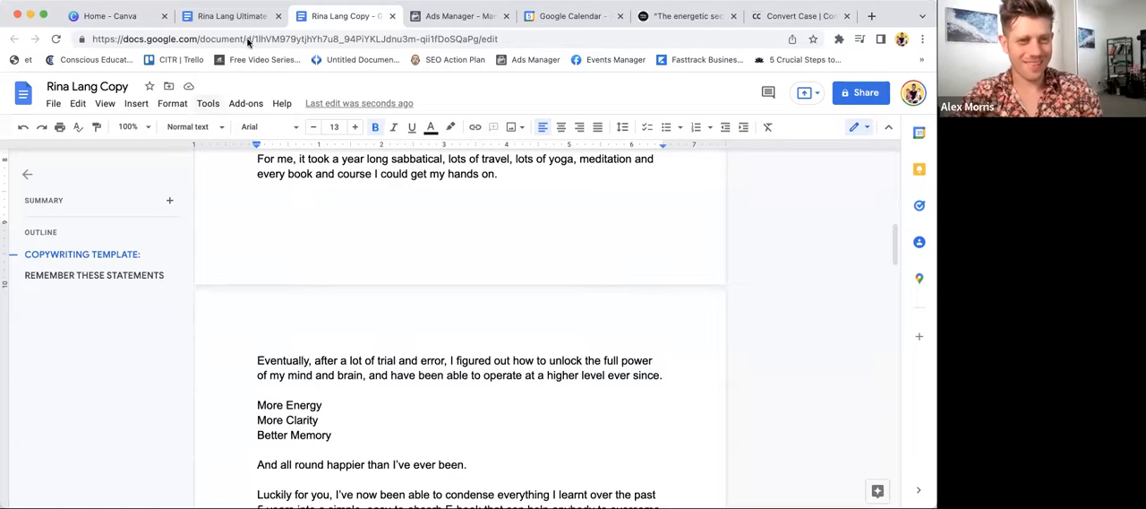
{"action": "left_click", "coordinate": [351, 375]}
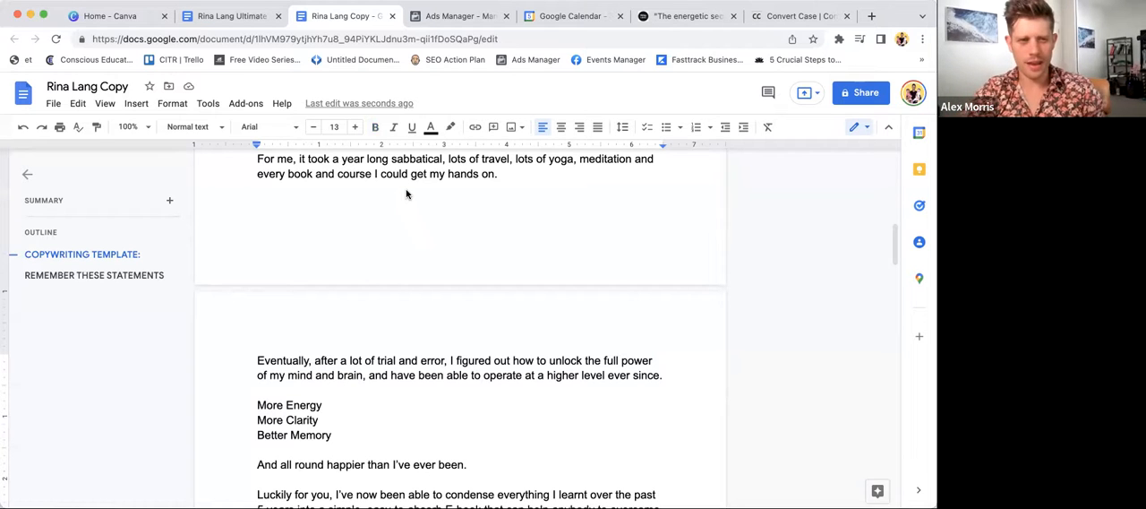
- Switch to Facebook Ads Manager and look through the campaign objectives and the account's existing campaigns, ad sets and ads
{"action": "left_click", "coordinate": [440, 18]}
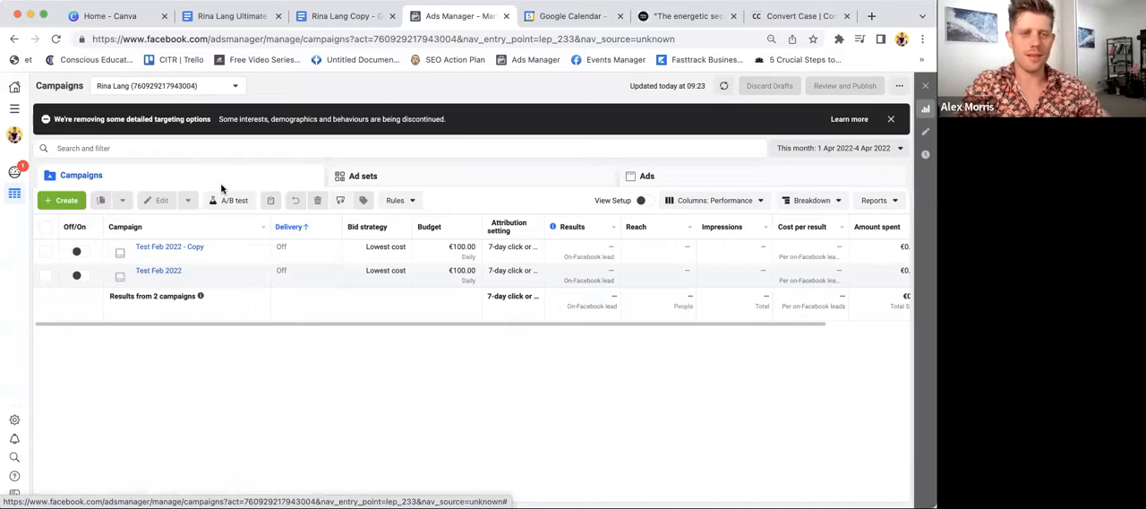
{"action": "left_click", "coordinate": [71, 206]}
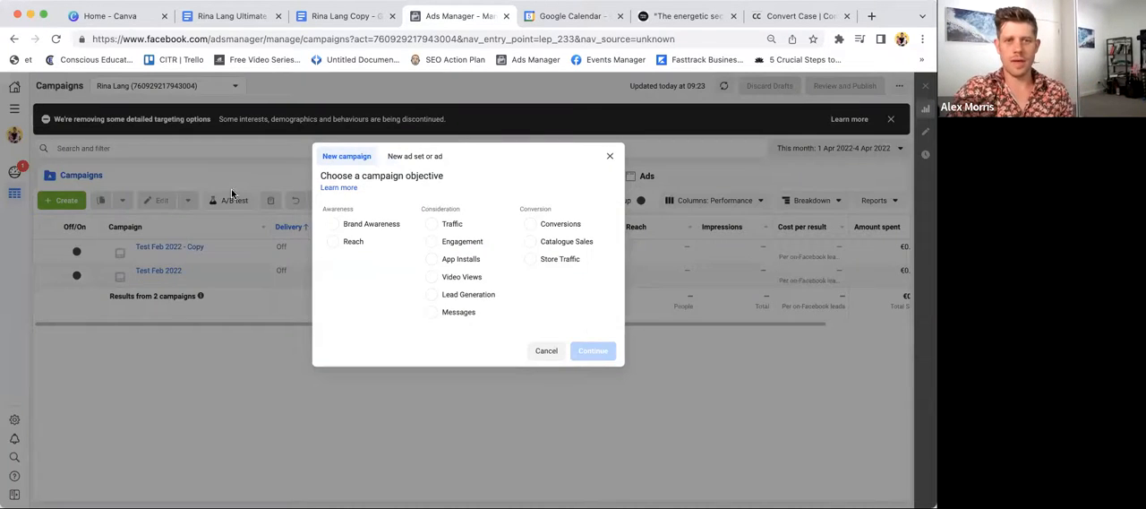
{"action": "left_click", "coordinate": [607, 158]}
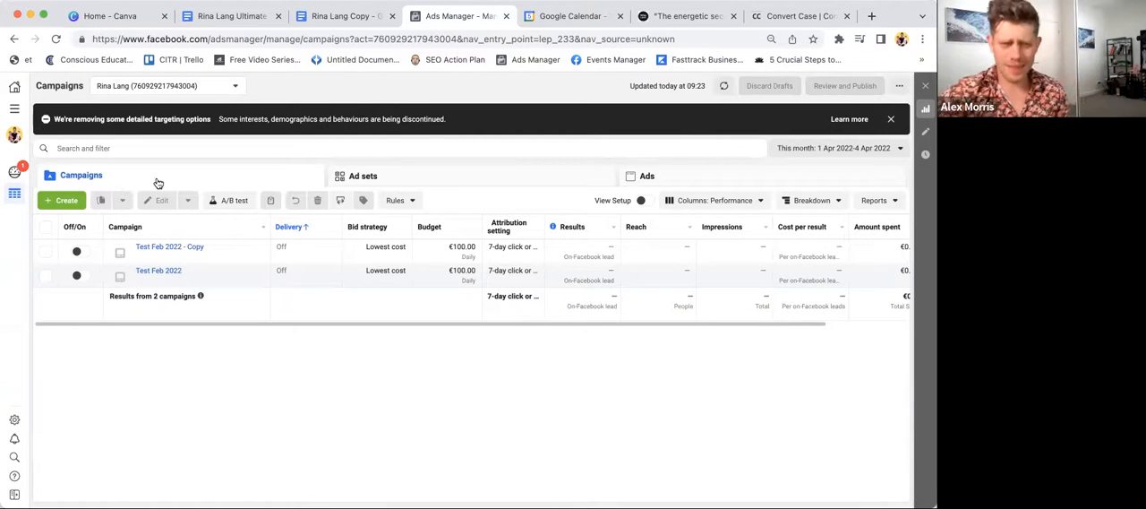
{"action": "left_click", "coordinate": [372, 179]}
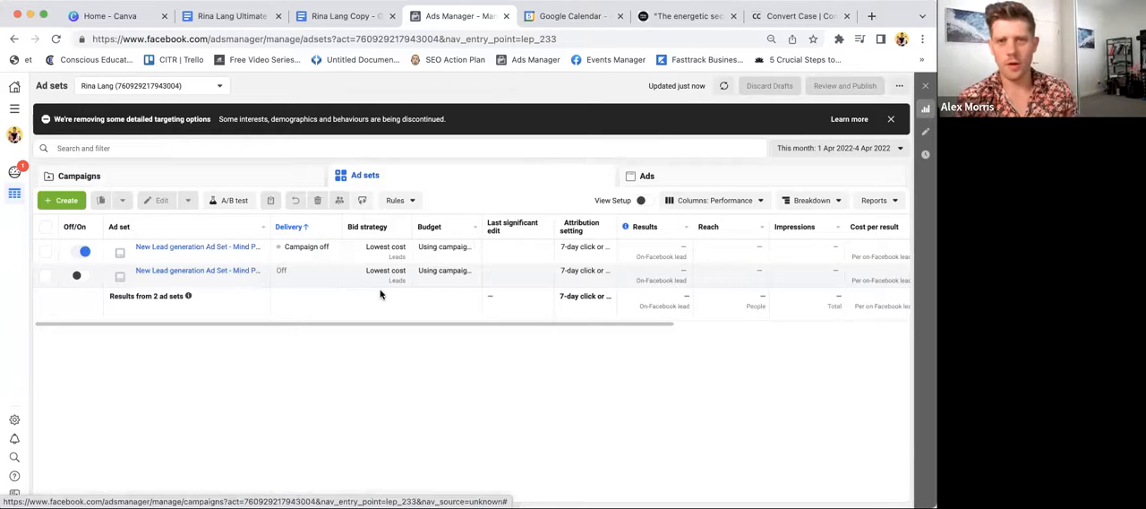
{"action": "left_click", "coordinate": [647, 176]}
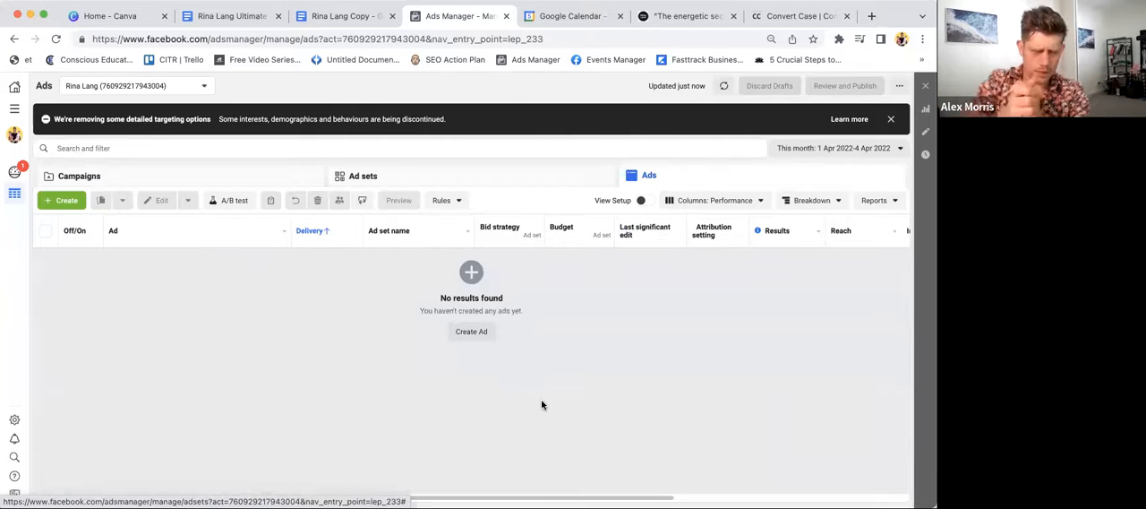
{"action": "left_click", "coordinate": [232, 185]}
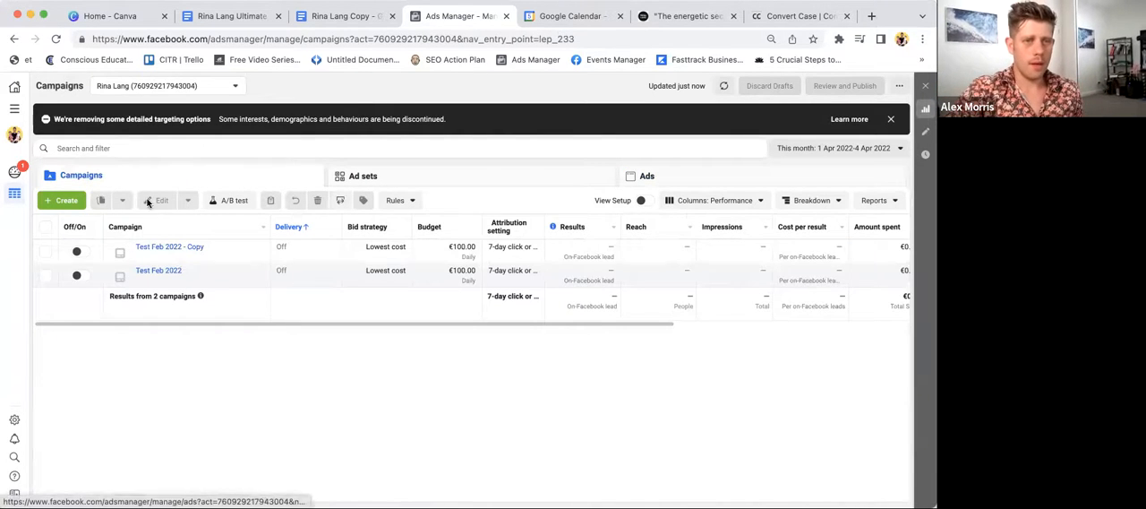
- Create a new campaign with the Lead Generation objective
{"action": "left_click", "coordinate": [70, 200]}
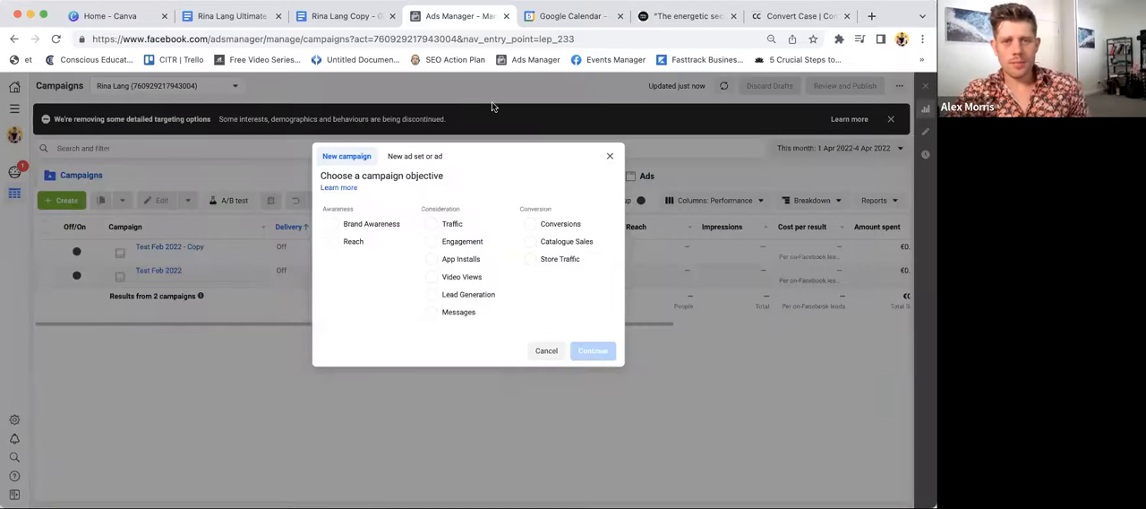
{"action": "left_click", "coordinate": [484, 292]}
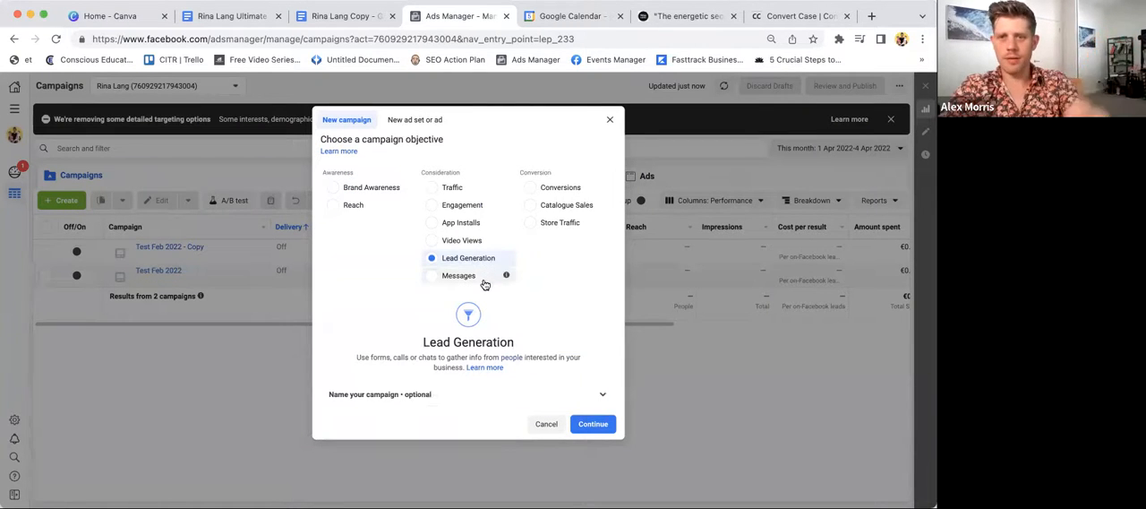
{"action": "left_click", "coordinate": [591, 425]}
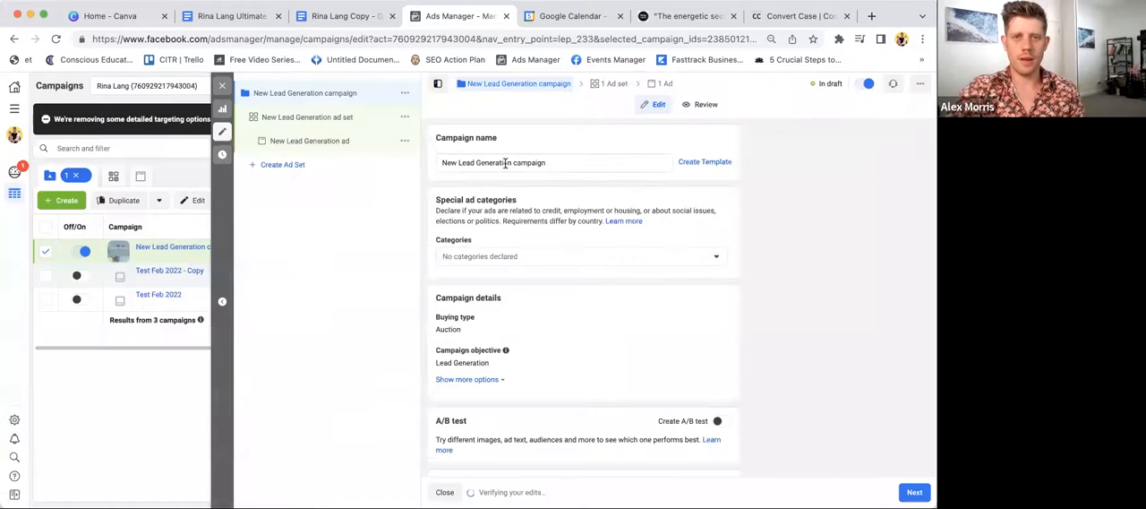
- Name the new campaign "Free E-Book Lead Form"
{"action": "triple_click", "coordinate": [506, 163]}
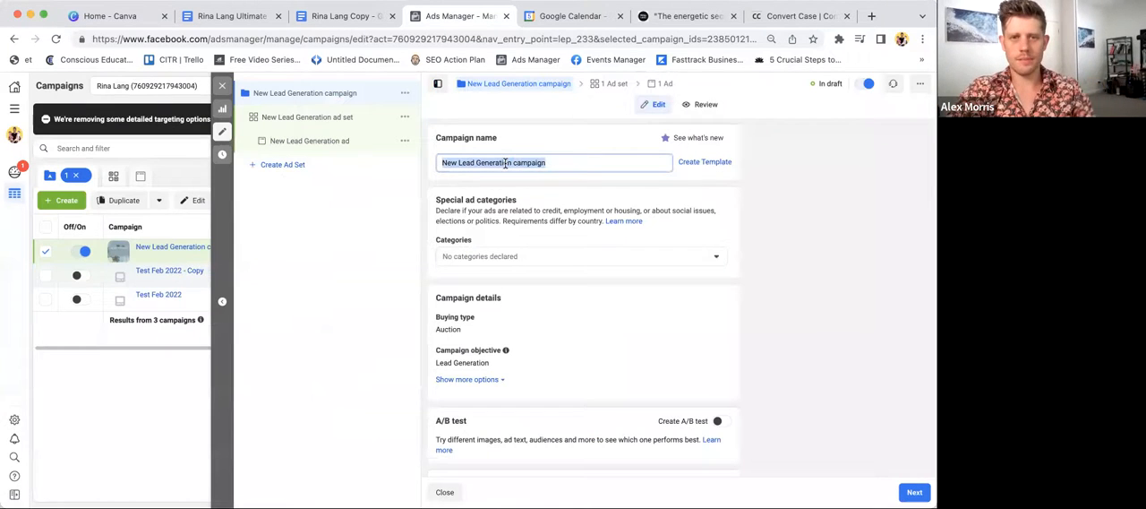
{"action": "type", "text": "Free"}
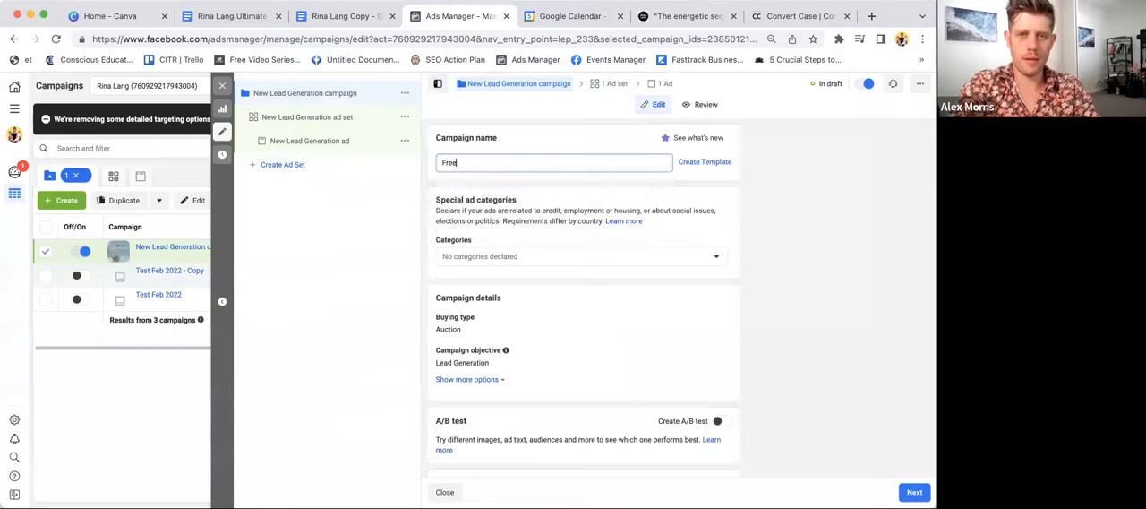
{"action": "type", "text": " E-Book L"}
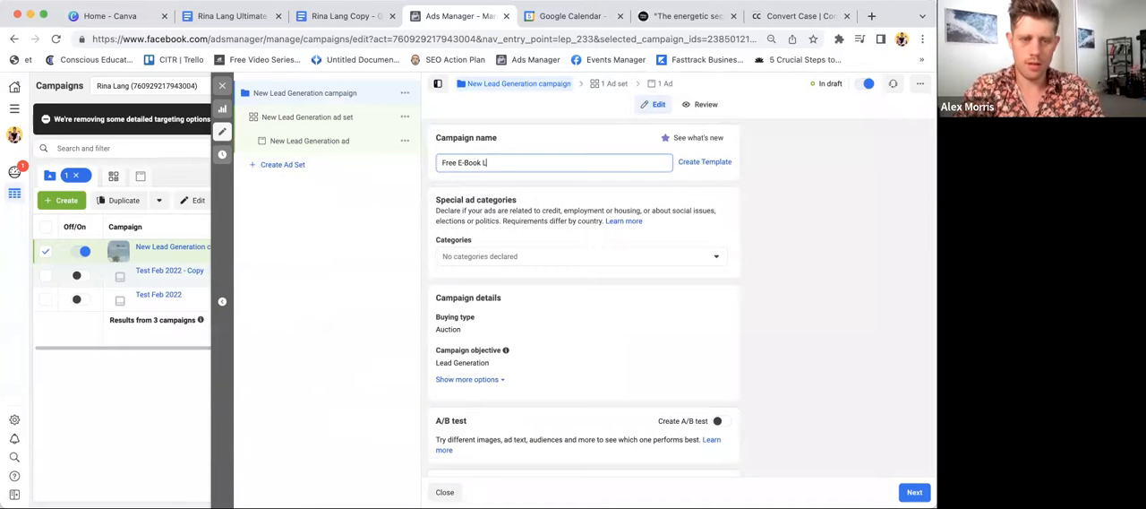
{"action": "type", "text": "ead Form"}
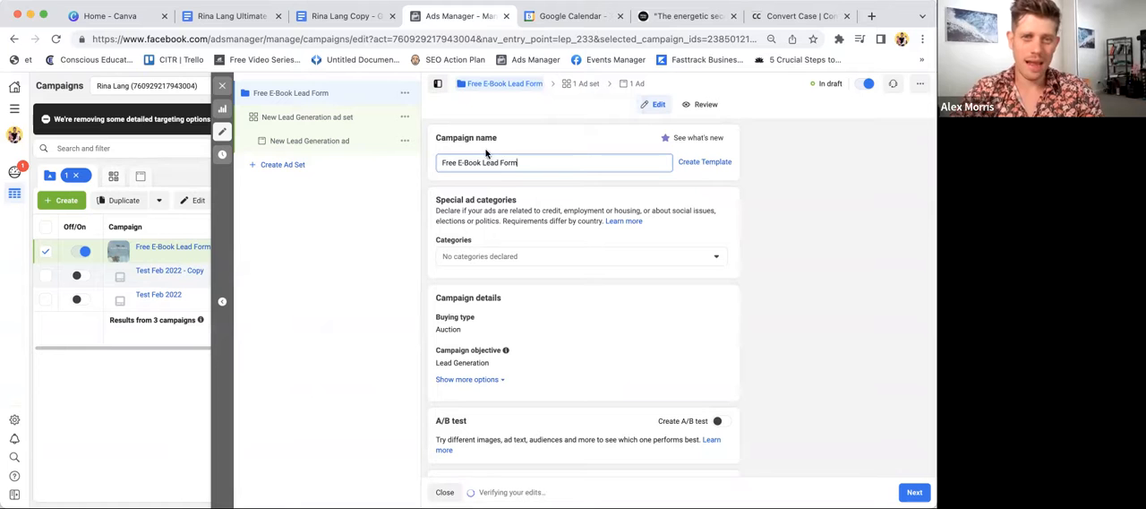
- Review the campaign's category, details, A/B test and budget optimisation settings, and continue to the ad set settings
{"action": "scroll", "coordinate": [526, 237], "scroll_direction": "down", "scroll_amount": 2}
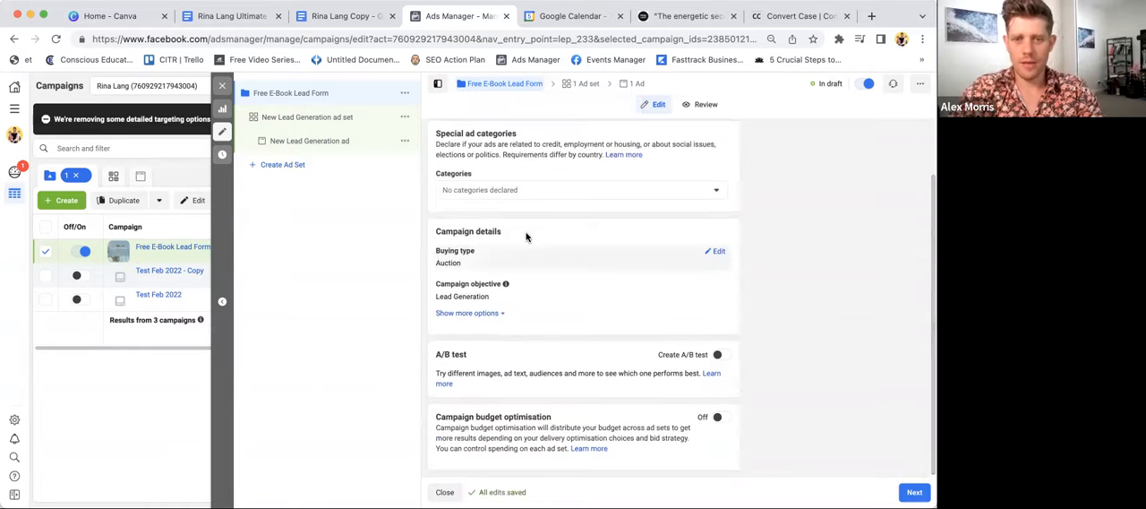
{"action": "scroll", "coordinate": [533, 246], "scroll_direction": "down", "scroll_amount": 2}
{"action": "scroll", "coordinate": [537, 253], "scroll_direction": "up", "scroll_amount": 2}
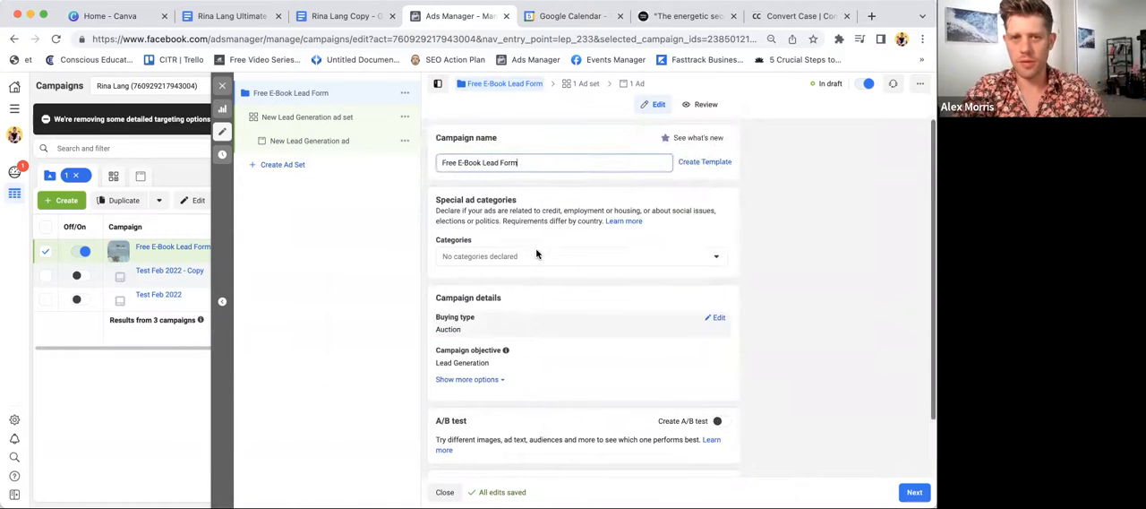
{"action": "left_click", "coordinate": [483, 209]}
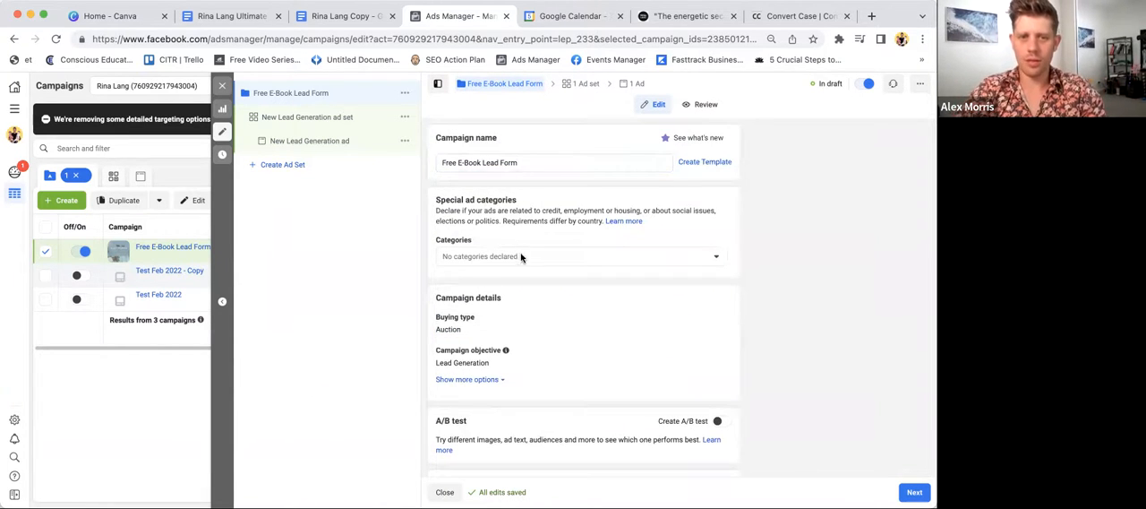
{"action": "scroll", "coordinate": [503, 379], "scroll_direction": "down", "scroll_amount": 2}
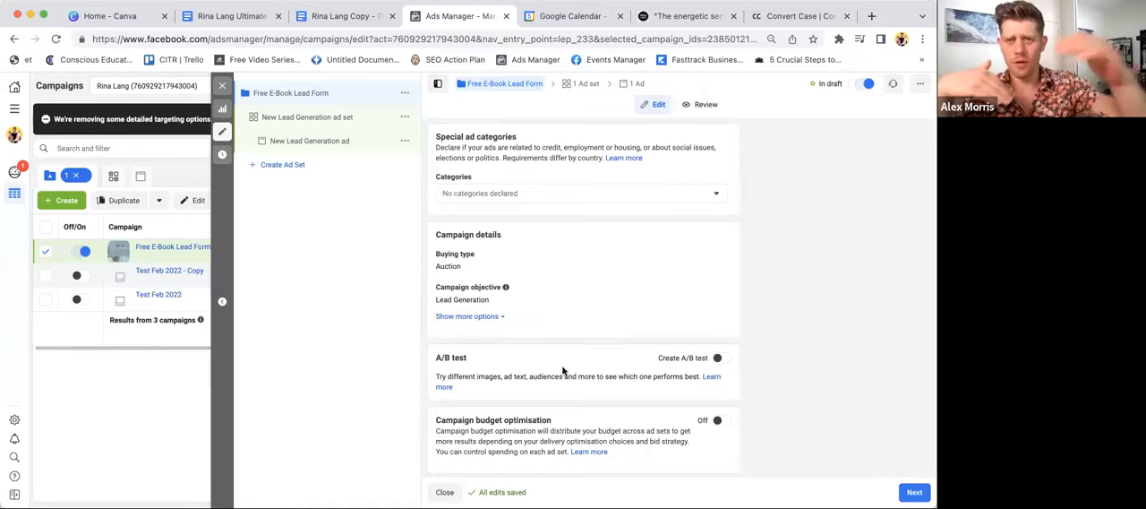
{"action": "left_click", "coordinate": [915, 492]}
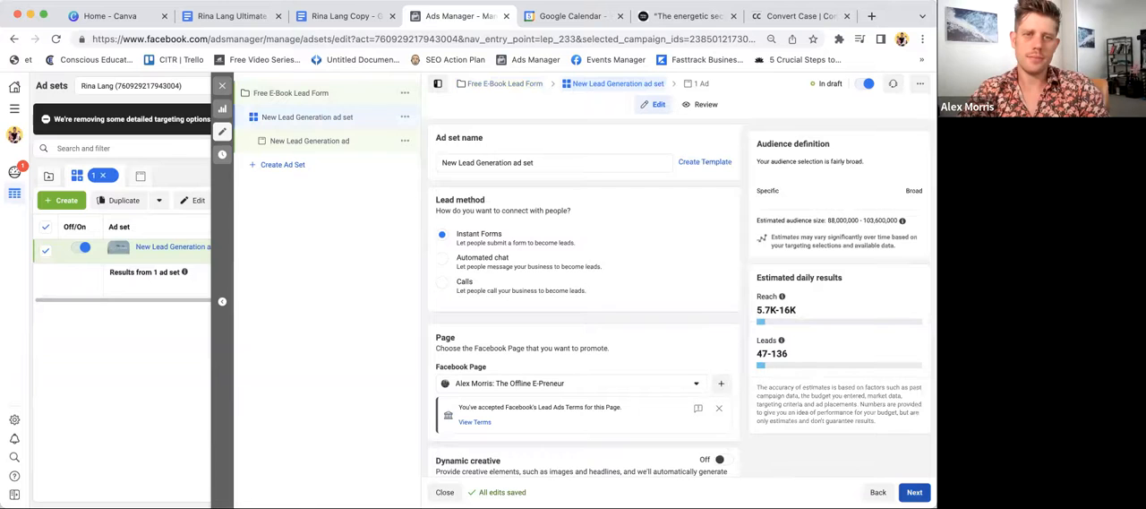
- Look through the Facebook Pages available to promote in the ad set, keeping the current selection
{"action": "left_click", "coordinate": [915, 490]}
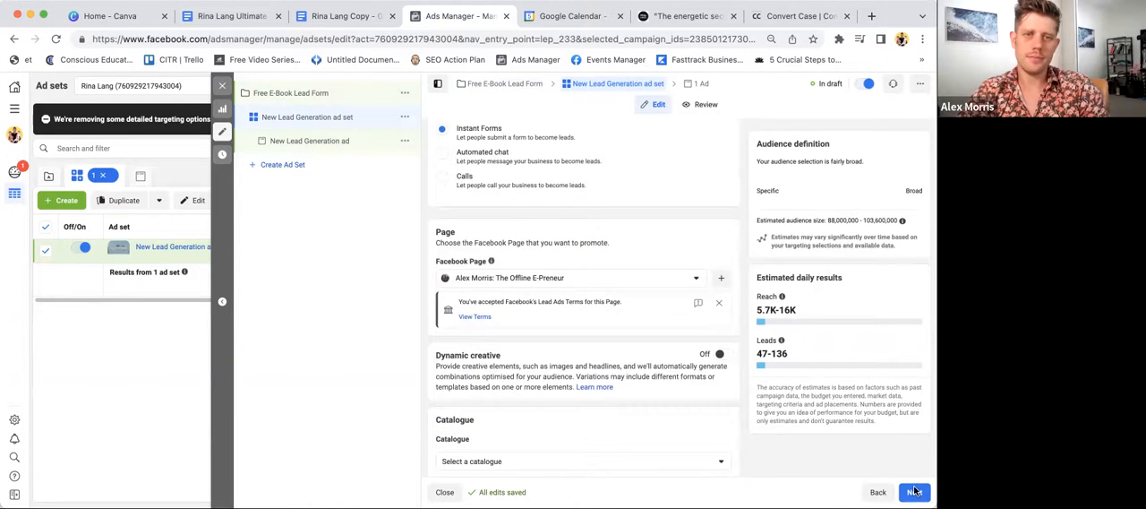
{"action": "left_click", "coordinate": [914, 491]}
{"action": "scroll", "coordinate": [572, 283], "scroll_direction": "up", "scroll_amount": 1}
{"action": "left_click", "coordinate": [572, 283]}
{"action": "scroll", "coordinate": [571, 377], "scroll_direction": "up", "scroll_amount": 2}
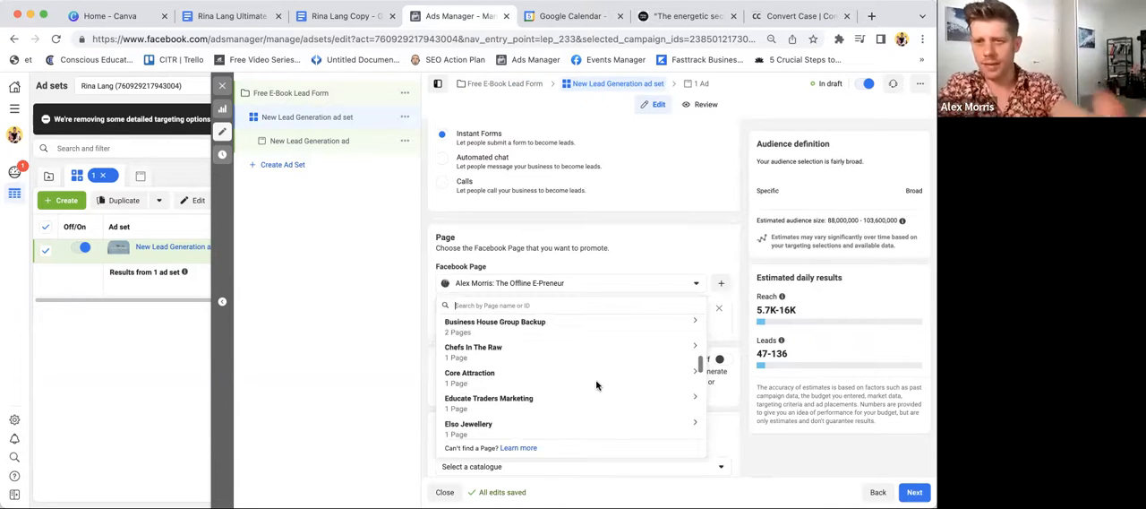
{"action": "left_click", "coordinate": [564, 233]}
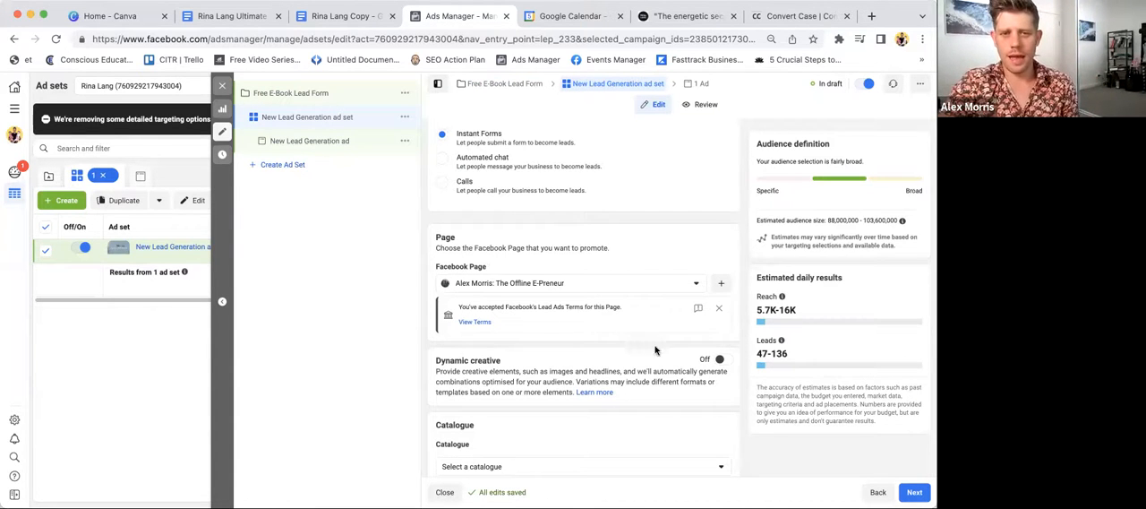
{"action": "left_click", "coordinate": [627, 293]}
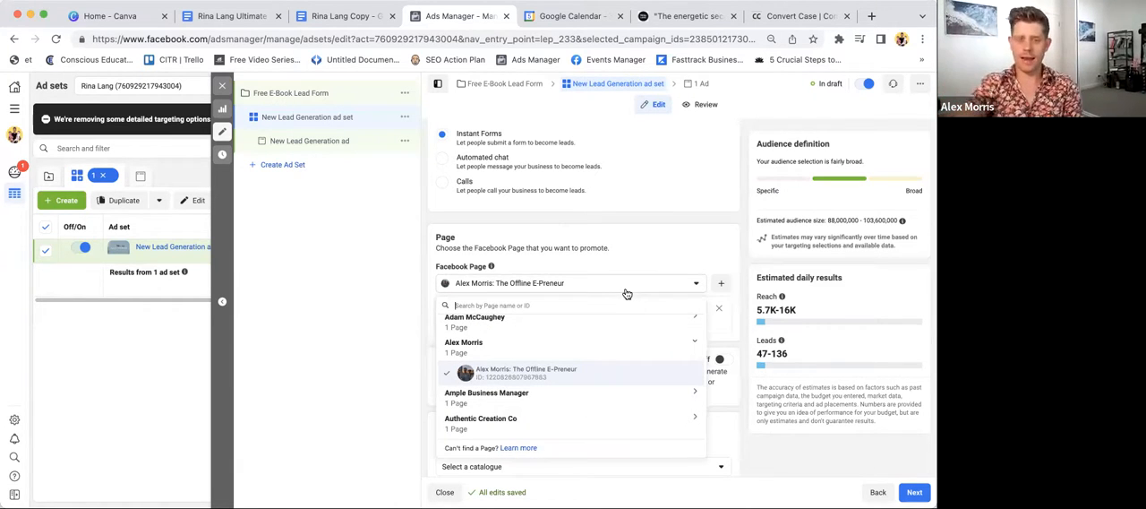
{"action": "scroll", "coordinate": [616, 359], "scroll_direction": "down", "scroll_amount": 15}
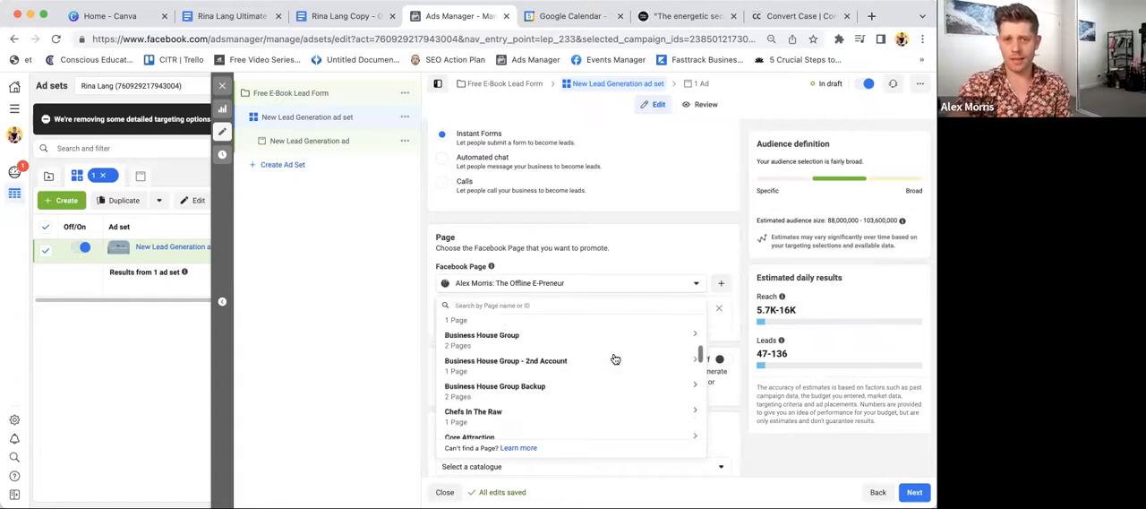
{"action": "scroll", "coordinate": [615, 358], "scroll_direction": "down", "scroll_amount": 3}
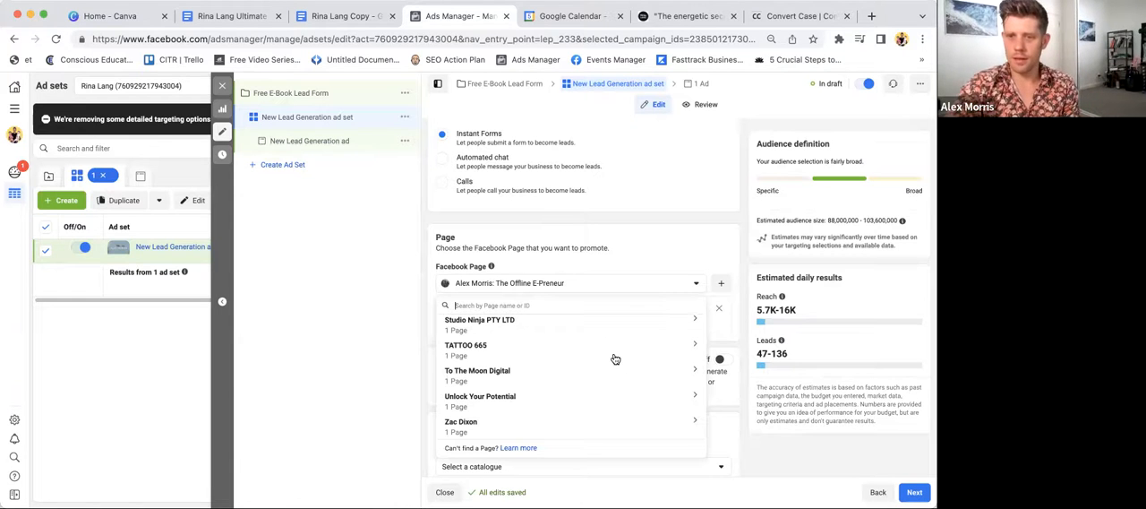
{"action": "left_click", "coordinate": [506, 279]}
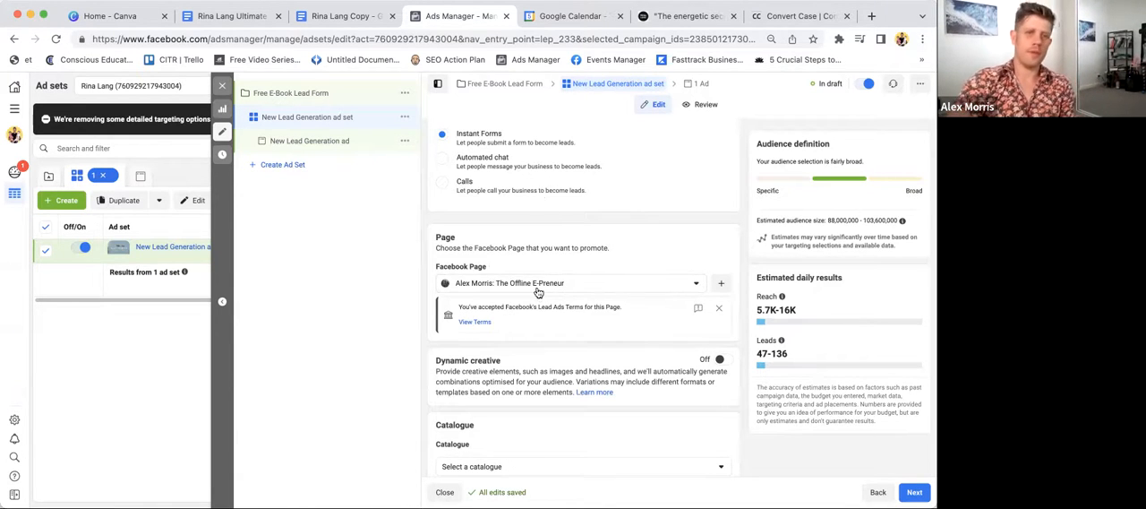
- Set the ad set's daily budget to €5
{"action": "scroll", "coordinate": [537, 292], "scroll_direction": "up", "scroll_amount": 3}
{"action": "scroll", "coordinate": [537, 295], "scroll_direction": "down", "scroll_amount": 2}
{"action": "scroll", "coordinate": [537, 296], "scroll_direction": "down", "scroll_amount": 5}
{"action": "scroll", "coordinate": [537, 296], "scroll_direction": "down", "scroll_amount": 5}
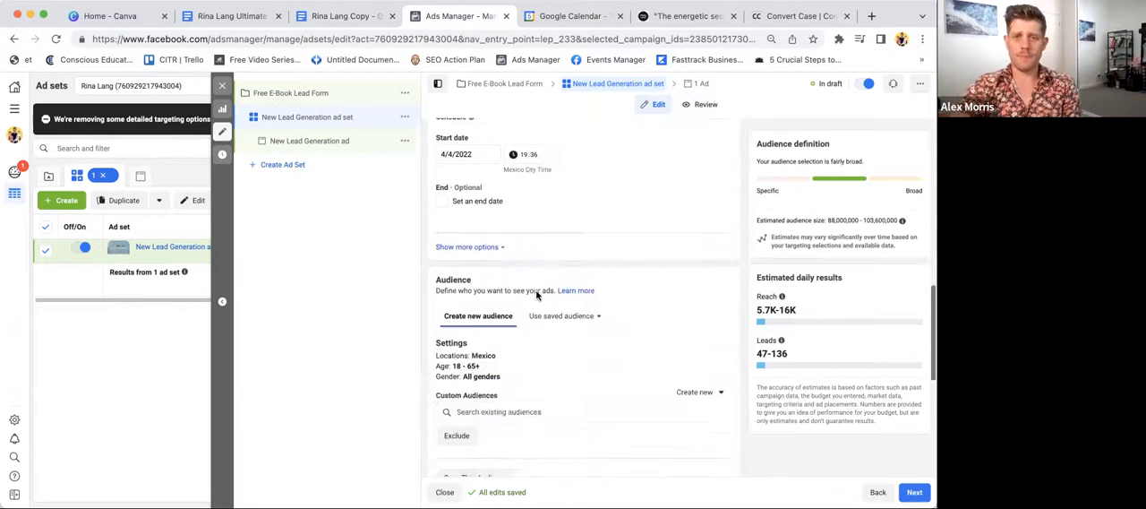
{"action": "scroll", "coordinate": [573, 259], "scroll_direction": "up", "scroll_amount": 5}
{"action": "left_click", "coordinate": [602, 216]}
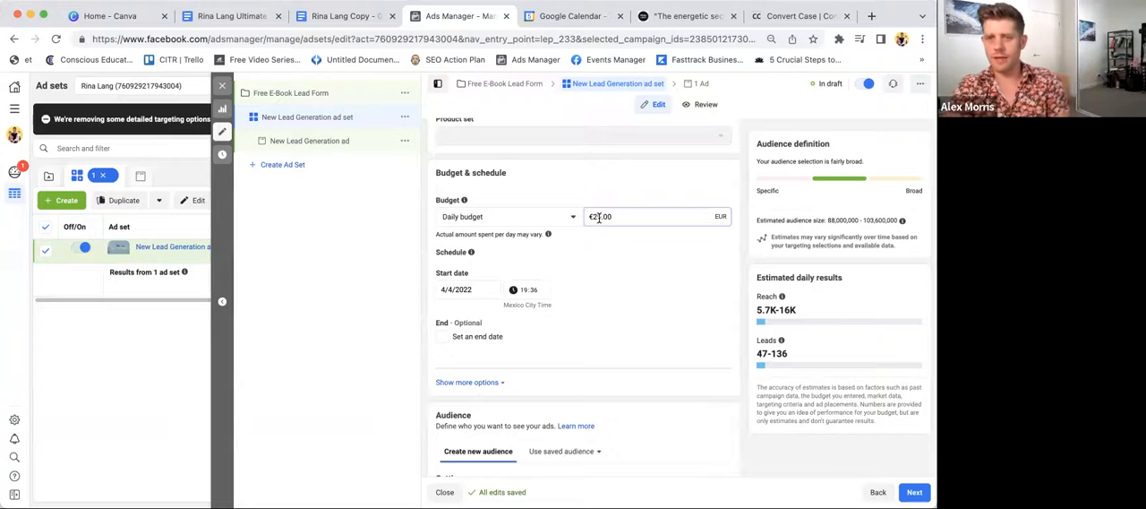
{"action": "key", "text": "BackSpace"}
{"action": "type", "text": "5"}
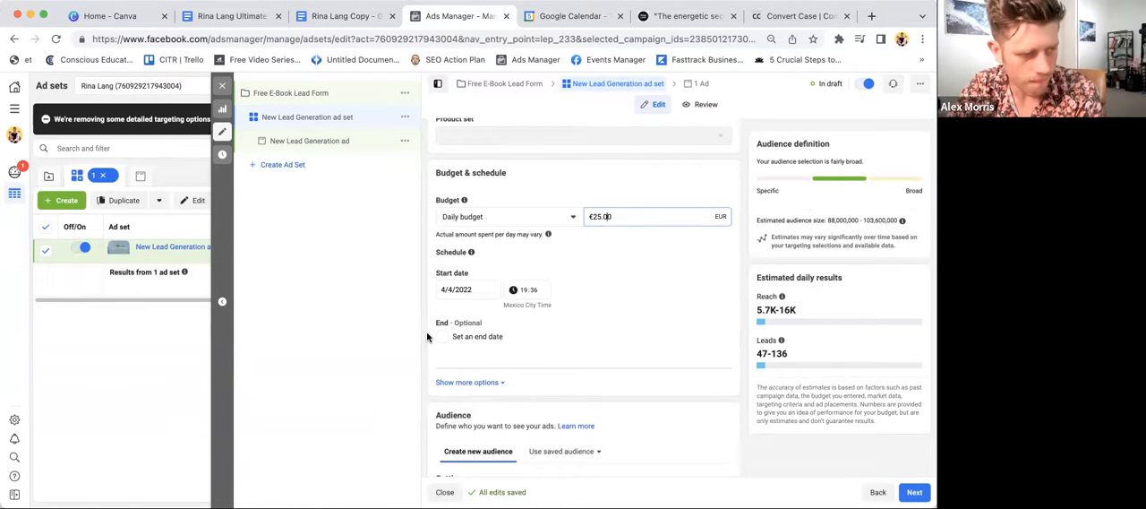
{"action": "key", "text": "BackSpace"}
{"action": "key", "text": "BackSpace"}
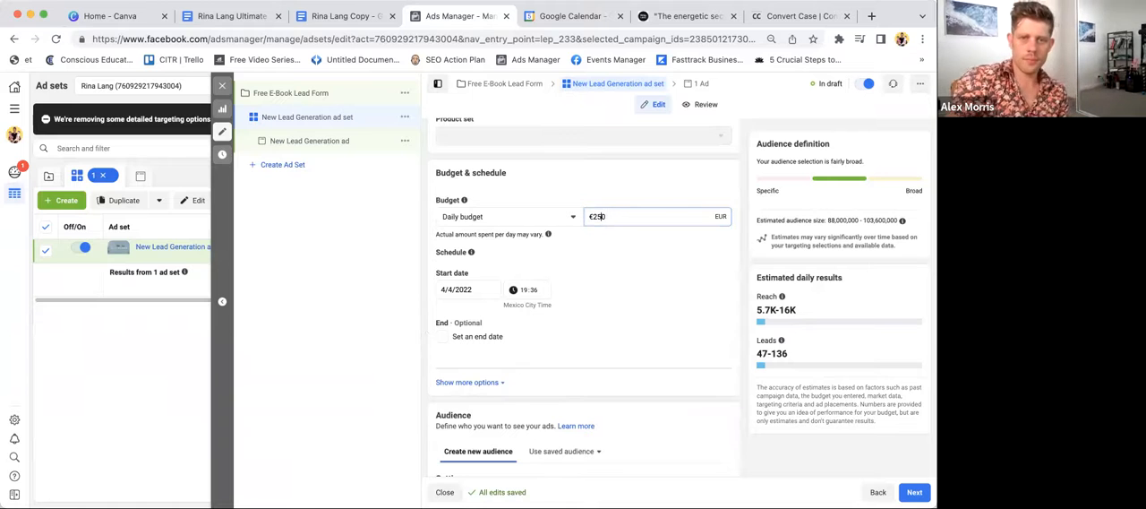
{"action": "key", "text": "BackSpace"}
{"action": "key", "text": "BackSpace"}
{"action": "type", "text": "5"}
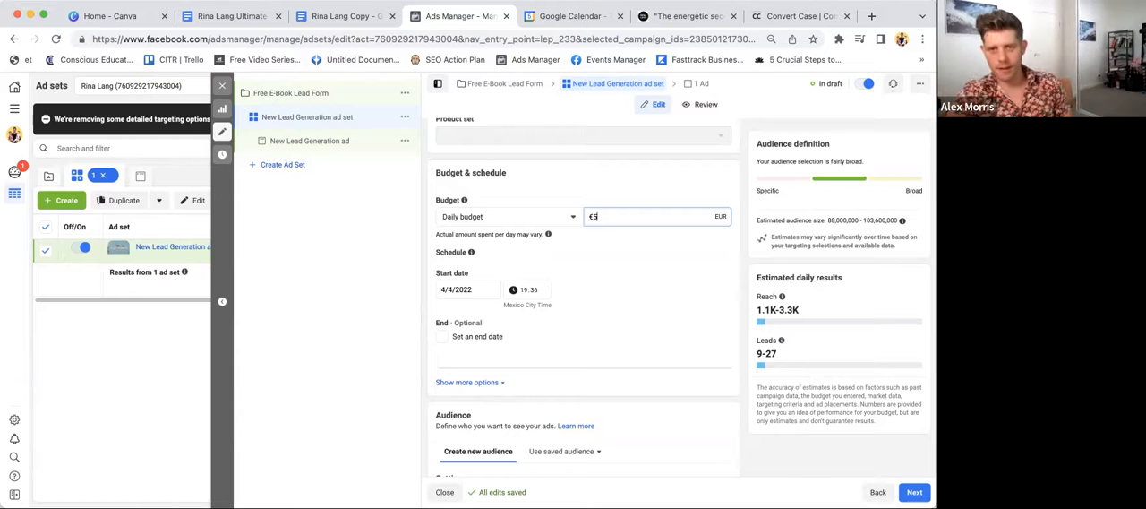
{"action": "scroll", "coordinate": [591, 300], "scroll_direction": "down", "scroll_amount": 2}
{"action": "scroll", "coordinate": [590, 299], "scroll_direction": "down", "scroll_amount": 2}
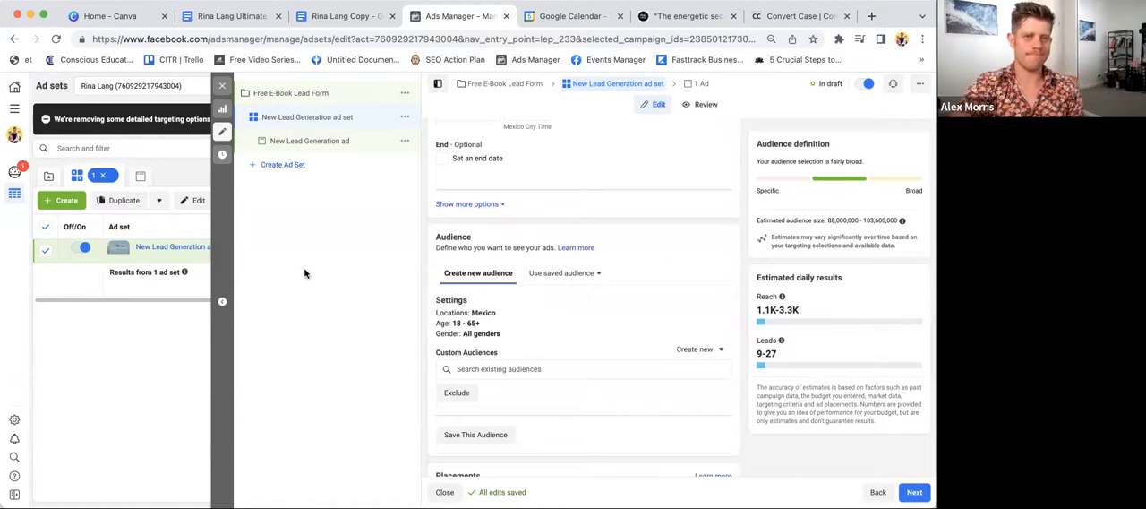
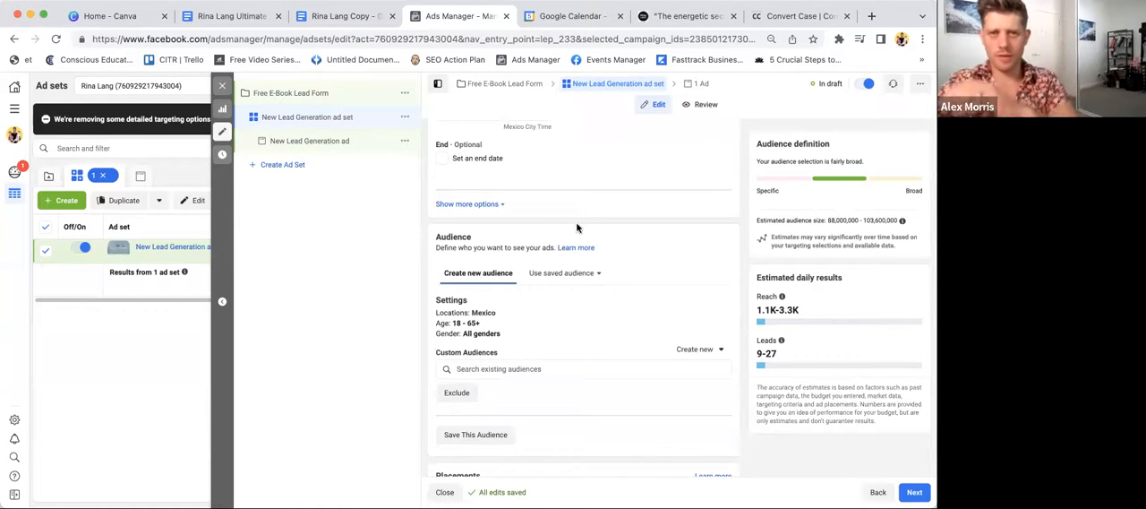
- Review the ad set's budget, schedule and audience settings
{"action": "scroll", "coordinate": [577, 243], "scroll_direction": "up", "scroll_amount": 2}
{"action": "scroll", "coordinate": [576, 242], "scroll_direction": "up", "scroll_amount": 3}
{"action": "scroll", "coordinate": [576, 242], "scroll_direction": "down", "scroll_amount": 3}
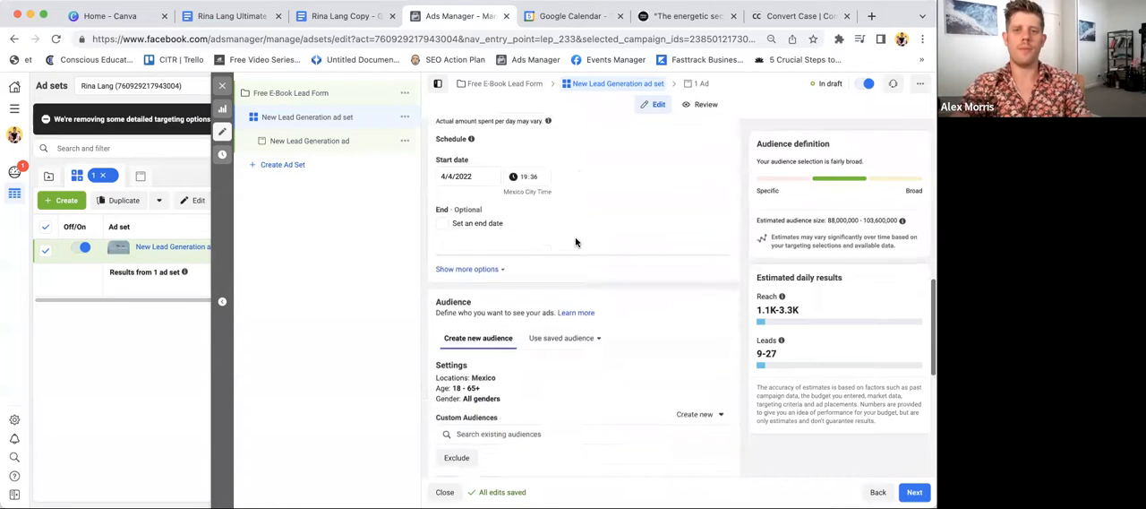
{"action": "scroll", "coordinate": [576, 242], "scroll_direction": "up", "scroll_amount": 2}
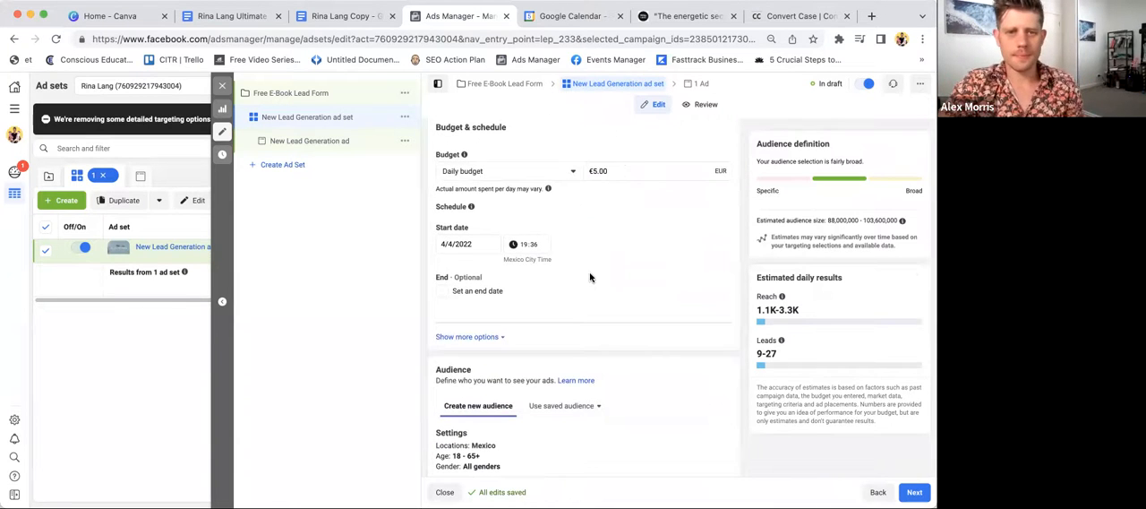
{"action": "scroll", "coordinate": [592, 277], "scroll_direction": "down", "scroll_amount": 2}
{"action": "scroll", "coordinate": [564, 256], "scroll_direction": "up", "scroll_amount": 1}
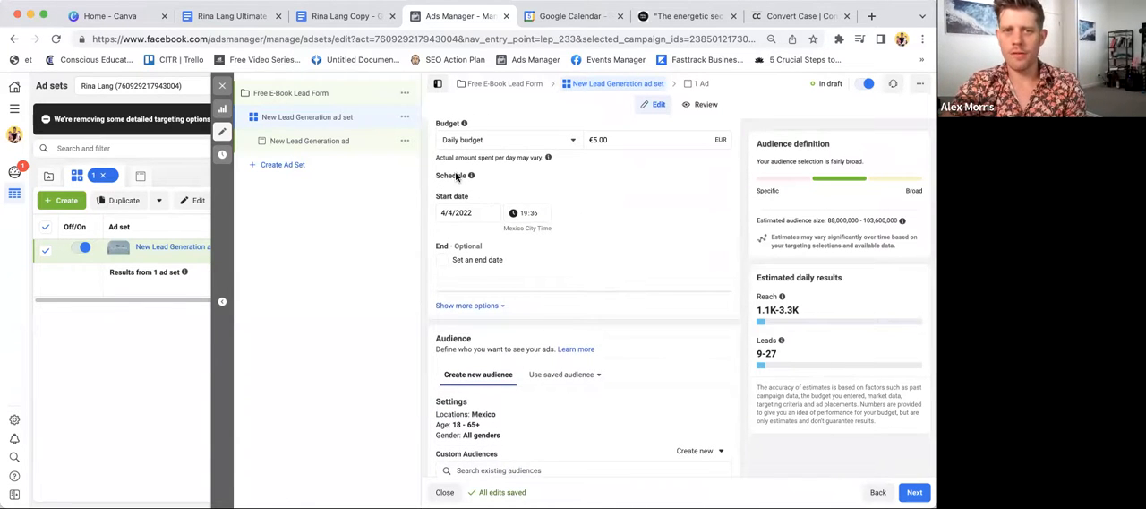
{"action": "scroll", "coordinate": [531, 231], "scroll_direction": "down", "scroll_amount": 3}
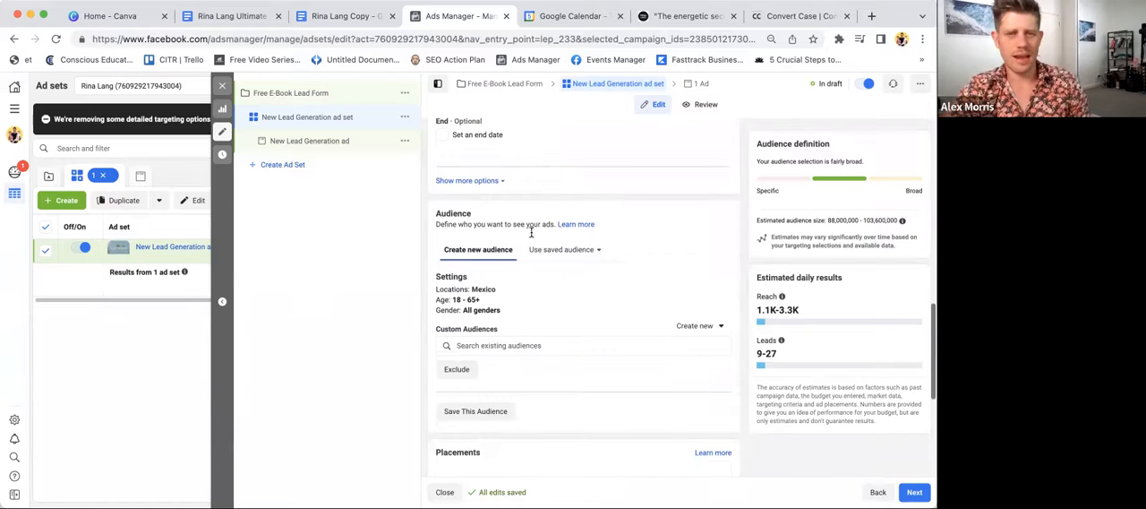
{"action": "scroll", "coordinate": [540, 257], "scroll_direction": "down", "scroll_amount": 1}
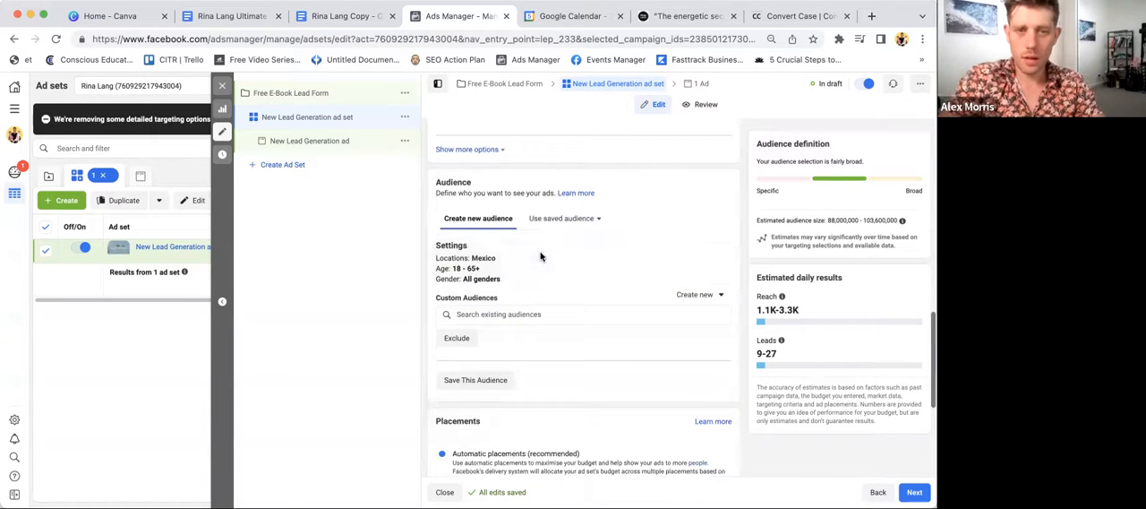
{"action": "scroll", "coordinate": [419, 343], "scroll_direction": "down", "scroll_amount": 1}
{"action": "scroll", "coordinate": [420, 343], "scroll_direction": "up", "scroll_amount": 1}
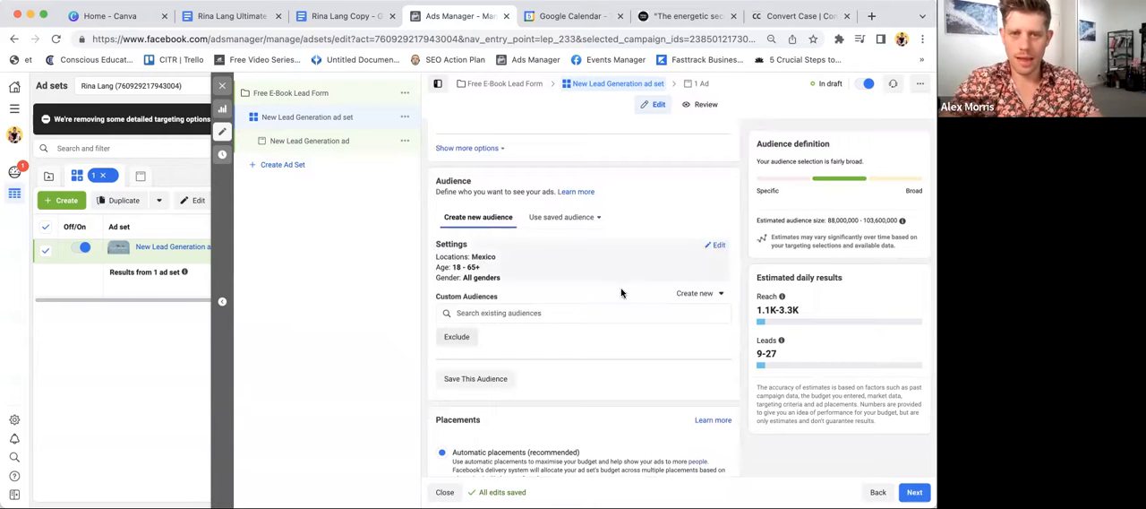
- Replace Mexico with the United States as the audience's location
{"action": "left_click", "coordinate": [713, 246]}
{"action": "scroll", "coordinate": [680, 269], "scroll_direction": "down", "scroll_amount": 2}
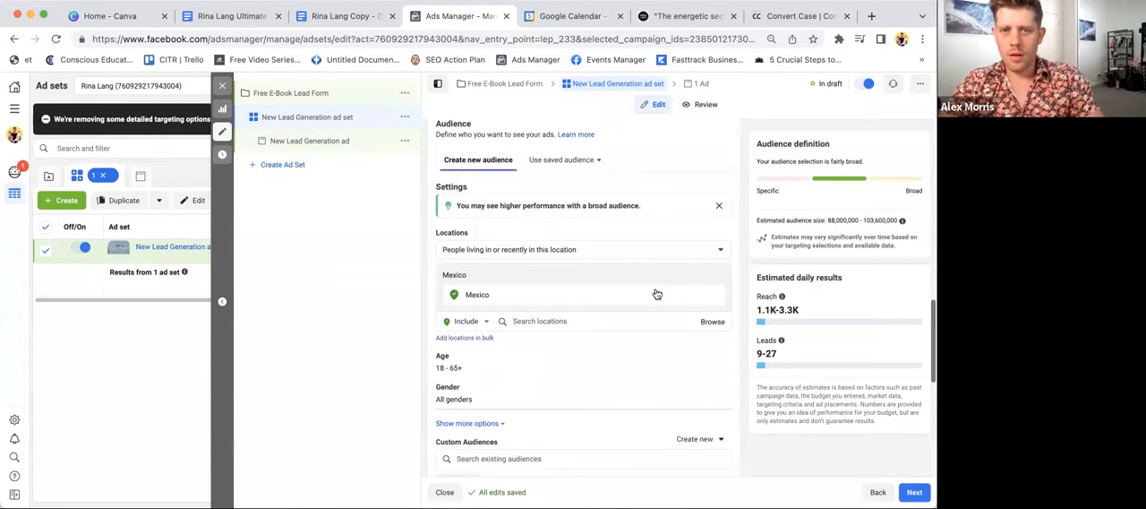
{"action": "left_click", "coordinate": [711, 296]}
{"action": "left_click", "coordinate": [550, 283]}
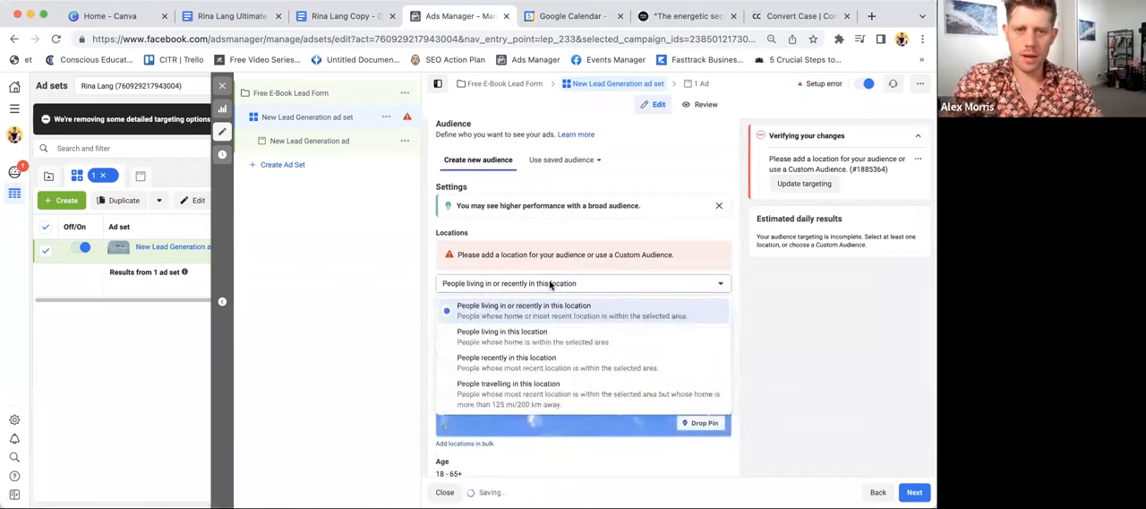
{"action": "left_click", "coordinate": [563, 224]}
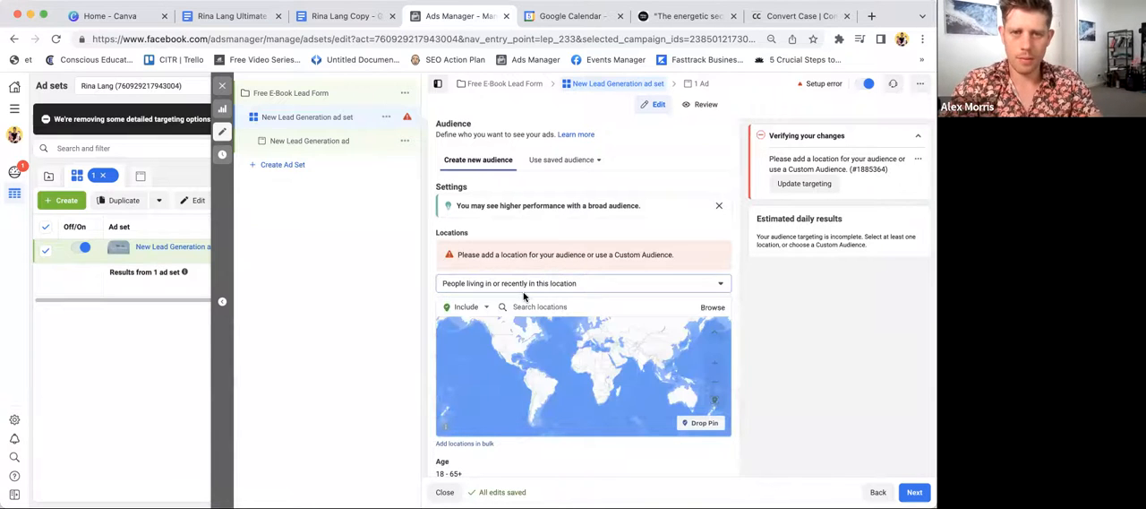
{"action": "left_click", "coordinate": [538, 306]}
{"action": "type", "text": "united states"}
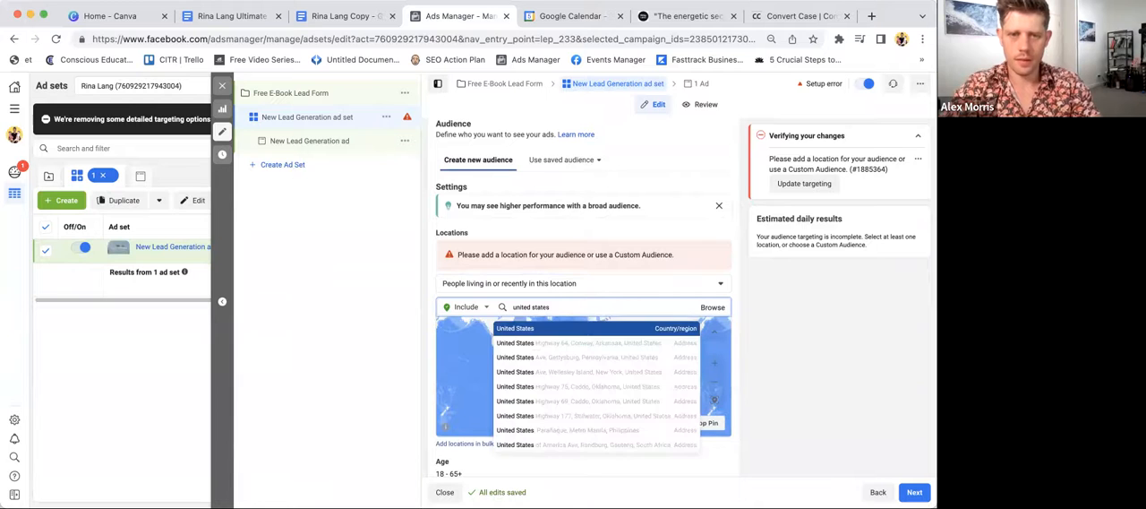
{"action": "left_click", "coordinate": [509, 324]}
- Set the audience's age range to 30–60
{"action": "scroll", "coordinate": [434, 323], "scroll_direction": "down", "scroll_amount": 1}
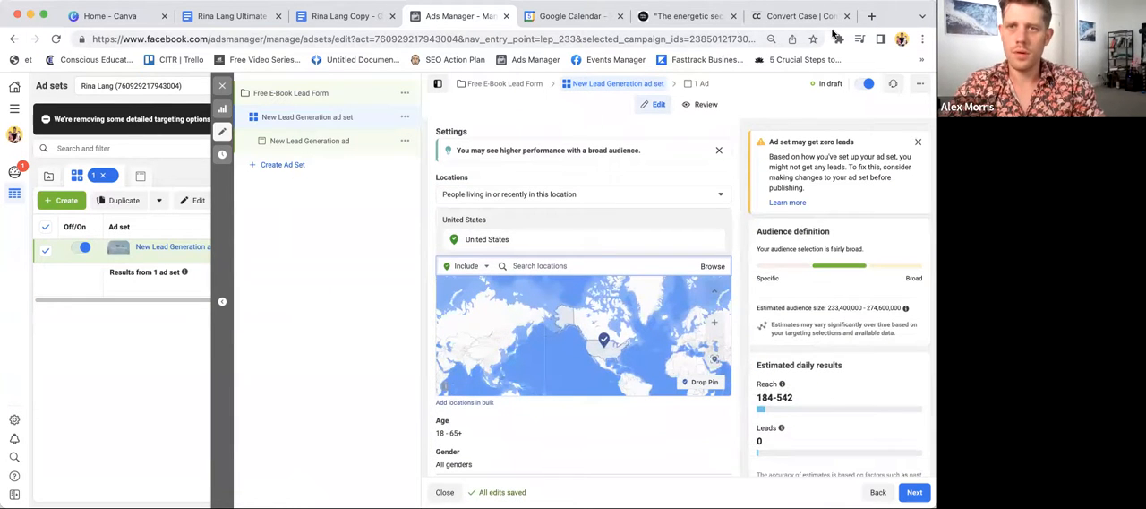
{"action": "scroll", "coordinate": [541, 247], "scroll_direction": "down", "scroll_amount": 2}
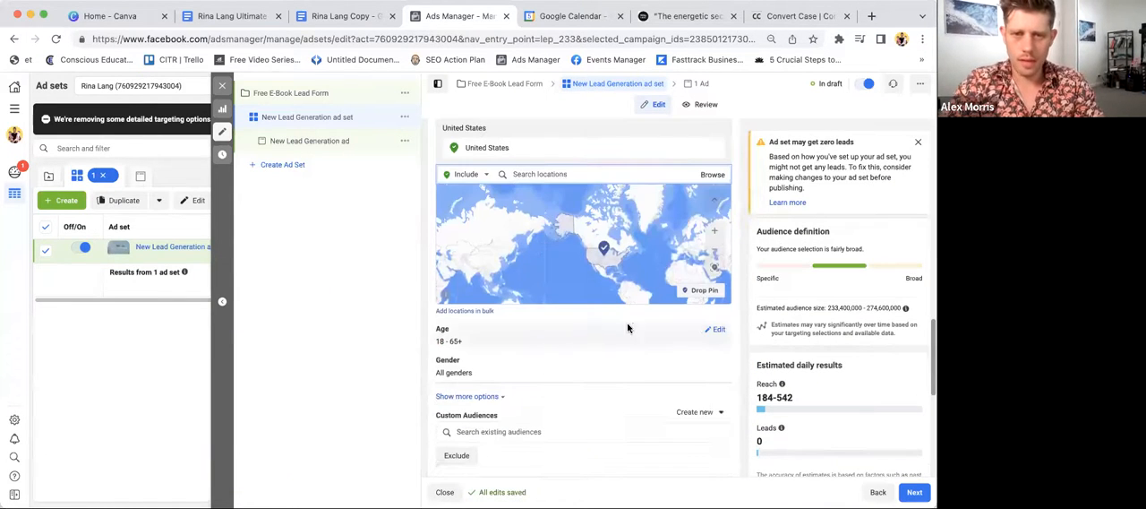
{"action": "left_click", "coordinate": [720, 335]}
{"action": "left_click", "coordinate": [465, 346]}
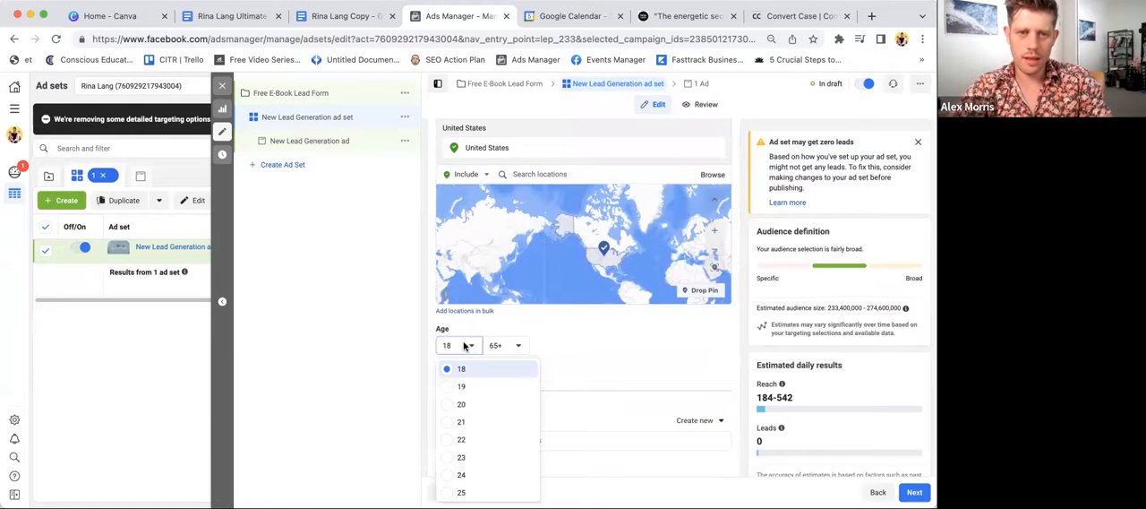
{"action": "scroll", "coordinate": [468, 389], "scroll_direction": "down", "scroll_amount": 5}
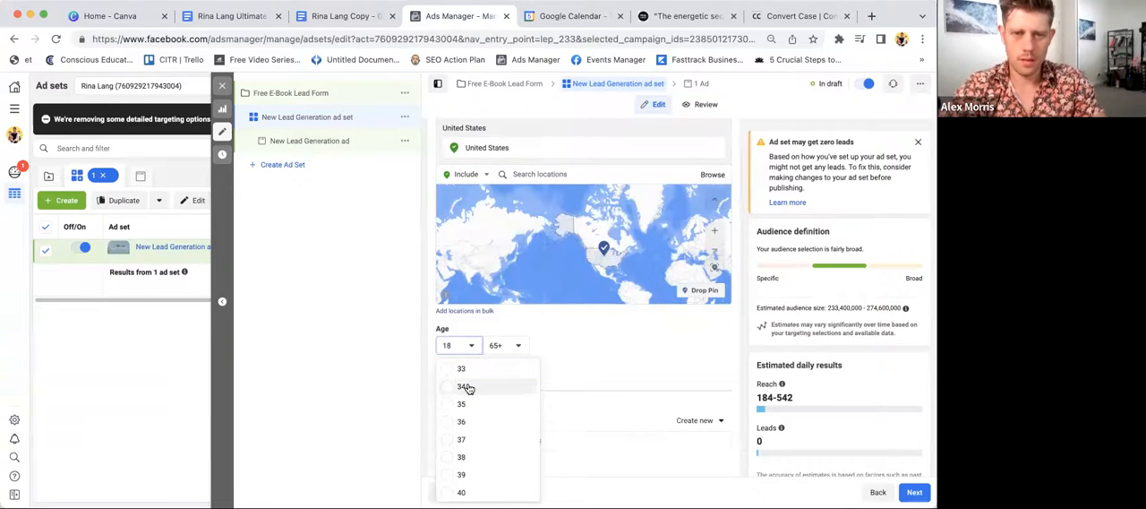
{"action": "left_click", "coordinate": [463, 384]}
{"action": "left_click", "coordinate": [506, 345]}
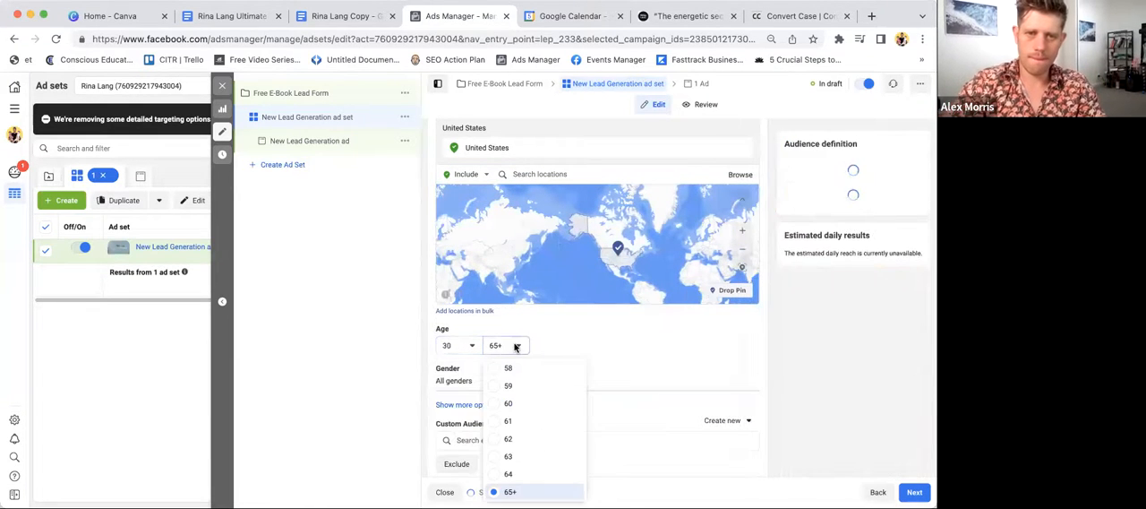
{"action": "left_click", "coordinate": [506, 402]}
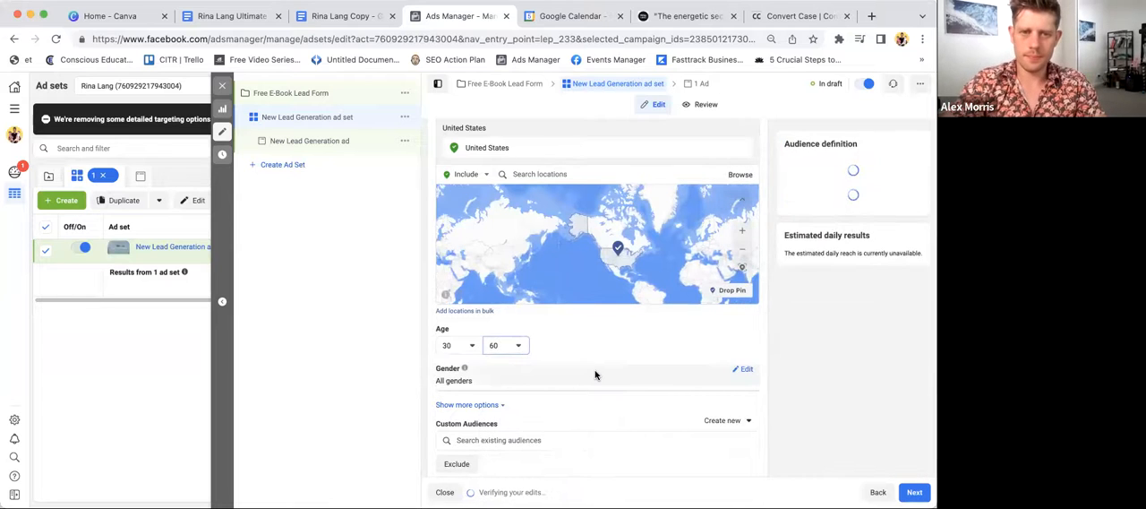
- Review the gender, custom audience and placement settings, and open the audience's detailed targeting for editing
{"action": "scroll", "coordinate": [597, 376], "scroll_direction": "down", "scroll_amount": 1}
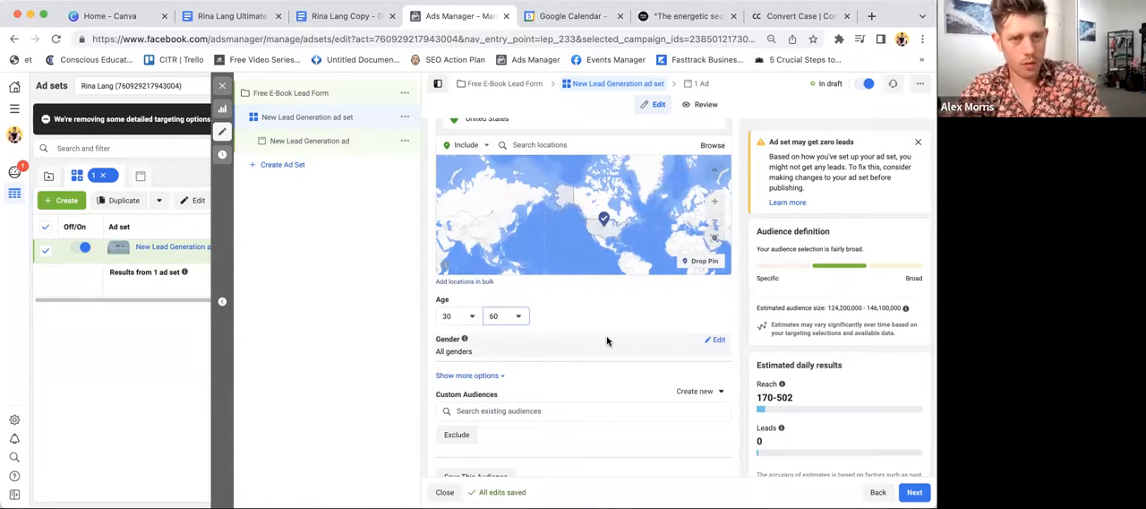
{"action": "scroll", "coordinate": [622, 316], "scroll_direction": "down", "scroll_amount": 3}
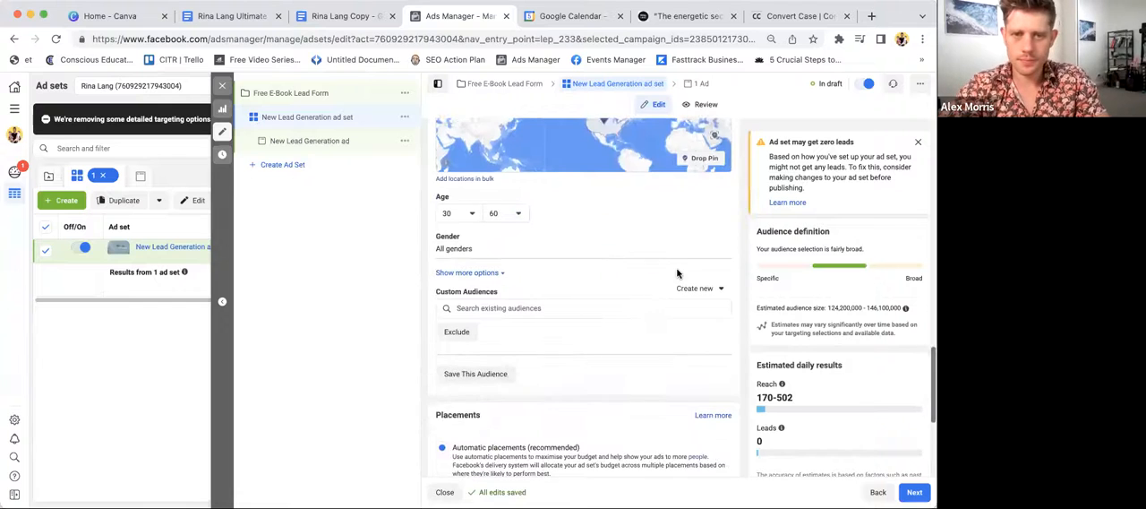
{"action": "scroll", "coordinate": [678, 270], "scroll_direction": "up", "scroll_amount": 2}
{"action": "scroll", "coordinate": [539, 430], "scroll_direction": "down", "scroll_amount": 1}
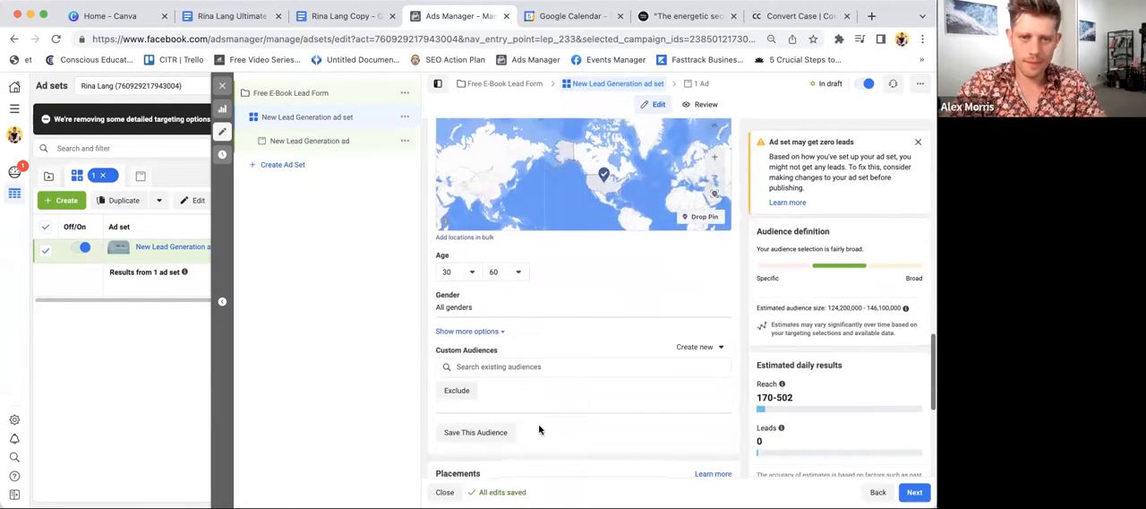
{"action": "scroll", "coordinate": [499, 333], "scroll_direction": "down", "scroll_amount": 4}
{"action": "scroll", "coordinate": [567, 292], "scroll_direction": "up", "scroll_amount": 1}
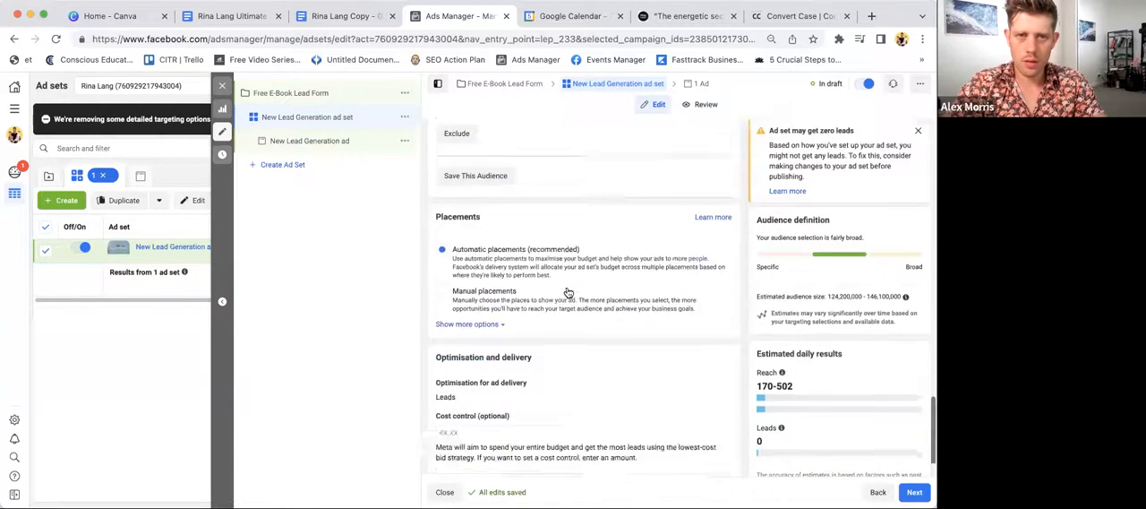
{"action": "scroll", "coordinate": [567, 293], "scroll_direction": "up", "scroll_amount": 4}
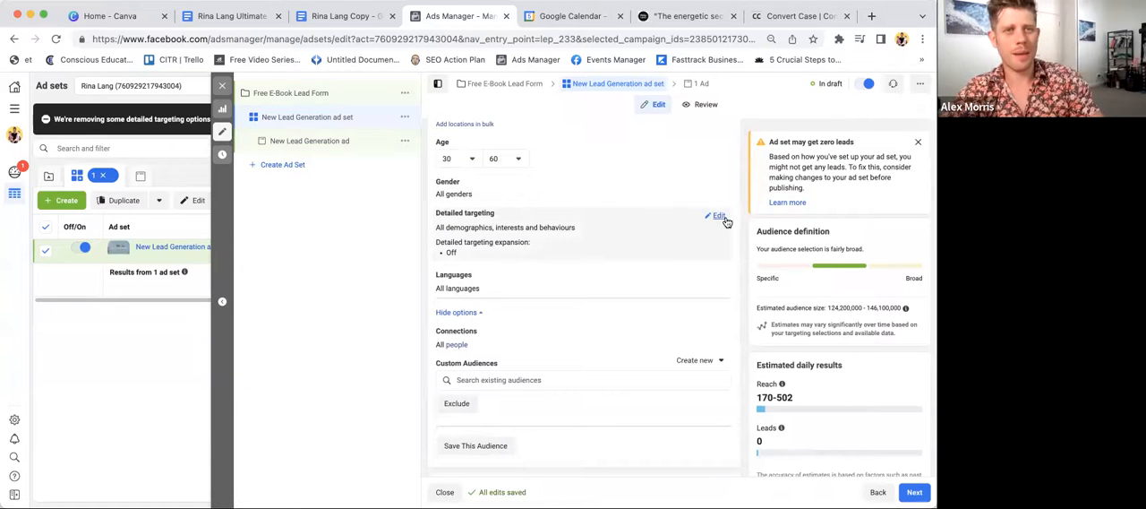
{"action": "left_click", "coordinate": [720, 218]}
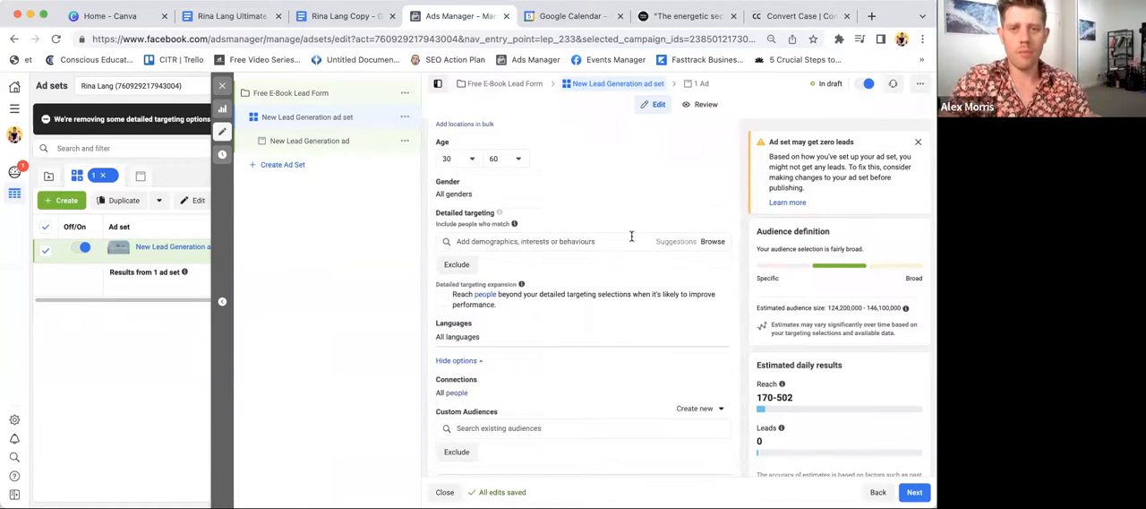
- Search the detailed targeting interests for Jim Kwik
{"action": "left_click", "coordinate": [578, 243]}
{"action": "type", "text": "jim kwik"}
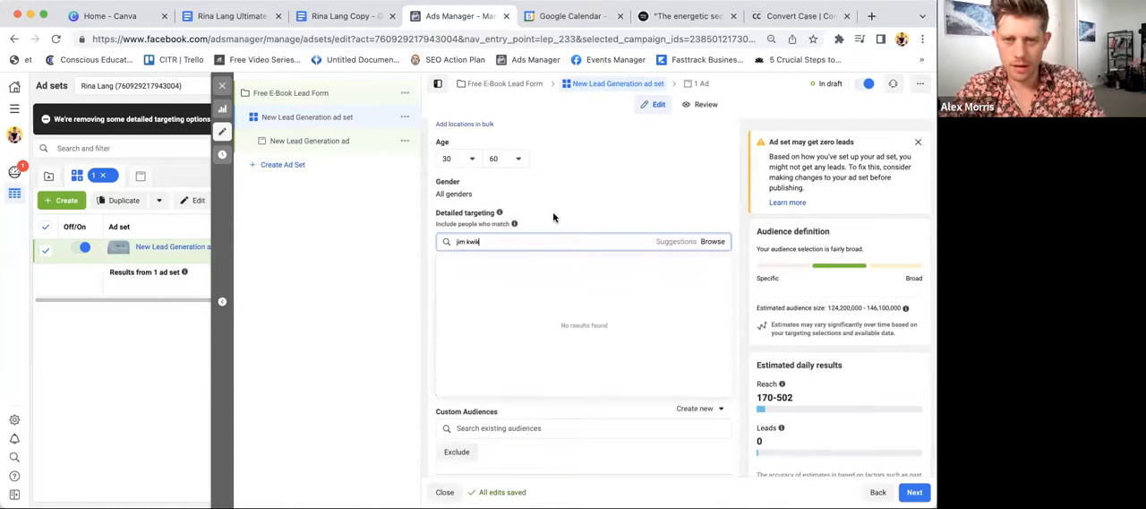
{"action": "triple_click", "coordinate": [531, 241]}
{"action": "left_click", "coordinate": [531, 241]}
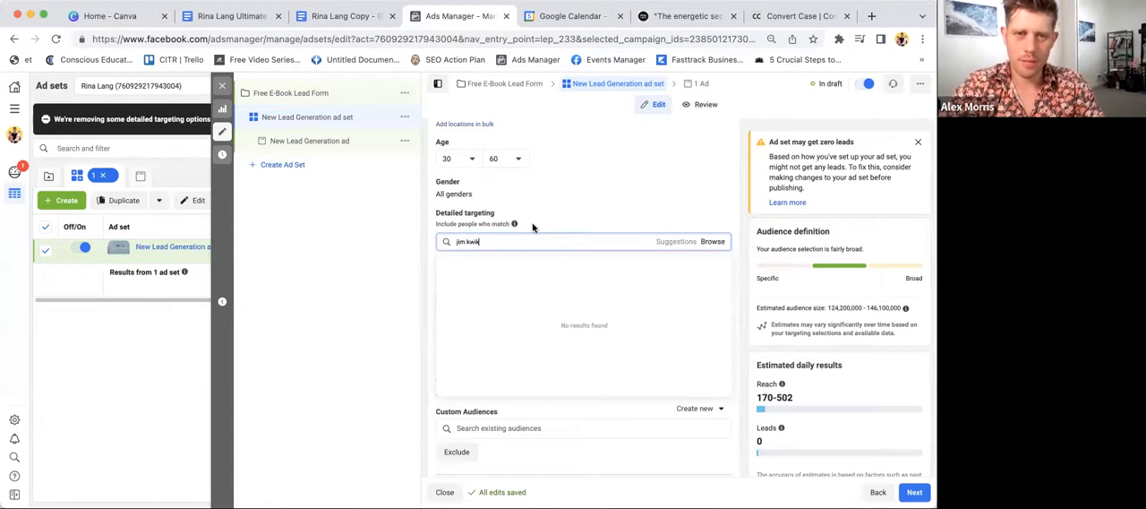
{"action": "key", "text": "BackSpace"}
{"action": "key", "text": "BackSpace"}
{"action": "type", "text": "Jim"}
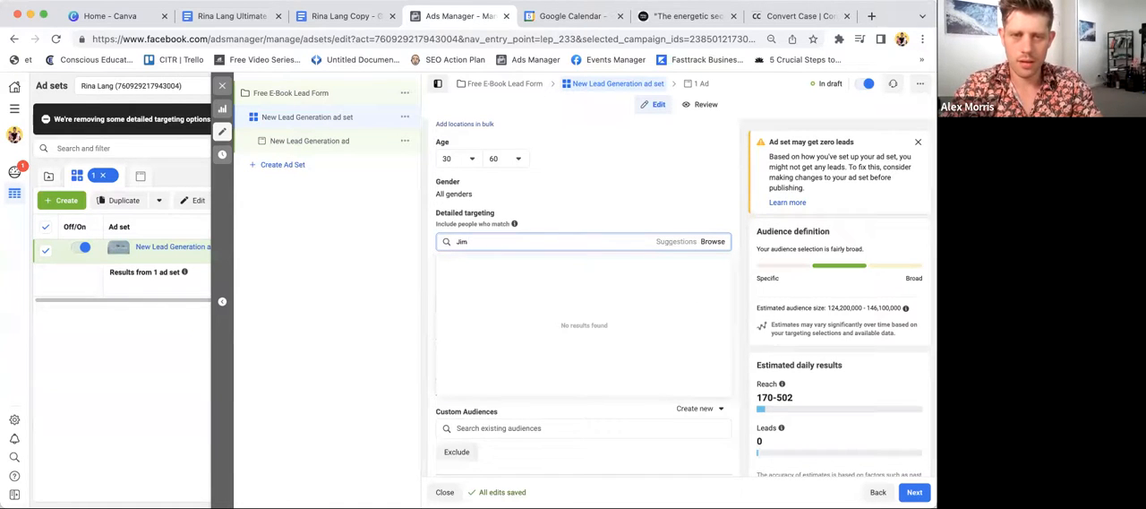
{"action": "type", "text": " K"}
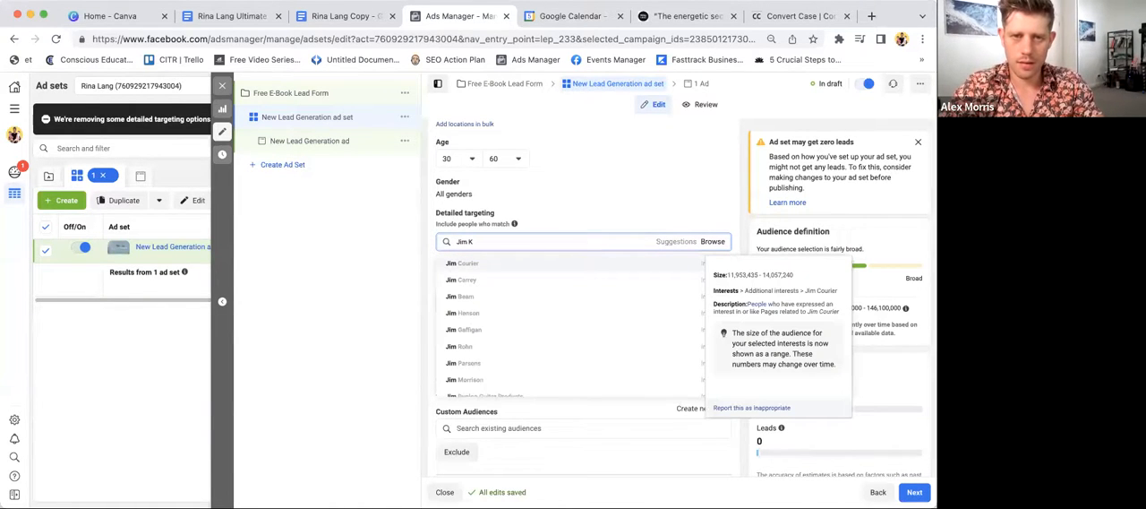
{"action": "type", "text": "w"}
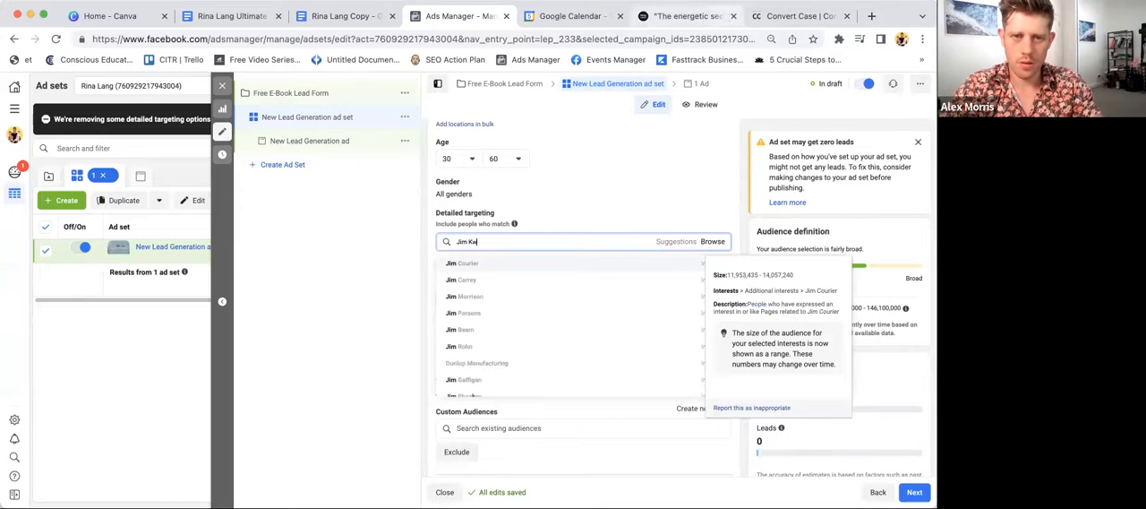
- Shorten the interest search to "Jim" and look through the suggested interests
{"action": "key", "text": "BackSpace"}
{"action": "key", "text": "BackSpace"}
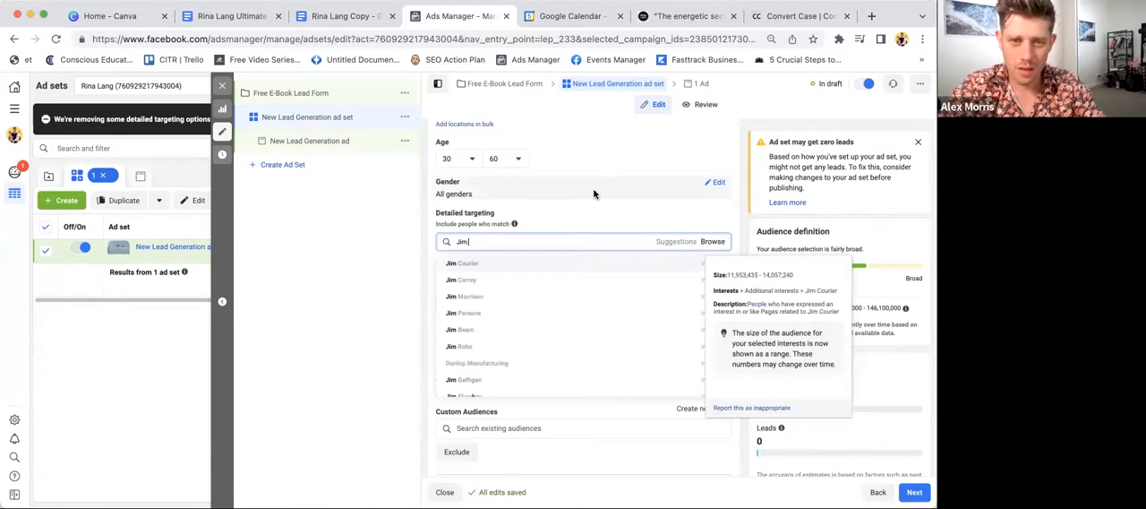
{"action": "scroll", "coordinate": [556, 354], "scroll_direction": "down", "scroll_amount": 5}
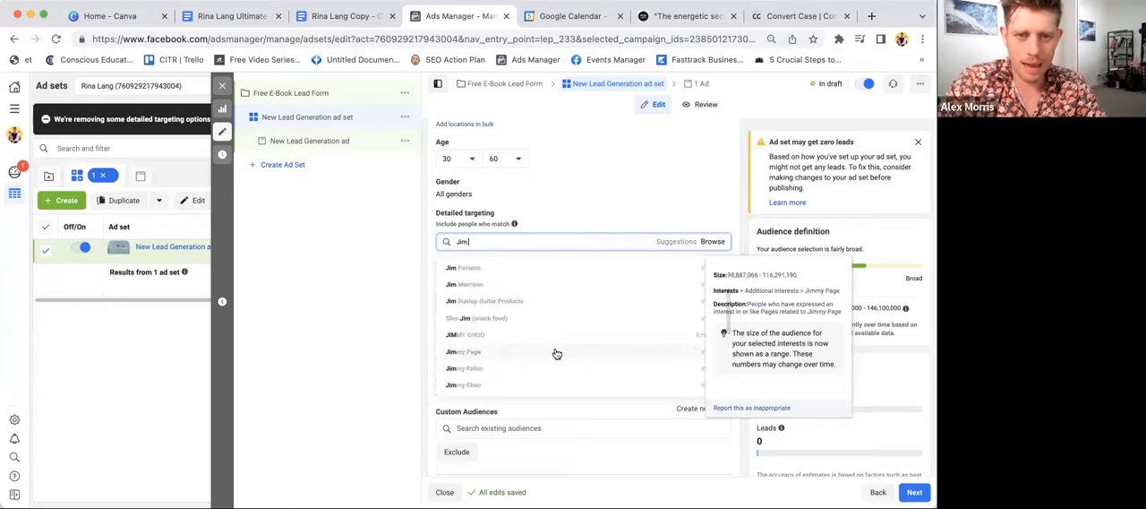
{"action": "scroll", "coordinate": [569, 336], "scroll_direction": "down", "scroll_amount": 3}
{"action": "scroll", "coordinate": [570, 337], "scroll_direction": "down", "scroll_amount": 2}
{"action": "scroll", "coordinate": [570, 338], "scroll_direction": "up", "scroll_amount": 6}
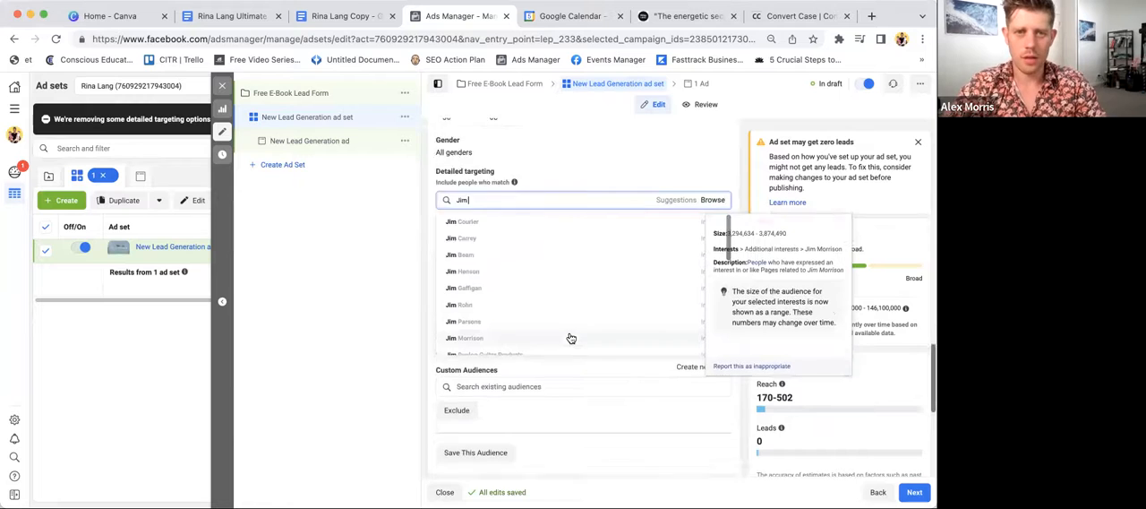
{"action": "scroll", "coordinate": [571, 338], "scroll_direction": "up", "scroll_amount": 2}
- Search for "Huffin" and add the Arianna Huffington interest to the detailed targeting
{"action": "key", "text": "BackSpace"}
{"action": "key", "text": "BackSpace"}
{"action": "key", "text": "BackSpace"}
{"action": "type", "text": "Ariana huffin"}
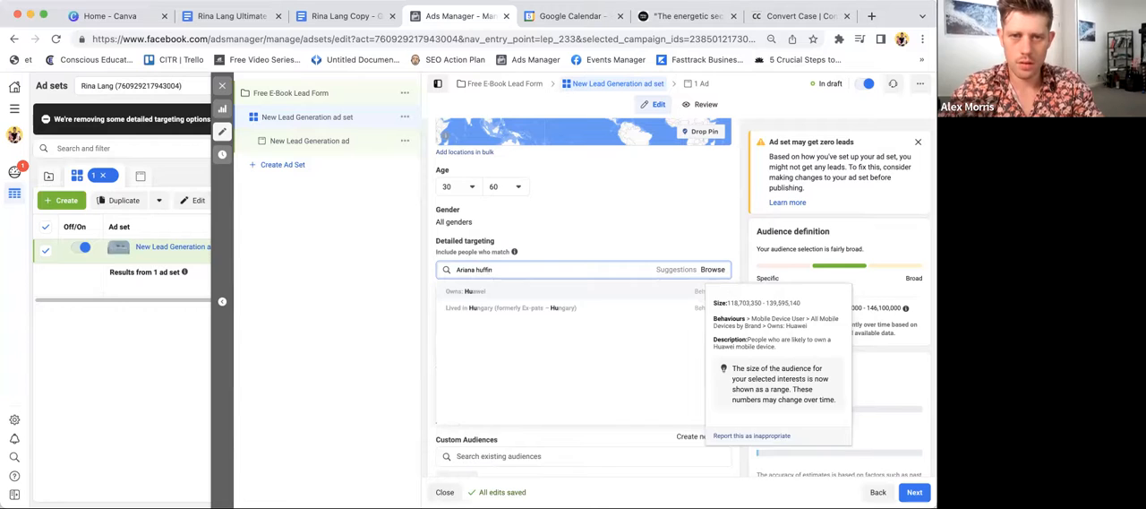
{"action": "key", "text": "ctrl+a"}
{"action": "type", "text": "Hu"}
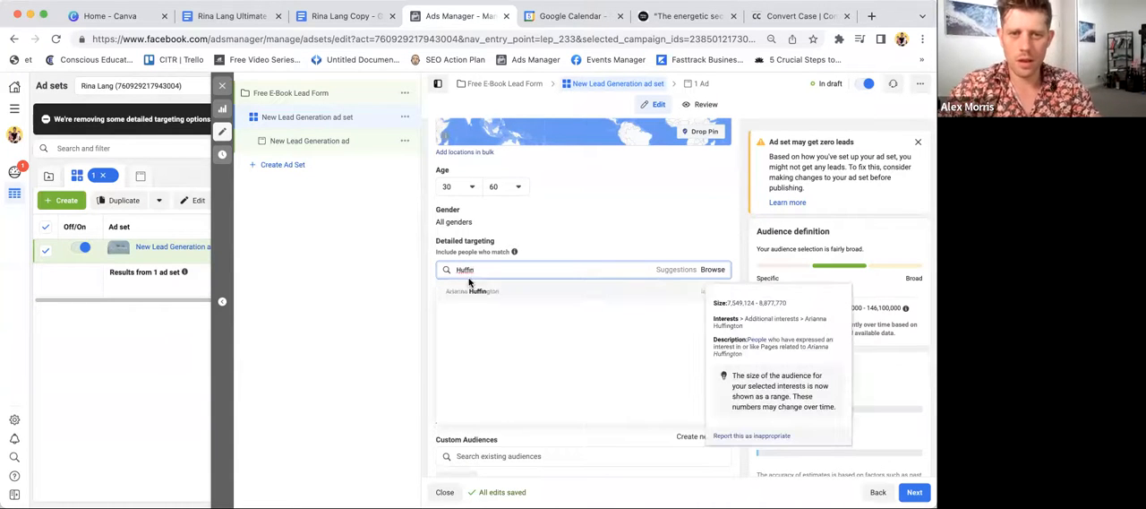
{"action": "left_click", "coordinate": [462, 292]}
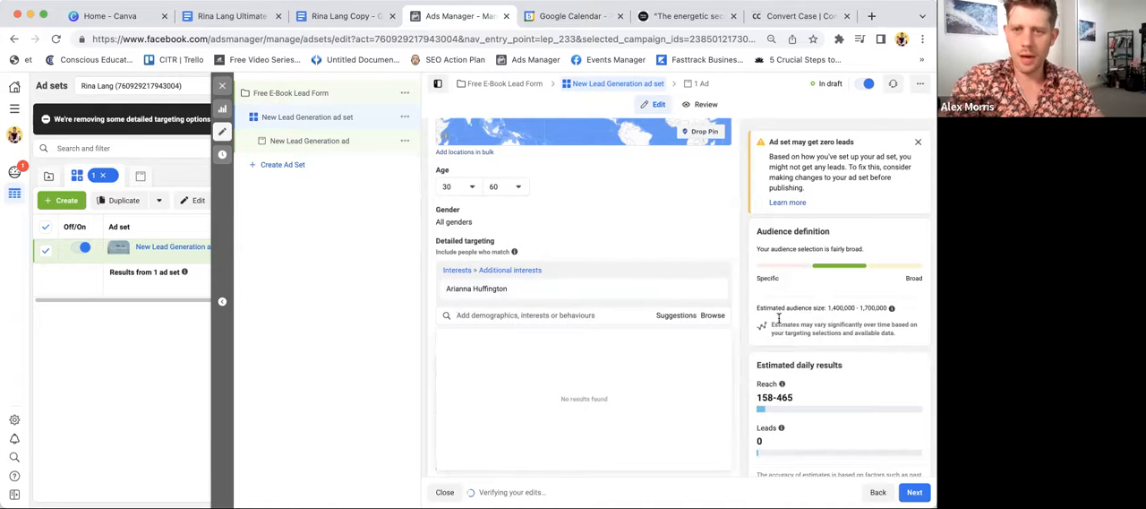
- Check the estimated audience size and remove the Arianna Huffington interest from the detailed targeting
{"action": "left_click_drag", "start_coordinate": [827, 308], "coordinate": [881, 307]}
{"action": "left_click", "coordinate": [880, 307]}
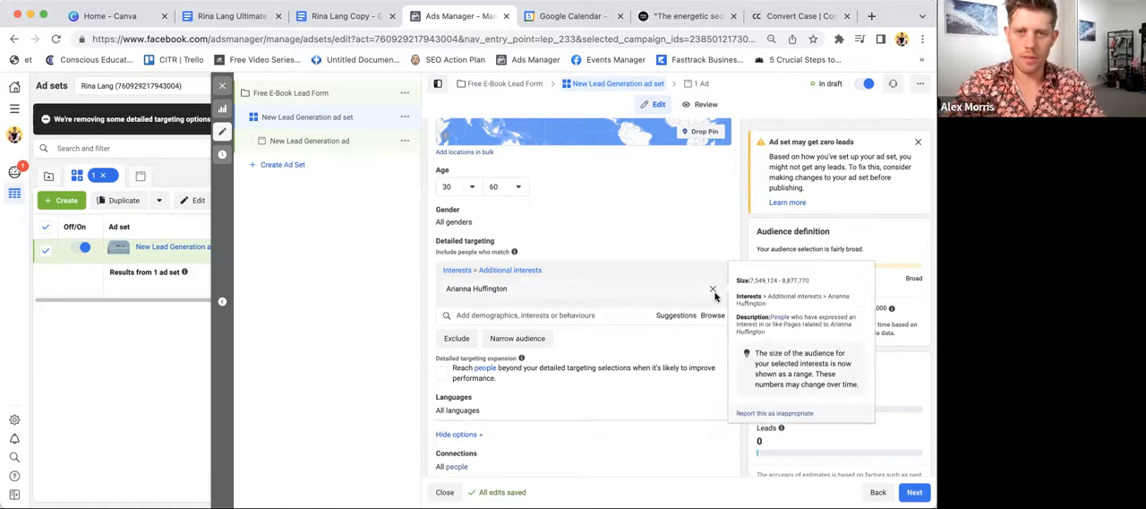
{"action": "left_click", "coordinate": [715, 291]}
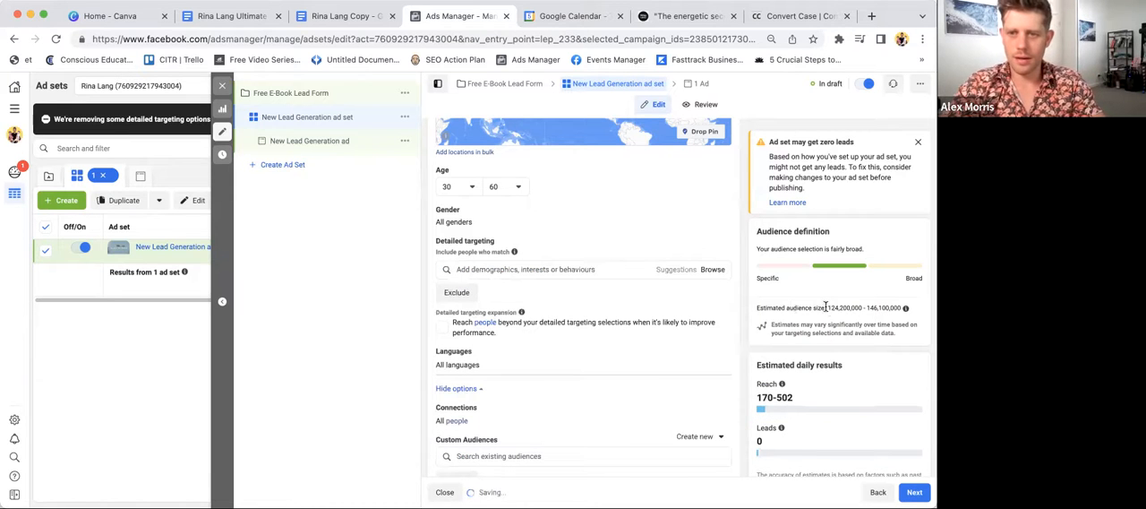
- Search the detailed targeting for "ariann" and add the Arianna Huffington interest
{"action": "left_click", "coordinate": [537, 268]}
{"action": "type", "text": "ara"}
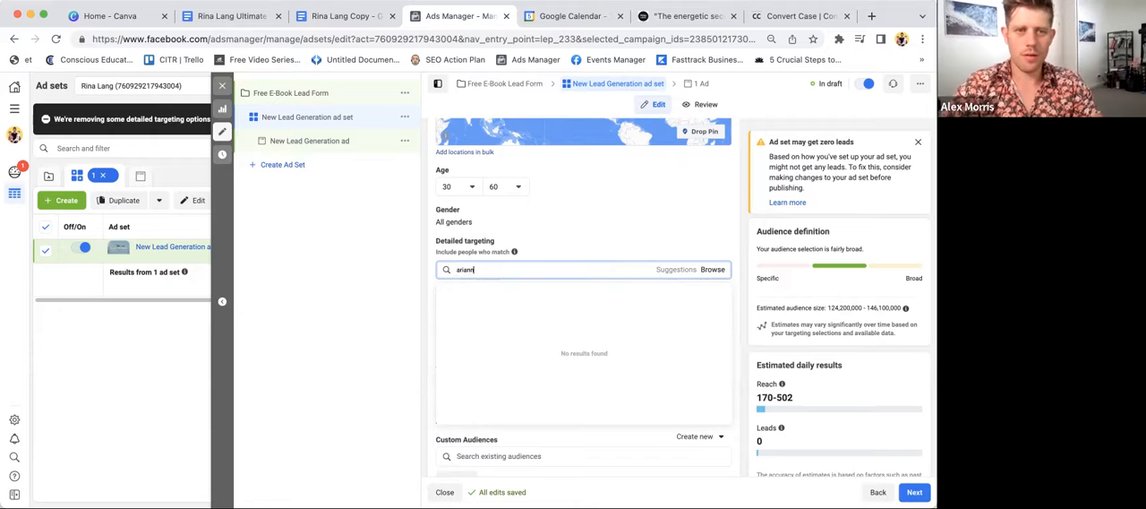
{"action": "type", "text": "ann"}
{"action": "left_click", "coordinate": [507, 289]}
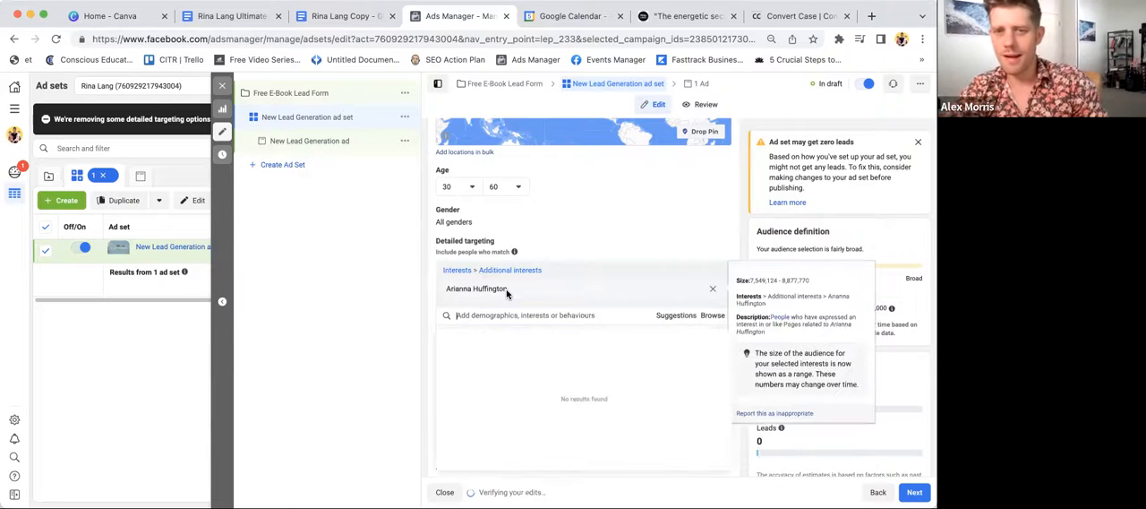
{"action": "left_click", "coordinate": [788, 291]}
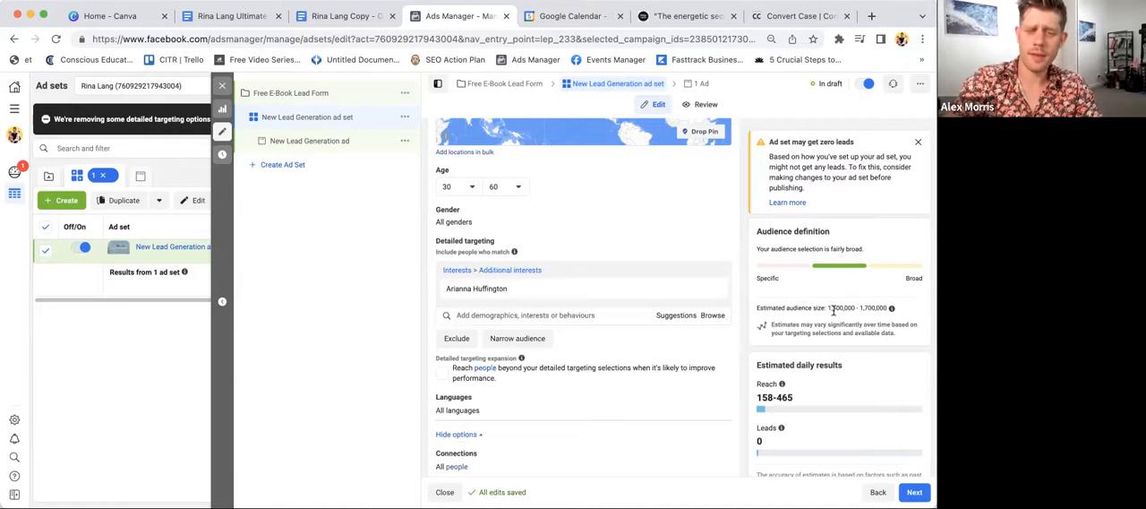
- Review the ad set's estimated audience size, placements, delivery settings and audience details
{"action": "scroll", "coordinate": [833, 310], "scroll_direction": "down", "scroll_amount": 10}
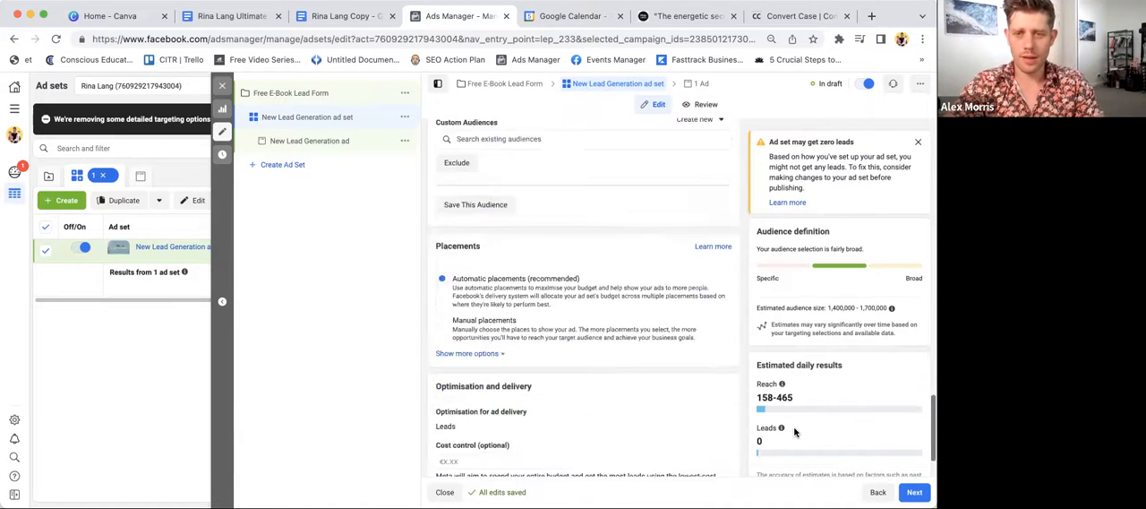
{"action": "scroll", "coordinate": [794, 433], "scroll_direction": "down", "scroll_amount": 1}
{"action": "mouse_move", "coordinate": [779, 333]}
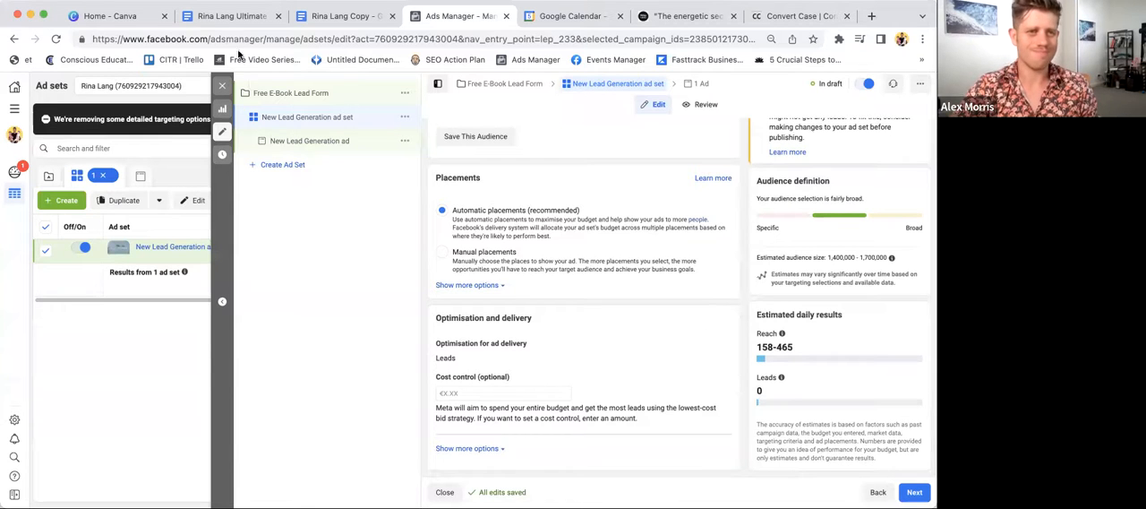
{"action": "scroll", "coordinate": [467, 186], "scroll_direction": "up", "scroll_amount": 3}
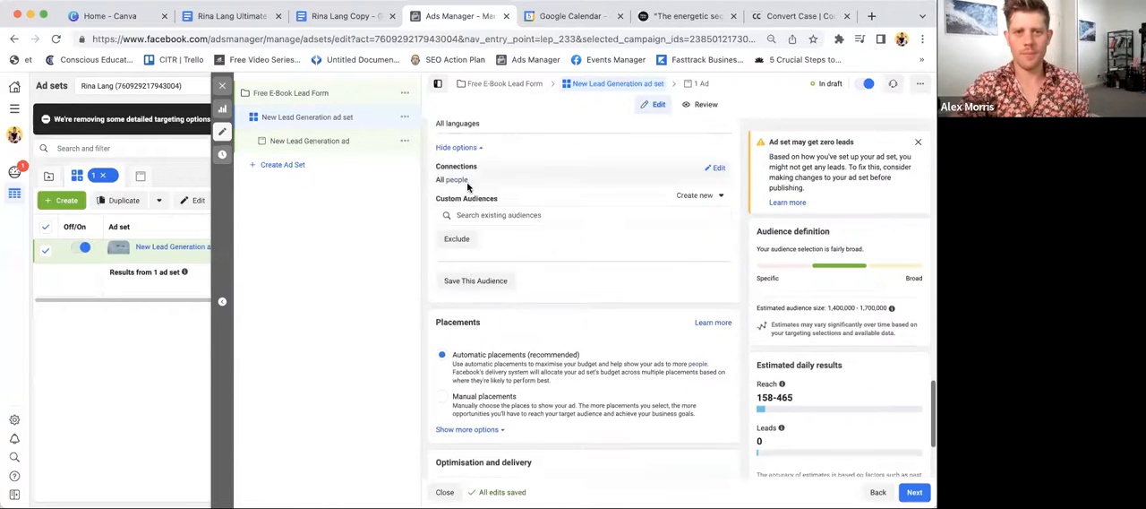
{"action": "scroll", "coordinate": [467, 187], "scroll_direction": "up", "scroll_amount": 5}
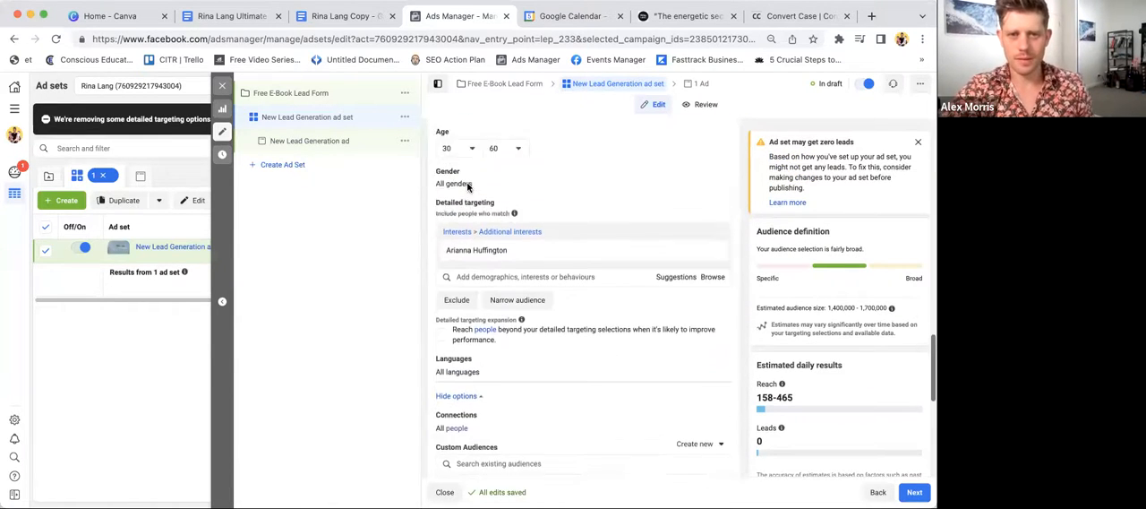
{"action": "scroll", "coordinate": [468, 186], "scroll_direction": "up", "scroll_amount": 3}
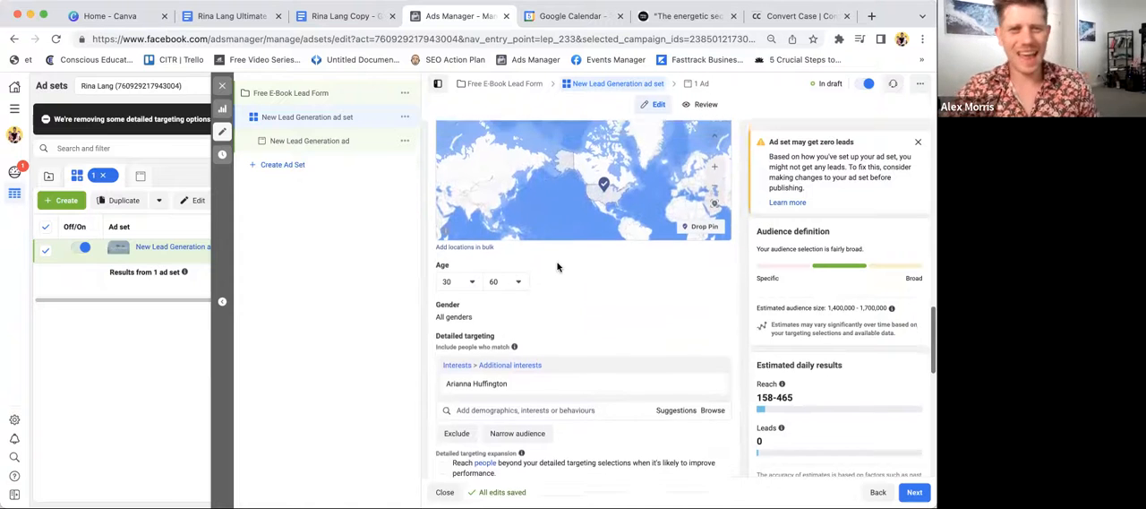
{"action": "scroll", "coordinate": [557, 264], "scroll_direction": "up", "scroll_amount": 1}
- Start saving this audience and begin its name with the location and age range, "United States, 30-60"
{"action": "scroll", "coordinate": [730, 192], "scroll_direction": "down", "scroll_amount": 4}
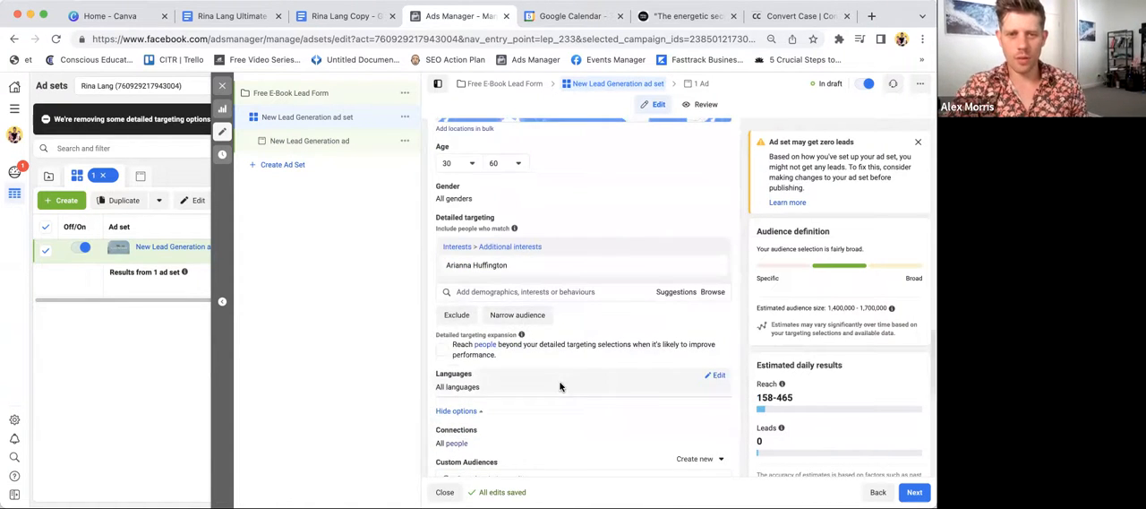
{"action": "scroll", "coordinate": [560, 387], "scroll_direction": "down", "scroll_amount": 3}
{"action": "left_click", "coordinate": [500, 430]}
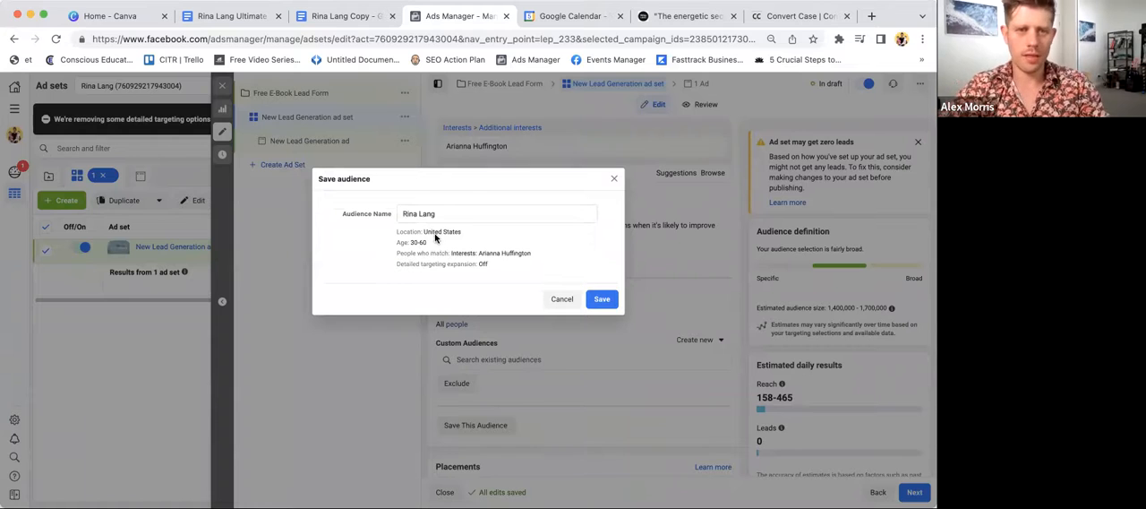
{"action": "left_click_drag", "start_coordinate": [425, 231], "coordinate": [472, 235]}
{"action": "key", "text": "ctrl+c"}
{"action": "double_click", "coordinate": [420, 212]}
{"action": "key", "text": "ctrl+a"}
{"action": "key", "text": "ctrl+v"}
{"action": "left_click_drag", "start_coordinate": [410, 243], "coordinate": [428, 242]}
{"action": "left_click", "coordinate": [461, 212]}
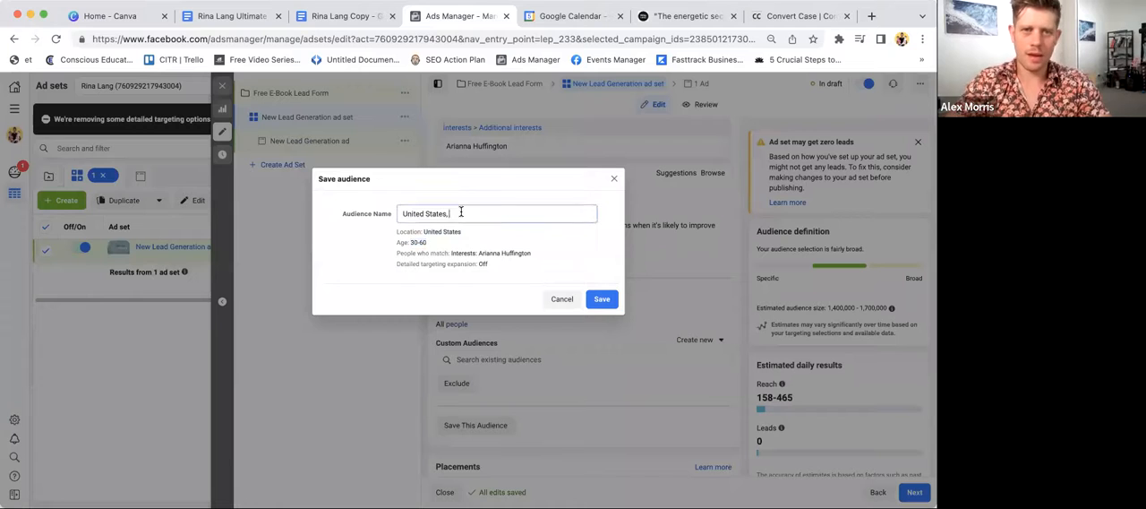
- Complete the audience name with "All Genders: Arianna Huffington" and save the audience
{"action": "left_click_drag", "start_coordinate": [479, 253], "coordinate": [531, 253]}
{"action": "key", "text": "super+c"}
{"action": "left_click", "coordinate": [499, 215]}
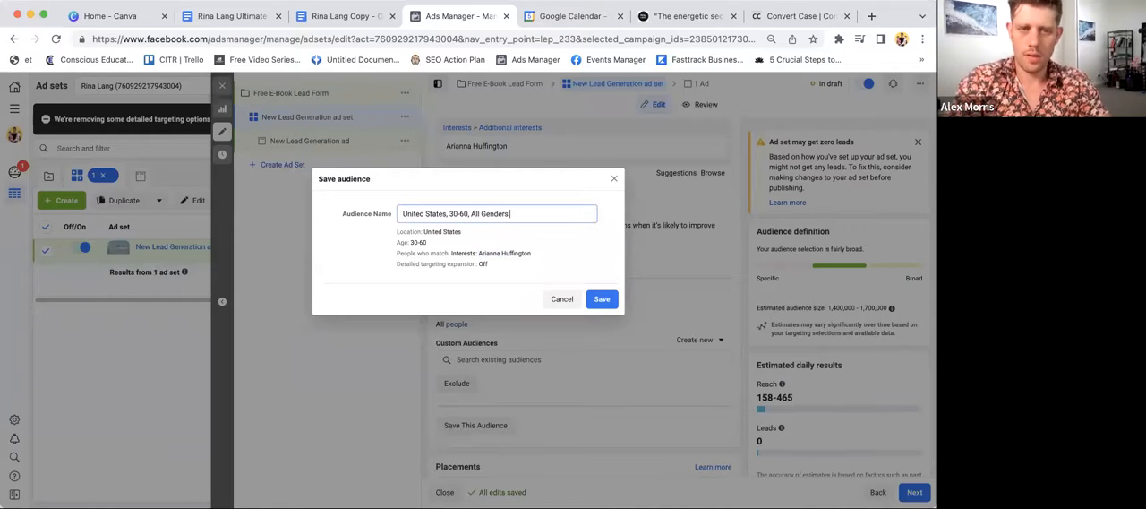
{"action": "type", "text": "All Genders:"}
{"action": "key", "text": "super+v"}
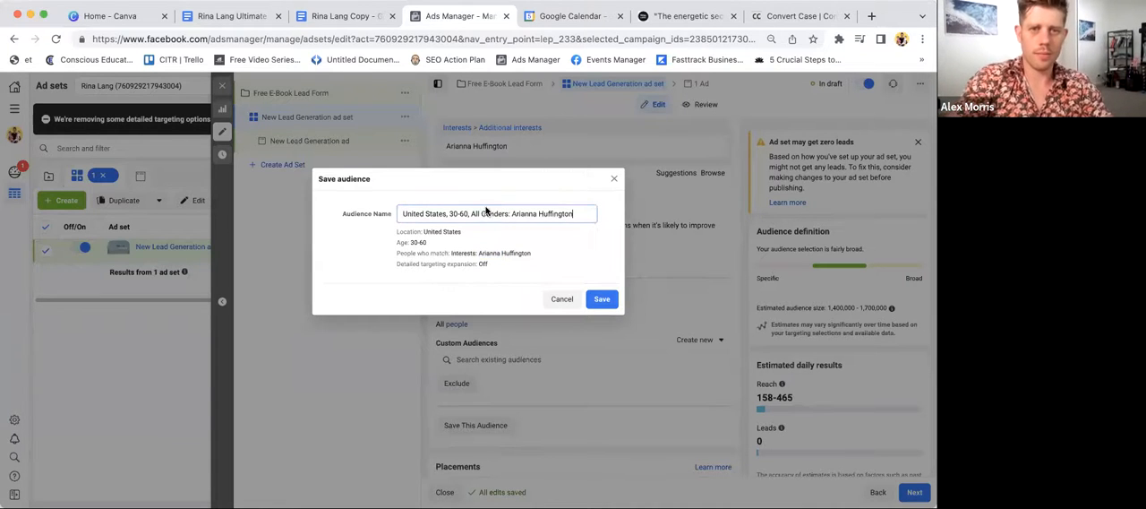
{"action": "left_click", "coordinate": [593, 299]}
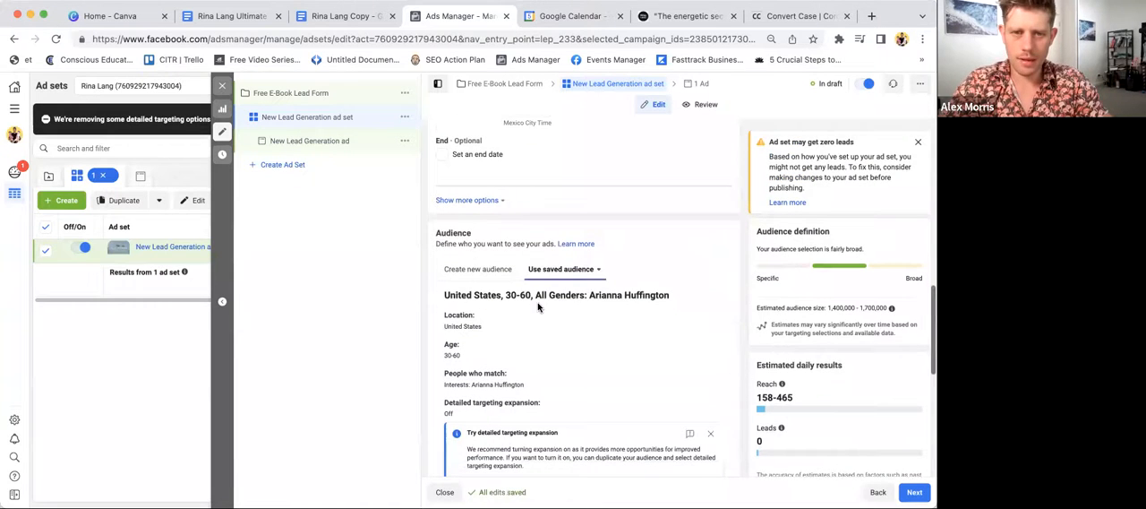
- Rename the ad set with the saved audience's name, "United States, 30-60, All Genders: Arianna Huffington"
{"action": "triple_click", "coordinate": [540, 299]}
{"action": "key", "text": "super+c"}
{"action": "scroll", "coordinate": [541, 299], "scroll_direction": "up", "scroll_amount": 10}
{"action": "triple_click", "coordinate": [517, 162]}
{"action": "key", "text": "super+v"}
- Switch the ad set to manual placements and exclude the Instagram and Audience Network platforms, keeping Facebook
{"action": "scroll", "coordinate": [517, 168], "scroll_direction": "down", "scroll_amount": 10}
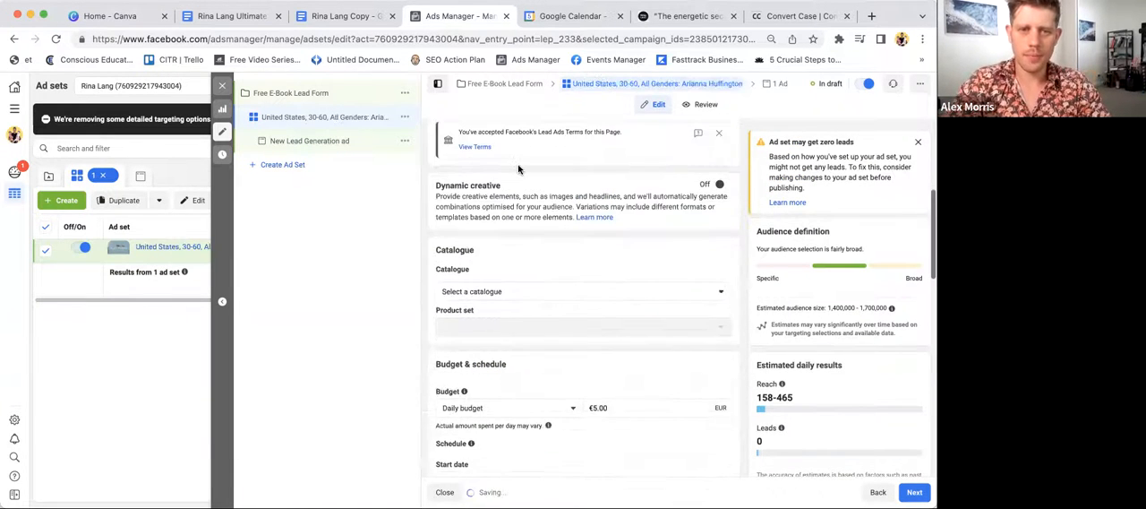
{"action": "scroll", "coordinate": [518, 168], "scroll_direction": "down", "scroll_amount": 10}
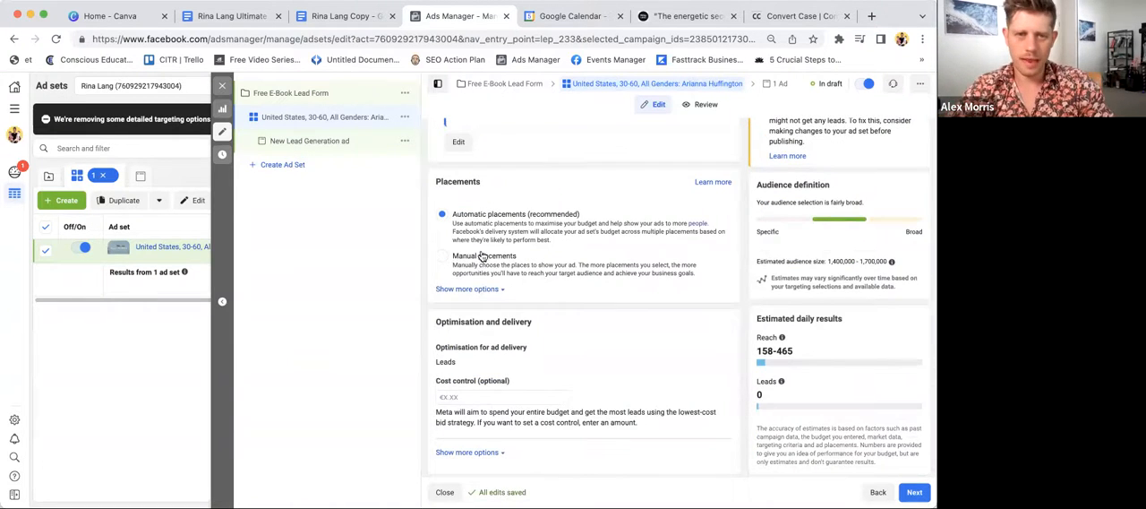
{"action": "left_click", "coordinate": [465, 264]}
{"action": "scroll", "coordinate": [463, 266], "scroll_direction": "down", "scroll_amount": 2}
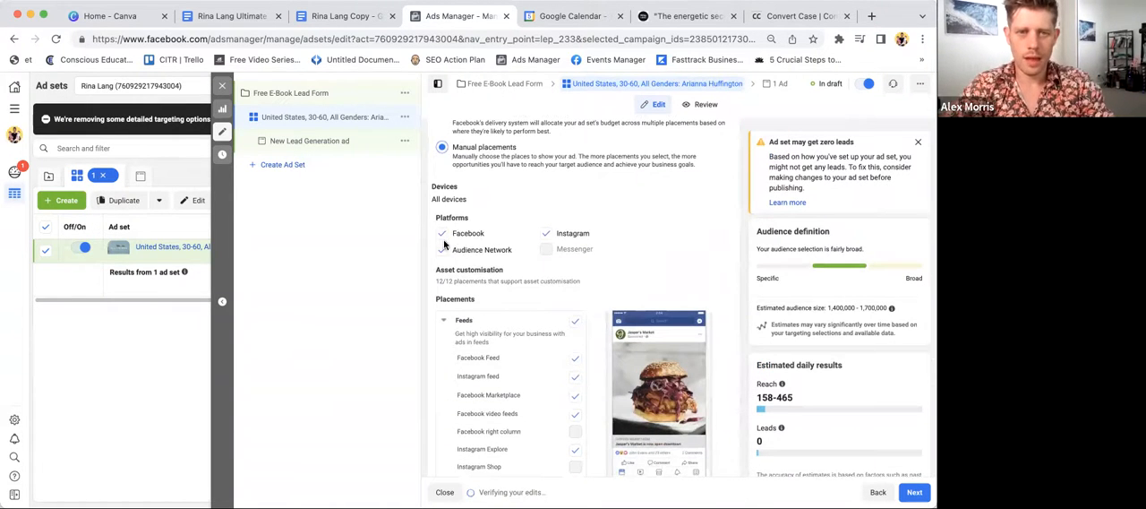
{"action": "left_click", "coordinate": [546, 232]}
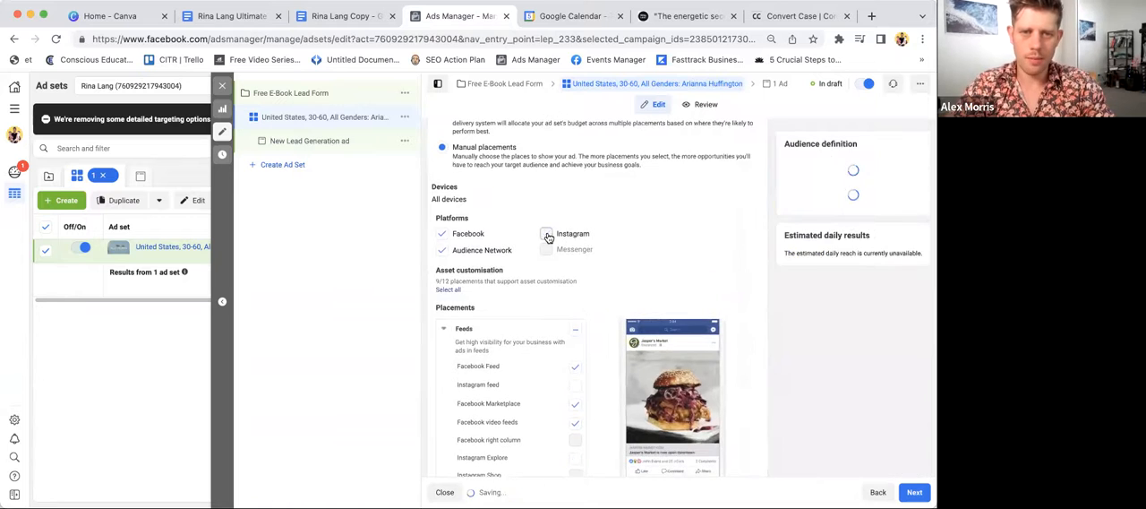
{"action": "left_click", "coordinate": [441, 250]}
{"action": "scroll", "coordinate": [573, 352], "scroll_direction": "down", "scroll_amount": 10}
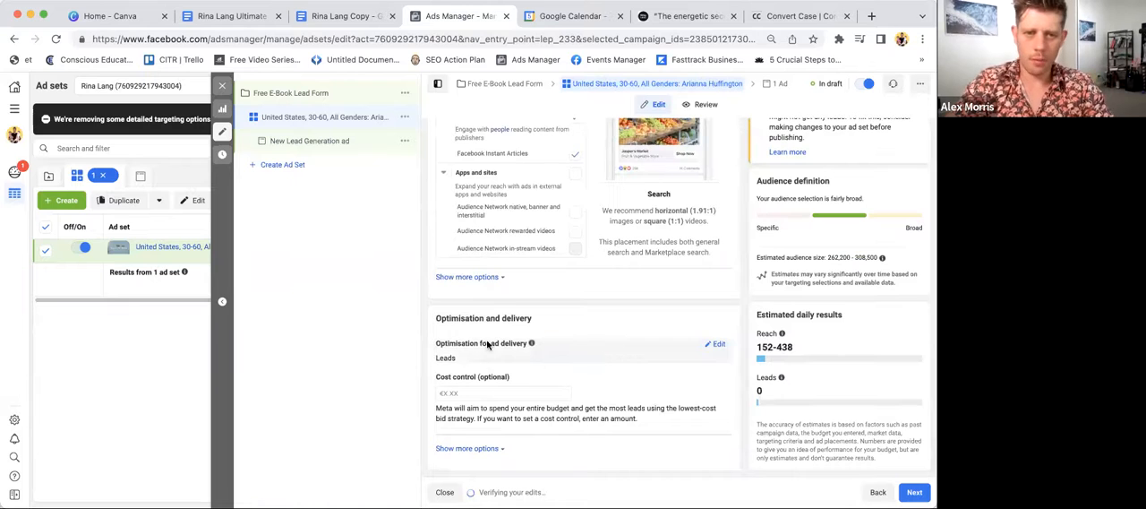
- Continue to the ad level and rename the ad "E-Book Ad"
{"action": "left_click", "coordinate": [915, 492]}
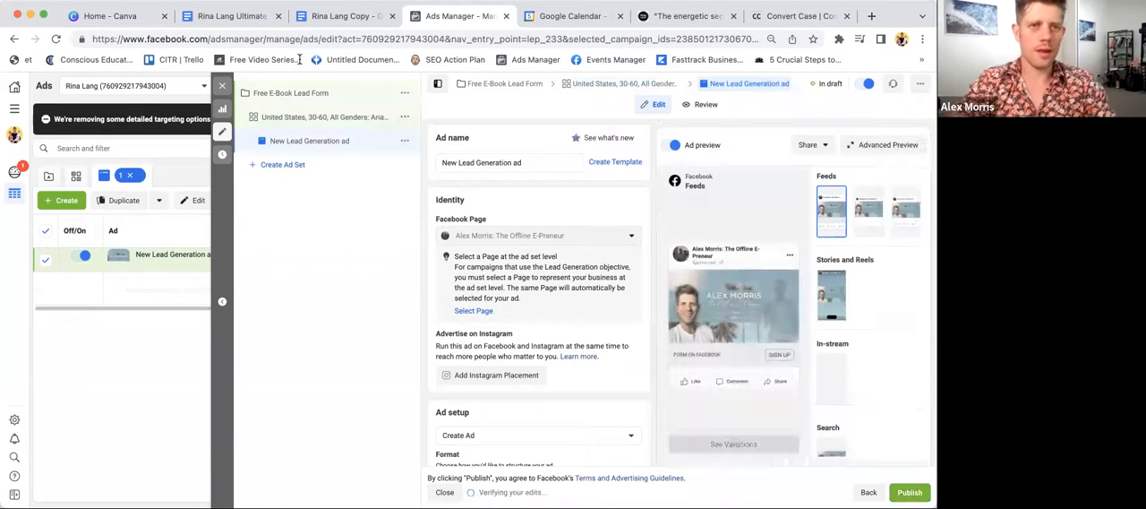
{"action": "triple_click", "coordinate": [486, 162]}
{"action": "type", "text": "E-Book Ad"}
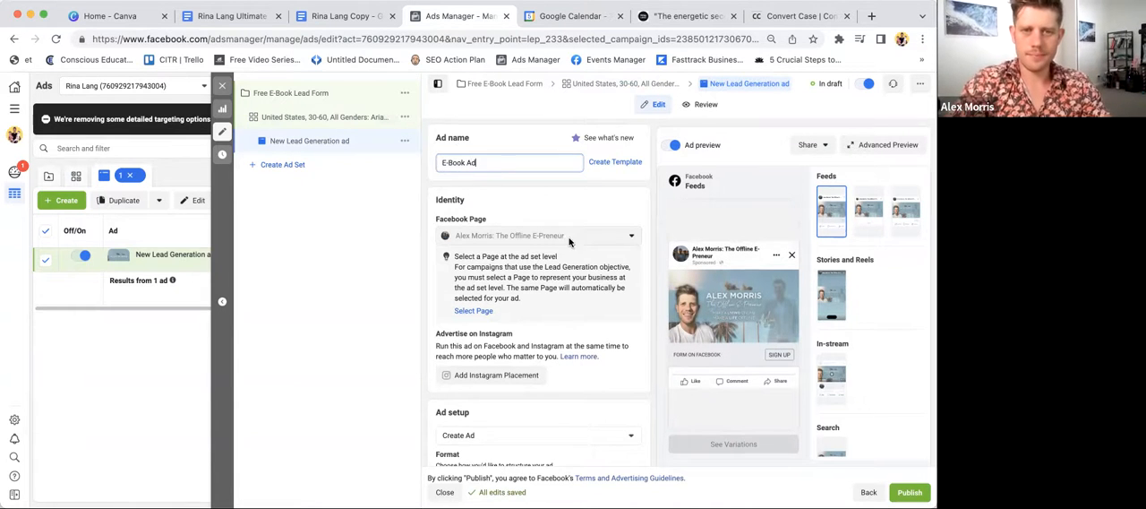
- Remove all of the ad's existing media and add the 1080 × 1080 free e-book image with its placement crops
{"action": "scroll", "coordinate": [570, 241], "scroll_direction": "down", "scroll_amount": 5}
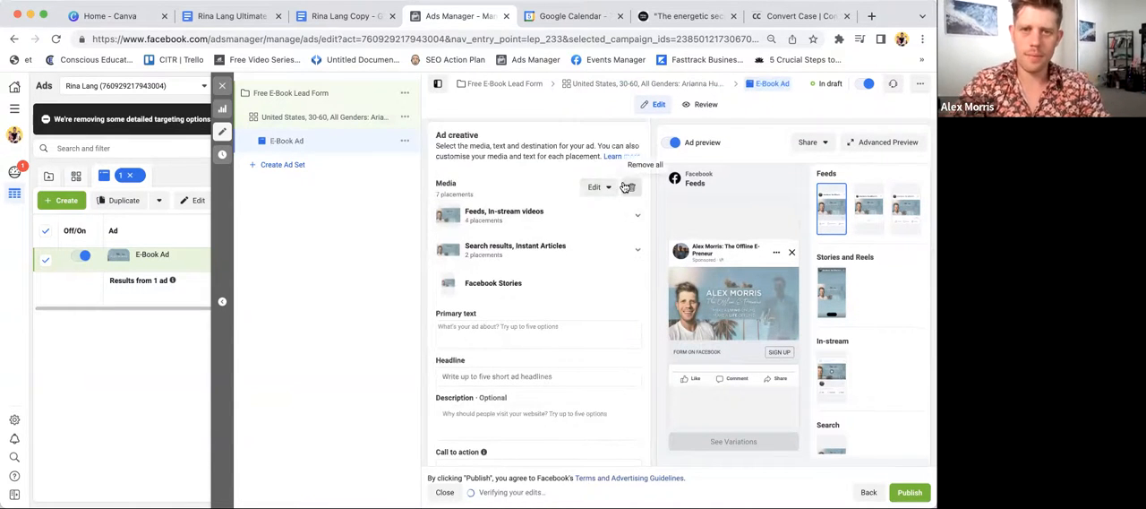
{"action": "left_click", "coordinate": [631, 188]}
{"action": "left_click", "coordinate": [495, 235]}
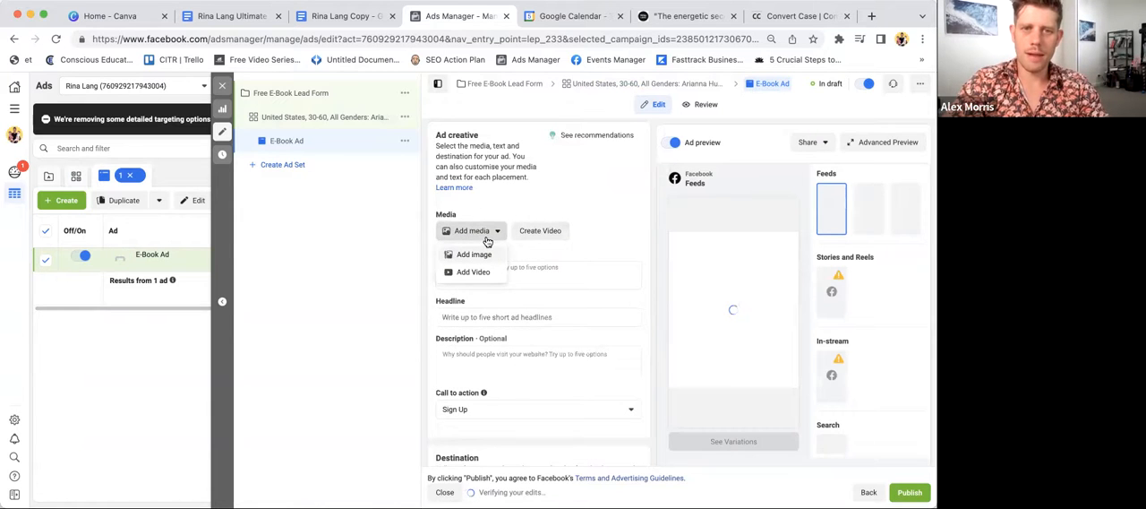
{"action": "left_click", "coordinate": [483, 258]}
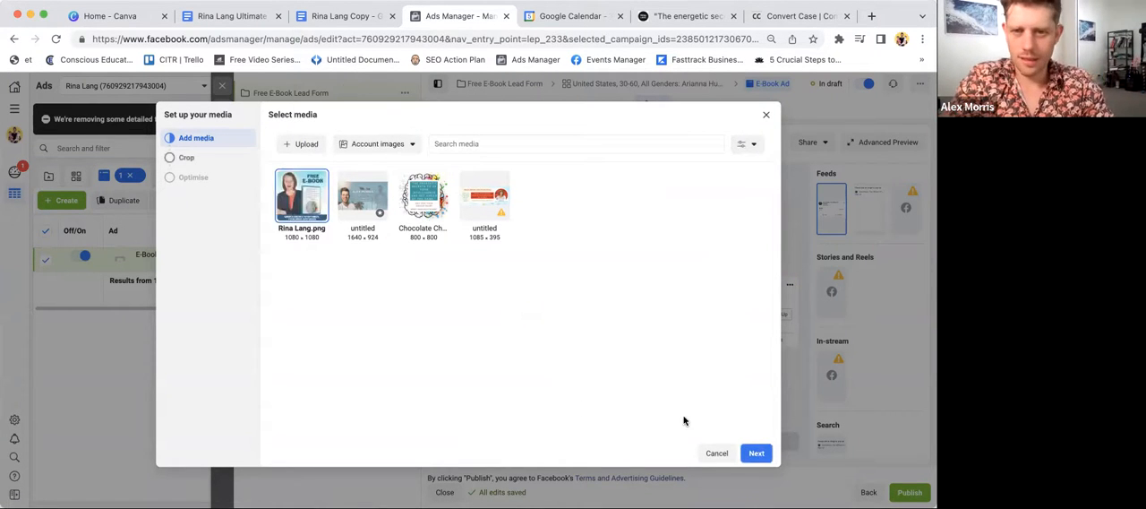
{"action": "left_click", "coordinate": [754, 453]}
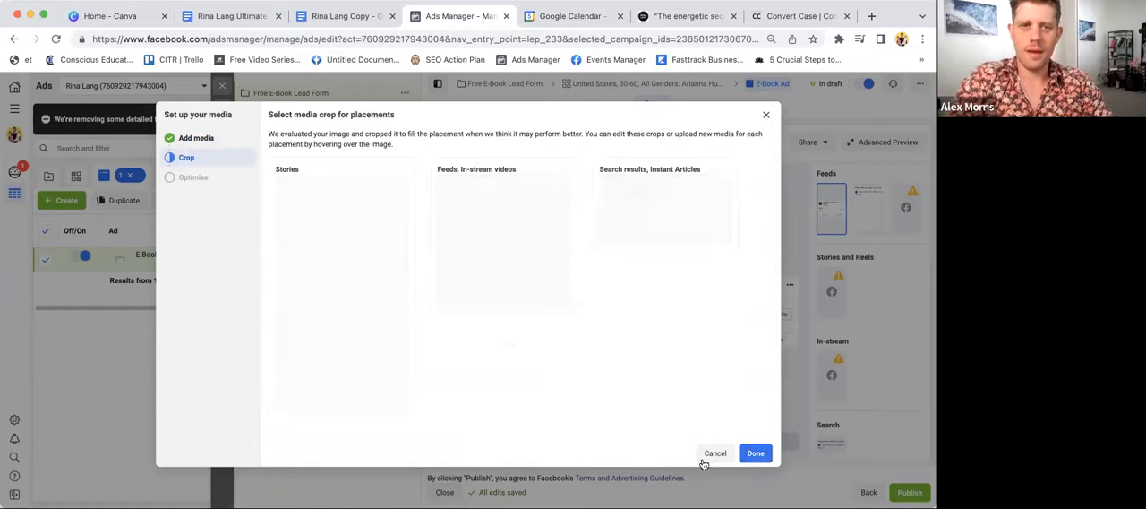
{"action": "scroll", "coordinate": [683, 312], "scroll_direction": "down", "scroll_amount": 1}
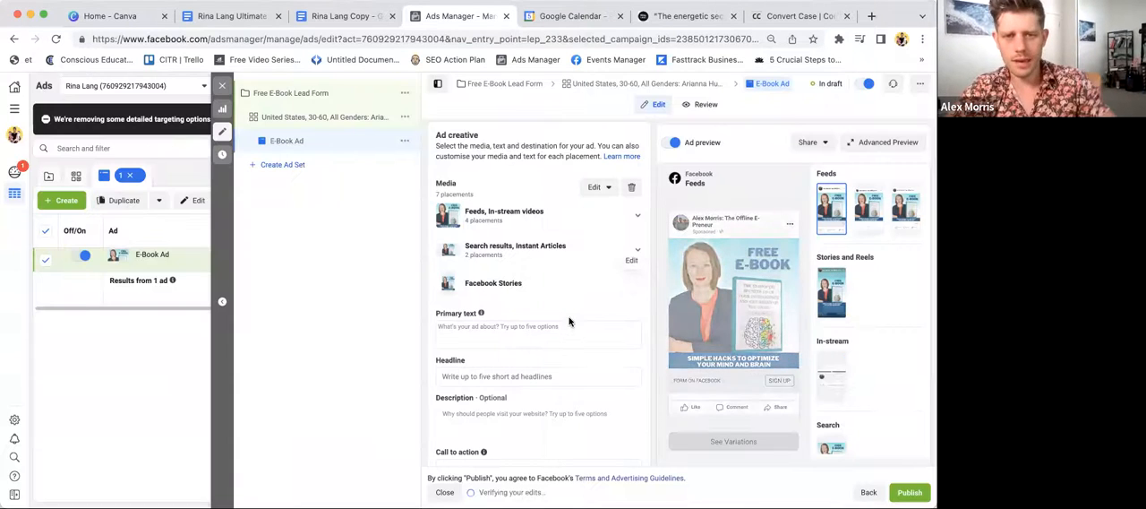
- Switch to the Google Docs copywriting document and copy the full ad text, starting from "FREE 80 Page E-Book:"
{"action": "left_click", "coordinate": [346, 15]}
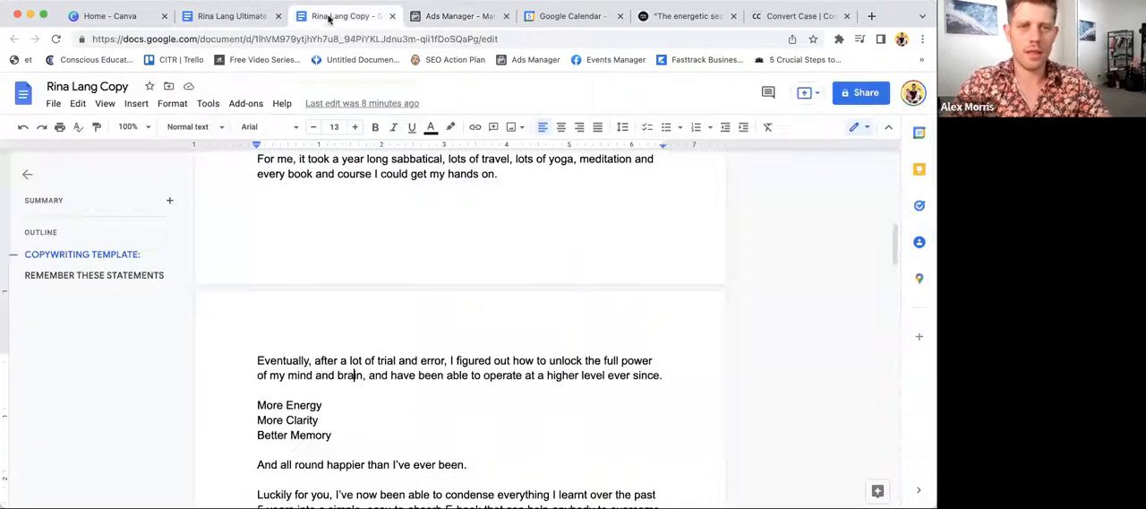
{"action": "scroll", "coordinate": [371, 173], "scroll_direction": "up", "scroll_amount": 10}
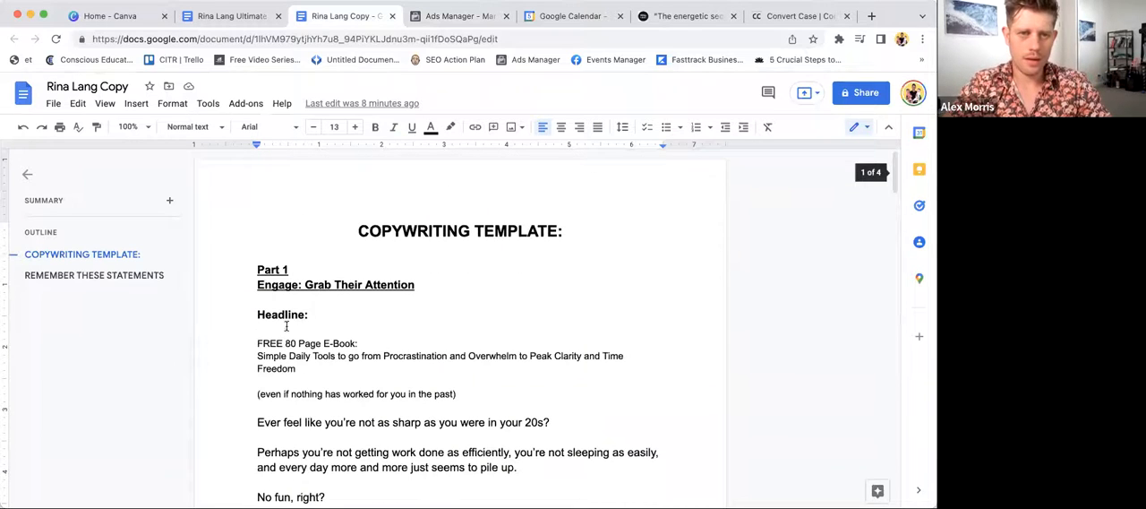
{"action": "left_click_drag", "start_coordinate": [251, 335], "coordinate": [450, 450]}
{"action": "scroll", "coordinate": [397, 396], "scroll_direction": "down", "scroll_amount": 10}
{"action": "scroll", "coordinate": [448, 455], "scroll_direction": "down", "scroll_amount": 5}
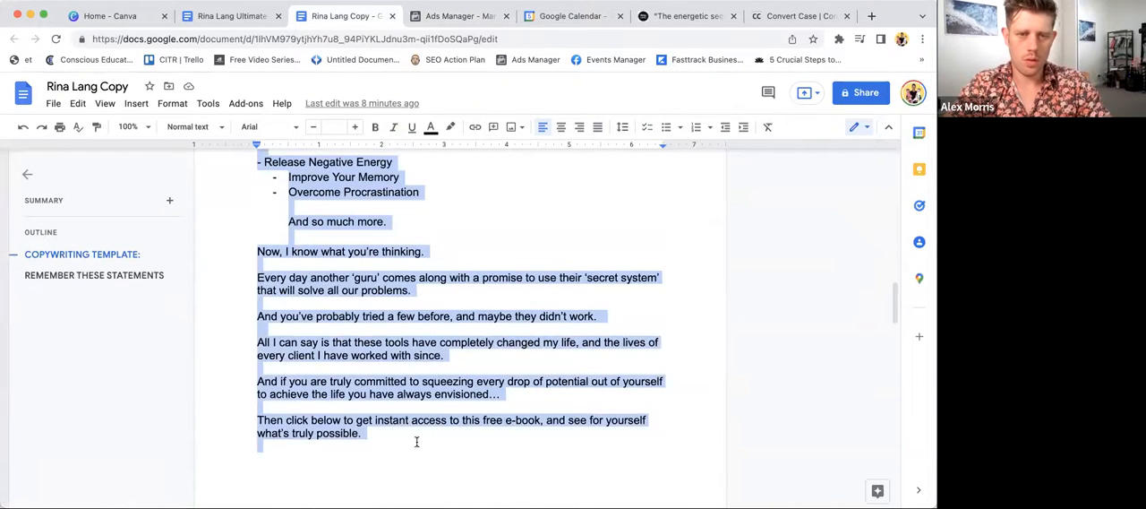
{"action": "scroll", "coordinate": [416, 442], "scroll_direction": "down", "scroll_amount": 4}
{"action": "left_click_drag", "start_coordinate": [324, 344], "coordinate": [251, 302]}
{"action": "scroll", "coordinate": [238, 245], "scroll_direction": "up", "scroll_amount": 9}
{"action": "scroll", "coordinate": [238, 245], "scroll_direction": "up", "scroll_amount": 10}
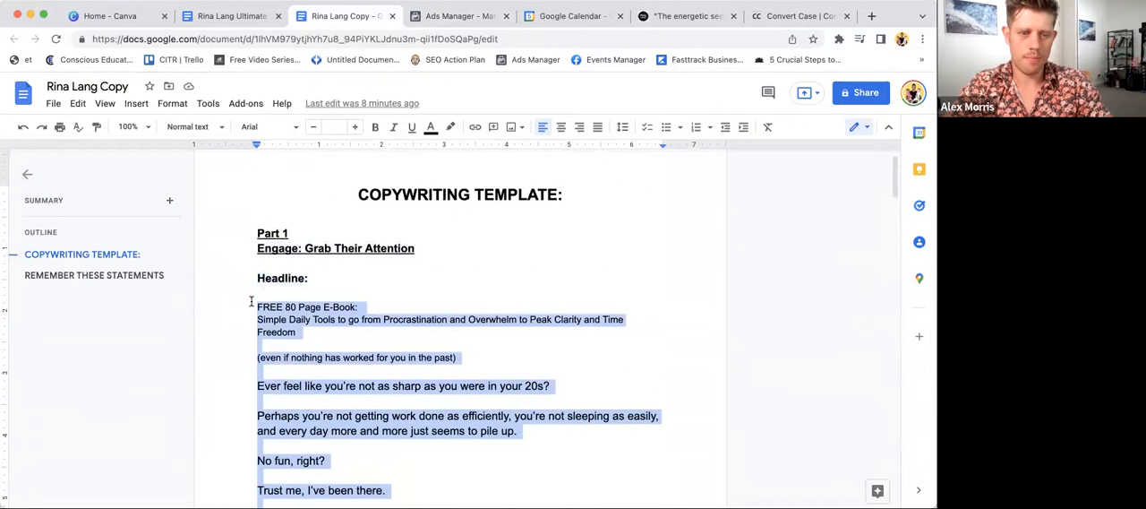
- Return to Ads Manager and paste the copied ad text as the ad's primary text
{"action": "left_click", "coordinate": [440, 15]}
{"action": "left_click", "coordinate": [463, 331]}
{"action": "key", "text": "super+v"}
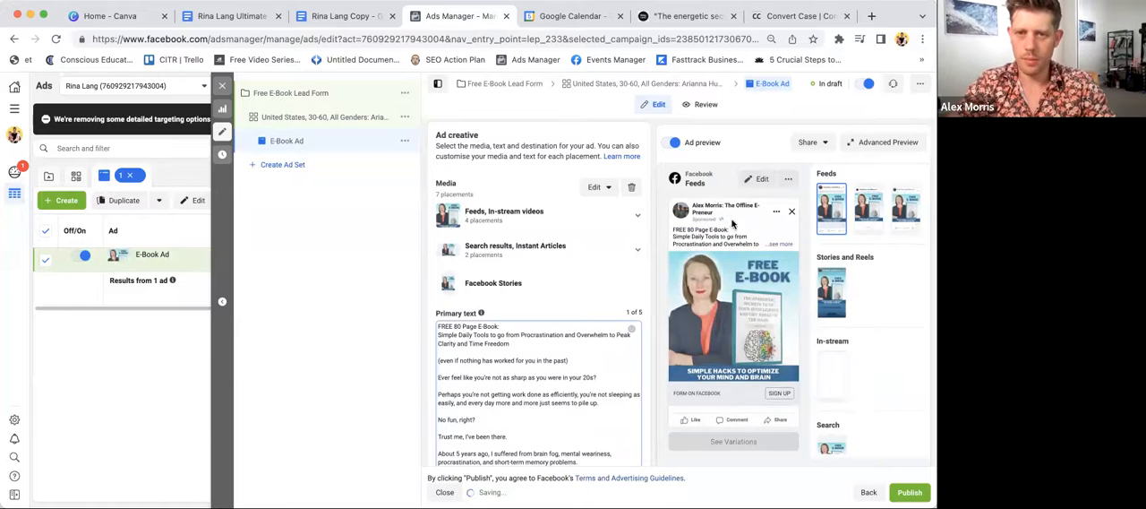
- Enter "FREE E-Book: Optimise Your Mind in 5 Minutes a Day" as the ad's headline
{"action": "scroll", "coordinate": [558, 386], "scroll_direction": "down", "scroll_amount": 1}
{"action": "scroll", "coordinate": [557, 385], "scroll_direction": "down", "scroll_amount": 10}
{"action": "scroll", "coordinate": [557, 385], "scroll_direction": "down", "scroll_amount": 5}
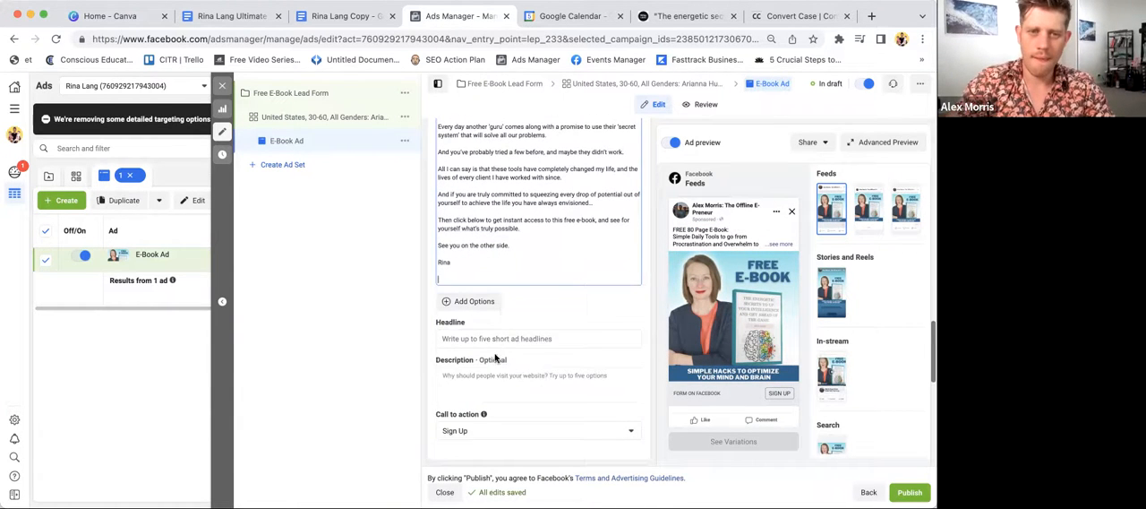
{"action": "left_click", "coordinate": [478, 339]}
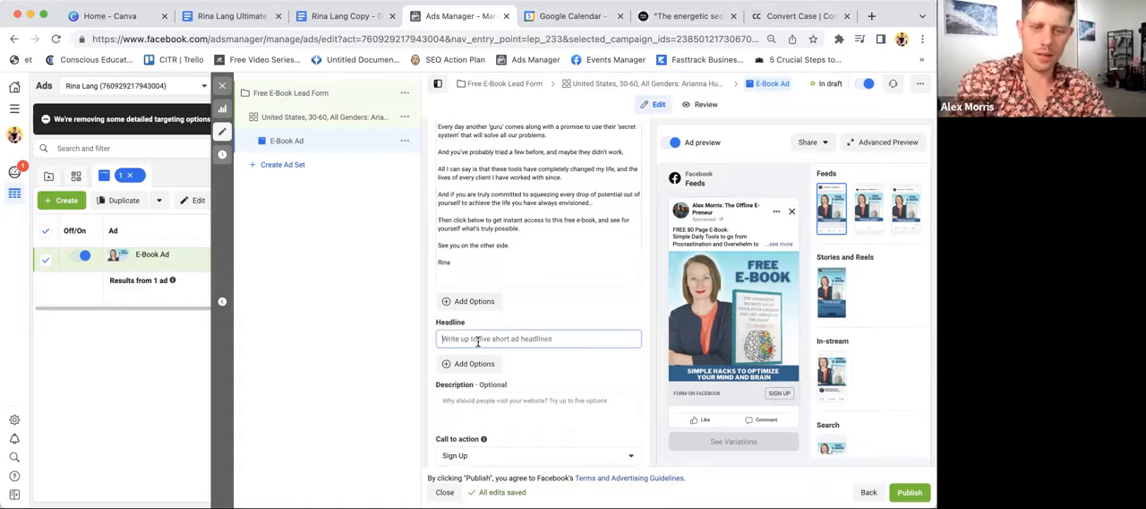
{"action": "type", "text": "S"}
{"action": "key", "text": "BackSpace"}
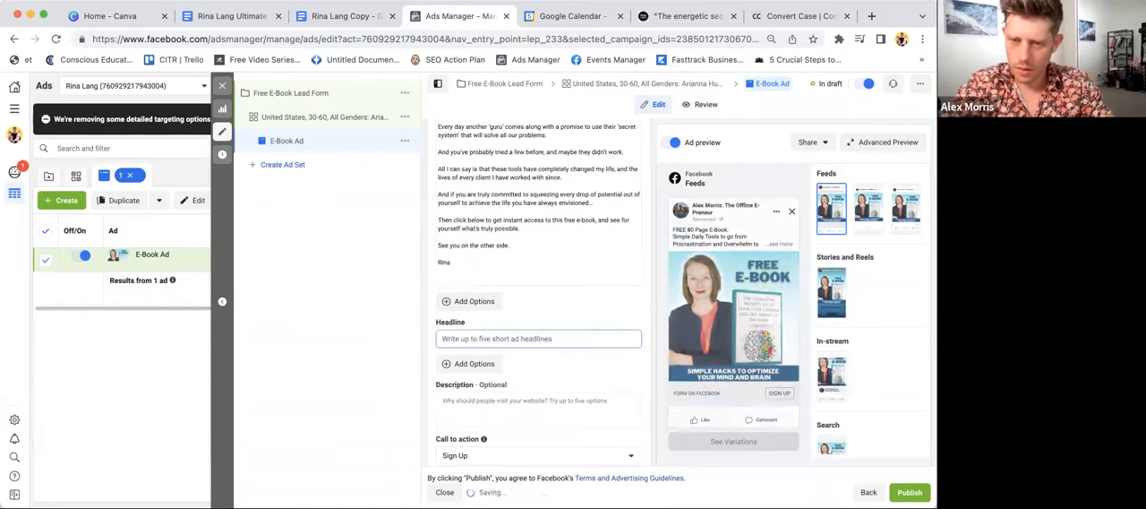
{"action": "type", "text": "FR"}
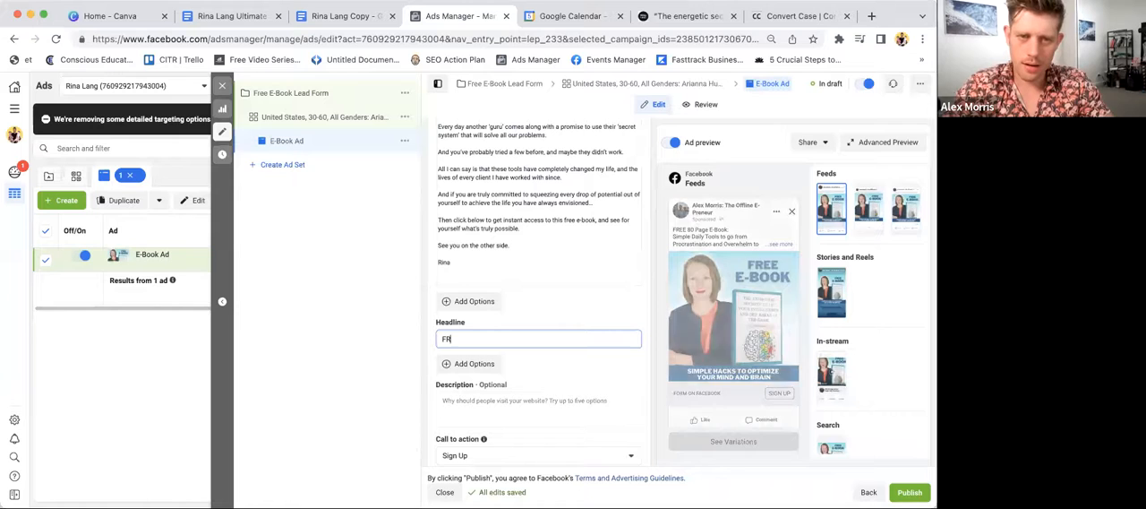
{"action": "type", "text": "EE"}
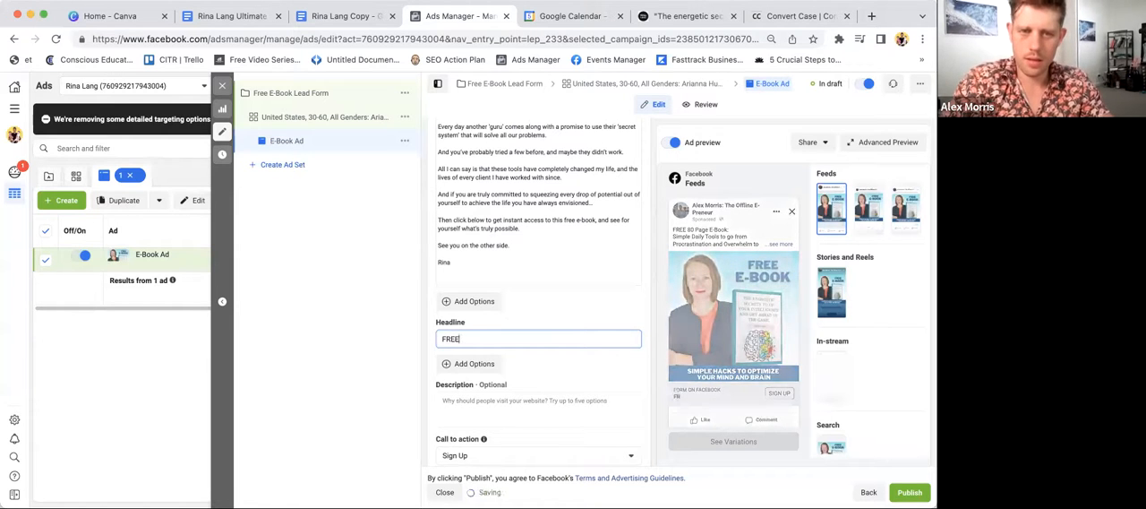
{"action": "type", "text": " E-Book"}
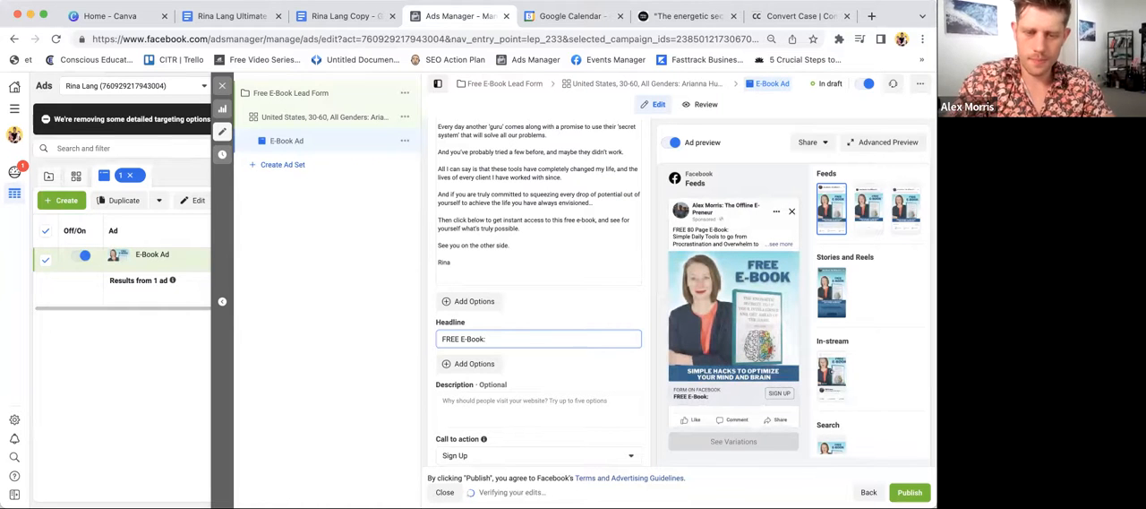
{"action": "type", "text": ": Optimi"}
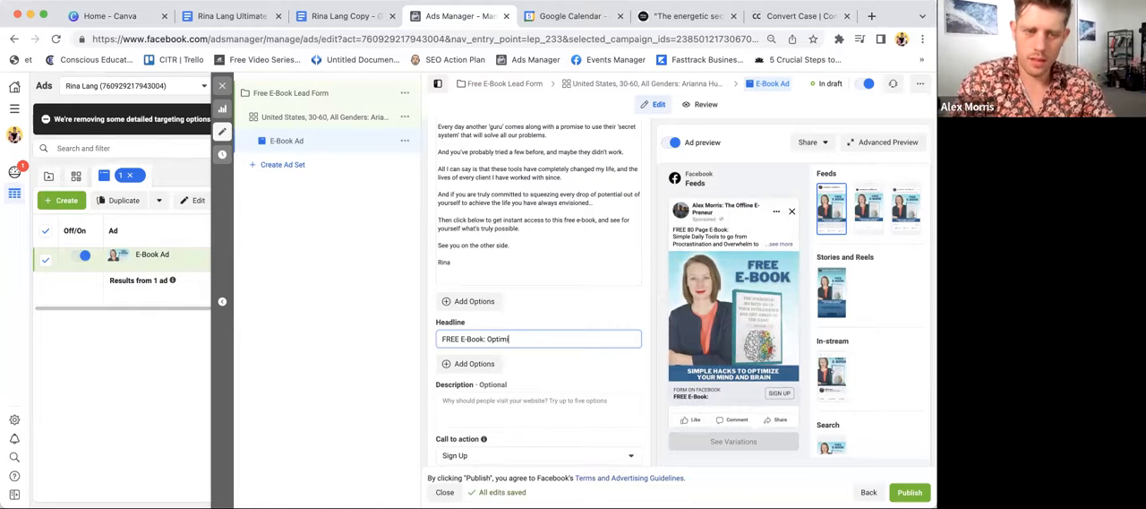
{"action": "type", "text": "se Your Mind in 5 Minutes a Day"}
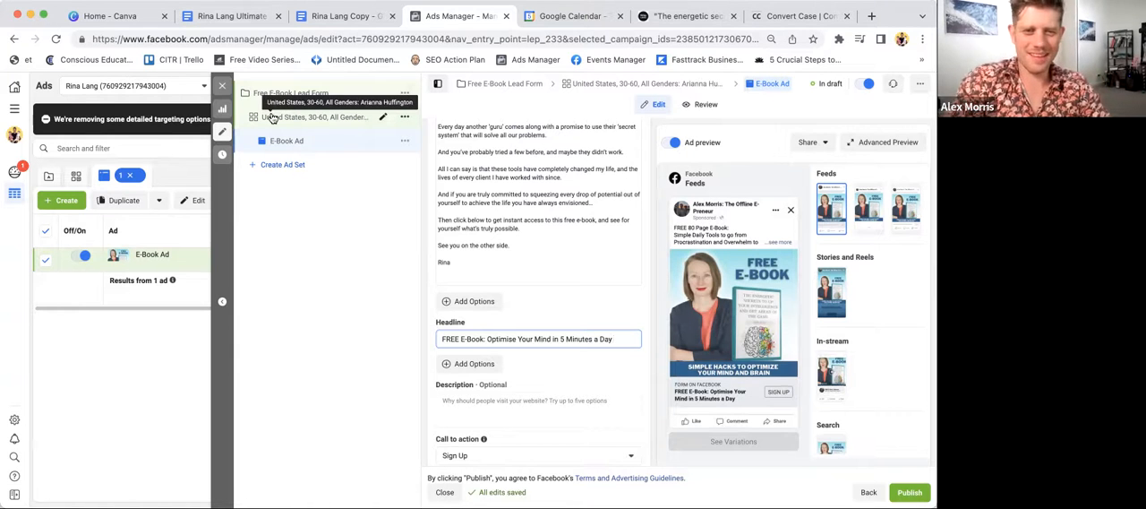
- Review the call-to-action options for the ad and set the call to action to Learn More
{"action": "scroll", "coordinate": [484, 179], "scroll_direction": "down", "scroll_amount": 2}
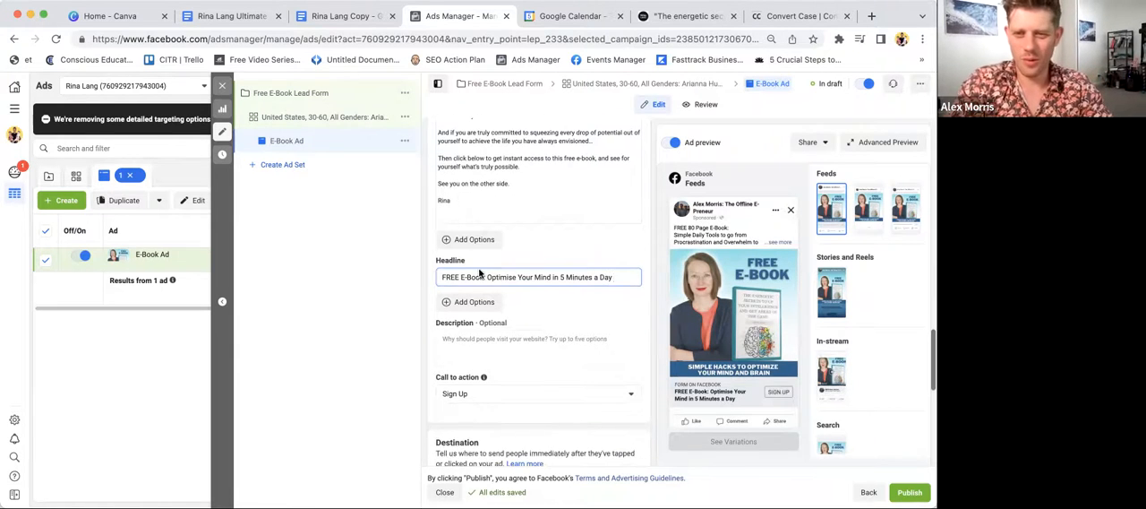
{"action": "left_click", "coordinate": [526, 394]}
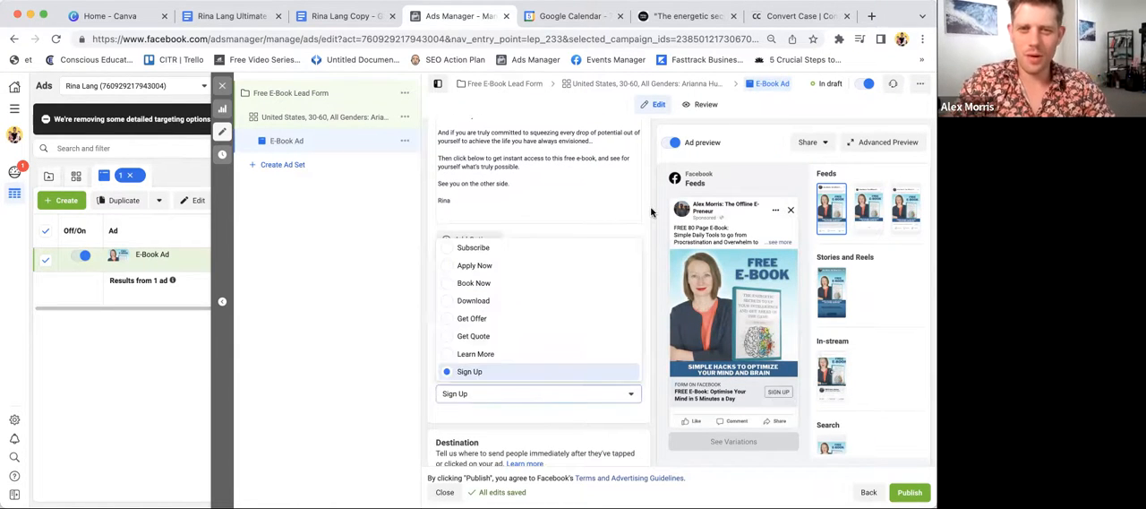
{"action": "left_click", "coordinate": [525, 394]}
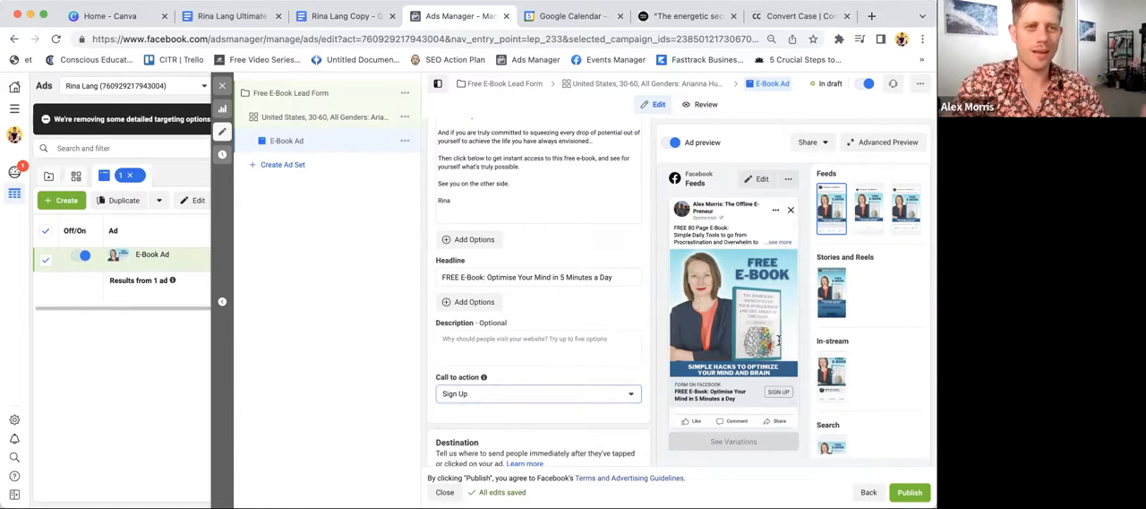
{"action": "scroll", "coordinate": [781, 375], "scroll_direction": "up", "scroll_amount": 5}
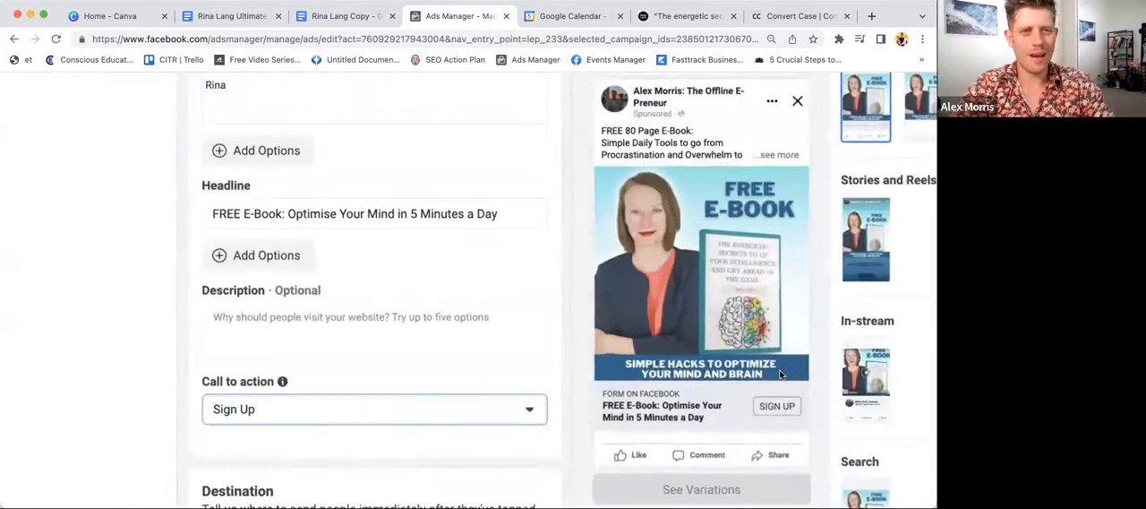
{"action": "scroll", "coordinate": [781, 375], "scroll_direction": "down", "scroll_amount": 5}
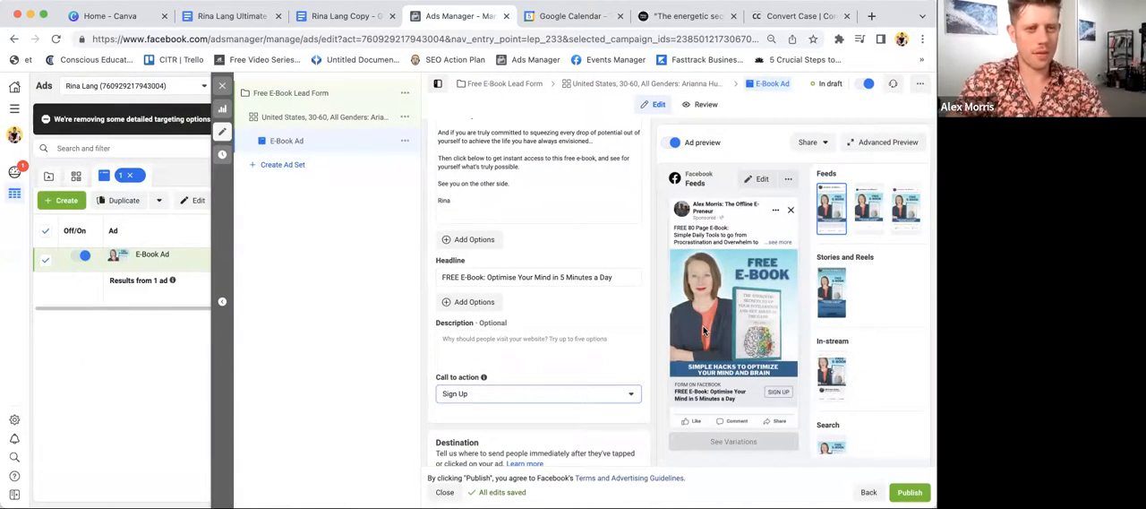
{"action": "left_click", "coordinate": [562, 394]}
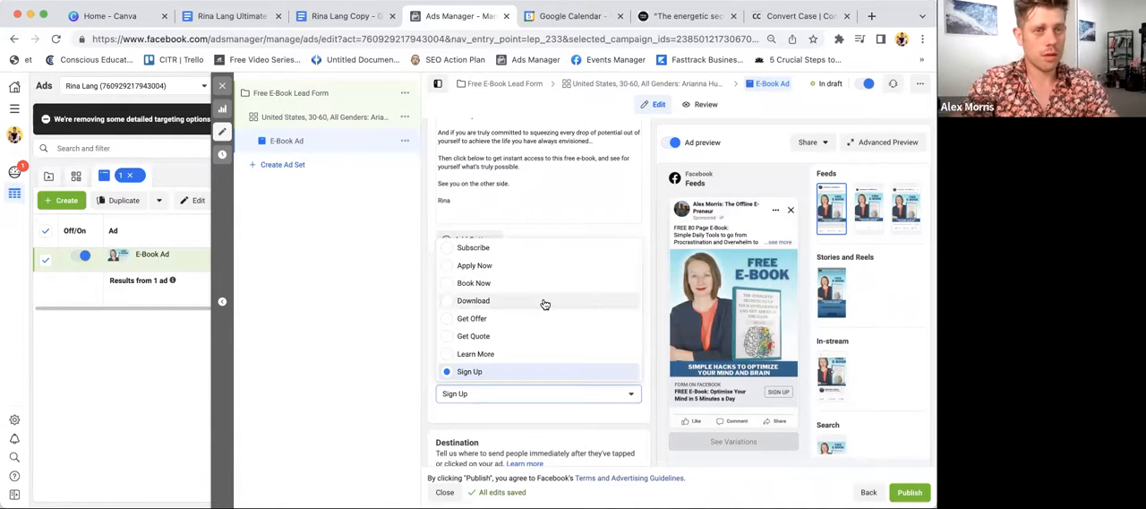
{"action": "left_click", "coordinate": [542, 355]}
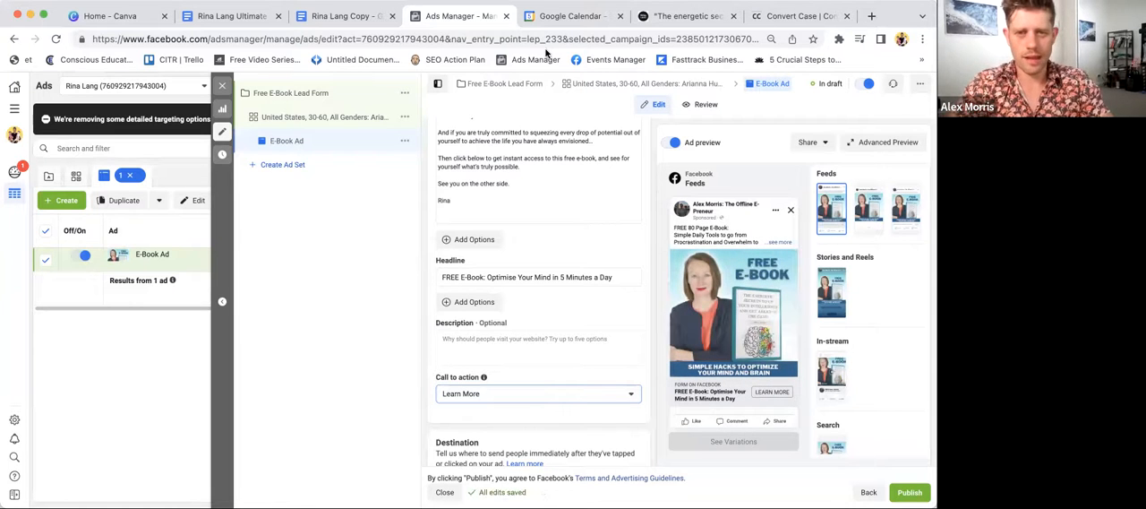
{"action": "scroll", "coordinate": [559, 296], "scroll_direction": "down", "scroll_amount": 2}
{"action": "scroll", "coordinate": [558, 282], "scroll_direction": "up", "scroll_amount": 3}
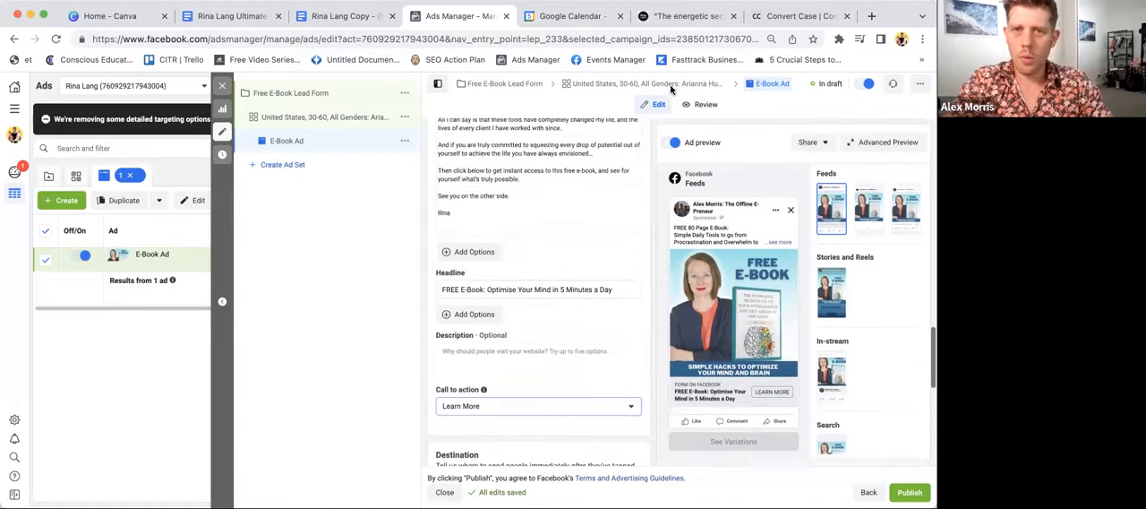
- Open emojicopy.com in a new tab, collect pointing-hand, brain, red cross and green check mark emojis, and copy the brain emoji
{"action": "left_click", "coordinate": [873, 16]}
{"action": "type", "text": "emo"}
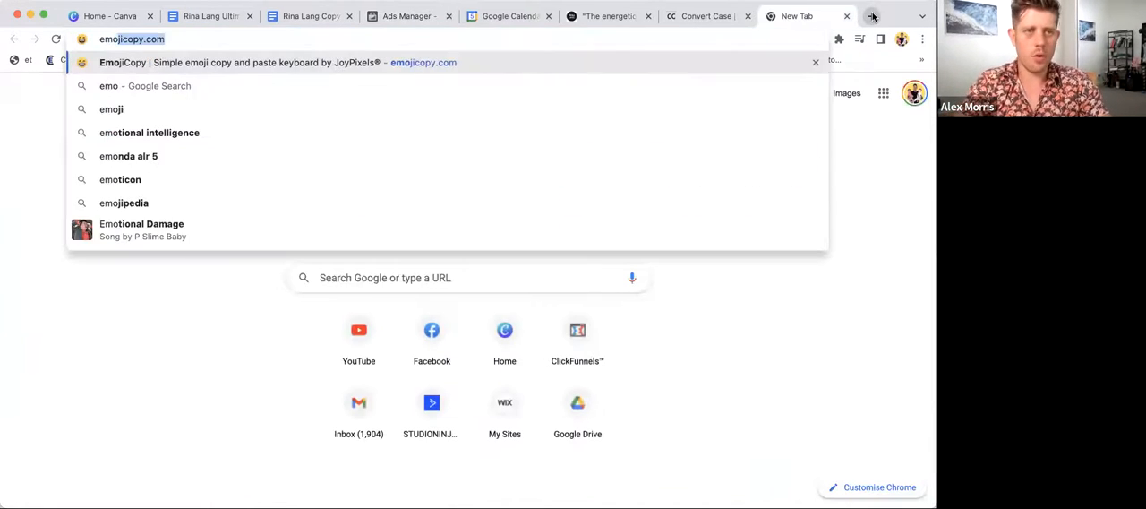
{"action": "key", "text": "Return"}
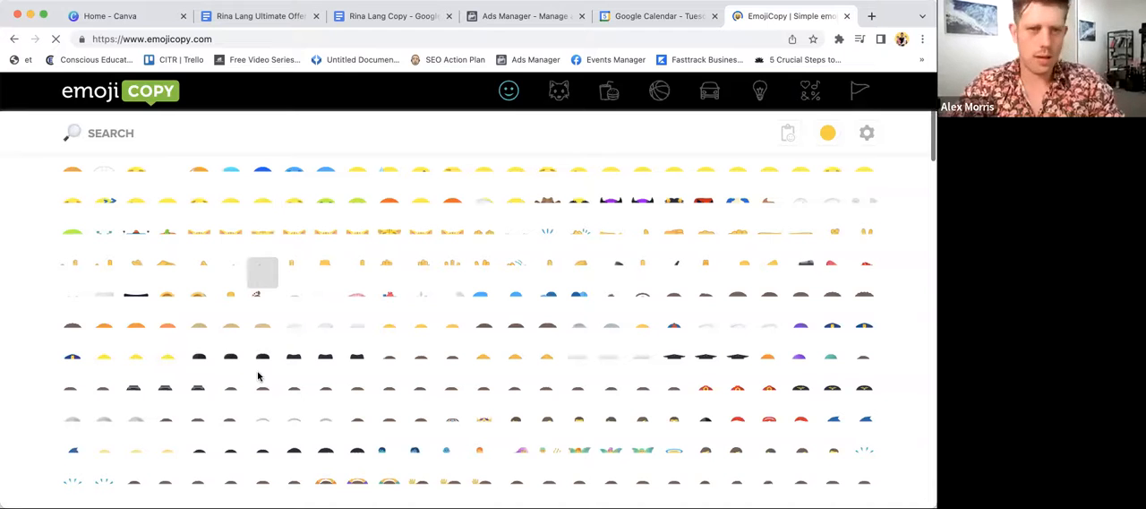
{"action": "scroll", "coordinate": [566, 378], "scroll_direction": "up", "scroll_amount": 1}
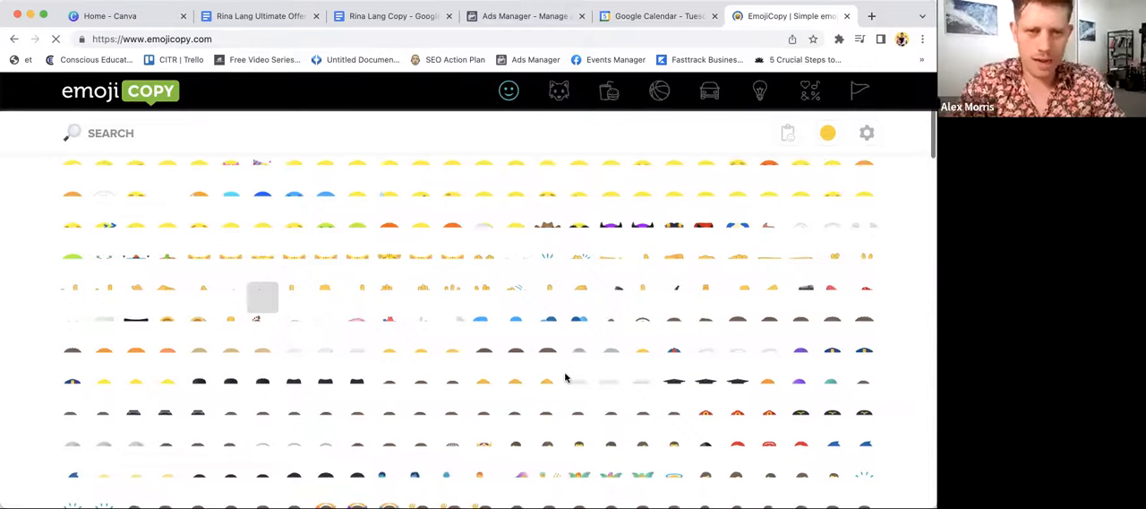
{"action": "scroll", "coordinate": [565, 378], "scroll_direction": "up", "scroll_amount": 2}
{"action": "left_click", "coordinate": [356, 292]}
{"action": "scroll", "coordinate": [356, 295], "scroll_direction": "down", "scroll_amount": 7}
{"action": "scroll", "coordinate": [355, 295], "scroll_direction": "up", "scroll_amount": 1}
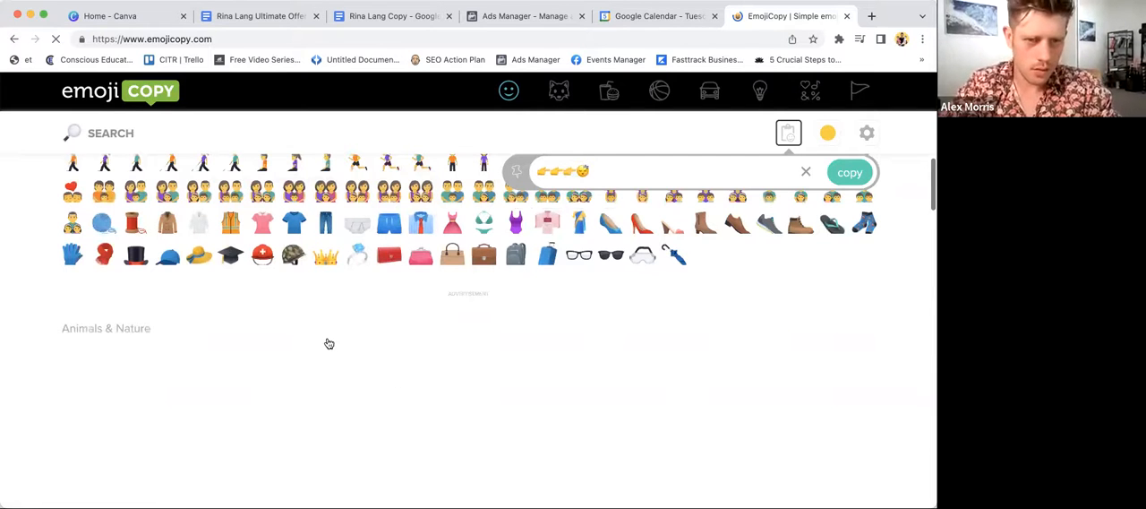
{"action": "scroll", "coordinate": [650, 394], "scroll_direction": "up", "scroll_amount": 10}
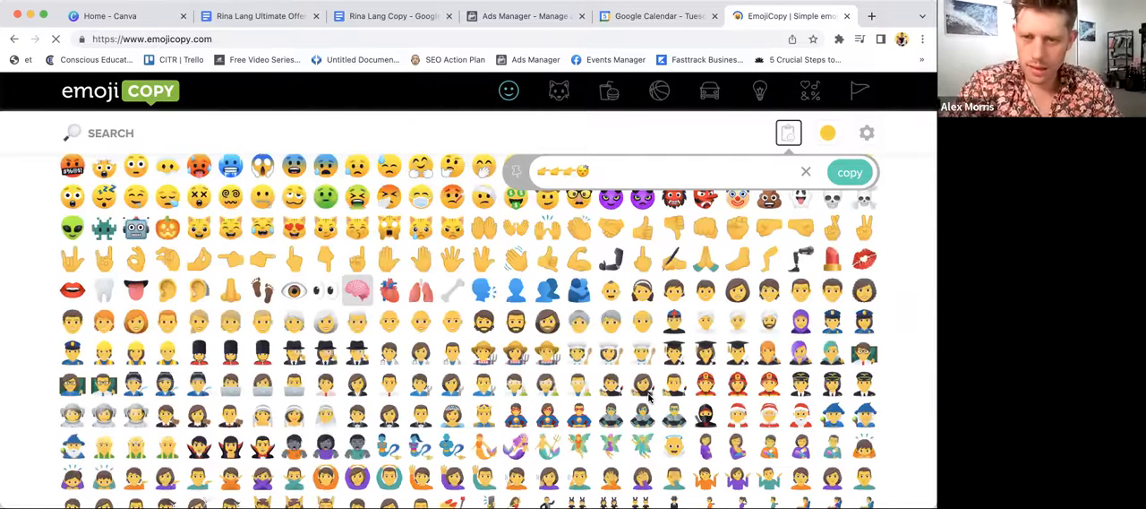
{"action": "left_click", "coordinate": [357, 289]}
{"action": "scroll", "coordinate": [543, 399], "scroll_direction": "down", "scroll_amount": 15}
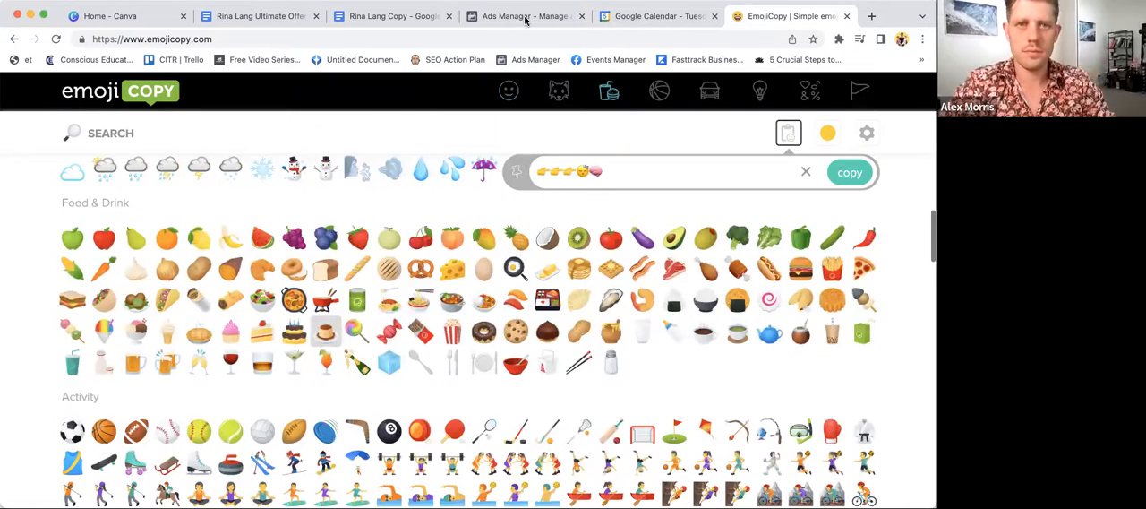
{"action": "scroll", "coordinate": [737, 428], "scroll_direction": "down", "scroll_amount": 15}
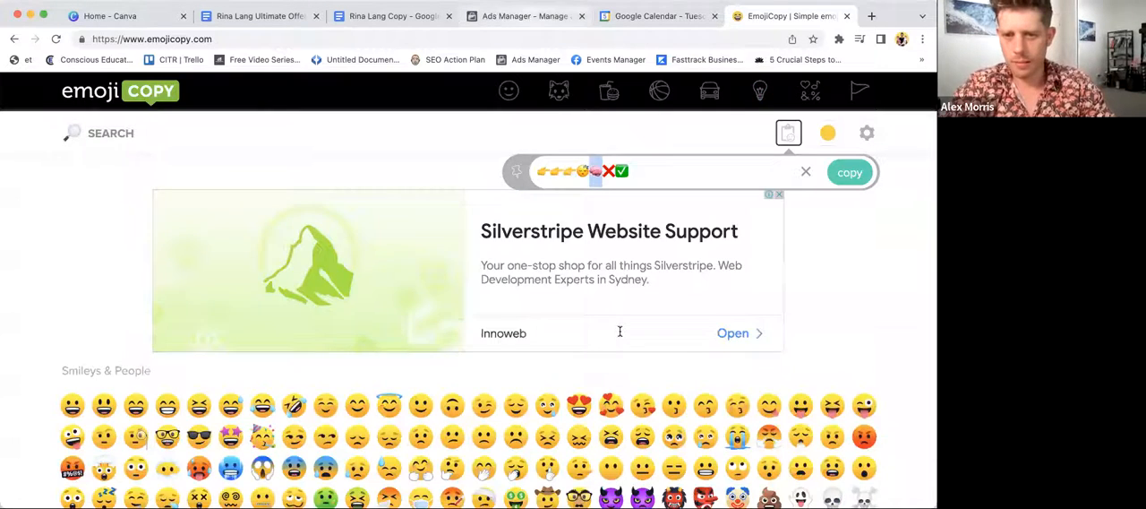
- Return to Ads Manager and add the brain emoji to the end of the ad's headline
{"action": "key", "text": "ctrl+shift+Tab"}
{"action": "key", "text": "ctrl+shift+Tab"}
{"action": "left_click", "coordinate": [619, 332]}
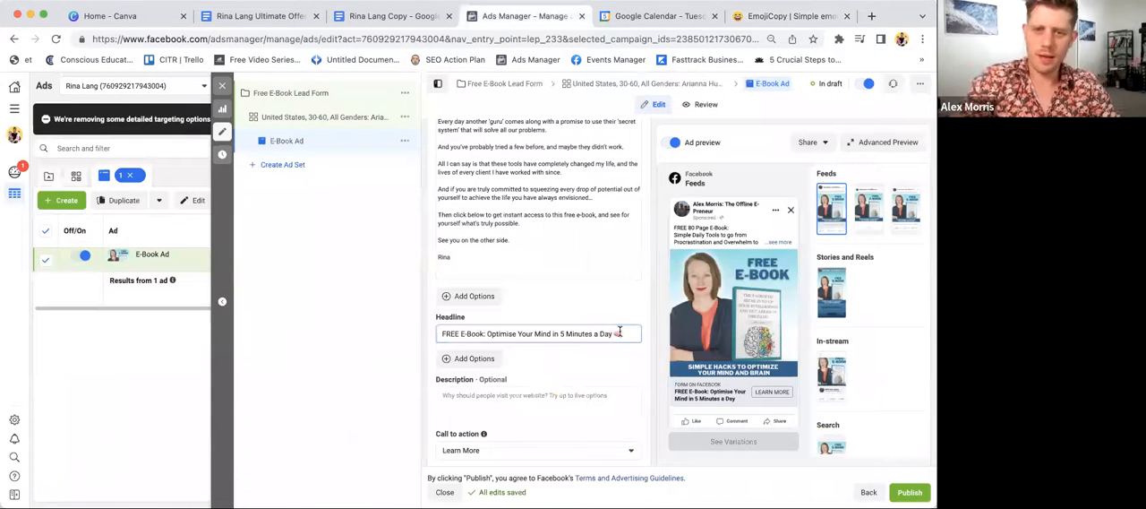
- Place the text cursor after "FREE 80 Page E-Book:" in the primary text, then switch to EmojiCopy and copy the blue gem emoji
{"action": "scroll", "coordinate": [547, 275], "scroll_direction": "up", "scroll_amount": 1}
{"action": "scroll", "coordinate": [547, 275], "scroll_direction": "up", "scroll_amount": 10}
{"action": "left_click", "coordinate": [519, 284]}
{"action": "left_click", "coordinate": [523, 293]}
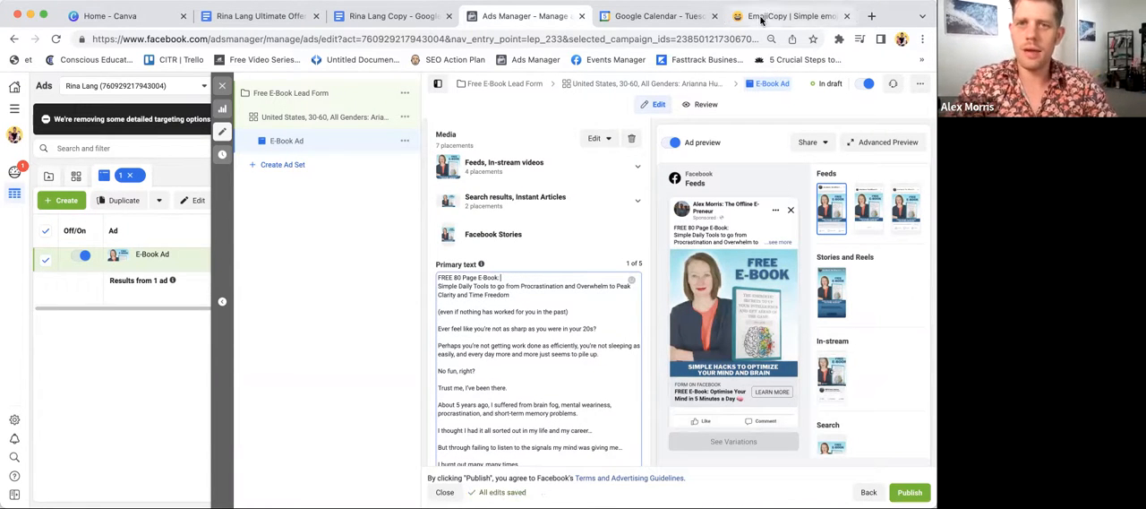
{"action": "left_click", "coordinate": [757, 19]}
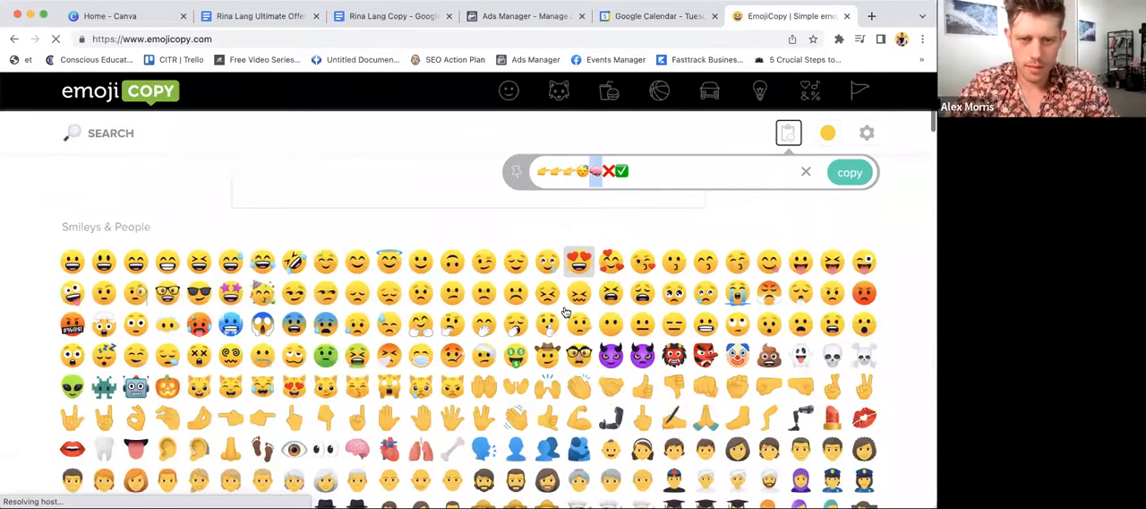
{"action": "scroll", "coordinate": [565, 312], "scroll_direction": "down", "scroll_amount": 2}
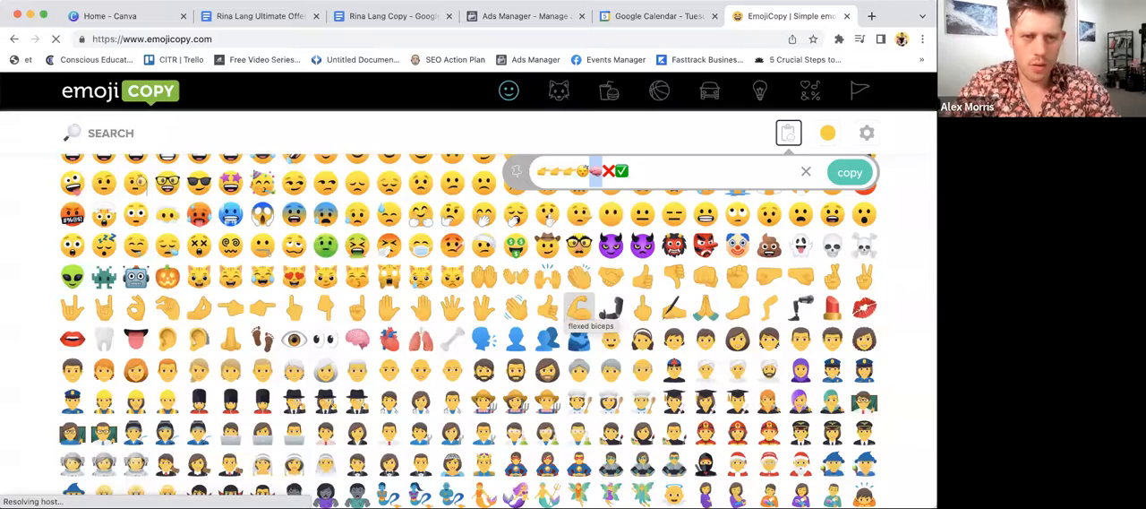
{"action": "scroll", "coordinate": [388, 266], "scroll_direction": "down", "scroll_amount": 10}
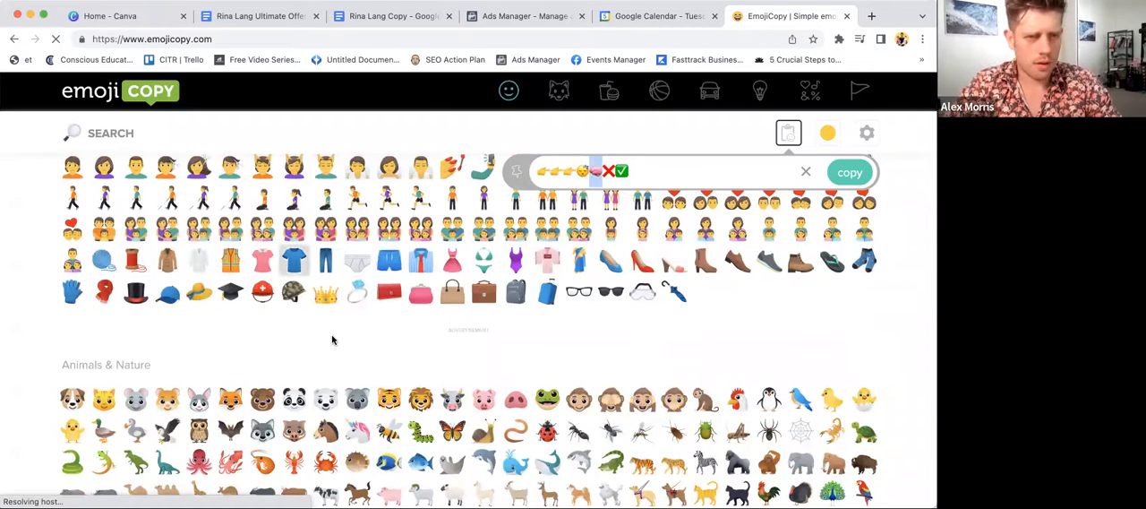
{"action": "scroll", "coordinate": [334, 341], "scroll_direction": "down", "scroll_amount": 1}
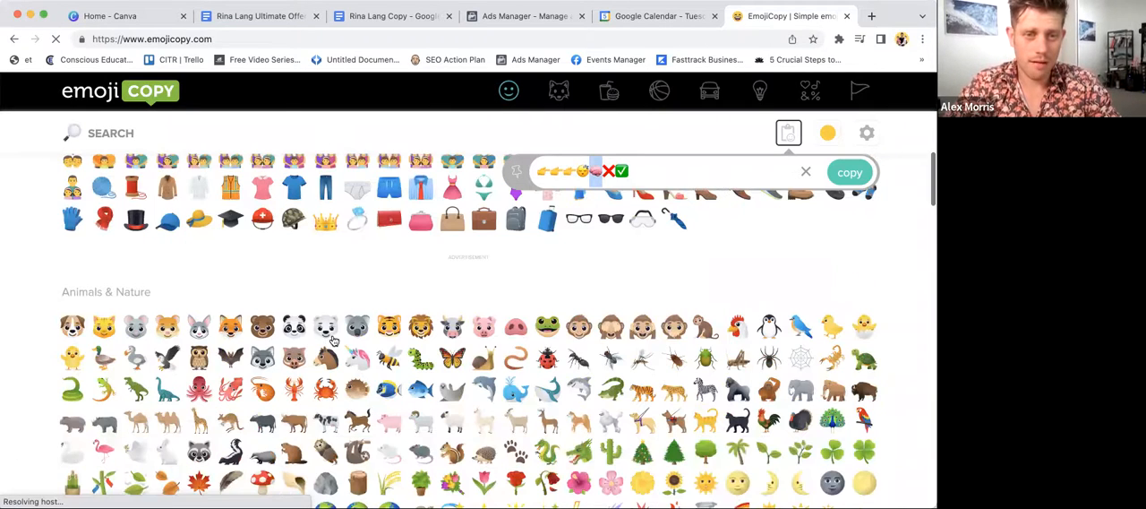
{"action": "scroll", "coordinate": [334, 340], "scroll_direction": "down", "scroll_amount": 1}
{"action": "scroll", "coordinate": [333, 340], "scroll_direction": "down", "scroll_amount": 10}
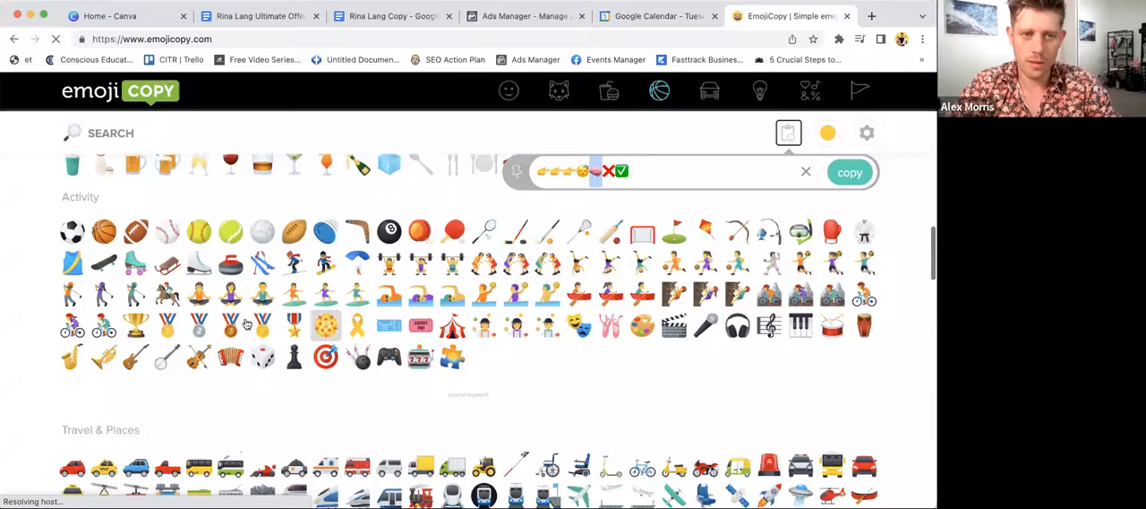
{"action": "scroll", "coordinate": [322, 345], "scroll_direction": "down", "scroll_amount": 8}
{"action": "left_click", "coordinate": [168, 314]}
{"action": "left_click_drag", "start_coordinate": [646, 169], "coordinate": [631, 169]}
{"action": "key", "text": "super+c"}
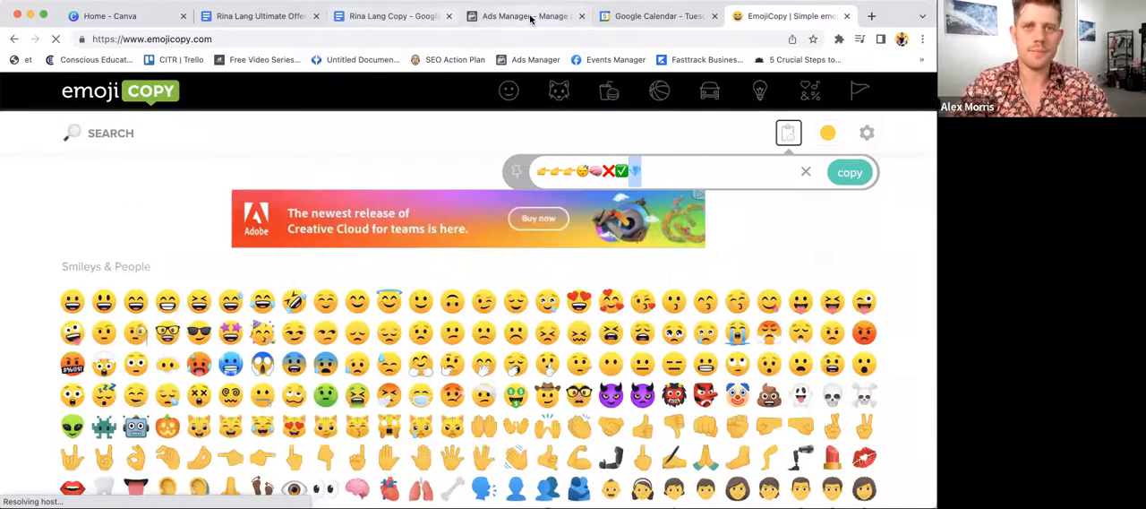
- Return to Ads Manager and paste the gem emoji after "FREE 80 Page E-Book:" in the primary text
{"action": "left_click", "coordinate": [498, 16]}
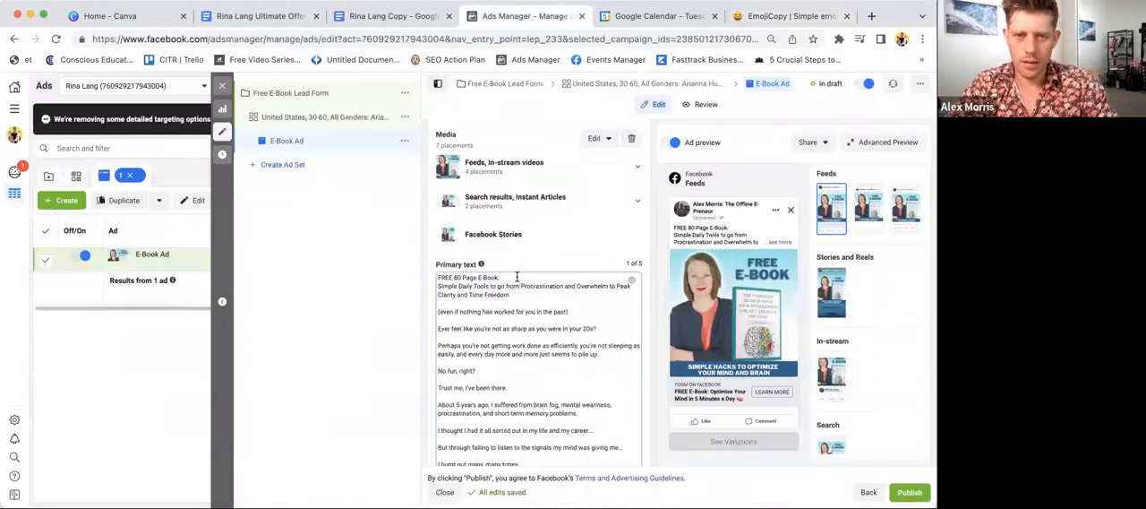
{"action": "key", "text": "super+v"}
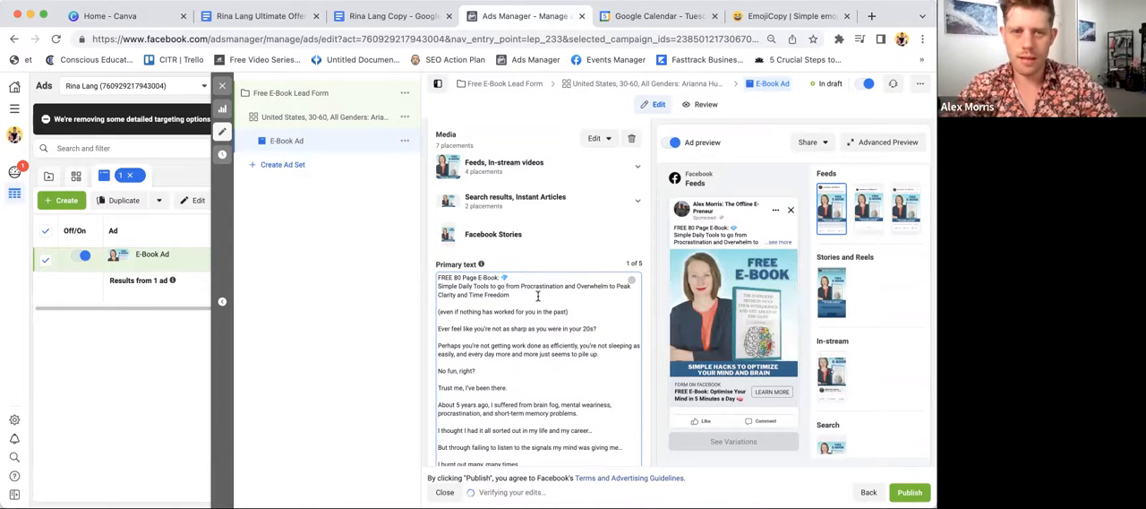
{"action": "scroll", "coordinate": [515, 300], "scroll_direction": "down", "scroll_amount": 1}
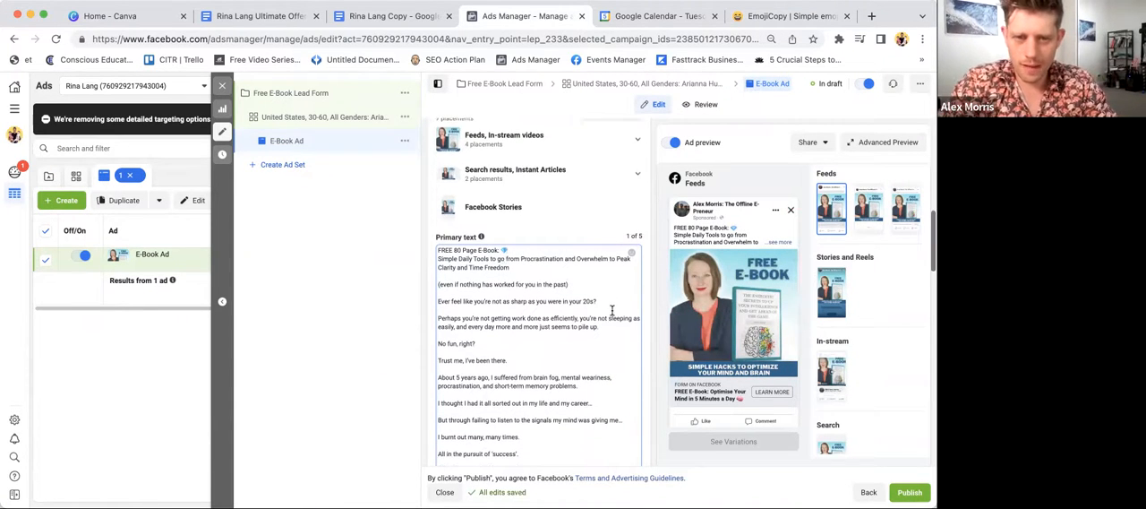
{"action": "scroll", "coordinate": [537, 269], "scroll_direction": "down", "scroll_amount": 3}
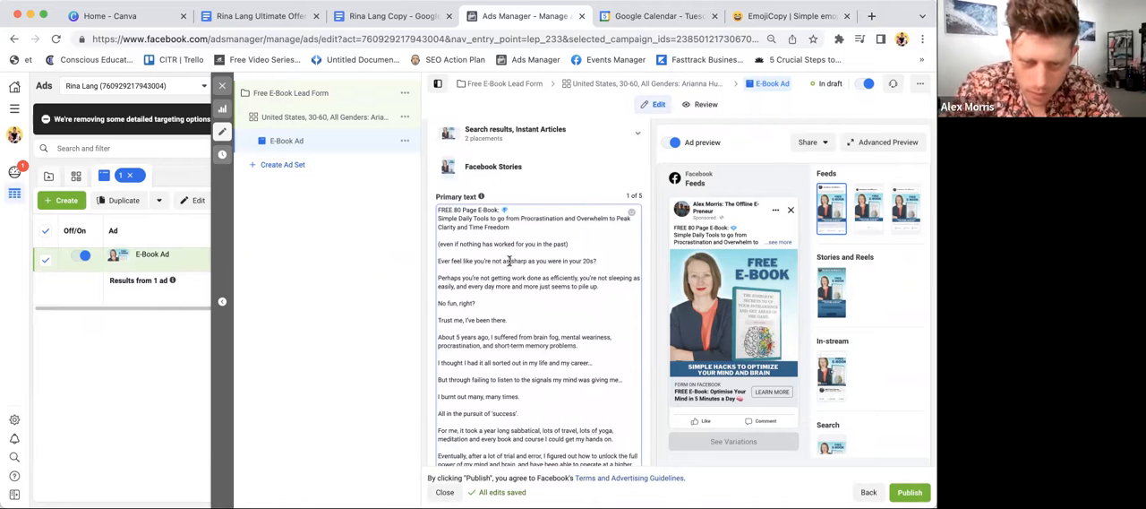
- Copy the sleepy face emoji from EmojiCopy and add it after "short-term memory problems." in the ad's primary text in Ads Manager
{"action": "scroll", "coordinate": [501, 273], "scroll_direction": "down", "scroll_amount": 4}
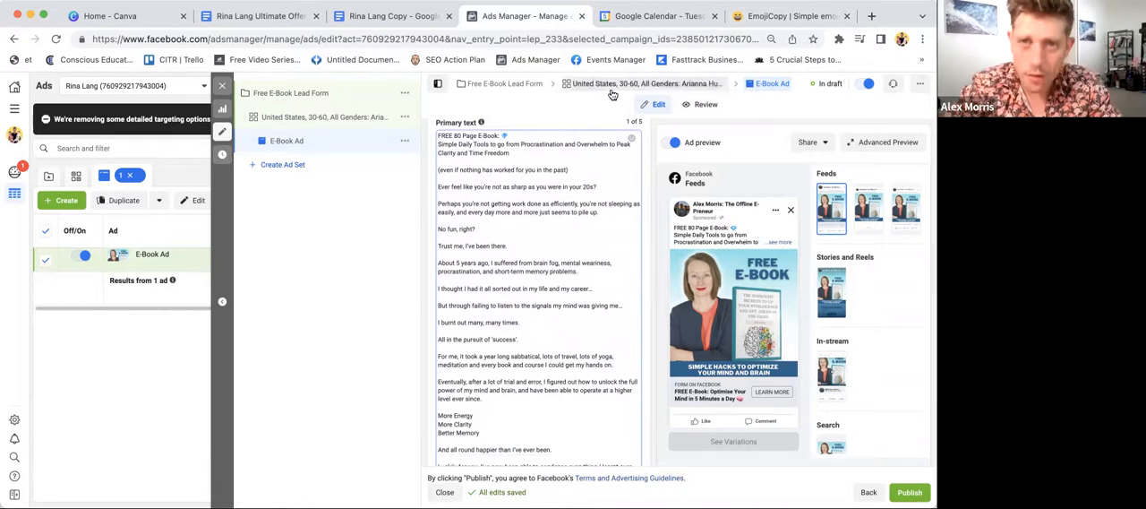
{"action": "scroll", "coordinate": [587, 356], "scroll_direction": "down", "scroll_amount": 2}
{"action": "scroll", "coordinate": [588, 356], "scroll_direction": "down", "scroll_amount": 2}
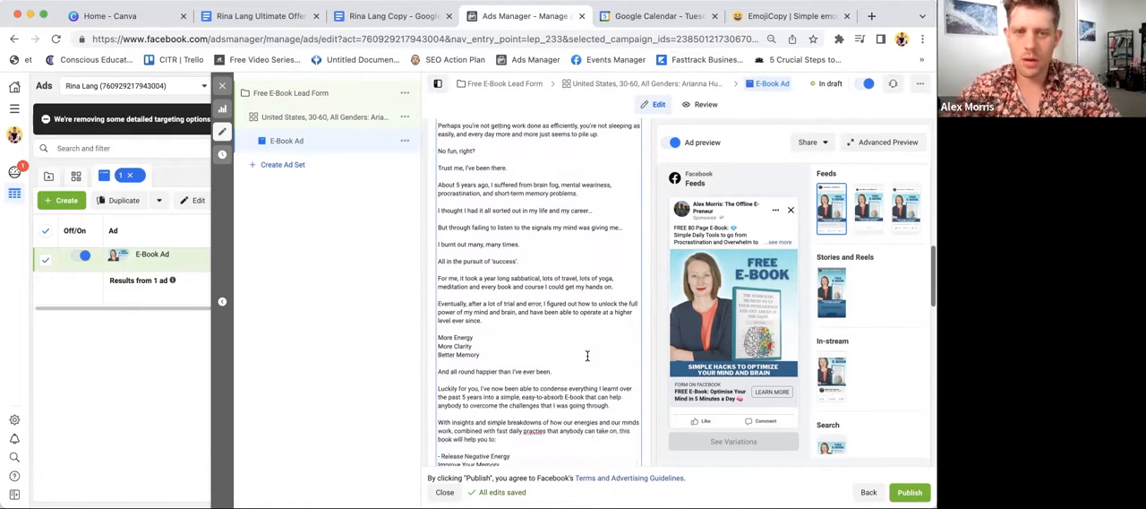
{"action": "scroll", "coordinate": [584, 353], "scroll_direction": "up", "scroll_amount": 2}
{"action": "left_click", "coordinate": [611, 221]}
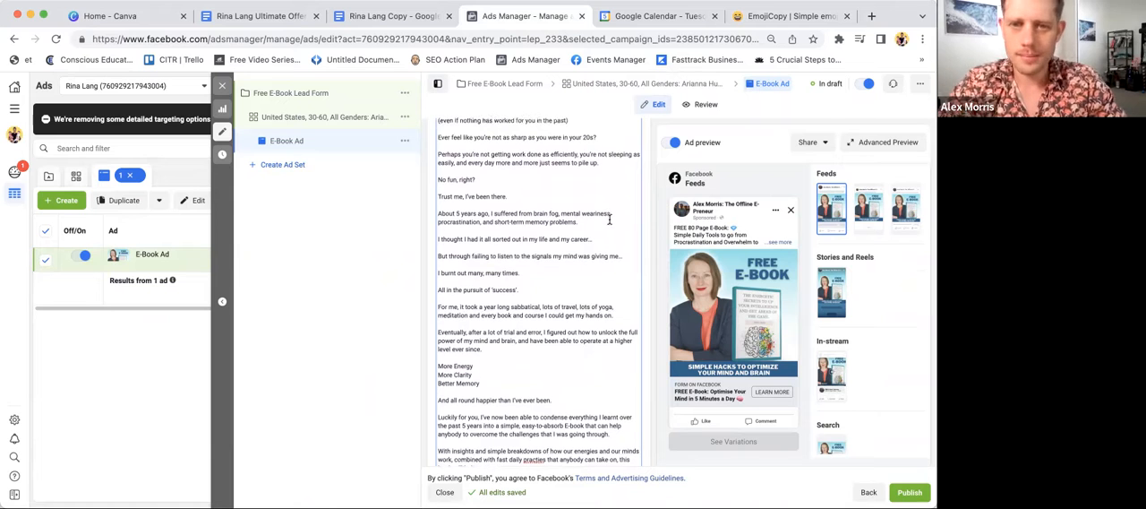
{"action": "left_click_drag", "start_coordinate": [439, 213], "coordinate": [592, 222]}
{"action": "left_click", "coordinate": [593, 222]}
{"action": "left_click", "coordinate": [788, 15]}
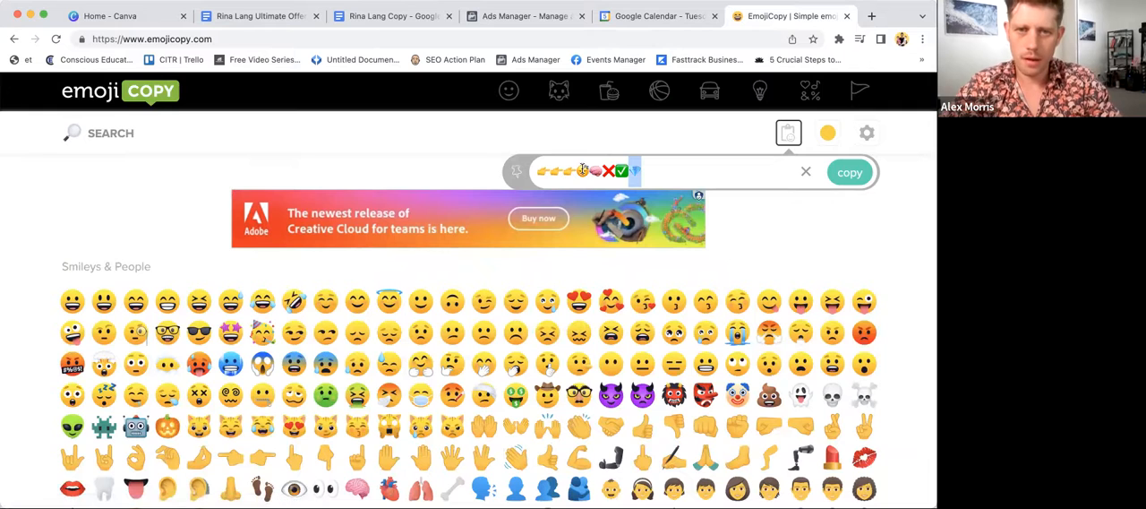
{"action": "left_click", "coordinate": [520, 17]}
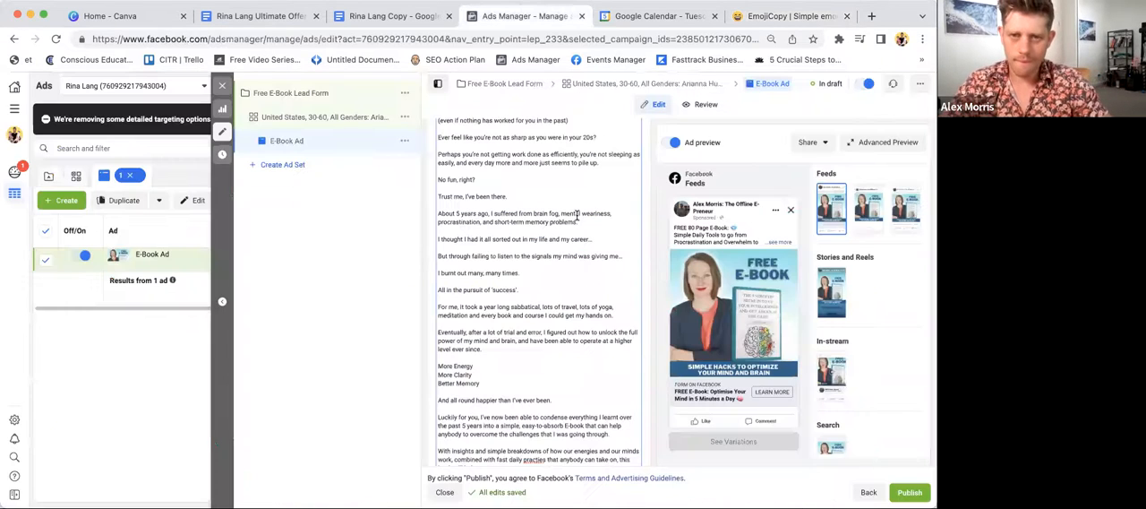
- Find the "More Energy" list in the primary text, then switch to EmojiCopy and copy the green check mark emoji
{"action": "scroll", "coordinate": [575, 244], "scroll_direction": "down", "scroll_amount": 1}
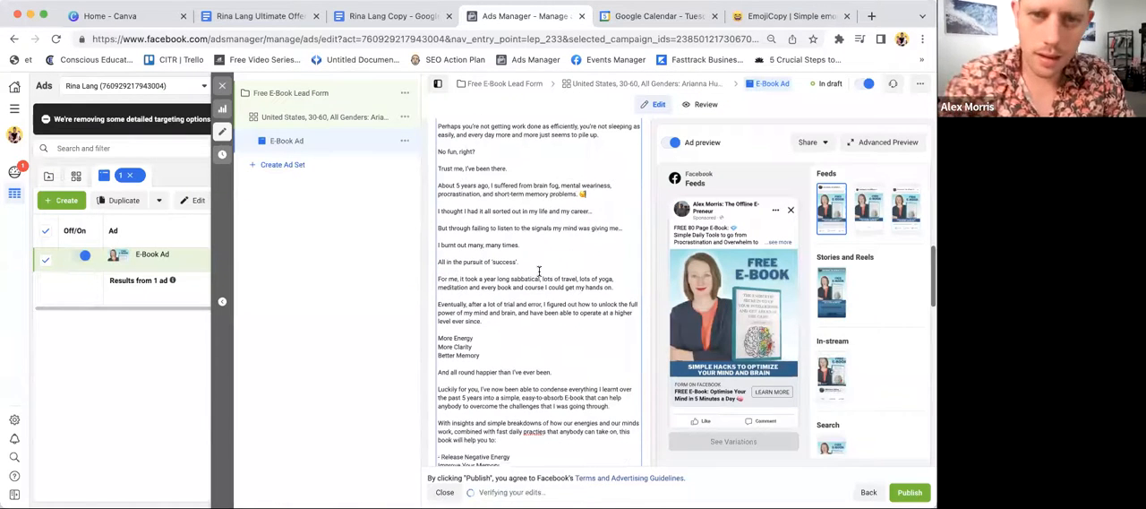
{"action": "left_click", "coordinate": [487, 318]}
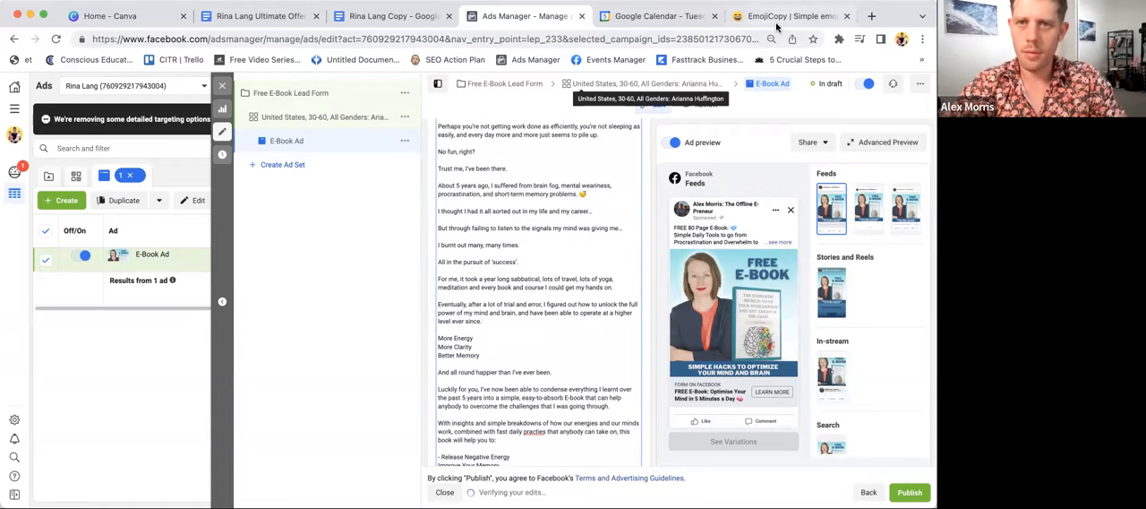
{"action": "key", "text": "ctrl+Tab"}
{"action": "key", "text": "ctrl+Tab"}
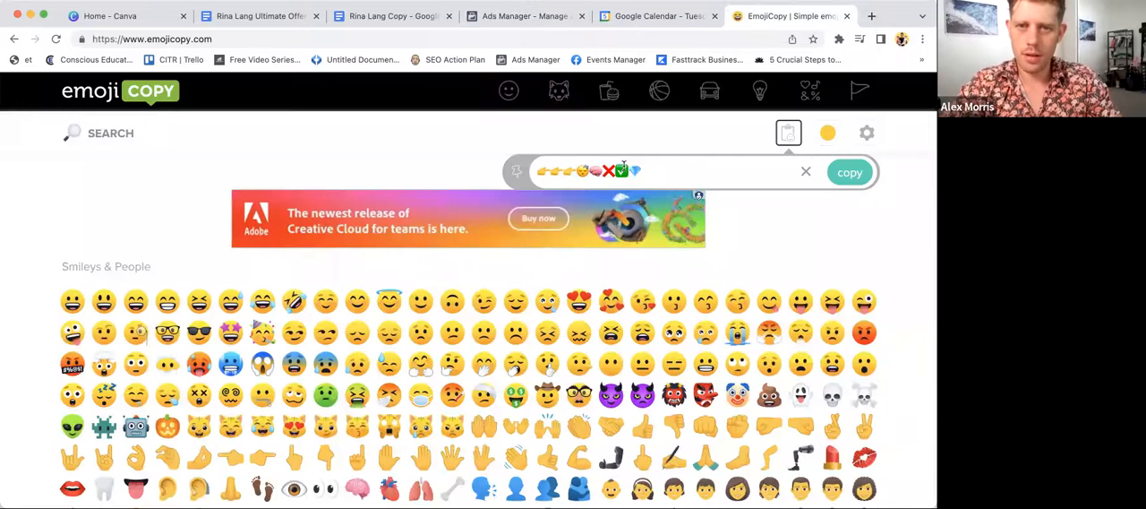
{"action": "left_click_drag", "start_coordinate": [626, 167], "coordinate": [617, 166]}
{"action": "key", "text": "ctrl+c"}
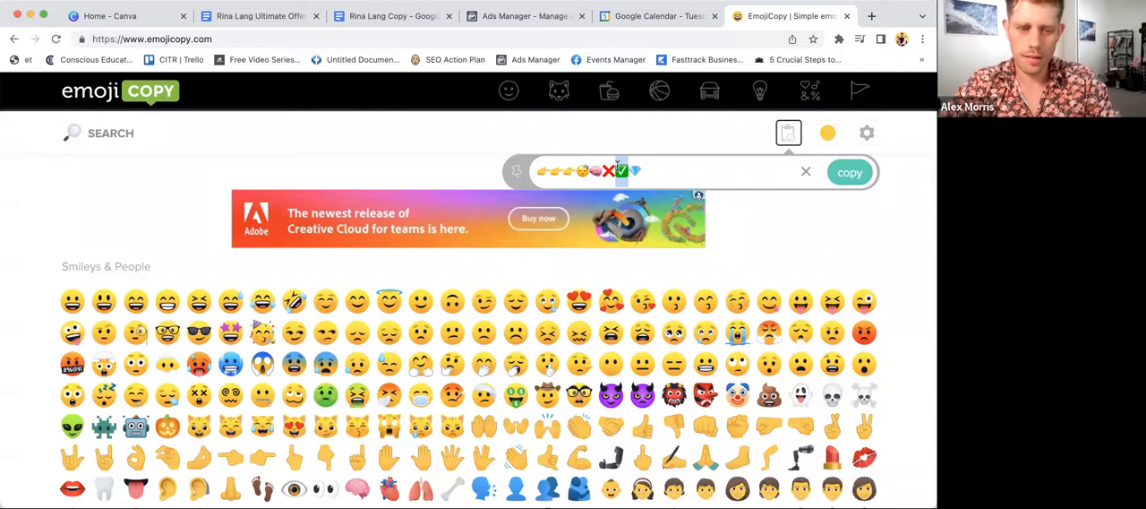
- Return to Ads Manager and insert the check mark emoji before "More Energy", "More Clarity" and "Better Memory"
{"action": "left_click", "coordinate": [538, 18]}
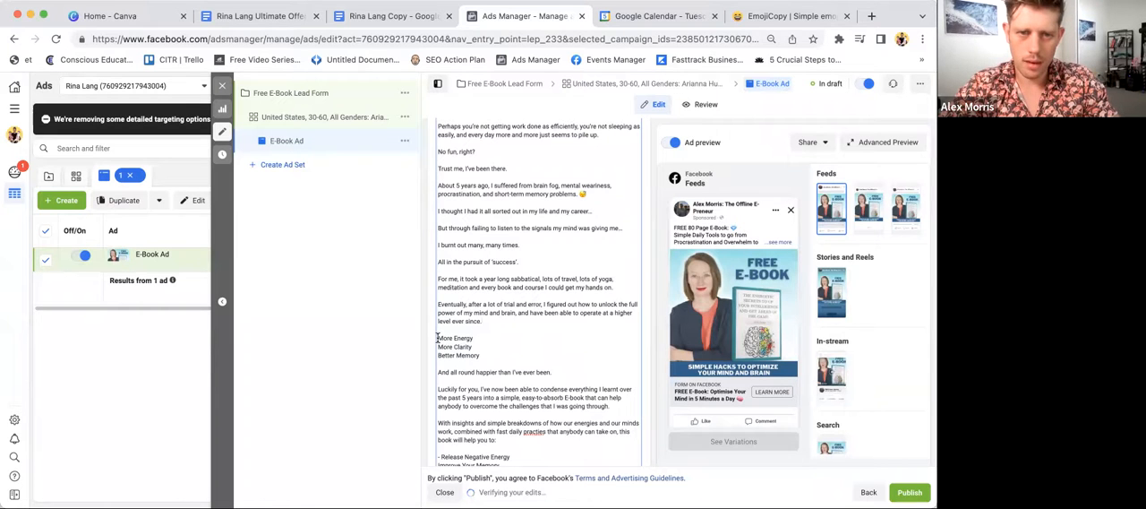
{"action": "left_click", "coordinate": [438, 337]}
{"action": "key", "text": "ctrl+v"}
{"action": "left_click", "coordinate": [437, 348]}
{"action": "key", "text": "ctrl+v"}
{"action": "left_click", "coordinate": [438, 356]}
{"action": "key", "text": "ctrl+v"}
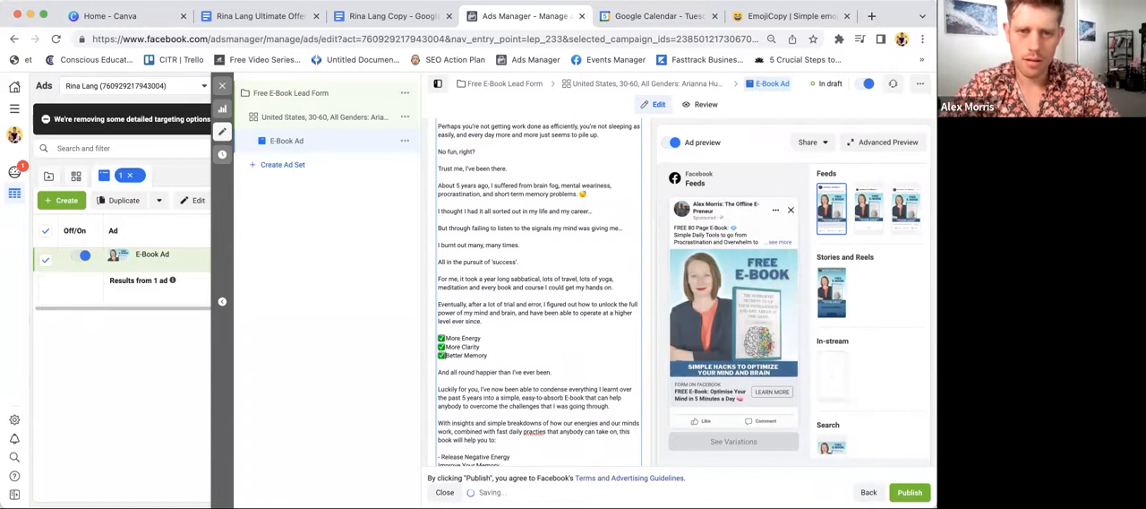
- Remove the dash before "Release Negative Energy" and correct the misspelled "practies" to "practices" in the primary text
{"action": "scroll", "coordinate": [538, 295], "scroll_direction": "down", "scroll_amount": 2}
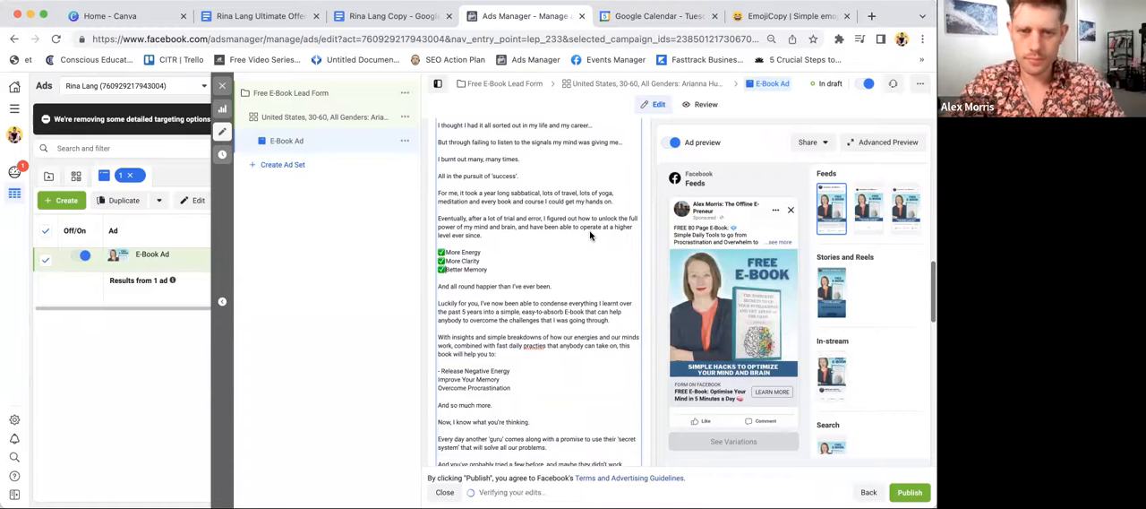
{"action": "left_click", "coordinate": [443, 368]}
{"action": "key", "text": "BackSpace"}
{"action": "key", "text": "BackSpace"}
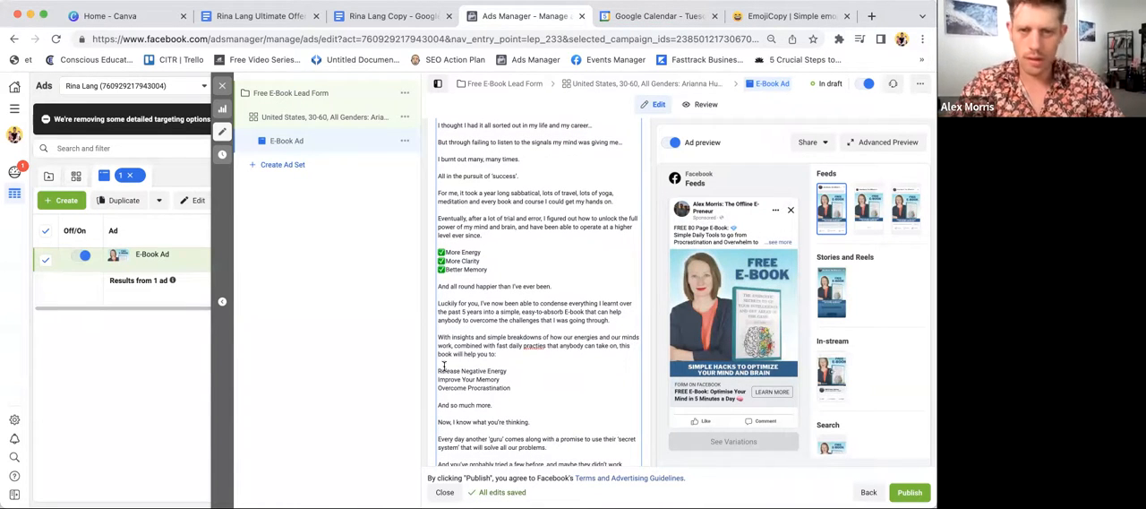
{"action": "right_click", "coordinate": [537, 347]}
{"action": "left_click", "coordinate": [566, 249]}
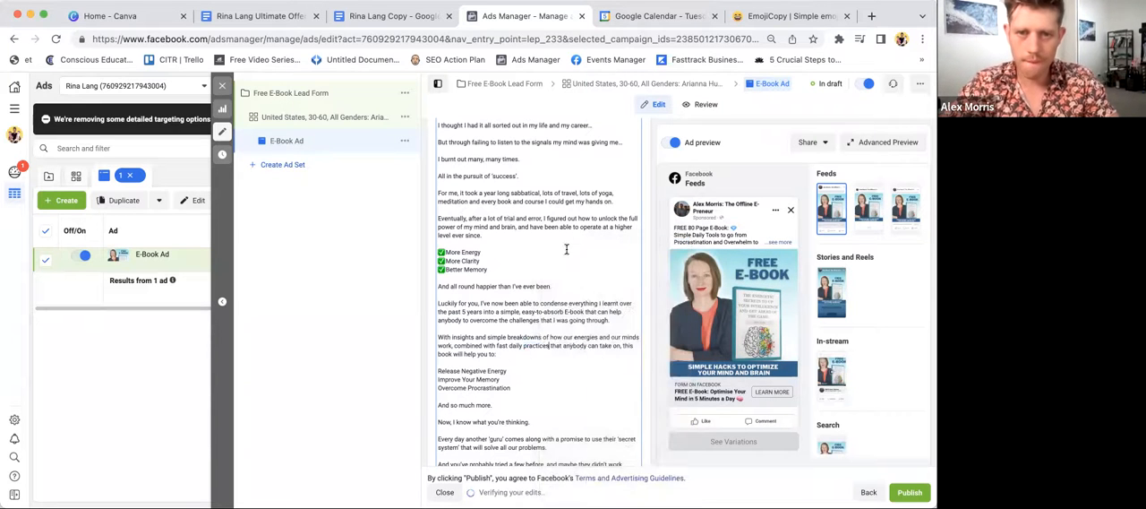
- Copy the pointing-hand emoji from EmojiCopy and insert it before "Release Negative Energy", "Improve Your Memory" and "Overcome Procrastination" in Ads Manager
{"action": "left_click", "coordinate": [764, 23]}
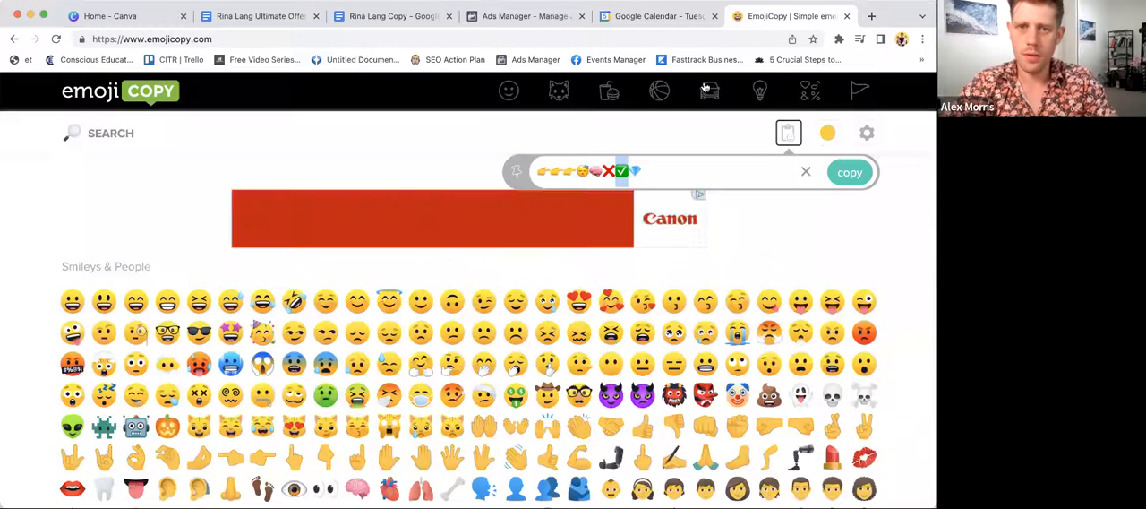
{"action": "left_click_drag", "start_coordinate": [576, 170], "coordinate": [565, 170]}
{"action": "key", "text": "cmd+c"}
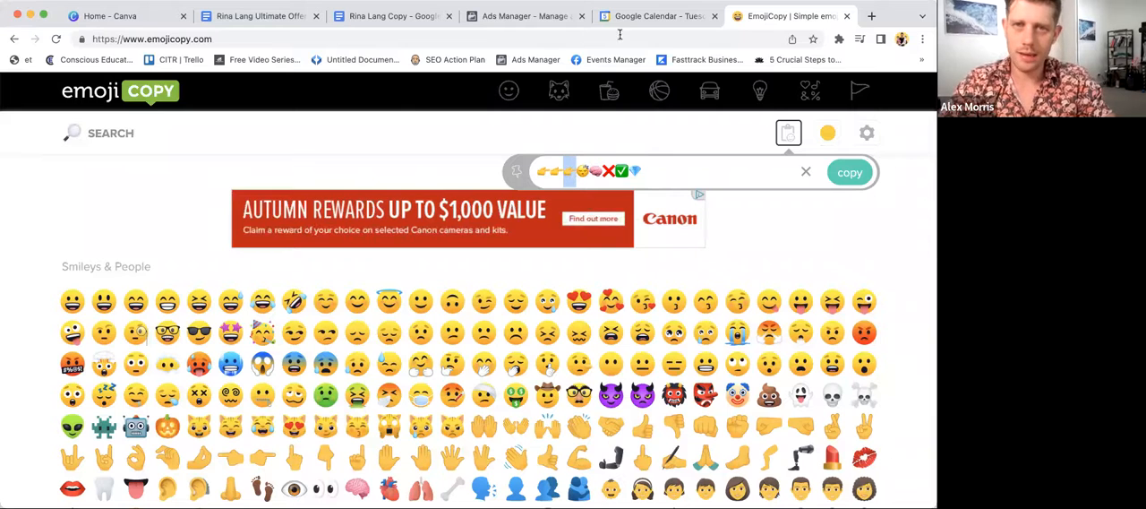
{"action": "left_click", "coordinate": [535, 21]}
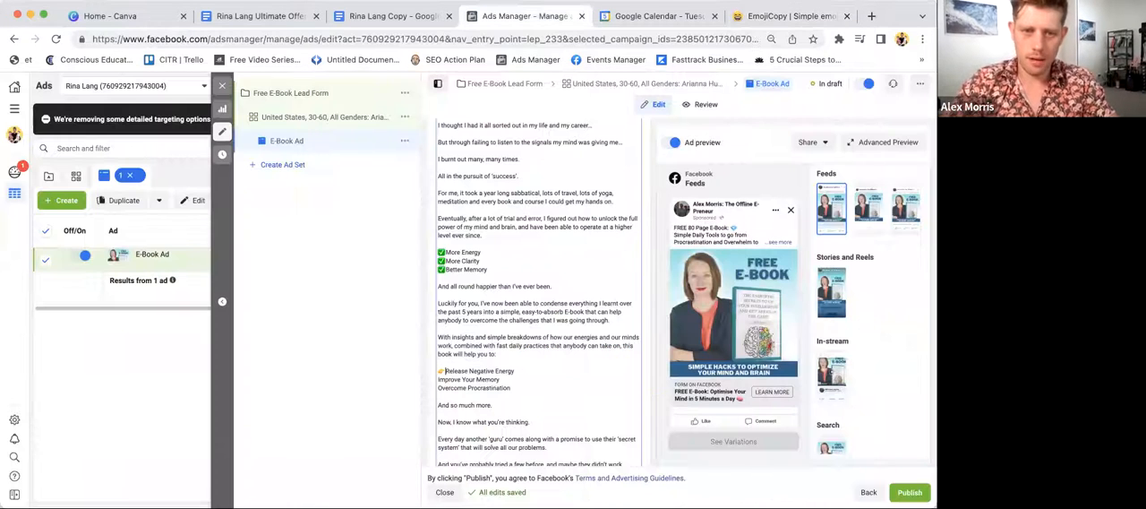
{"action": "left_click", "coordinate": [440, 380]}
{"action": "key", "text": "cmd+v"}
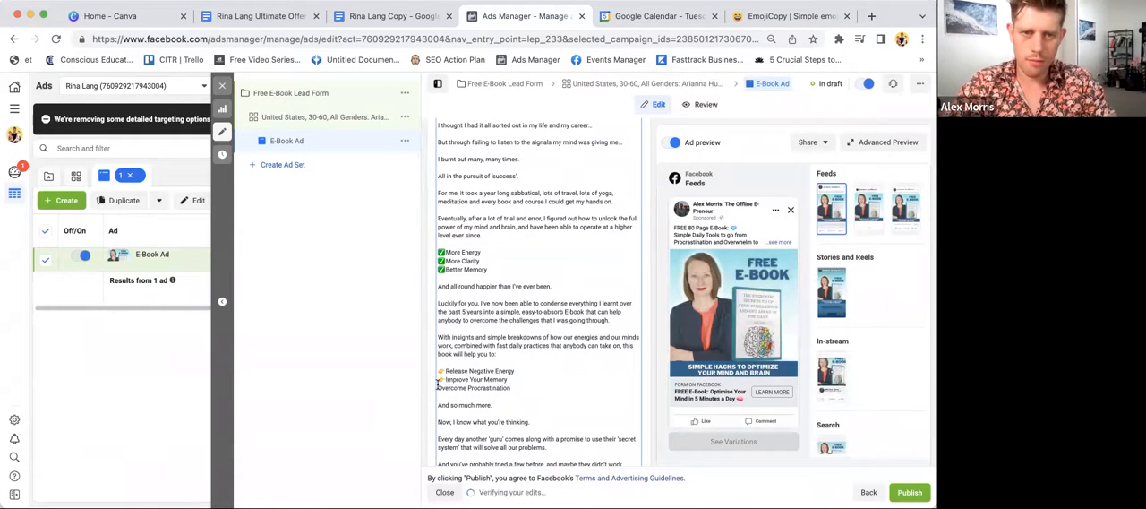
{"action": "left_click", "coordinate": [439, 387]}
{"action": "key", "text": "cmd+v"}
- Copy the brain emoji from EmojiCopy and add it after the sign-off name at the end of the ad's primary text
{"action": "scroll", "coordinate": [538, 358], "scroll_direction": "down", "scroll_amount": 2}
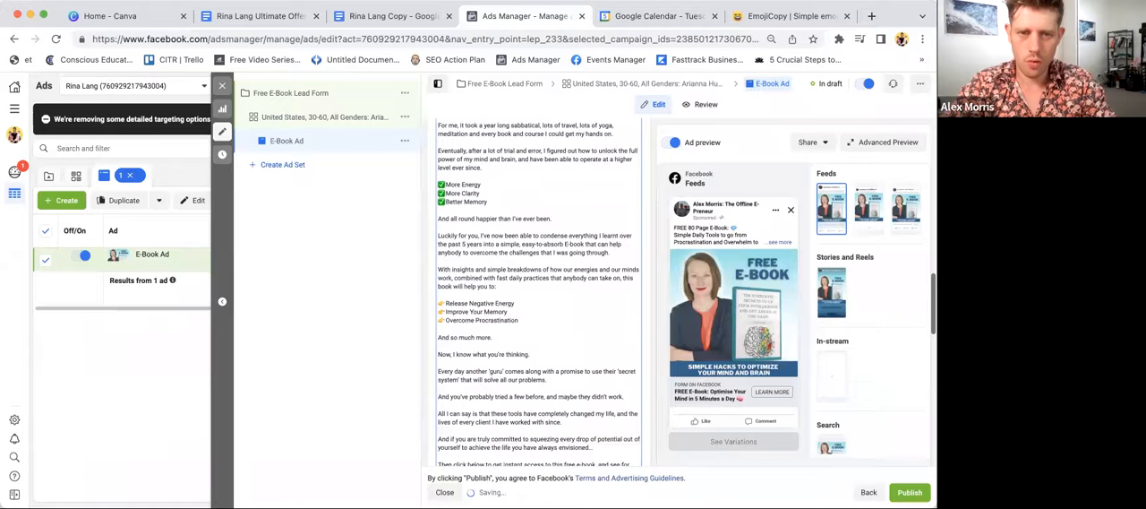
{"action": "scroll", "coordinate": [468, 279], "scroll_direction": "down", "scroll_amount": 2}
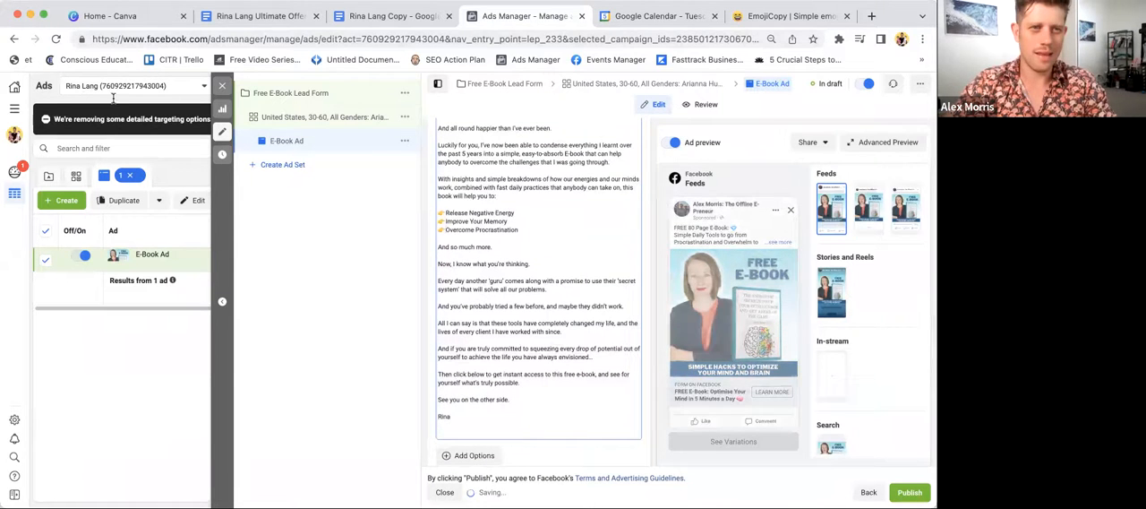
{"action": "key", "text": "super+6"}
{"action": "key", "text": "shift+Left"}
{"action": "key", "text": "super+4"}
- Review the emoji placement throughout the primary text, then check the headline, call to action and feed preview
{"action": "scroll", "coordinate": [468, 279], "scroll_direction": "up", "scroll_amount": 3}
{"action": "scroll", "coordinate": [469, 279], "scroll_direction": "up", "scroll_amount": 3}
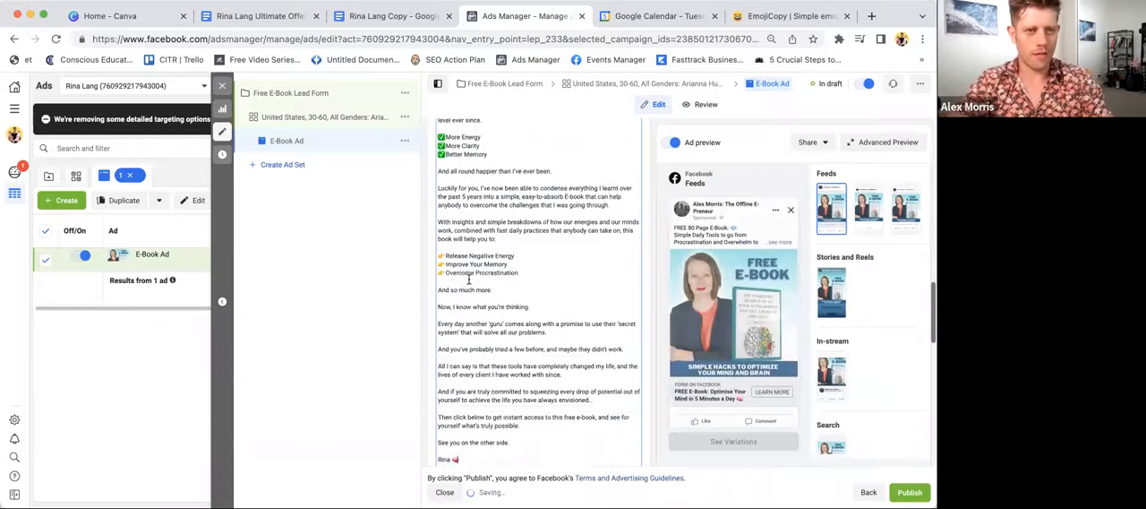
{"action": "scroll", "coordinate": [469, 280], "scroll_direction": "up", "scroll_amount": 1}
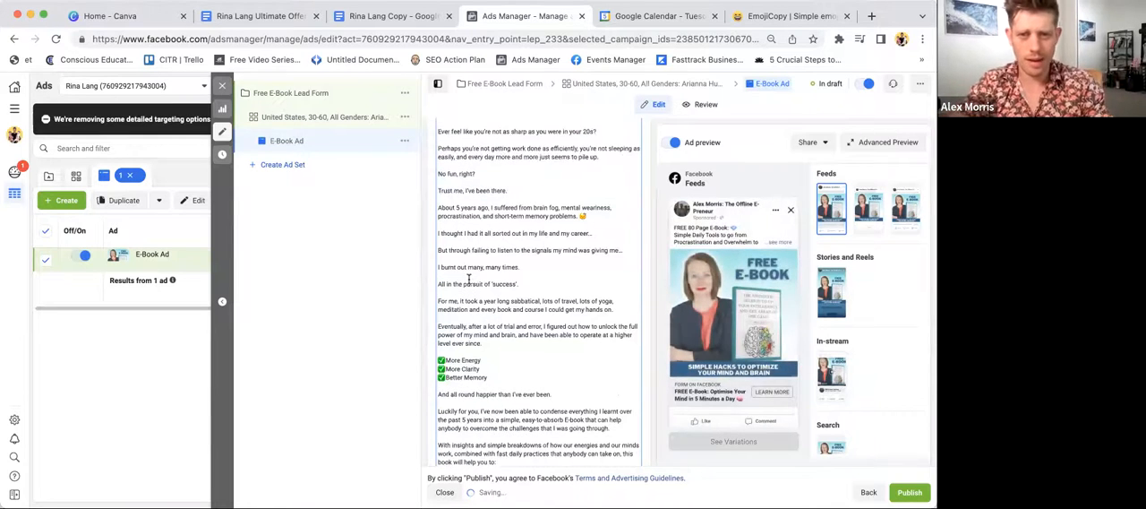
{"action": "scroll", "coordinate": [468, 279], "scroll_direction": "up", "scroll_amount": 1}
{"action": "scroll", "coordinate": [468, 279], "scroll_direction": "down", "scroll_amount": 9}
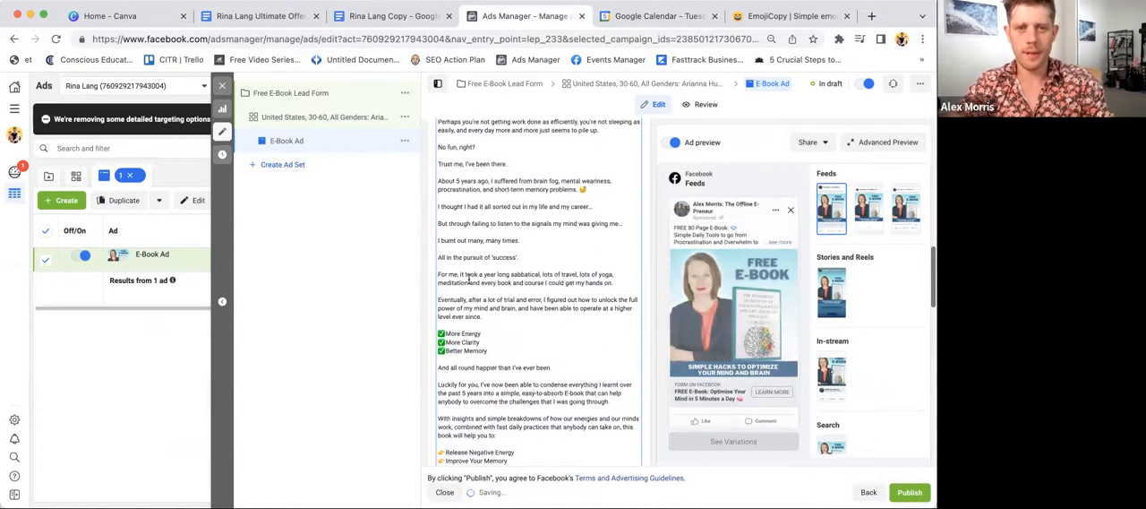
{"action": "scroll", "coordinate": [469, 279], "scroll_direction": "down", "scroll_amount": 5}
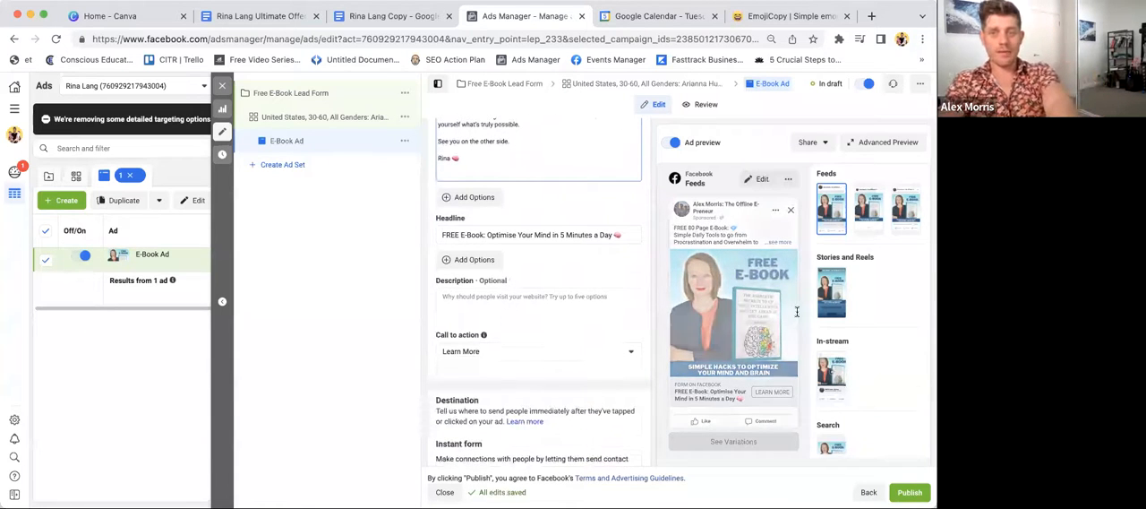
{"action": "left_click", "coordinate": [867, 210]}
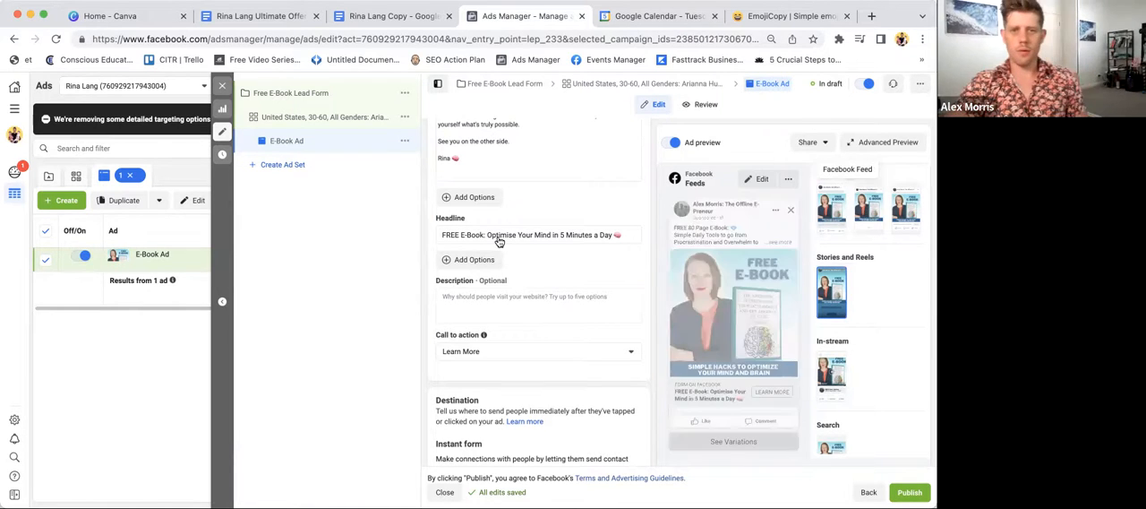
- Create an instant form named "Free E-Book Form" with the More volume type and an uploaded 1200x628 intro background image
{"action": "scroll", "coordinate": [502, 238], "scroll_direction": "down", "scroll_amount": 3}
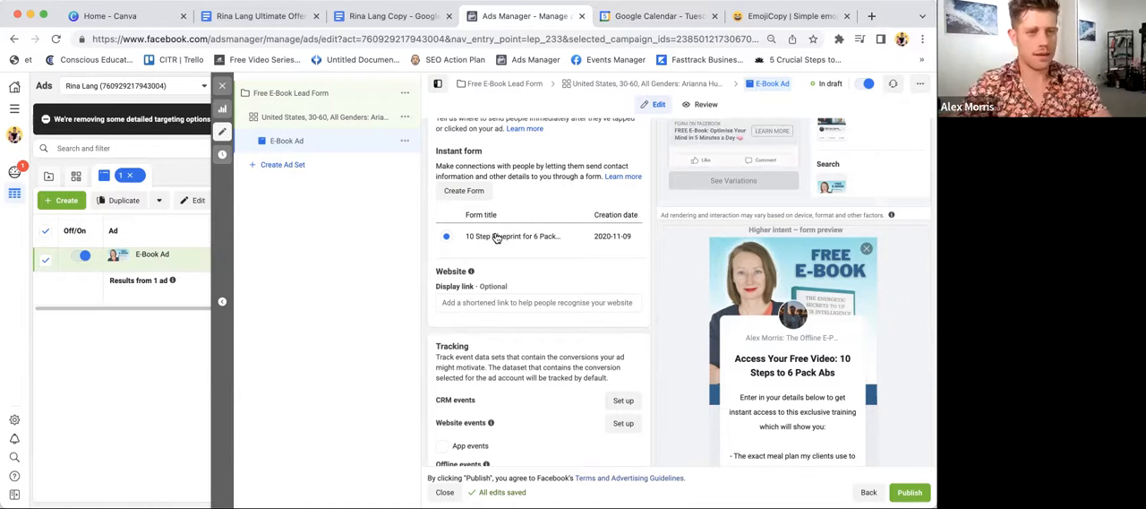
{"action": "left_click", "coordinate": [496, 237]}
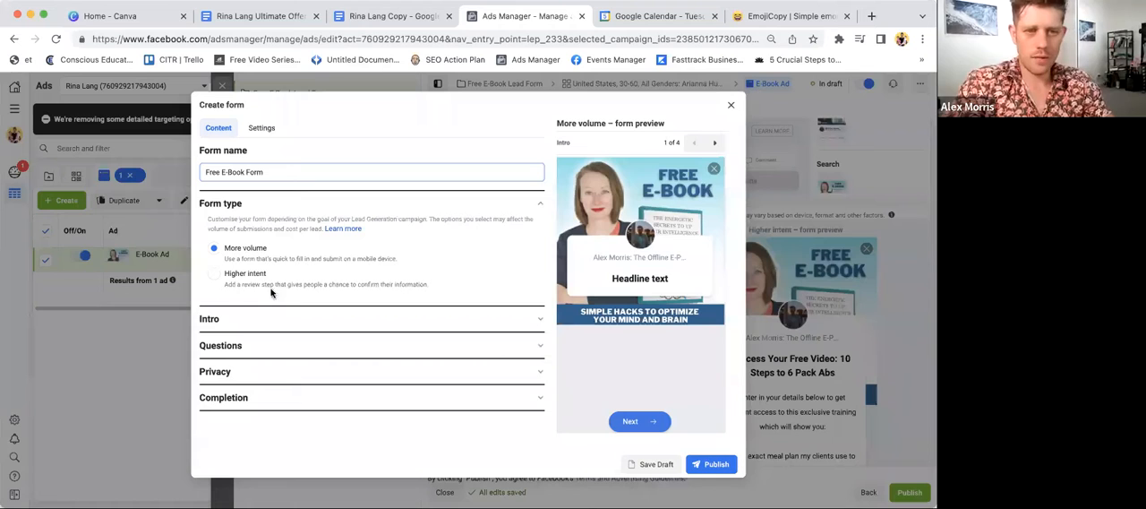
{"action": "left_click", "coordinate": [246, 318]}
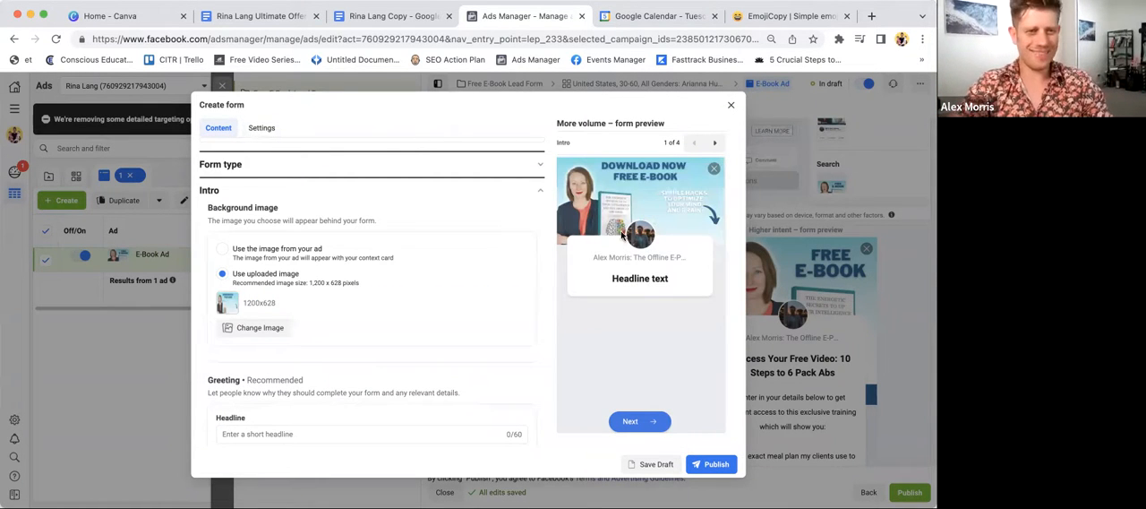
- Set the form's greeting headline to "Optimise Your Mind in 5 Minutes a Day!"
{"action": "scroll", "coordinate": [242, 358], "scroll_direction": "down", "scroll_amount": 1}
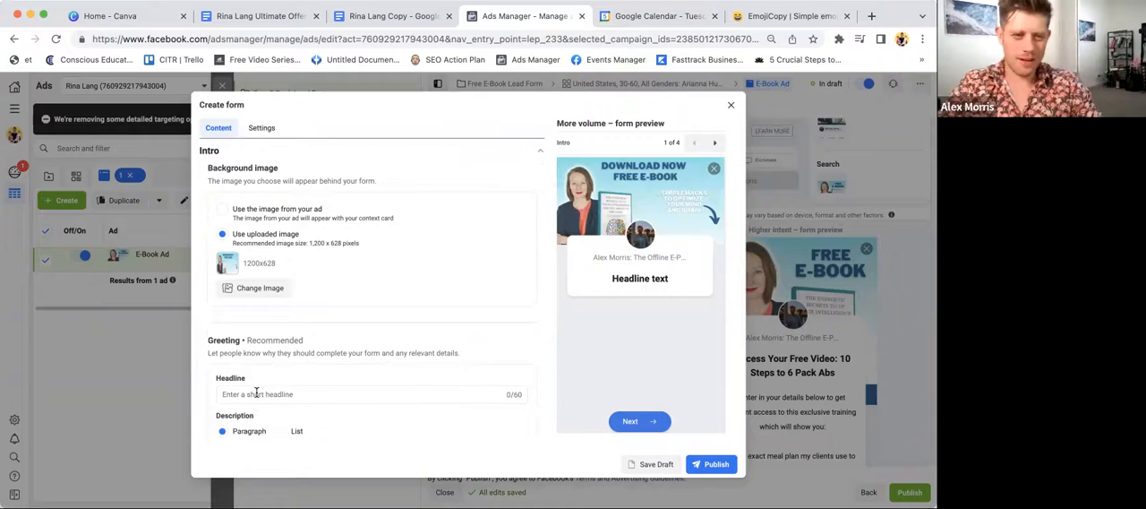
{"action": "scroll", "coordinate": [256, 300], "scroll_direction": "down", "scroll_amount": 2}
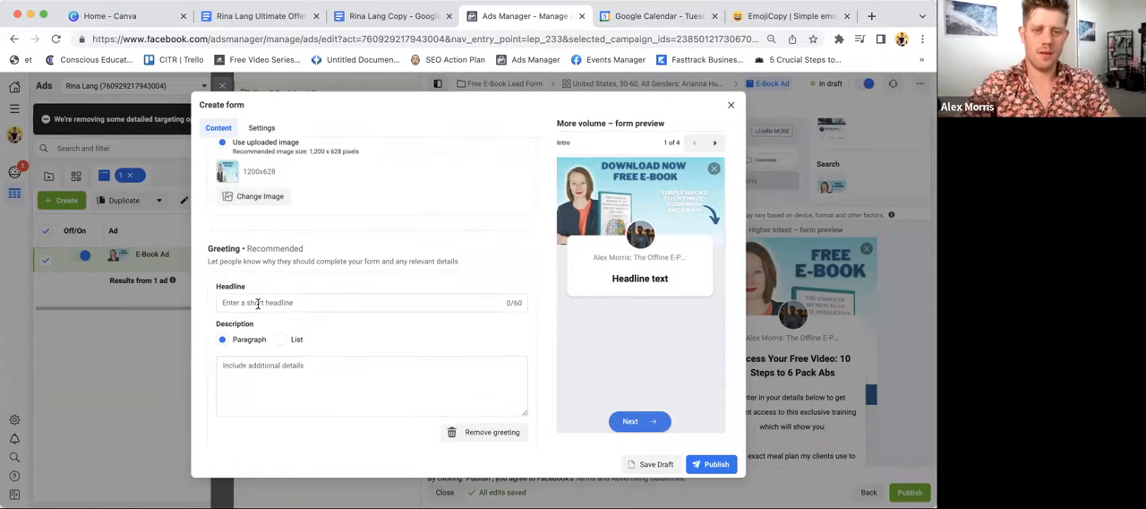
{"action": "left_click", "coordinate": [258, 304]}
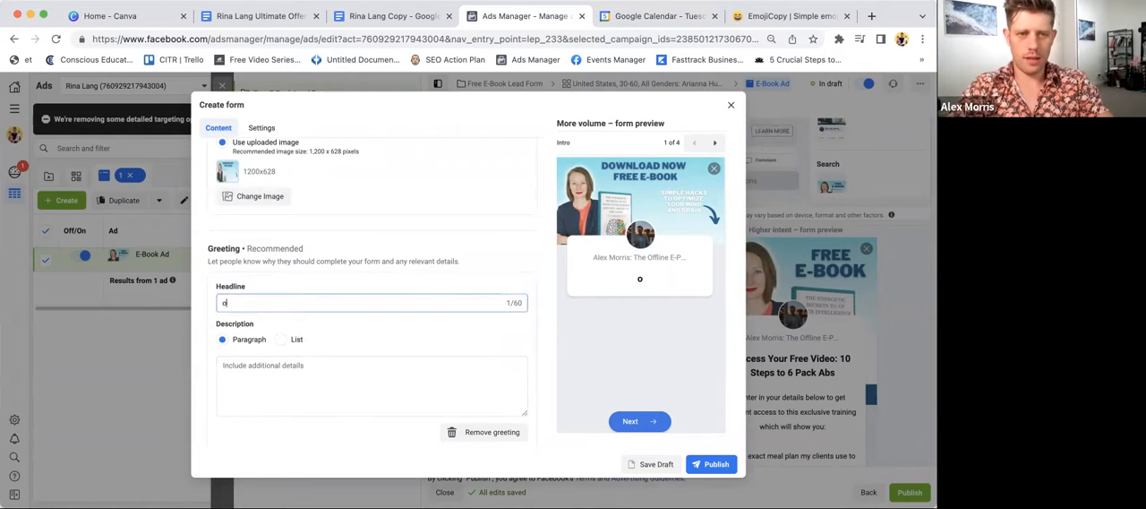
{"action": "type", "text": "Optimise Your M"}
{"action": "key", "text": "BackSpace"}
{"action": "key", "text": "BackSpace"}
{"action": "type", "text": "r Mind and"}
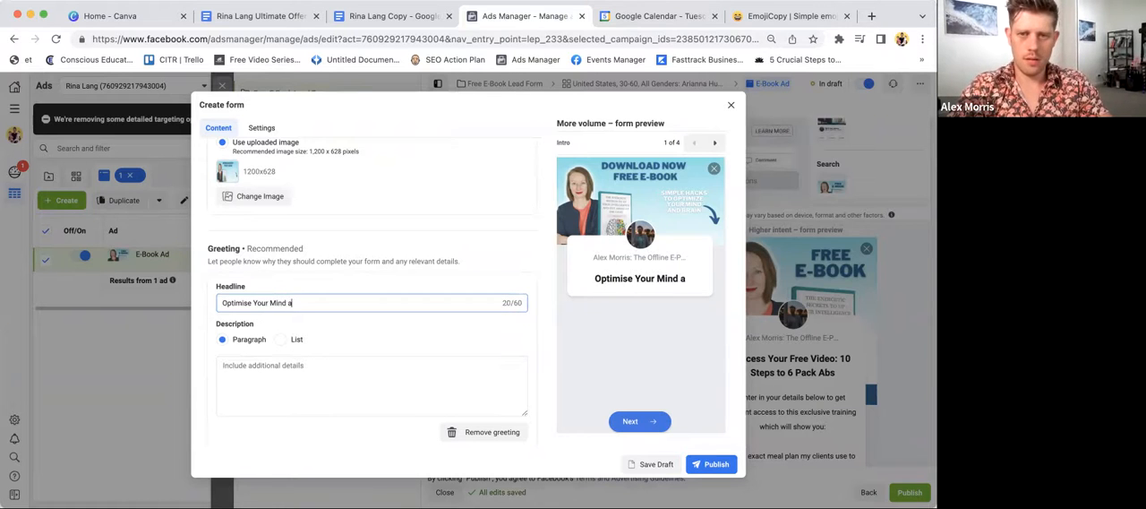
{"action": "key", "text": "BackSpace"}
{"action": "key", "text": "BackSpace"}
{"action": "key", "text": "BackSpace"}
{"action": "type", "text": "in 5 Minutes a Day"}
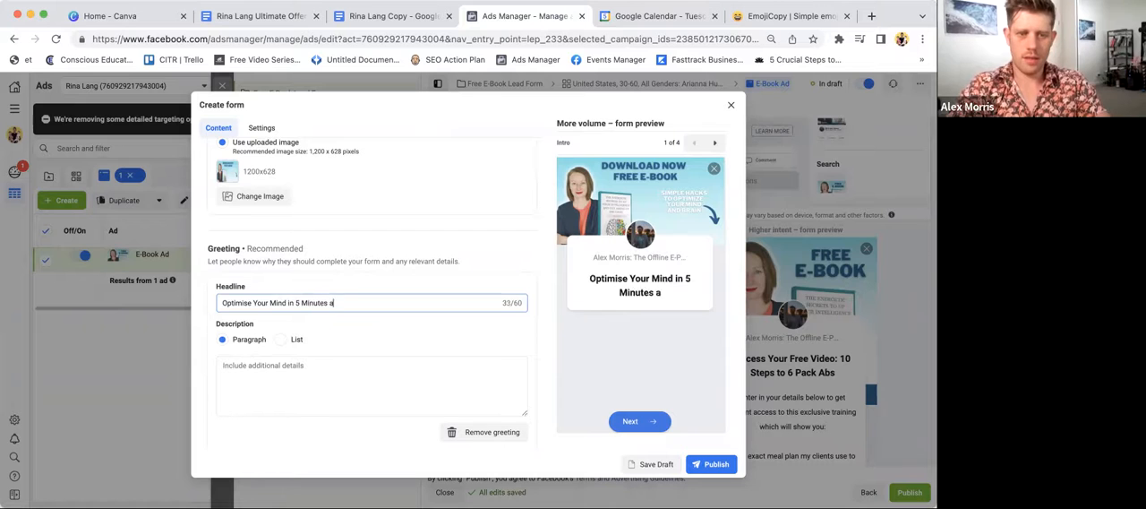
{"action": "type", "text": "!"}
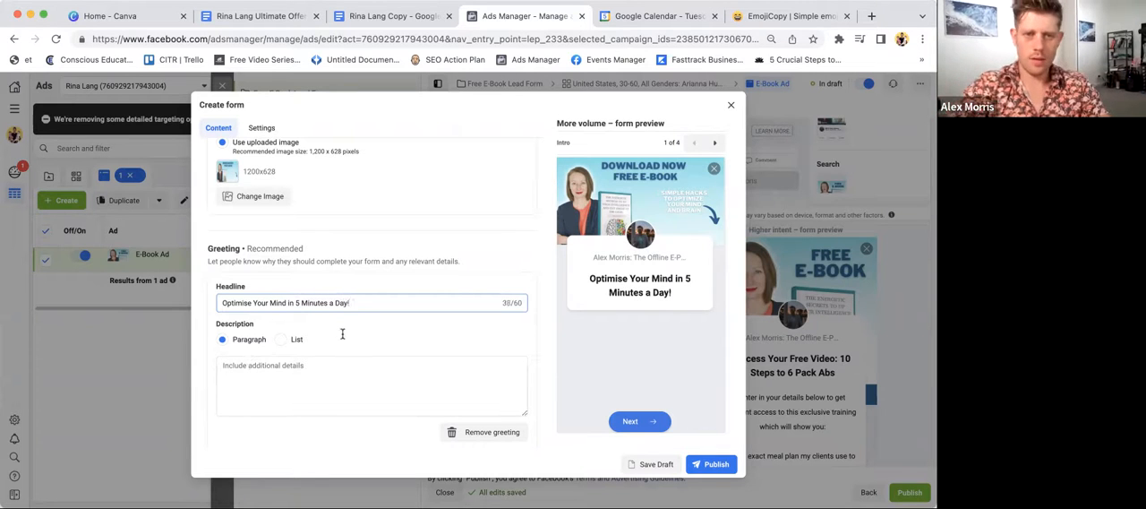
- Enter the greeting description "Enter your details below to get instant access to this life-changing 80 page E-book"
{"action": "left_click", "coordinate": [301, 396]}
{"action": "type", "text": "Enter your details bel"}
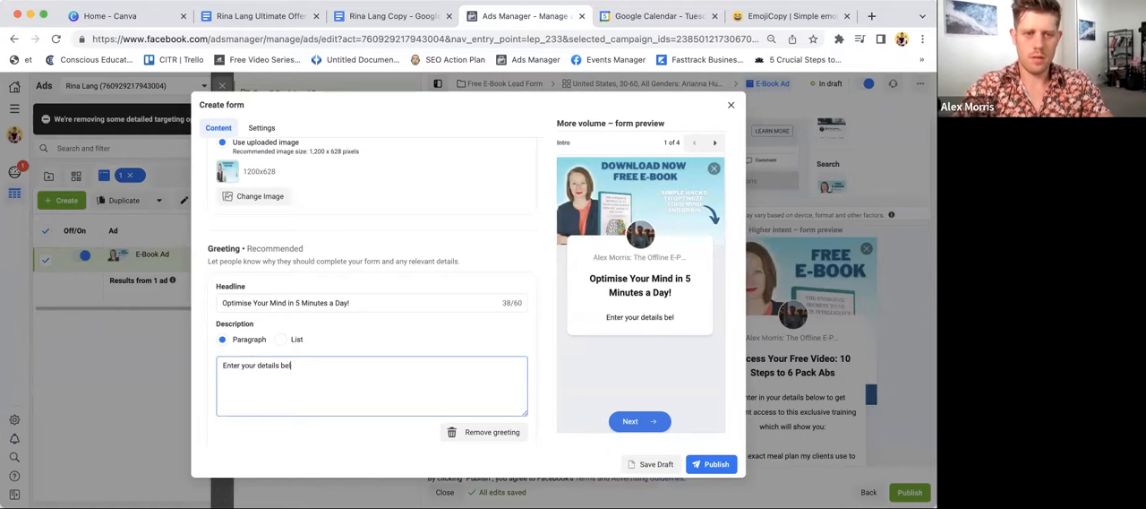
{"action": "type", "text": "ow to get in"}
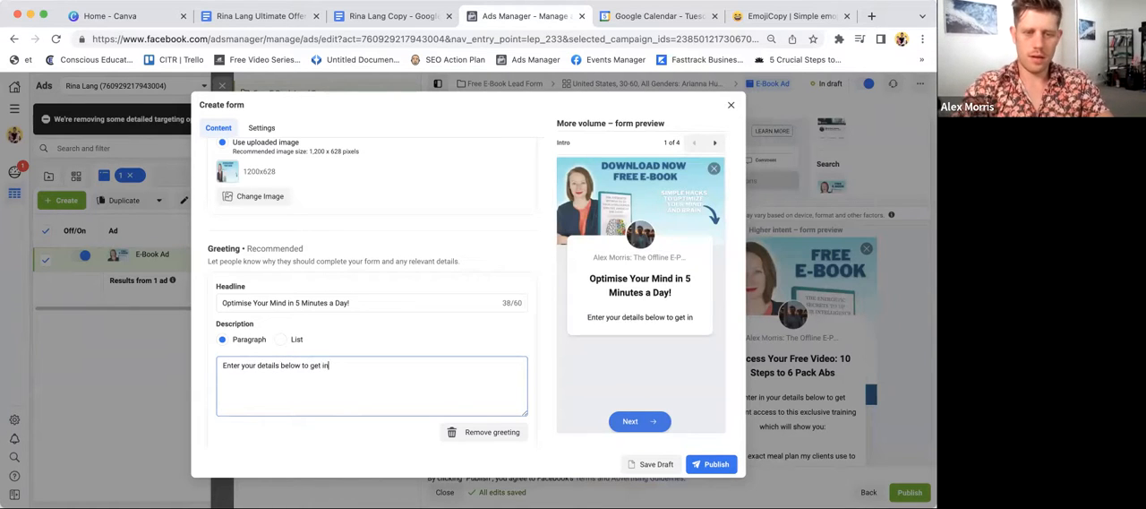
{"action": "type", "text": "stant access to"}
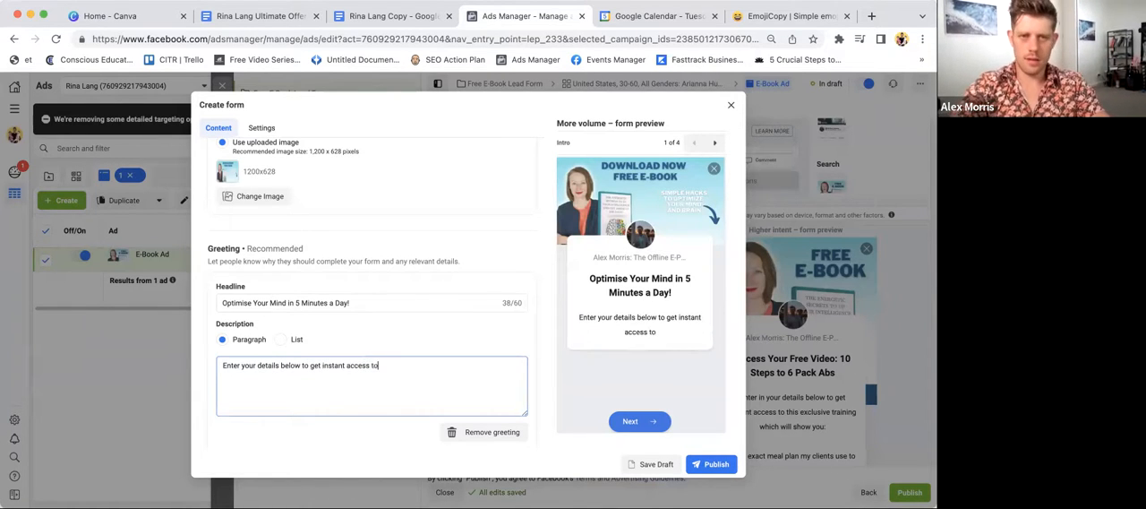
{"action": "type", "text": " this life-changing "}
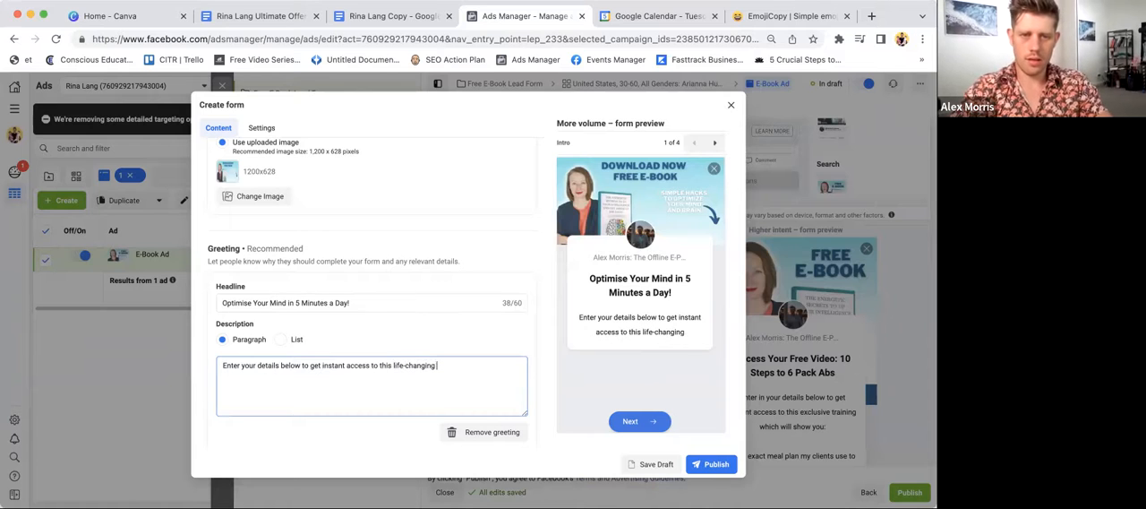
{"action": "type", "text": "80 "}
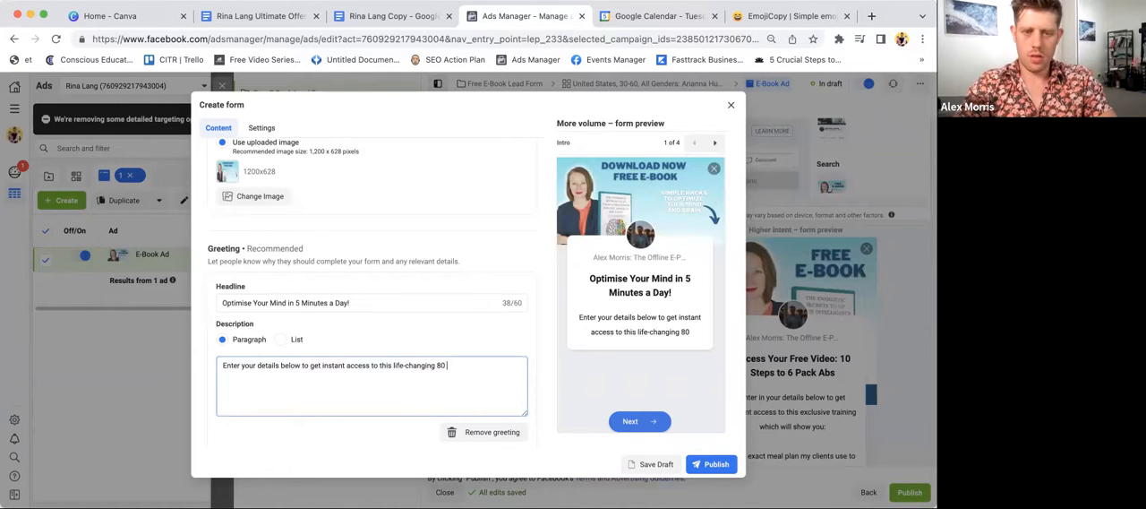
{"action": "type", "text": "page E-book"}
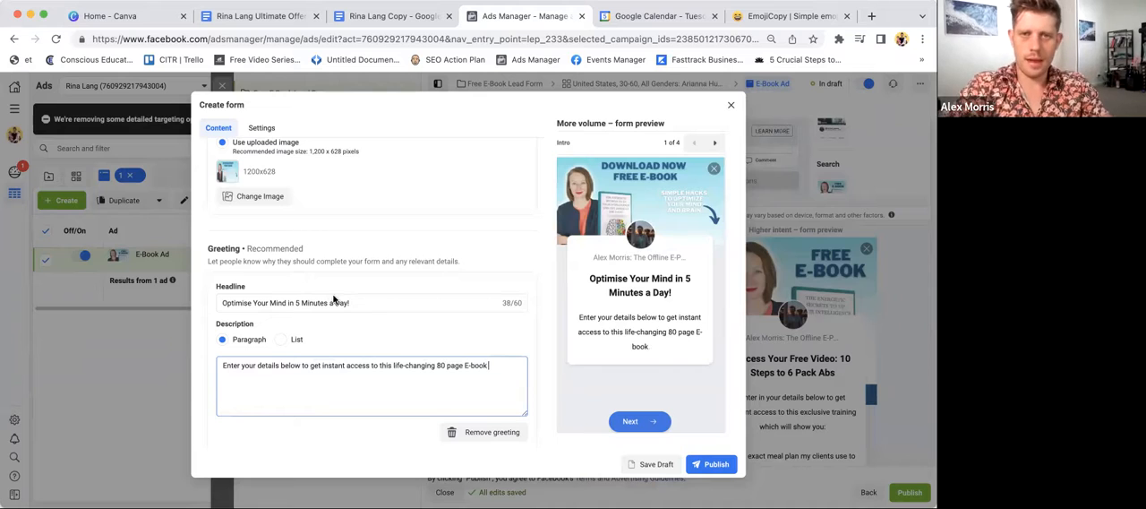
- Copy the pointing-down hand emoji from EmojiCopy and add it at the end of the form's greeting description
{"action": "left_click", "coordinate": [752, 18]}
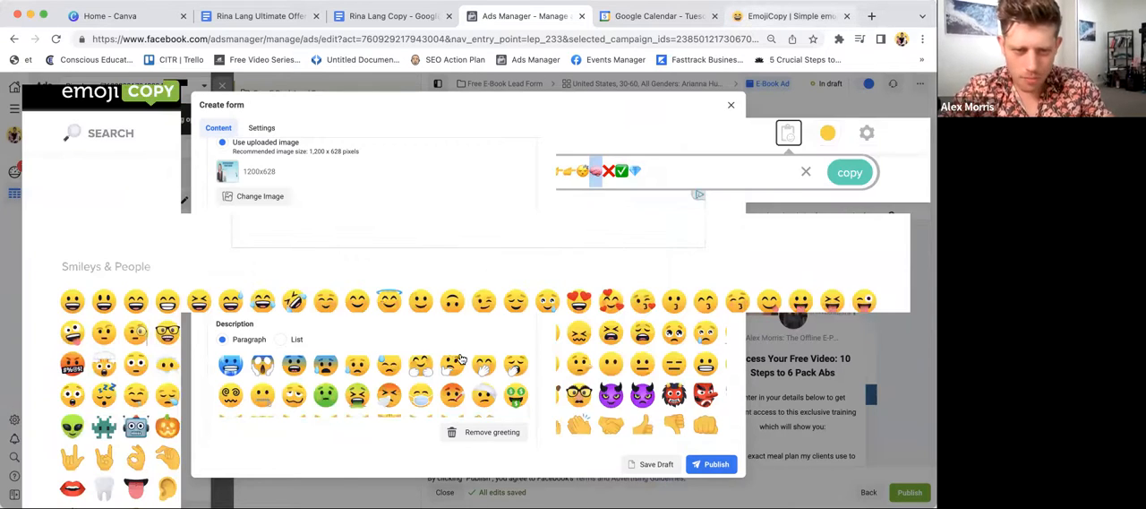
{"action": "scroll", "coordinate": [320, 192], "scroll_direction": "down", "scroll_amount": 3}
{"action": "left_click", "coordinate": [322, 200]}
{"action": "double_click", "coordinate": [648, 173]}
{"action": "key", "text": "super+c"}
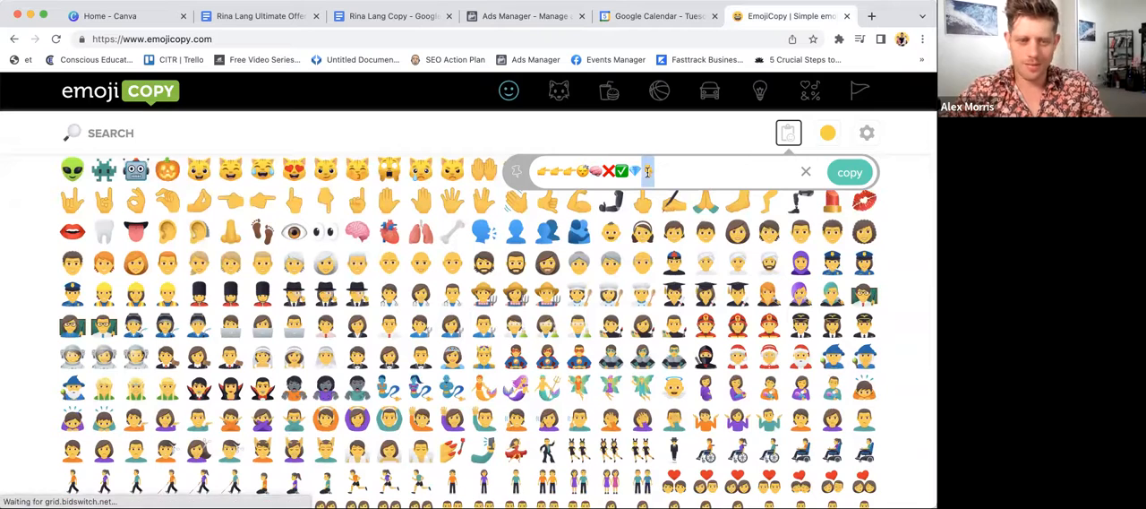
{"action": "left_click", "coordinate": [549, 19]}
{"action": "key", "text": "super+v"}
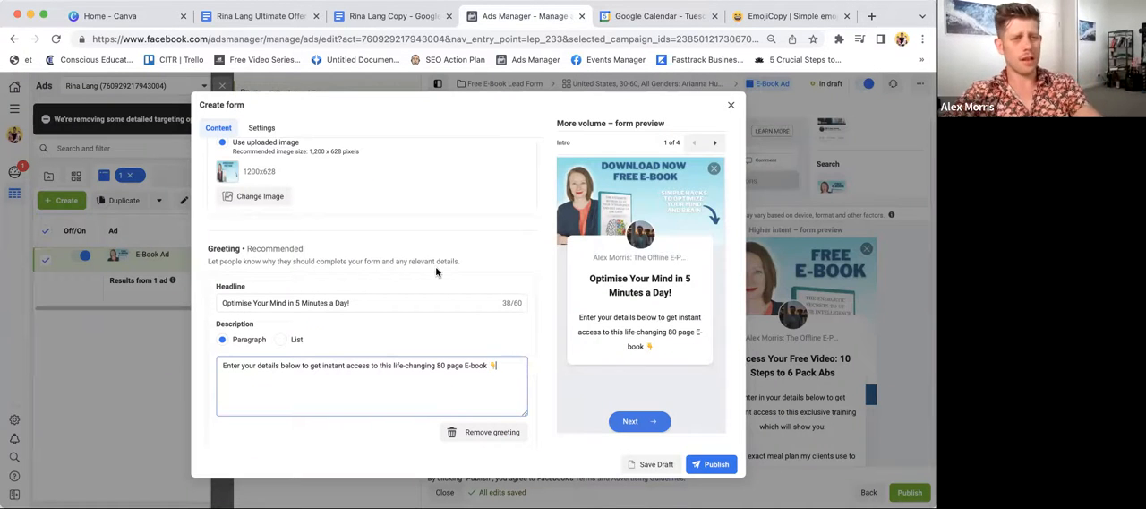
- Remove the Full name field from the form's prefill questions
{"action": "scroll", "coordinate": [437, 271], "scroll_direction": "down", "scroll_amount": 2}
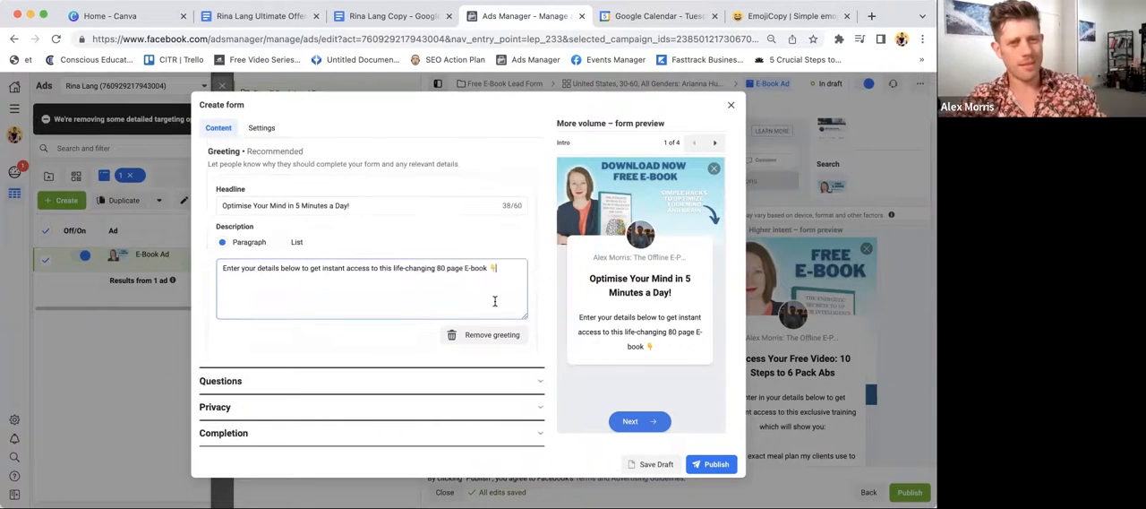
{"action": "left_click", "coordinate": [537, 383]}
{"action": "scroll", "coordinate": [345, 323], "scroll_direction": "down", "scroll_amount": 1}
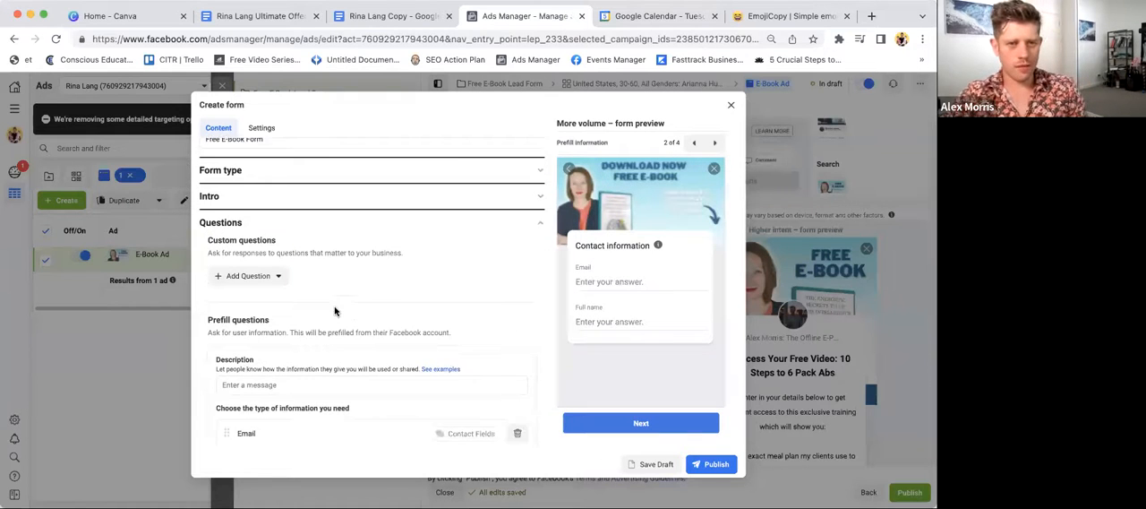
{"action": "scroll", "coordinate": [278, 355], "scroll_direction": "down", "scroll_amount": 3}
{"action": "left_click_drag", "start_coordinate": [227, 362], "coordinate": [224, 323]}
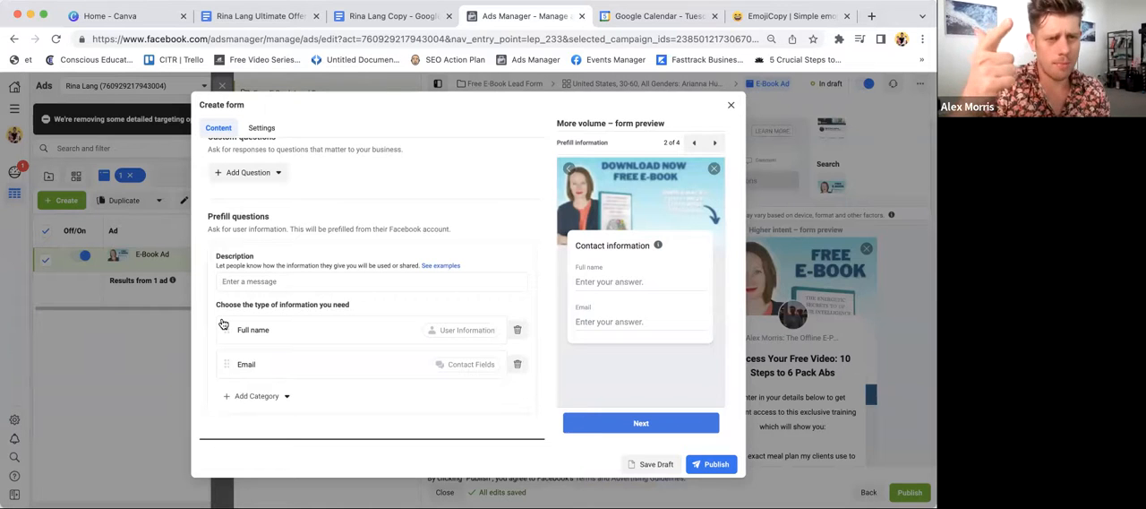
{"action": "left_click", "coordinate": [518, 330]}
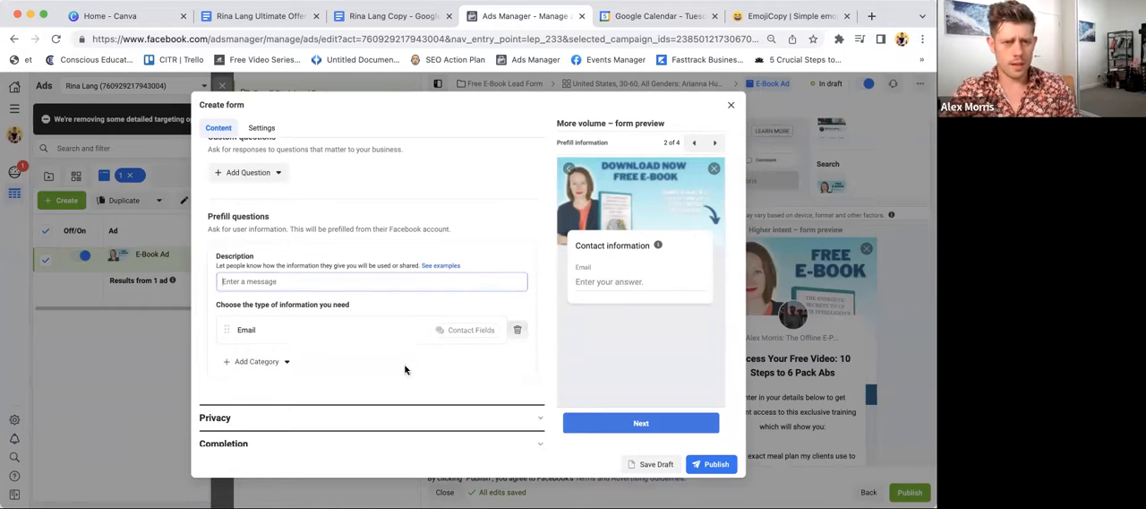
- Add First name and Last name to the prefill questions and move Email below them
{"action": "left_click", "coordinate": [259, 364]}
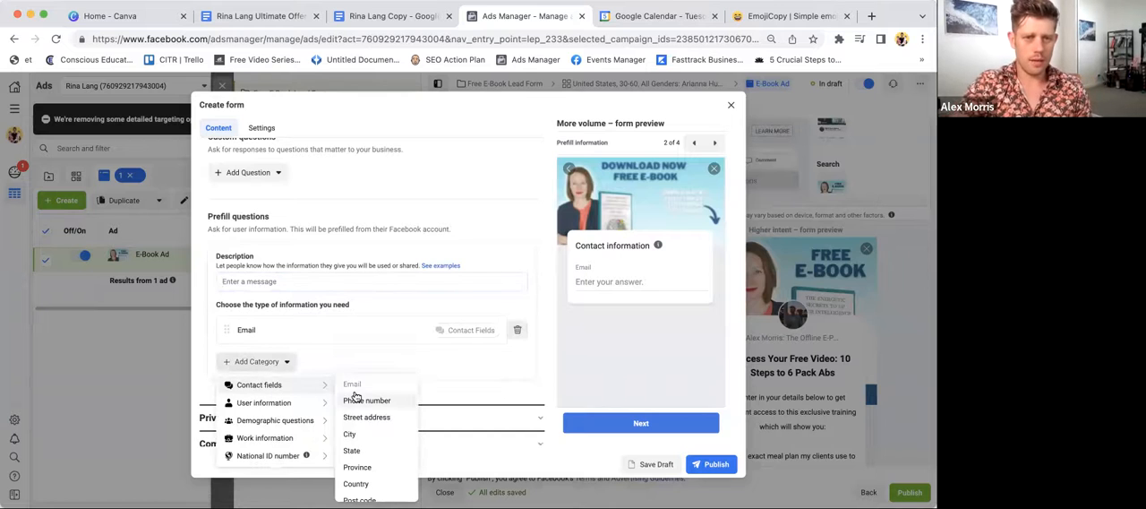
{"action": "mouse_move", "coordinate": [300, 407]}
{"action": "left_click", "coordinate": [360, 418]}
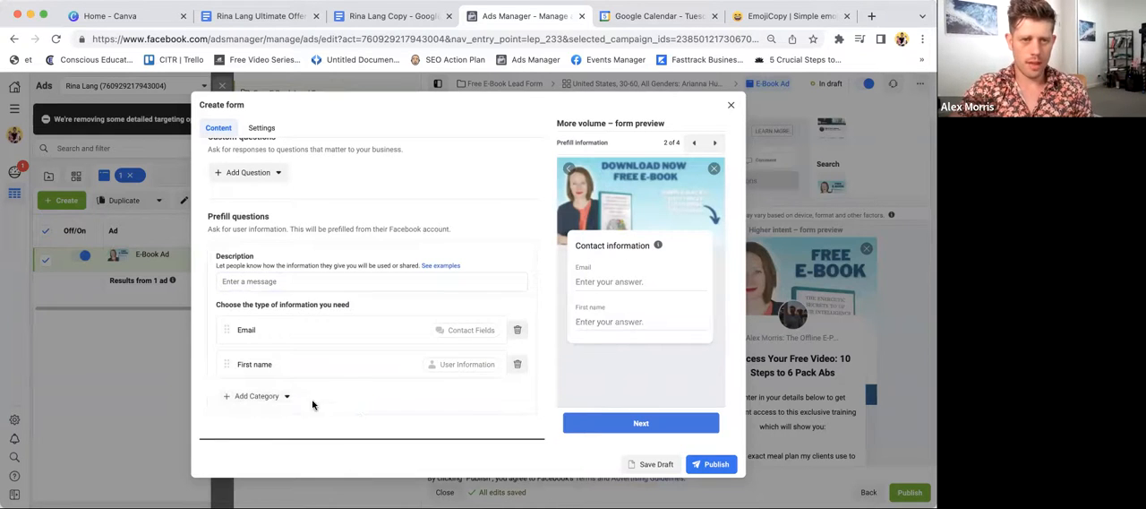
{"action": "left_click", "coordinate": [258, 396]}
{"action": "mouse_move", "coordinate": [281, 437]}
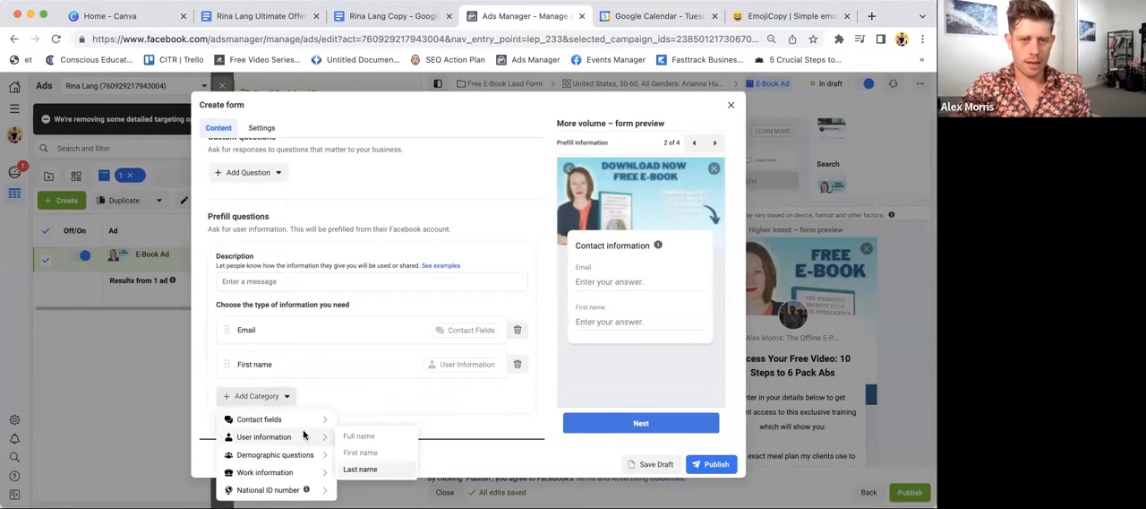
{"action": "left_click", "coordinate": [357, 471]}
{"action": "left_click_drag", "start_coordinate": [226, 330], "coordinate": [224, 414]}
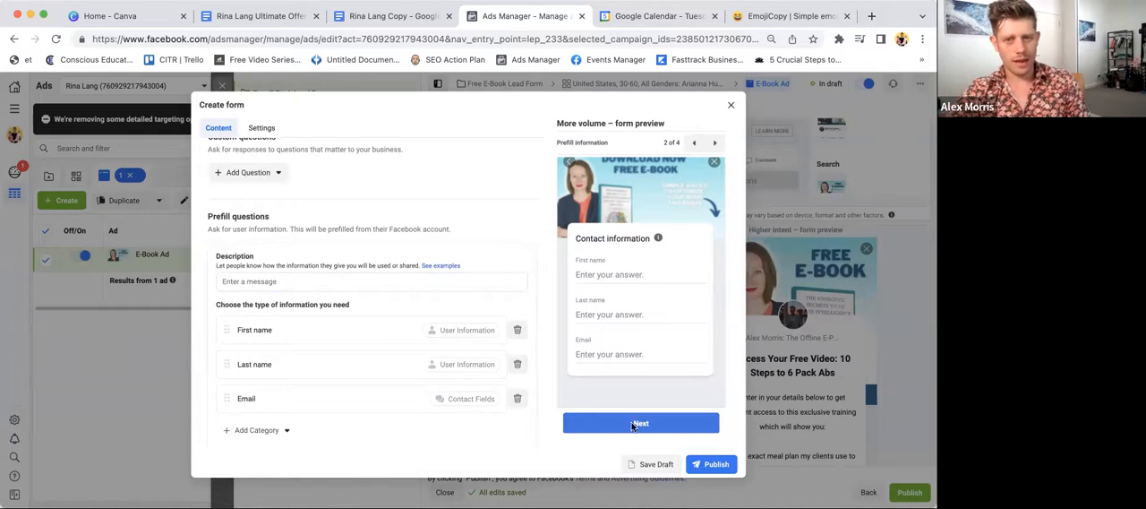
- Set the prefill questions description to "Where should we send your free e-book?"
{"action": "left_click", "coordinate": [310, 279]}
{"action": "type", "text": "Where sho"}
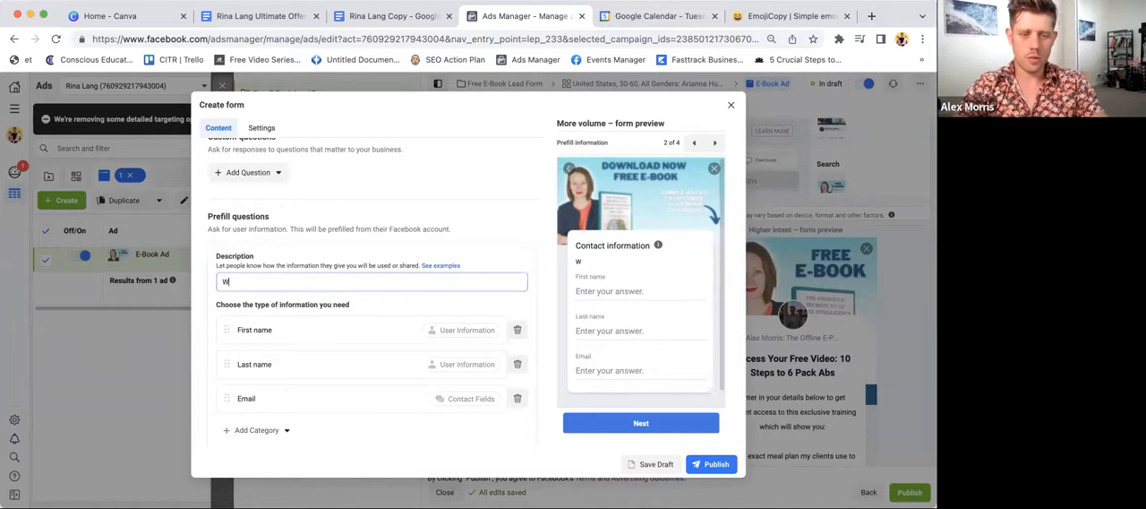
{"action": "type", "text": "uld we send your free e-book?"}
{"action": "scroll", "coordinate": [313, 291], "scroll_direction": "down", "scroll_amount": 2}
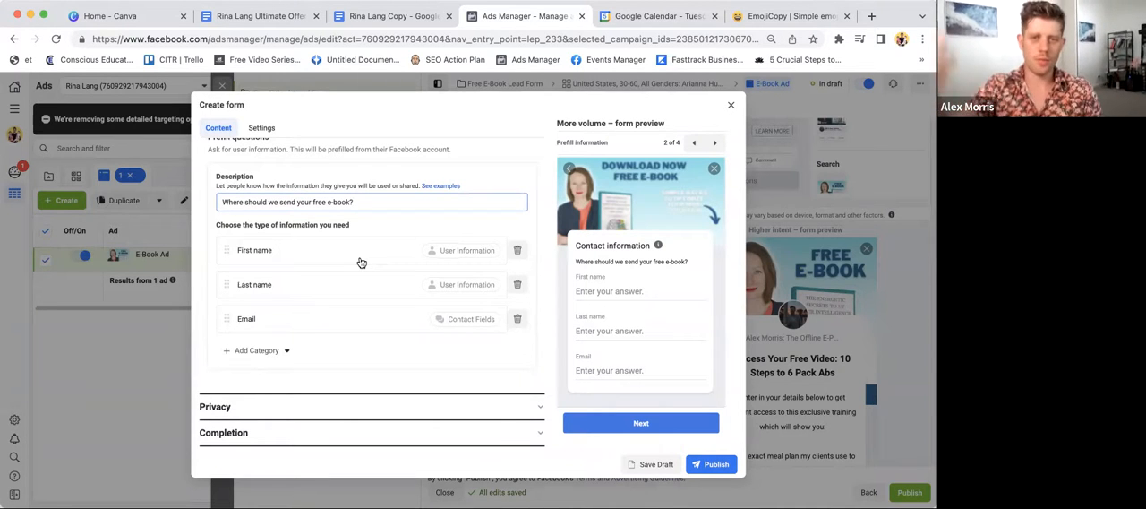
- Open the form's privacy settings and look for the privacy policy link on the client's eBook web page
{"action": "left_click", "coordinate": [412, 409]}
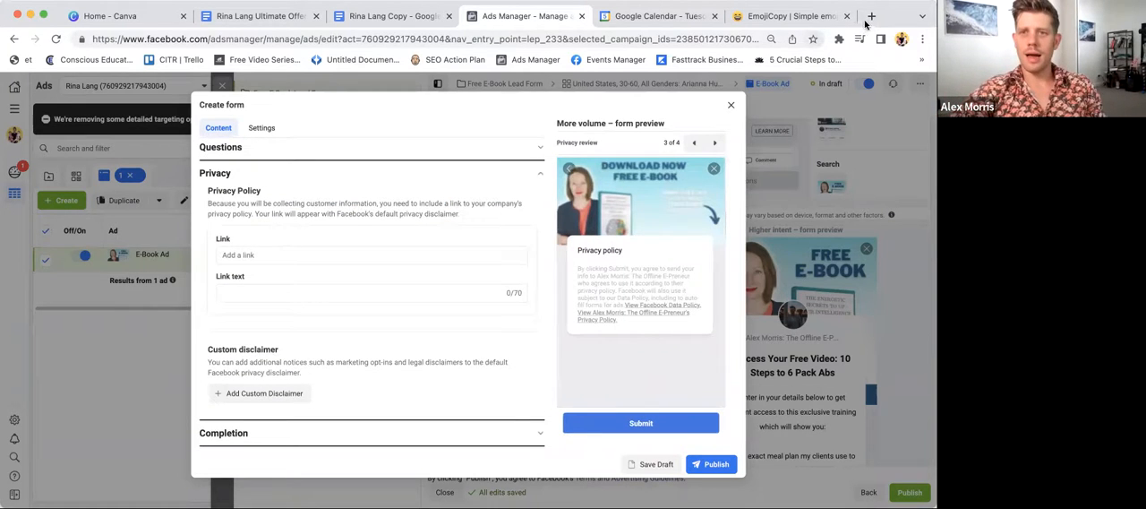
{"action": "left_click", "coordinate": [870, 18]}
{"action": "type", "text": "rin"}
{"action": "key", "text": "Return"}
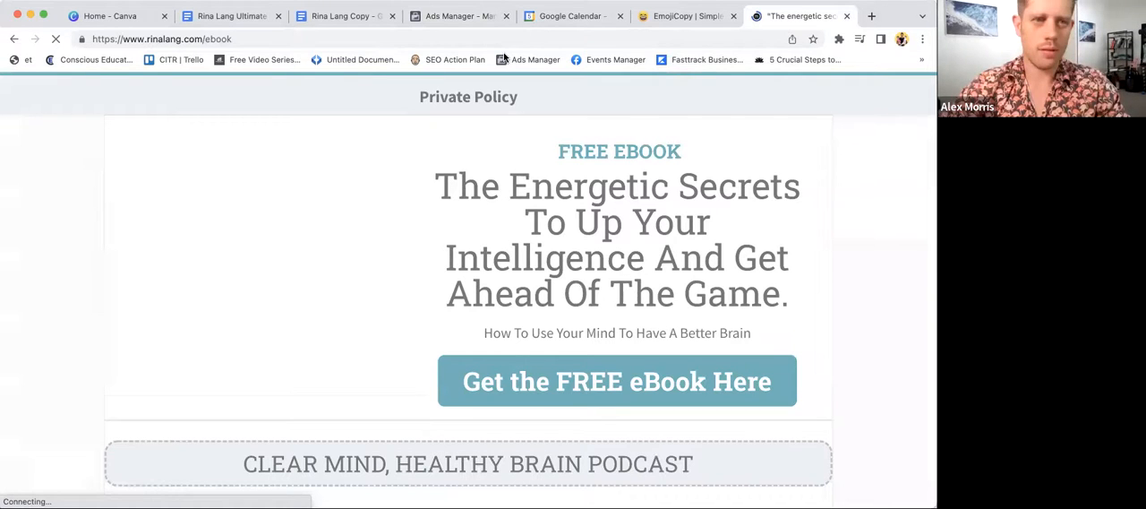
{"action": "triple_click", "coordinate": [494, 96]}
{"action": "scroll", "coordinate": [461, 464], "scroll_direction": "up", "scroll_amount": 1}
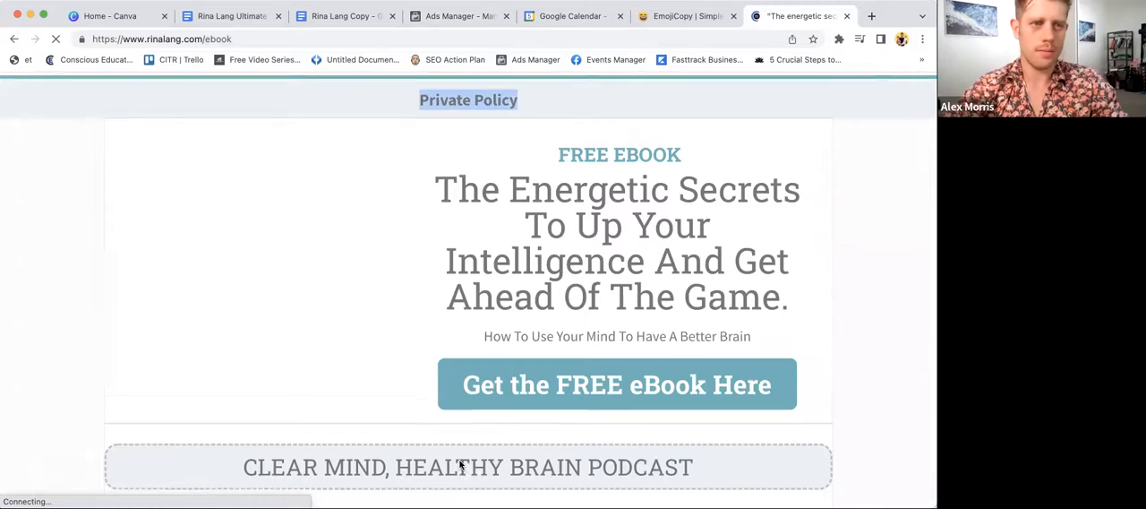
{"action": "scroll", "coordinate": [461, 464], "scroll_direction": "down", "scroll_amount": 20}
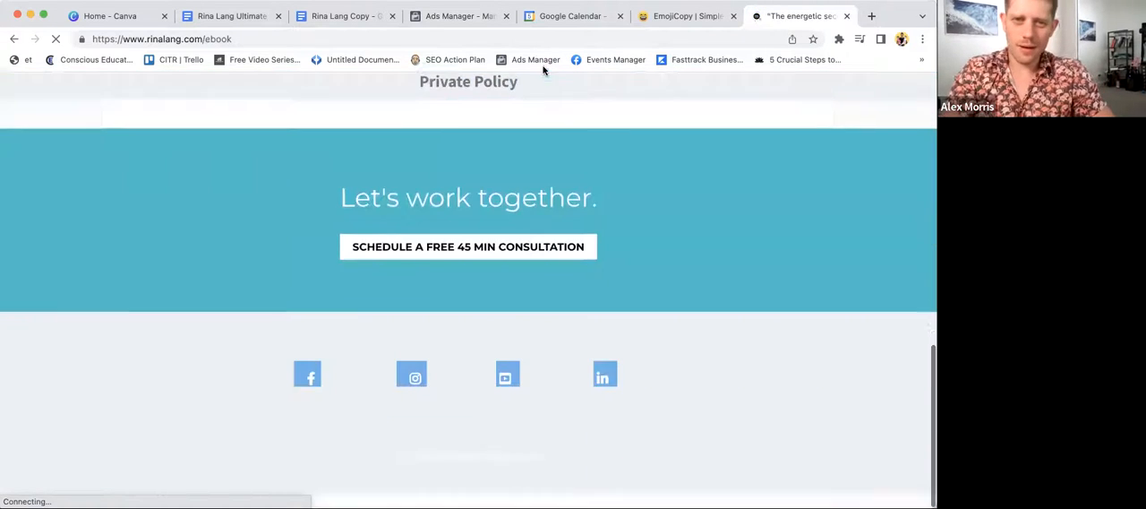
- Copy the client's private-policy URL from the "Private Policy - Mexico" message in Gmail and paste it as the form's privacy policy link
{"action": "left_click", "coordinate": [541, 39]}
{"action": "type", "text": "gmail.com"}
{"action": "key", "text": "Return"}
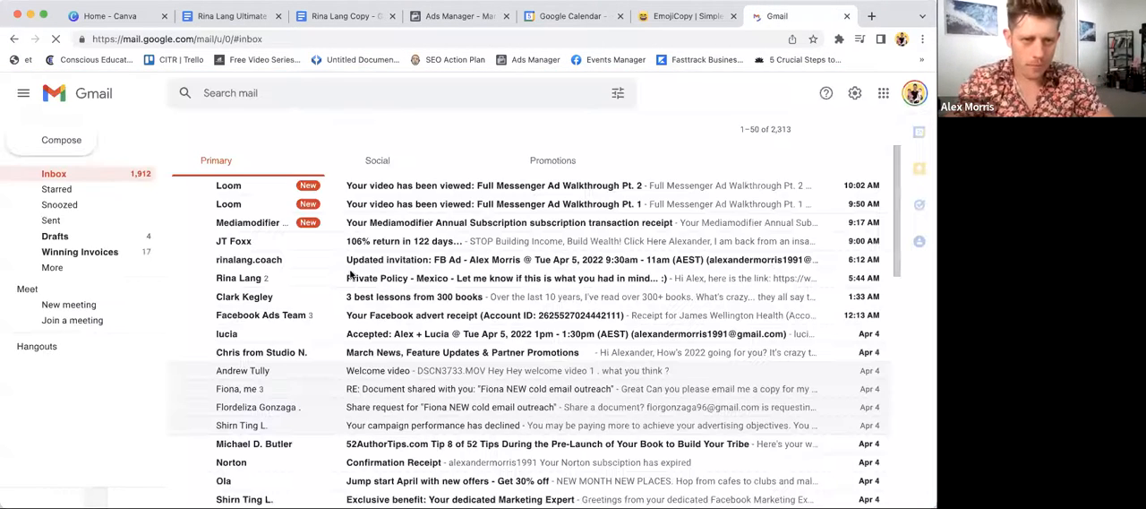
{"action": "left_click", "coordinate": [760, 273]}
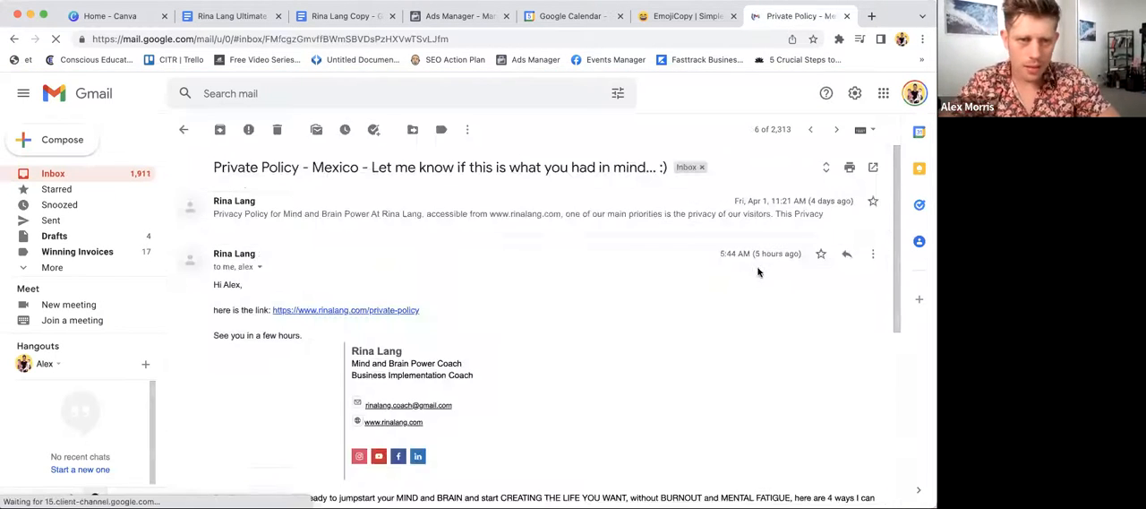
{"action": "left_click_drag", "start_coordinate": [437, 315], "coordinate": [270, 316]}
{"action": "key", "text": "super+c"}
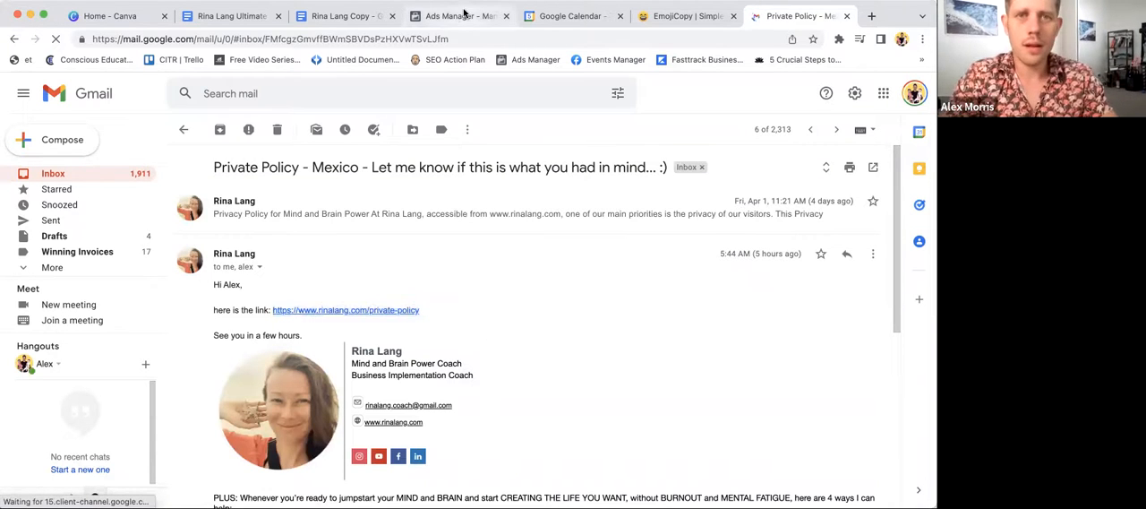
{"action": "left_click", "coordinate": [457, 15]}
{"action": "left_click", "coordinate": [281, 215]}
{"action": "key", "text": "super+v"}
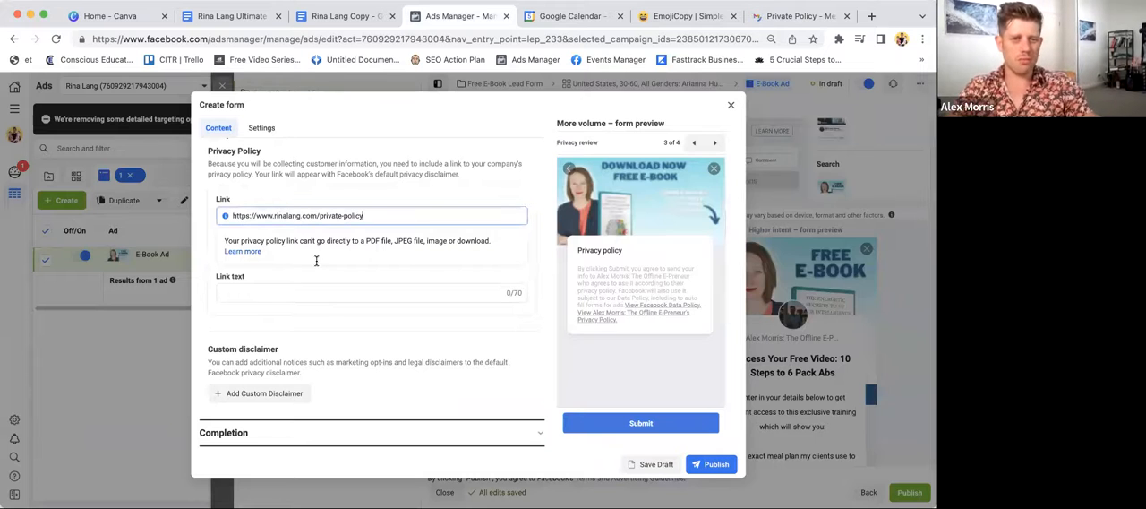
- Set the completion headline to "Thanks, you're all set!" and description to "Check your inbox in the next few minutes to access your free E-book!"
{"action": "left_click", "coordinate": [389, 432]}
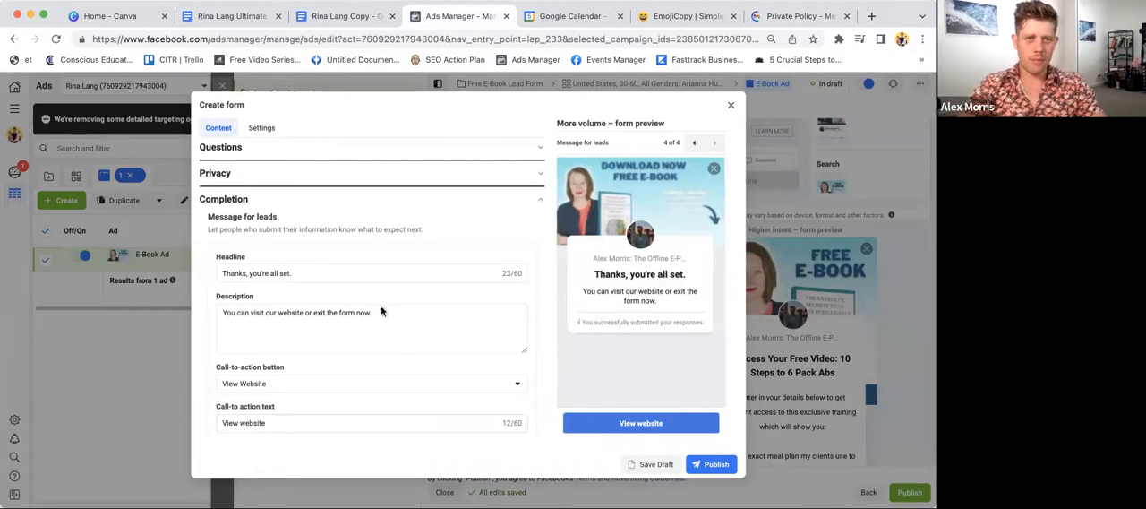
{"action": "left_click", "coordinate": [318, 275]}
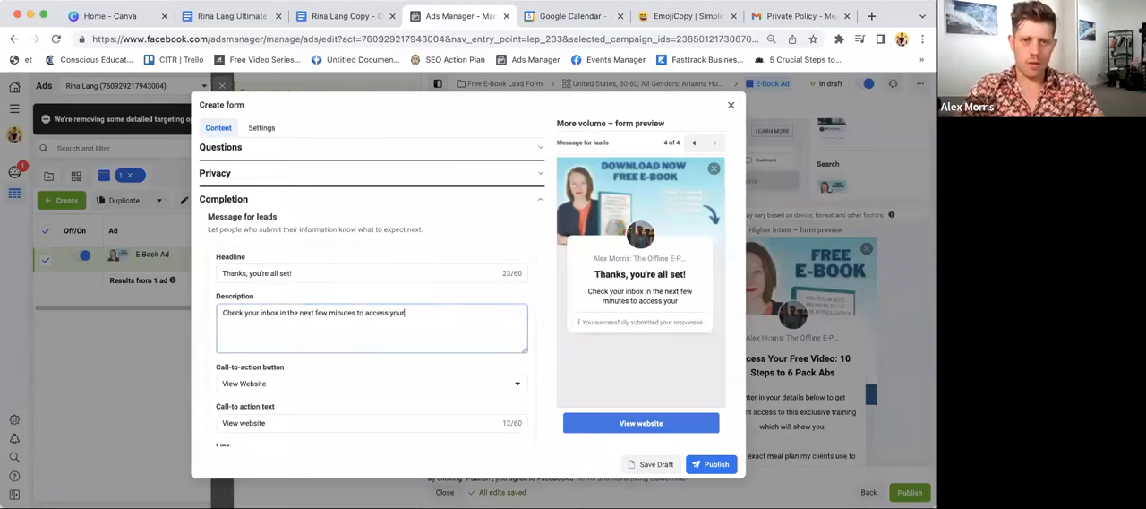
{"action": "type", "text": "free E-book!"}
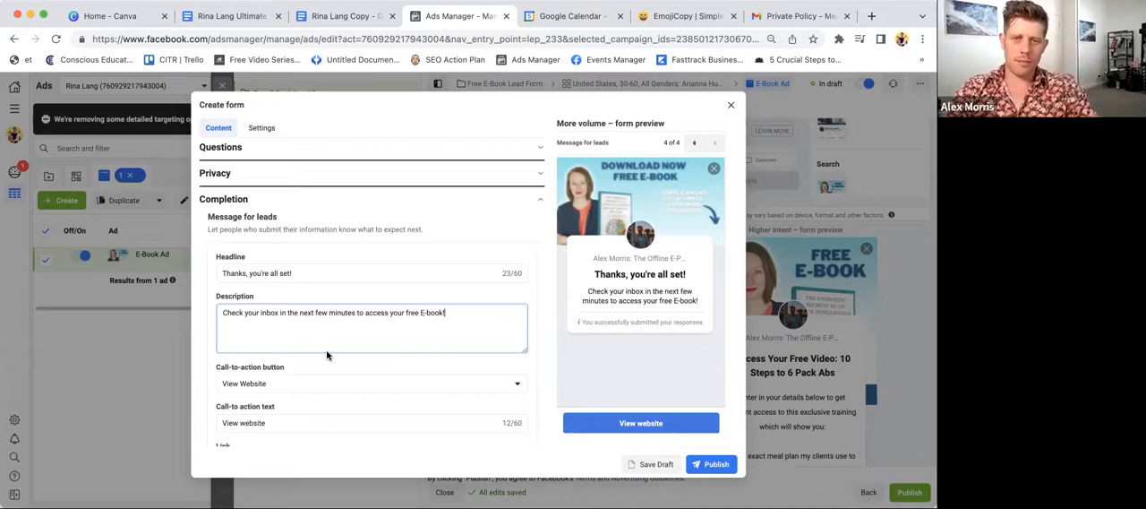
{"action": "scroll", "coordinate": [326, 356], "scroll_direction": "down", "scroll_amount": 2}
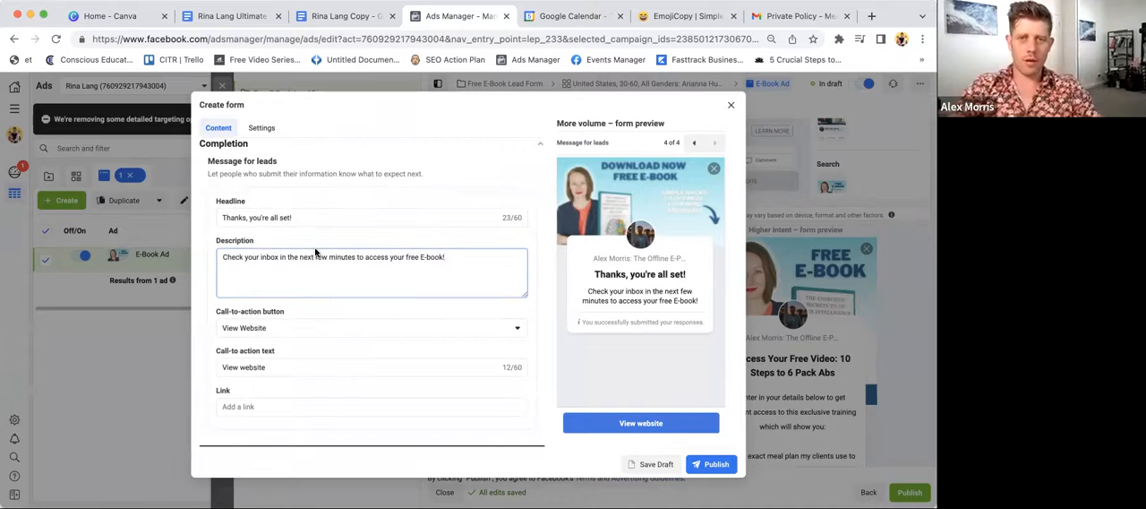
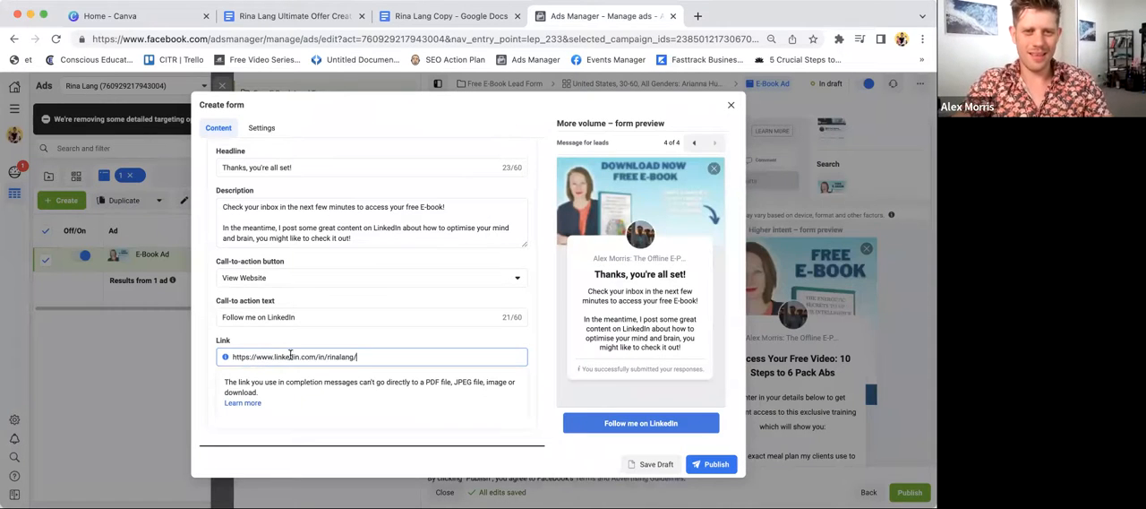
- Set the lead form's completion link to the LinkedIn profile URL and publish the form
{"action": "left_click", "coordinate": [441, 331]}
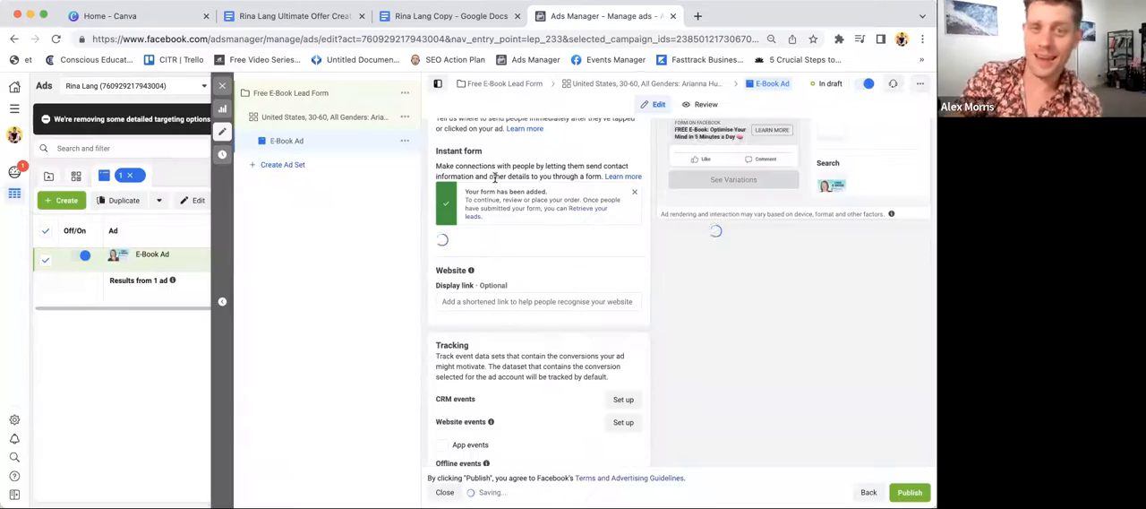
- Review the E-Book Ad's copy and attached instant form, and advance the form preview to the contact information page
{"action": "scroll", "coordinate": [524, 291], "scroll_direction": "up", "scroll_amount": 10}
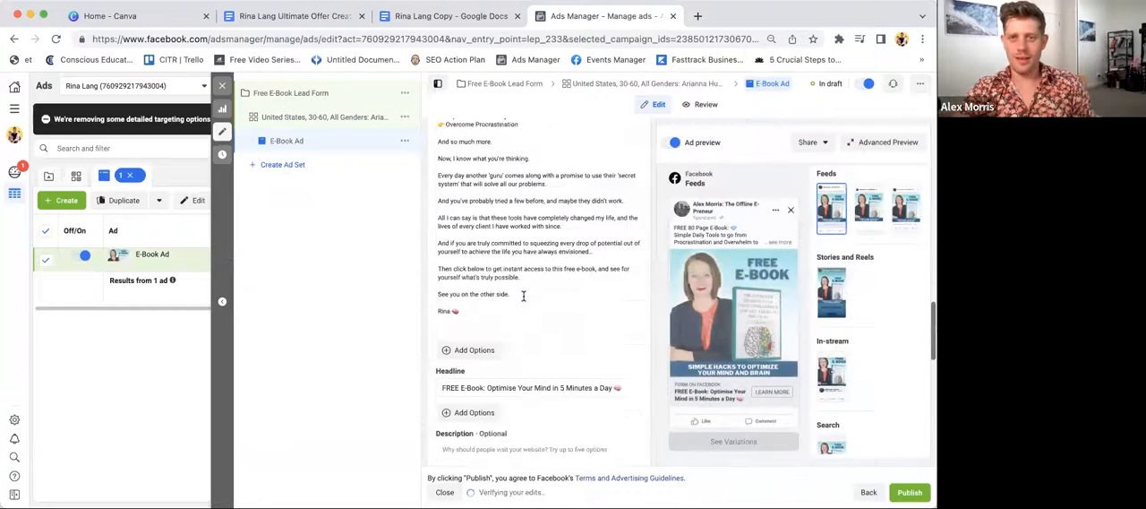
{"action": "scroll", "coordinate": [602, 197], "scroll_direction": "down", "scroll_amount": 6}
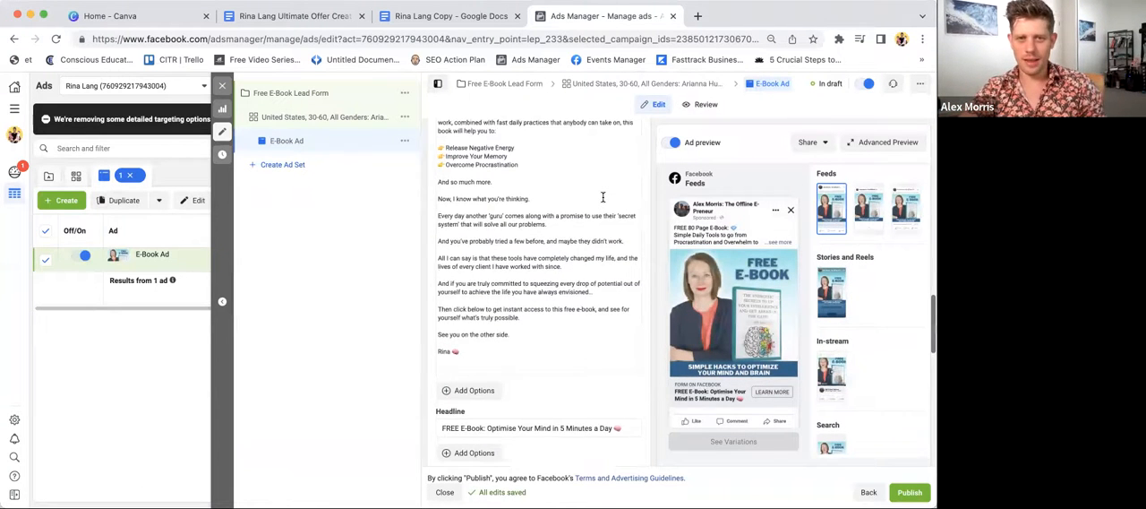
{"action": "scroll", "coordinate": [520, 359], "scroll_direction": "down", "scroll_amount": 4}
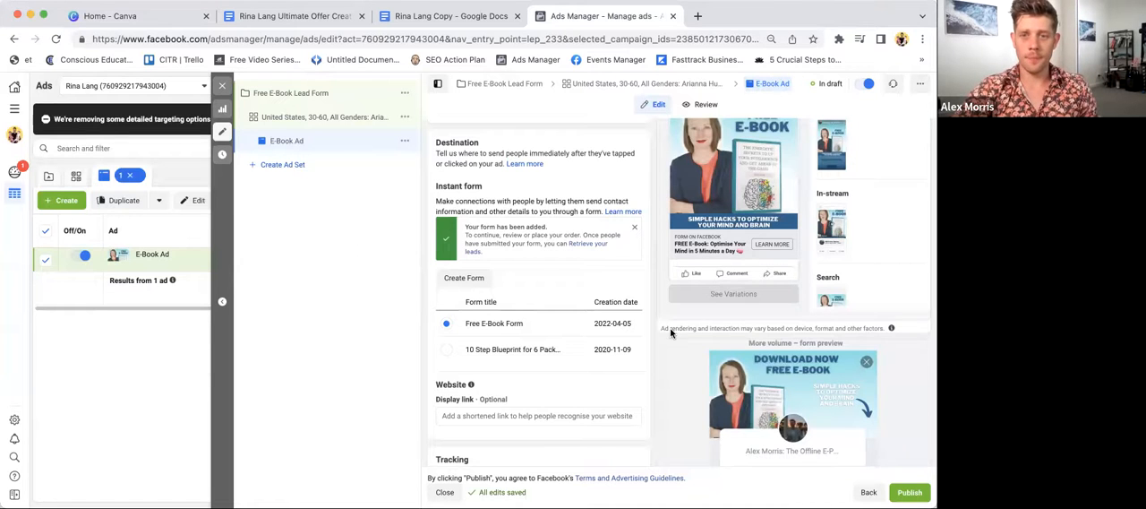
{"action": "scroll", "coordinate": [671, 333], "scroll_direction": "up", "scroll_amount": 2}
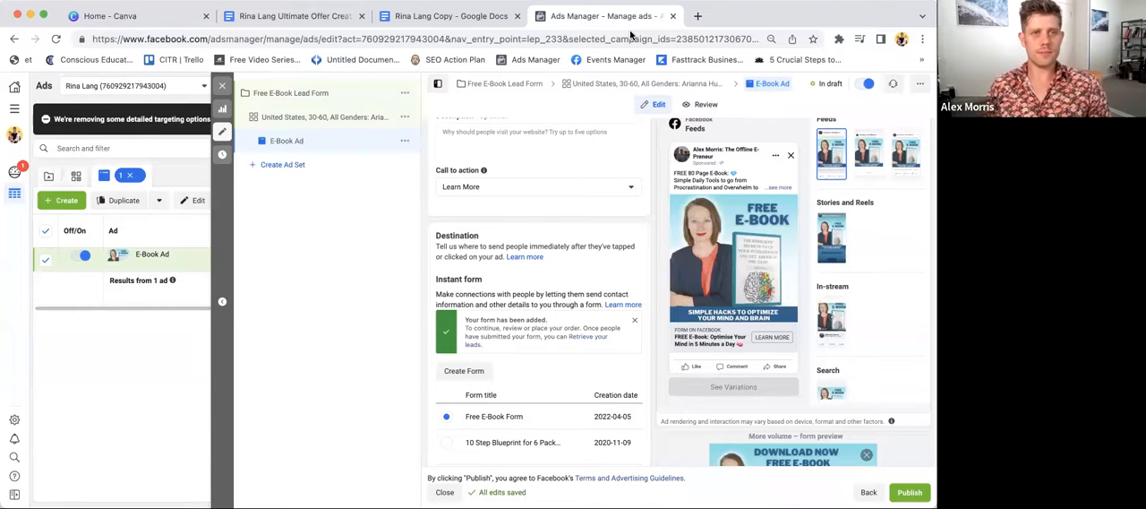
{"action": "scroll", "coordinate": [819, 300], "scroll_direction": "down", "scroll_amount": 5}
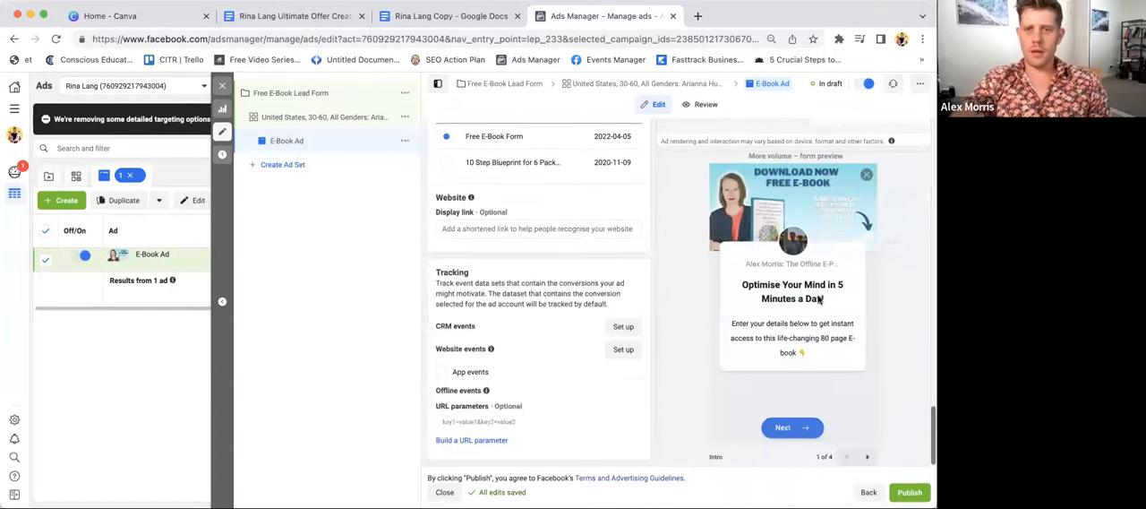
{"action": "left_click", "coordinate": [869, 458]}
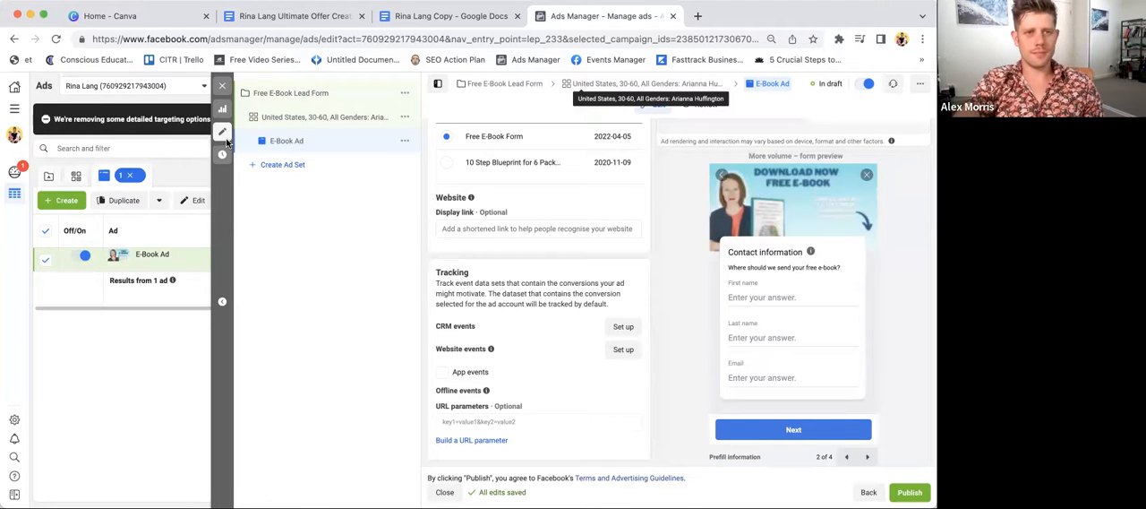
- Open studioninja.activehosted.com/series/1 in a new browser tab and look through the Email Template Follow Up automation's sequence
{"action": "left_click", "coordinate": [698, 16]}
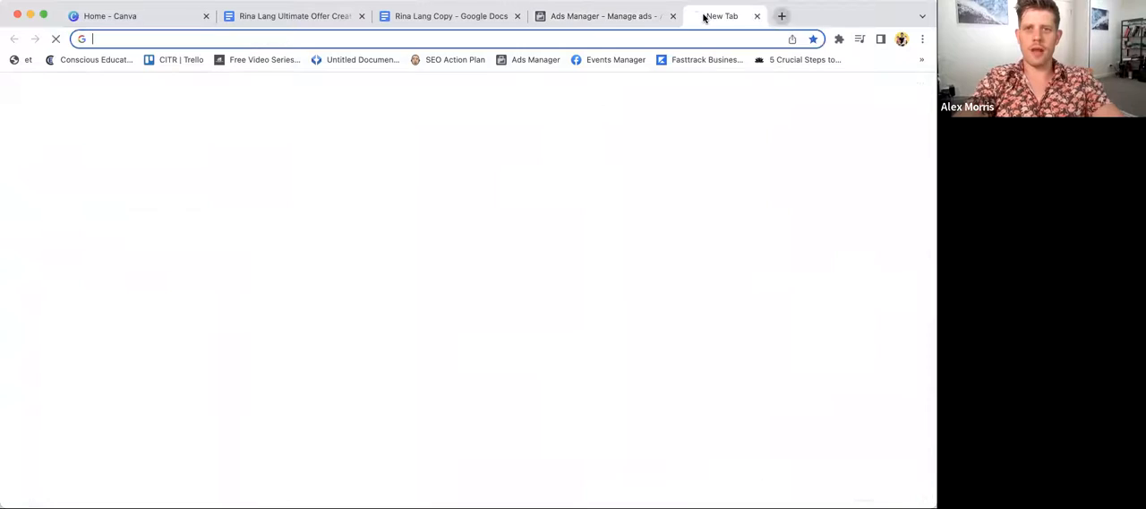
{"action": "type", "text": "stu"}
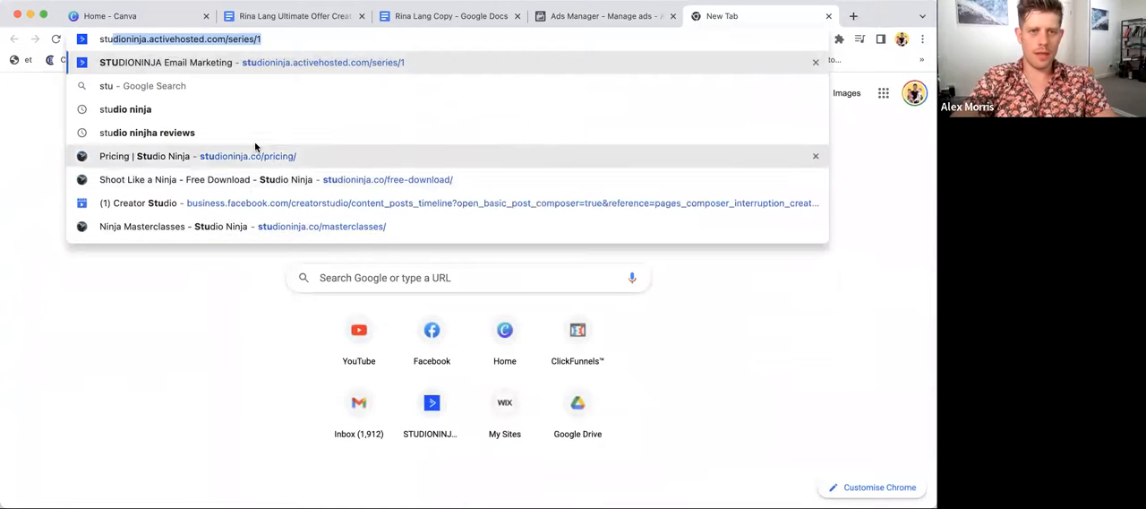
{"action": "key", "text": "Return"}
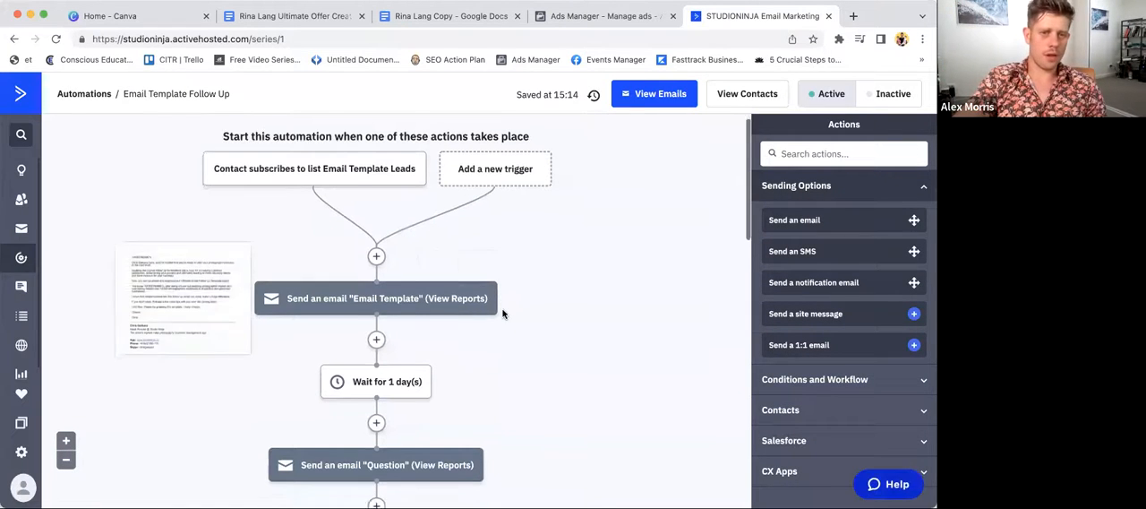
{"action": "scroll", "coordinate": [503, 313], "scroll_direction": "down", "scroll_amount": 3}
{"action": "scroll", "coordinate": [502, 314], "scroll_direction": "down", "scroll_amount": 10}
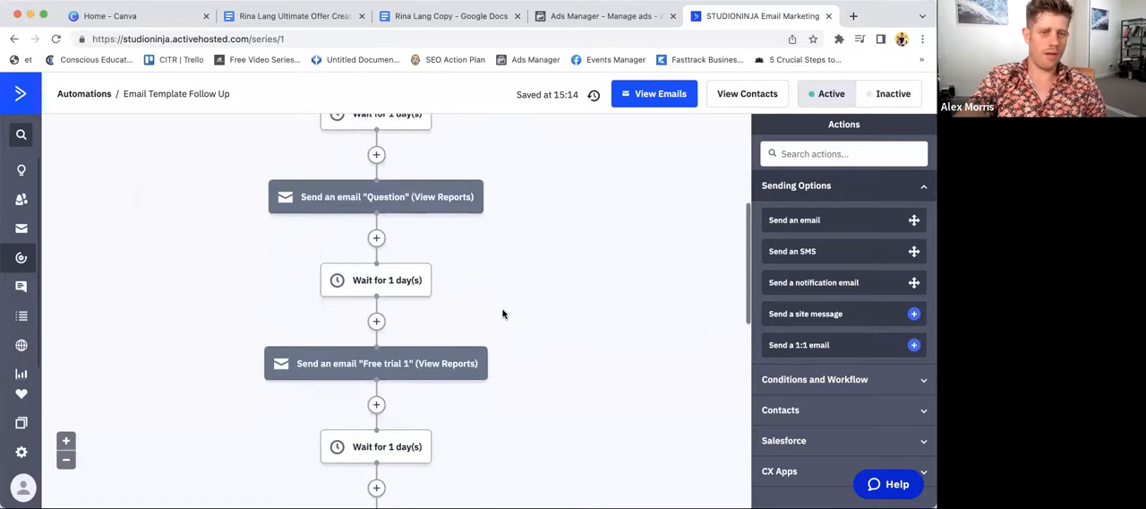
{"action": "scroll", "coordinate": [503, 313], "scroll_direction": "up", "scroll_amount": 8}
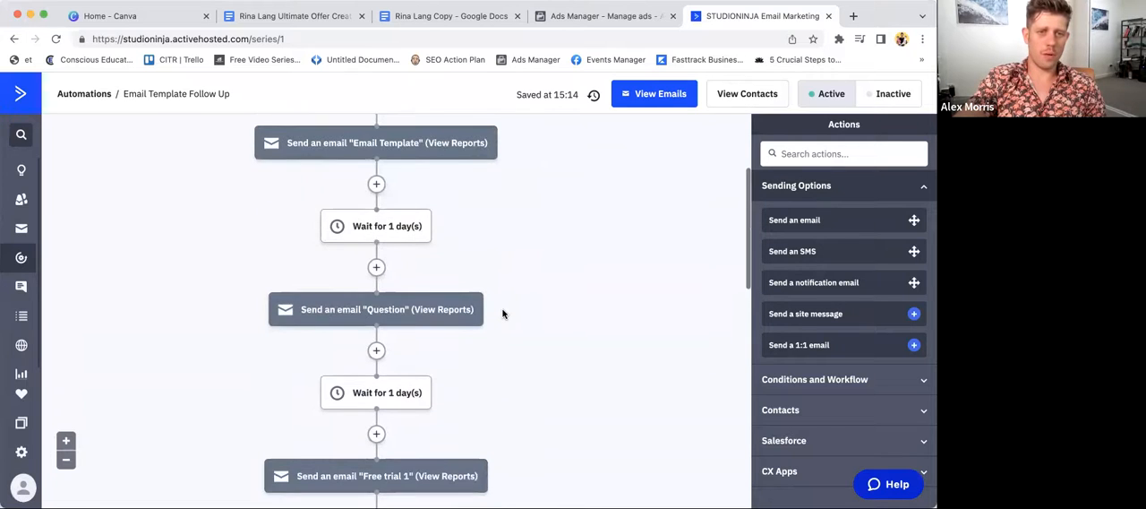
- View the automation's "Email Template" email in the designer, and return to Ads Manager by closing that tab
{"action": "left_click", "coordinate": [335, 143]}
{"action": "left_click", "coordinate": [322, 128]}
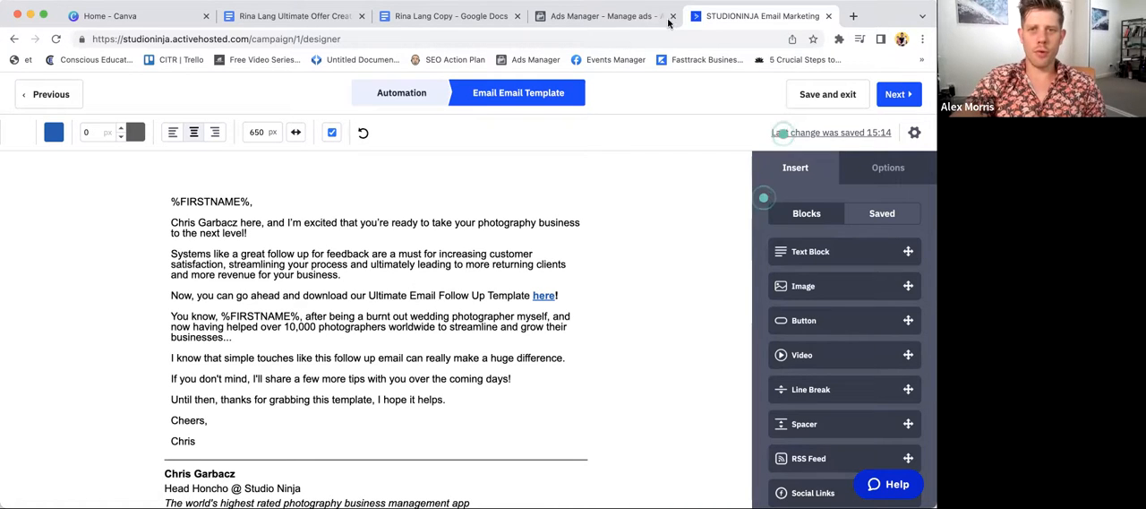
{"action": "left_click", "coordinate": [829, 16]}
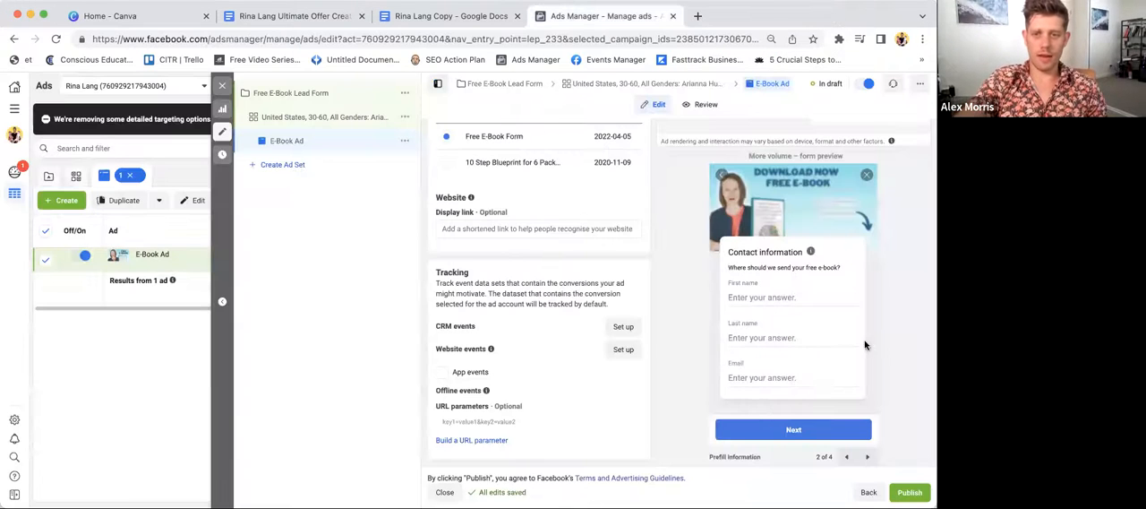
- Advance the lead form preview to the final message for leads
{"action": "left_click", "coordinate": [868, 458]}
{"action": "left_click", "coordinate": [868, 458]}
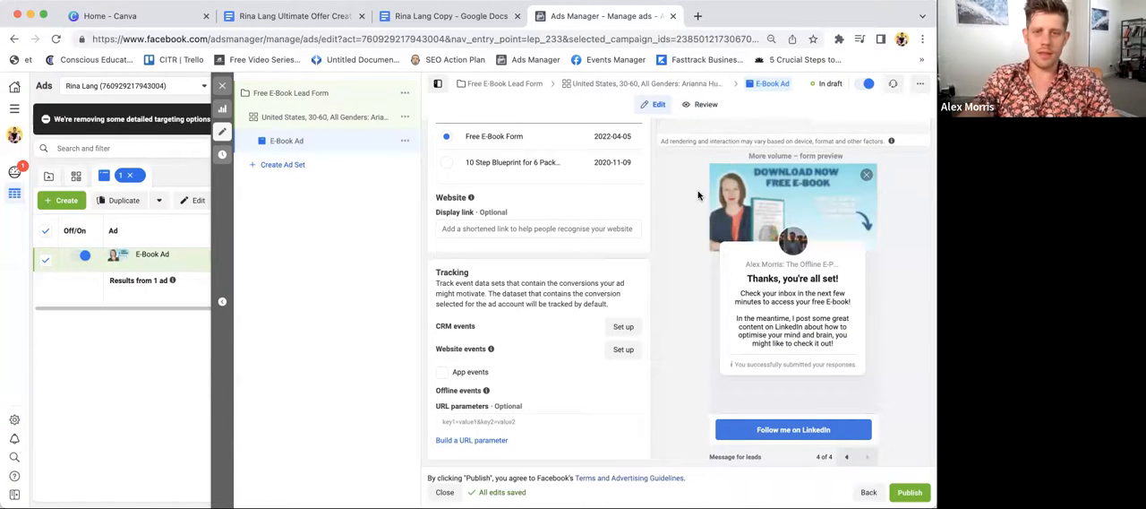
- Go back to the E-Book Ad's preview and view its sharing options without choosing one
{"action": "scroll", "coordinate": [697, 190], "scroll_direction": "up", "scroll_amount": 3}
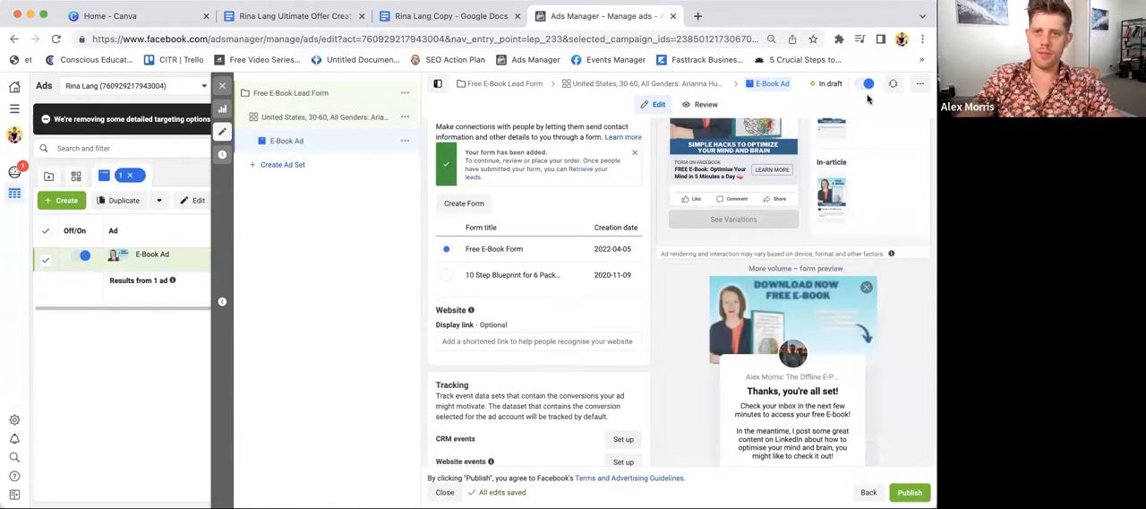
{"action": "scroll", "coordinate": [867, 362], "scroll_direction": "up", "scroll_amount": 10}
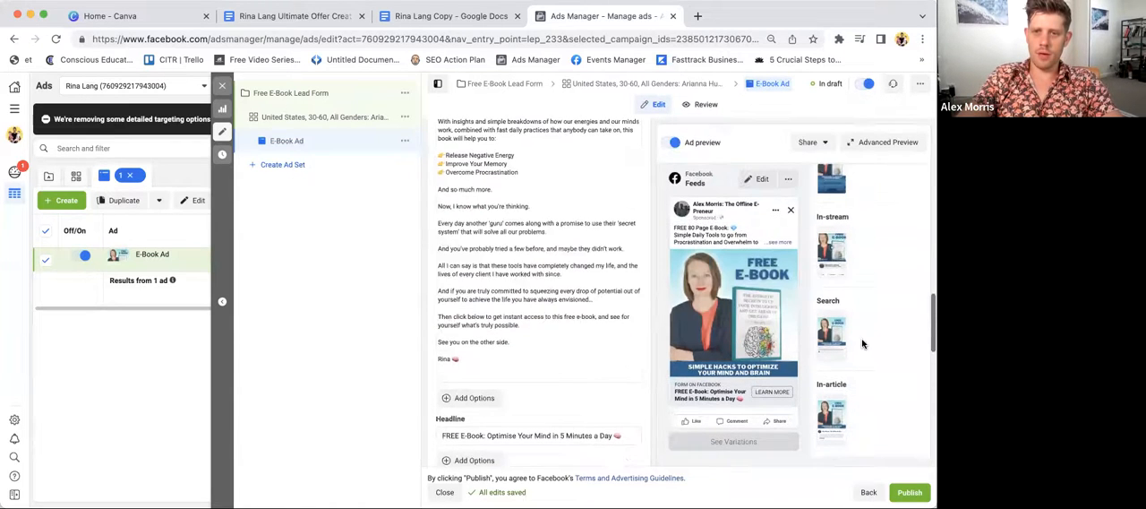
{"action": "left_click", "coordinate": [817, 144]}
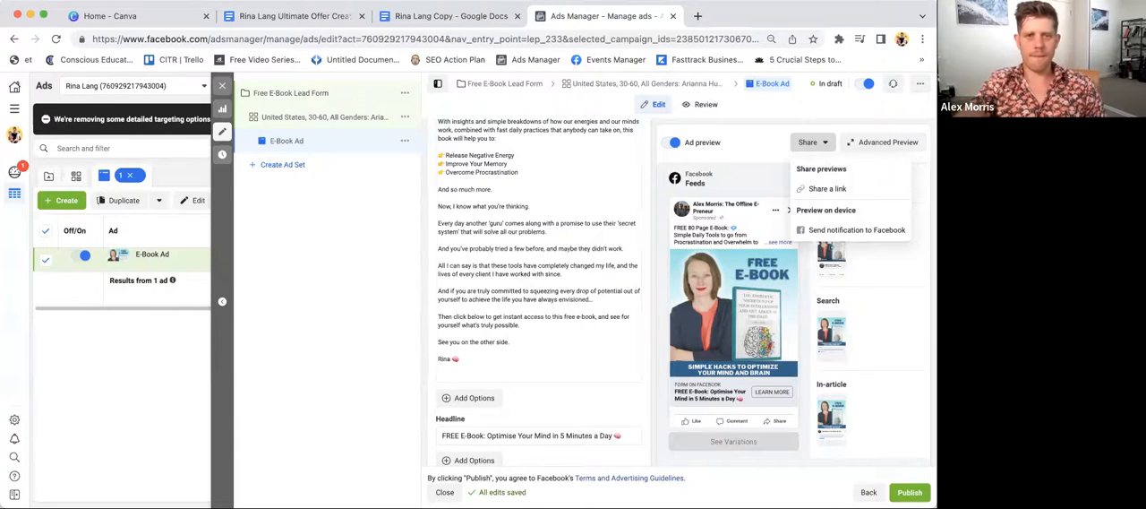
{"action": "left_click", "coordinate": [563, 170]}
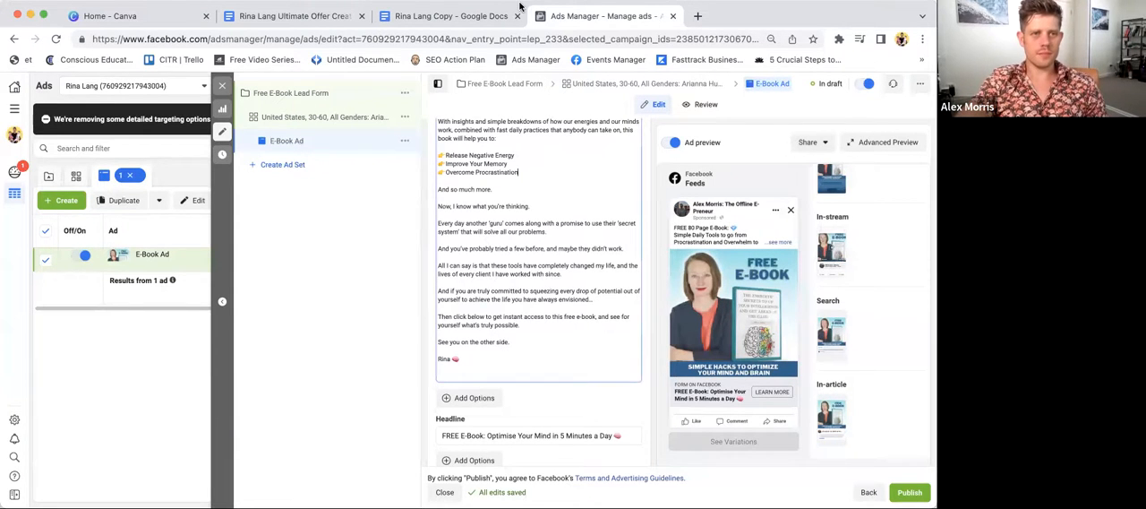